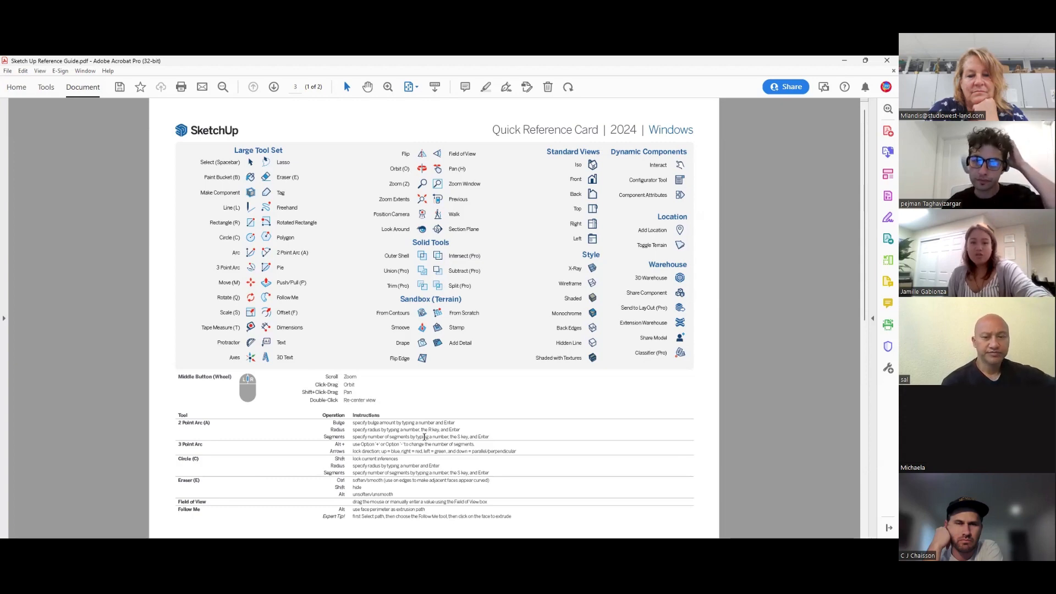
Step: Look over both pages of the SketchUp quick reference card PDF
scroll(423, 442, down, 2)
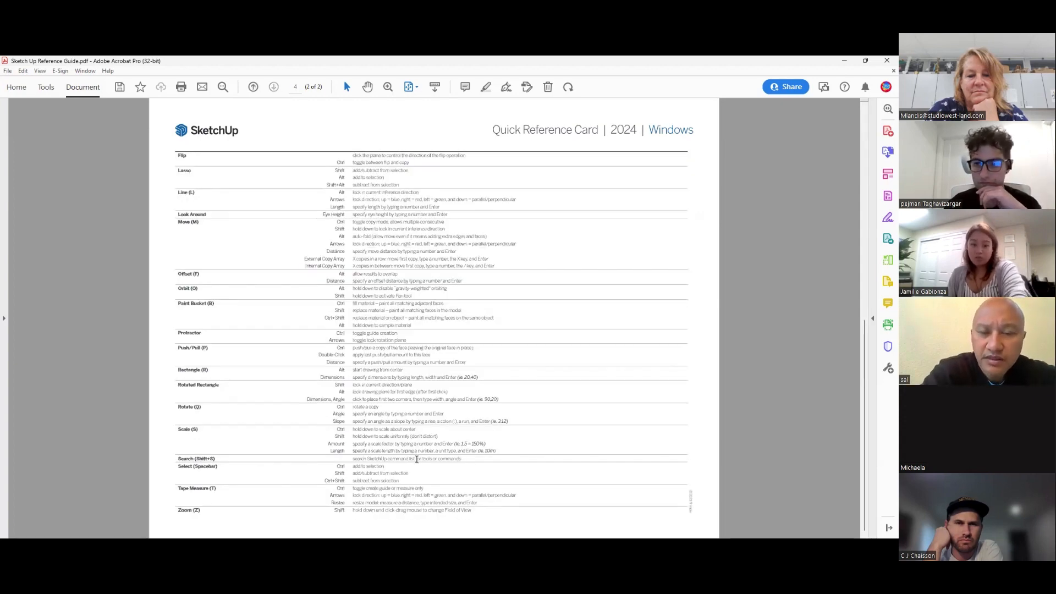
scroll(416, 449, up, 2)
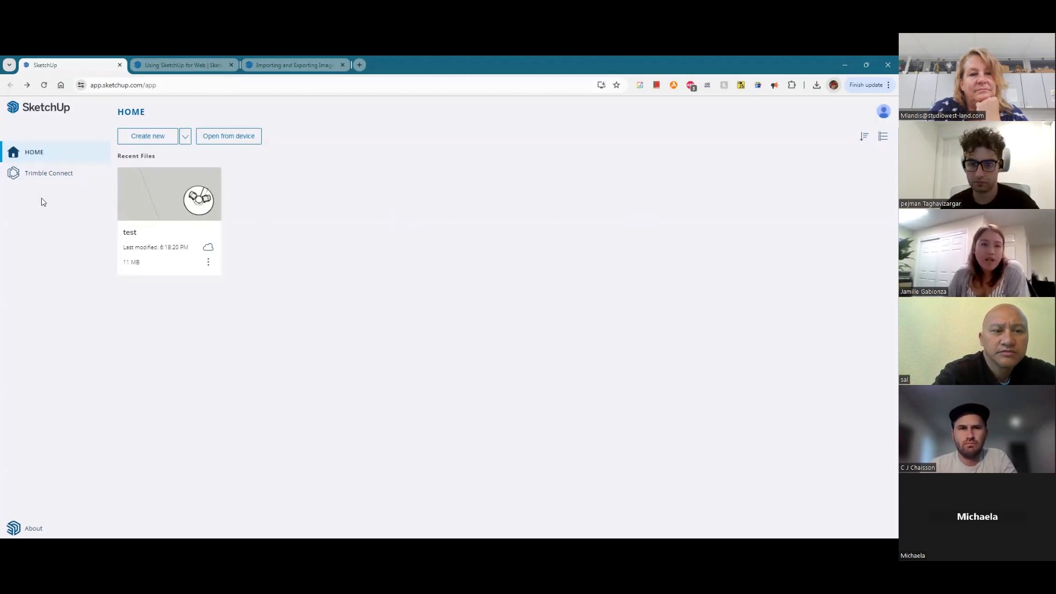
Step: Switch to SketchUp for Web and create a new blank model
click(147, 136)
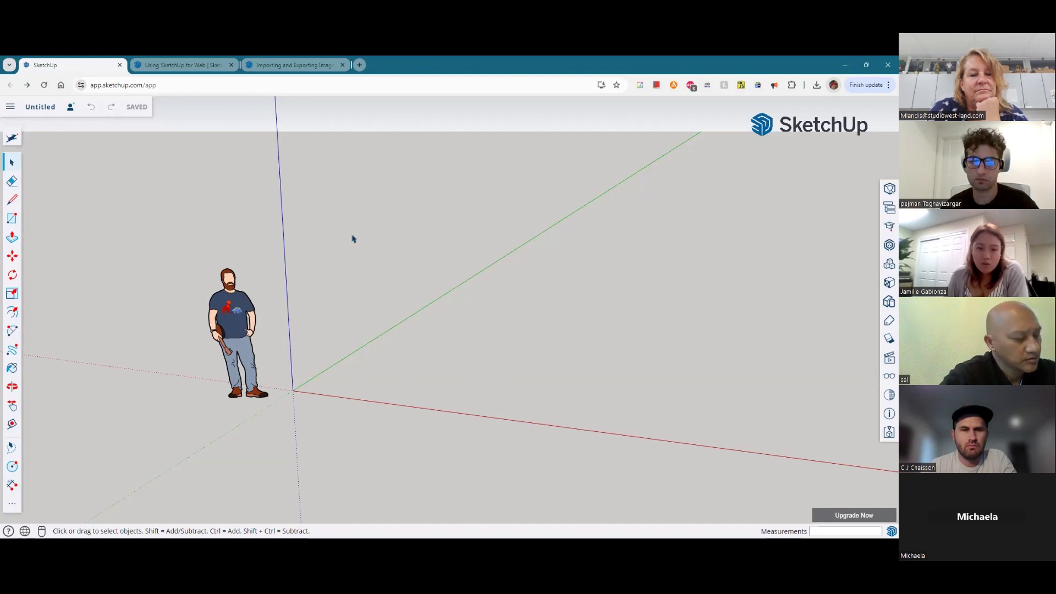
middle_drag(375, 222, 431, 261)
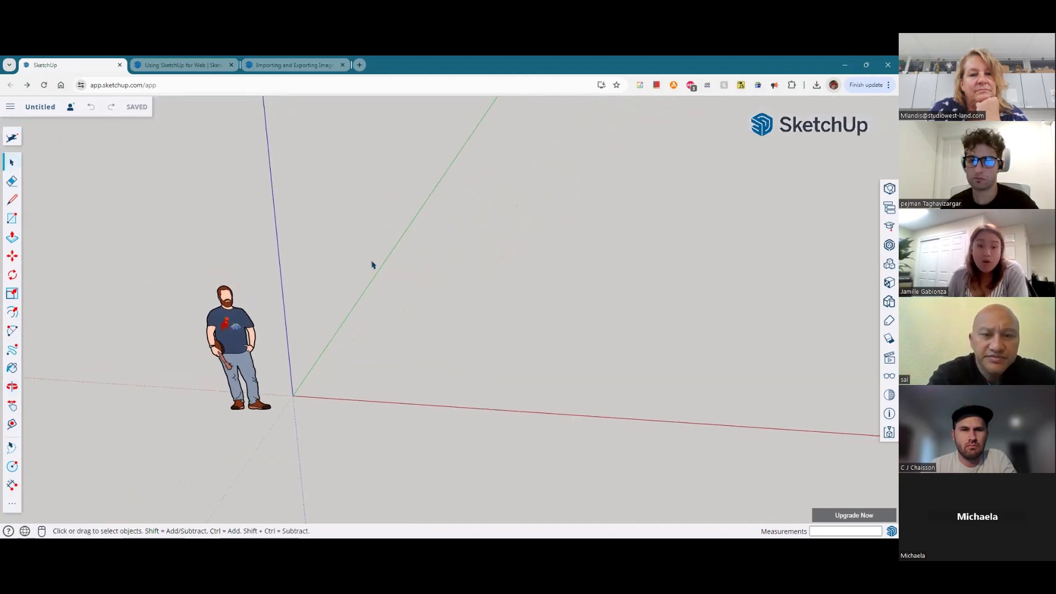
middle_drag(354, 257, 273, 226)
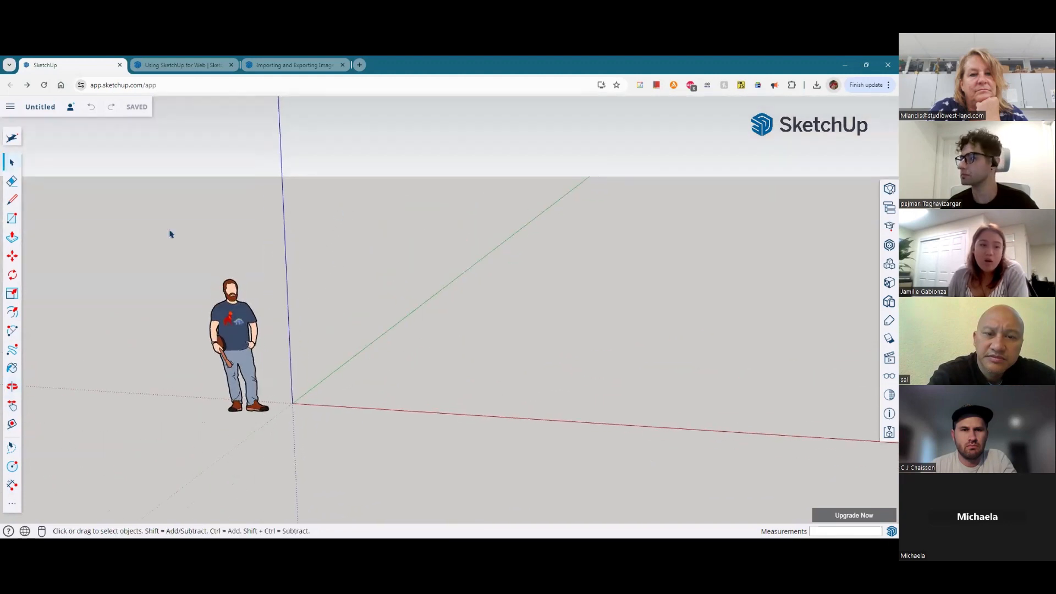
Step: Examine the empty model's axes and the scale figure from several angles and distances
click(13, 256)
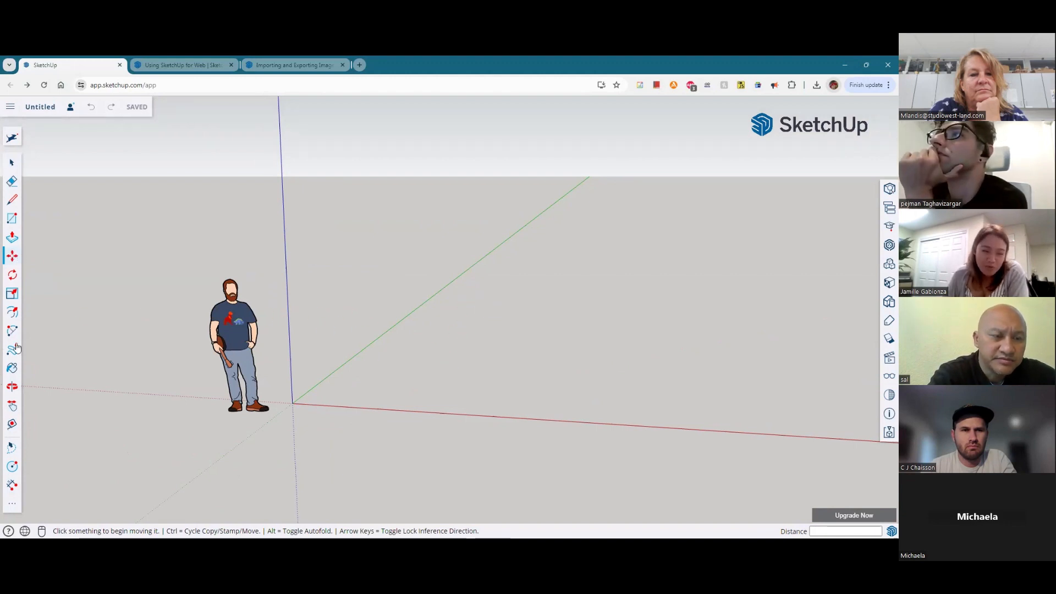
click(13, 405)
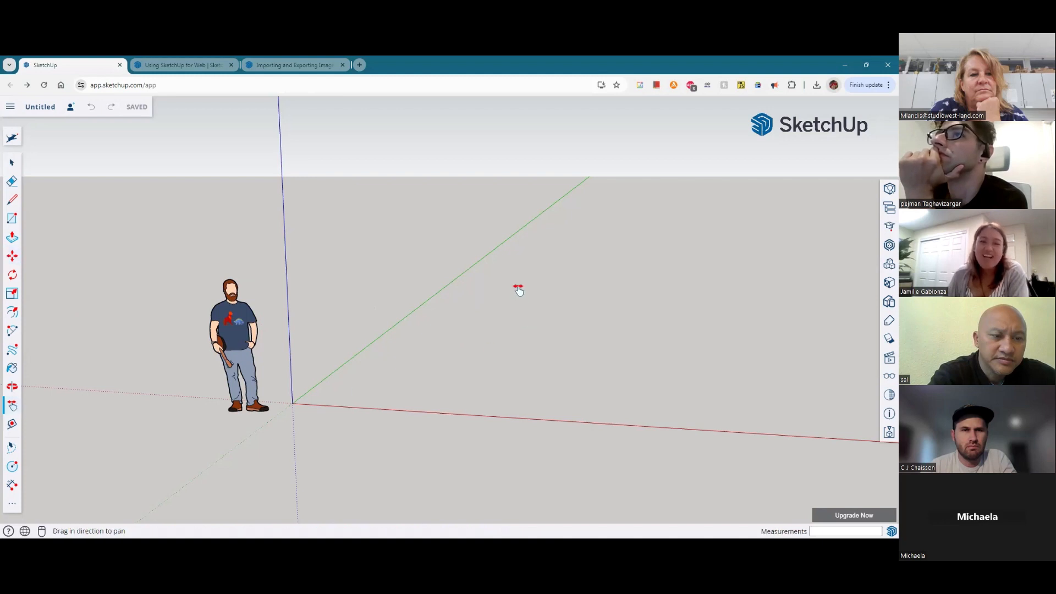
drag(519, 295, 362, 286)
middle_drag(362, 286, 453, 231)
drag(453, 231, 255, 280)
middle_drag(255, 280, 215, 221)
middle_drag(321, 226, 476, 337)
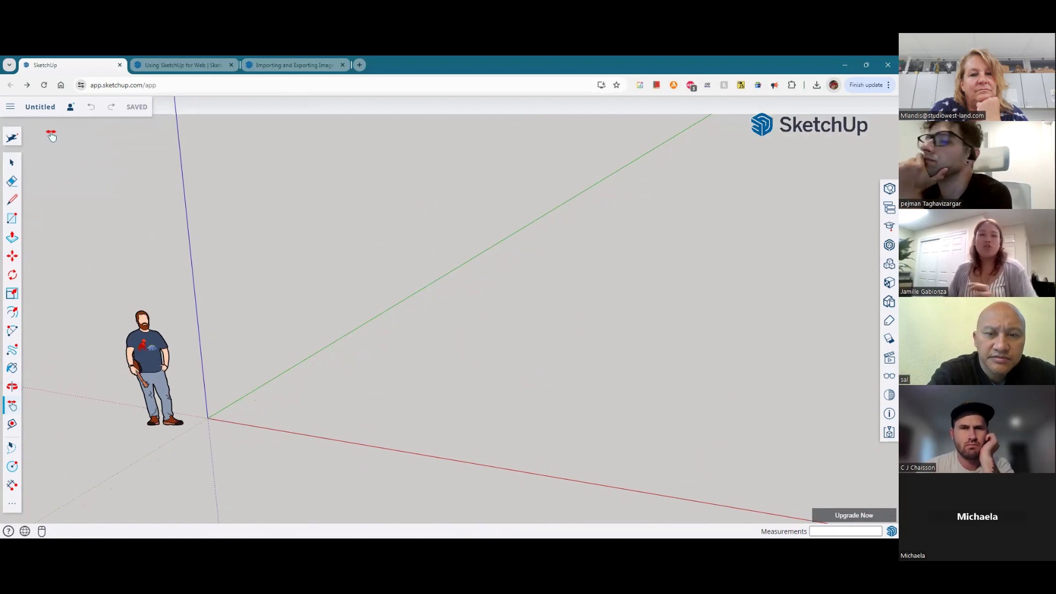
scroll(64, 134, down, 1)
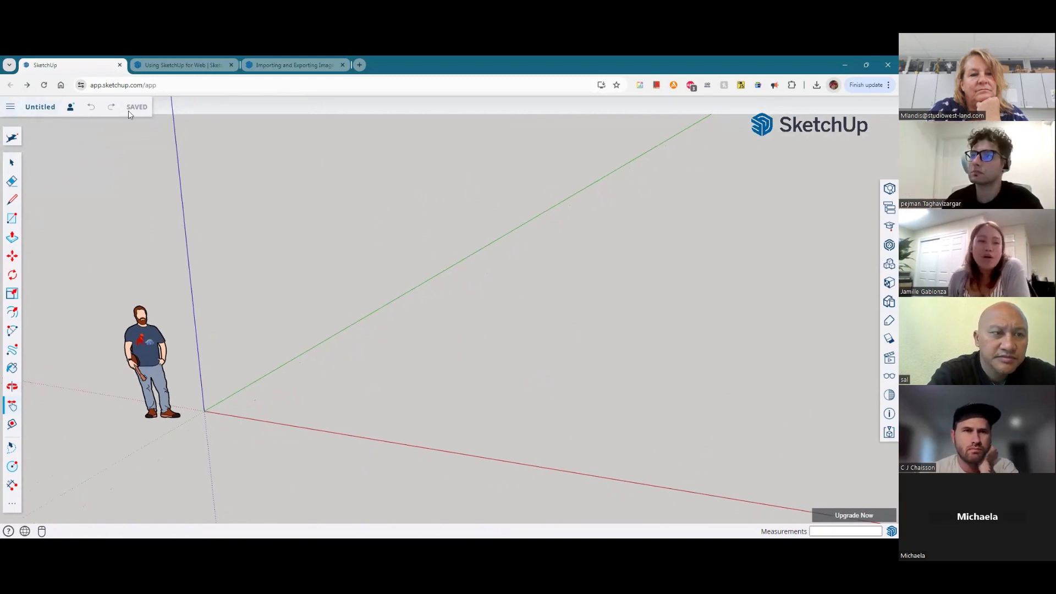
Step: Try to export the model as a 2D DWG file
click(10, 108)
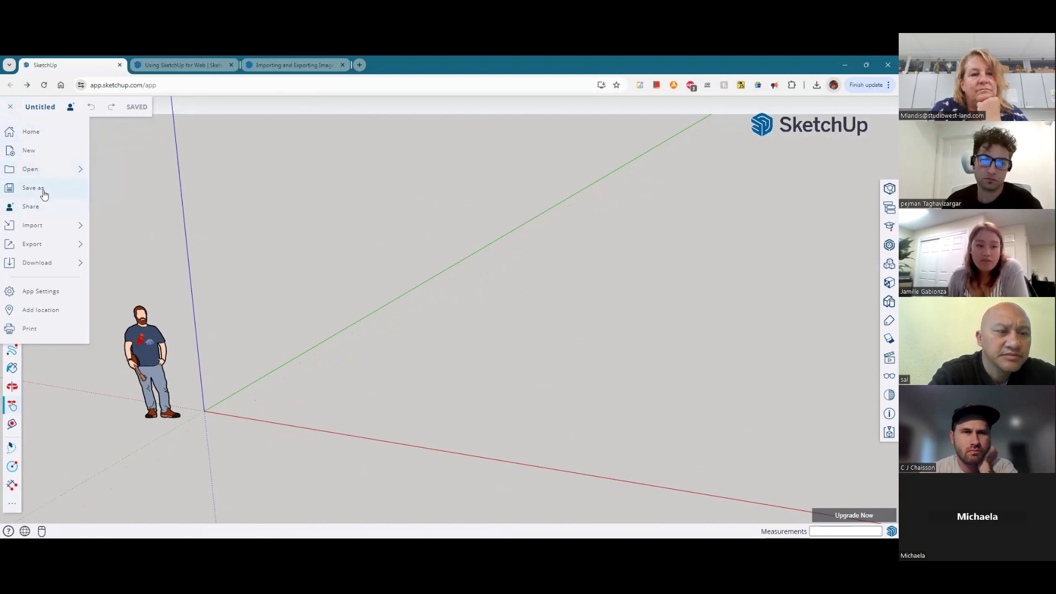
mouse_move(51, 233)
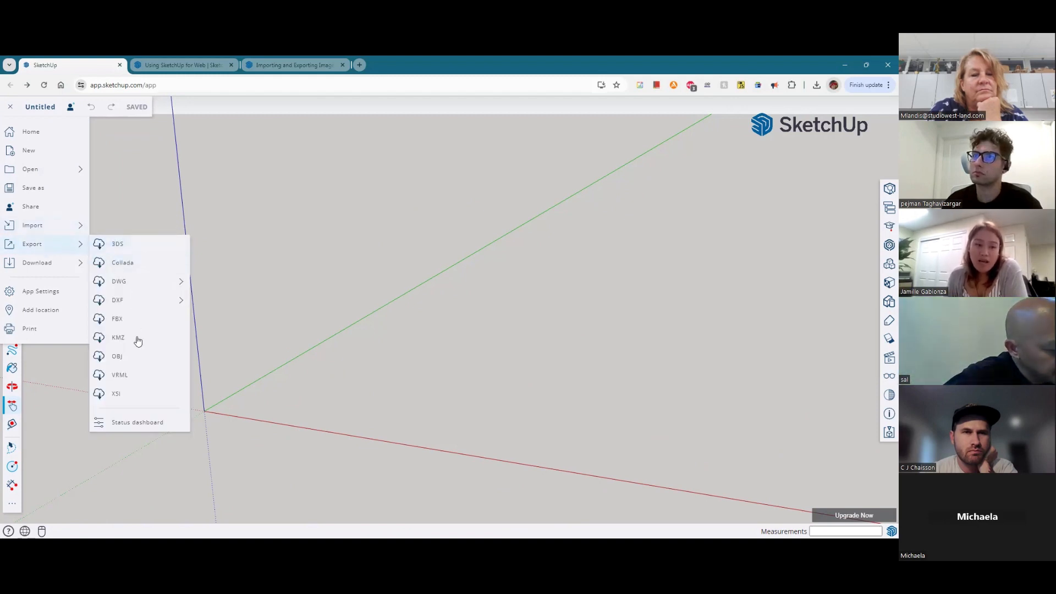
mouse_move(117, 287)
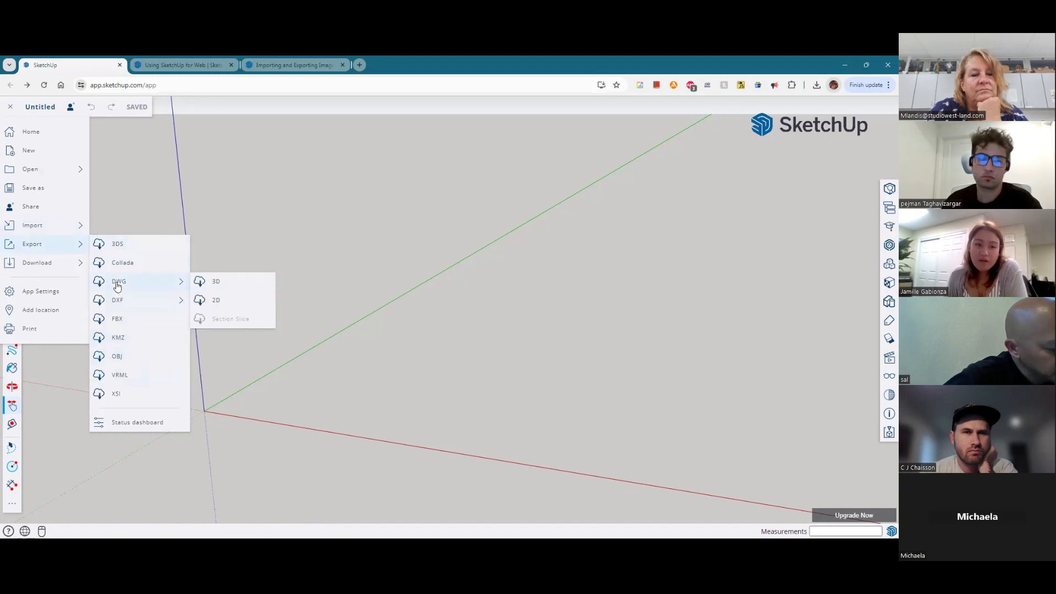
click(233, 308)
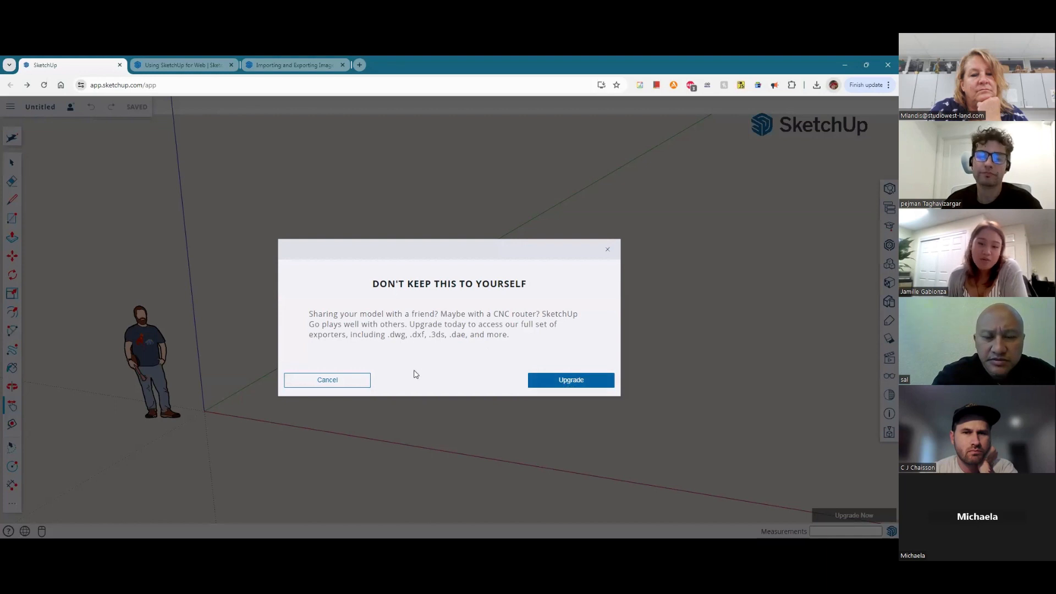
click(609, 250)
click(12, 137)
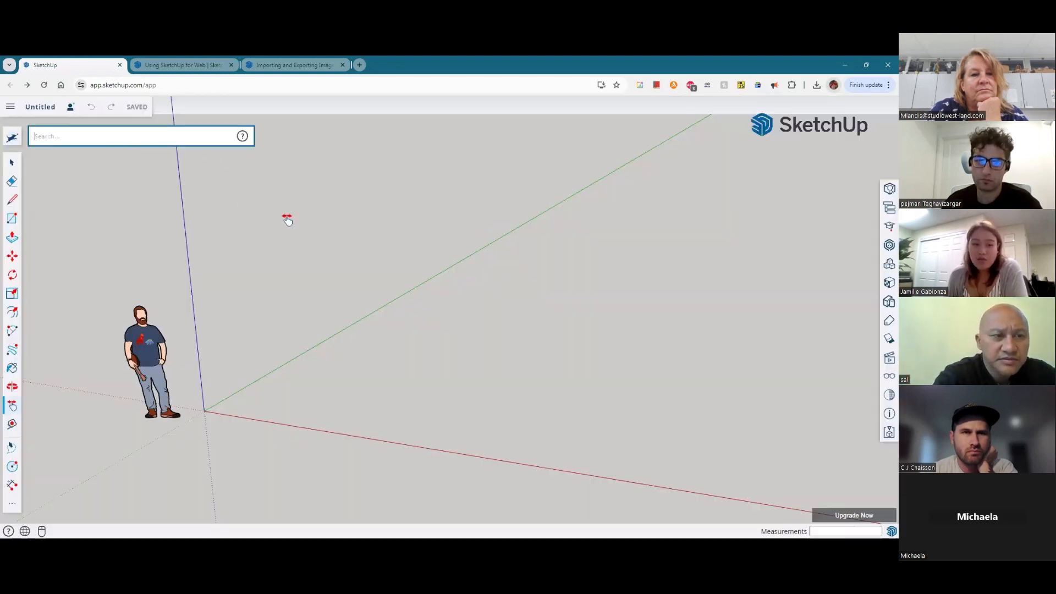
click(10, 108)
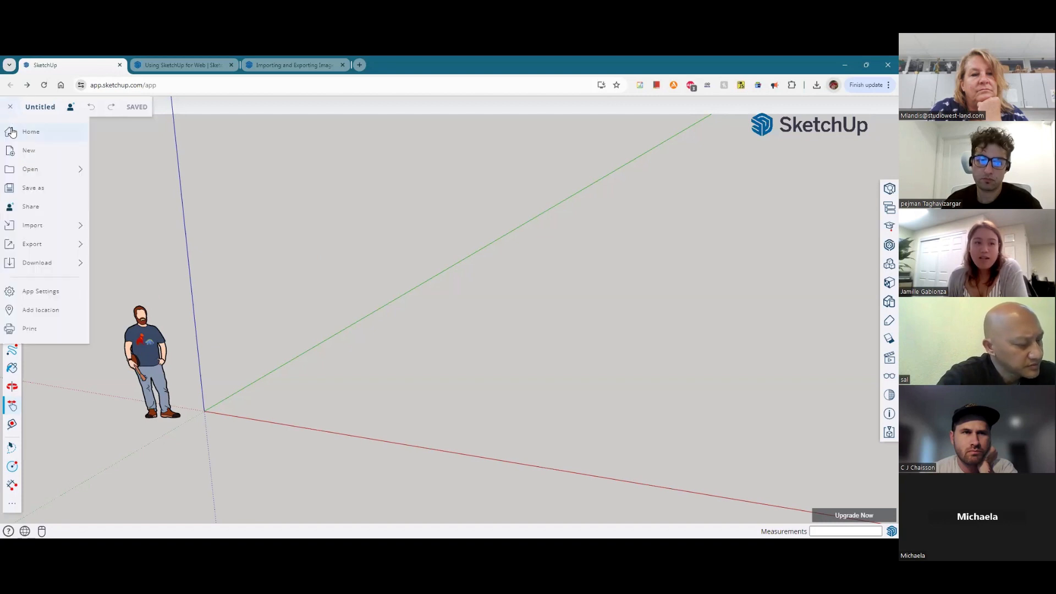
click(10, 111)
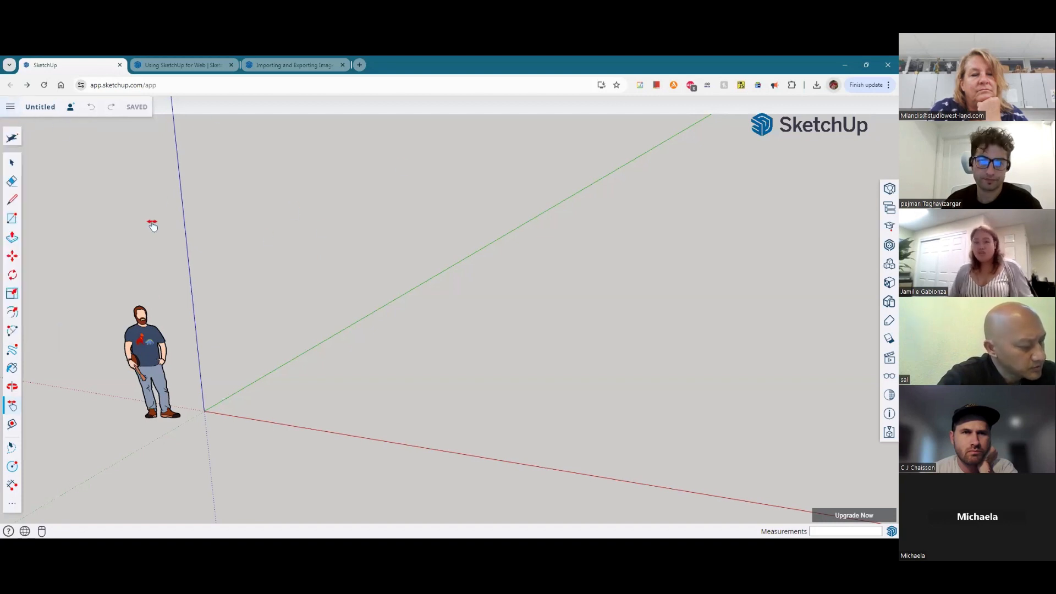
Step: Search the commands for TOP, switch to Top View, and inspect the axes from nearby angles
click(12, 138)
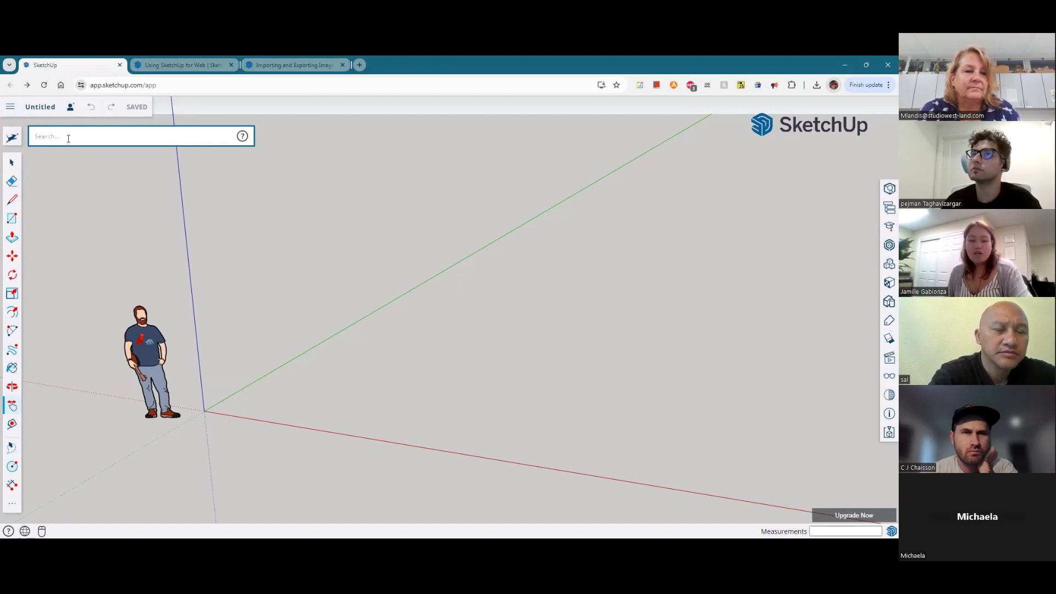
text(TOP)
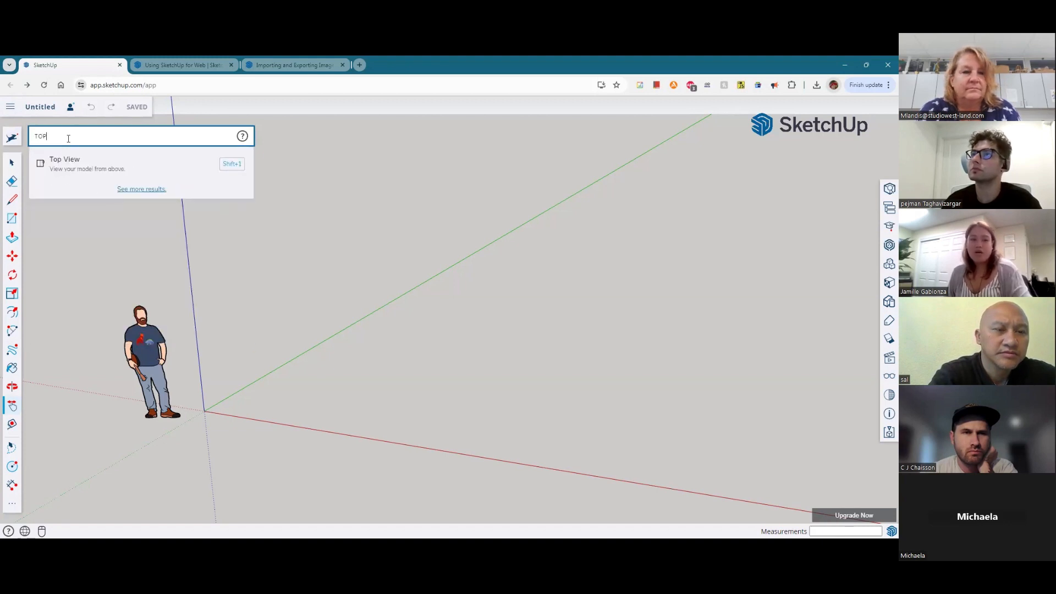
click(79, 173)
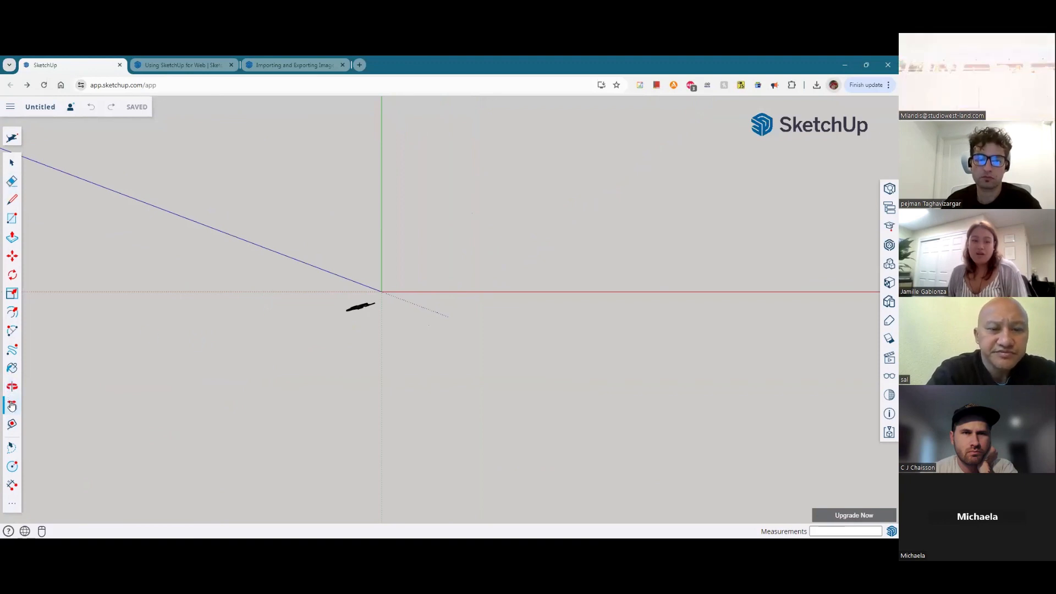
drag(368, 216, 328, 396)
drag(417, 238, 286, 288)
key(o)
key(h)
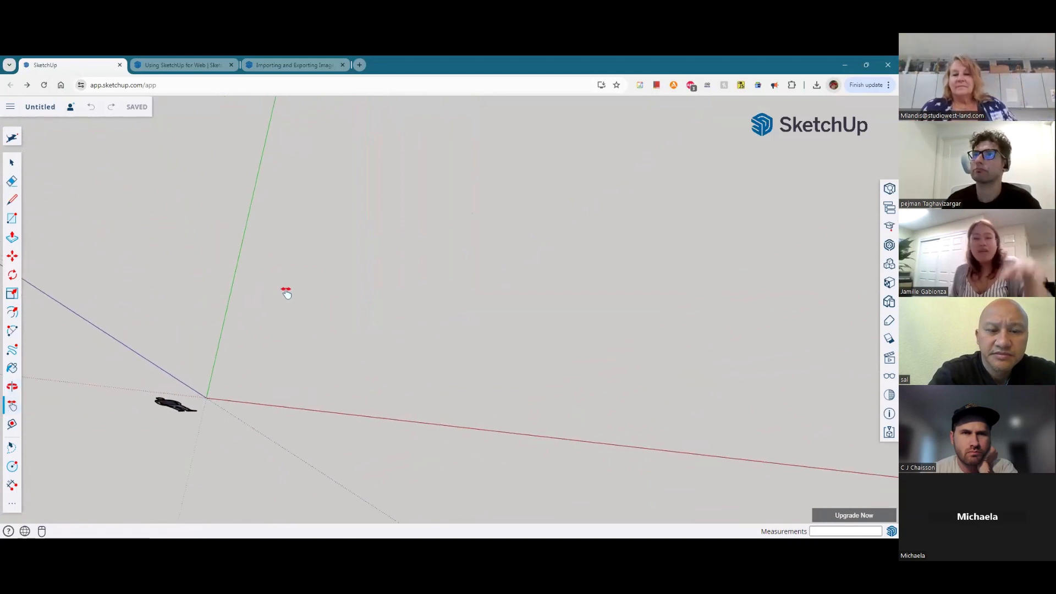
middle_drag(236, 337, 292, 425)
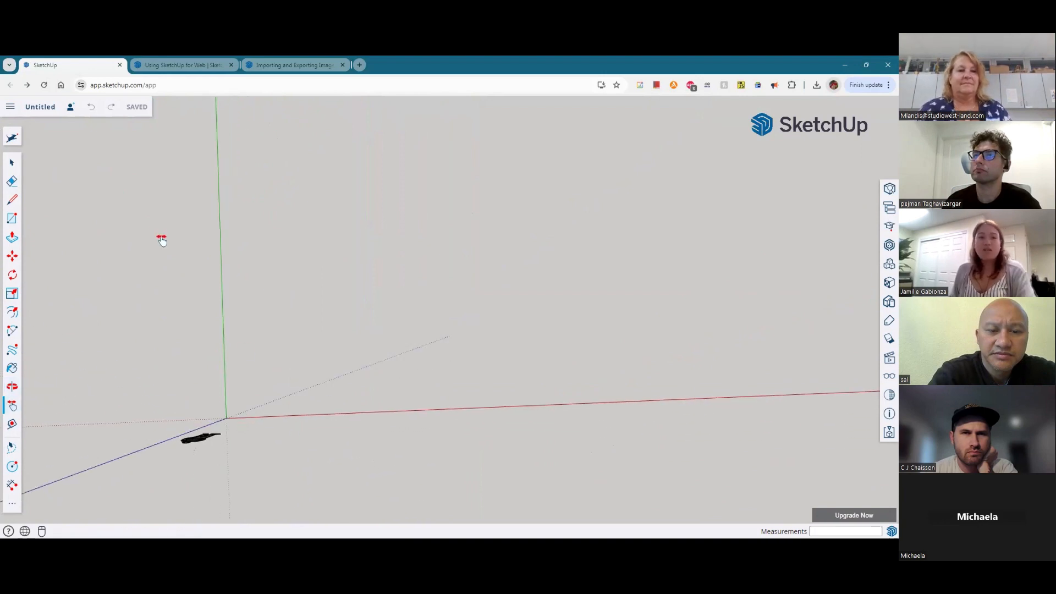
Step: Find the Freehand tool through the command search, draw a freehand stroke near the origin, and erase it
click(13, 142)
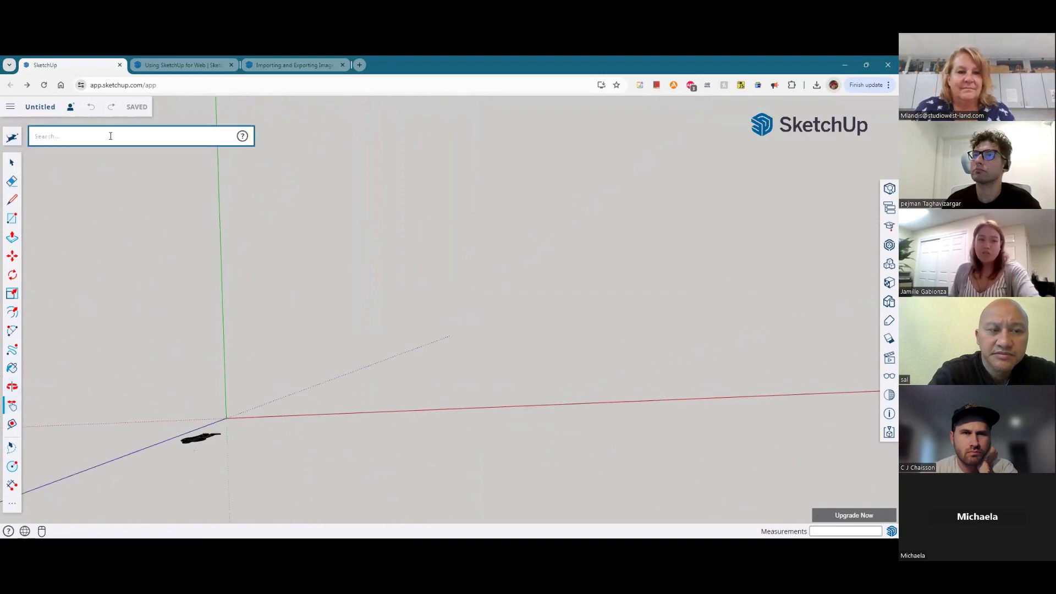
text(FR)
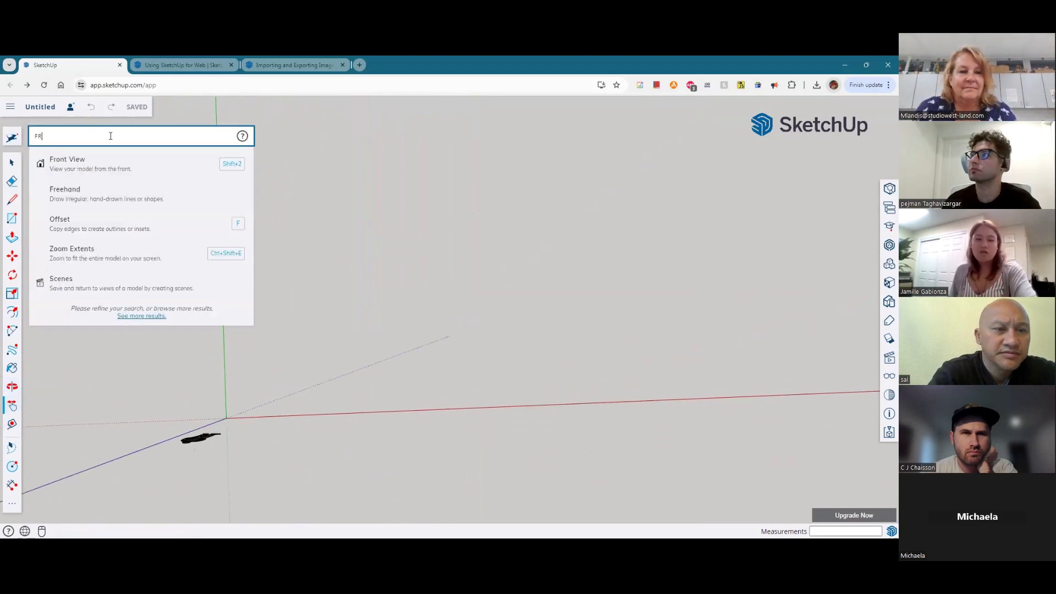
click(94, 196)
mouse_move(277, 378)
mouse_down()
mouse_move(291, 309)
mouse_move(392, 301)
mouse_move(454, 335)
mouse_up()
key(e)
click(290, 362)
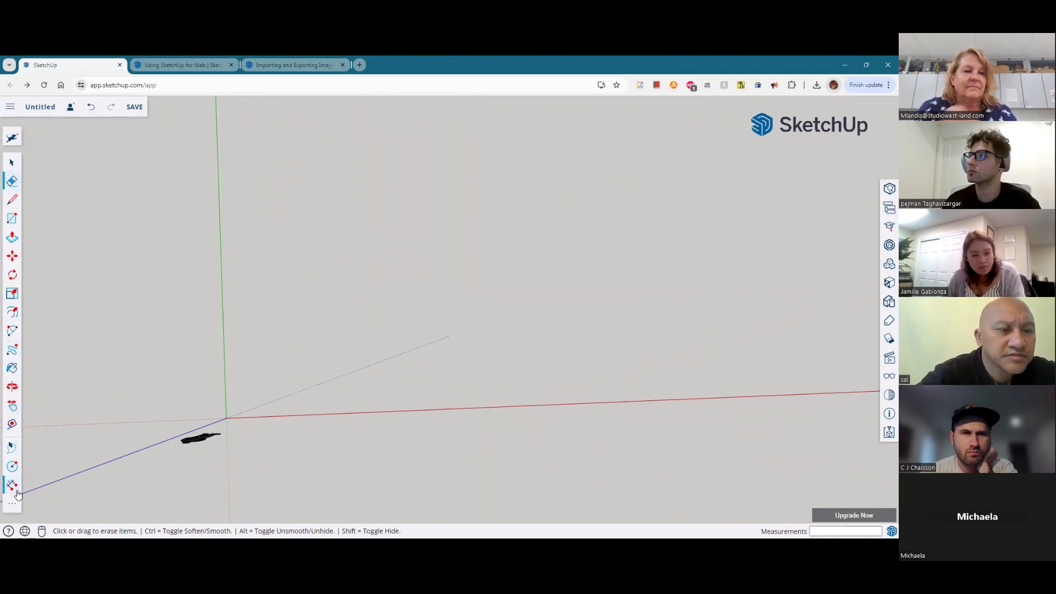
Step: Move the Circle tool between Arc and Polygon in the expanded tool set
click(13, 507)
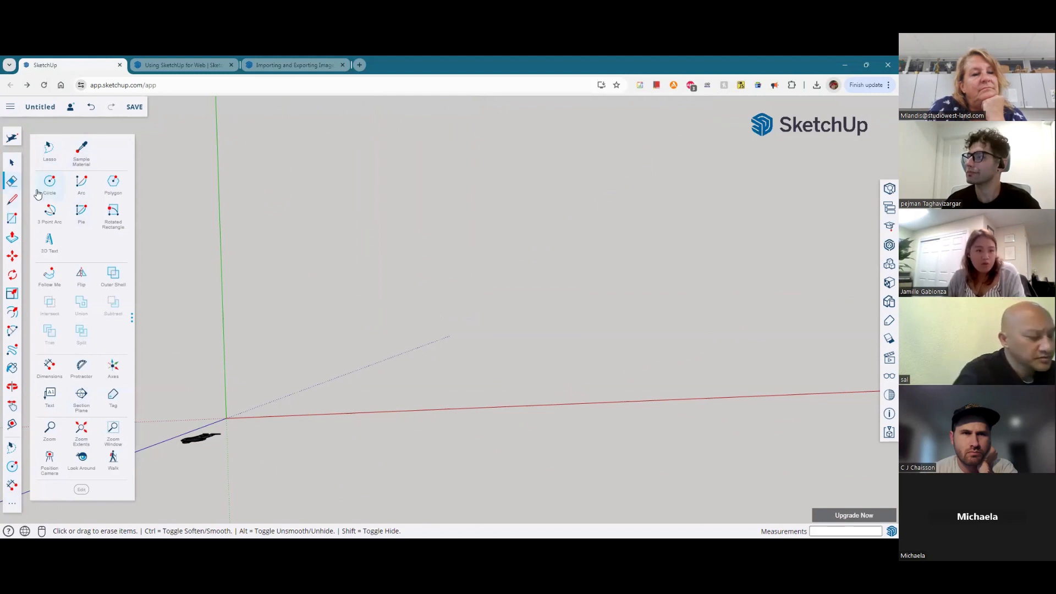
drag(71, 201, 96, 305)
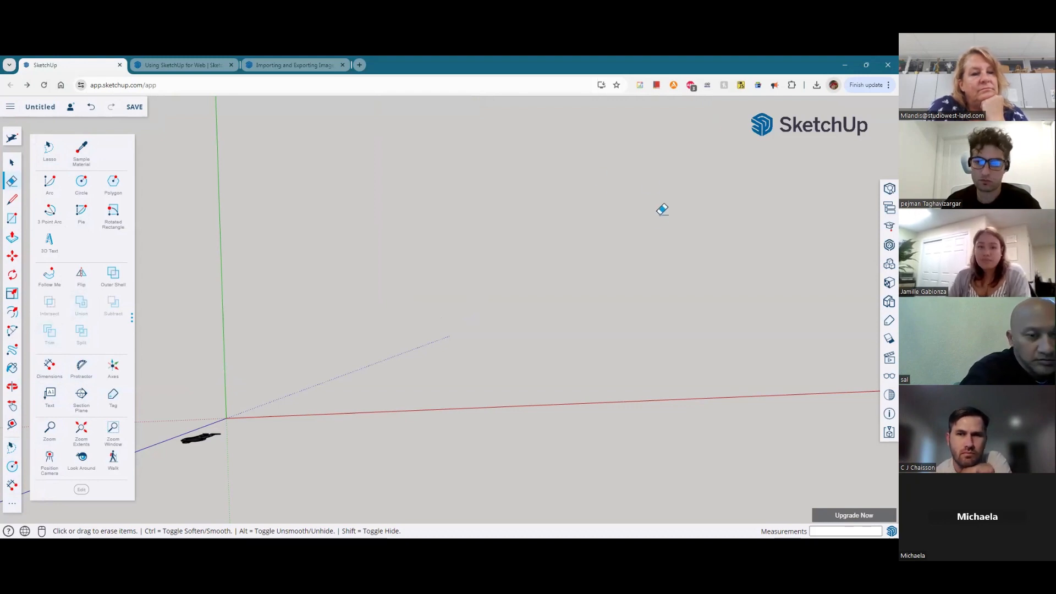
click(662, 234)
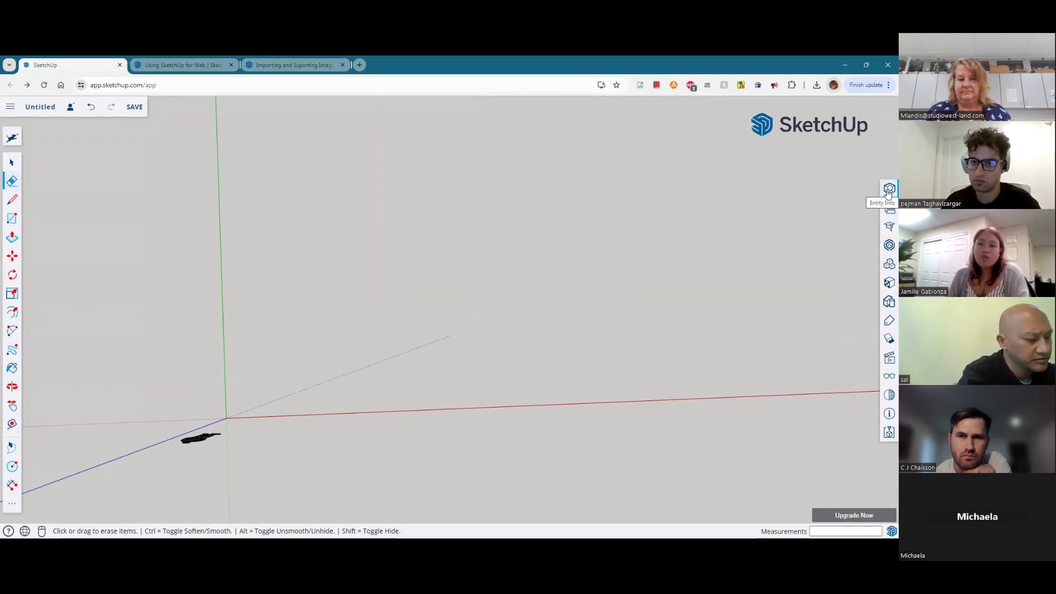
Step: Show Entity Info and draw a ground-plane rectangle of about 8' 7" by 9' 8" between the green and red axes
click(888, 190)
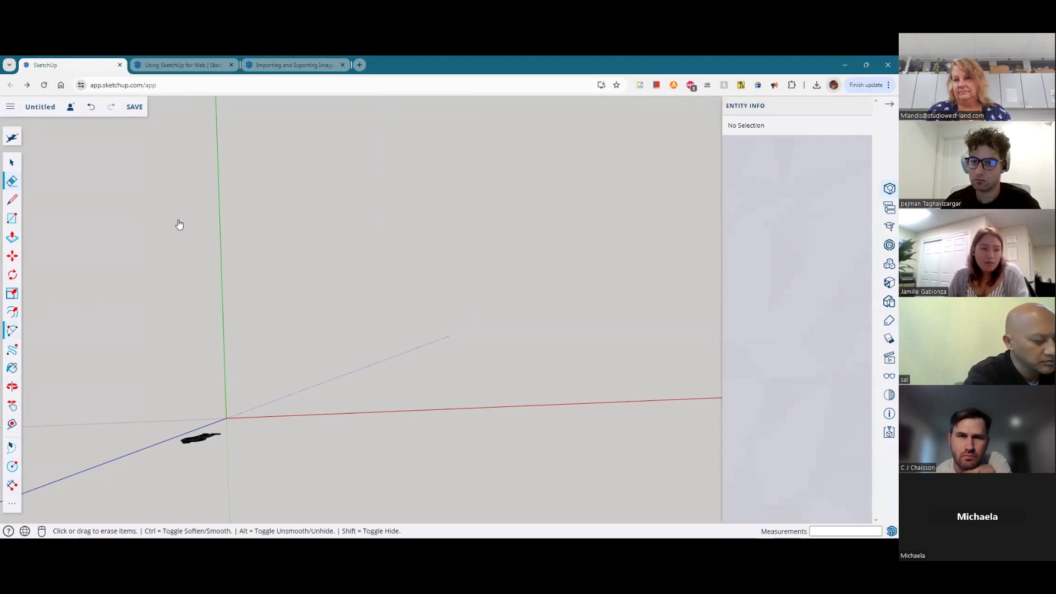
click(12, 502)
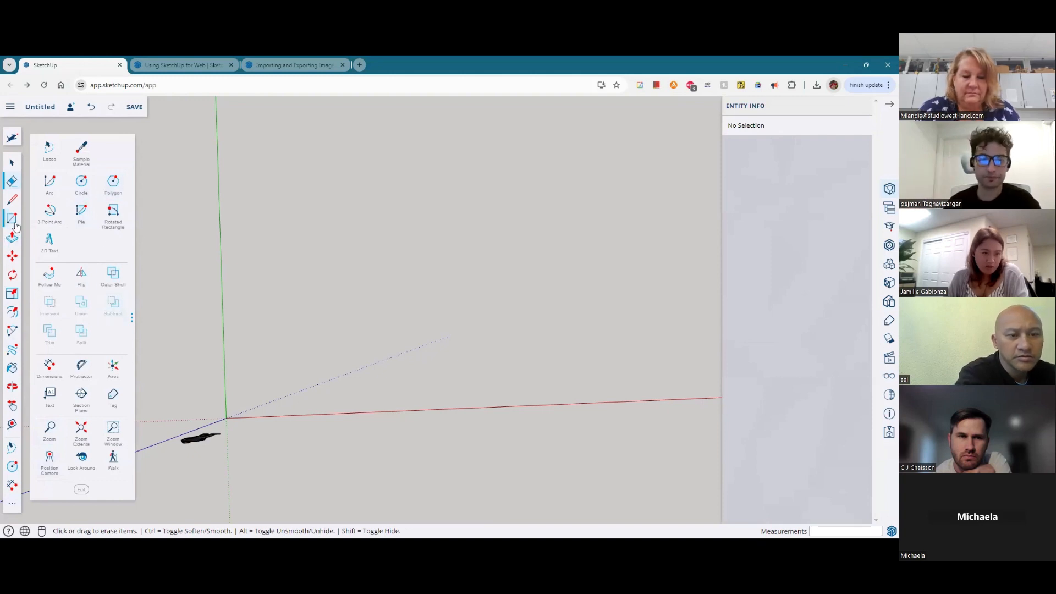
click(14, 224)
click(311, 283)
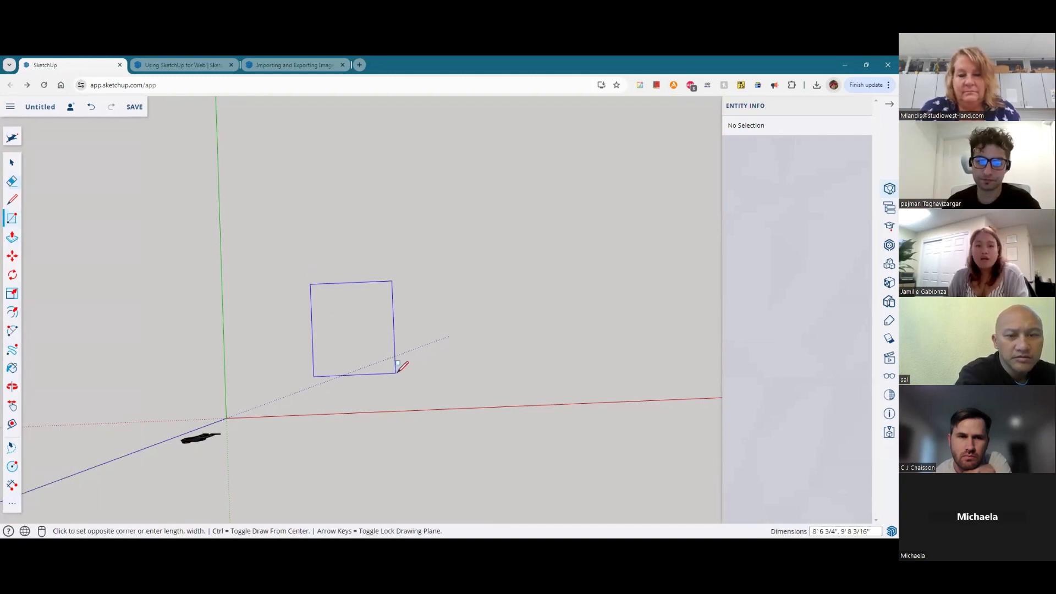
click(397, 373)
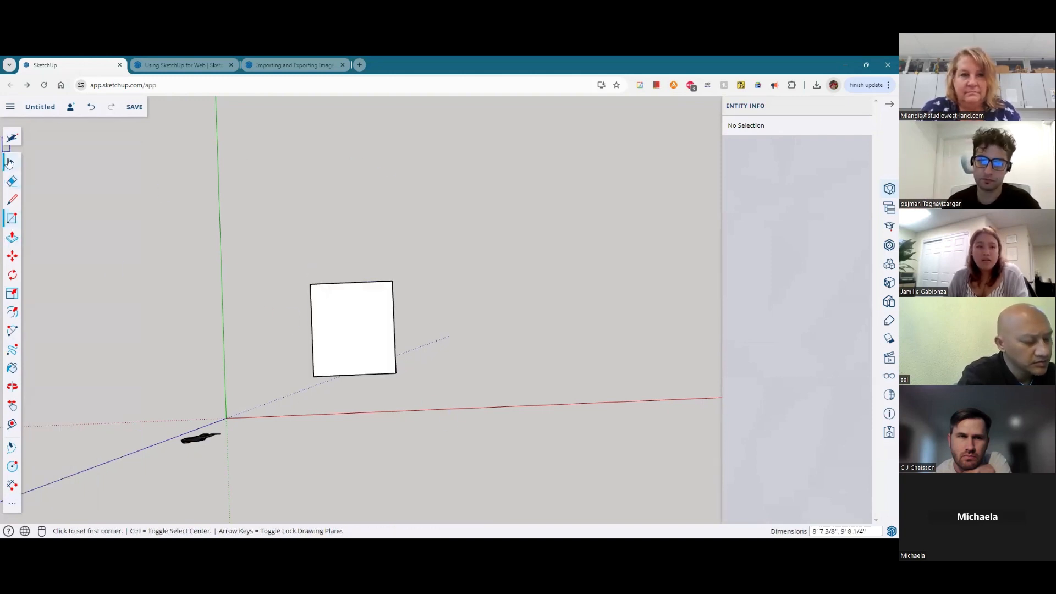
click(9, 163)
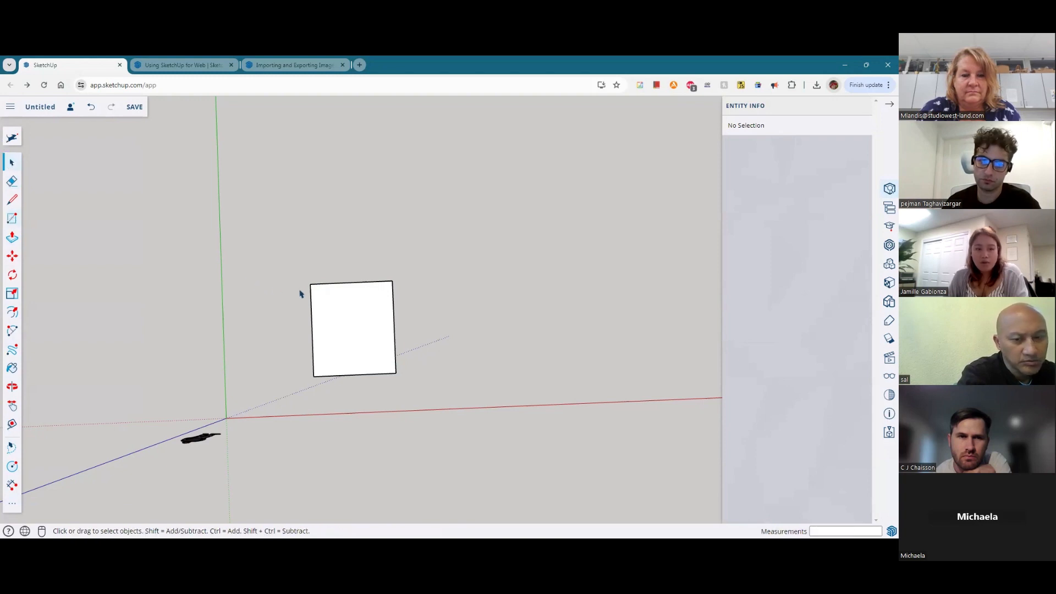
Step: Draw a second rectangle of about 7' 11" by 7' 11" just right of the first, and return to the Select tool
click(12, 218)
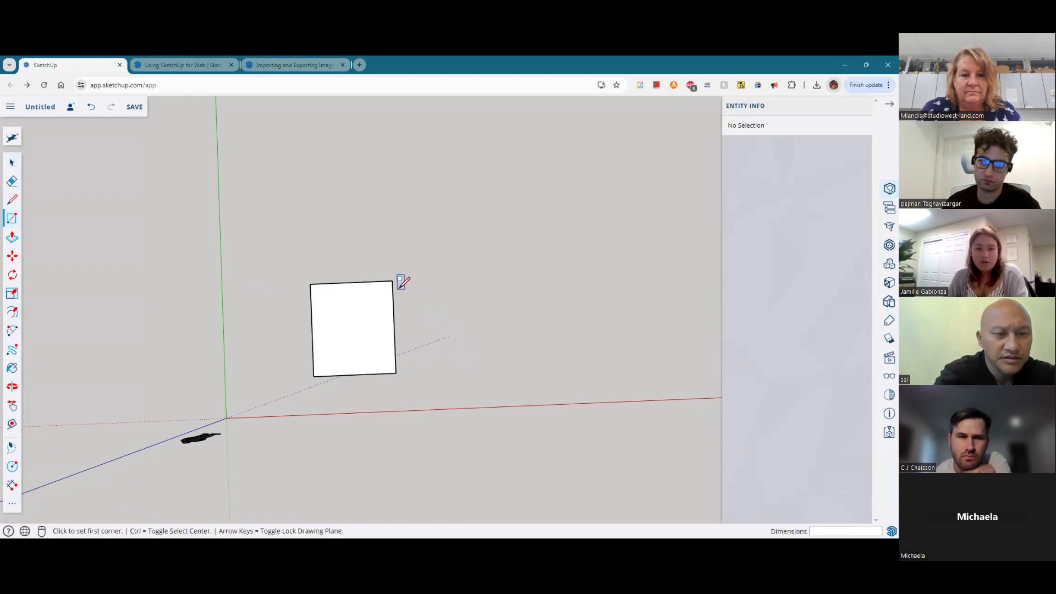
click(403, 289)
click(482, 362)
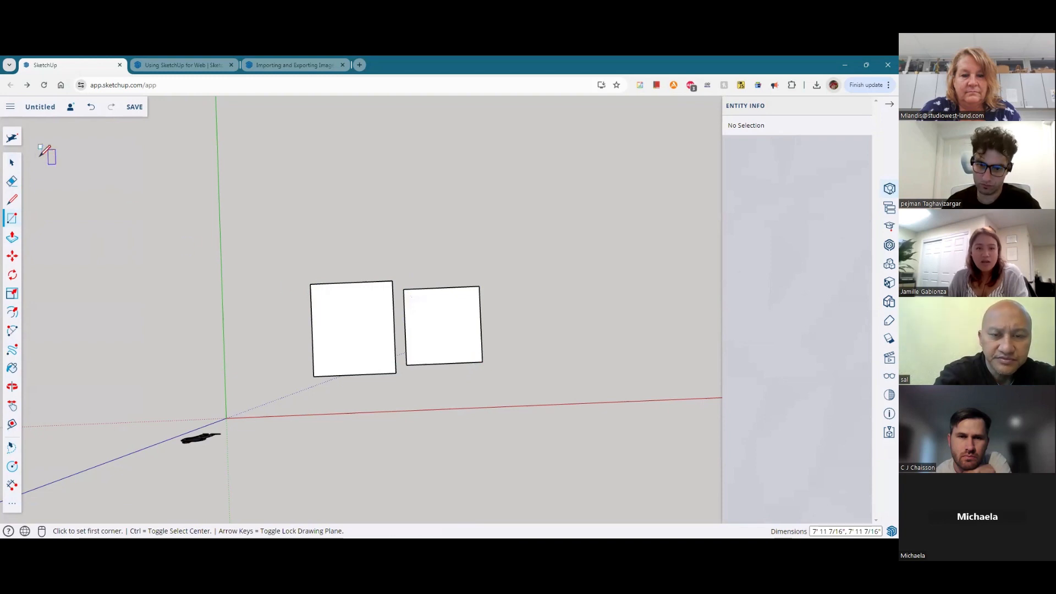
click(10, 164)
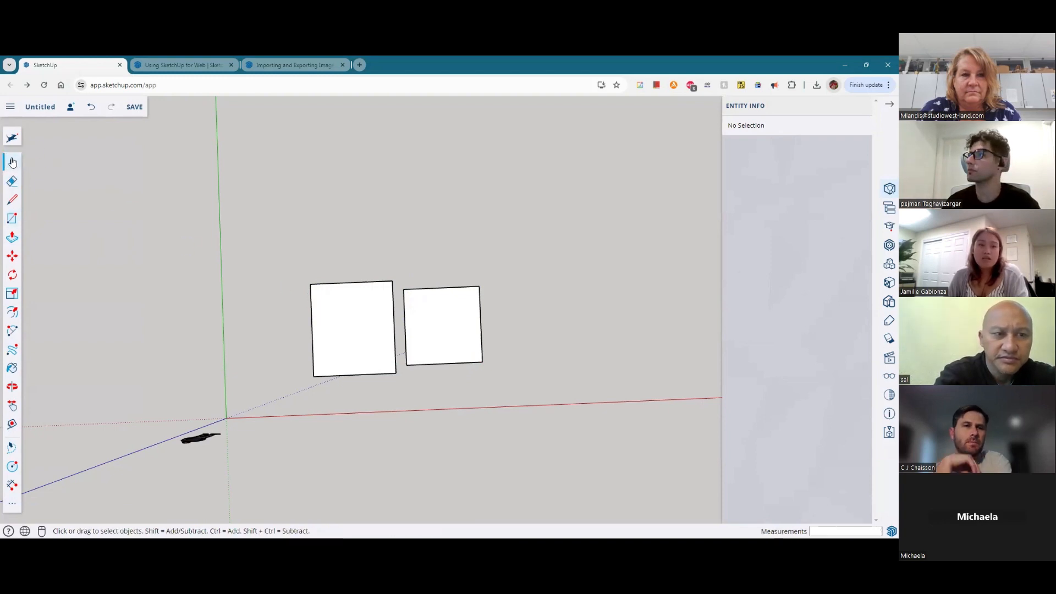
Step: Select the smaller rectangle, look at its material choices in Entity Info without changing them, and collapse the side panel
drag(507, 394, 407, 274)
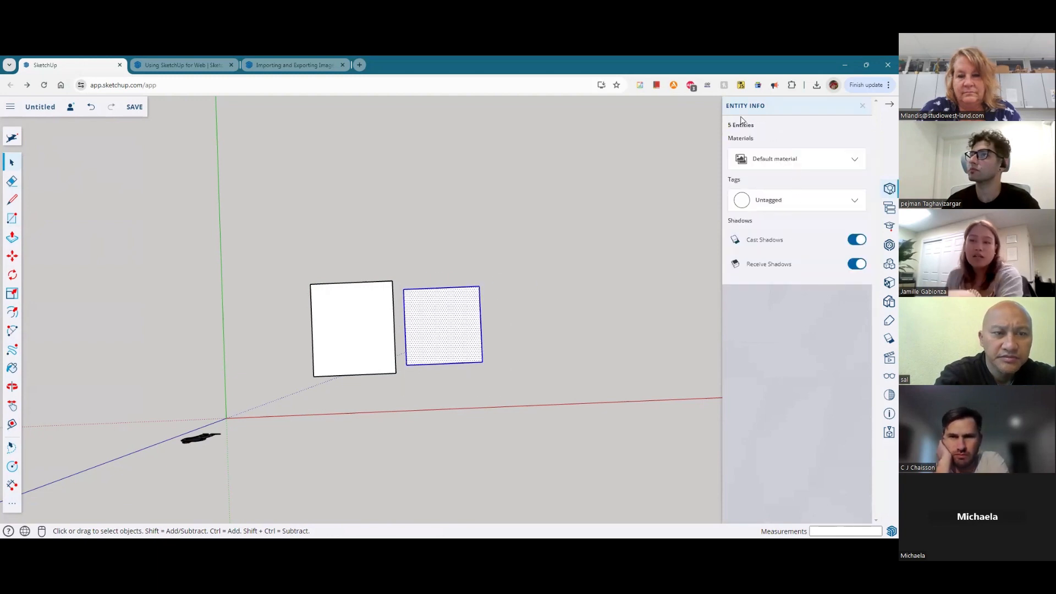
click(768, 159)
click(769, 159)
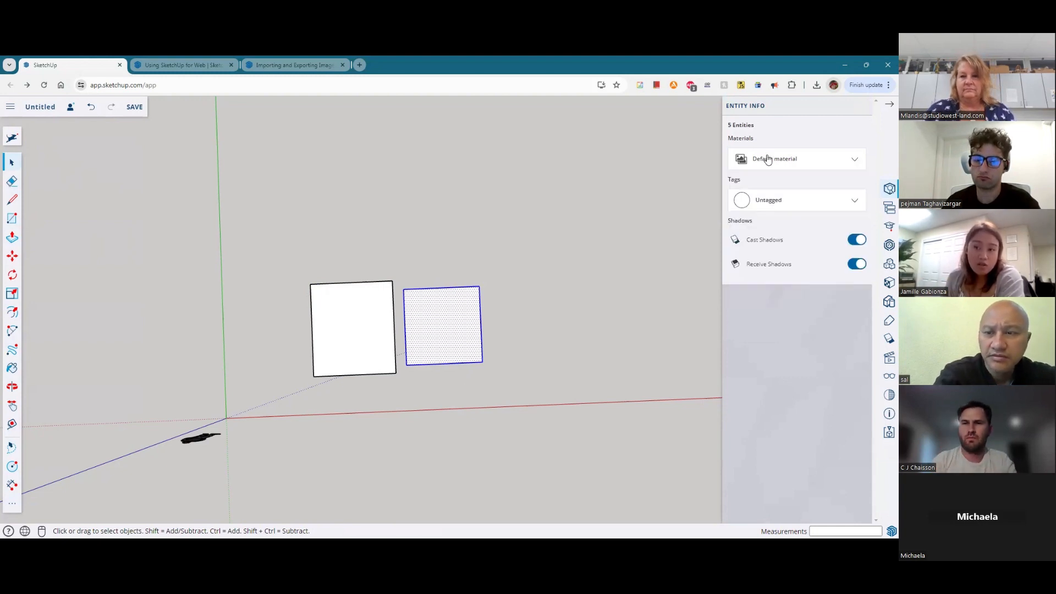
click(769, 159)
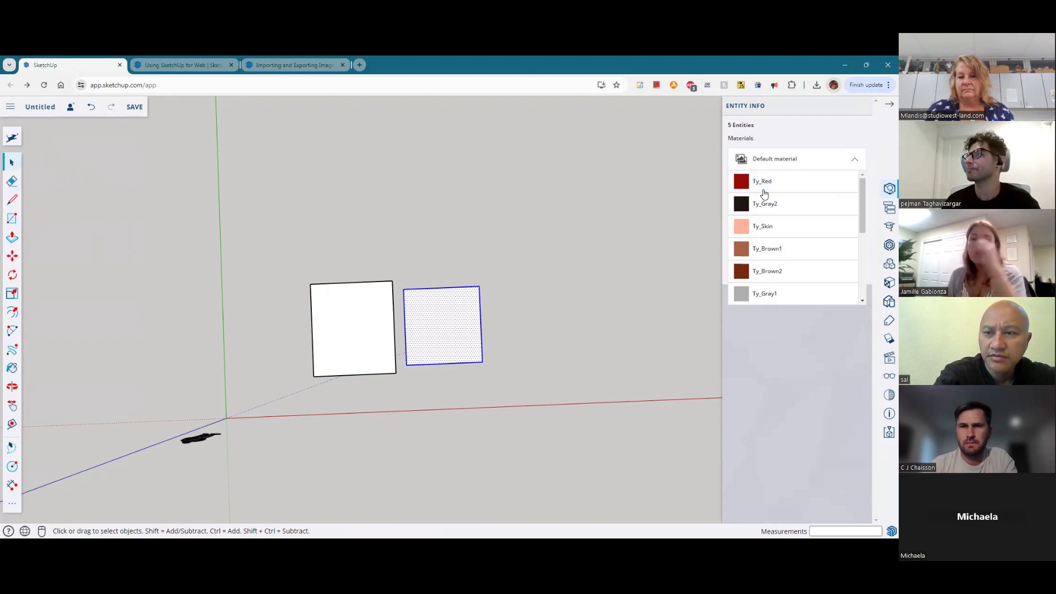
click(765, 159)
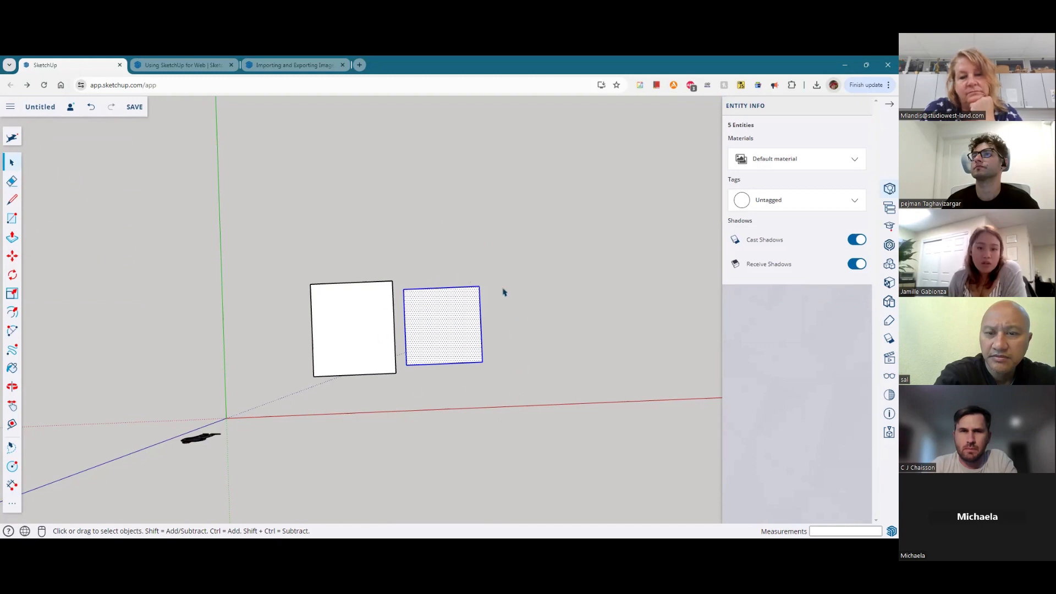
click(888, 105)
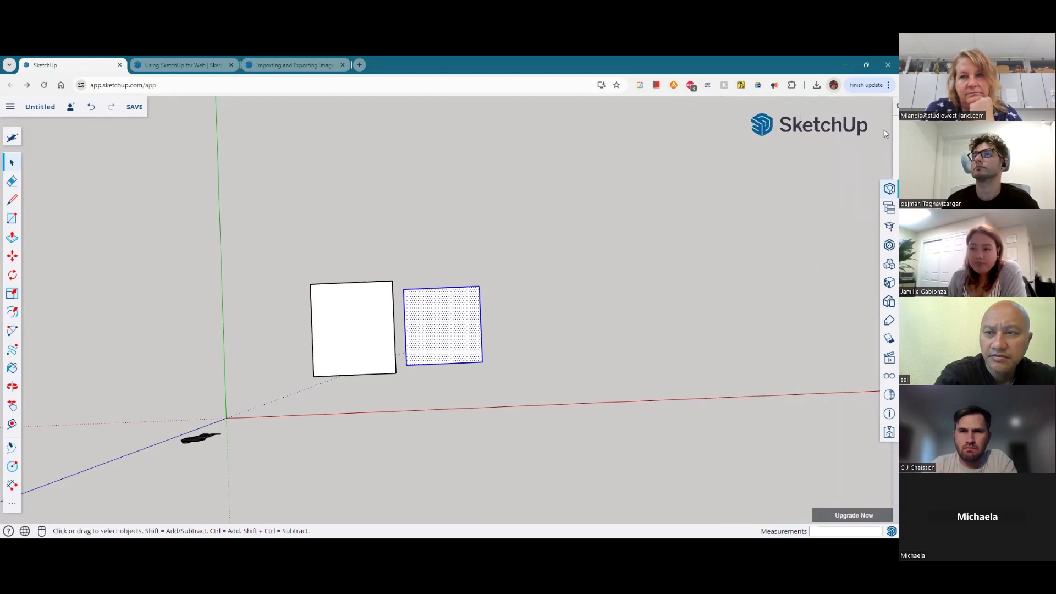
Step: Show the Outliner and close it, and view the Instructor's Select Tool guidance before closing it too
click(888, 213)
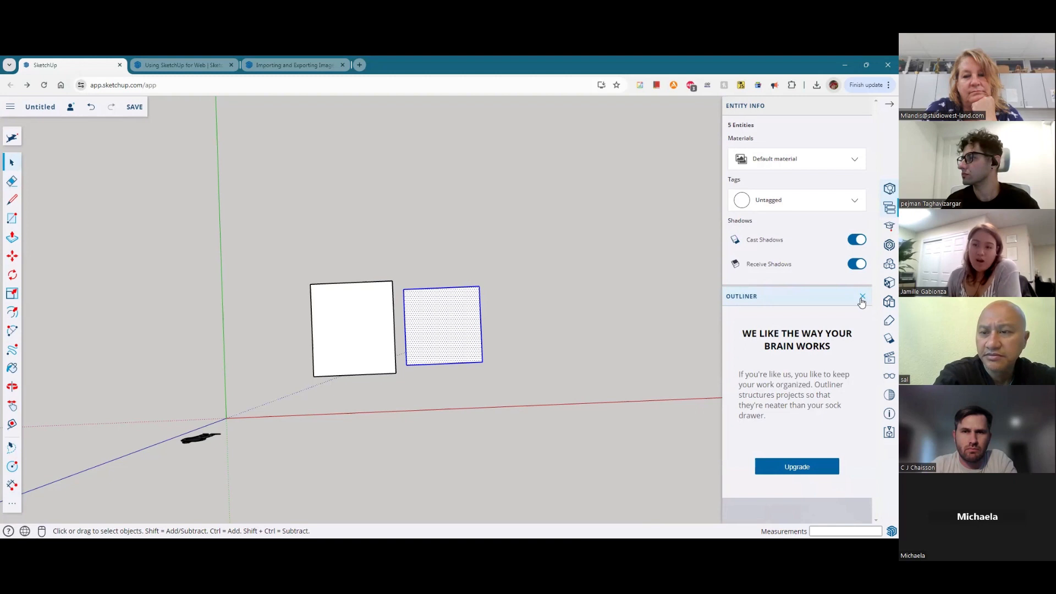
click(862, 297)
click(888, 227)
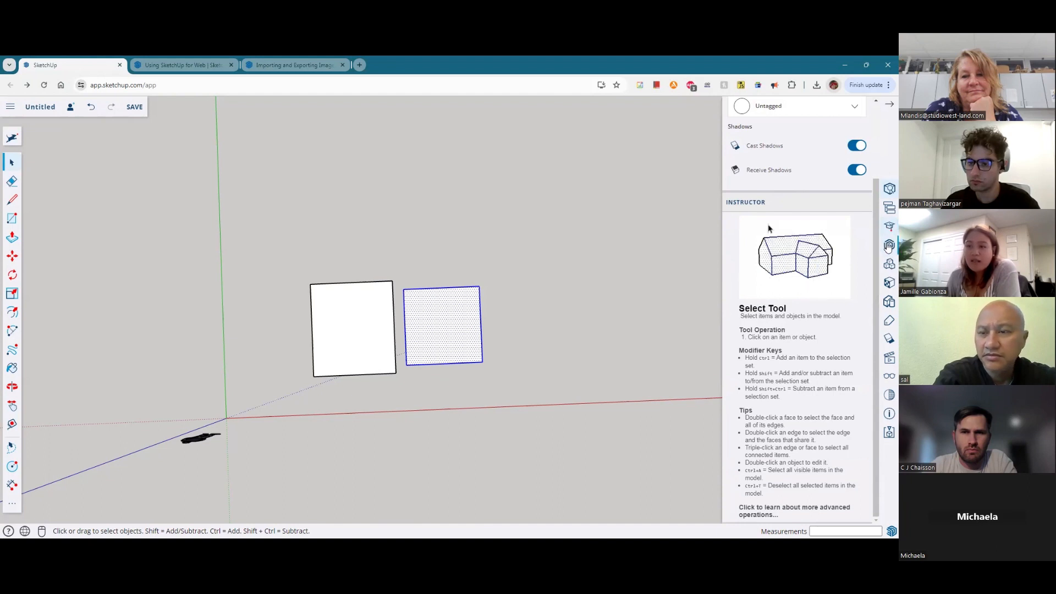
click(888, 236)
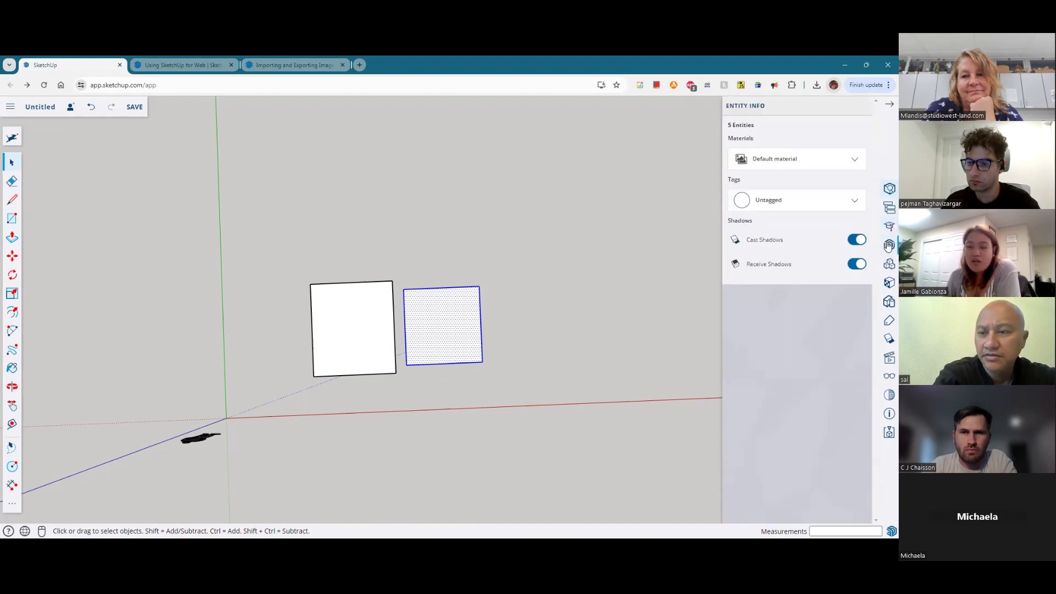
Step: Search 3D Warehouse for LOUNGE SEAT
click(890, 245)
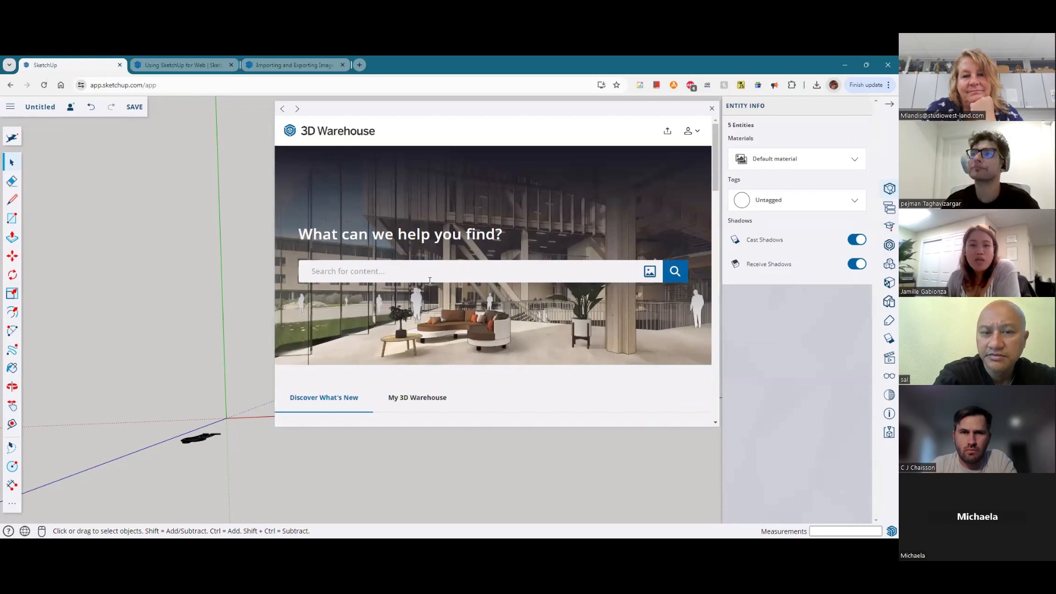
scroll(438, 304, down, 6)
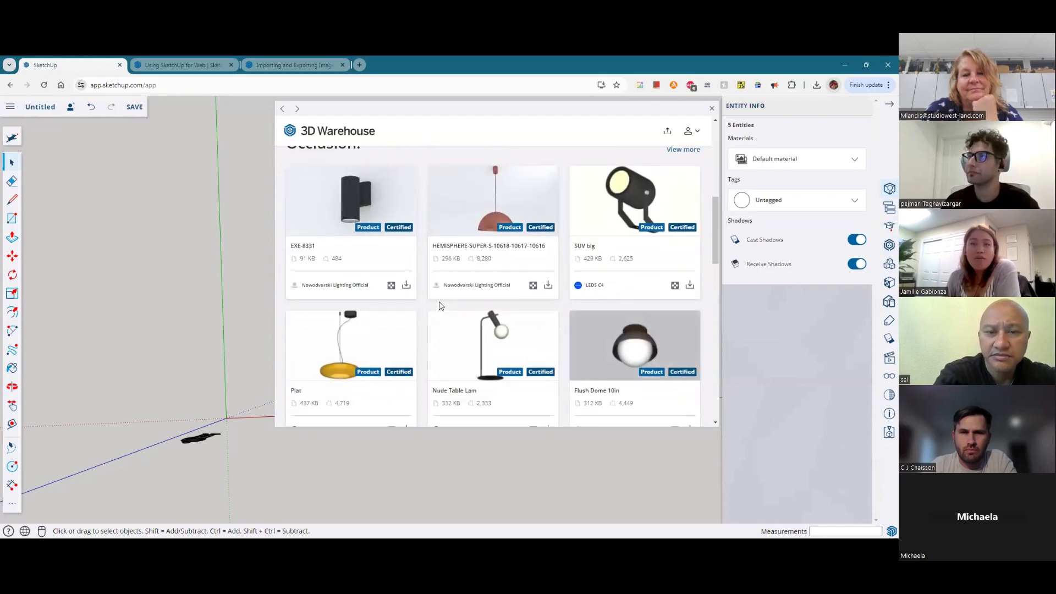
scroll(439, 305, up, 6)
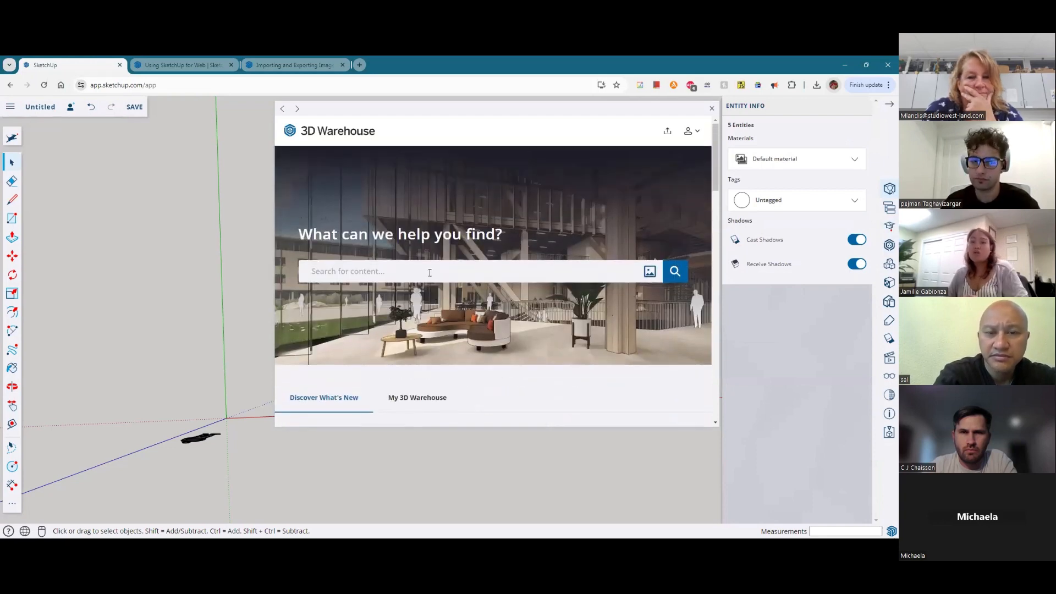
click(430, 272)
text(LOU)
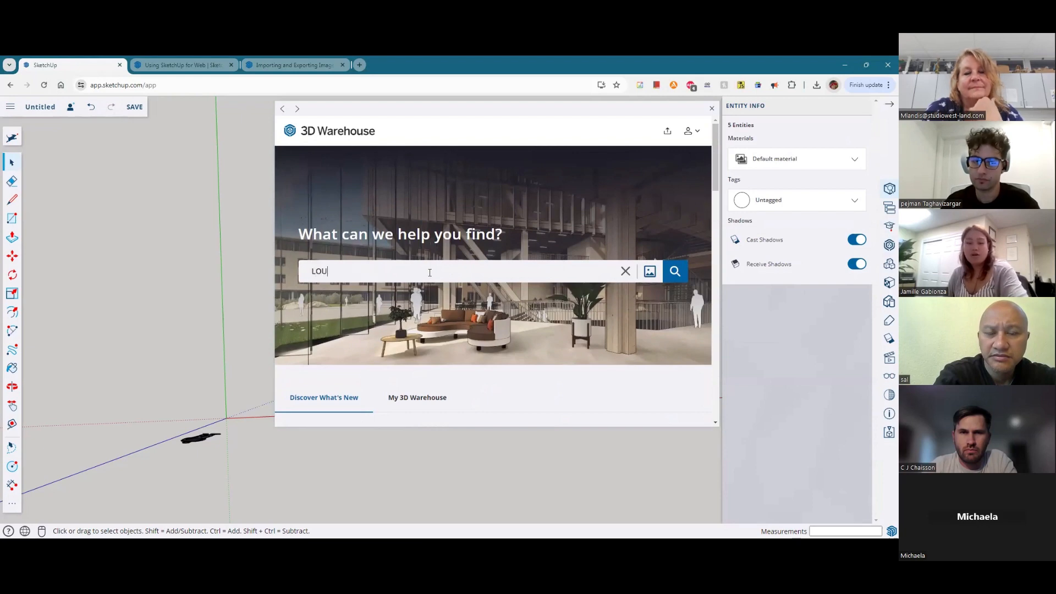
text(NGE SEAT)
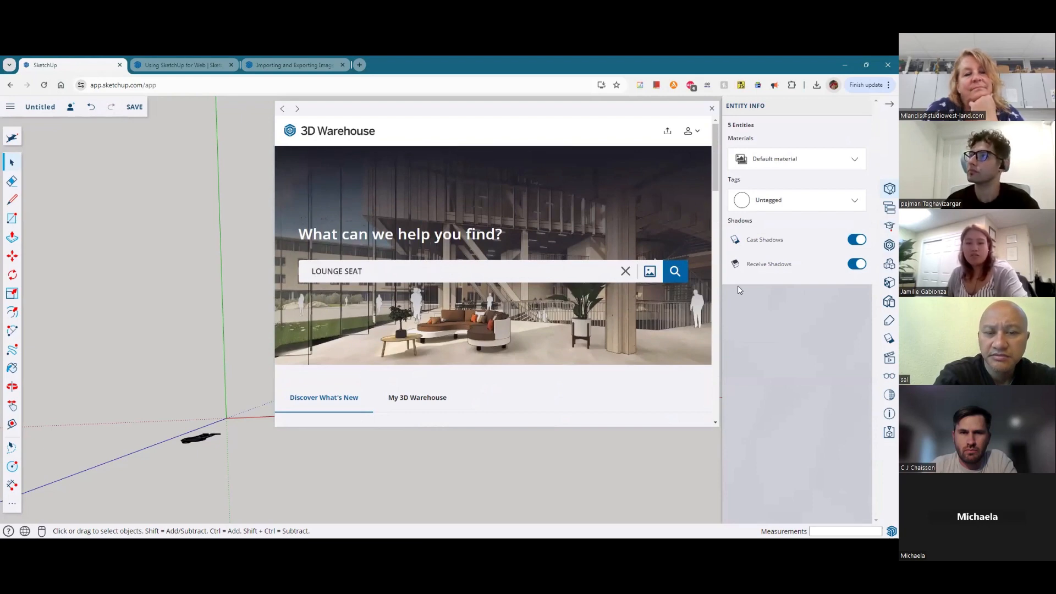
click(675, 272)
Step: Download the Outdoor Lounge Seating model from the search results and place it beside the smaller rectangle, above the red axis
scroll(553, 308, down, 2)
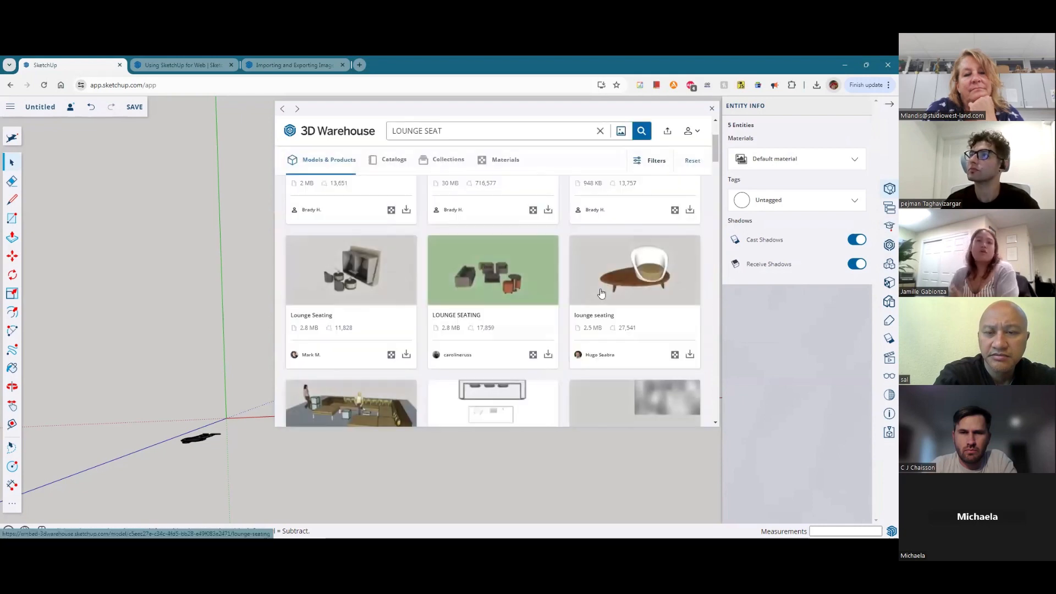
scroll(552, 308, down, 6)
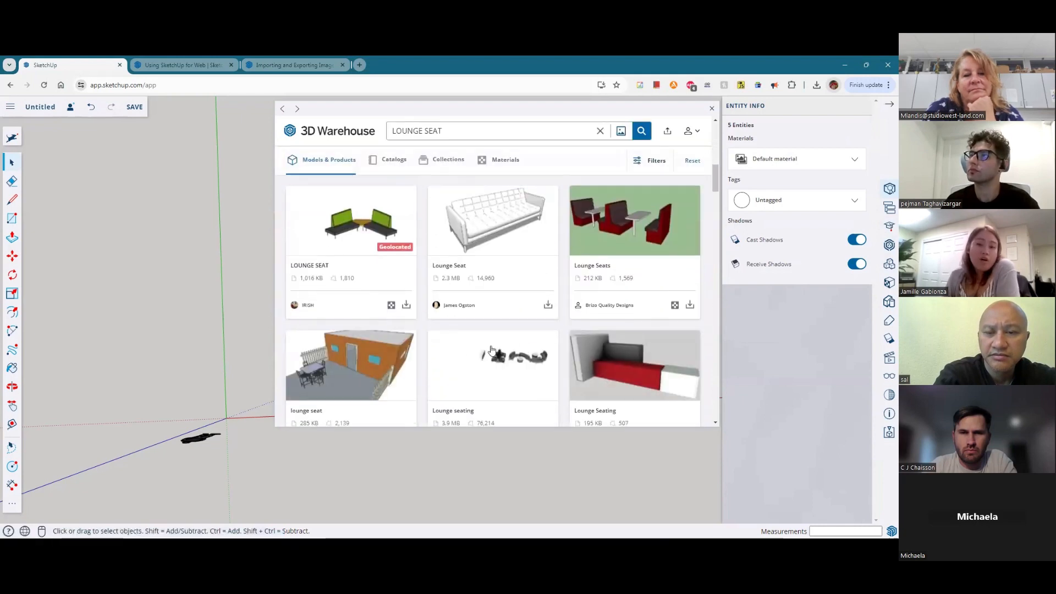
scroll(561, 259, down, 1)
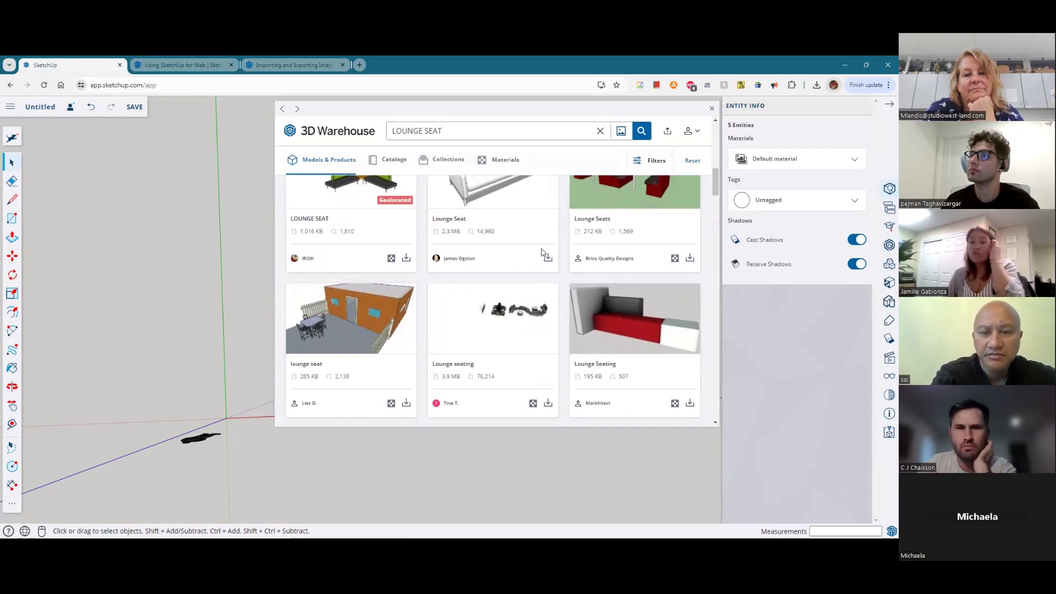
scroll(542, 259, down, 5)
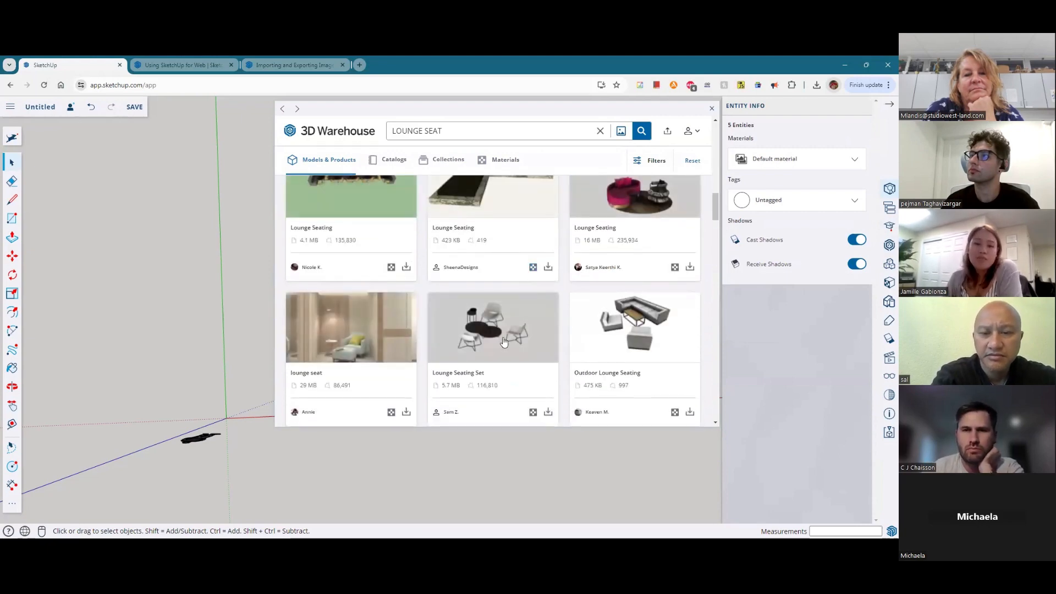
click(633, 337)
scroll(594, 360, down, 4)
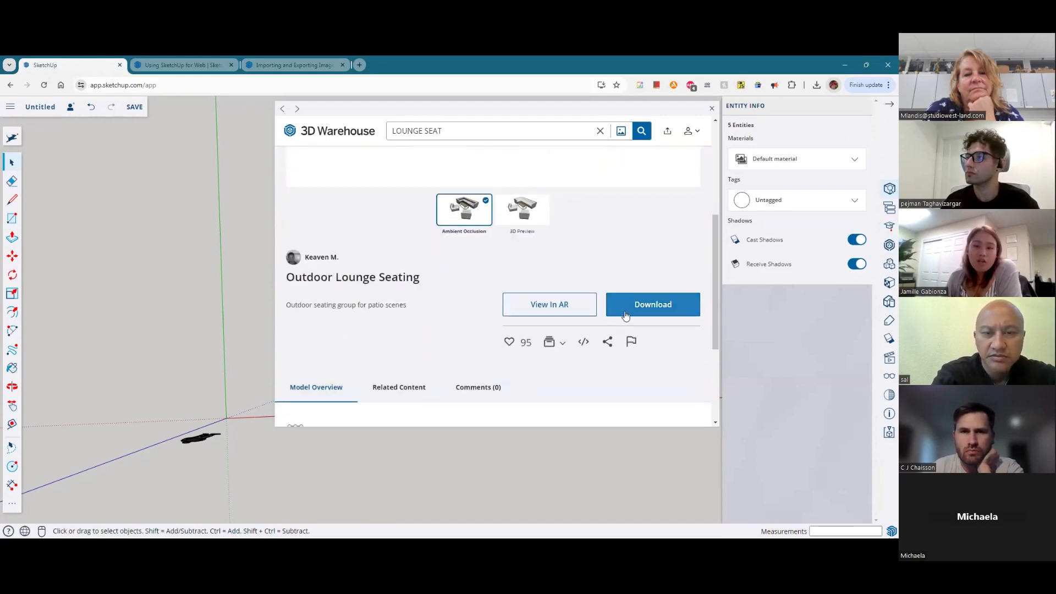
click(653, 304)
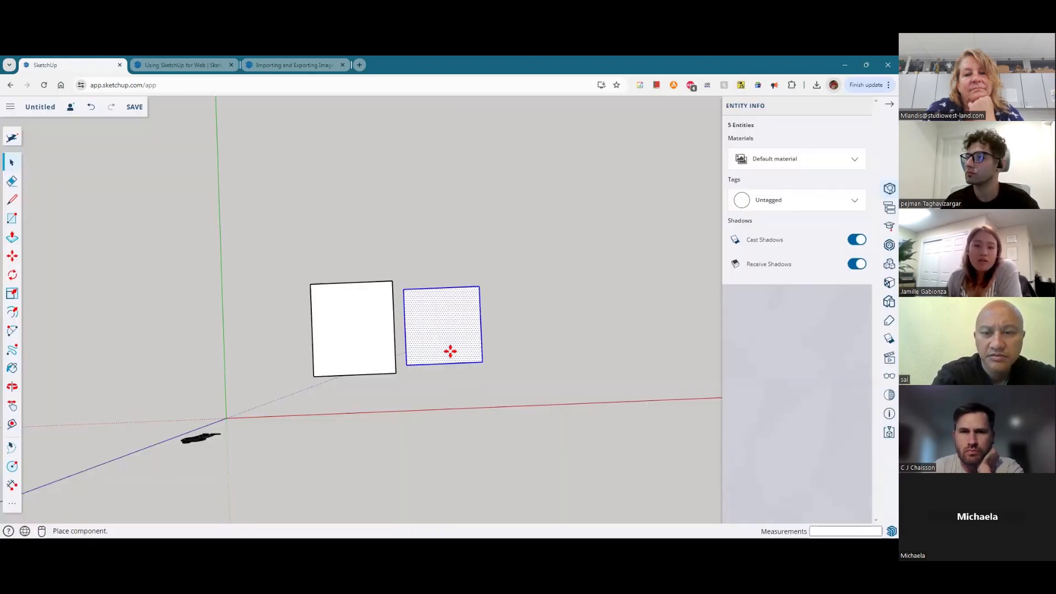
click(507, 376)
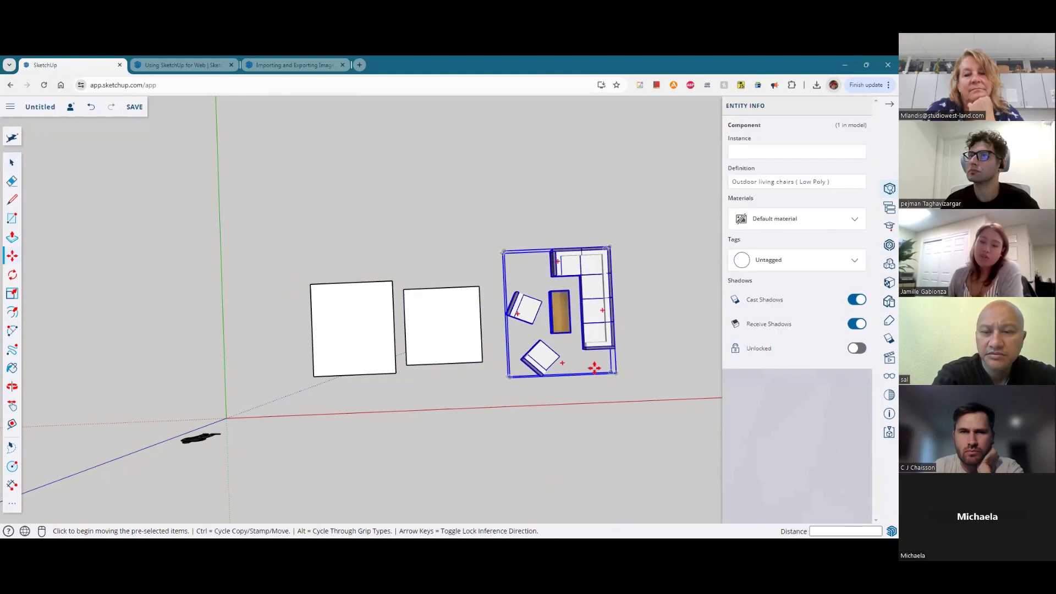
Step: Show the model's materials and paint the smaller rectangle Ty_Green and the larger one Ty_Brown2
click(889, 246)
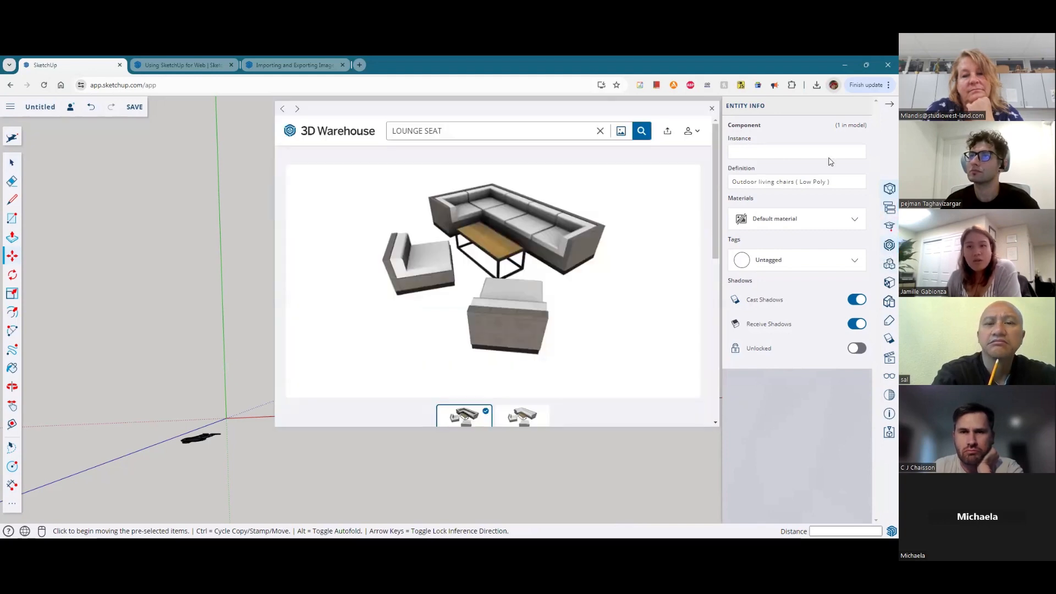
click(889, 283)
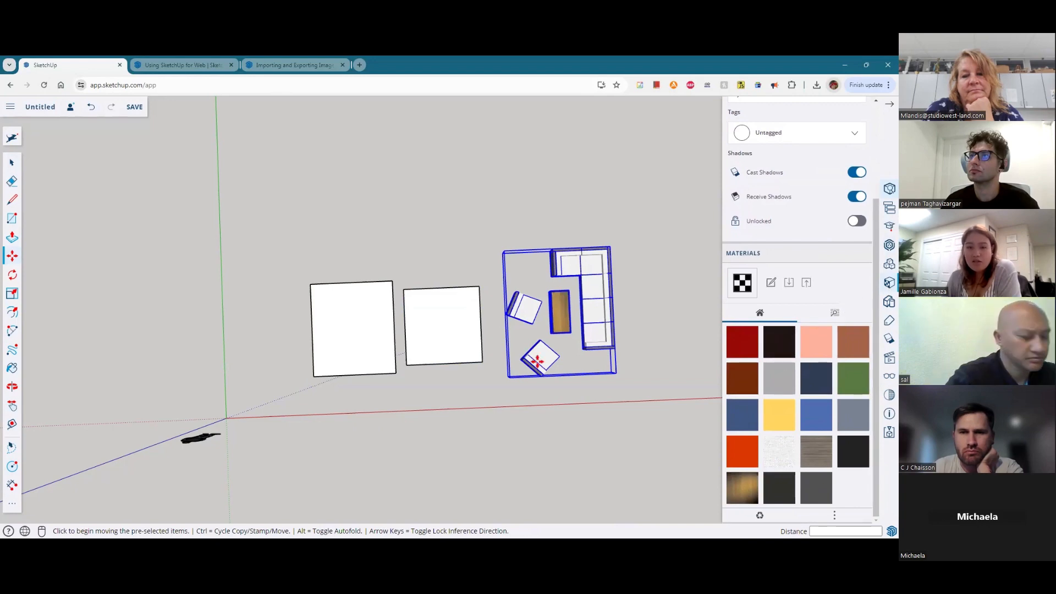
click(847, 384)
click(442, 326)
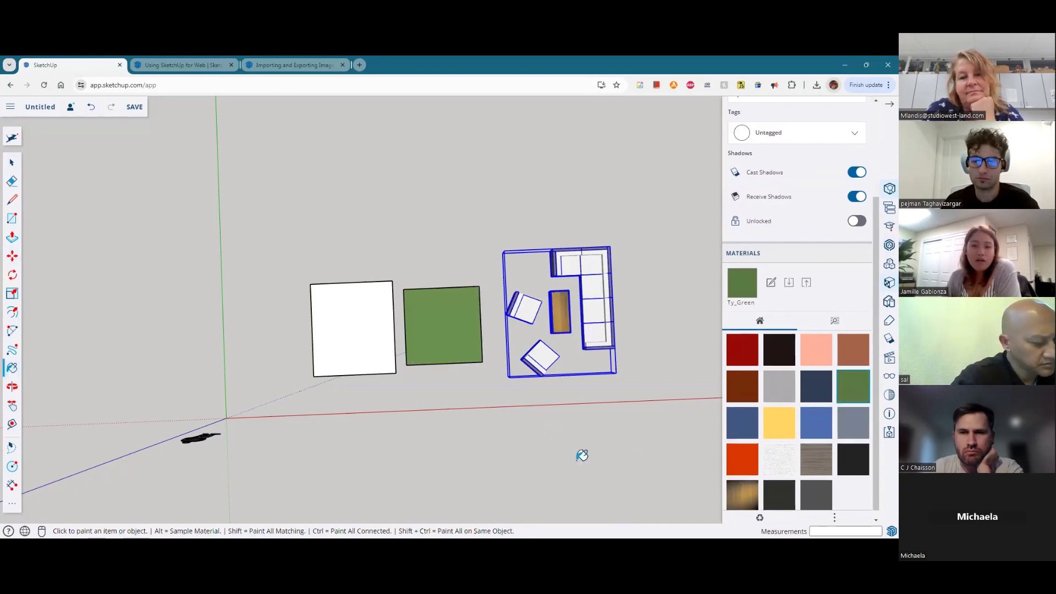
click(740, 397)
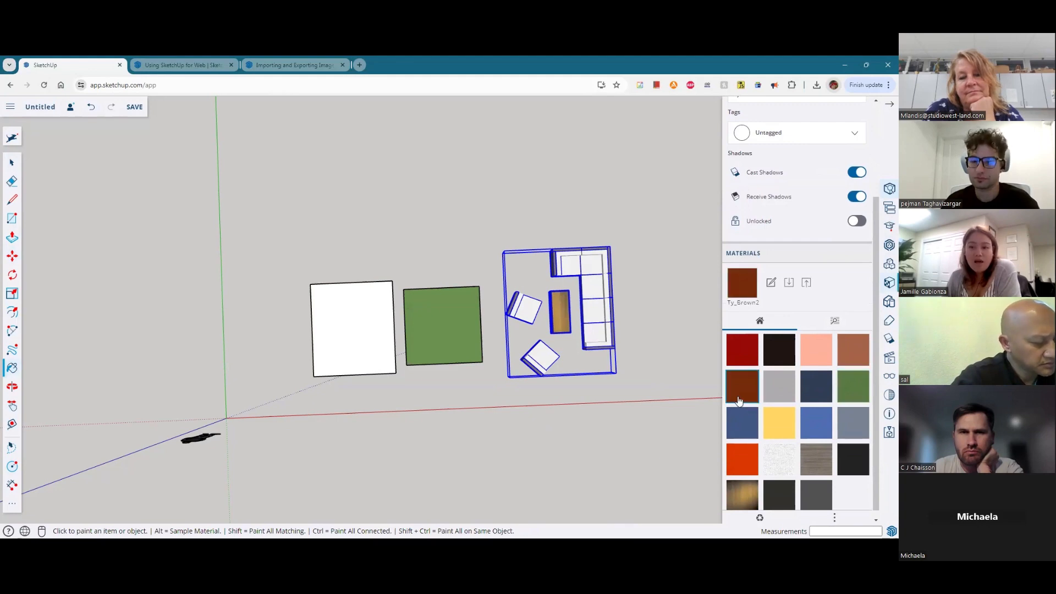
click(358, 322)
Step: Paint the larger rectangle with Vegetation Blur 03 from the Landscaping, Fencing and Vegetation materials
click(834, 321)
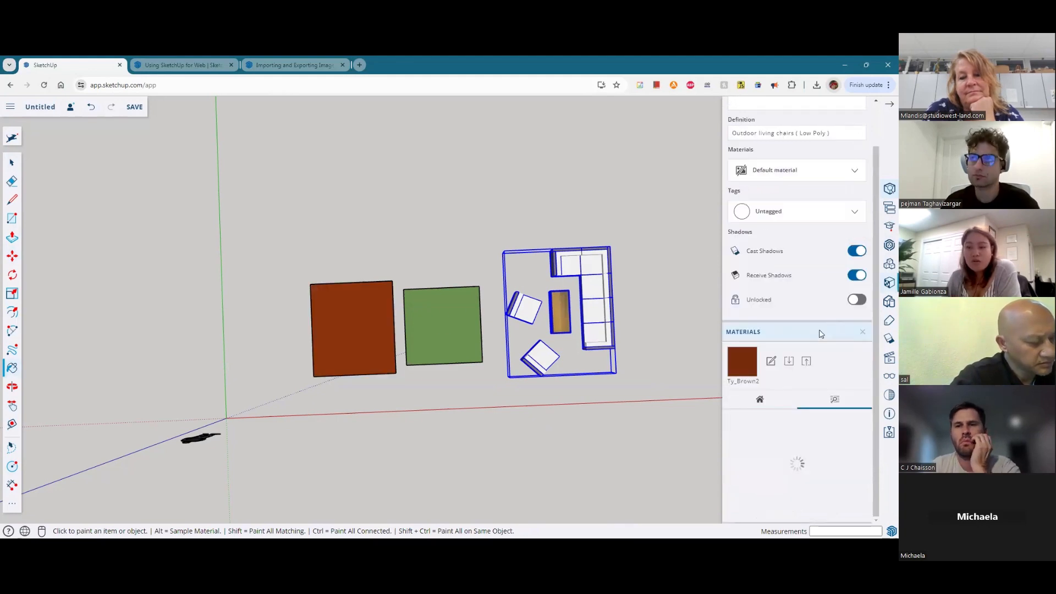
scroll(820, 399, down, 4)
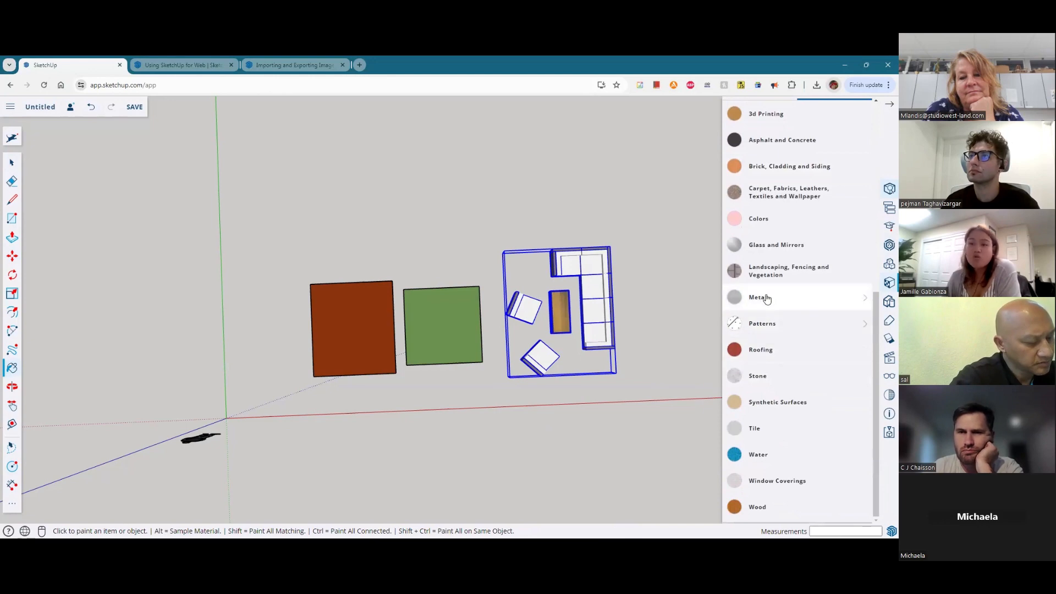
click(772, 274)
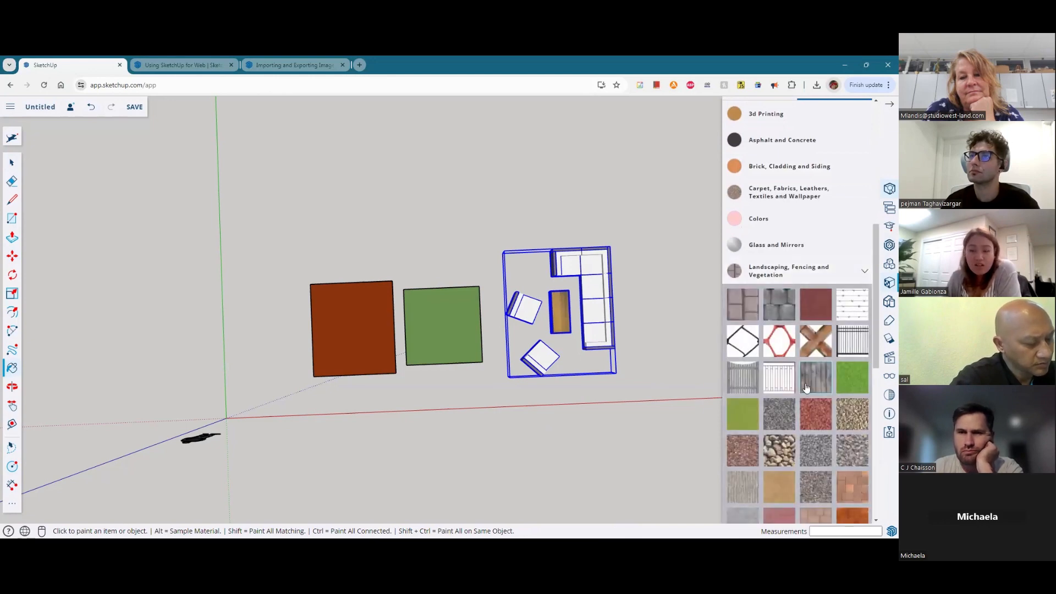
scroll(770, 363, down, 2)
click(779, 505)
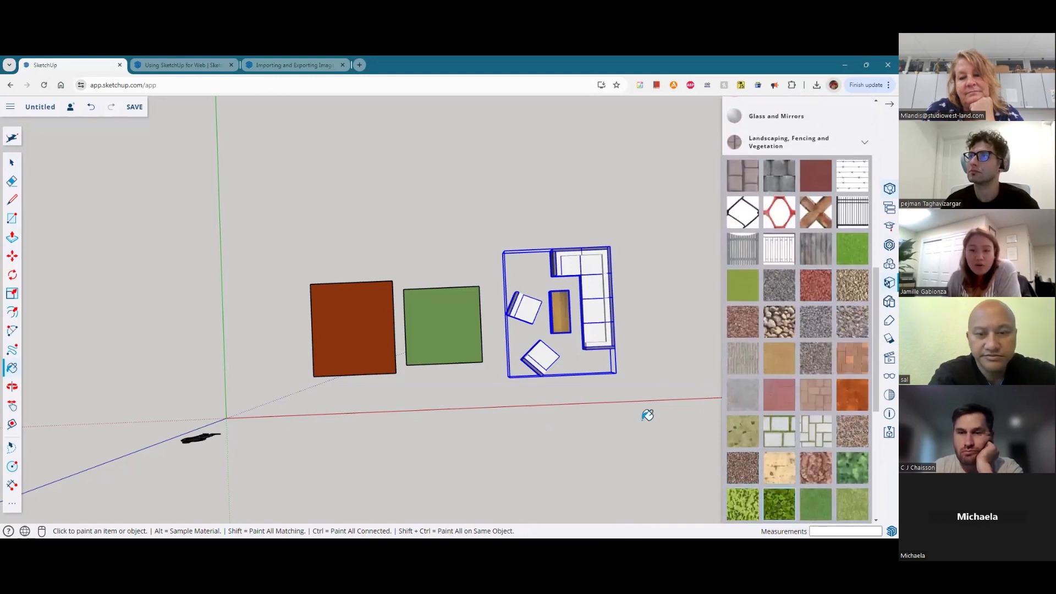
click(391, 314)
Step: Look through the remaining material categories and close Materials
scroll(800, 403, down, 5)
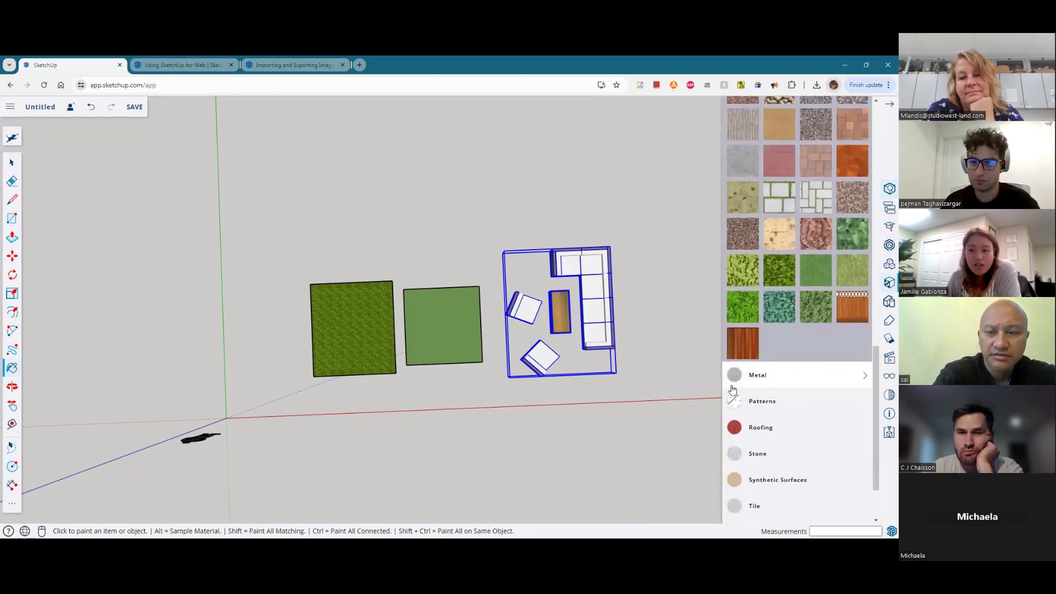
scroll(783, 372, down, 3)
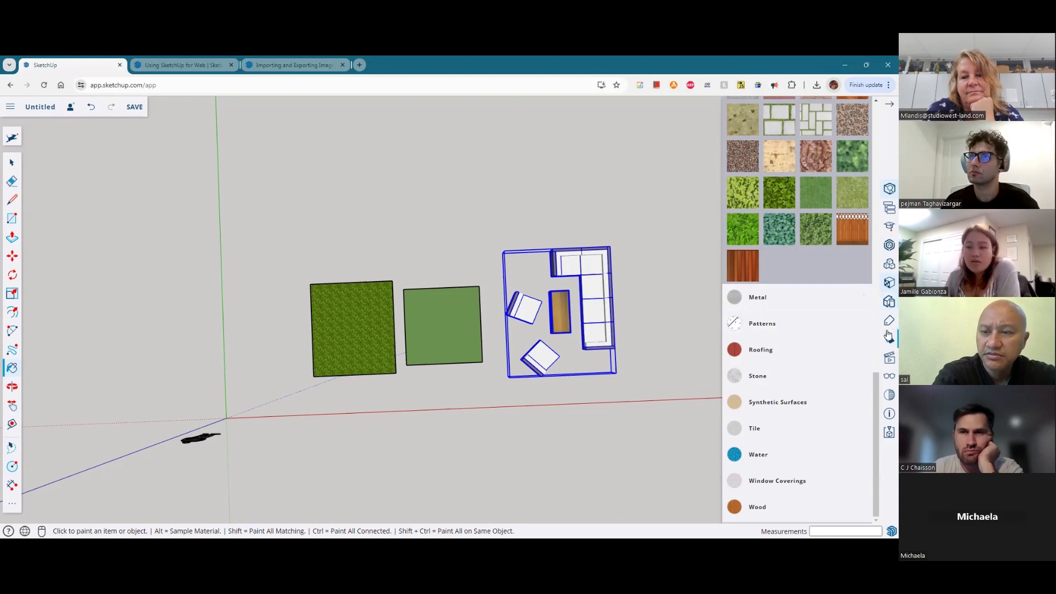
scroll(858, 275, up, 10)
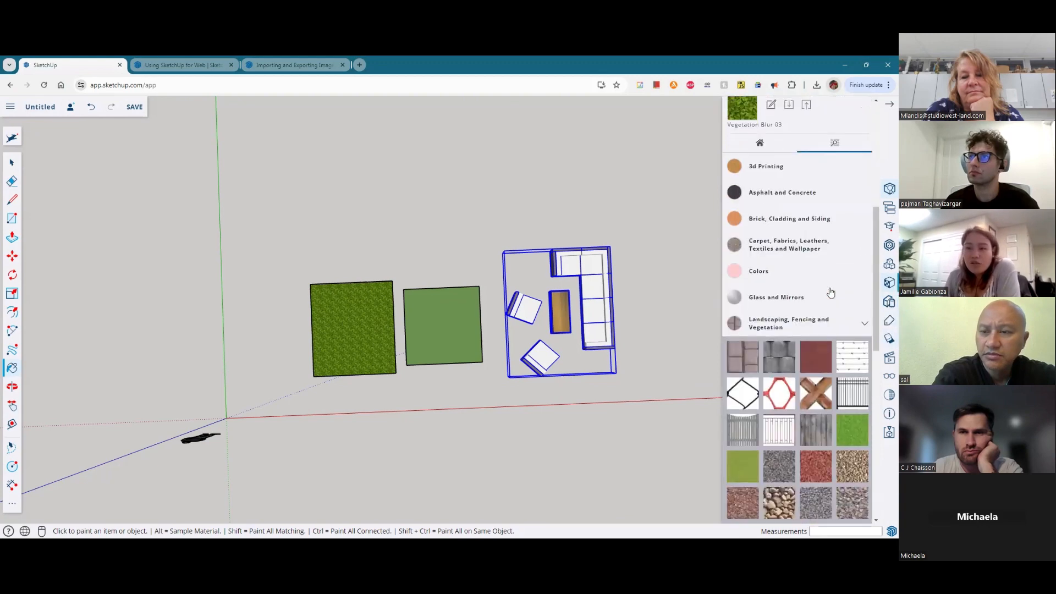
scroll(863, 289, up, 3)
click(862, 265)
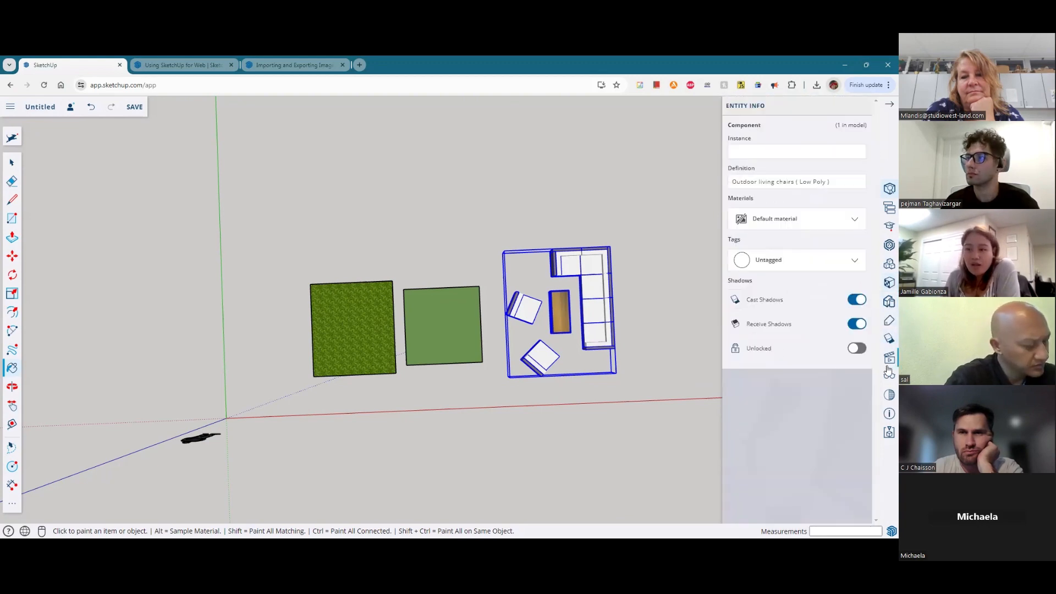
Step: Select the smaller green rectangle and create a new tag named BASE2
click(888, 338)
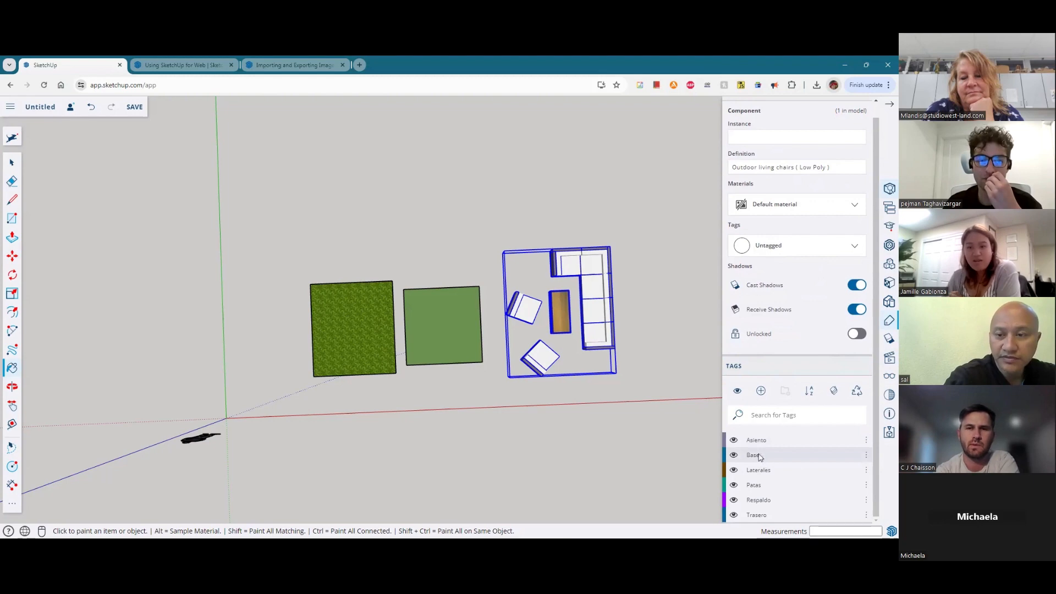
click(11, 162)
drag(496, 385, 404, 271)
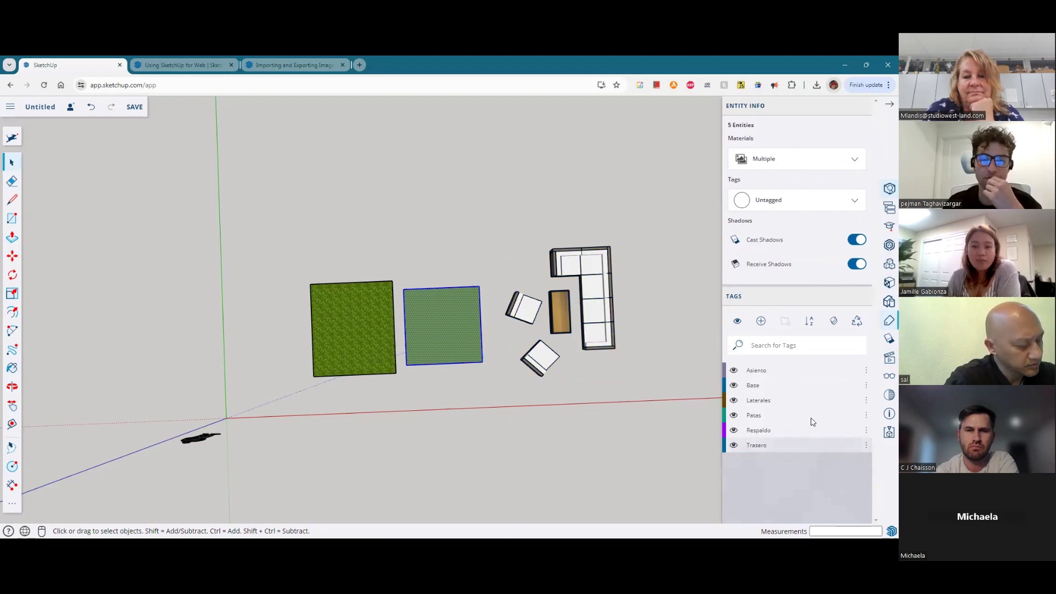
click(760, 322)
text(BASE)
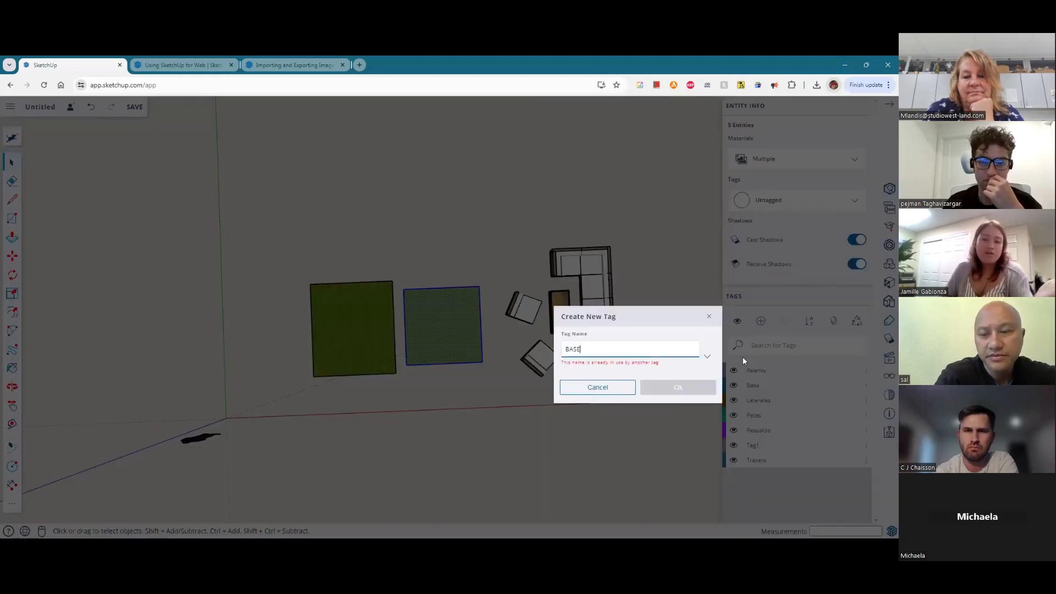
text(2)
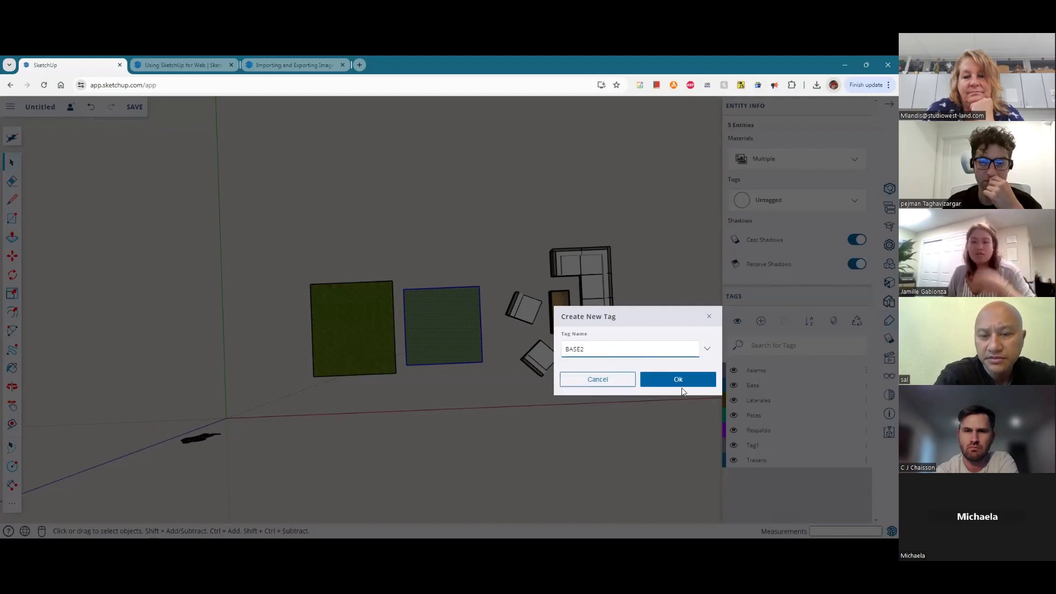
click(680, 379)
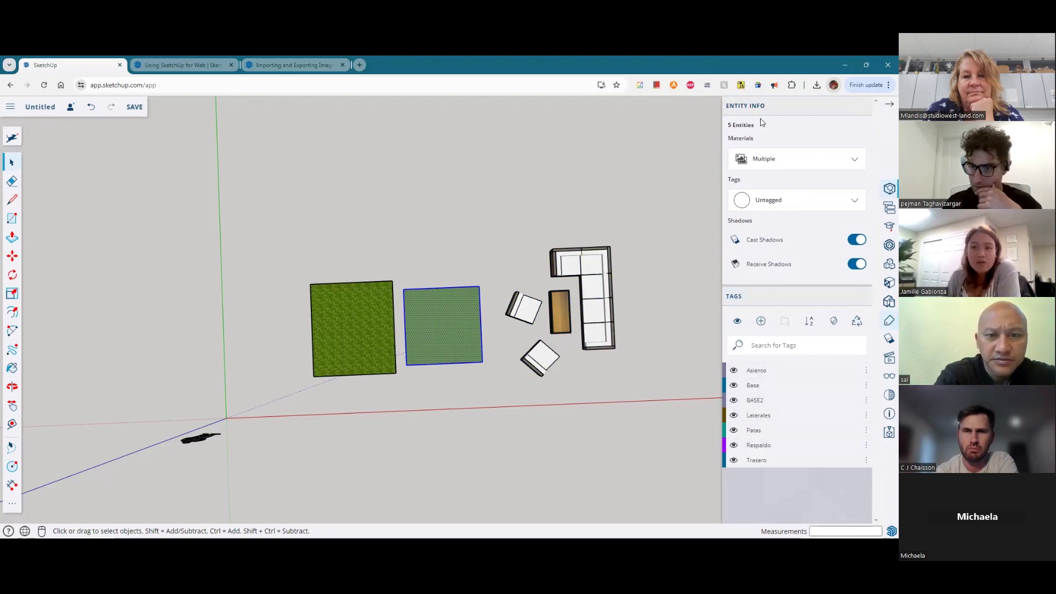
Step: Assign the BASE2 tag to the selected smaller rectangle
click(756, 207)
scroll(766, 308, down, 3)
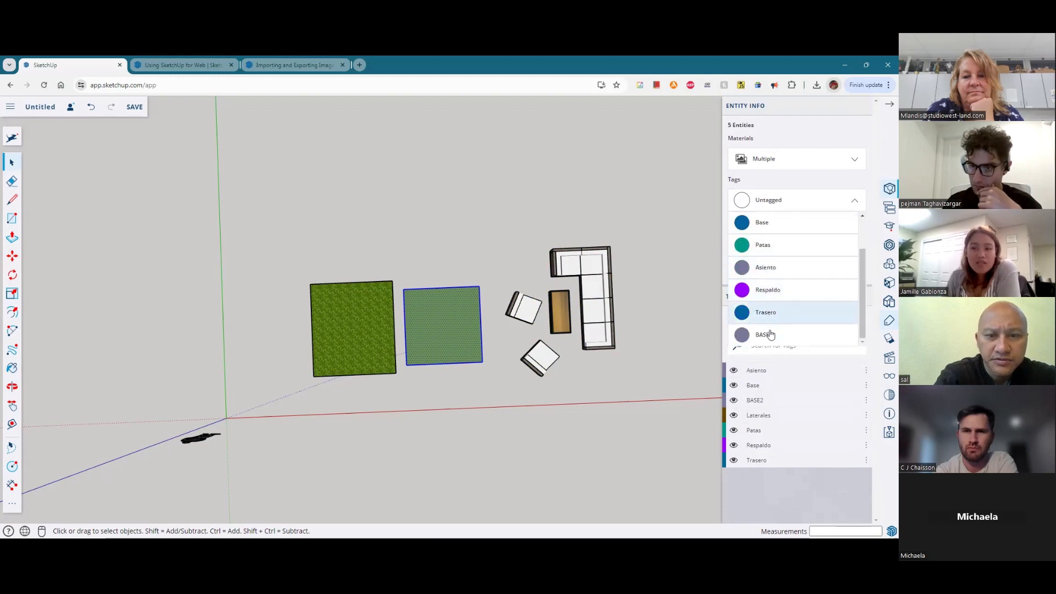
click(767, 334)
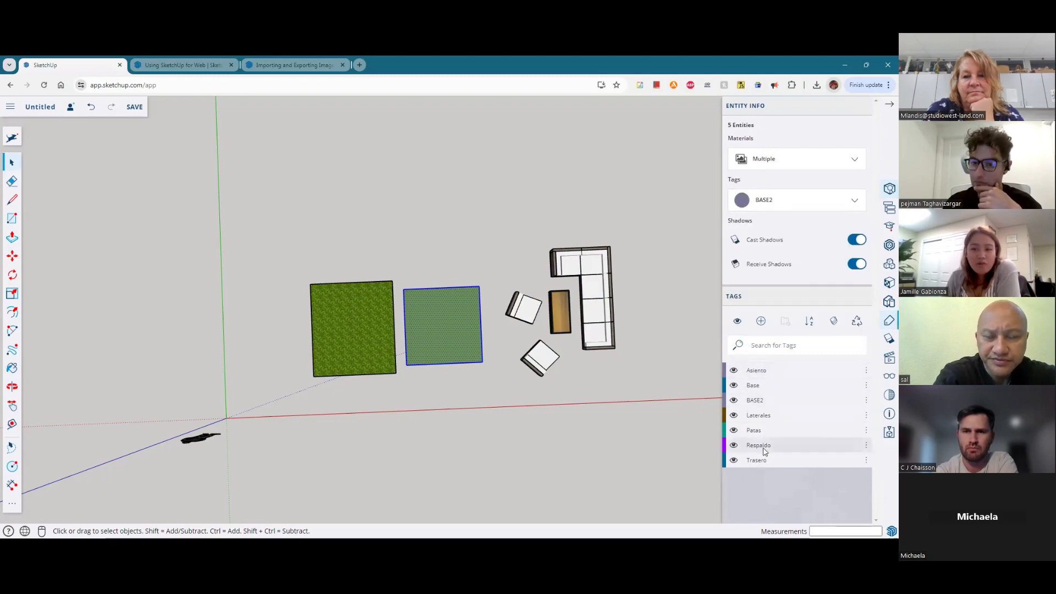
Step: Toggle the visibility of the BASE2 tag several times, leave it hidden, and close Tags
click(734, 400)
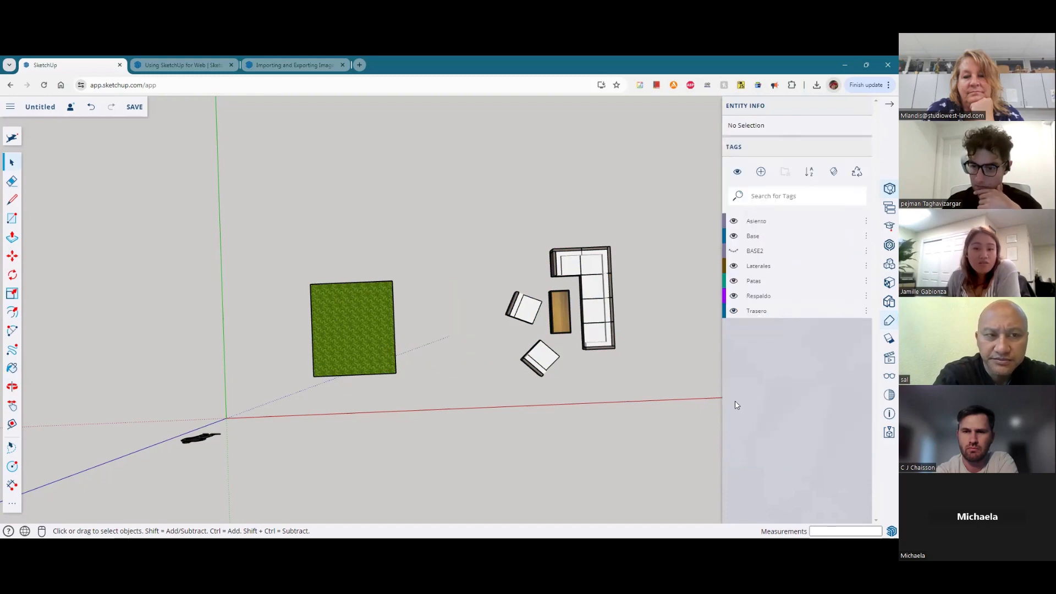
click(735, 251)
click(734, 251)
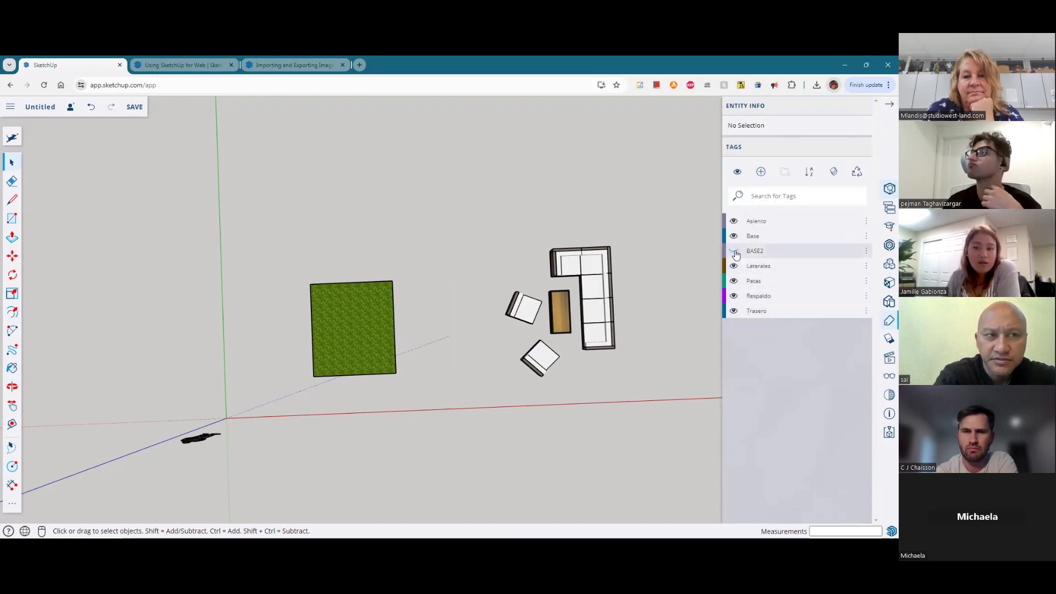
click(734, 251)
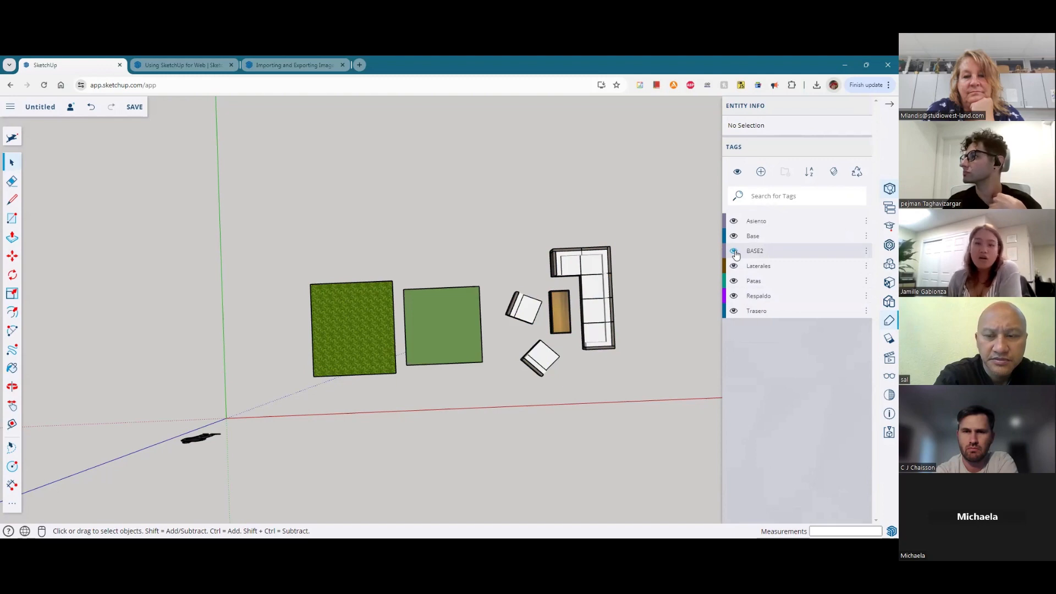
click(734, 251)
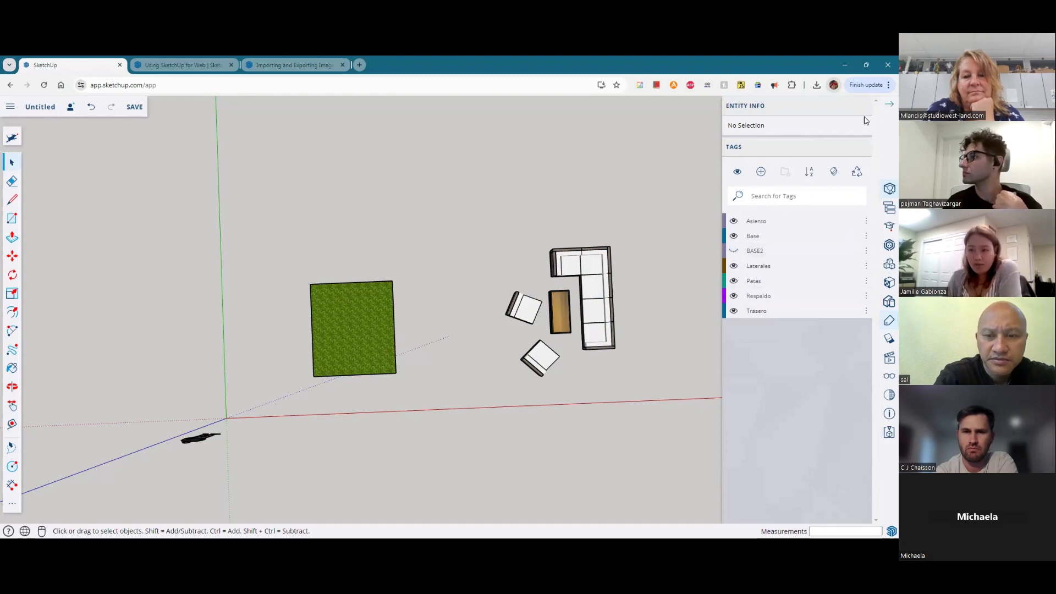
click(886, 344)
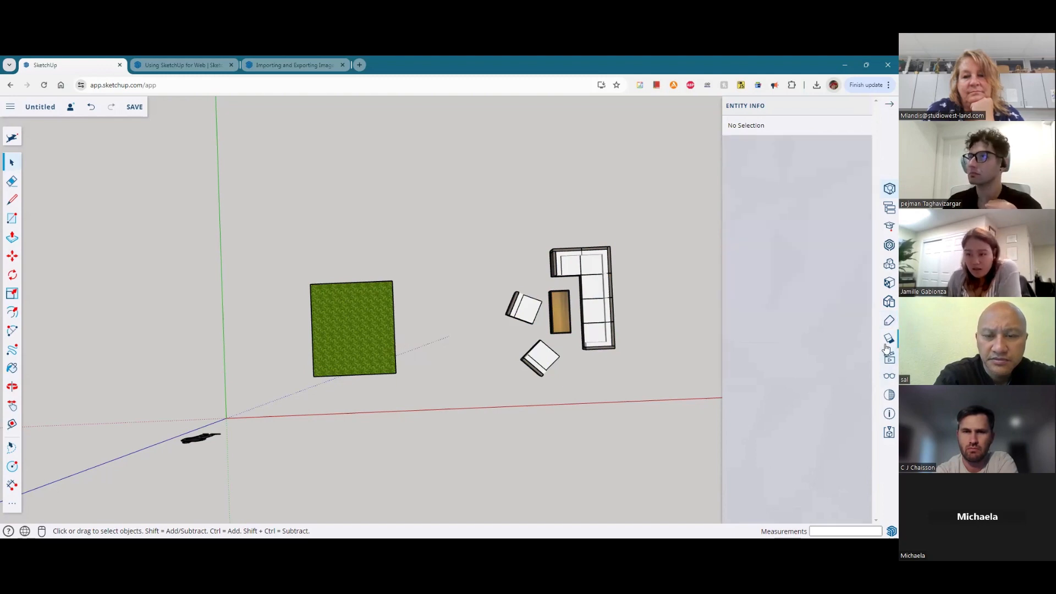
Step: Open the Shadows settings, look at the timezone options, select the outdoor seating model and turn shadows on
click(887, 340)
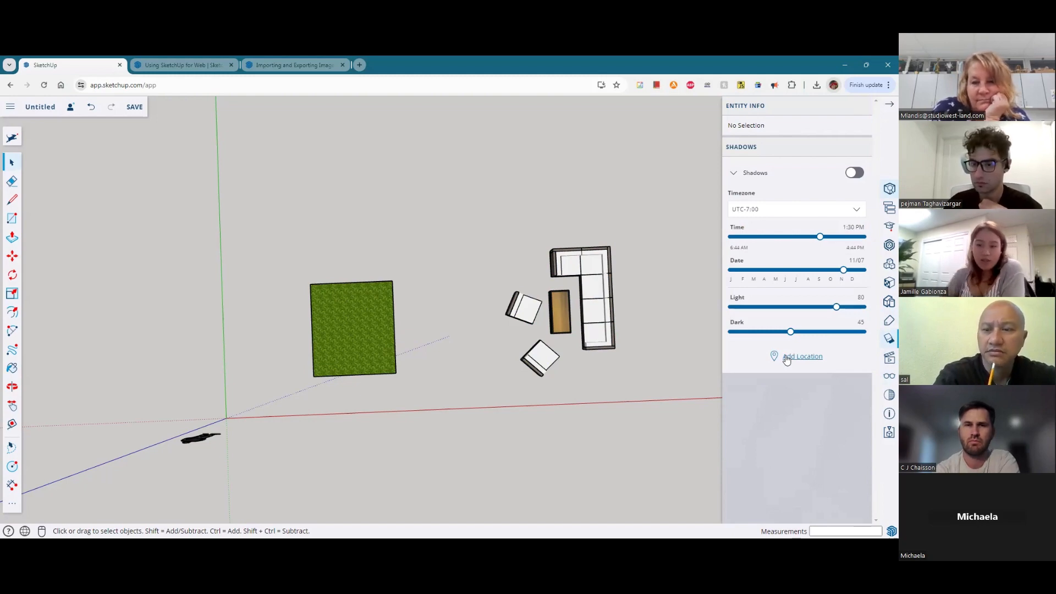
click(795, 213)
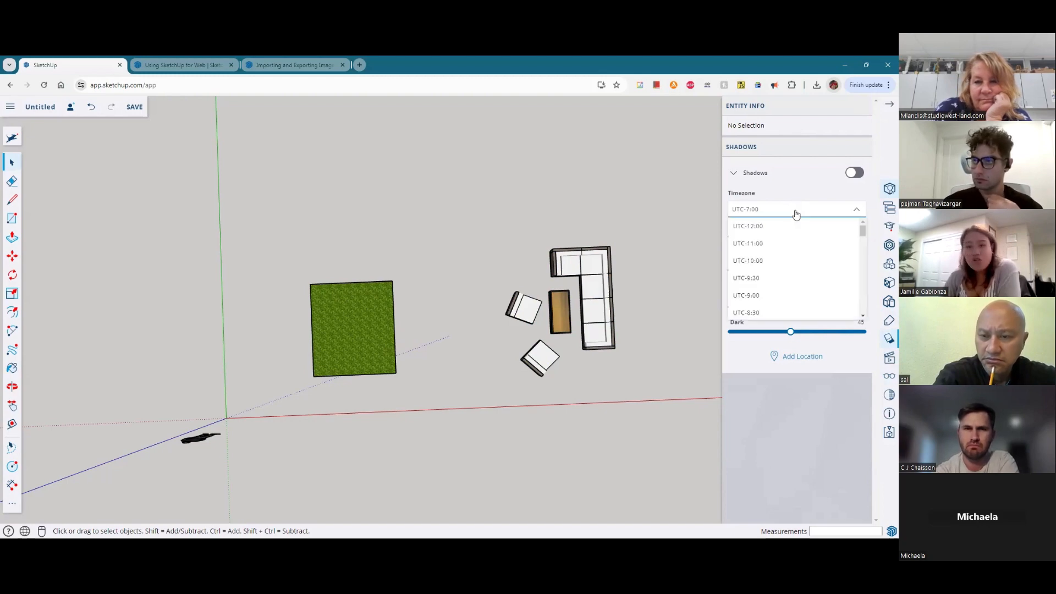
click(795, 214)
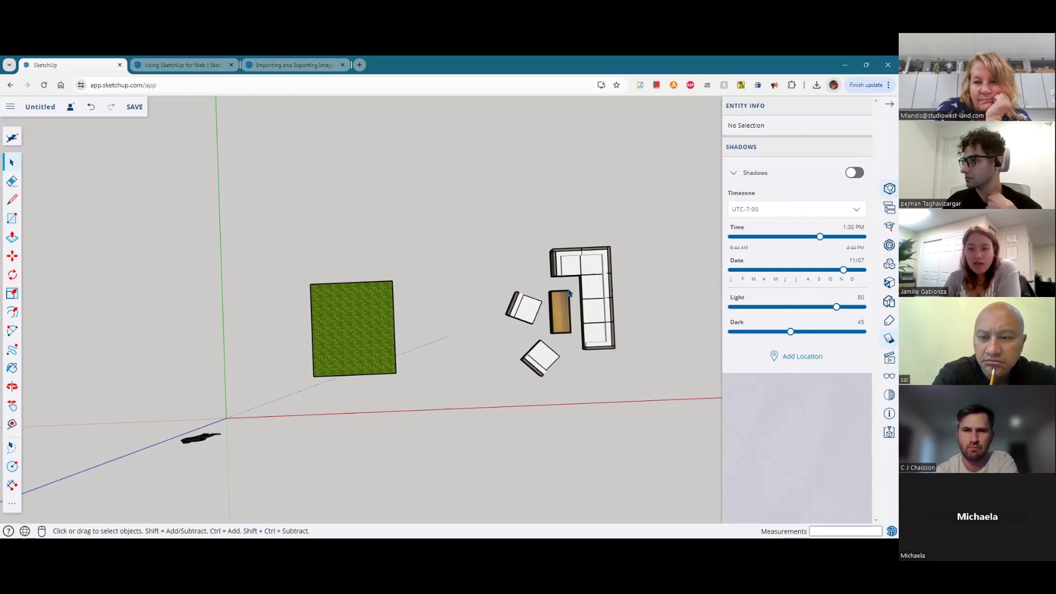
click(552, 367)
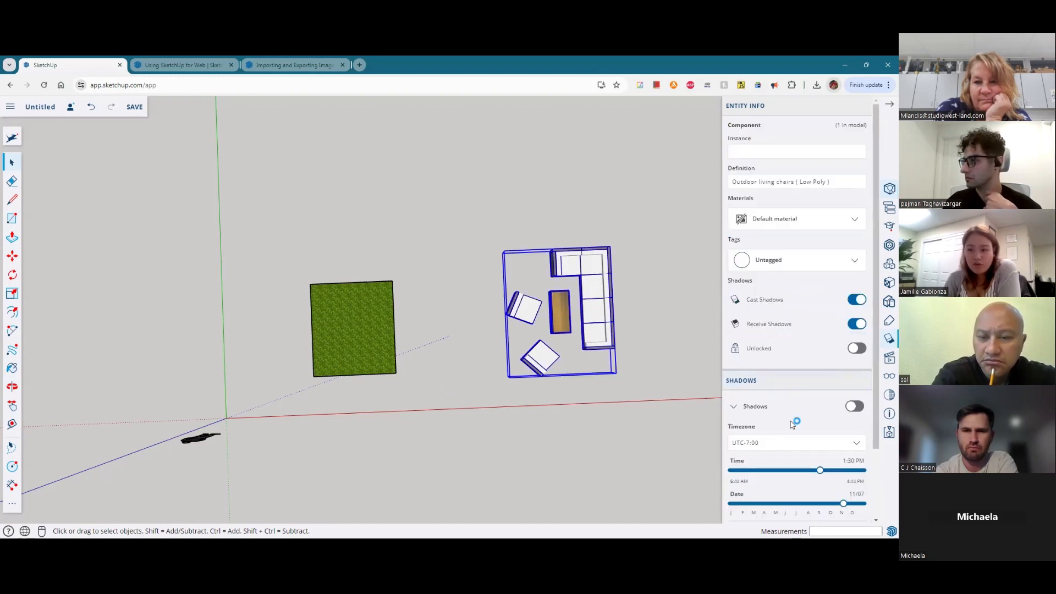
scroll(847, 350, down, 2)
click(856, 323)
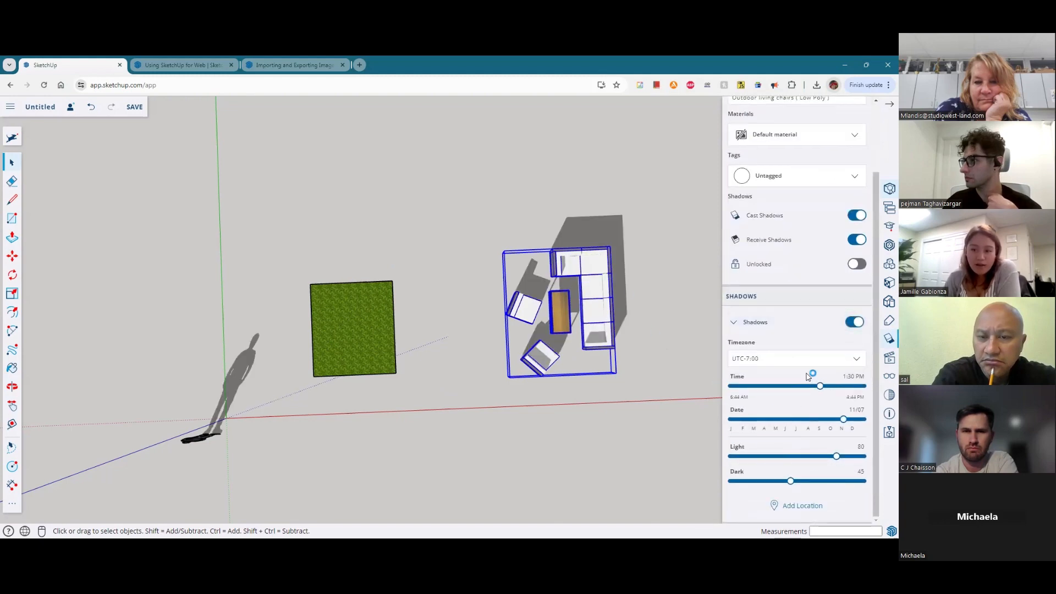
Step: Set the shadows to 1:42 PM on 12/22 with a light value of 93, and close the Shadows settings
click(797, 387)
click(836, 387)
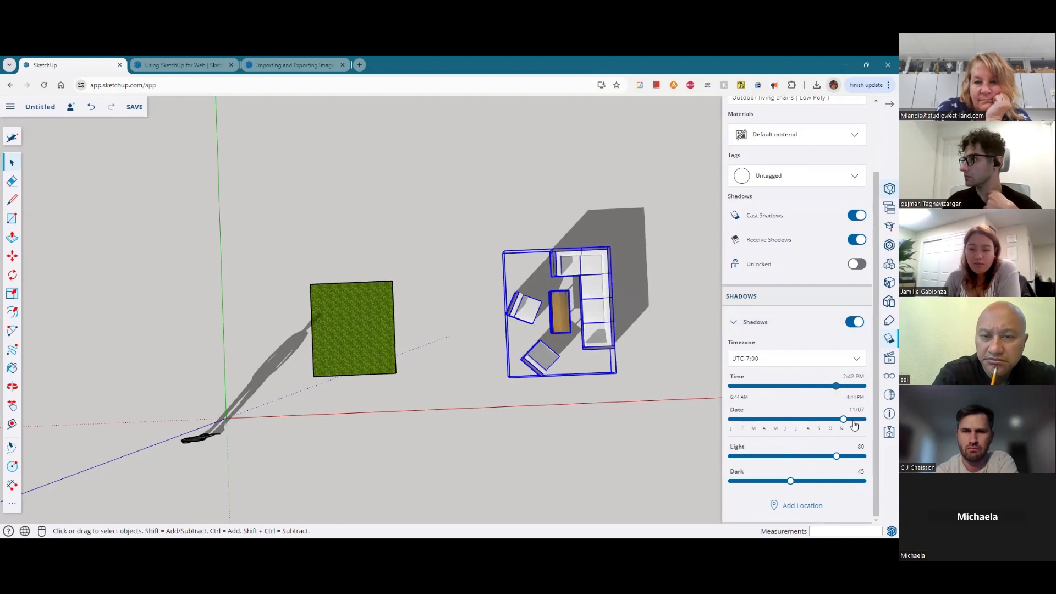
drag(764, 420, 860, 420)
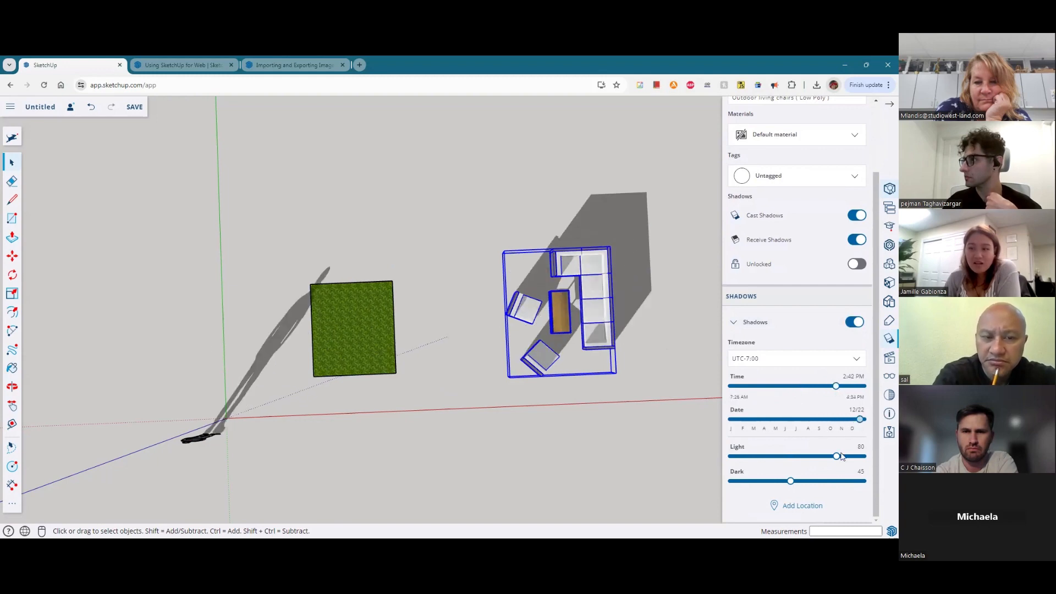
click(749, 456)
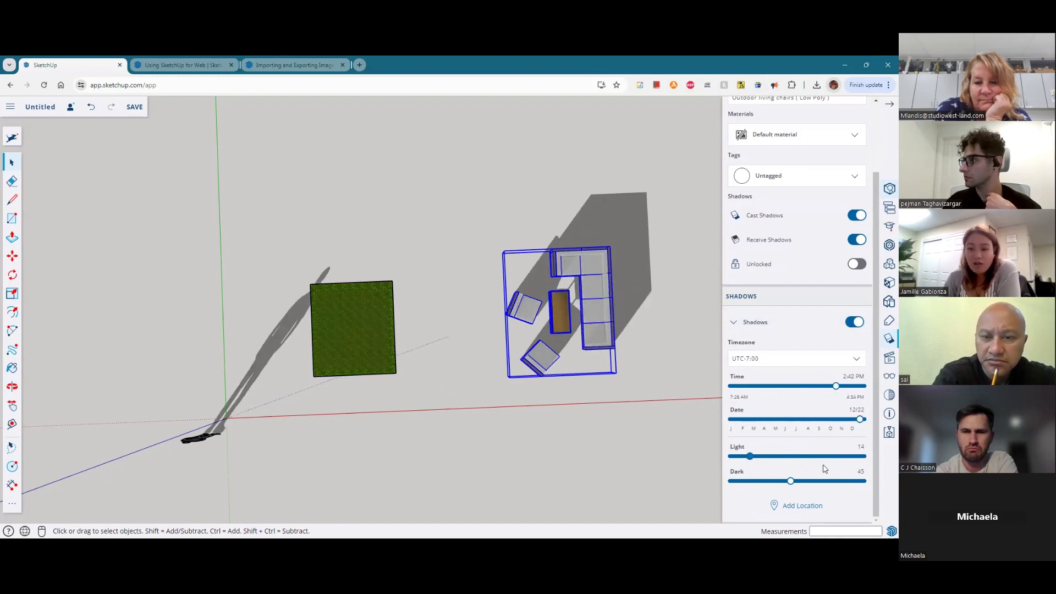
click(853, 456)
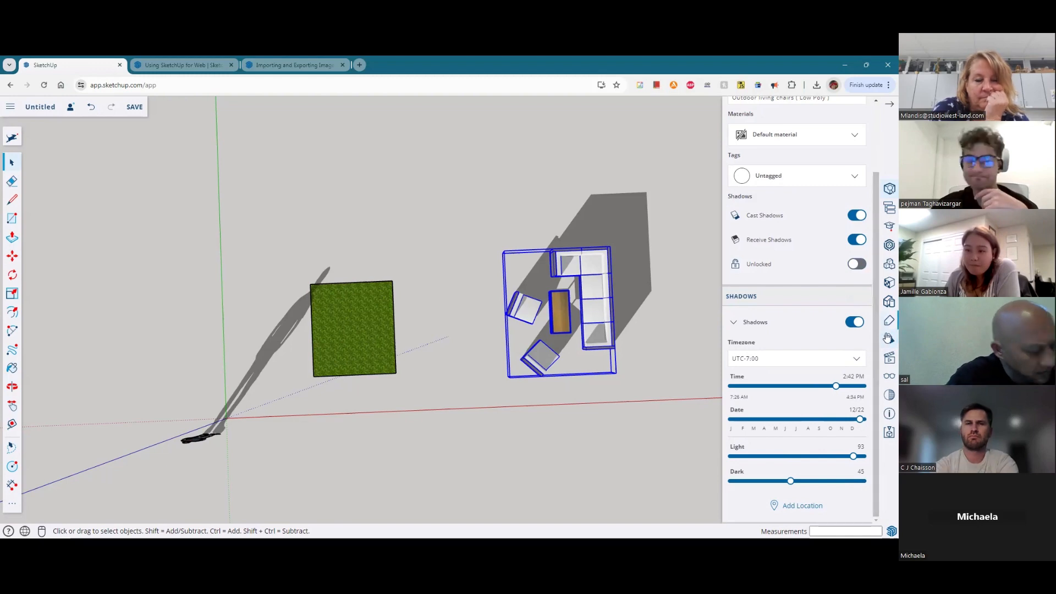
mouse_move(836, 386)
mouse_down()
mouse_move(802, 387)
mouse_move(822, 386)
mouse_up()
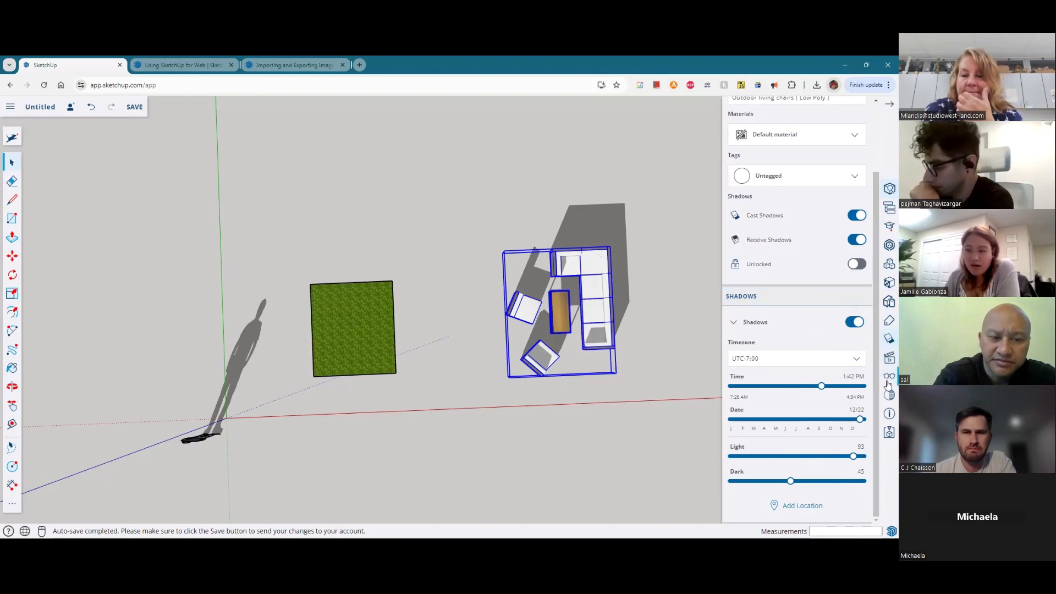
click(863, 297)
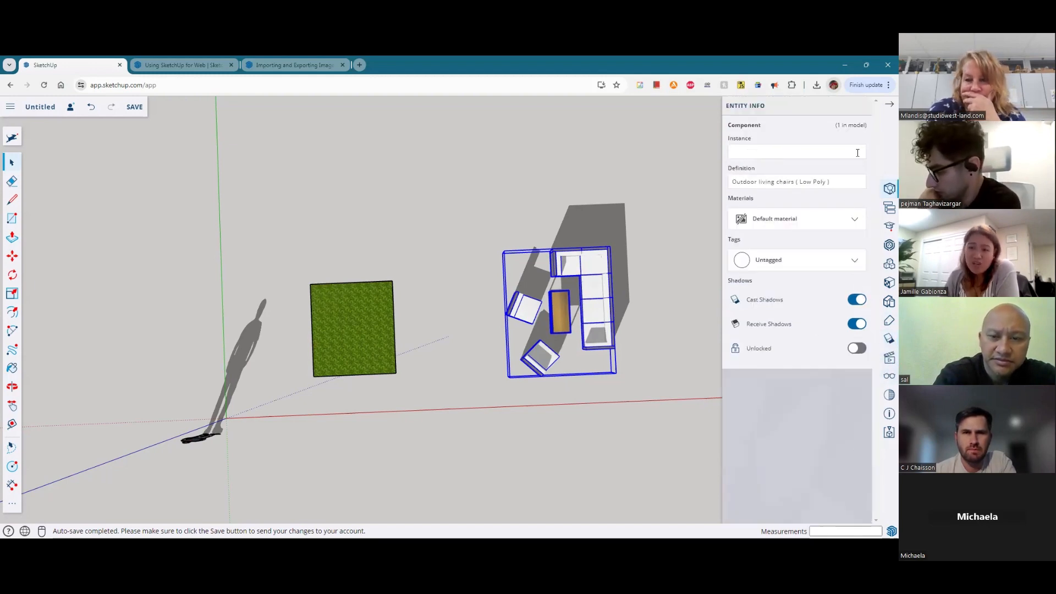
Step: Review the Scenes options and try the Hidden Geometry, Section Planes and Hidden Objects display options, leaving all three off
click(887, 361)
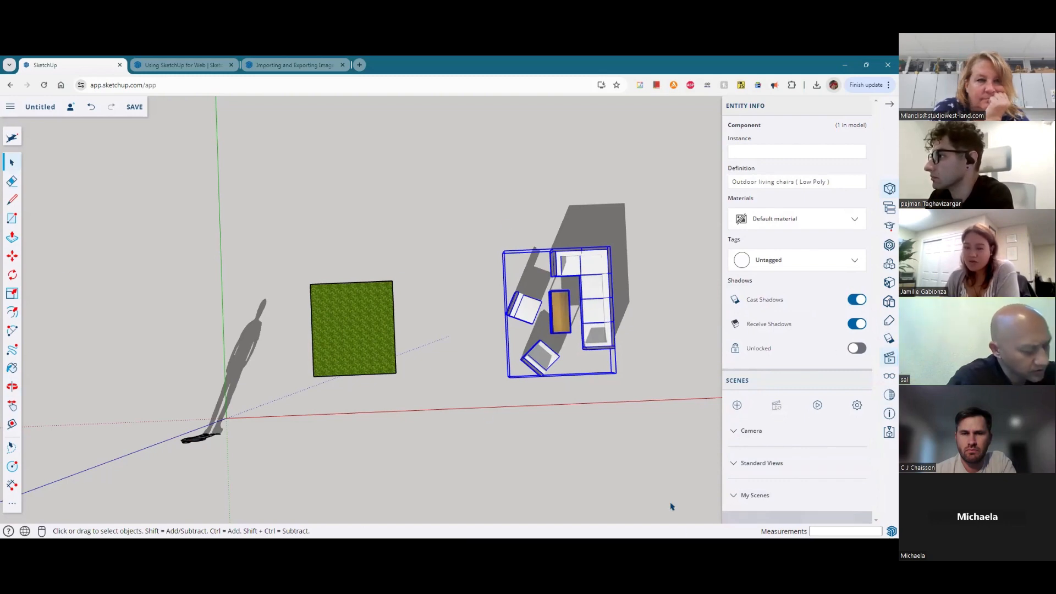
click(861, 381)
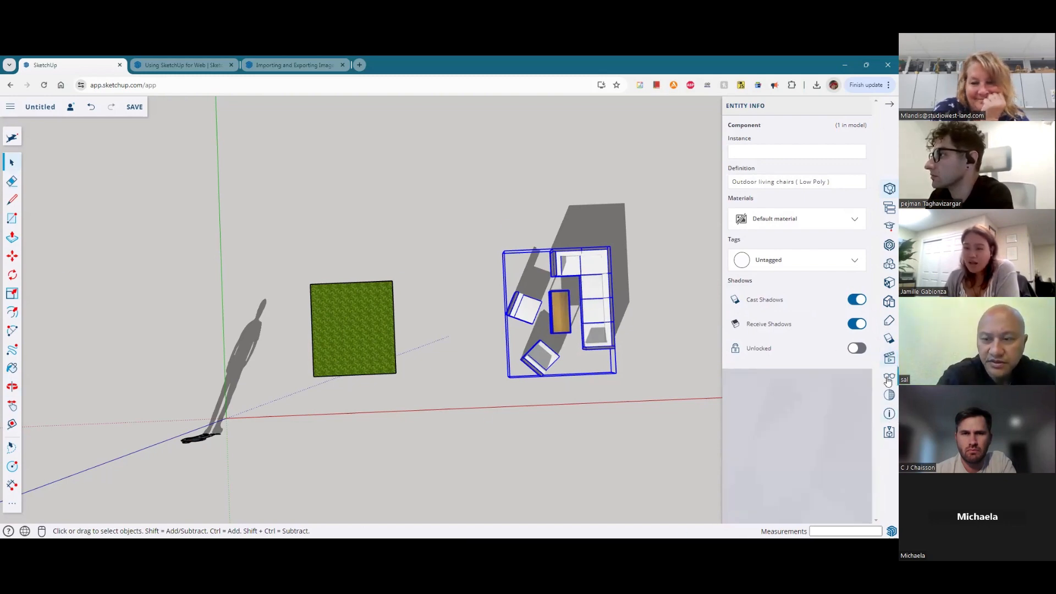
click(890, 376)
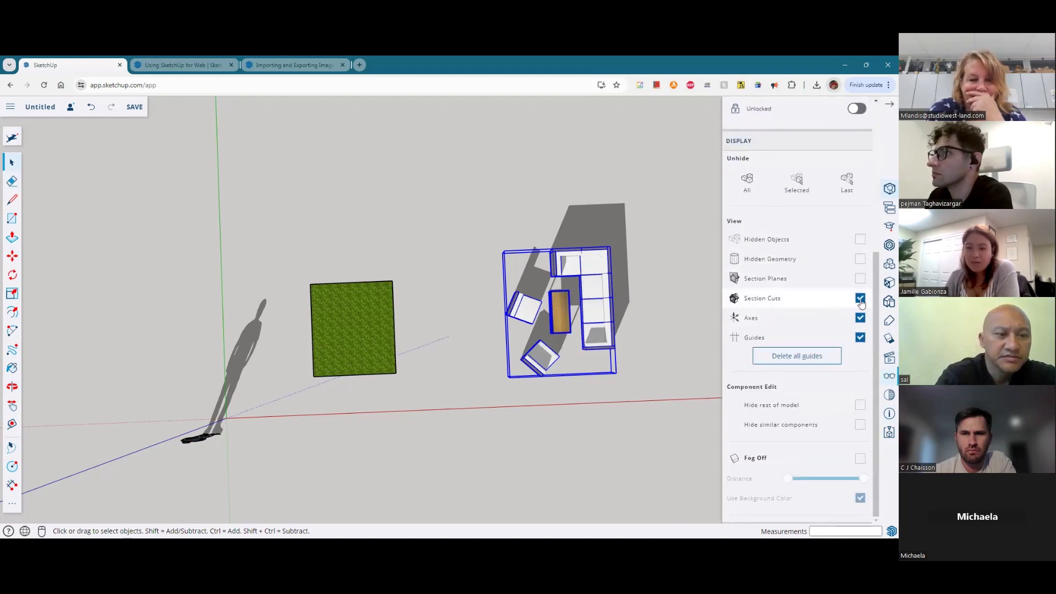
click(860, 259)
click(860, 259)
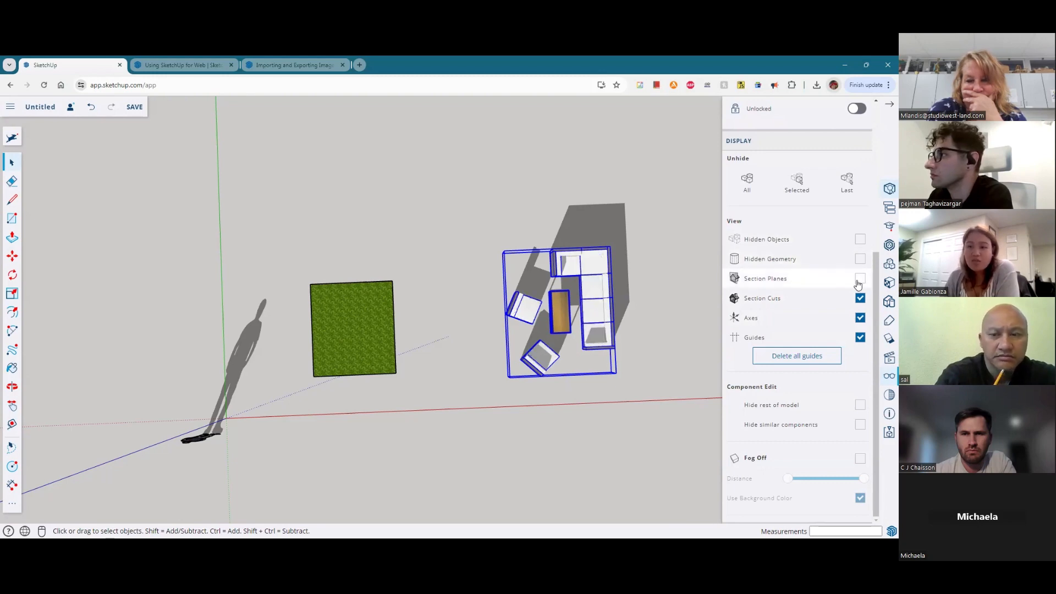
click(861, 279)
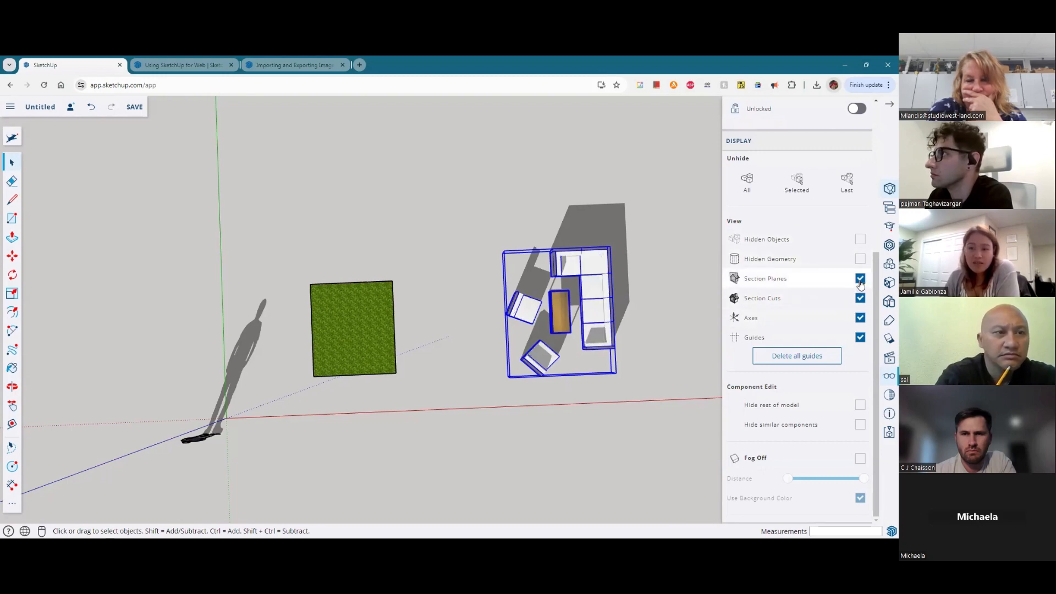
click(860, 279)
click(860, 239)
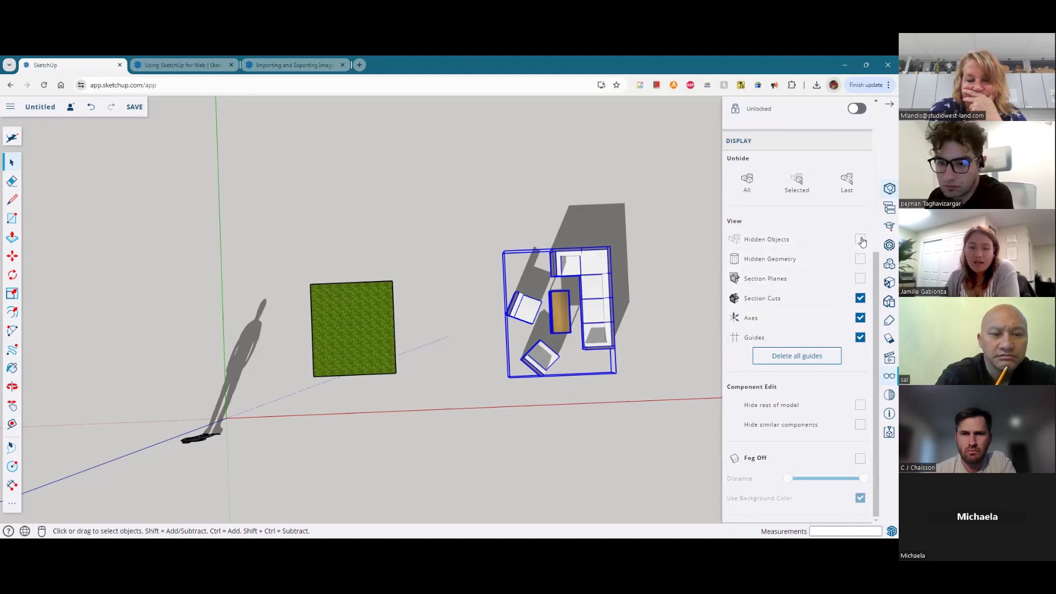
click(860, 239)
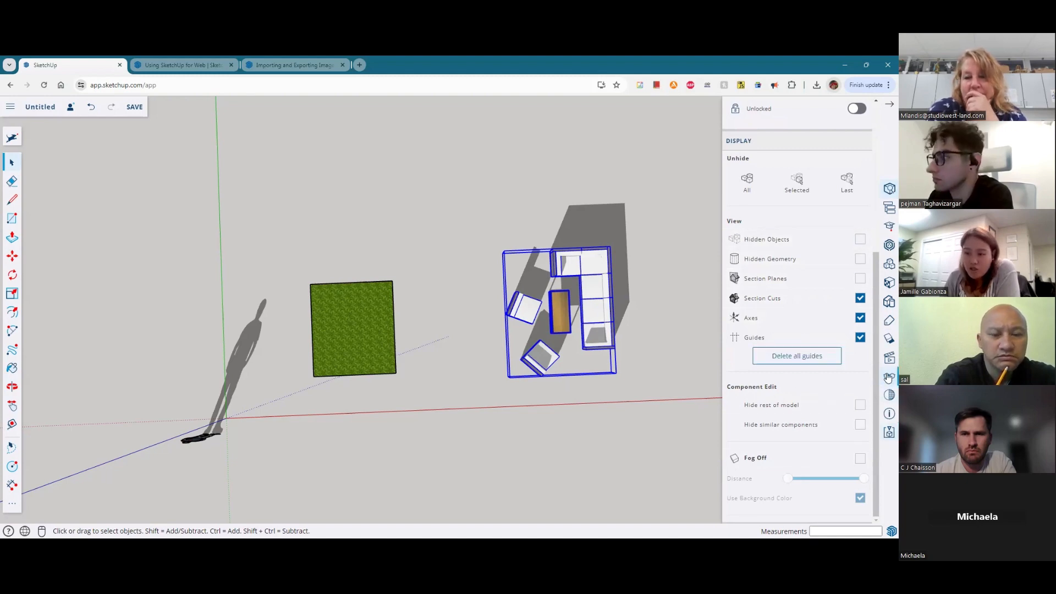
Step: Examine the Soften / Smooth Edges settings and the Length Units section of Model Info
click(888, 397)
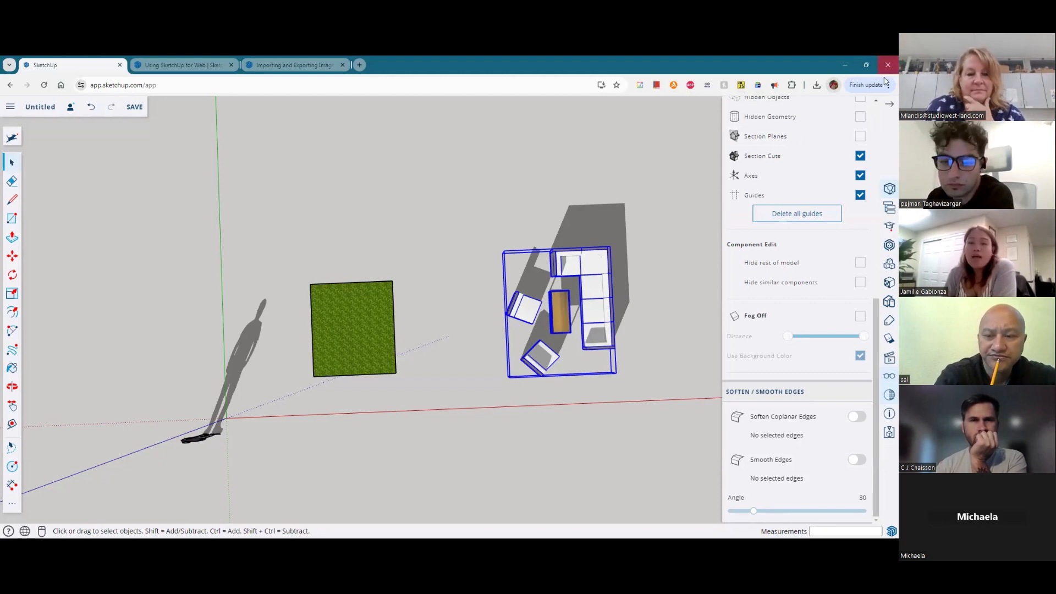
click(757, 395)
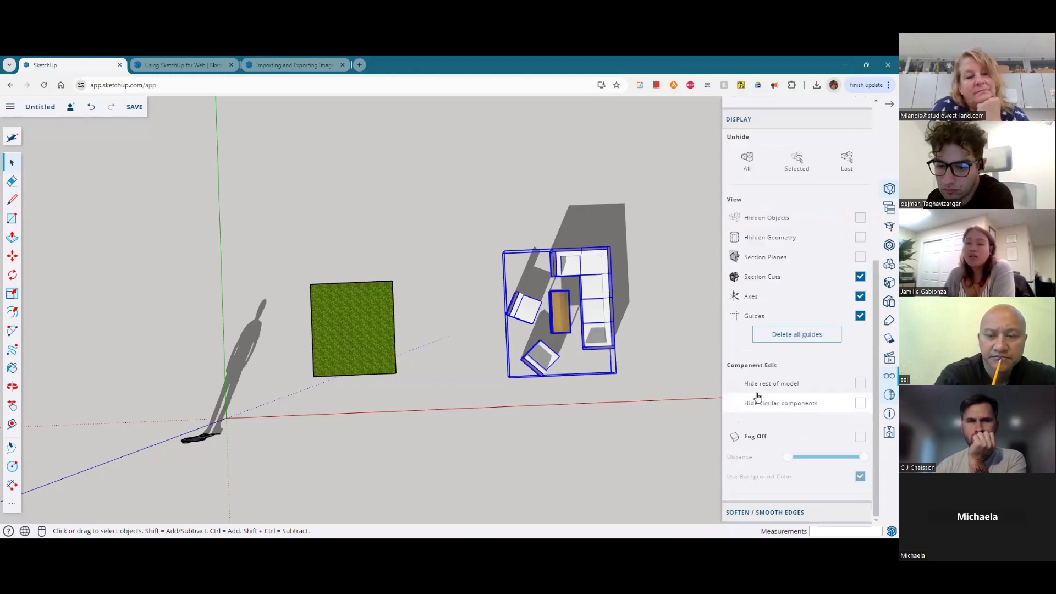
click(763, 514)
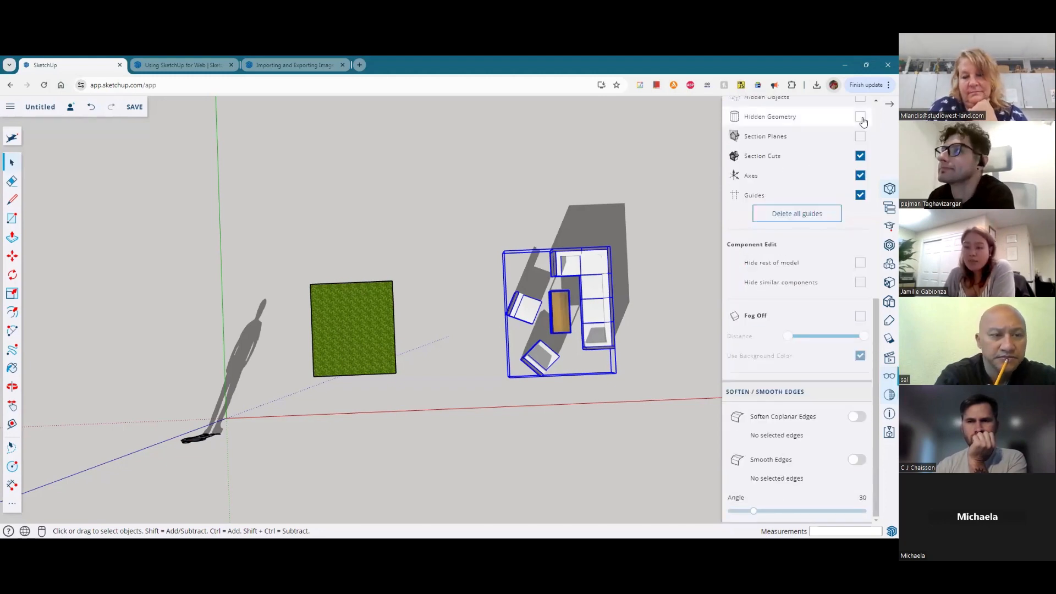
scroll(748, 248, down, 4)
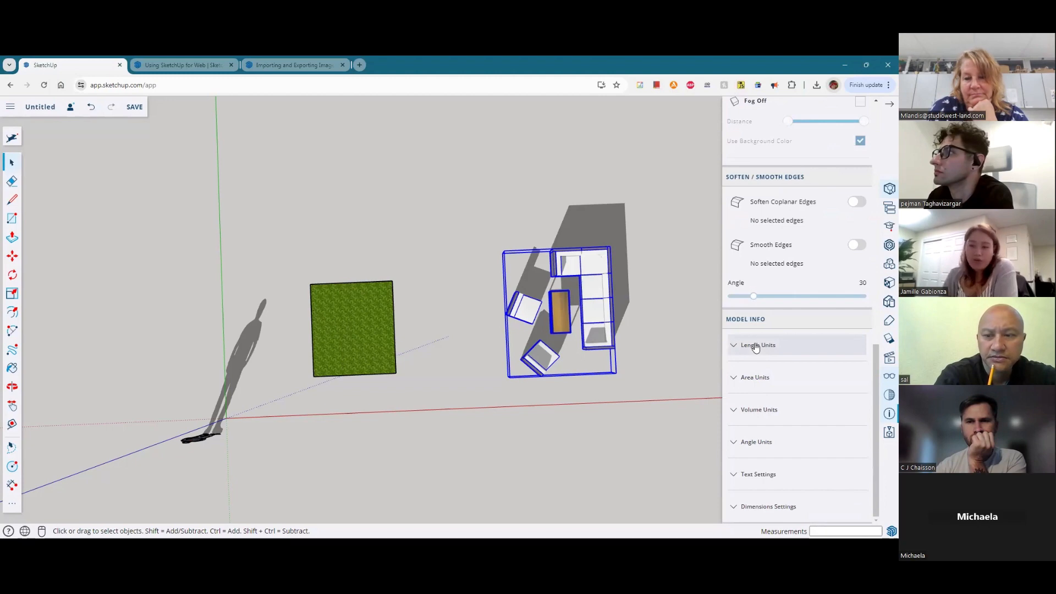
click(762, 345)
scroll(767, 341, down, 2)
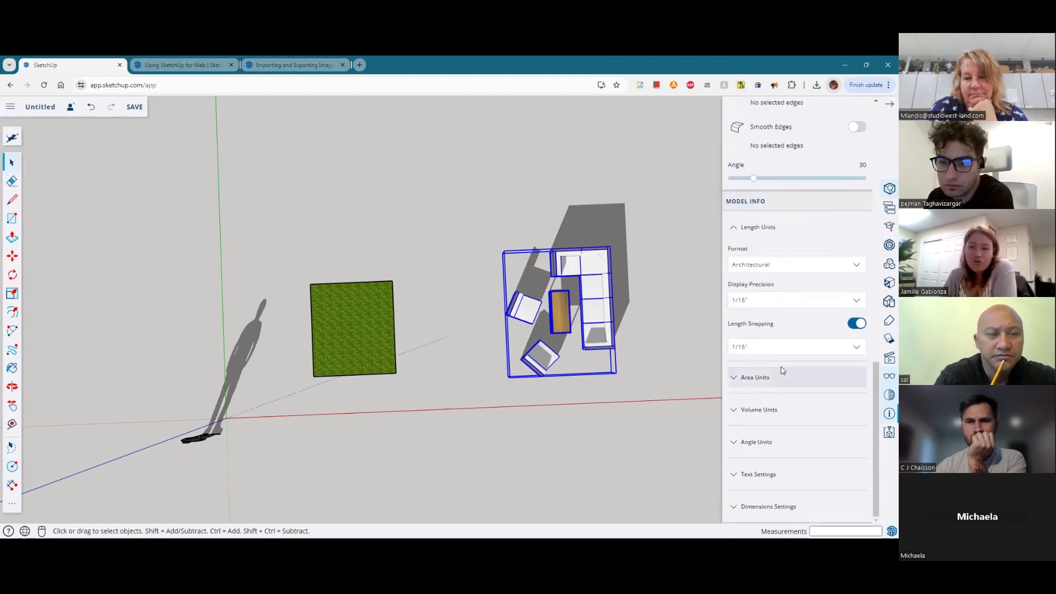
Step: Set the length display precision to 1" and look over the length format options, keeping Architectural
click(774, 302)
click(775, 317)
click(776, 266)
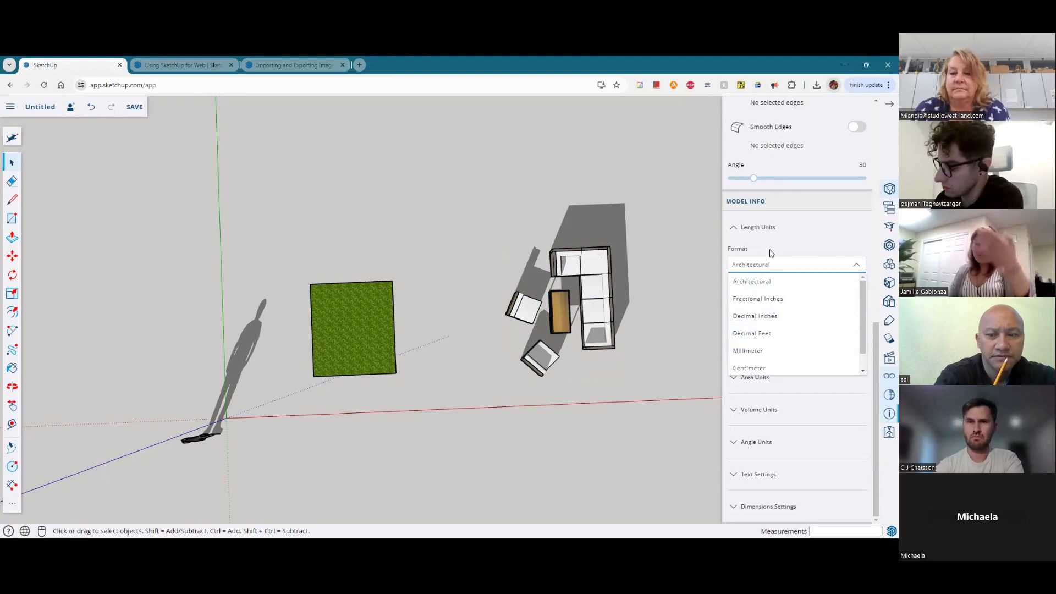
click(777, 263)
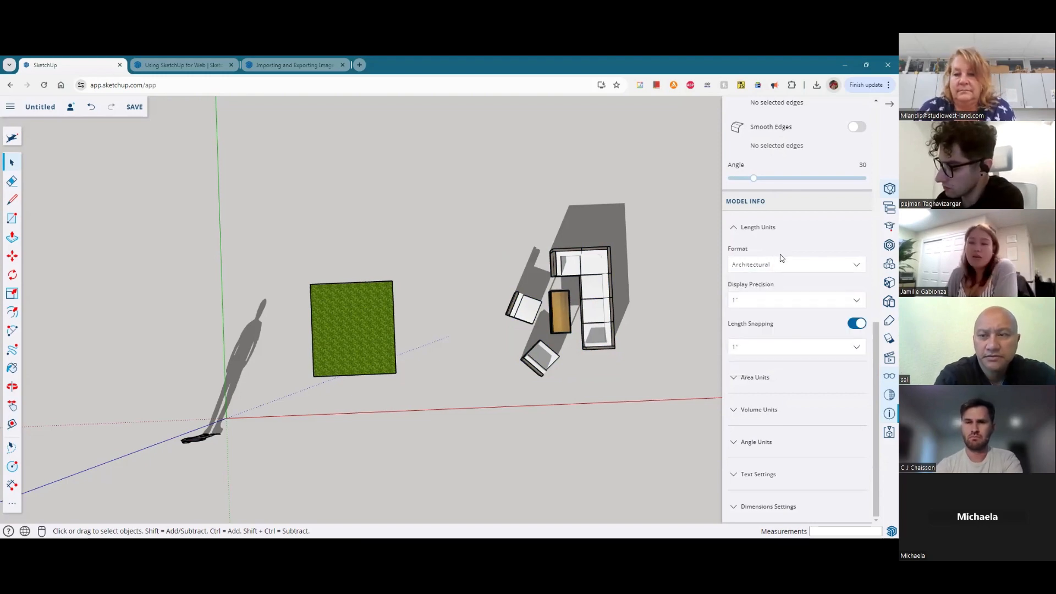
Step: Expand the Area Units and Dimensions Settings sections of Model Info and review their options
click(767, 383)
scroll(770, 396, down, 2)
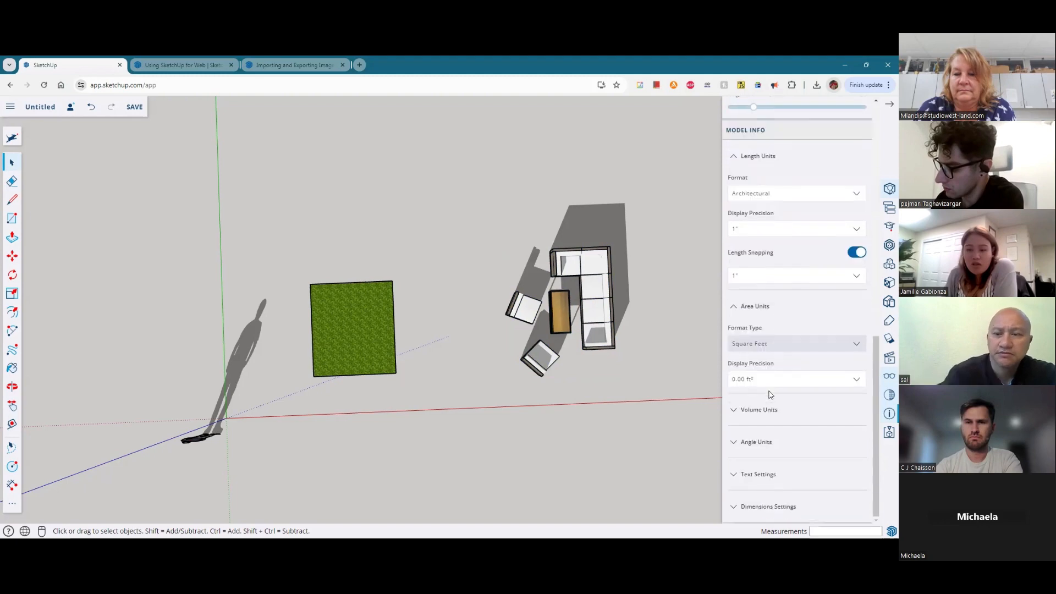
click(786, 506)
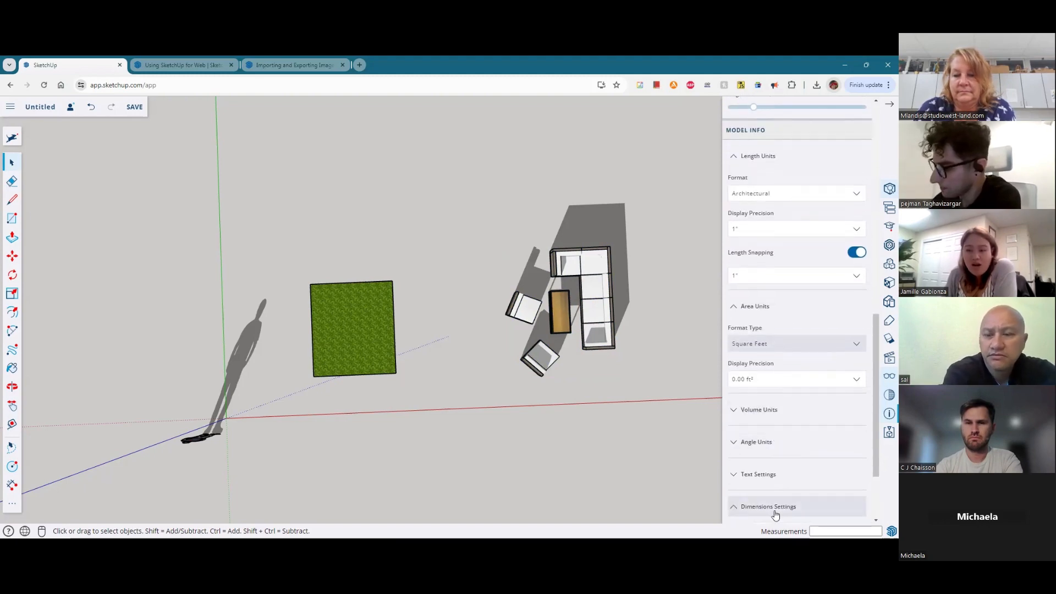
scroll(778, 480, down, 4)
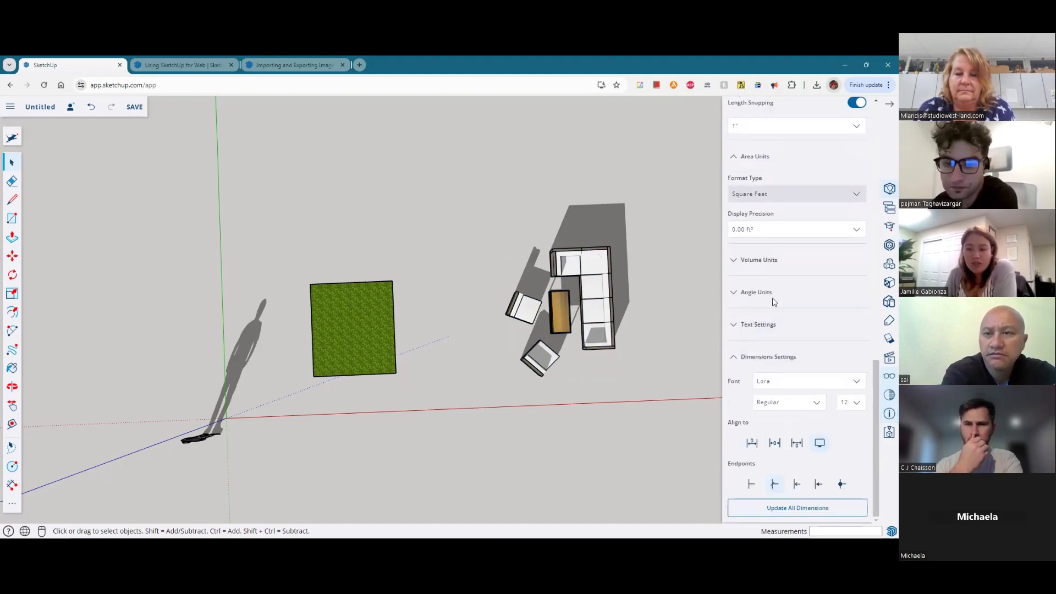
Step: View the Solid Inspector, and close it together with the Display, Soften / Smooth Edges and Model Info settings
click(889, 433)
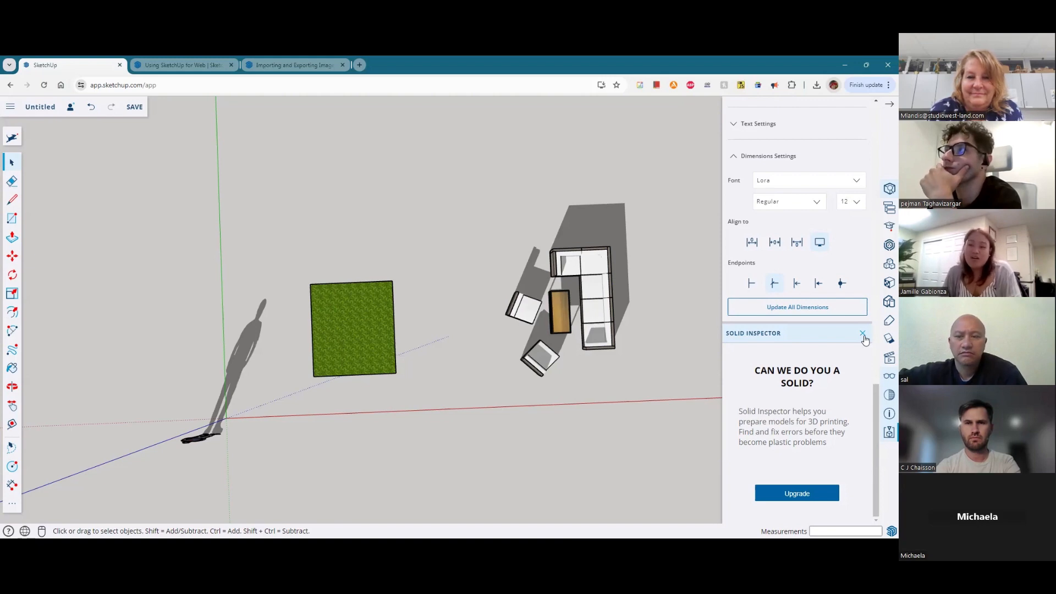
click(863, 334)
scroll(857, 234, up, 15)
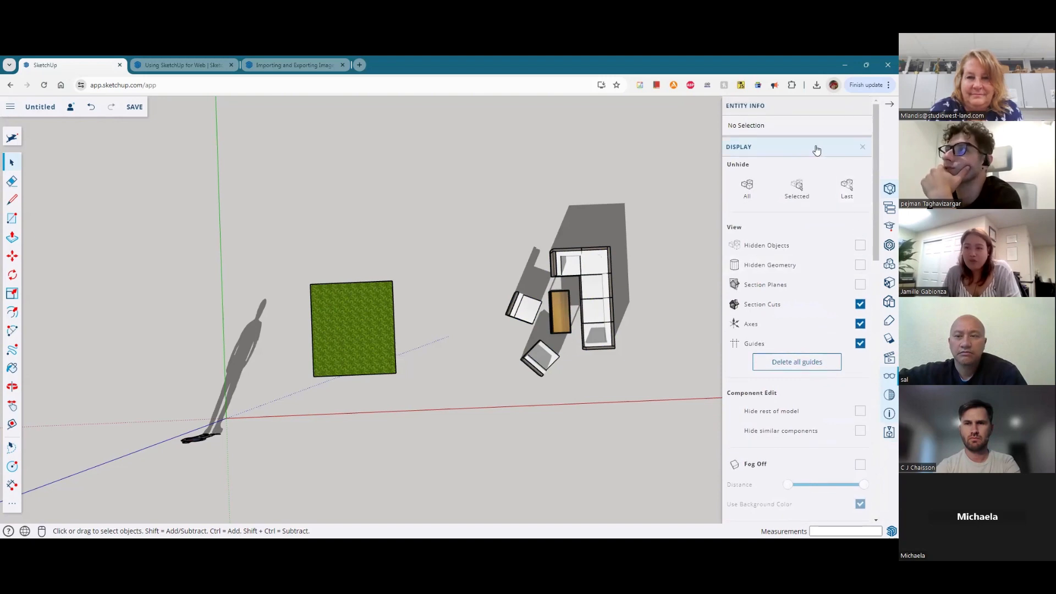
click(862, 106)
click(862, 105)
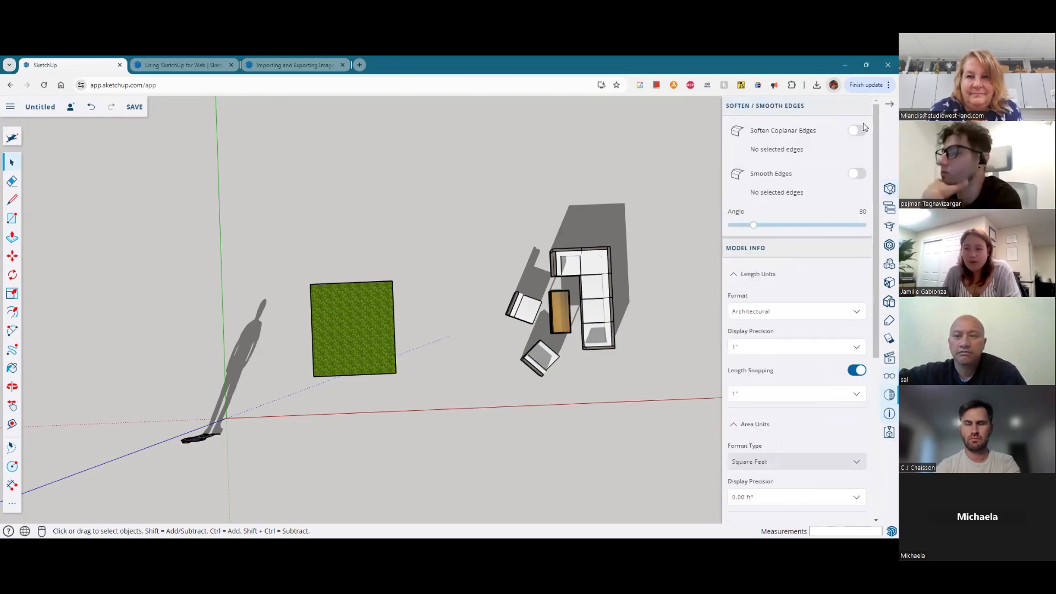
click(862, 105)
click(863, 106)
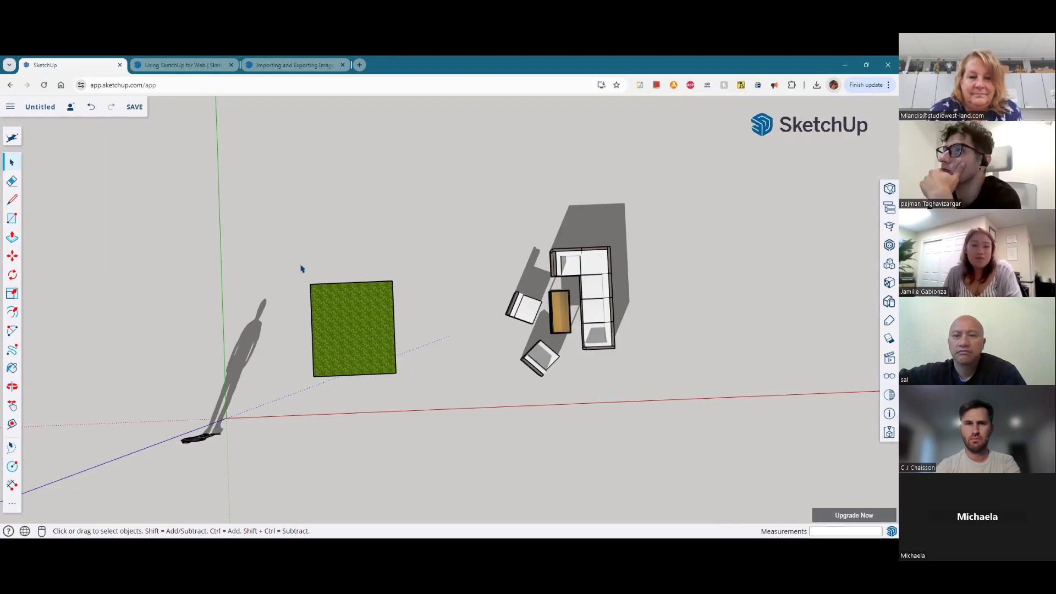
Step: Select the grass square, the outdoor seating and the scale figure together and delete them from the model
scroll(302, 268, down, 3)
drag(132, 150, 132, 150)
click(404, 429)
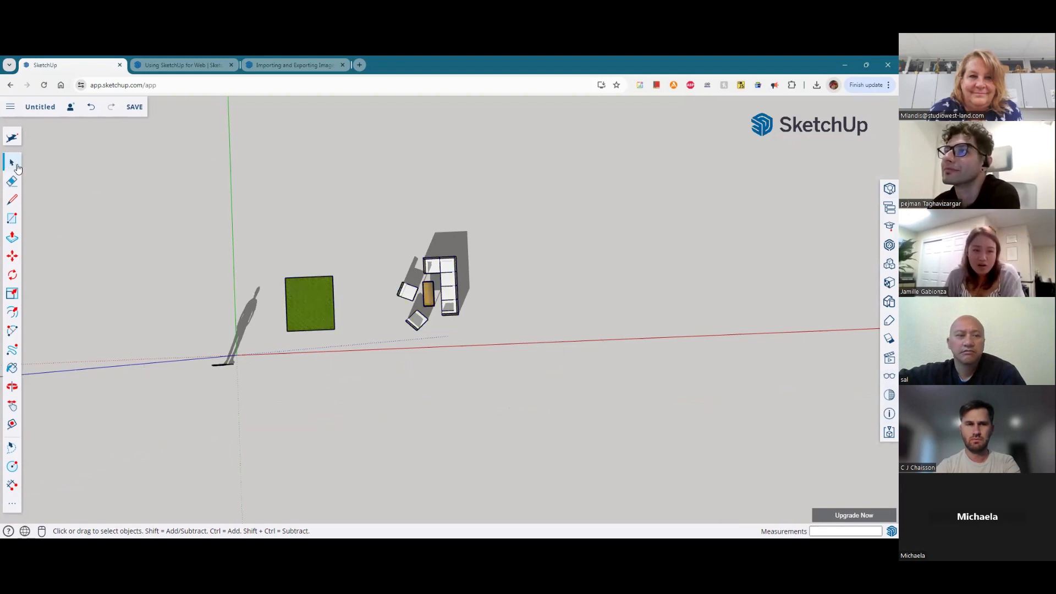
drag(502, 434, 210, 217)
key(Delete)
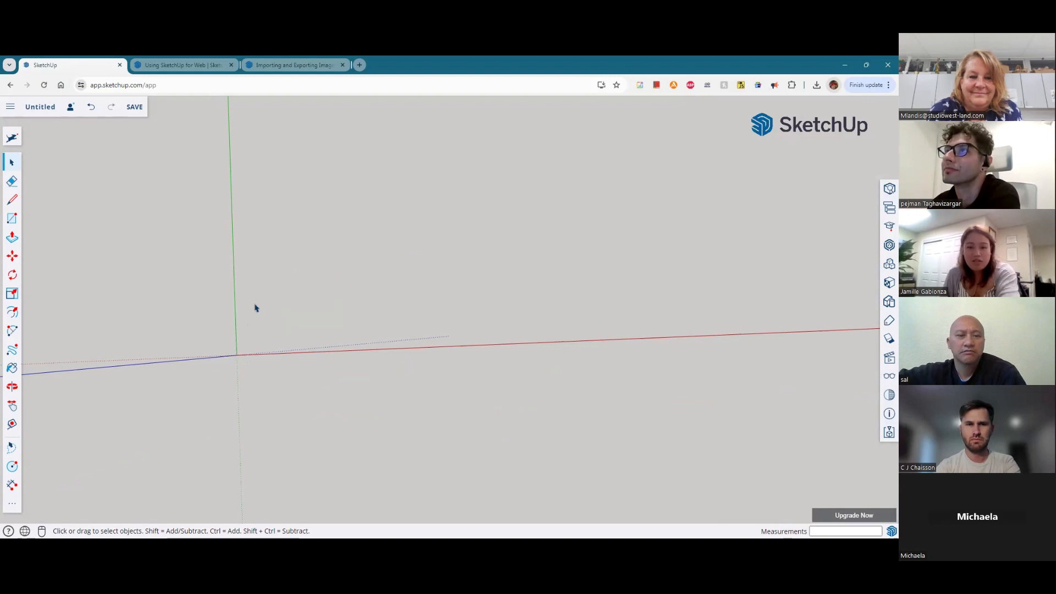
Step: Search the commands for TOP to look up the Top View command
click(11, 147)
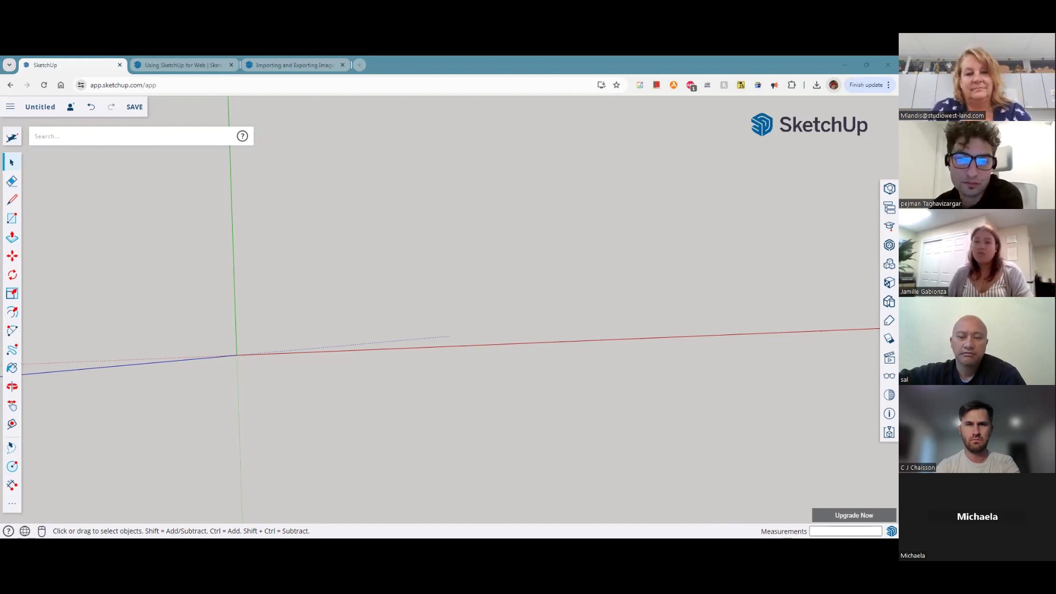
click(396, 302)
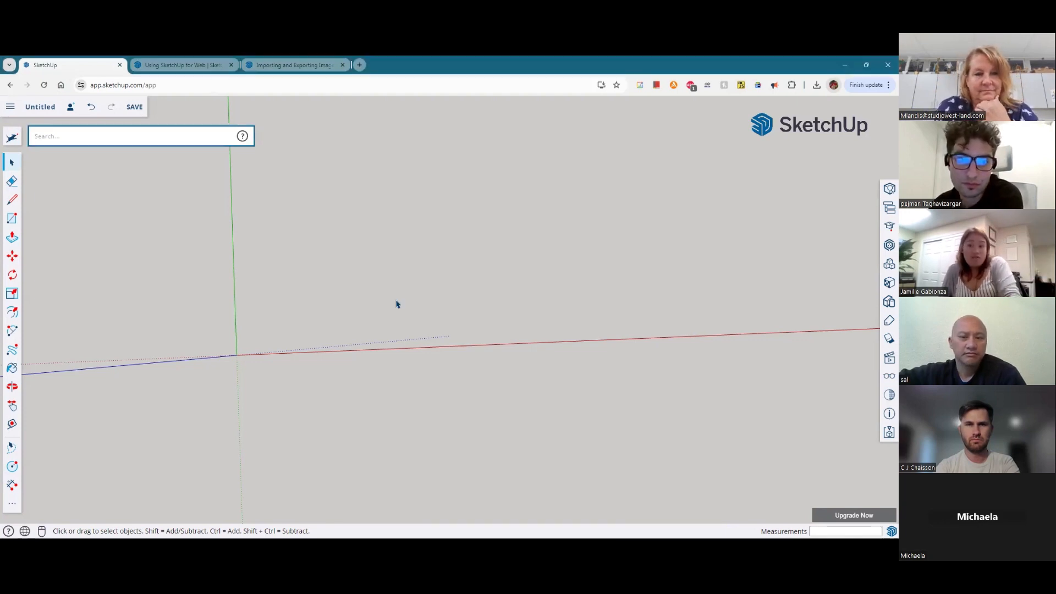
text(TOP)
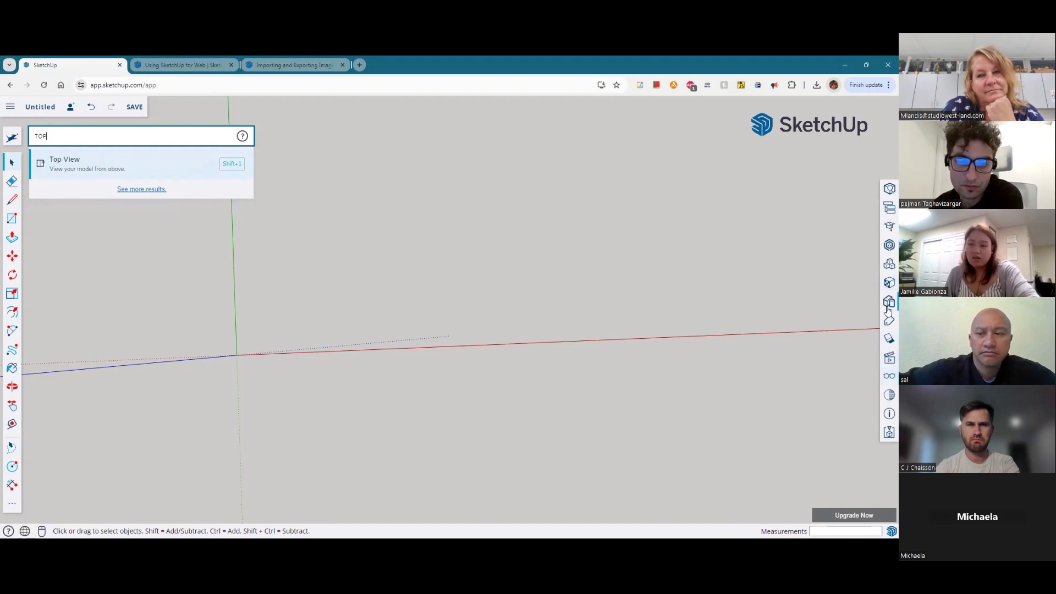
Step: Open the Camera and Standard Views options of Scenes, switch to West Elevation and South Elevation (Front), and close Scenes
click(887, 359)
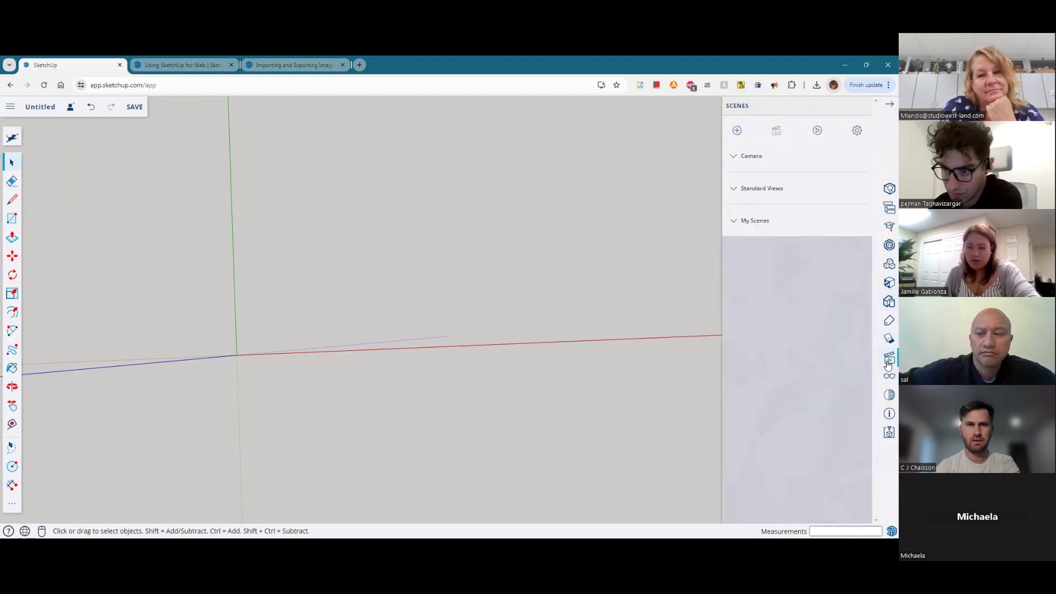
click(742, 194)
click(748, 156)
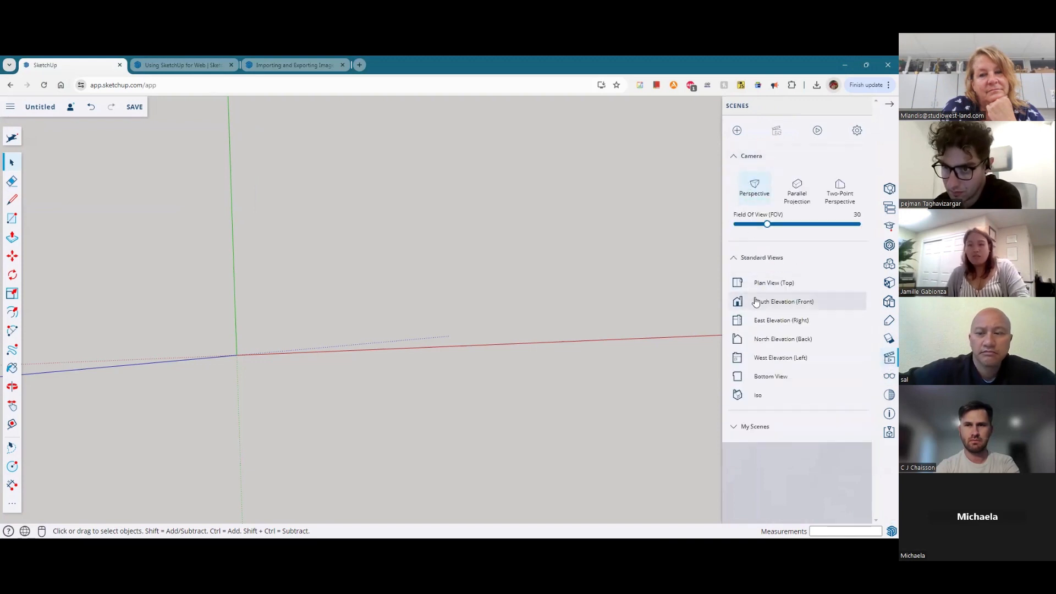
click(759, 358)
click(758, 301)
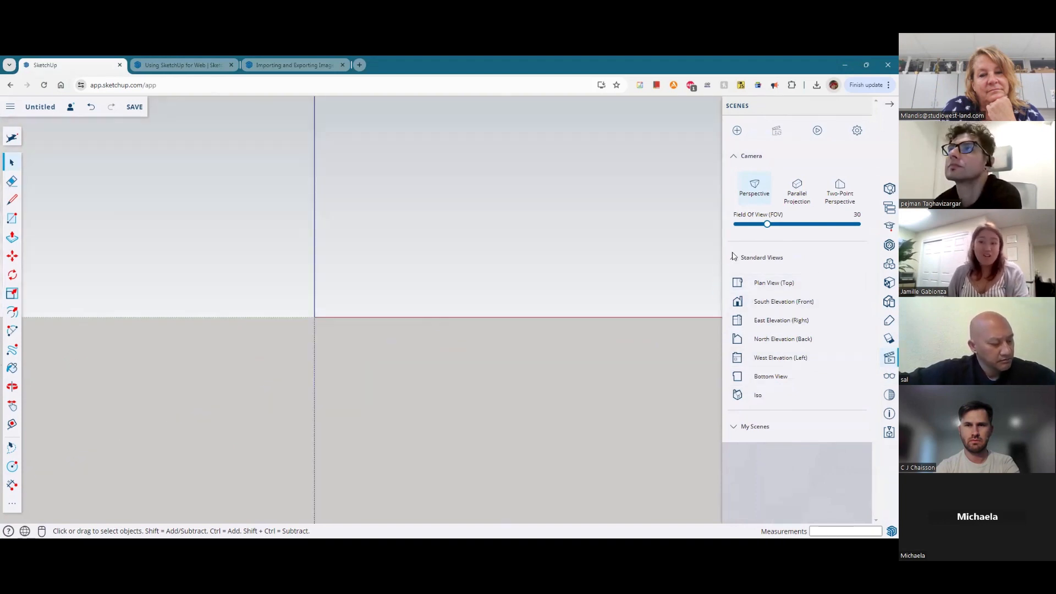
click(889, 104)
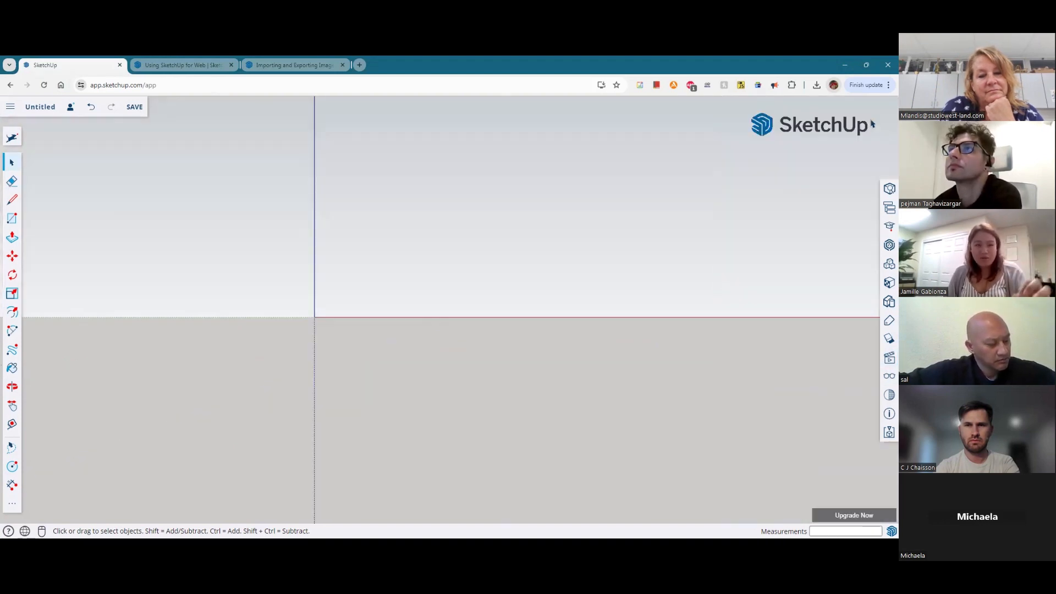
Step: Find Top View by searching the commands for TOP and try to assign it the shortcut Shift+S
click(11, 137)
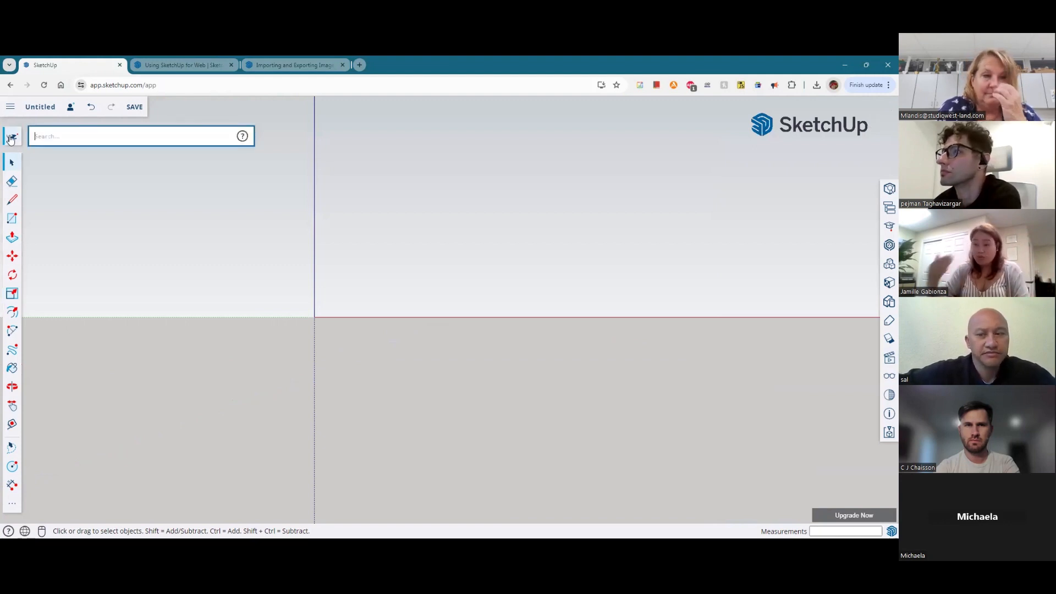
text(TOP)
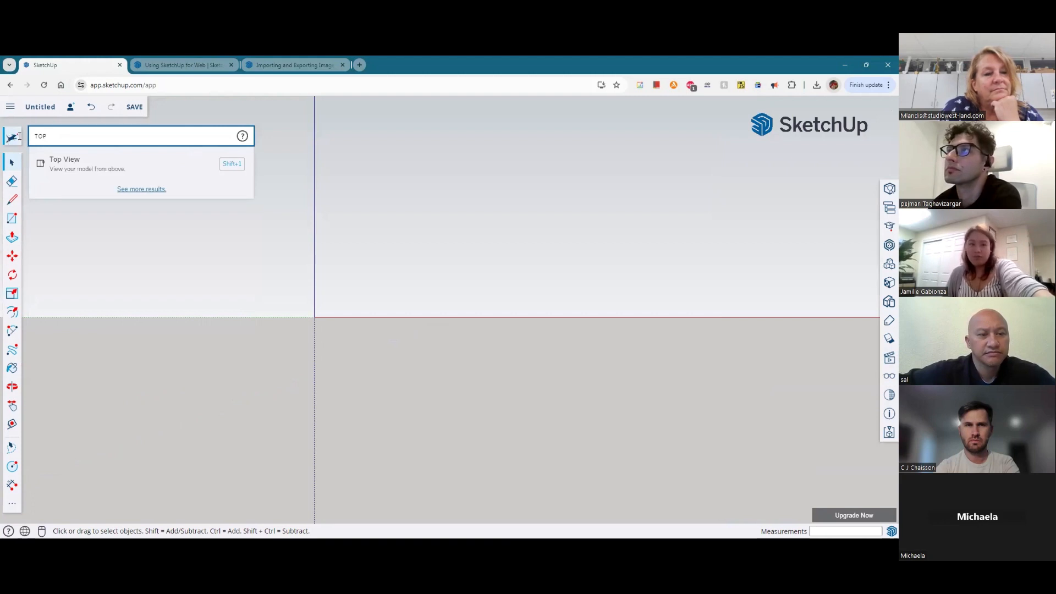
text(!)
click(232, 164)
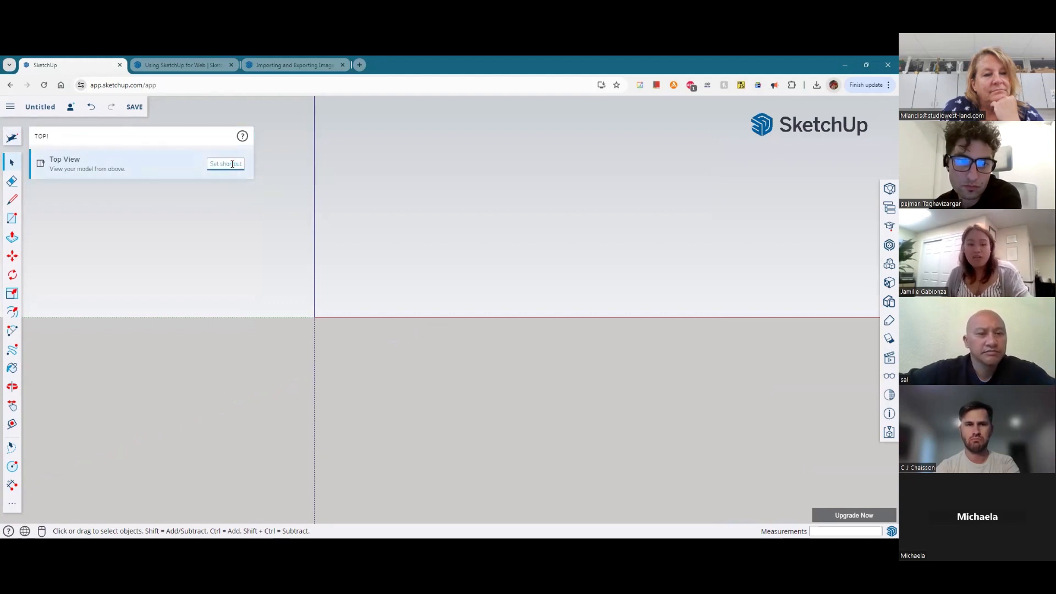
key(shift+s)
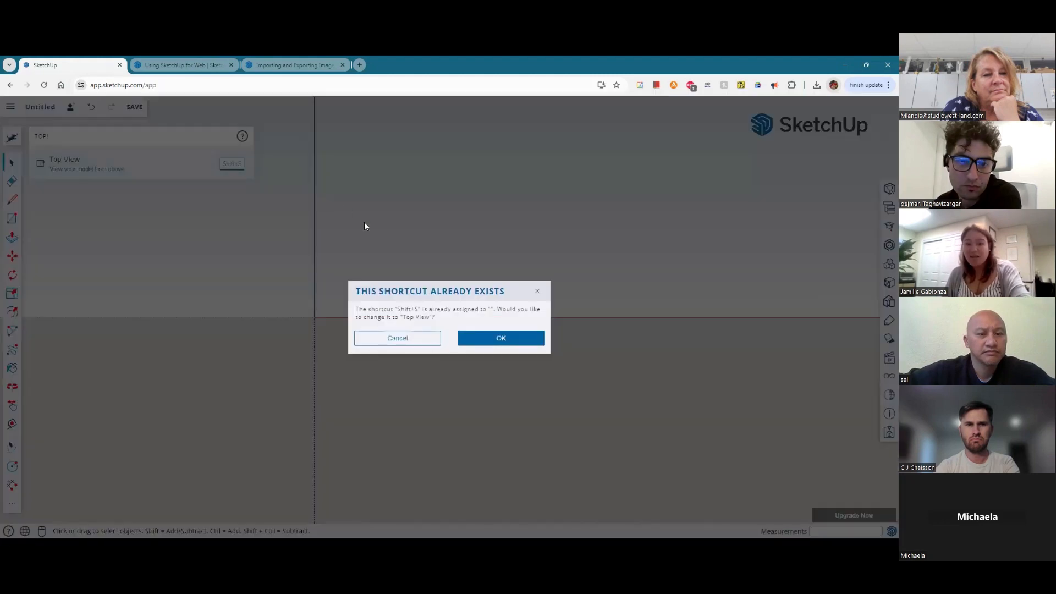
click(424, 343)
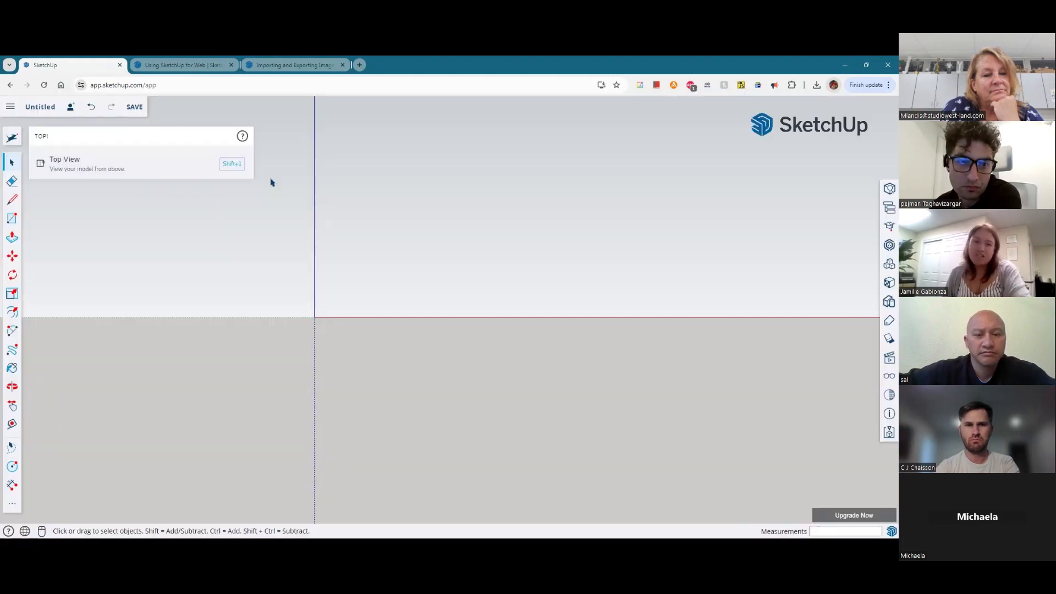
Step: Try Shift+X as the Top View shortcut and set it back to Shift+1
key(shift+x)
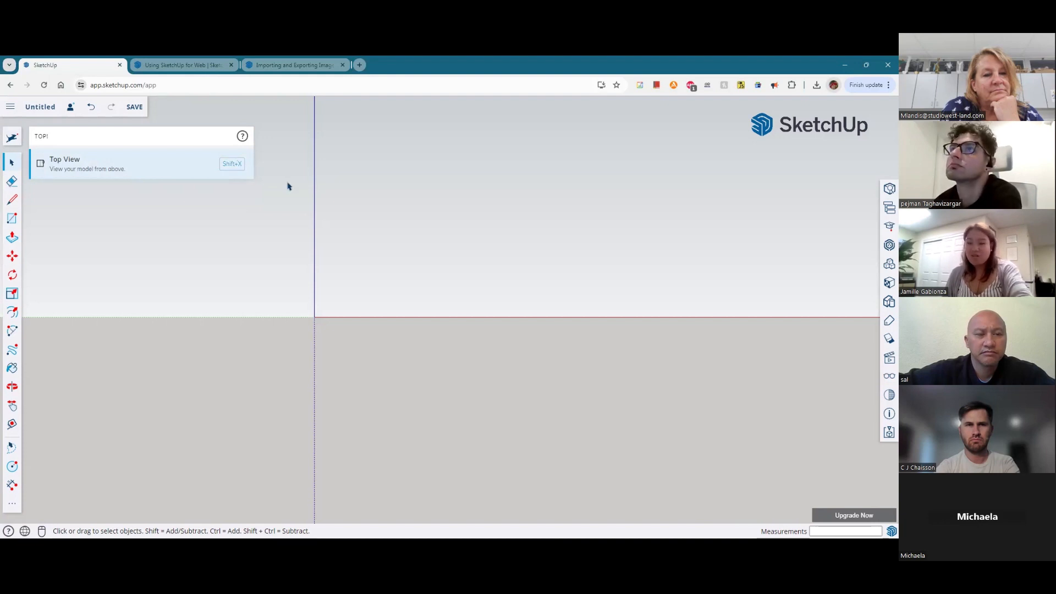
click(234, 165)
key(shift)
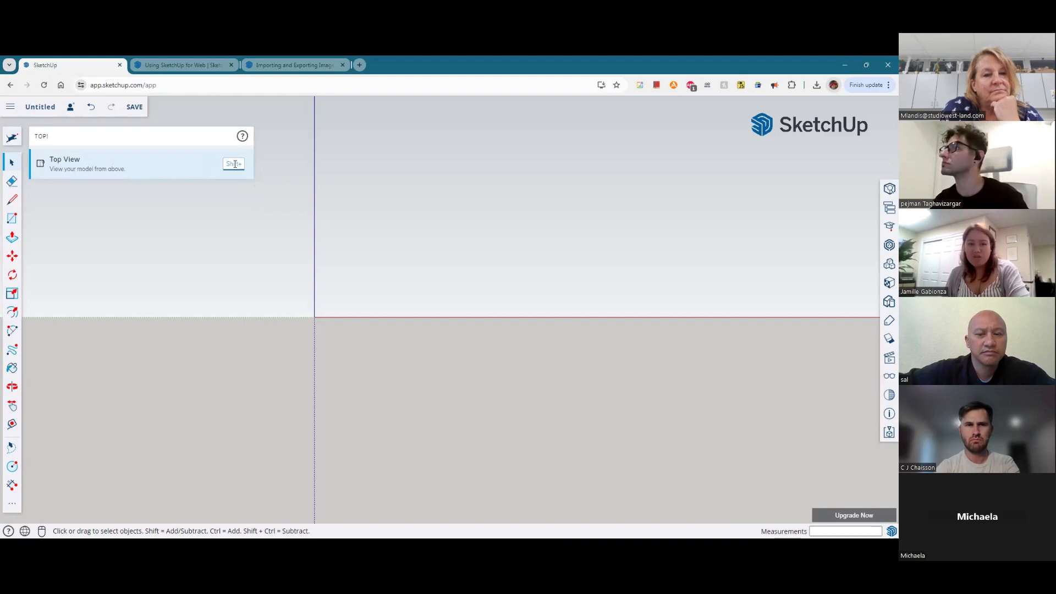
key(shift+1)
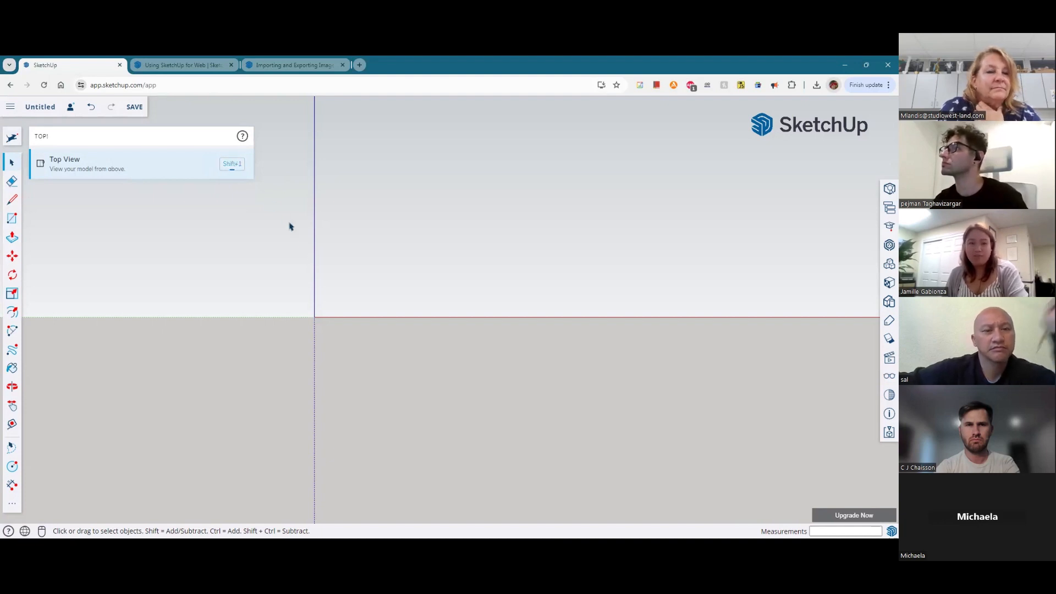
Step: Close the command search, cycle through the standard views including the front elevation, and return to the top view
click(229, 160)
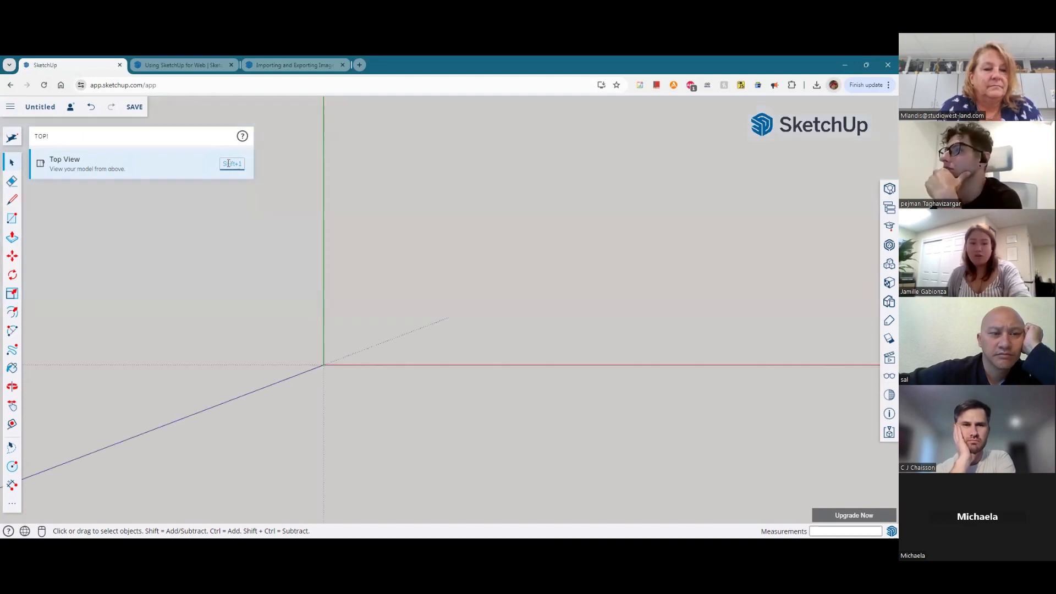
click(354, 337)
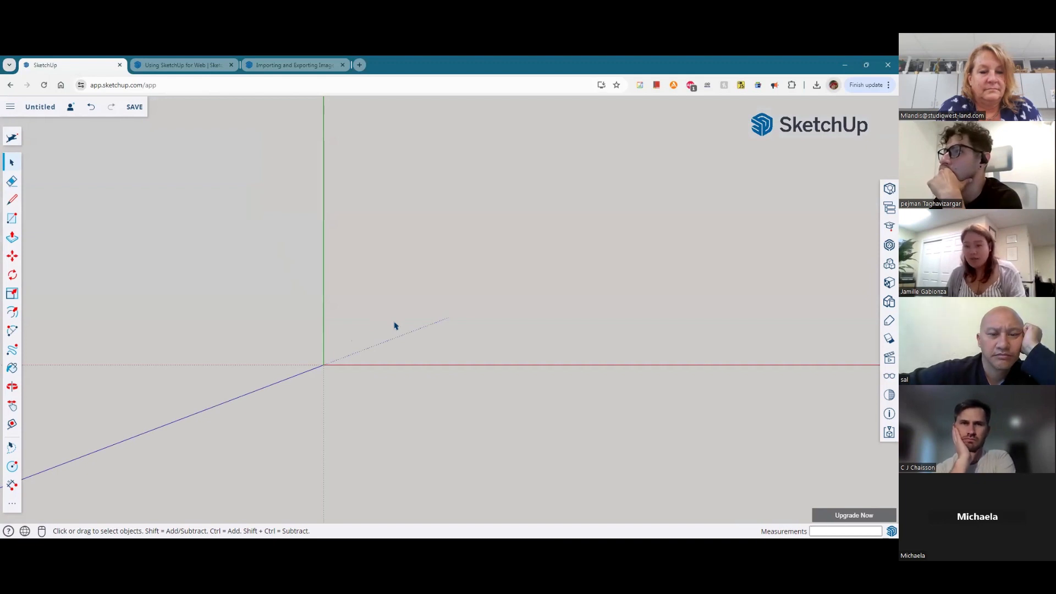
key(shift+3)
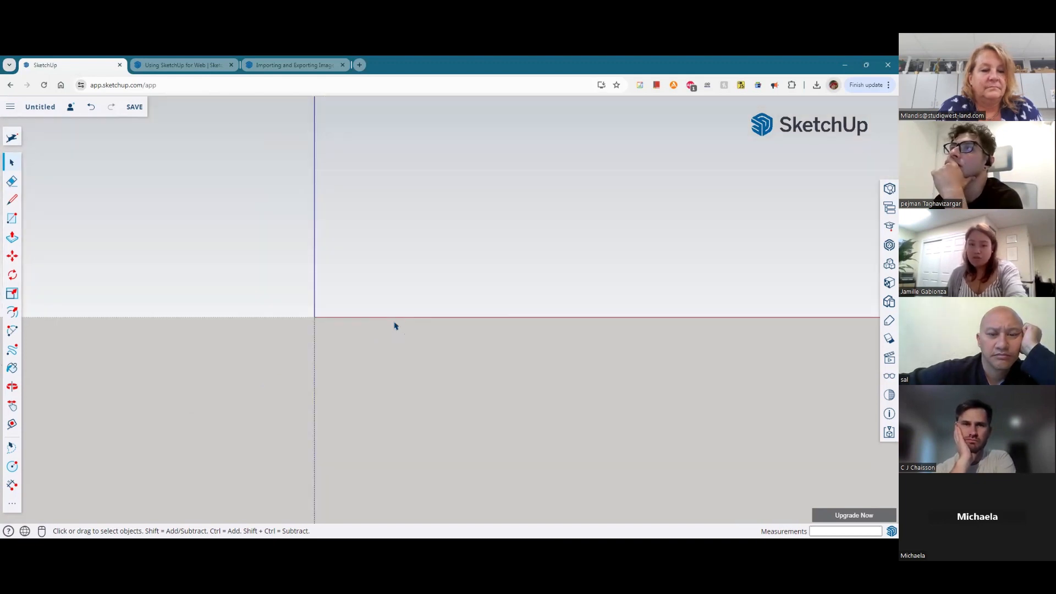
key(shift+4)
key(shift+2)
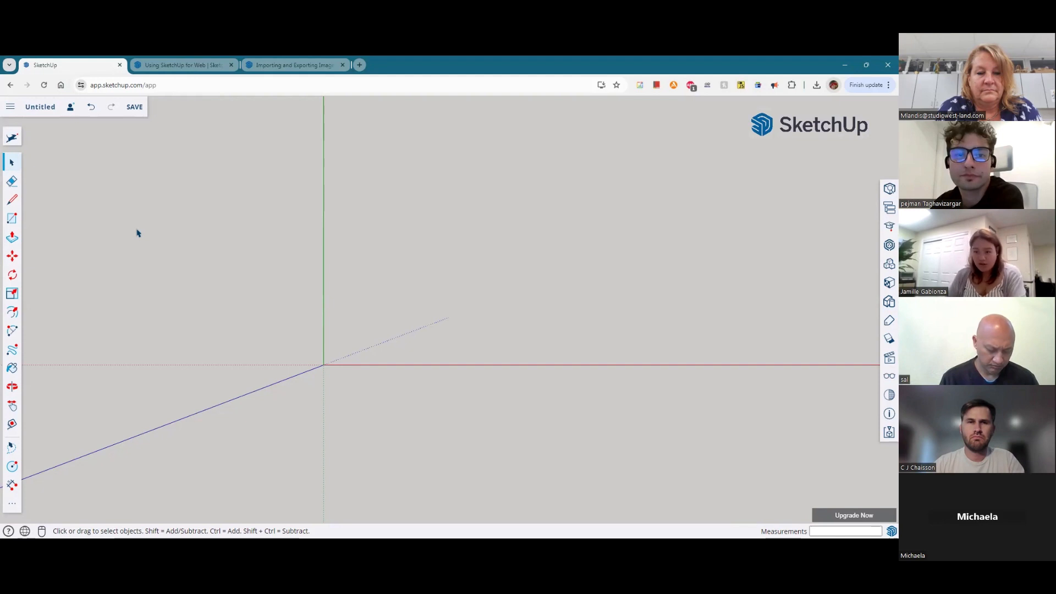
mouse_move(31, 315)
middle_down()
mouse_move(182, 384)
mouse_move(223, 446)
mouse_move(254, 445)
middle_up()
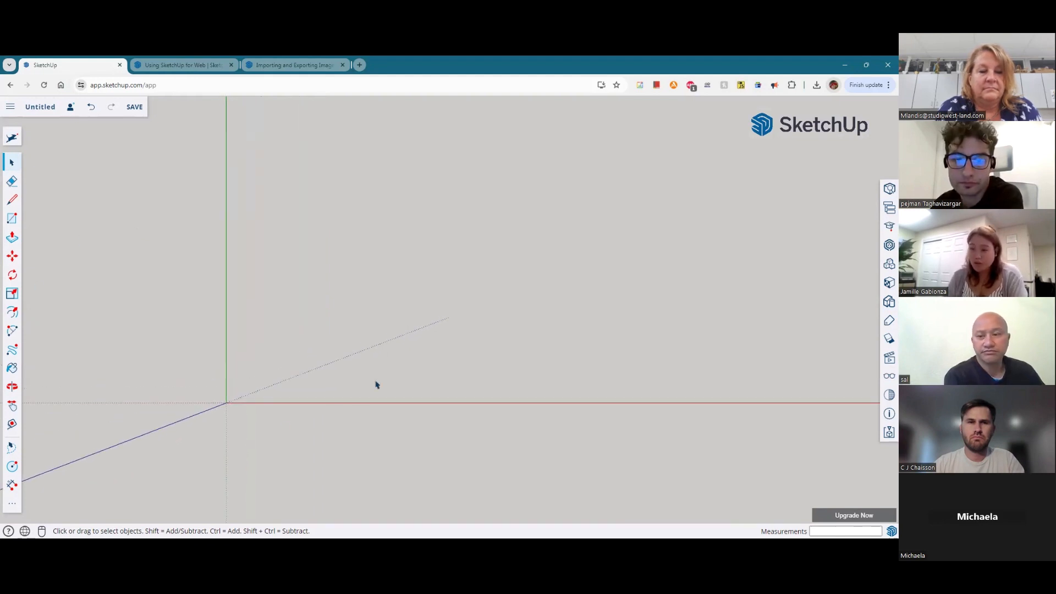
Step: Open the dialog for importing a file from the device and examine the supported and upgrade-only file types
click(10, 109)
mouse_move(40, 226)
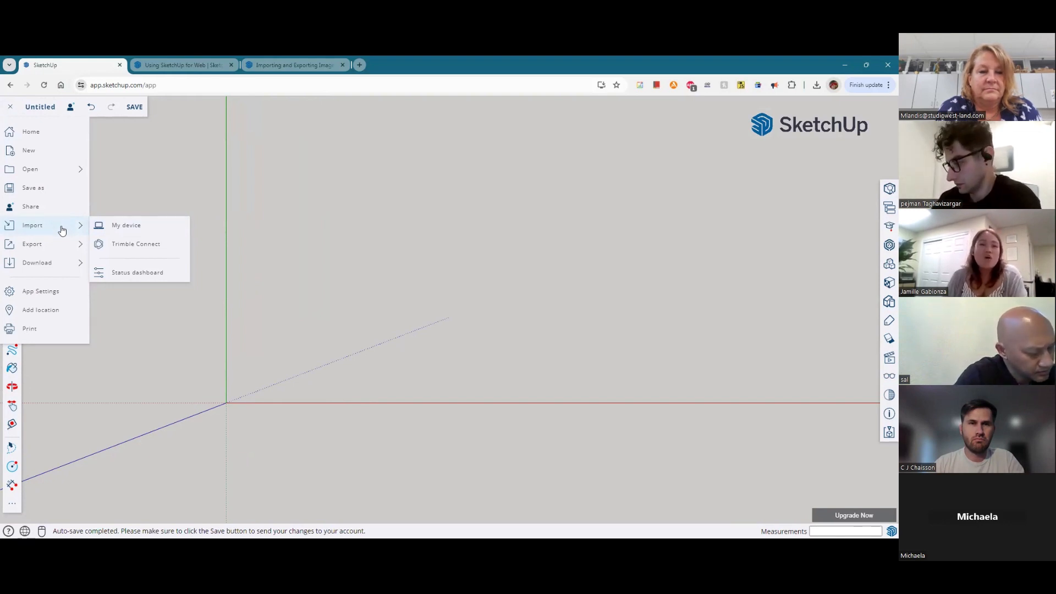
click(107, 225)
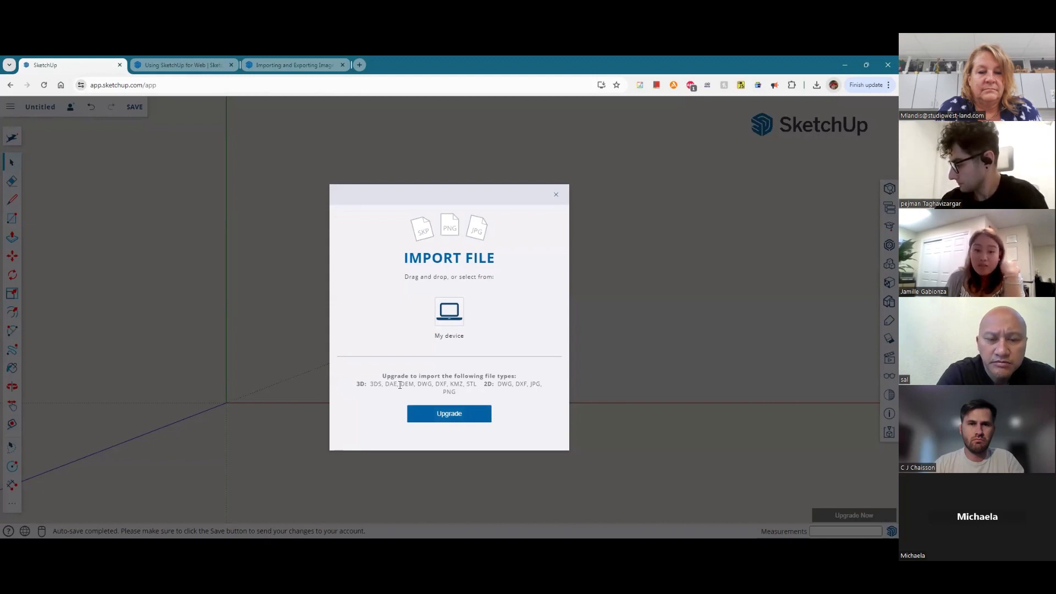
drag(365, 384, 487, 396)
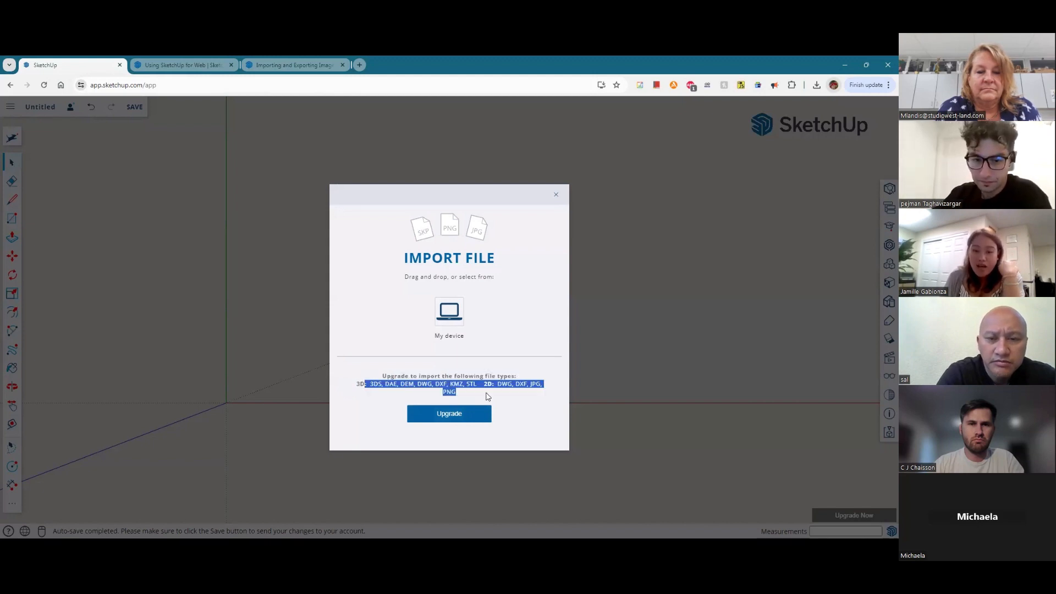
click(523, 307)
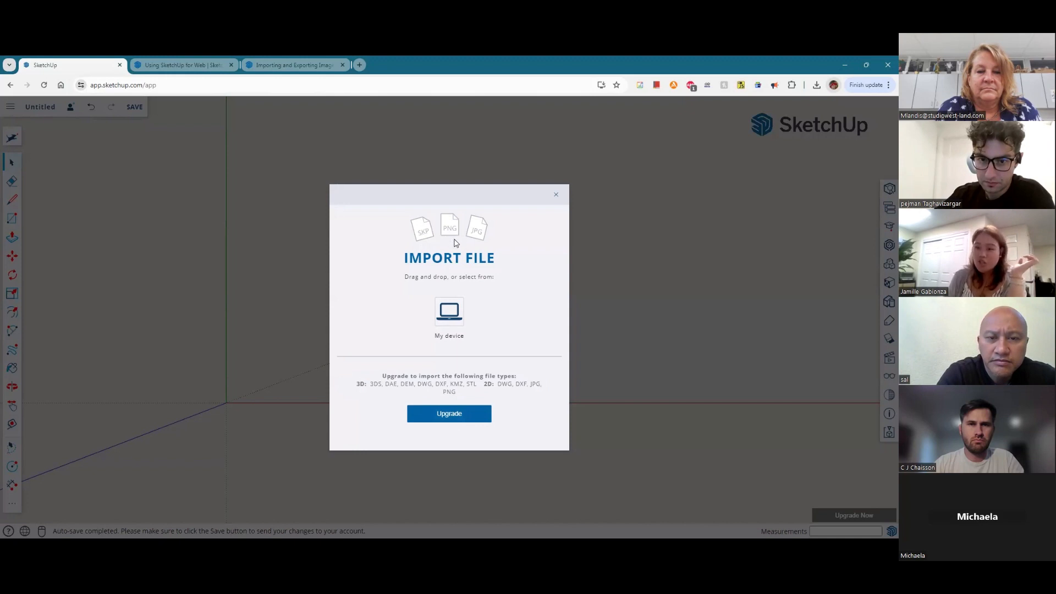
Step: Import "SWC Sculpture Garden-SWLA 24X36.jpg" from the Desktop as an image and place it on the ground plane starting at the origin
click(449, 317)
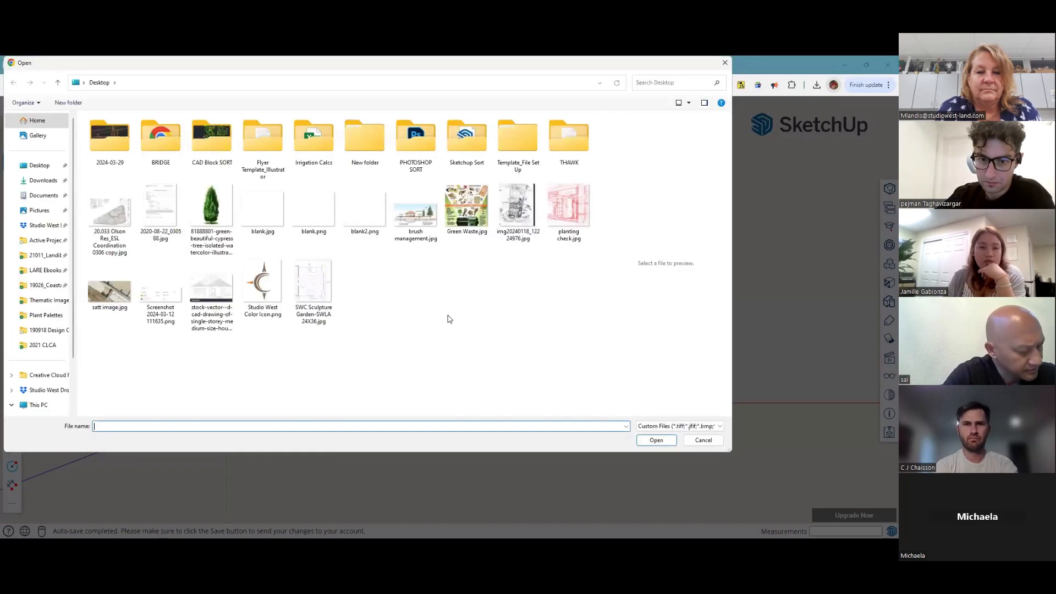
click(39, 165)
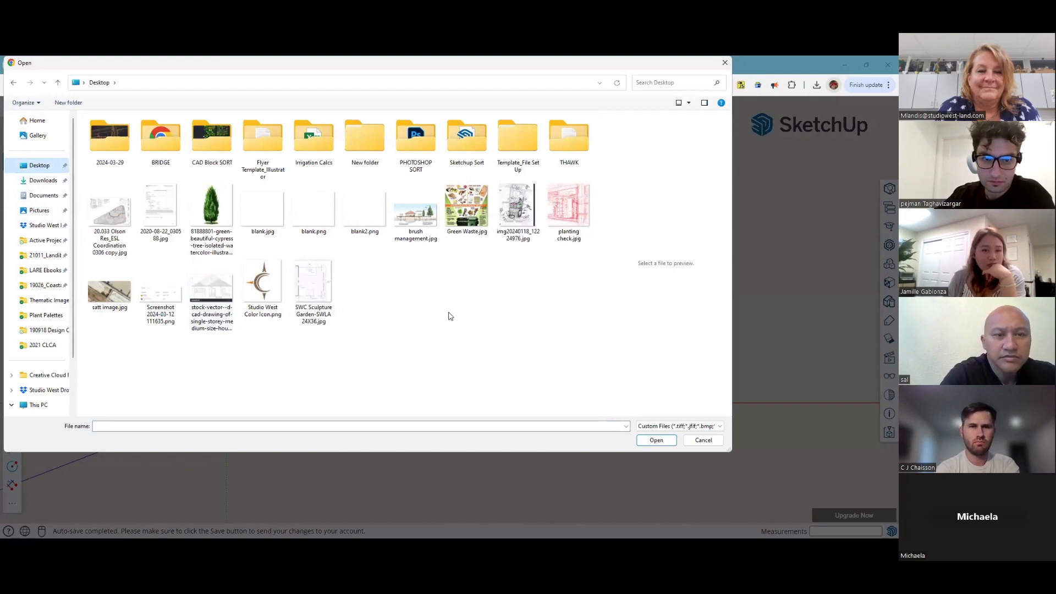
click(308, 284)
double_click(307, 284)
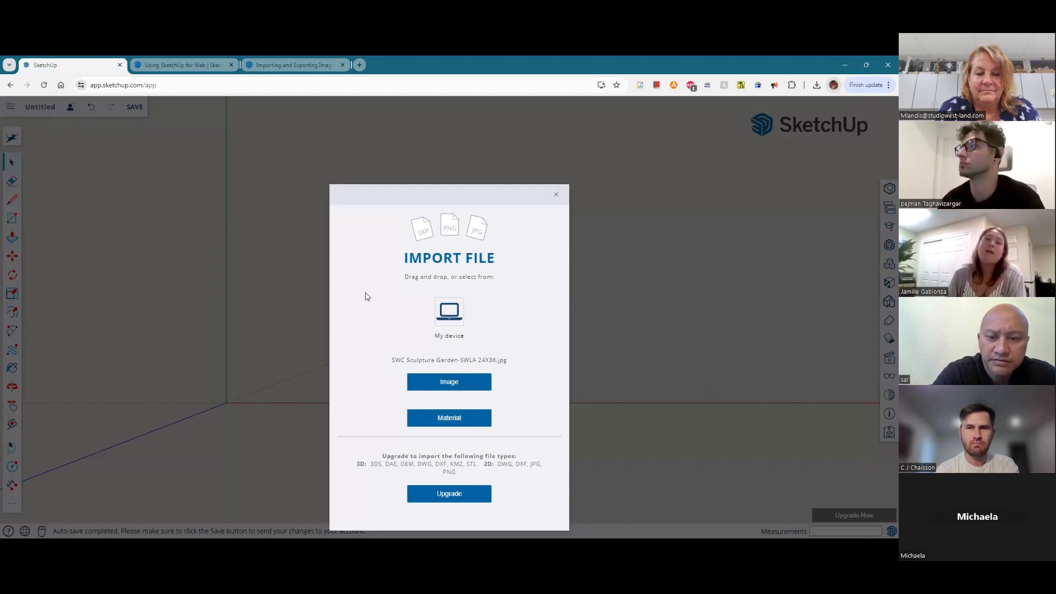
click(445, 386)
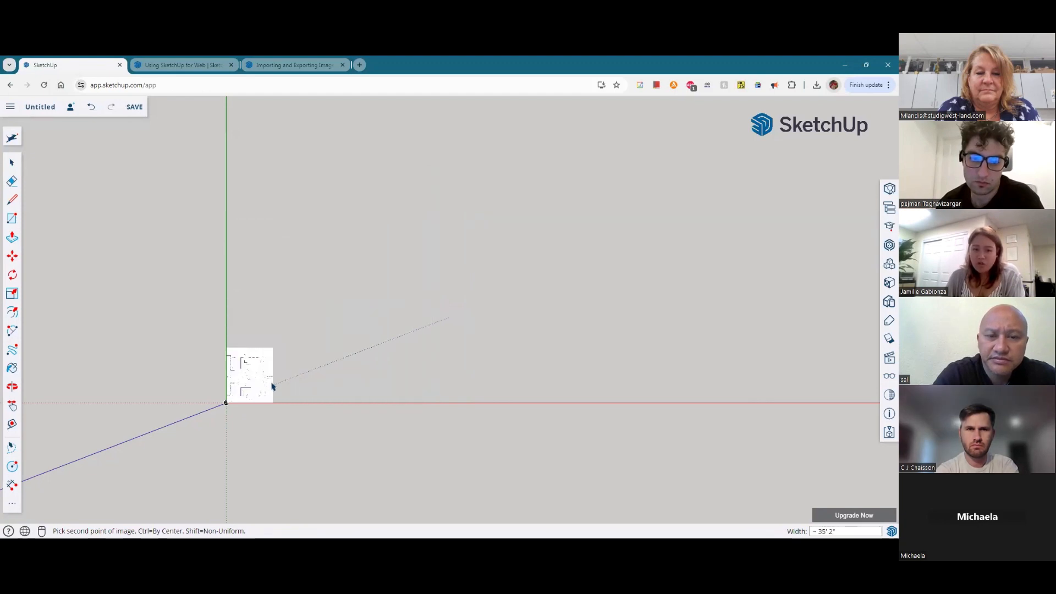
click(431, 350)
Step: Orbit around the placed plan image to inspect it from above, from a low angle and from slightly below
scroll(648, 323, down, 2)
scroll(330, 355, up, 3)
scroll(290, 413, up, 1)
middle_drag(332, 407, 290, 368)
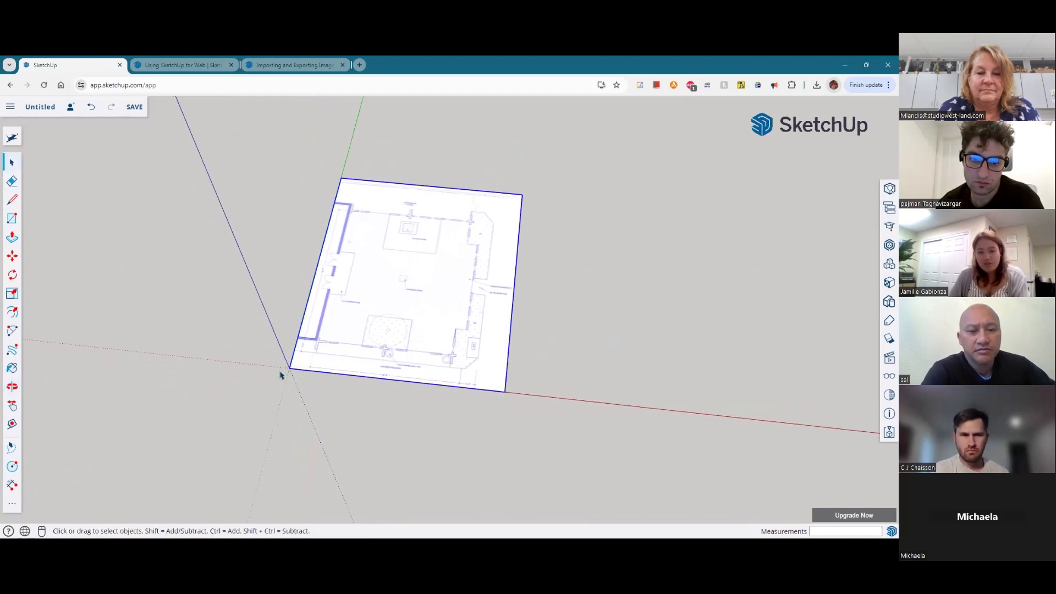
middle_drag(292, 350, 313, 146)
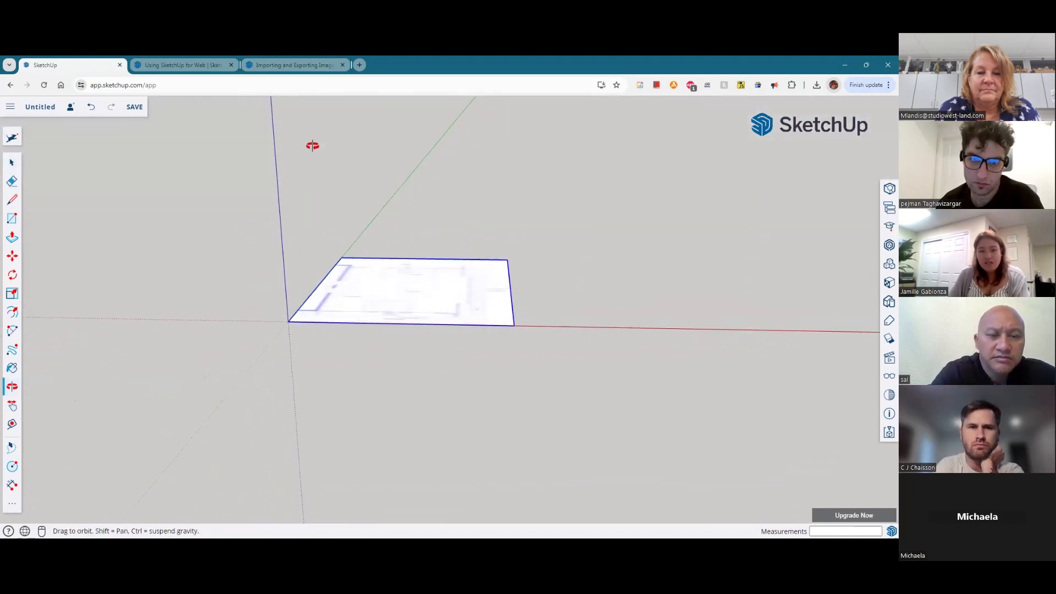
drag(292, 371, 314, 253)
key(space)
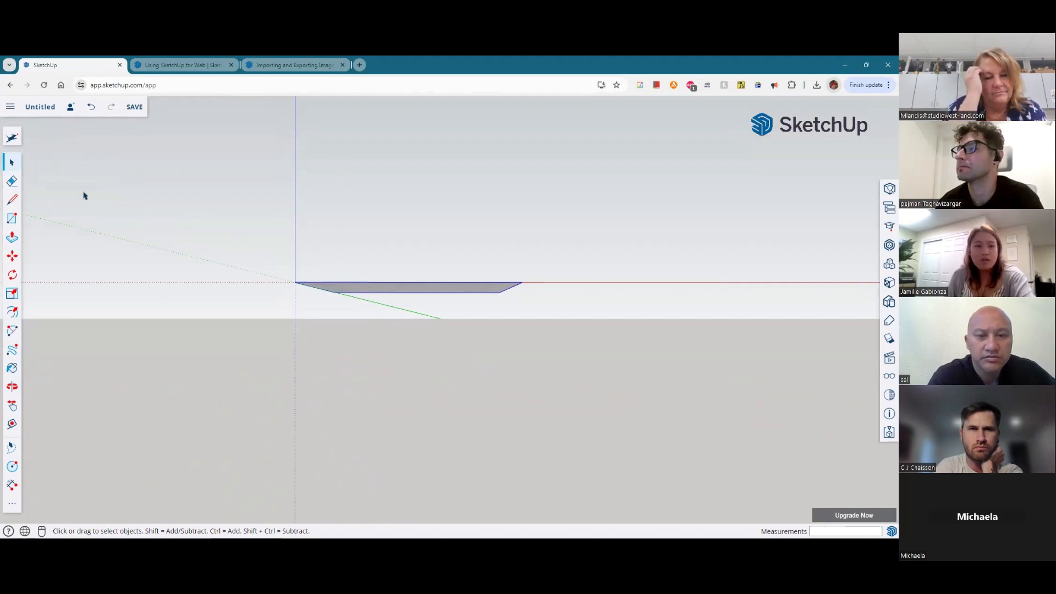
Step: Try a line from the image's front edge upward along the blue axis, and cancel it
click(12, 199)
click(334, 282)
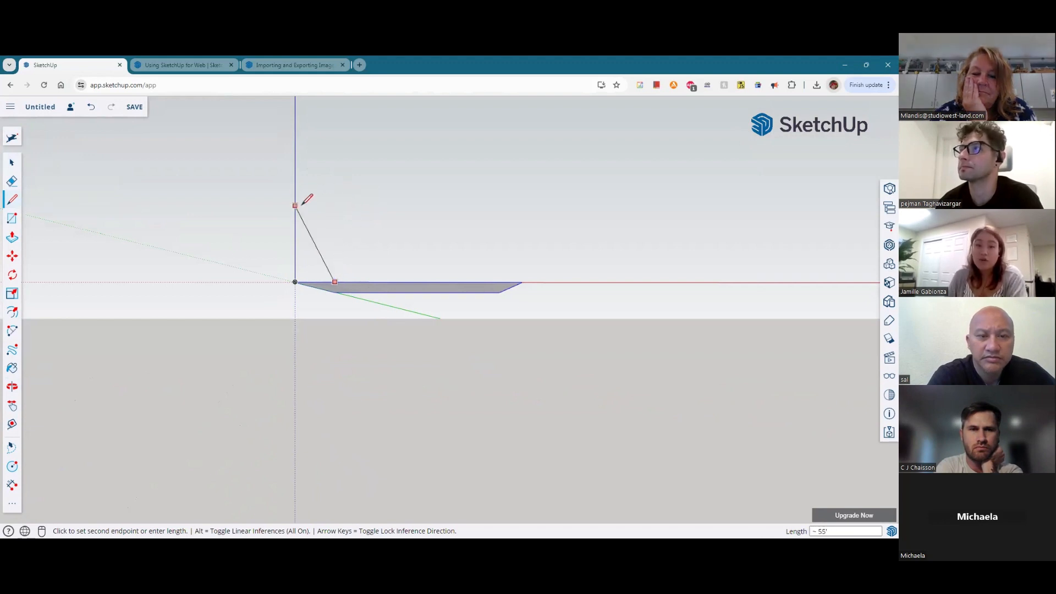
middle_drag(306, 203, 332, 239)
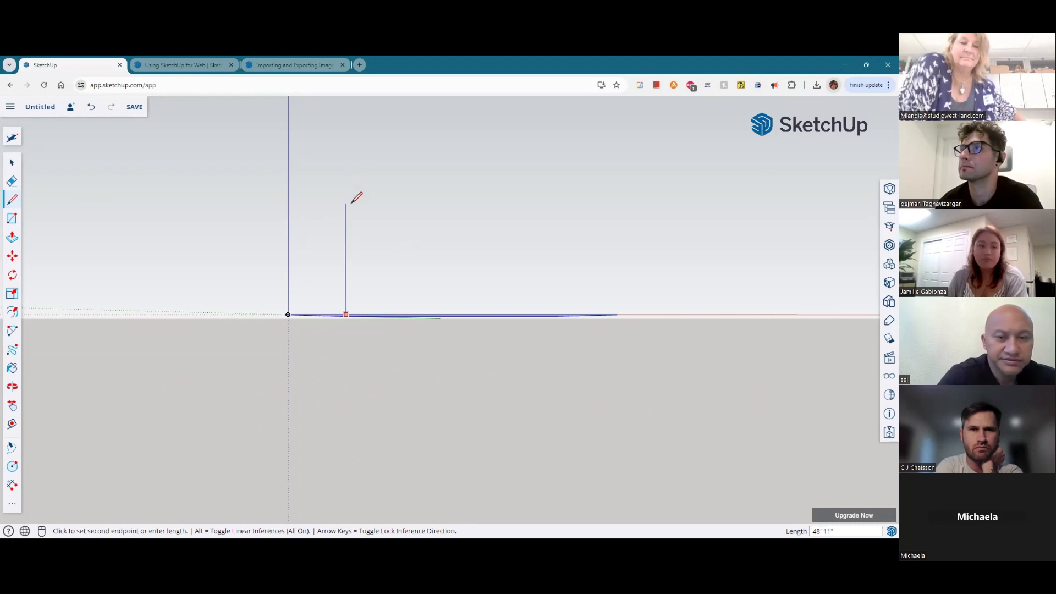
key(Escape)
Step: Try lines from the image's edges toward the red axis and along the green axis, plus one off-axis beside the image, without keeping any
middle_drag(356, 198, 373, 410)
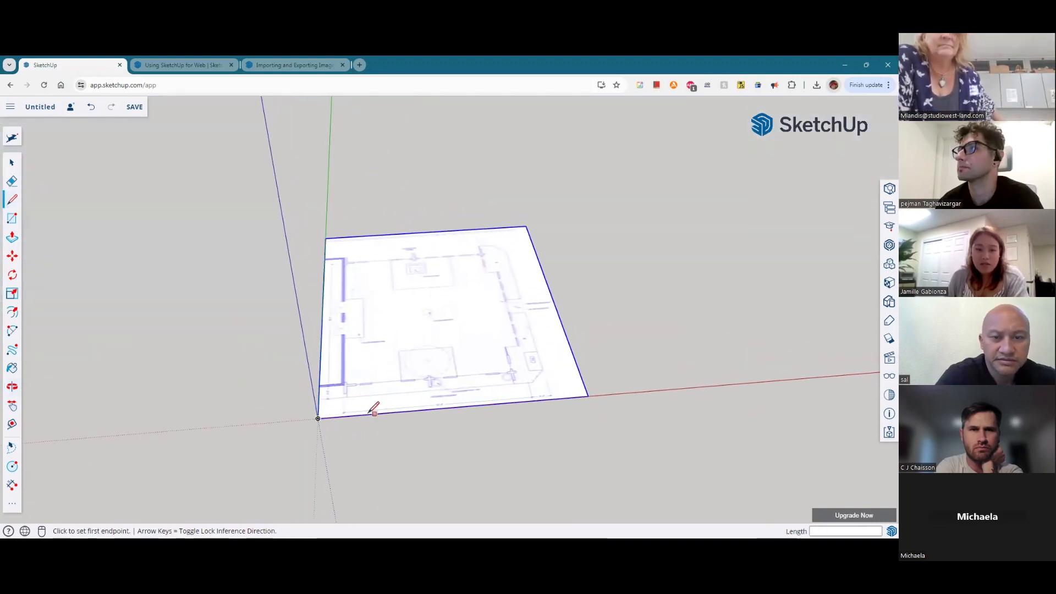
scroll(324, 401, up, 2)
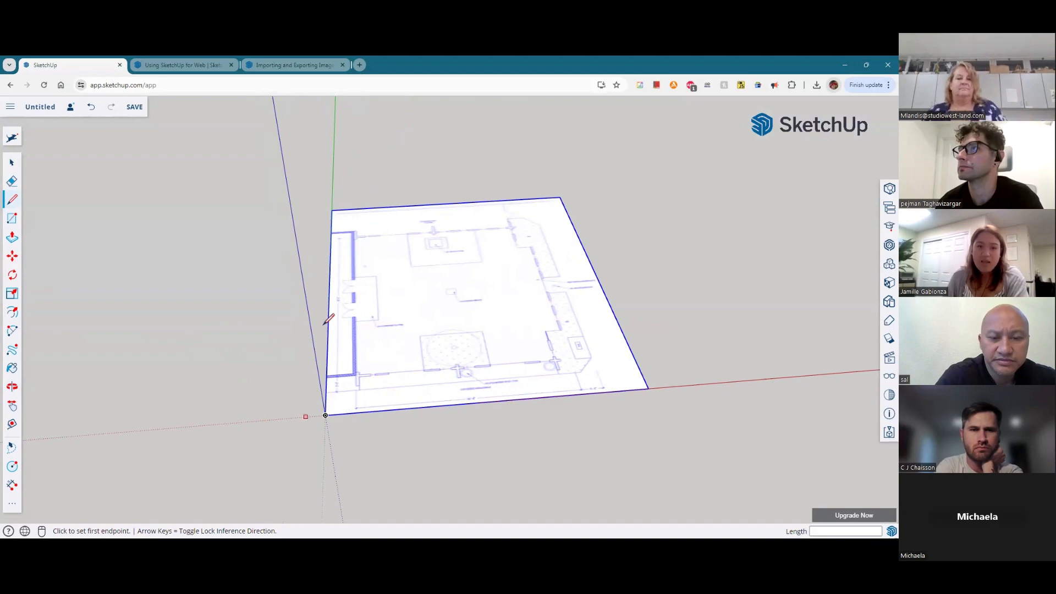
mouse_move(401, 403)
middle_down()
mouse_move(354, 276)
mouse_move(353, 495)
mouse_move(380, 469)
mouse_move(343, 474)
mouse_move(358, 540)
mouse_move(362, 522)
middle_up()
mouse_move(361, 421)
middle_down()
mouse_move(368, 450)
mouse_move(365, 325)
mouse_move(374, 372)
mouse_move(365, 481)
mouse_move(342, 403)
mouse_move(355, 180)
mouse_move(365, 457)
mouse_move(348, 457)
middle_up()
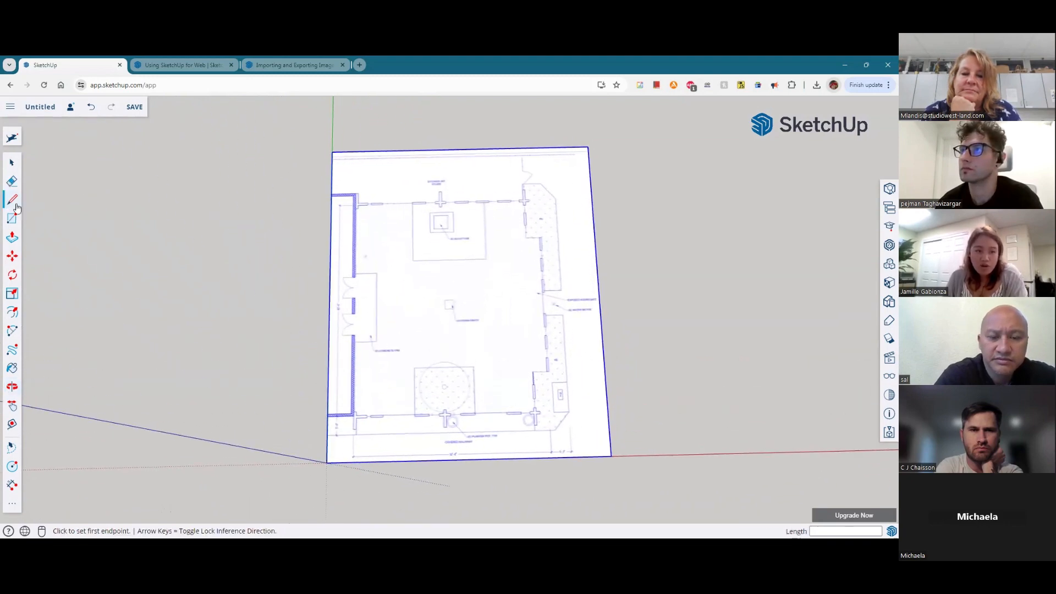
click(610, 438)
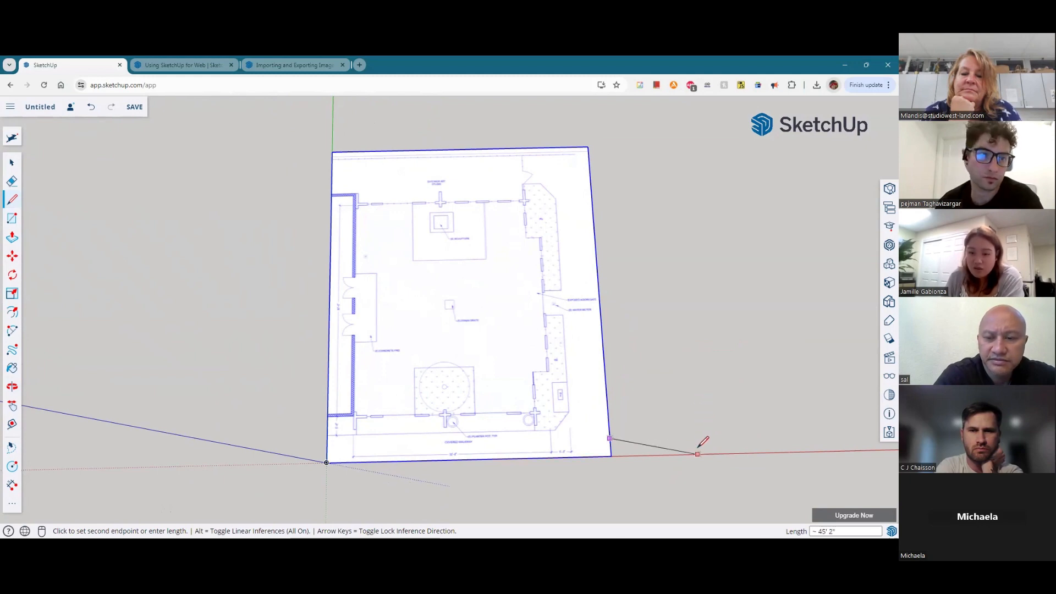
key(Escape)
click(379, 150)
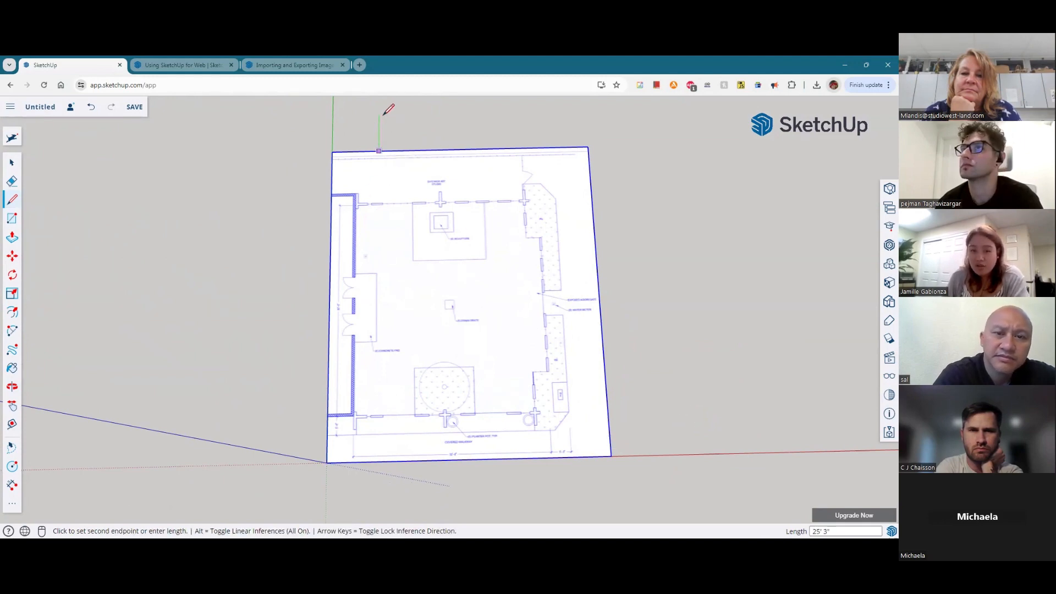
key(Escape)
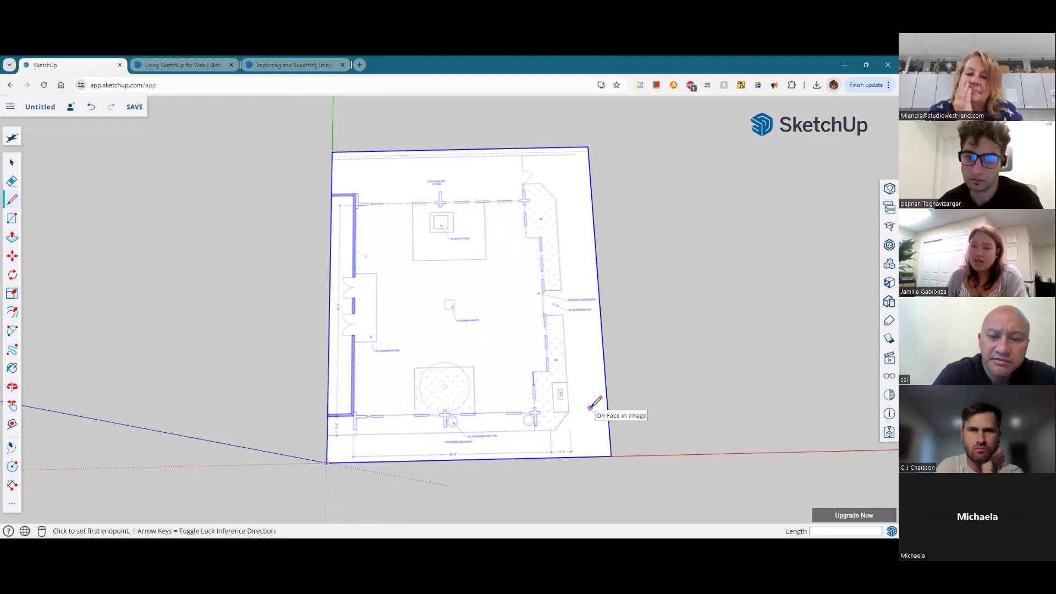
click(653, 440)
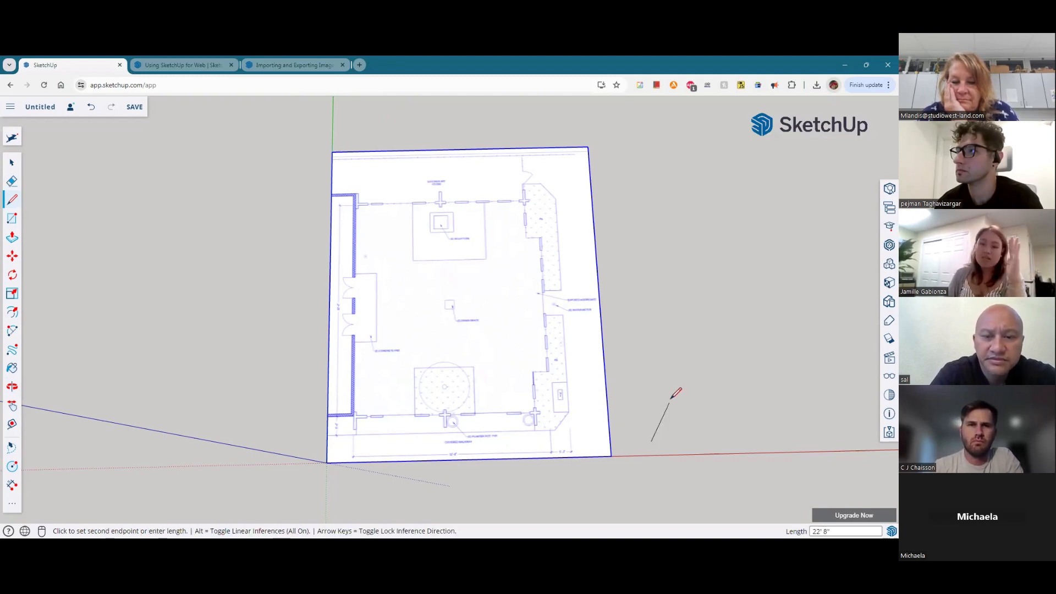
mouse_move(672, 429)
middle_down()
mouse_move(603, 266)
mouse_move(667, 401)
mouse_move(637, 274)
mouse_move(627, 124)
mouse_move(649, 438)
mouse_move(698, 453)
mouse_move(684, 422)
middle_up()
key(e)
drag(684, 422, 647, 413)
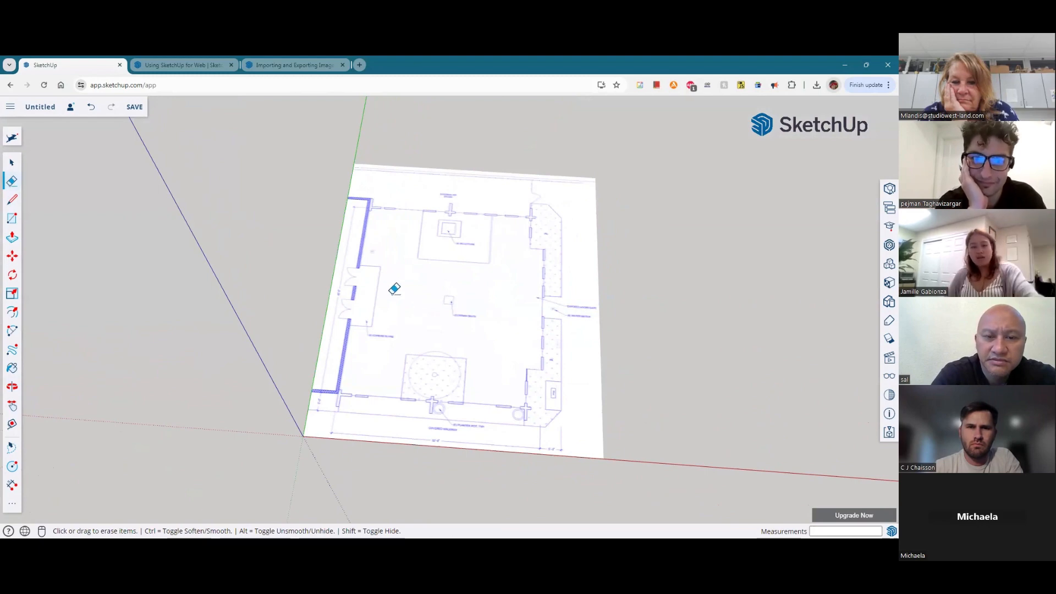
Step: Return to the top view and examine the written dimensions along the plan's bottom and left edges for a scaling reference
key(o)
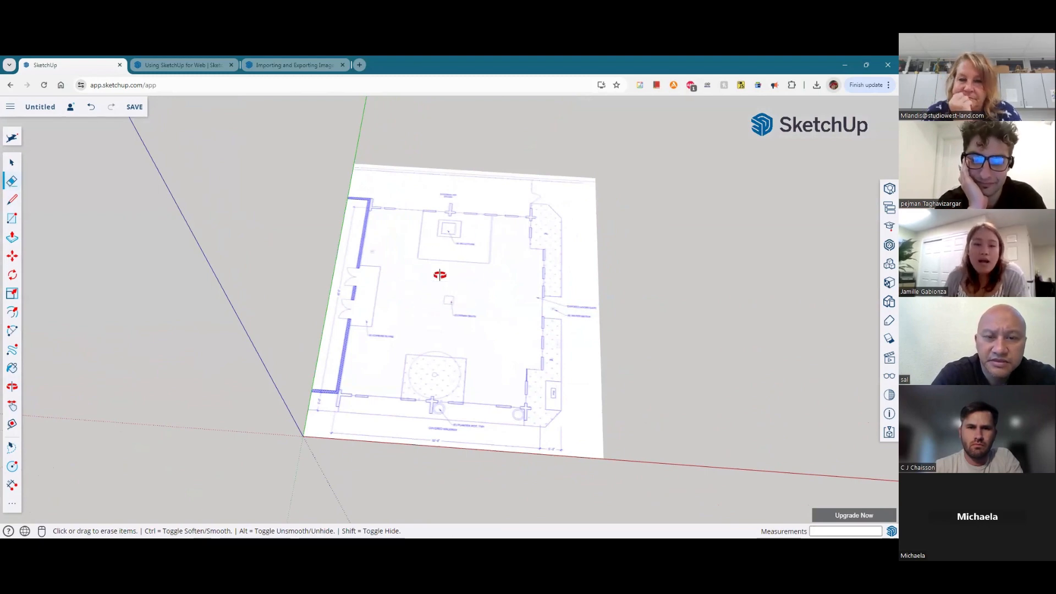
drag(434, 254, 466, 421)
middle_drag(467, 421, 467, 412)
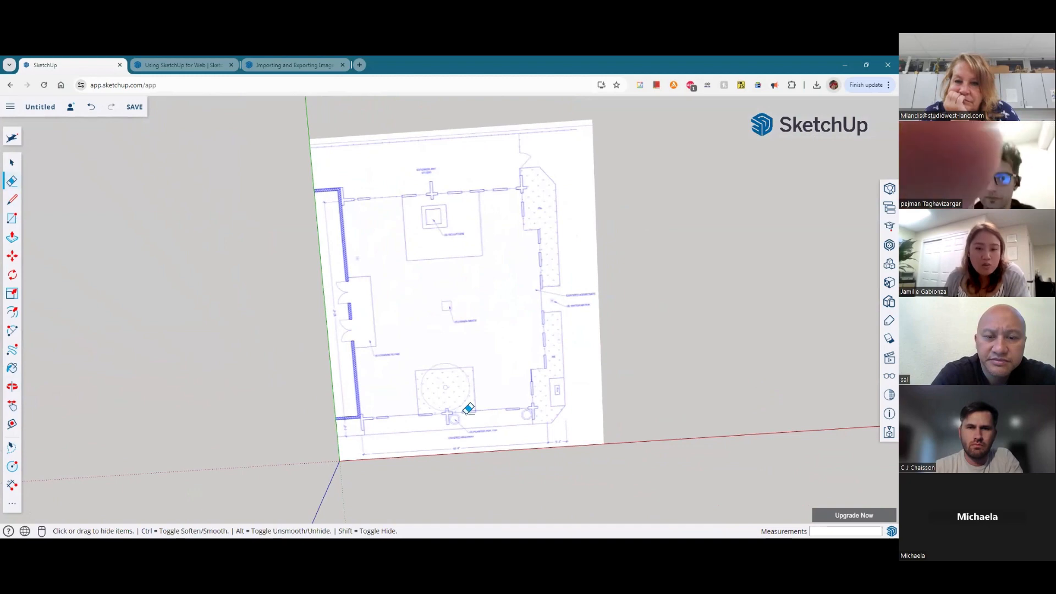
key(alt+t)
scroll(453, 471, up, 10)
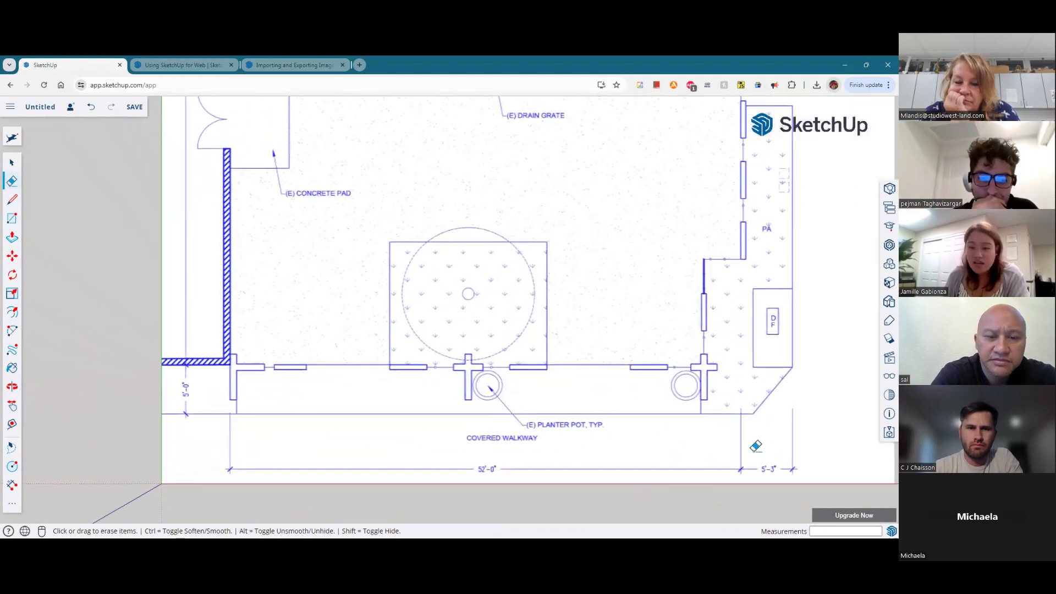
scroll(418, 335, down, 3)
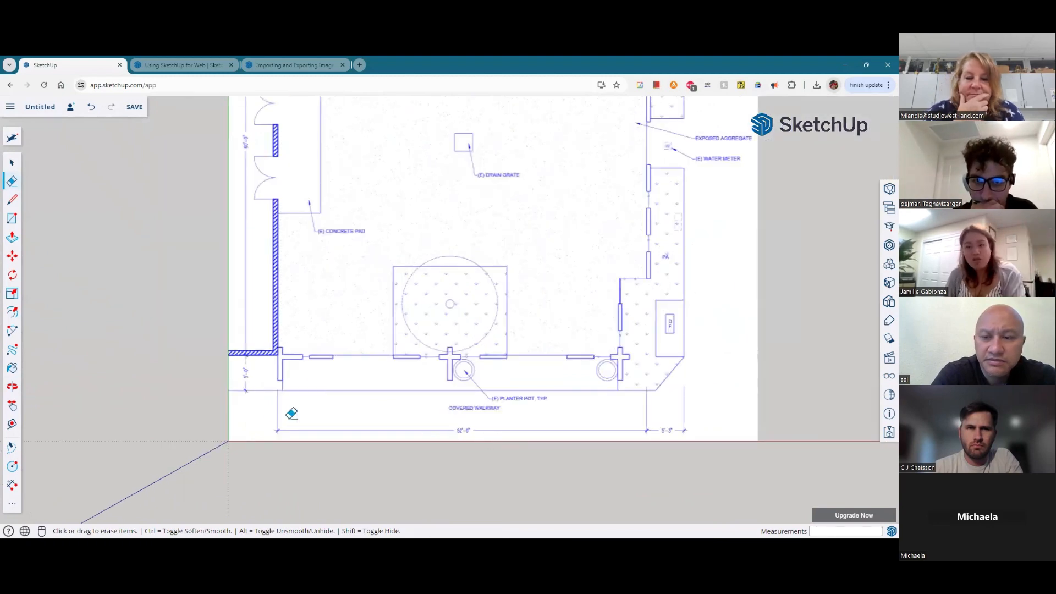
scroll(215, 404, up, 1)
scroll(245, 403, up, 5)
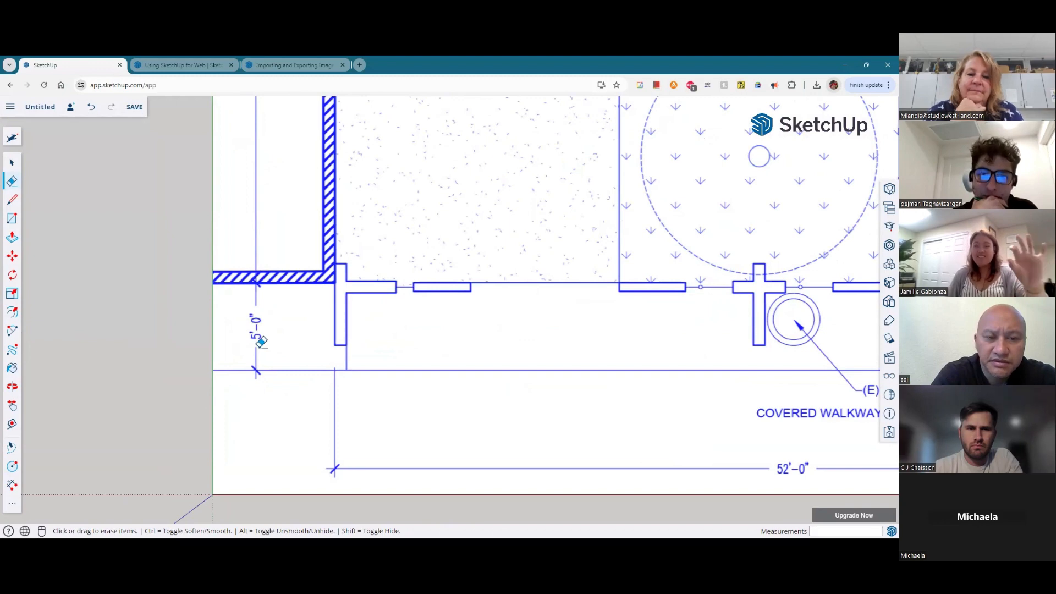
scroll(262, 350, down, 1)
scroll(263, 350, down, 4)
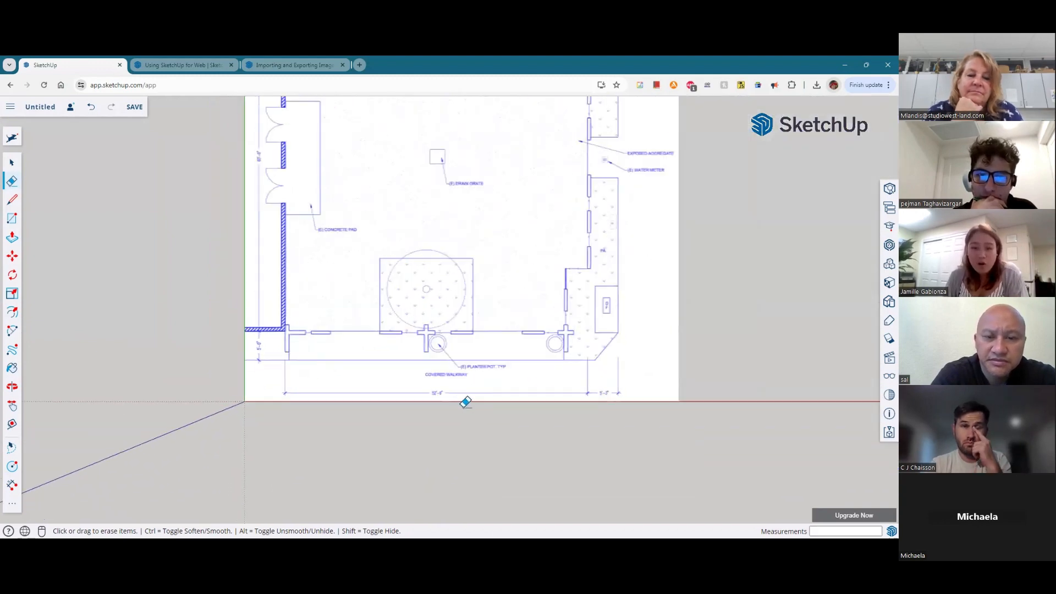
scroll(451, 410, up, 3)
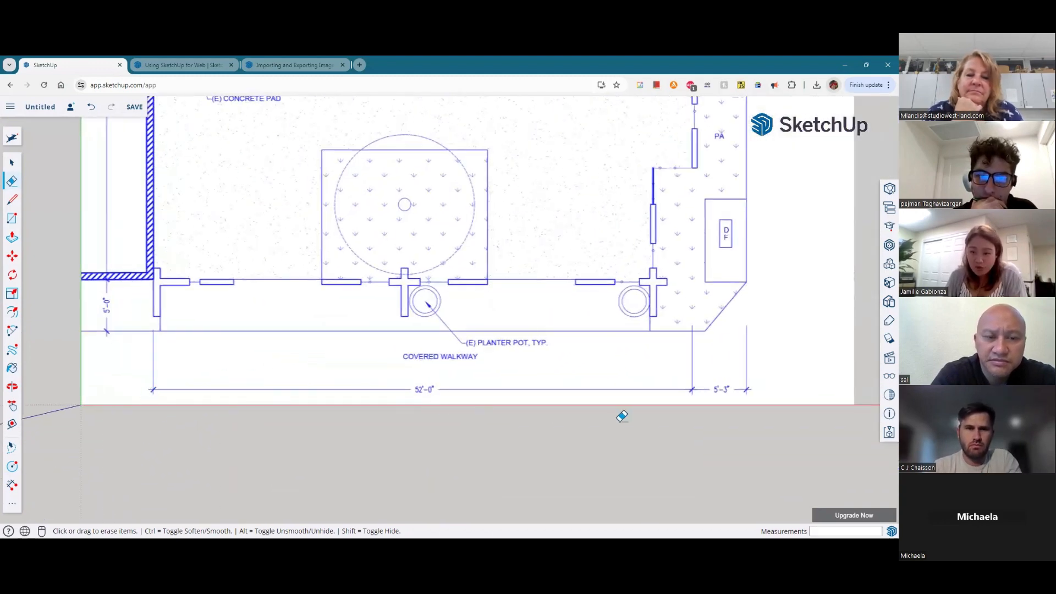
scroll(637, 424, down, 2)
scroll(255, 125, down, 2)
scroll(259, 125, up, 1)
scroll(258, 99, down, 1)
scroll(257, 99, up, 5)
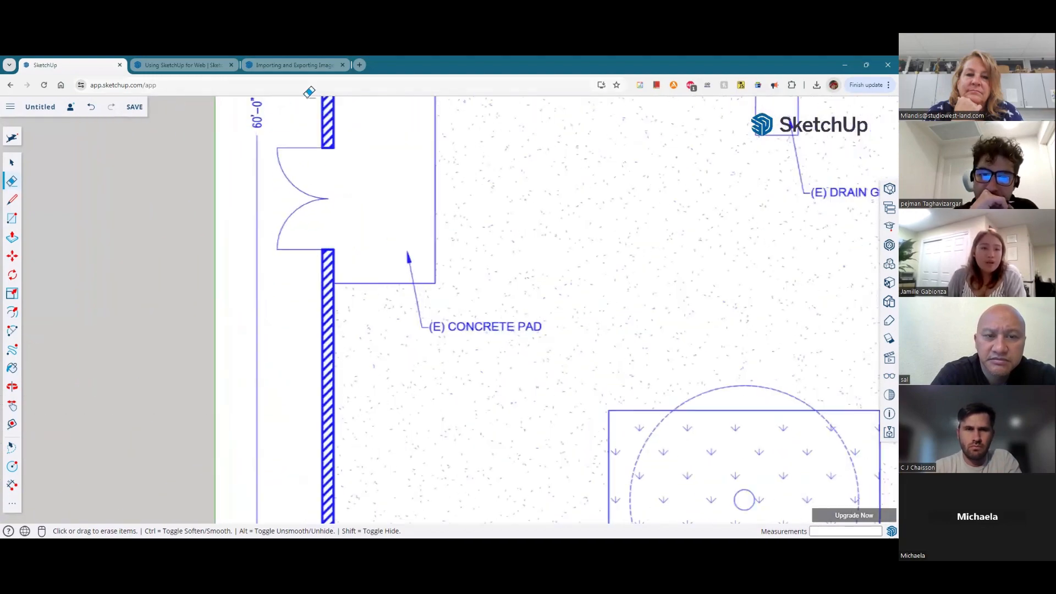
scroll(272, 111, down, 5)
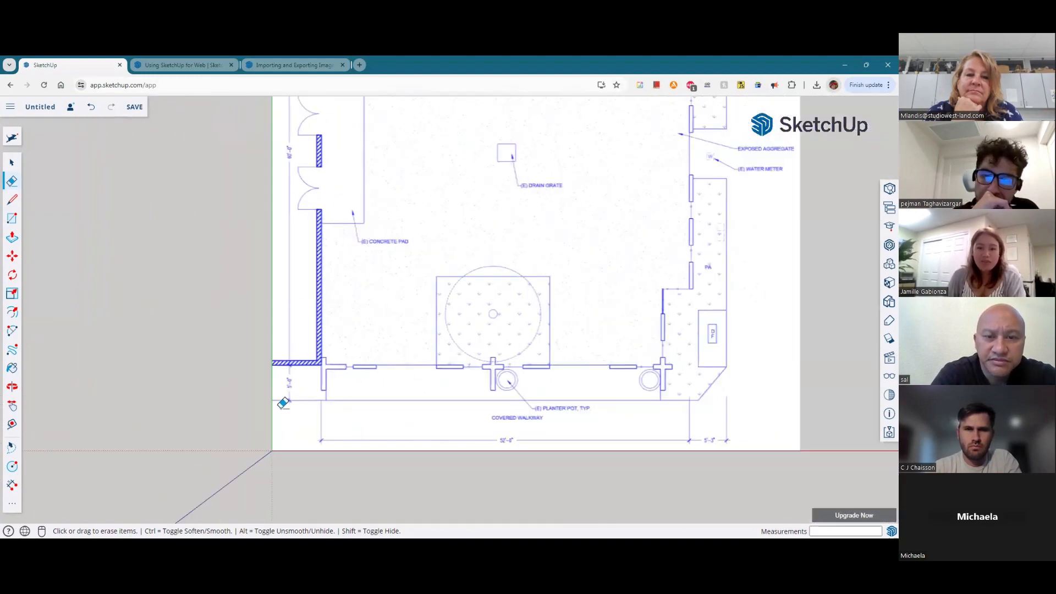
Step: Measure between the tick marks of the plan's 5'-0" dimension with Tape Measure and resize the model to make that distance 5'-0"
scroll(283, 403, up, 5)
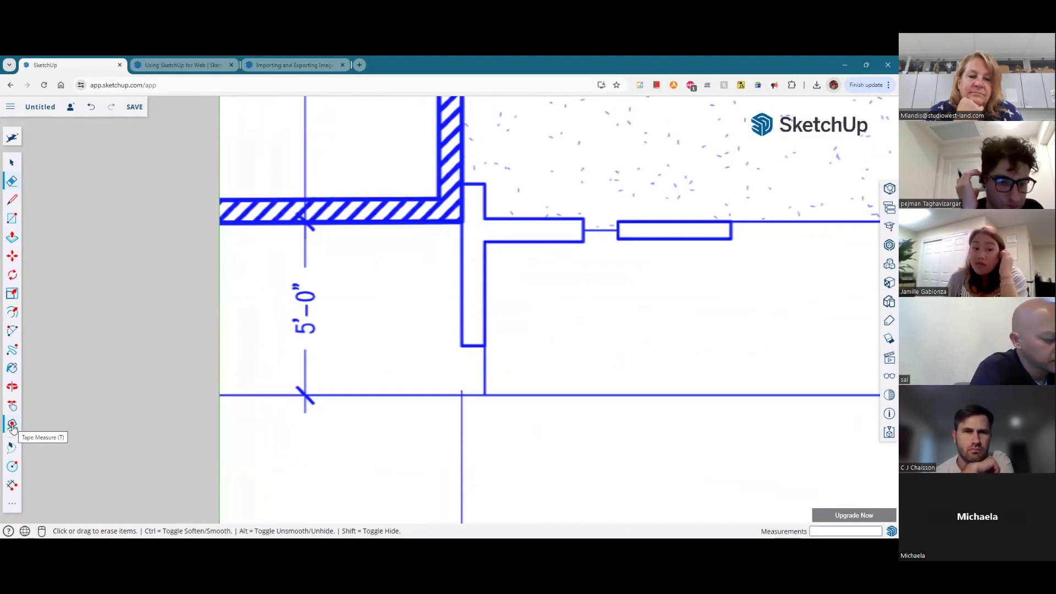
click(13, 504)
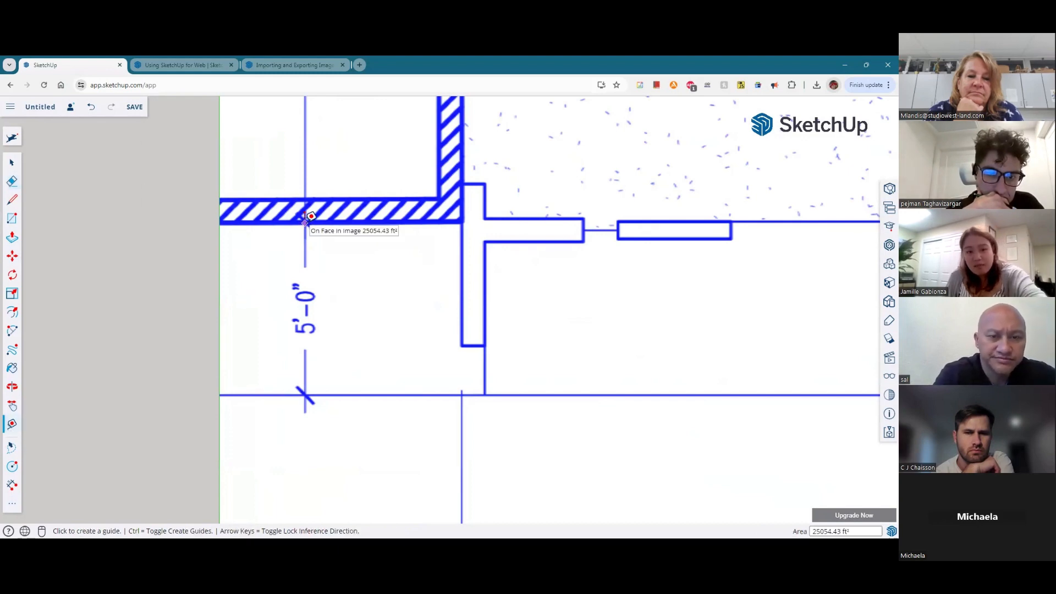
click(304, 222)
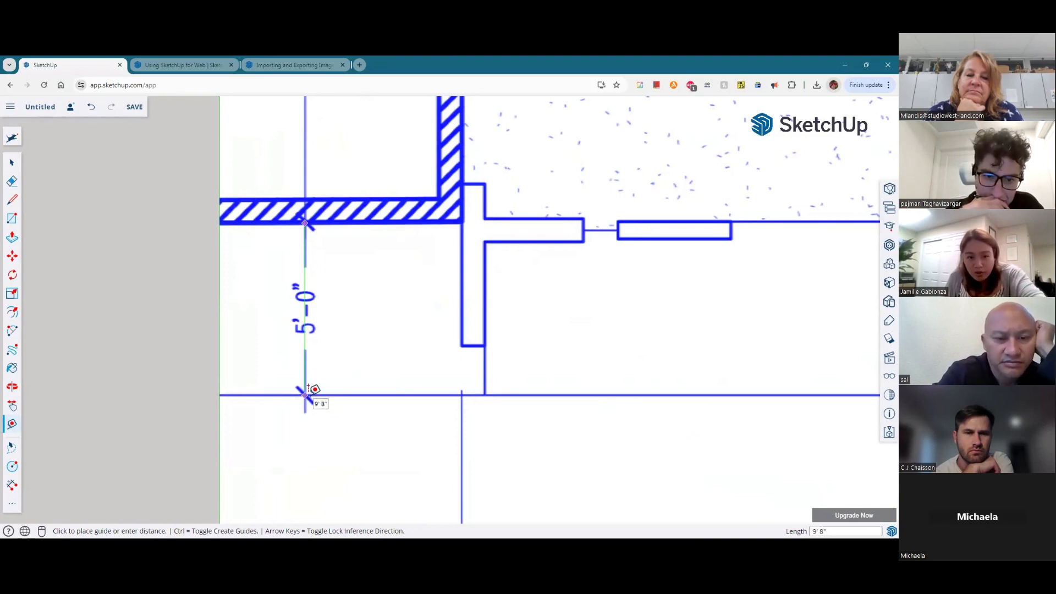
click(305, 394)
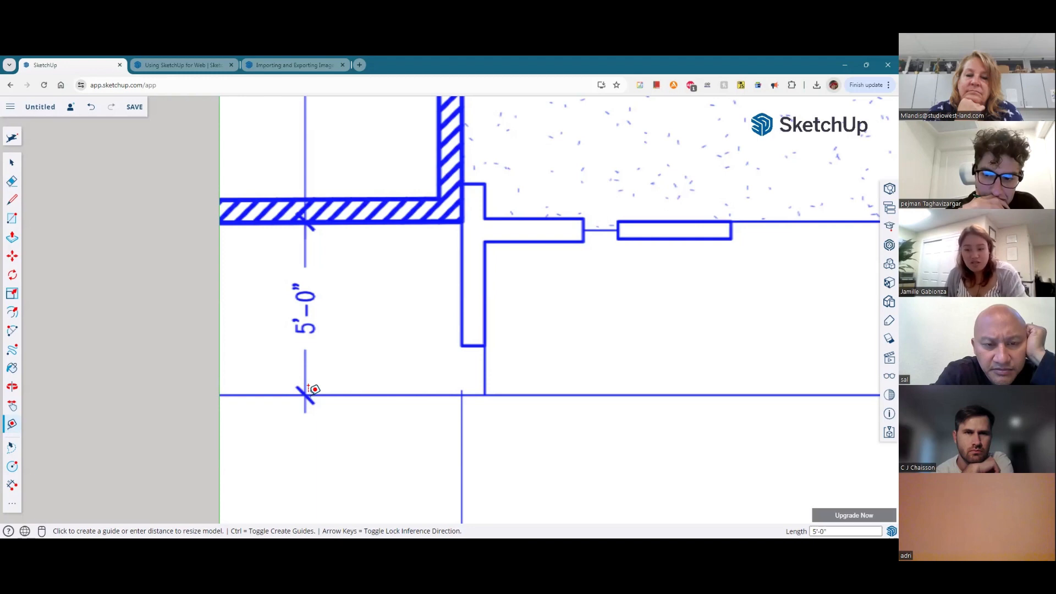
key(Return)
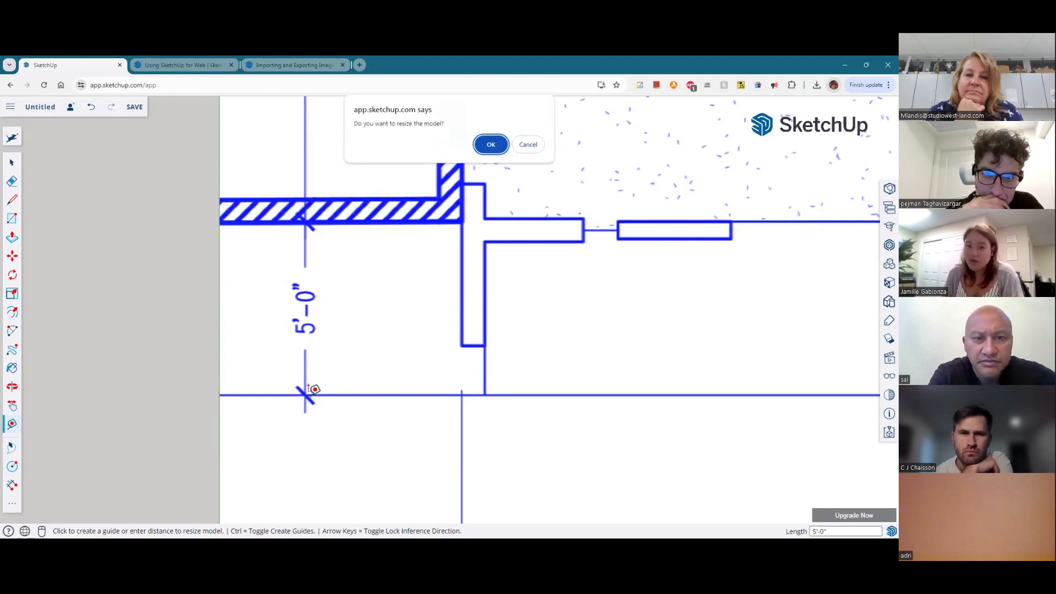
click(491, 142)
Step: Add a linear dimension between the tick marks of the plan's 5'-0" dimension and place it just outside the image's left edge
scroll(342, 429, up, 5)
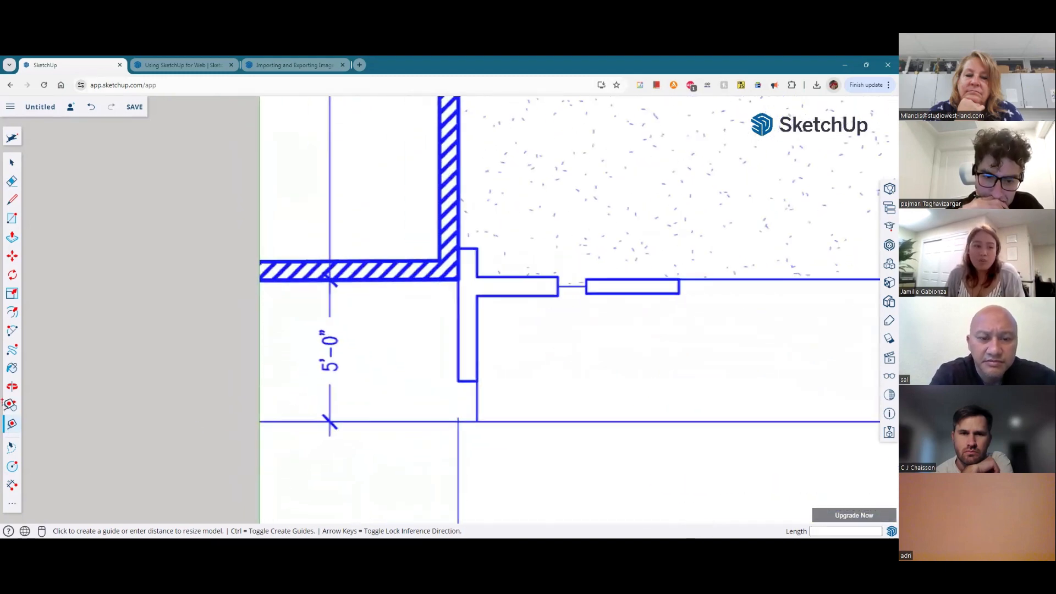
scroll(11, 410, up, 2)
click(12, 485)
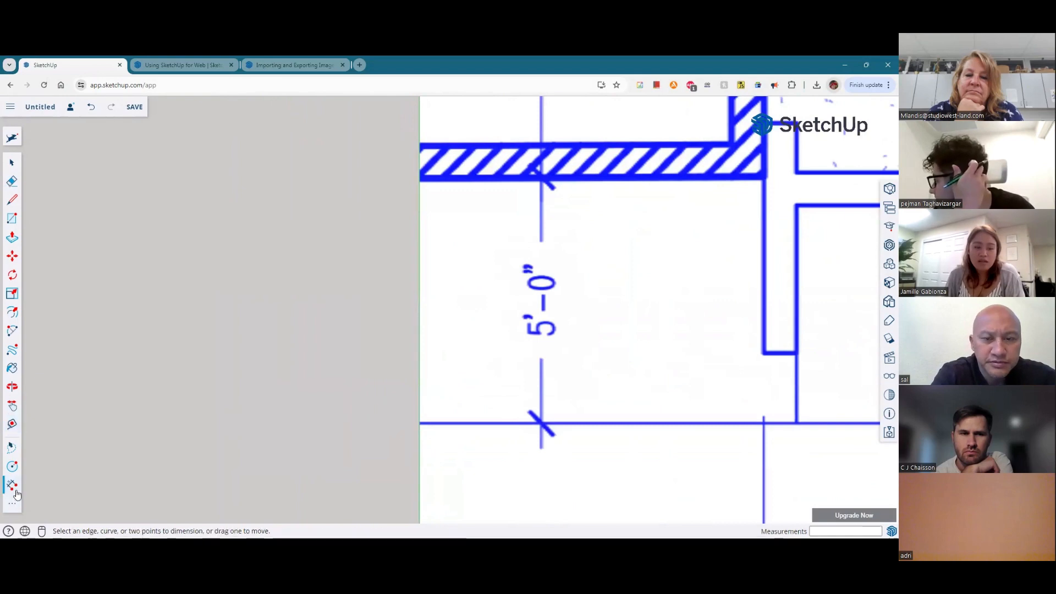
click(542, 178)
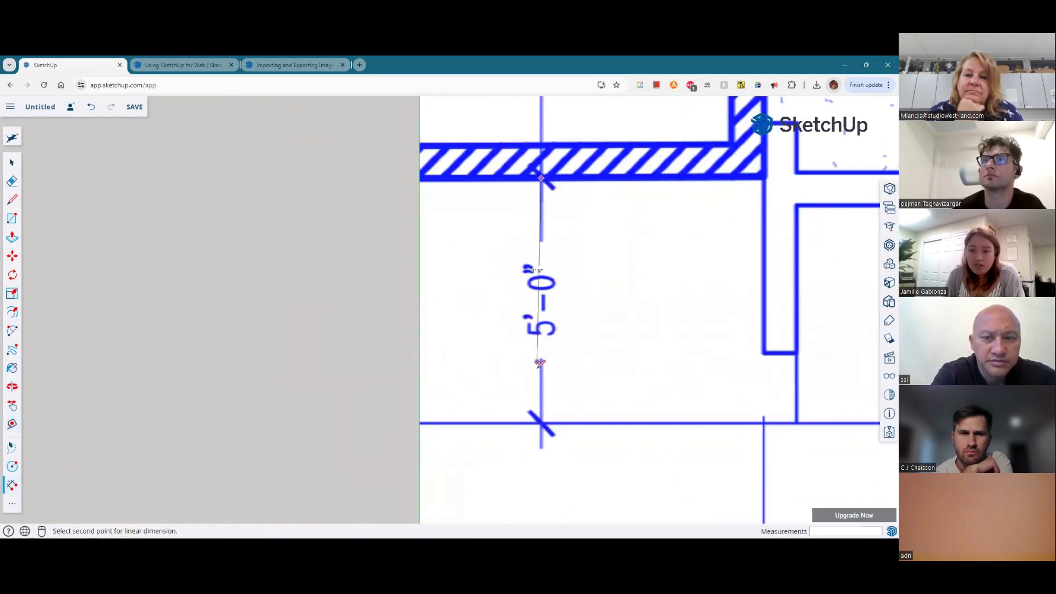
click(542, 423)
click(390, 311)
scroll(369, 312, up, 3)
scroll(368, 312, down, 6)
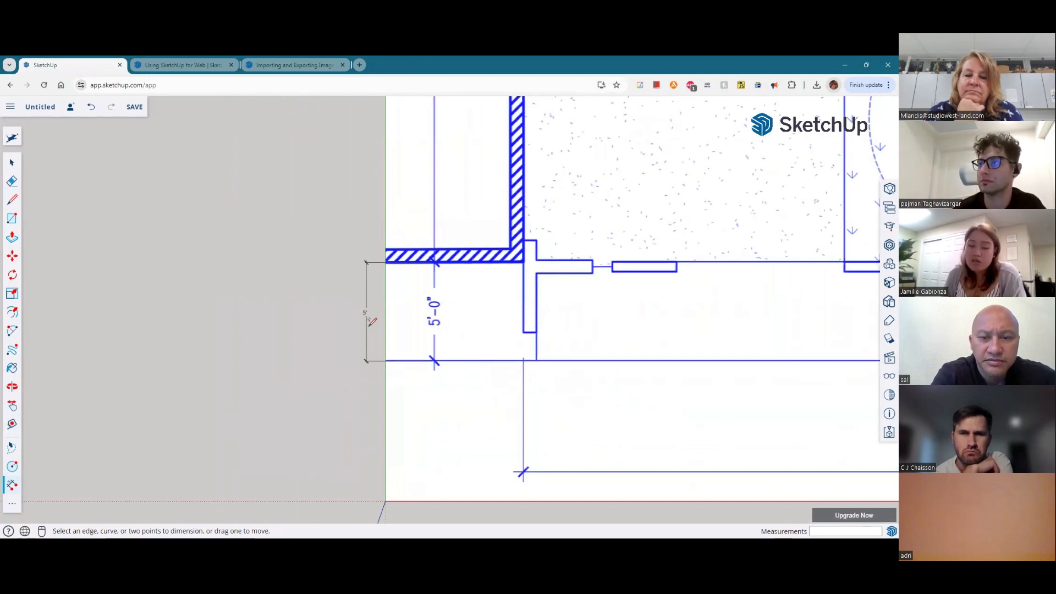
Step: Erase the linear dimension placed just outside the plan image's left edge
key(e)
click(366, 314)
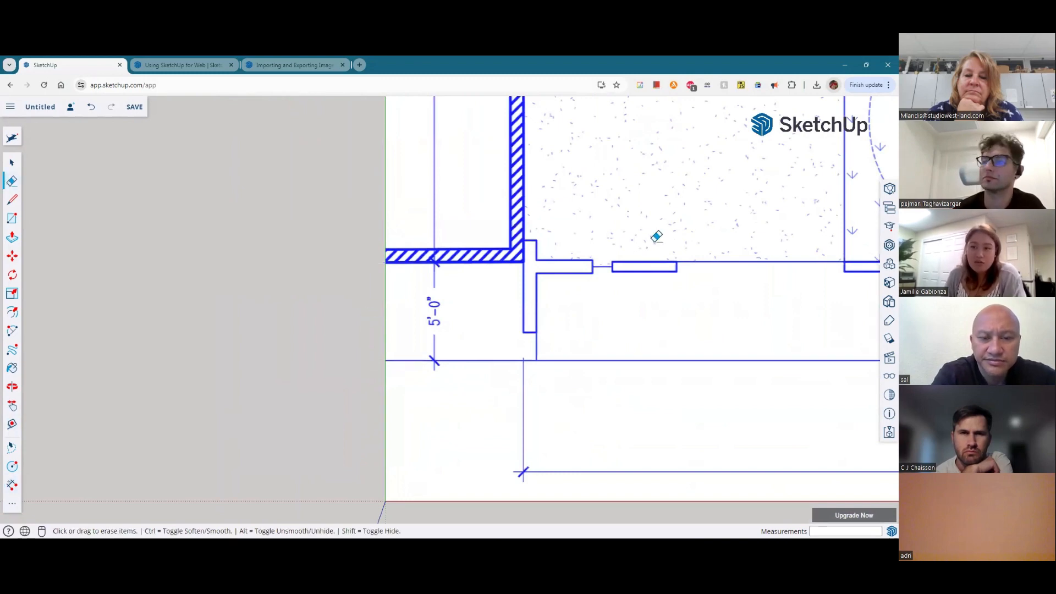
scroll(366, 401, down, 4)
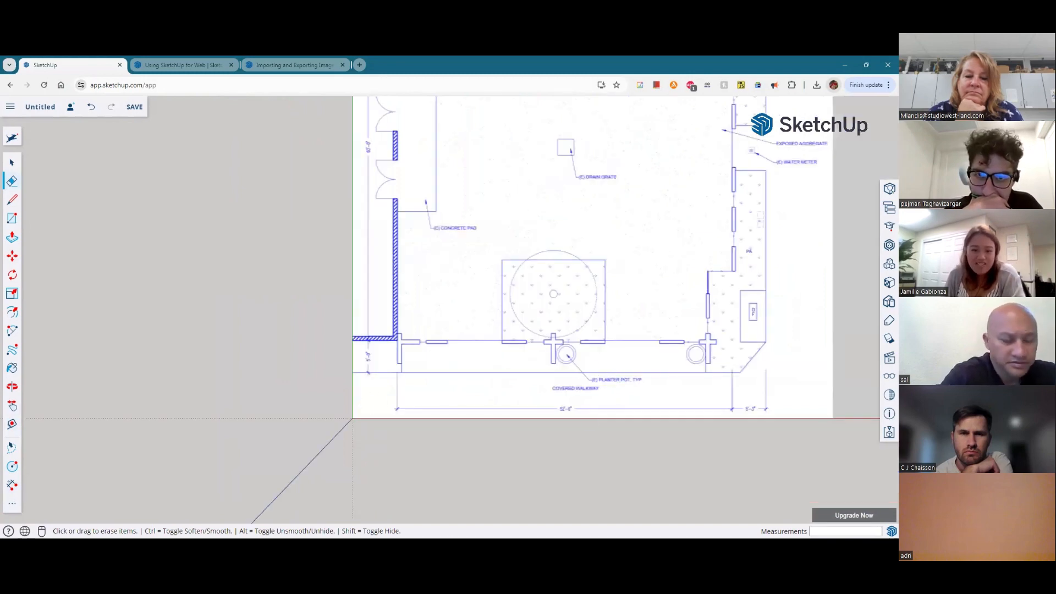
scroll(309, 346, down, 2)
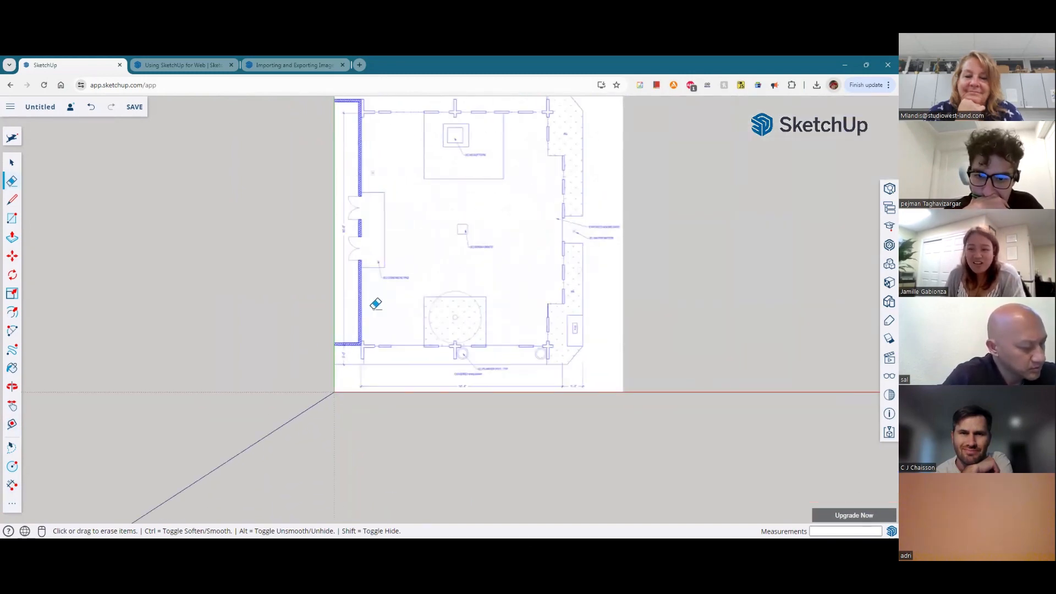
Step: Check the distance between the tick marks of the plan's 5'-0" dimension with Tape Measure, without placing a guide
scroll(372, 302, up, 2)
scroll(332, 365, up, 5)
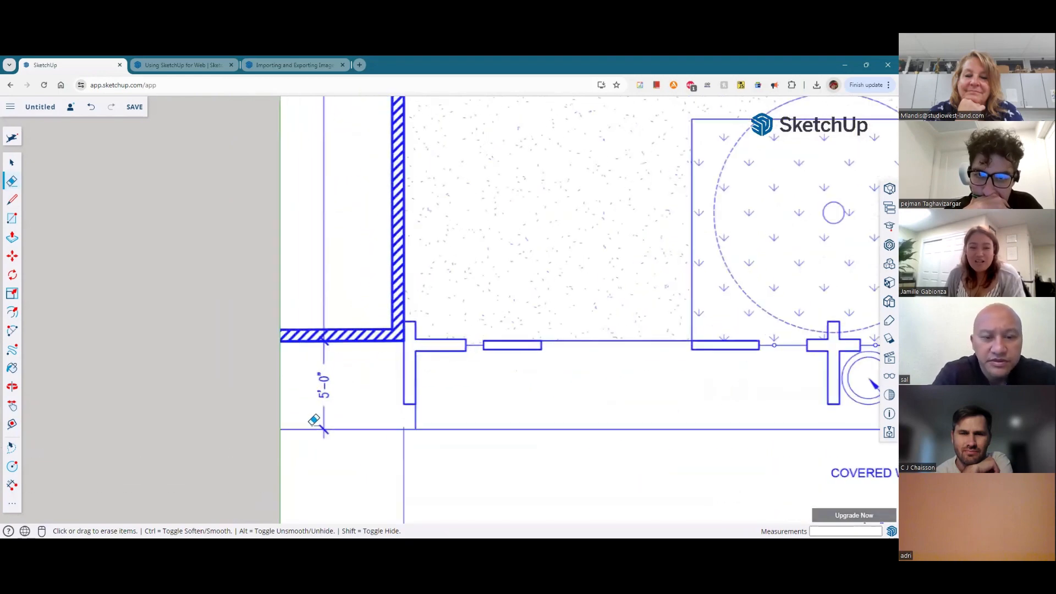
click(11, 424)
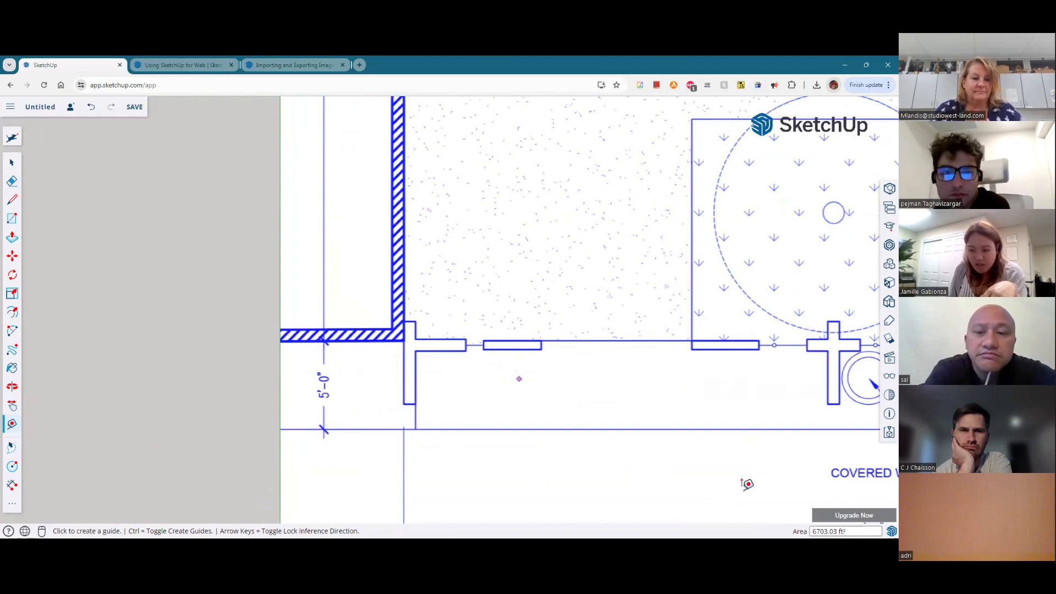
click(323, 341)
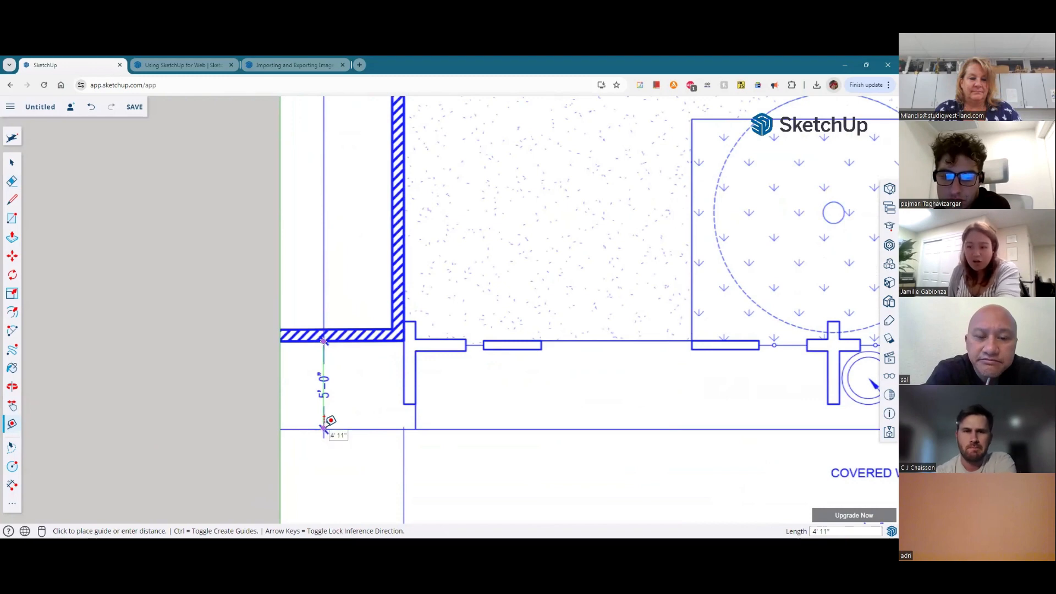
key(Escape)
scroll(270, 377, down, 3)
scroll(275, 375, down, 5)
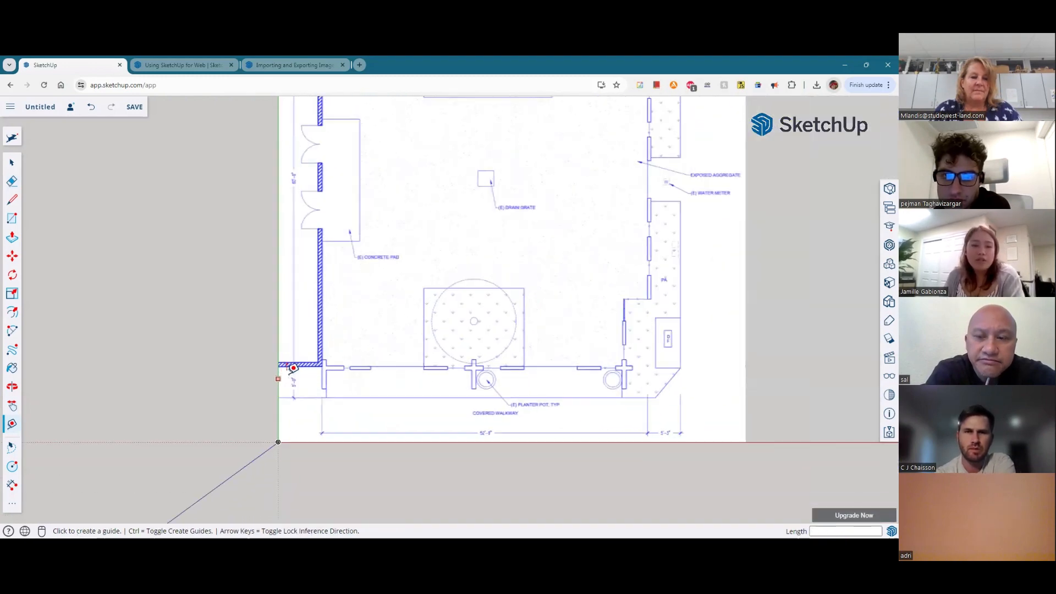
scroll(291, 364, up, 3)
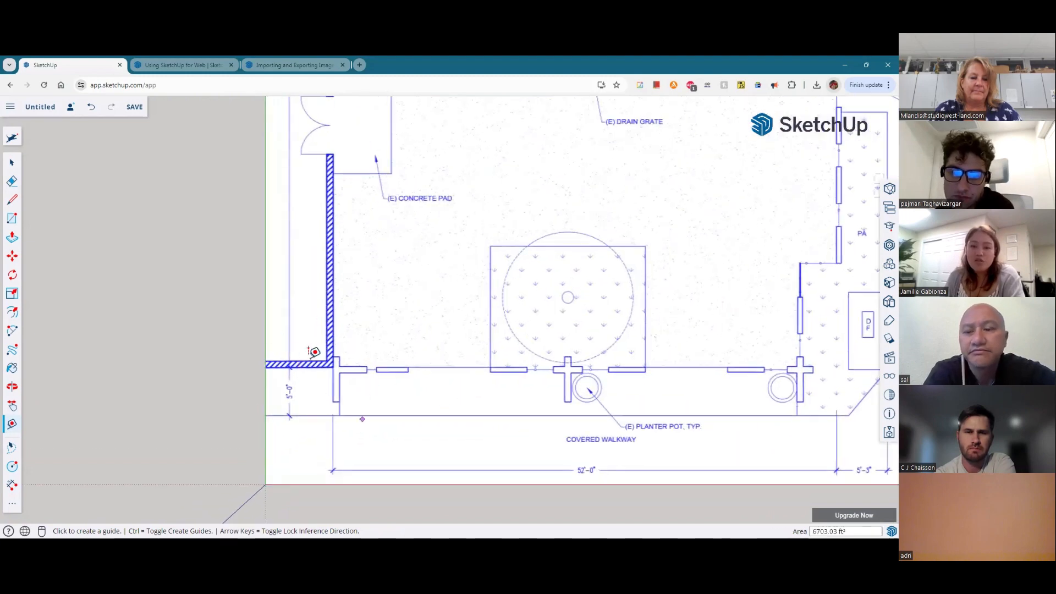
Step: Zoom in and out around the covered walkway and the 52'-0" and 5'-3" dimensions to examine the plan's lower part
click(12, 163)
scroll(378, 396, down, 4)
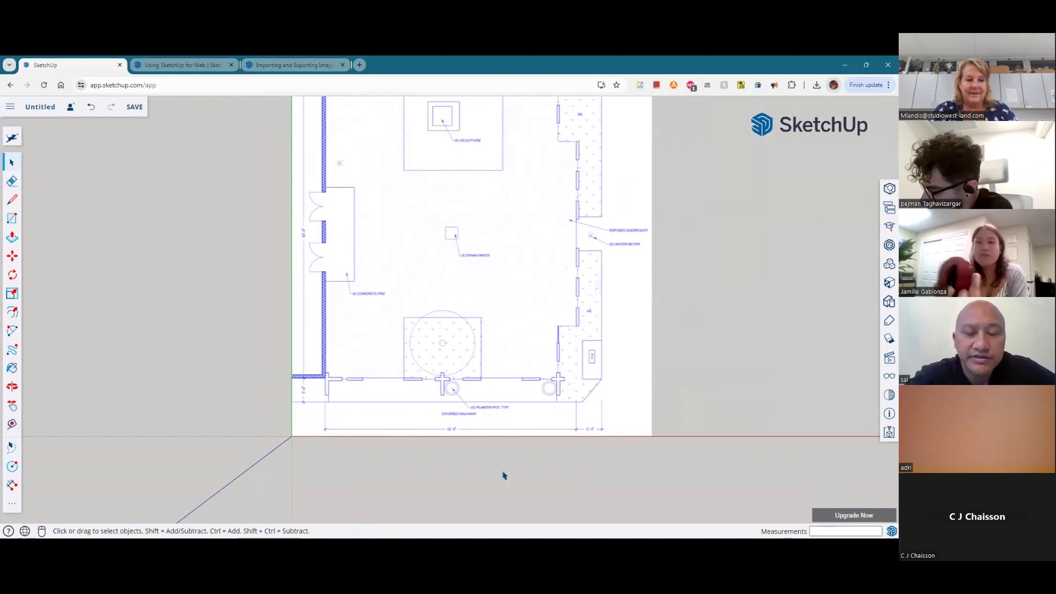
scroll(503, 475, up, 2)
scroll(504, 476, up, 3)
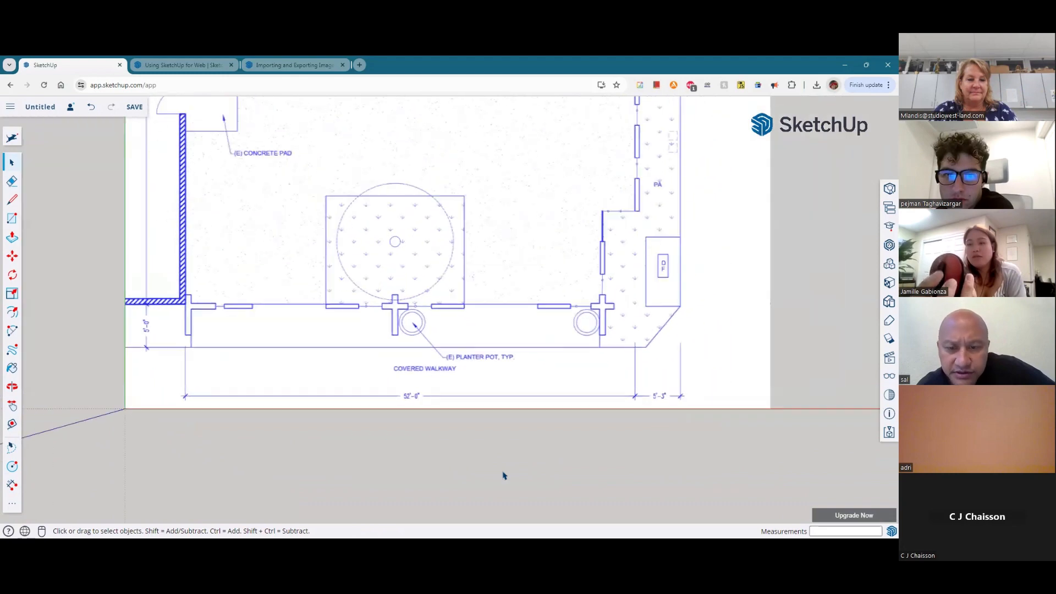
scroll(504, 476, down, 2)
scroll(503, 476, up, 6)
scroll(504, 475, down, 3)
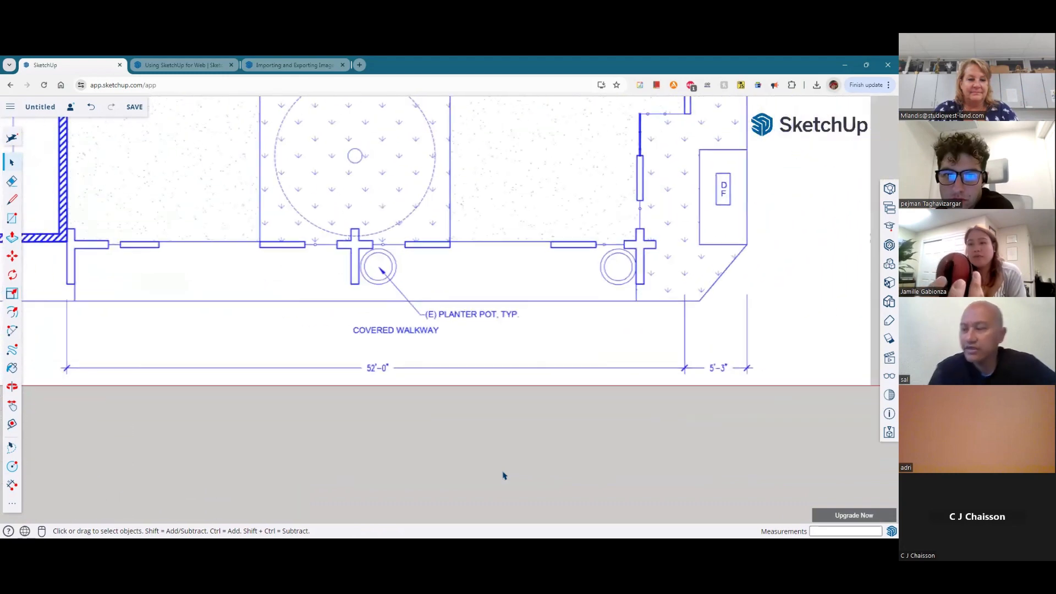
scroll(503, 476, down, 1)
scroll(504, 476, up, 1)
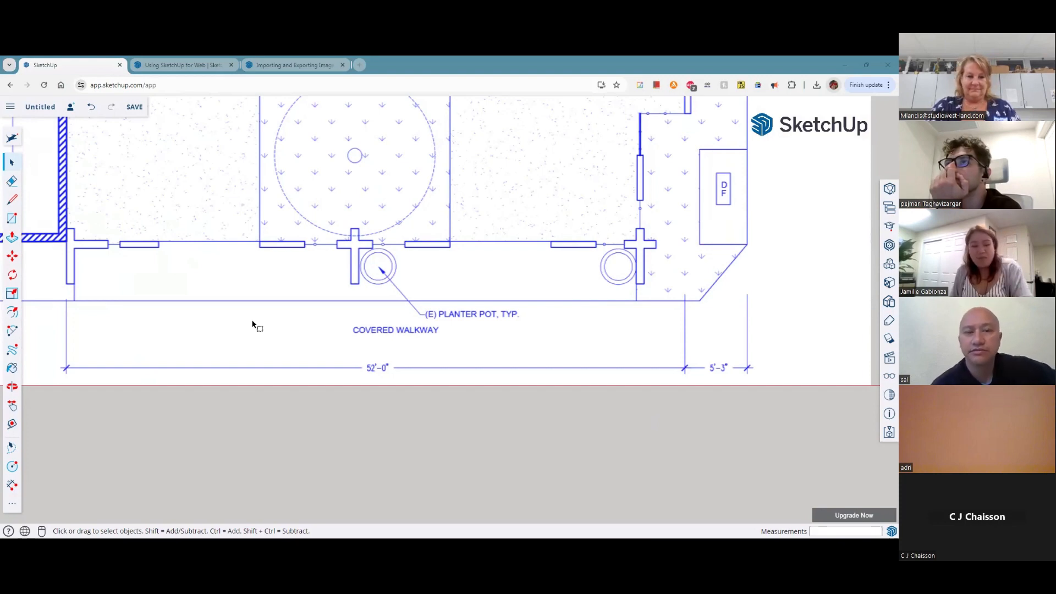
scroll(448, 295, down, 6)
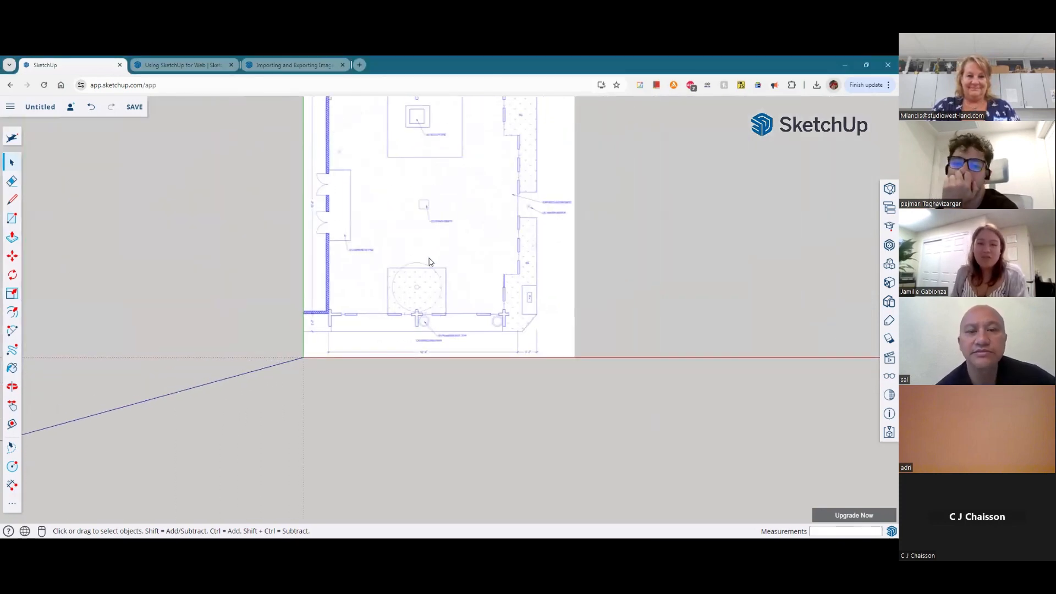
Step: Enlarge the area around the planted square and drain grate with the Zoom tool, and return to Select
key(z)
scroll(410, 256, up, 5)
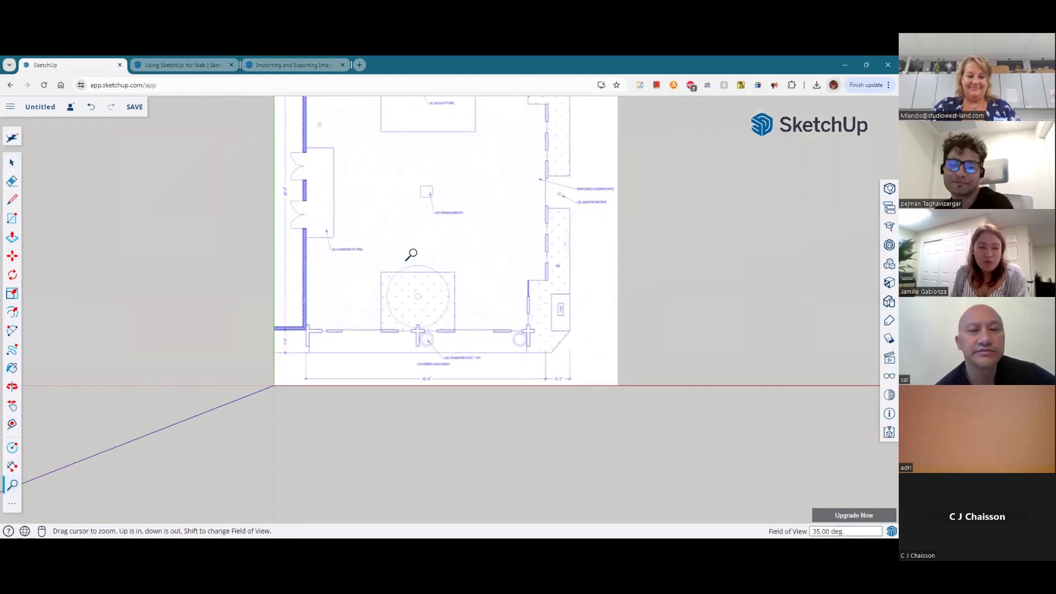
mouse_move(304, 236)
mouse_down()
mouse_move(472, 368)
mouse_move(255, 146)
mouse_move(449, 327)
mouse_up()
mouse_move(361, 250)
mouse_down()
mouse_move(503, 434)
mouse_move(271, 88)
mouse_move(341, 287)
mouse_up()
key(space)
scroll(302, 306, up, 1)
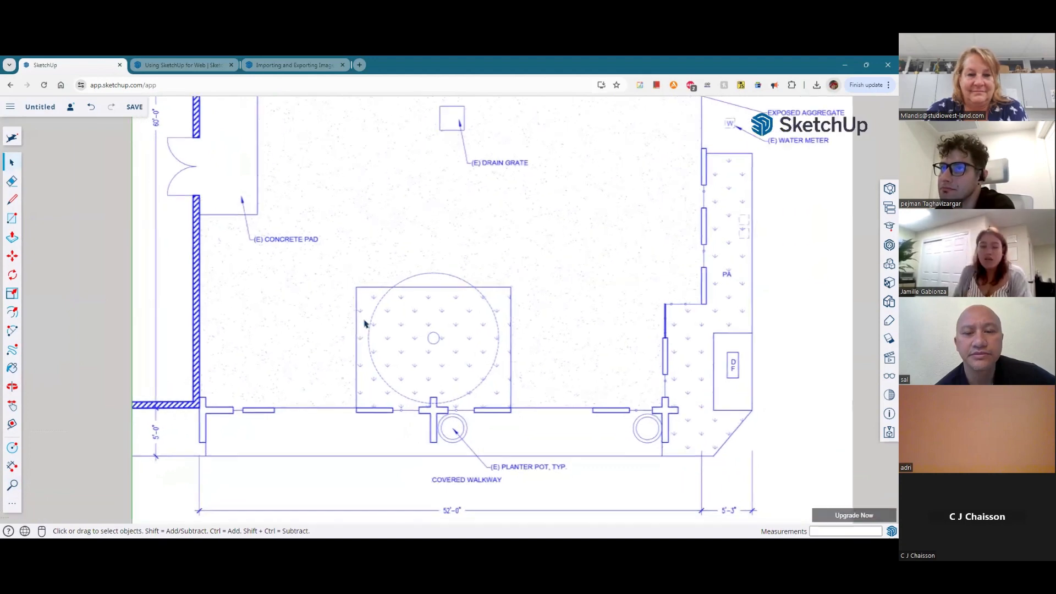
Step: Orbit from the top view to an angled perspective and examine the whole plan image against the axes
middle_drag(360, 332, 320, 308)
middle_drag(341, 163, 345, 131)
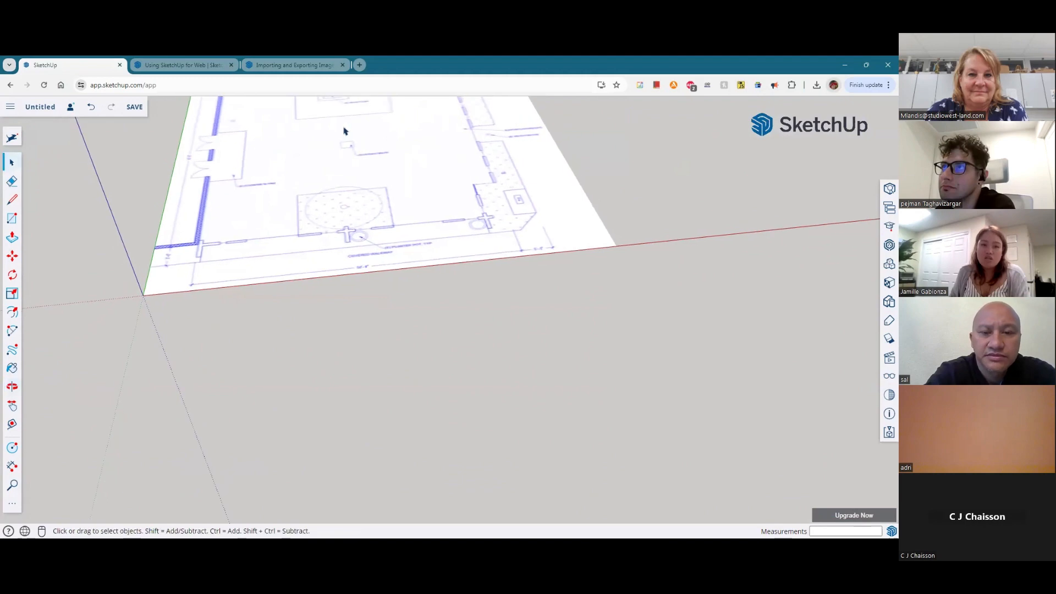
scroll(345, 131, down, 1)
scroll(345, 131, up, 1)
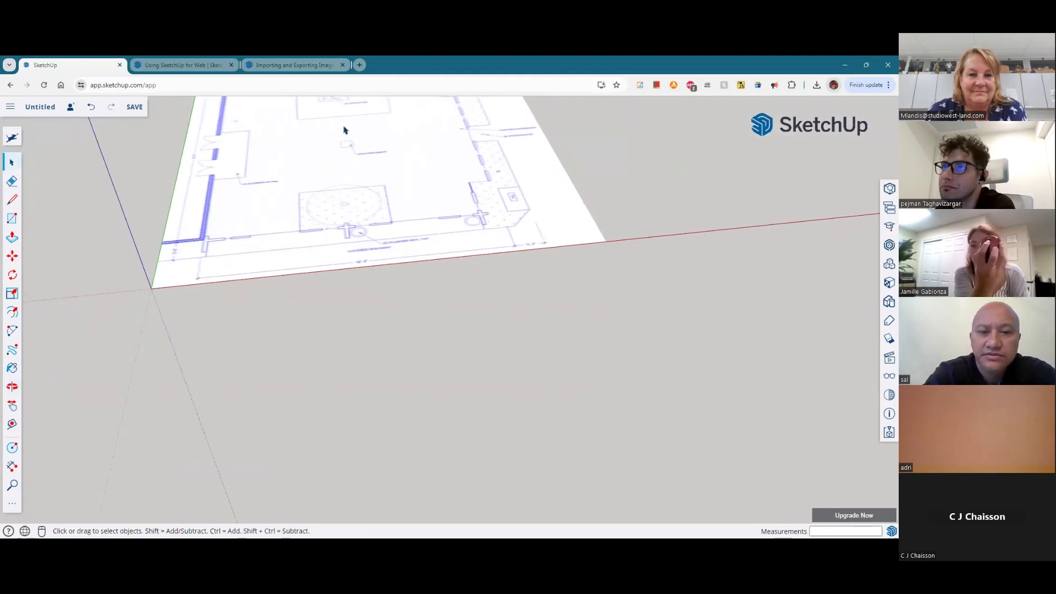
middle_drag(345, 130, 497, 312)
scroll(450, 205, down, 1)
scroll(446, 262, up, 4)
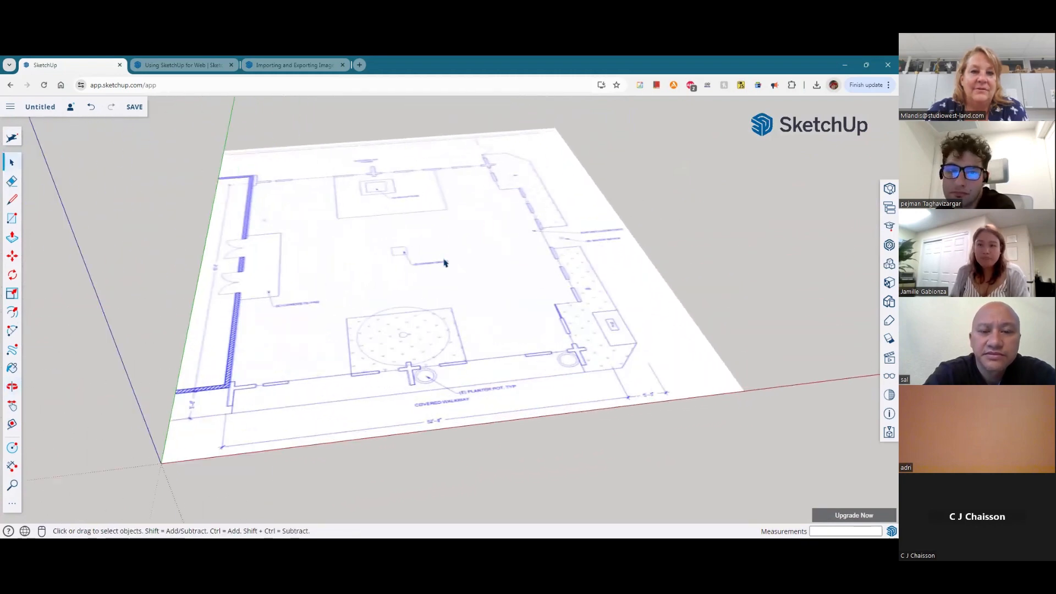
scroll(448, 263, down, 2)
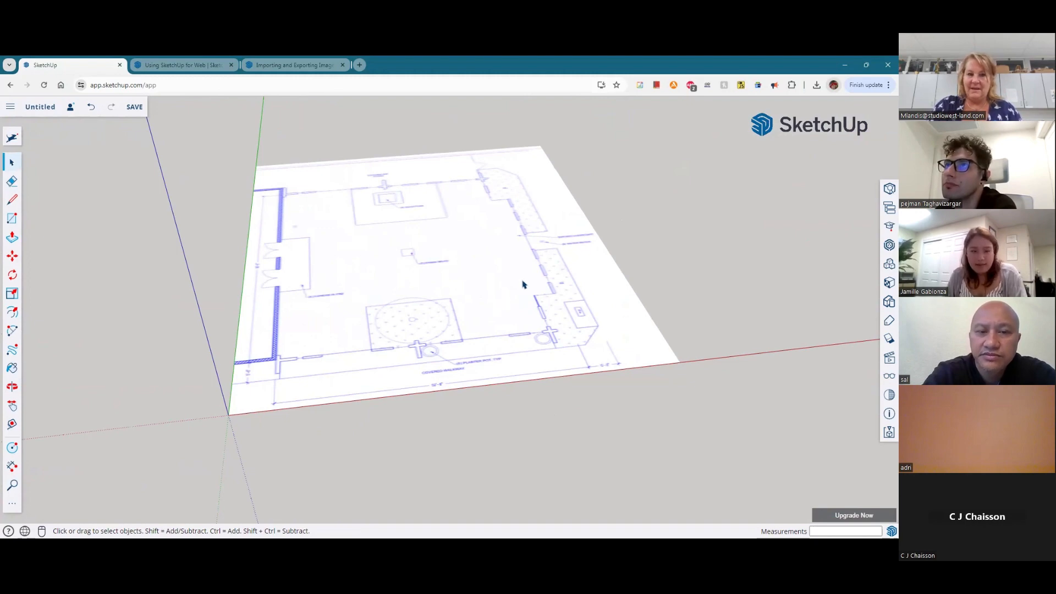
scroll(353, 336, down, 2)
scroll(353, 337, up, 4)
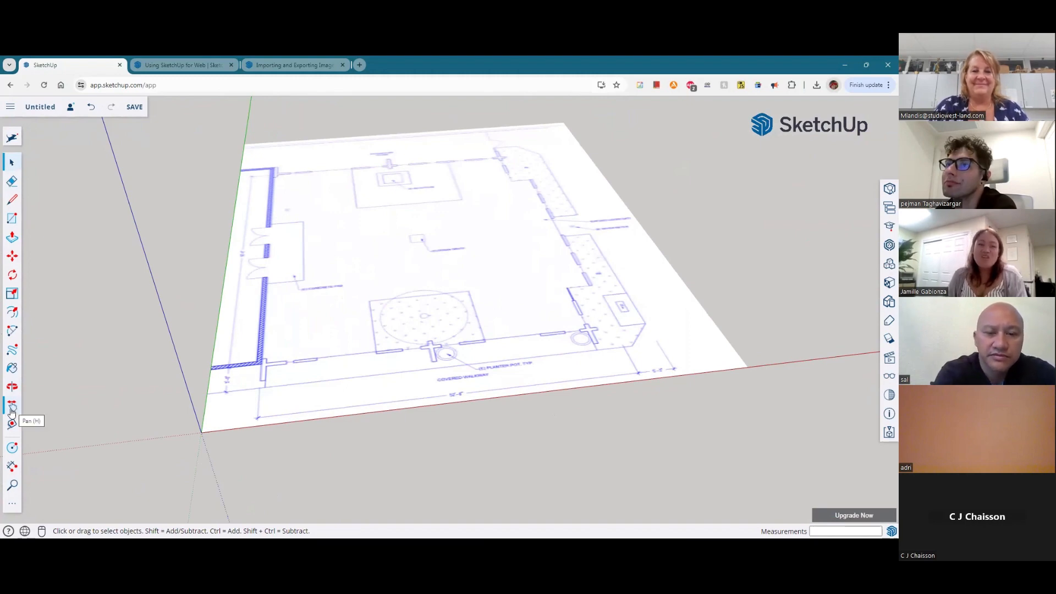
Step: Shift the view with the Pan tool and orbit to a steeper overview of the whole plan
click(11, 407)
drag(473, 329, 439, 373)
scroll(417, 370, down, 3)
middle_drag(416, 372, 337, 499)
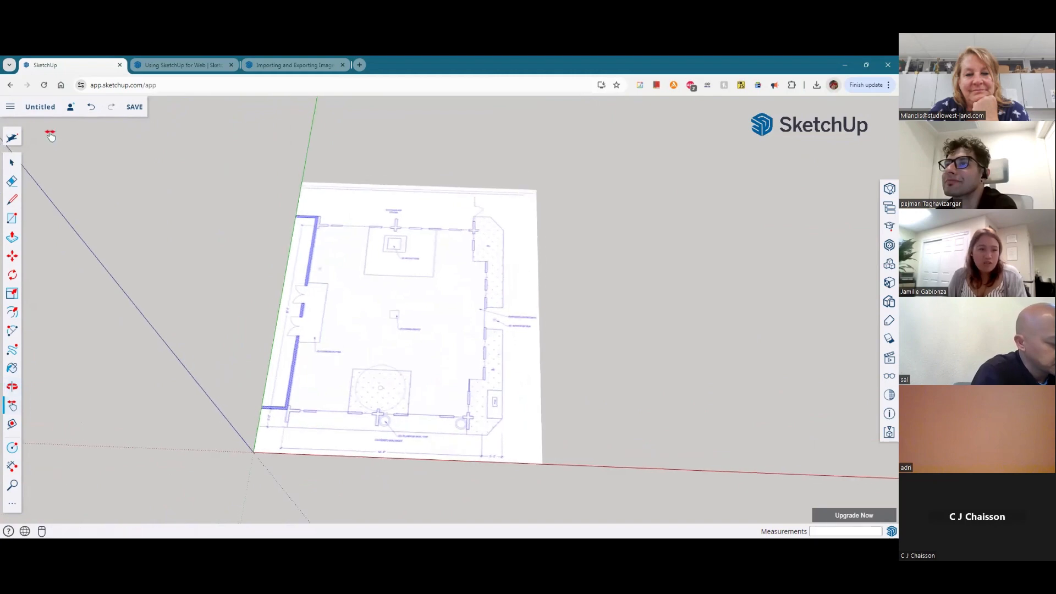
Step: Try a freestanding line about 13'-4" long beside the plan image and undo it
click(11, 184)
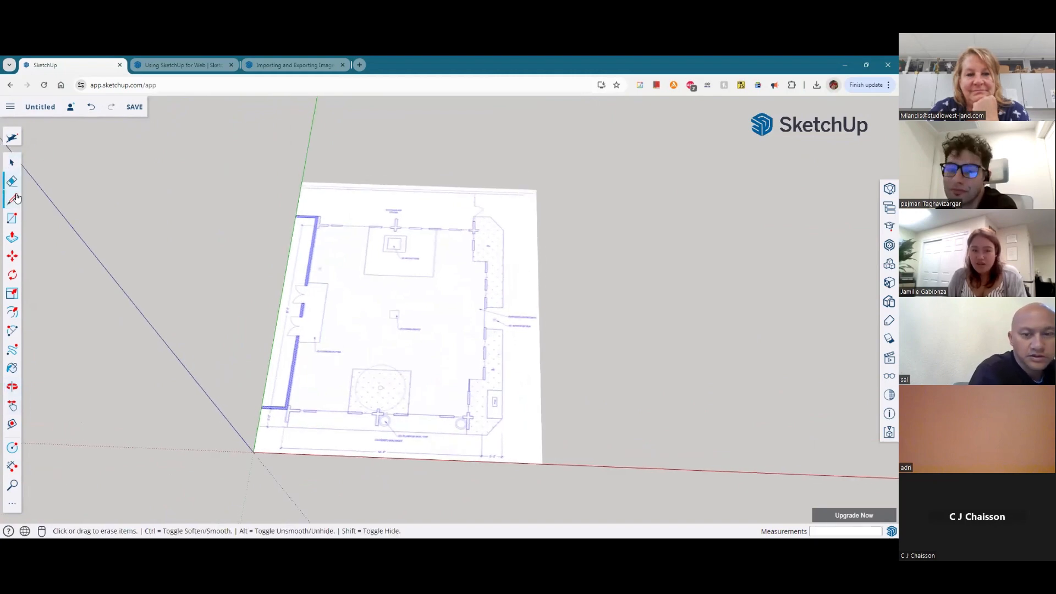
click(11, 201)
click(198, 197)
click(233, 211)
key(Escape)
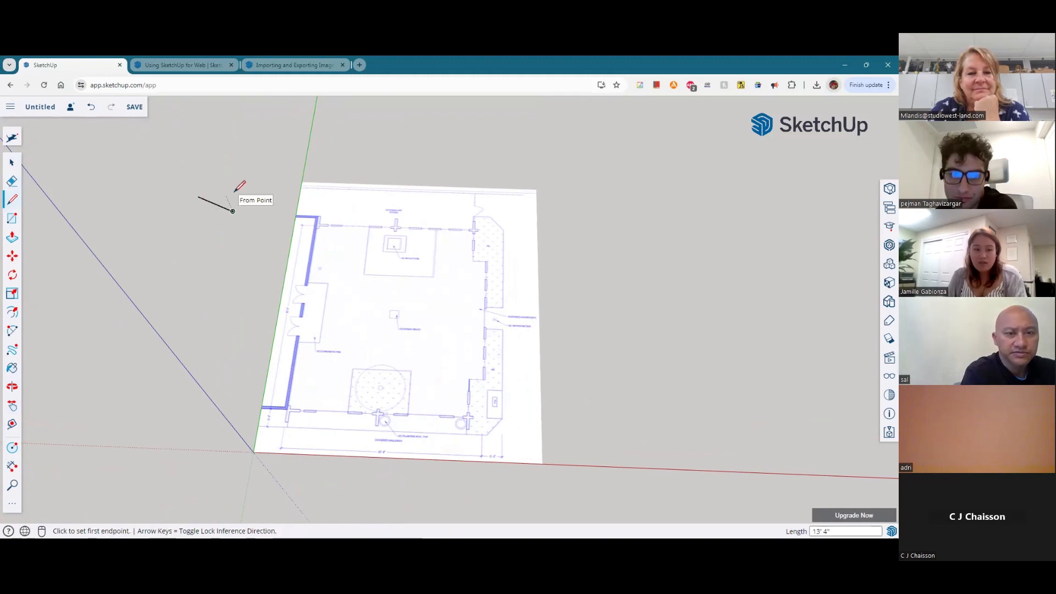
key(ctrl+z)
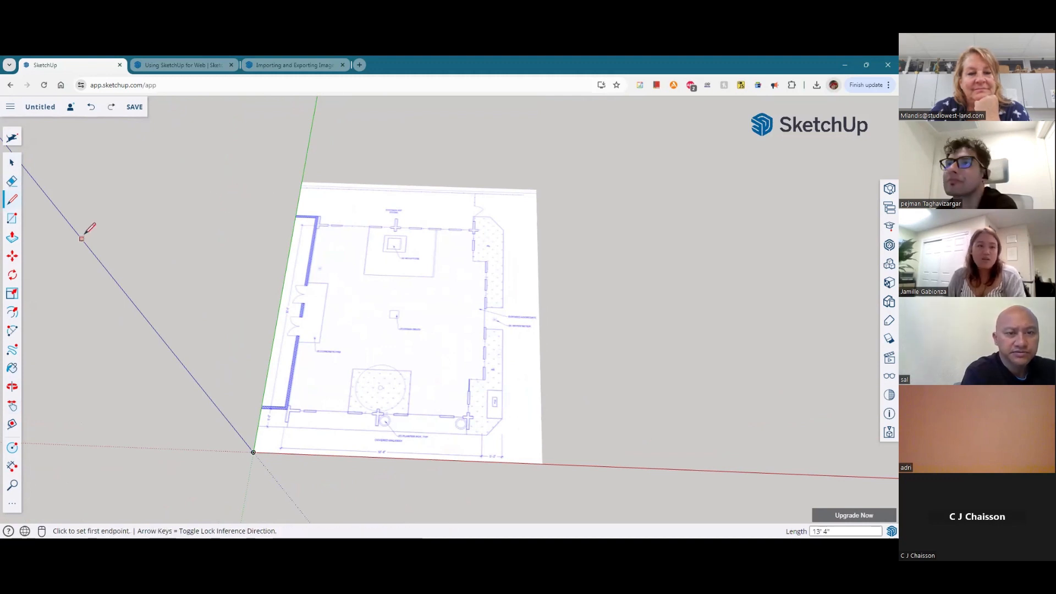
Step: Try rotating the plan image flat about the origin from the red axis, and bring it back to 0°
click(12, 257)
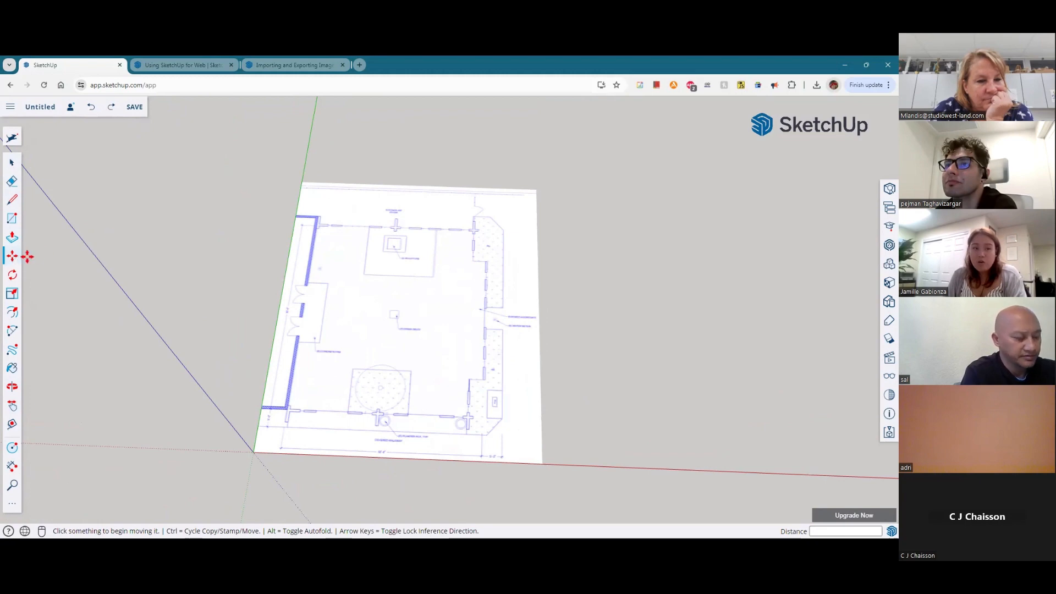
click(9, 164)
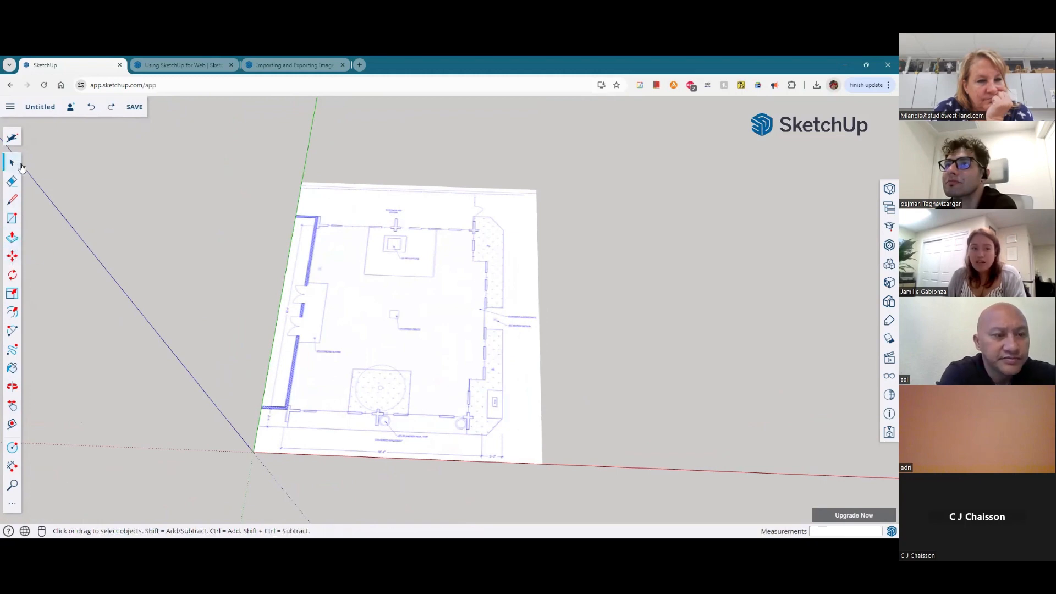
click(12, 256)
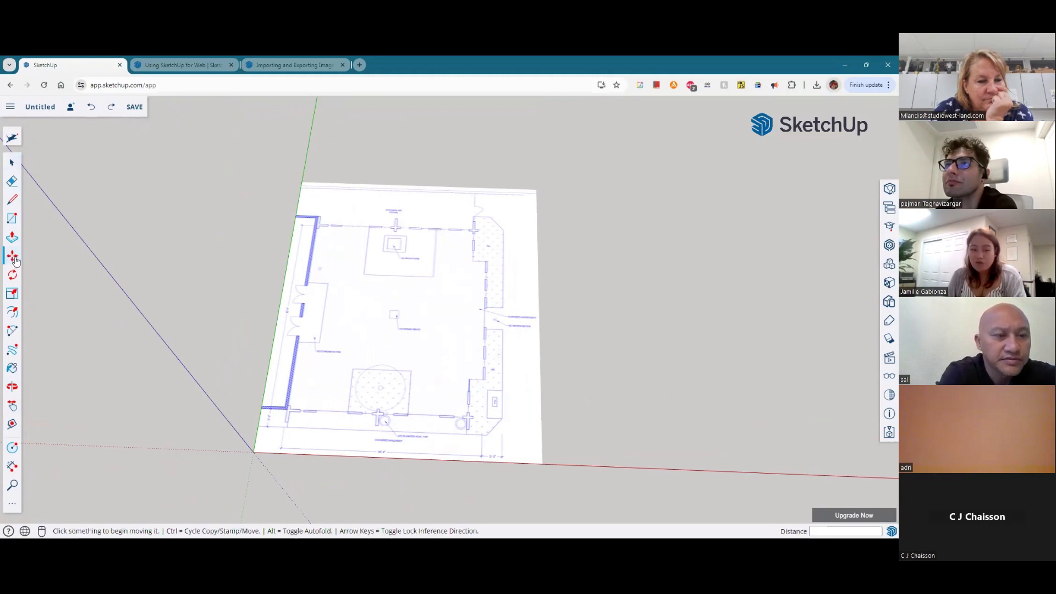
click(12, 275)
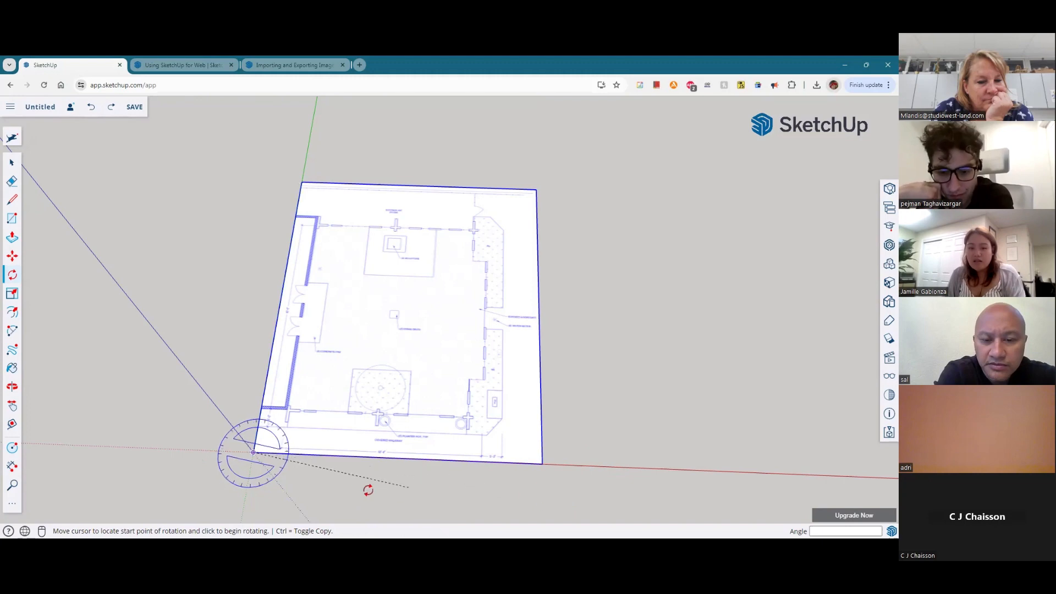
click(576, 464)
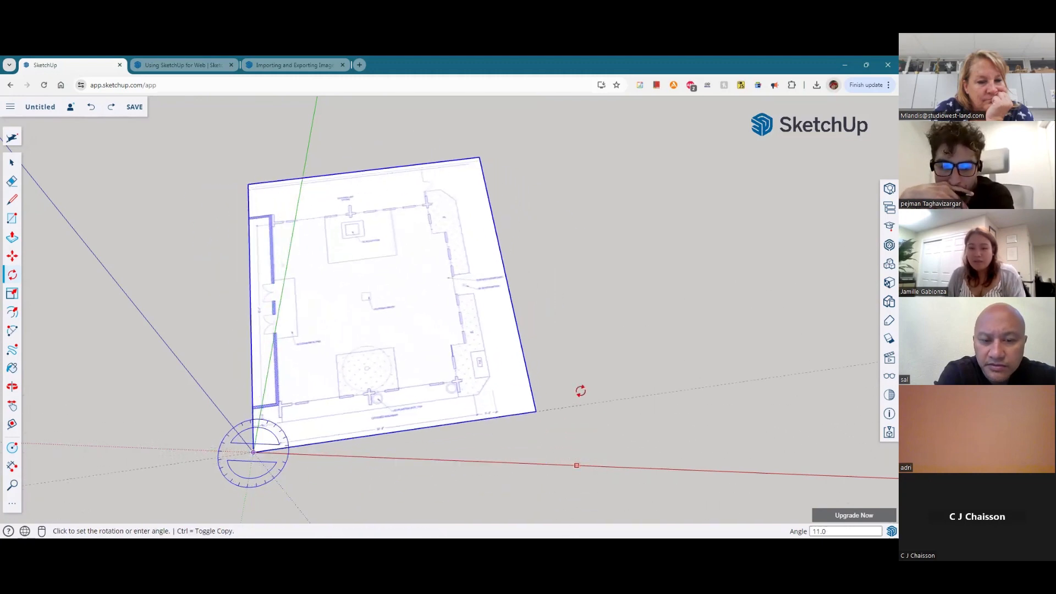
click(585, 464)
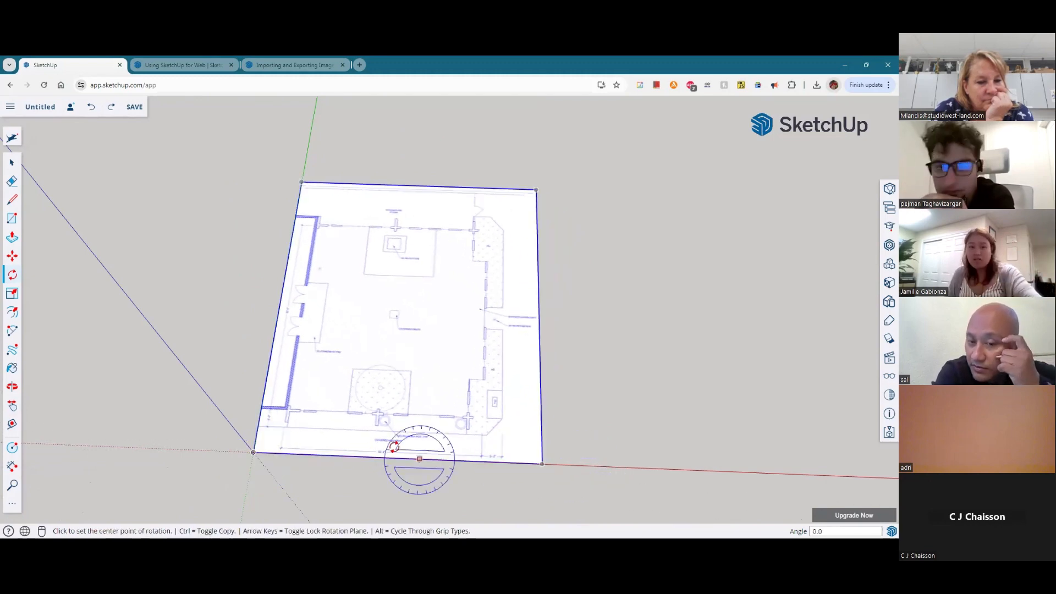
Step: Try rotating the plan image upright about the origin in the green-axis plane from a low view, and cancel the rotation
scroll(395, 448, down, 2)
middle_drag(394, 448, 459, 134)
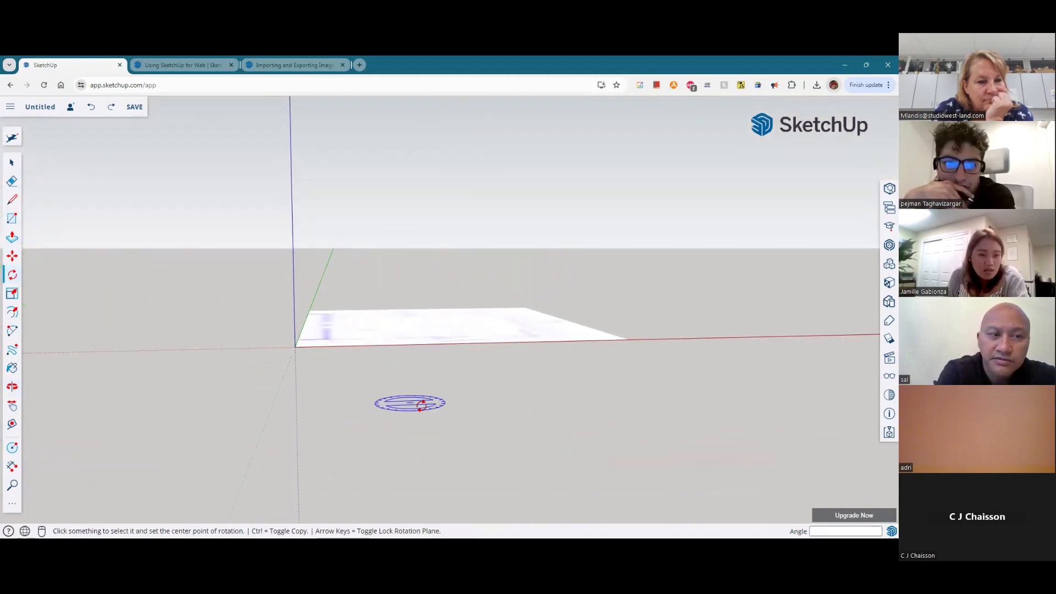
middle_drag(335, 313, 294, 198)
middle_drag(292, 243, 271, 366)
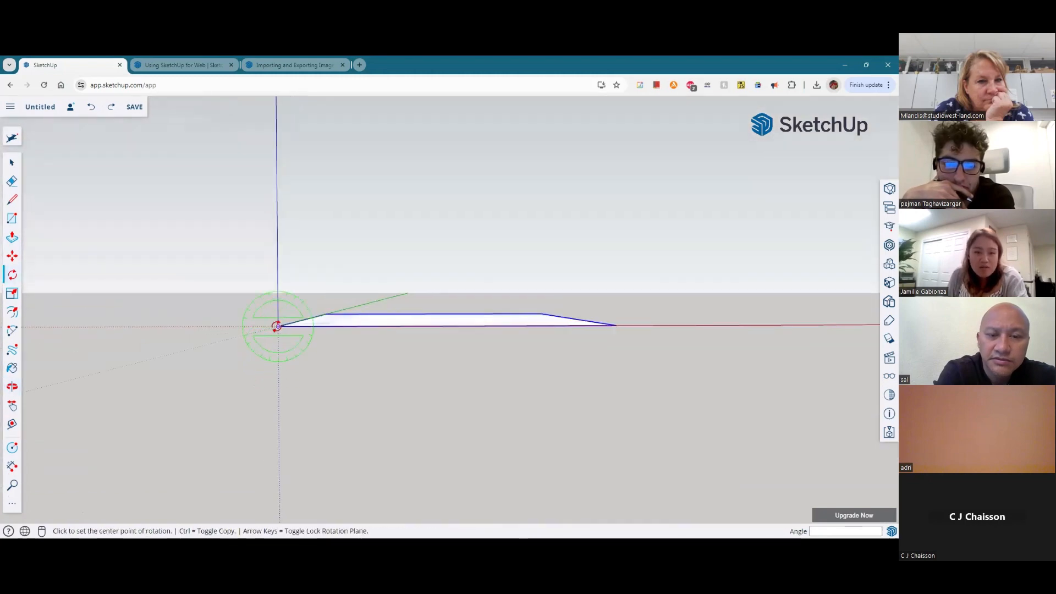
click(277, 327)
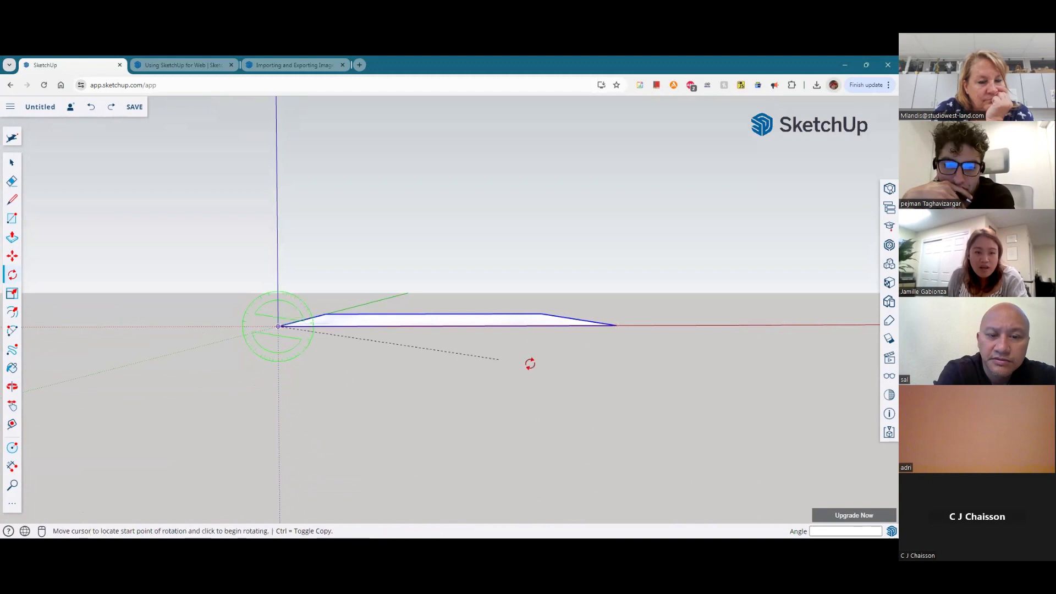
click(616, 326)
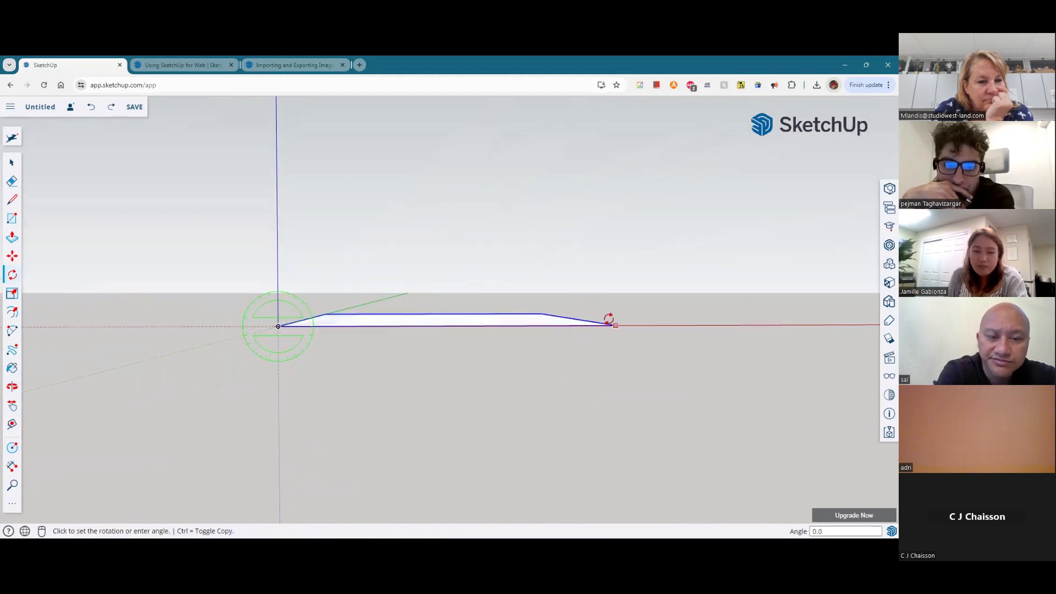
key(Escape)
middle_drag(355, 321, 337, 420)
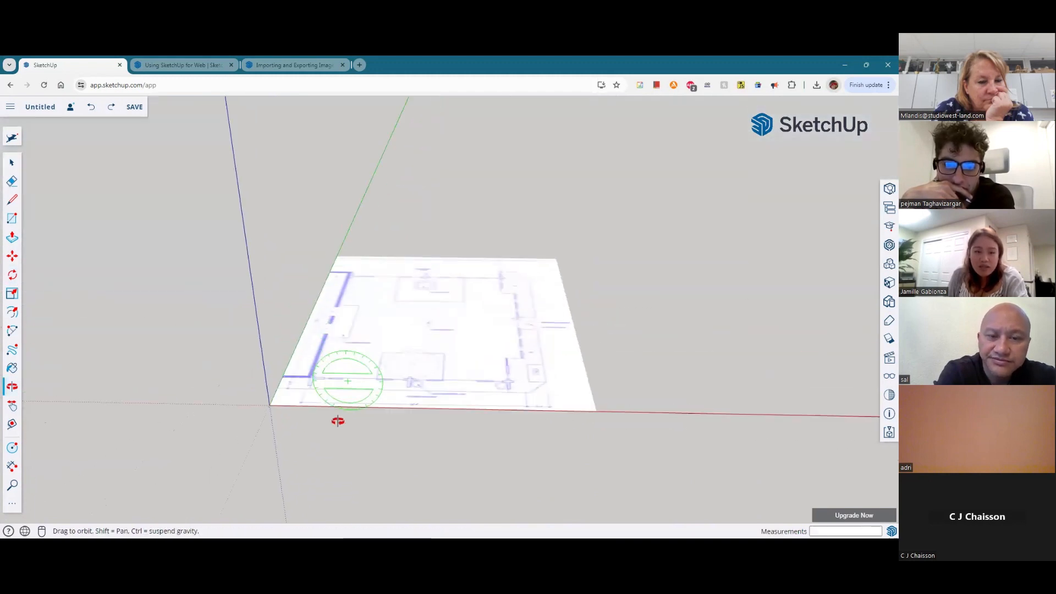
middle_drag(297, 344, 288, 471)
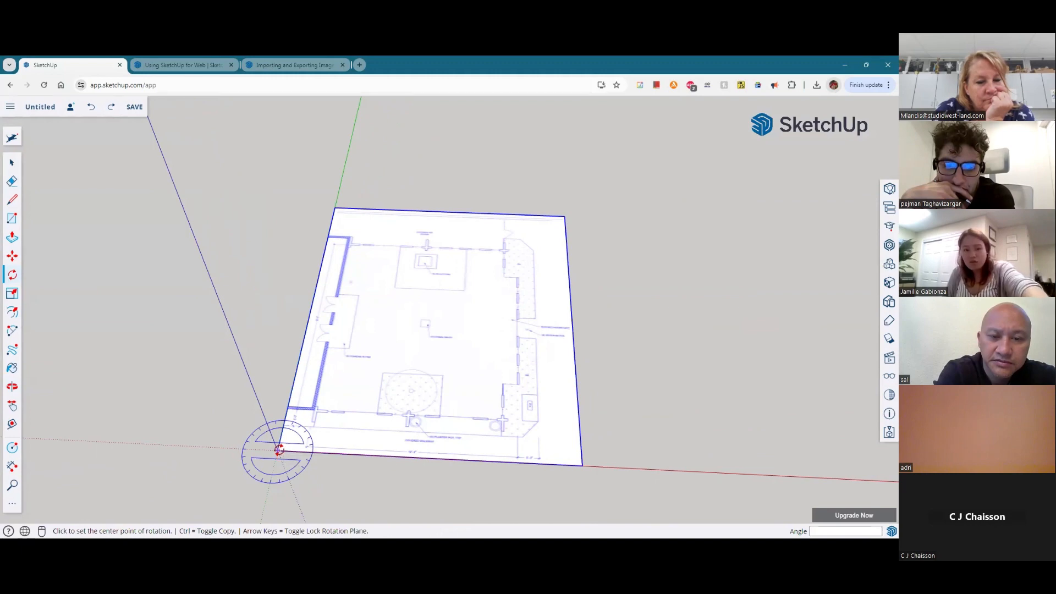
middle_drag(337, 469, 443, 252)
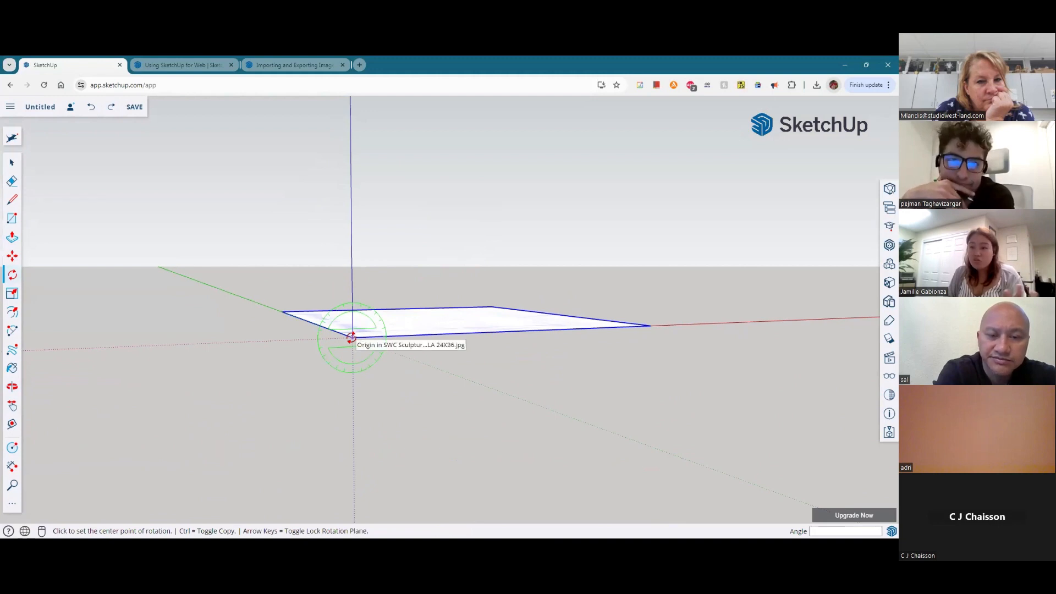
middle_drag(577, 330, 341, 473)
Step: Try scaling the plan image from its far corner grip, undo the scaling, and deselect the image
click(12, 293)
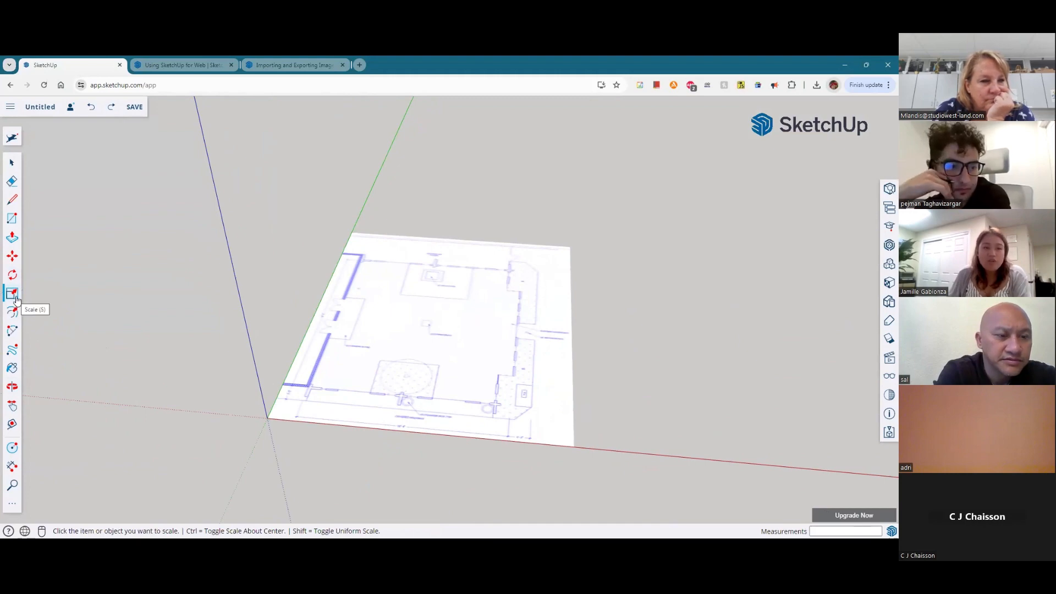
middle_drag(309, 372, 340, 434)
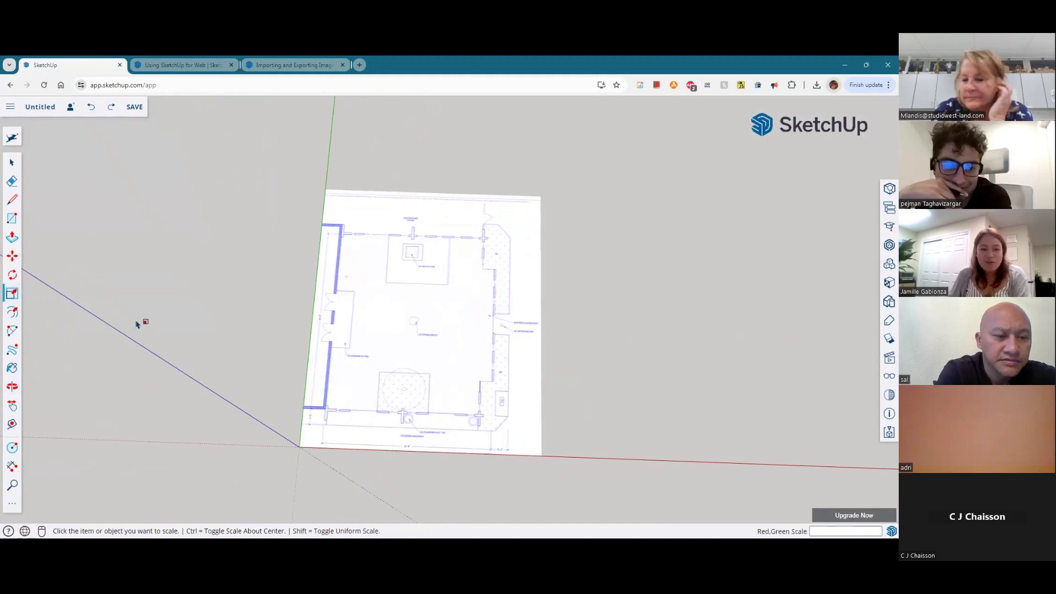
click(466, 322)
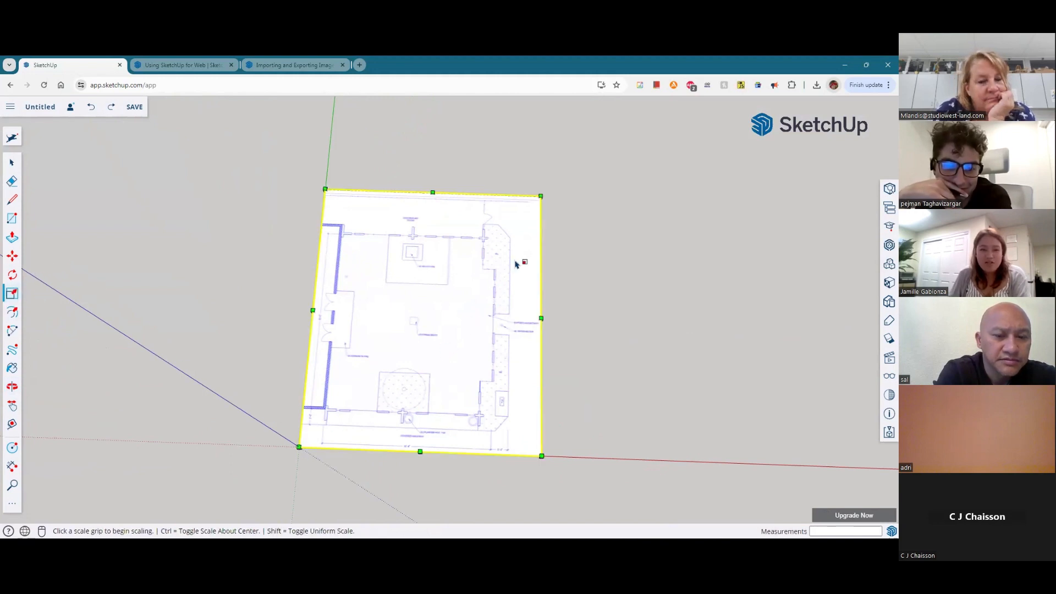
mouse_move(542, 196)
mouse_down()
mouse_move(521, 217)
mouse_move(553, 208)
mouse_up()
key(ctrl+z)
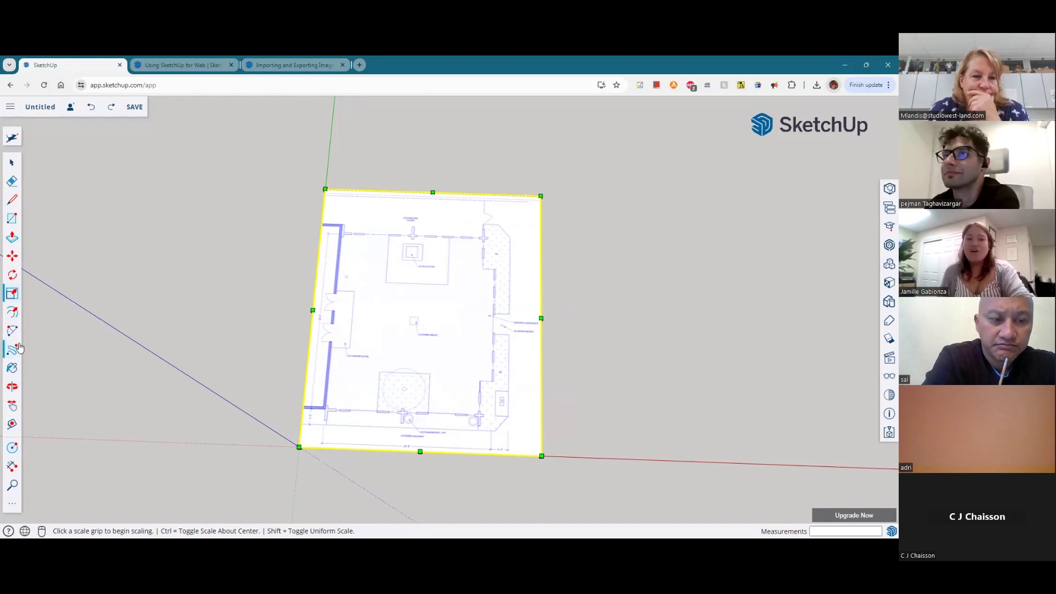
key(Escape)
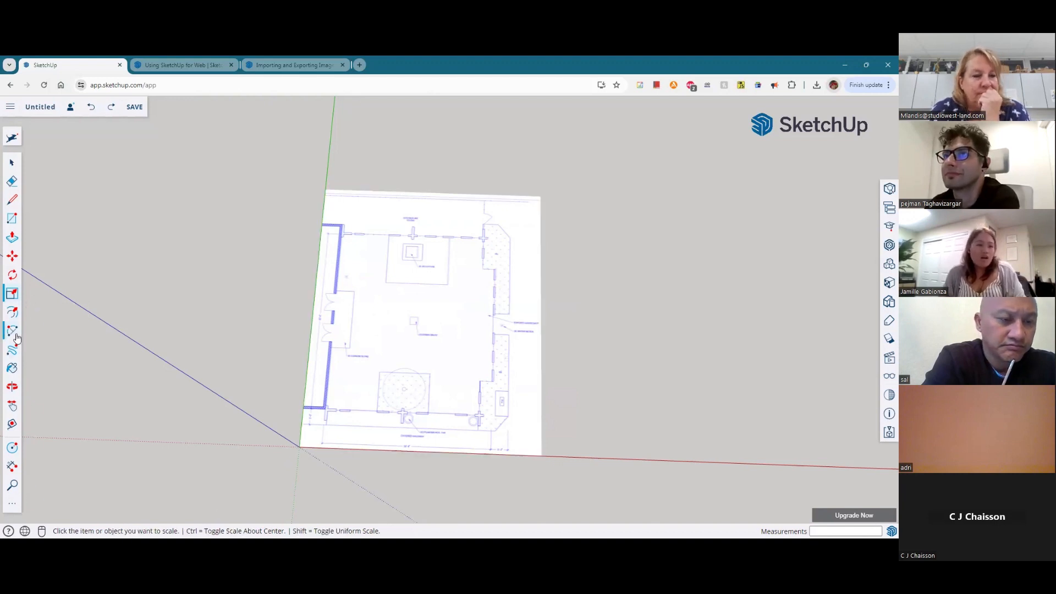
Step: Try a line across the opening between the two wall segments near the water meter, try Offset, and erase the line
click(17, 317)
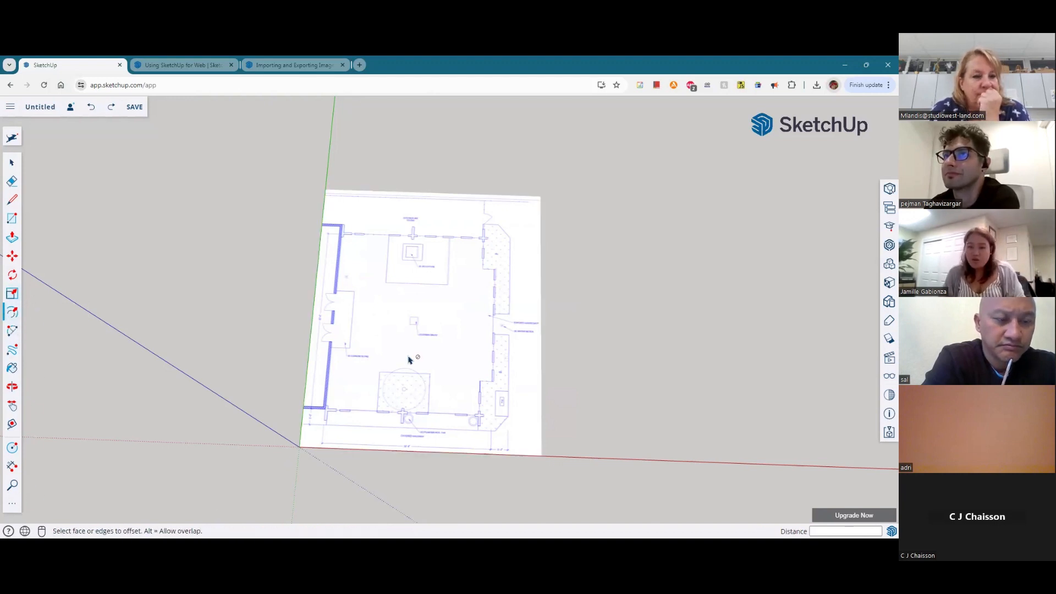
scroll(418, 370, up, 5)
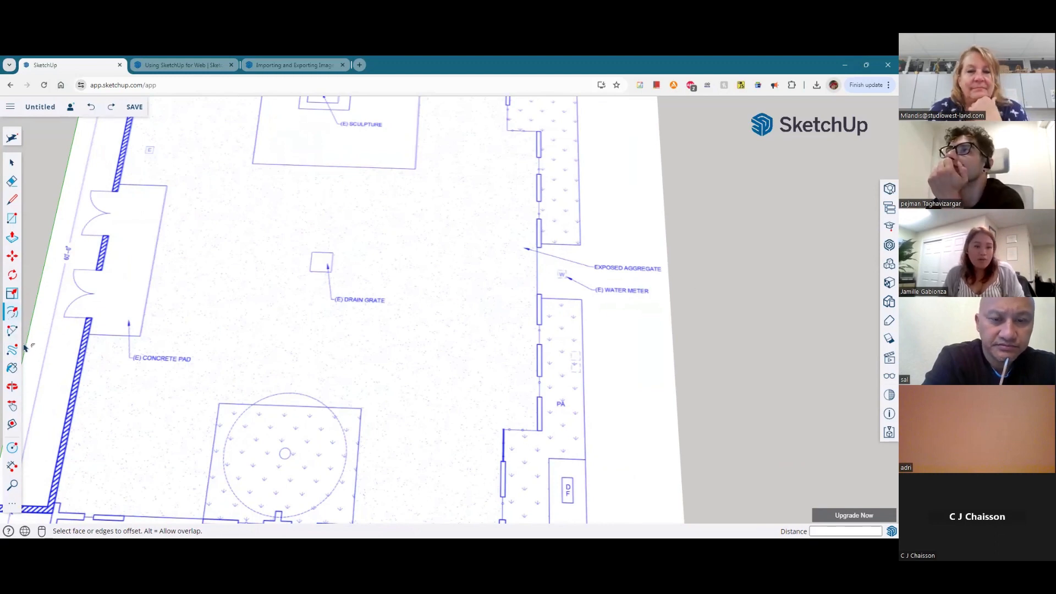
key(l)
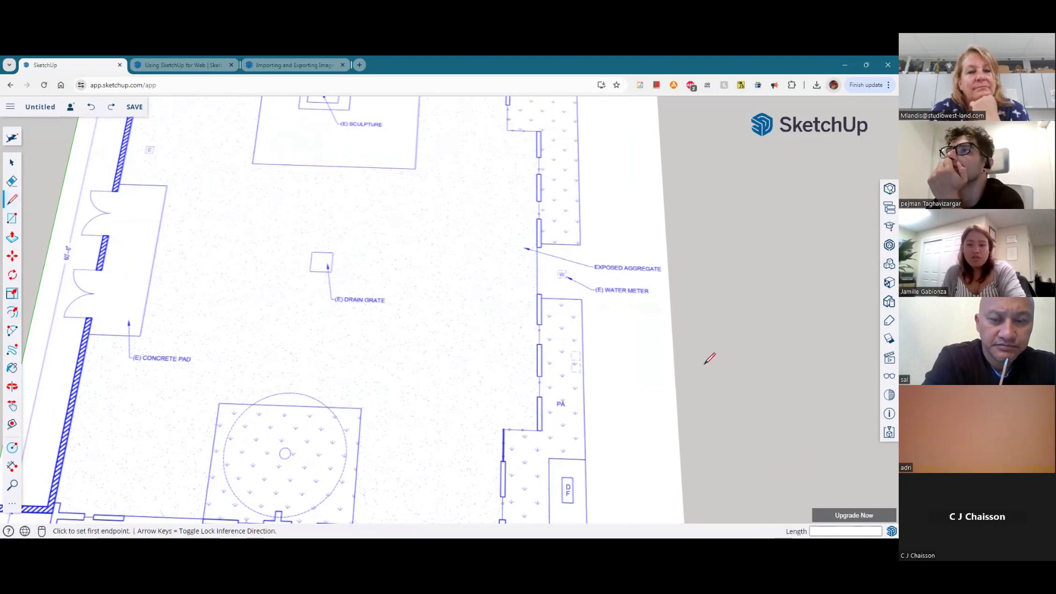
scroll(551, 244, up, 5)
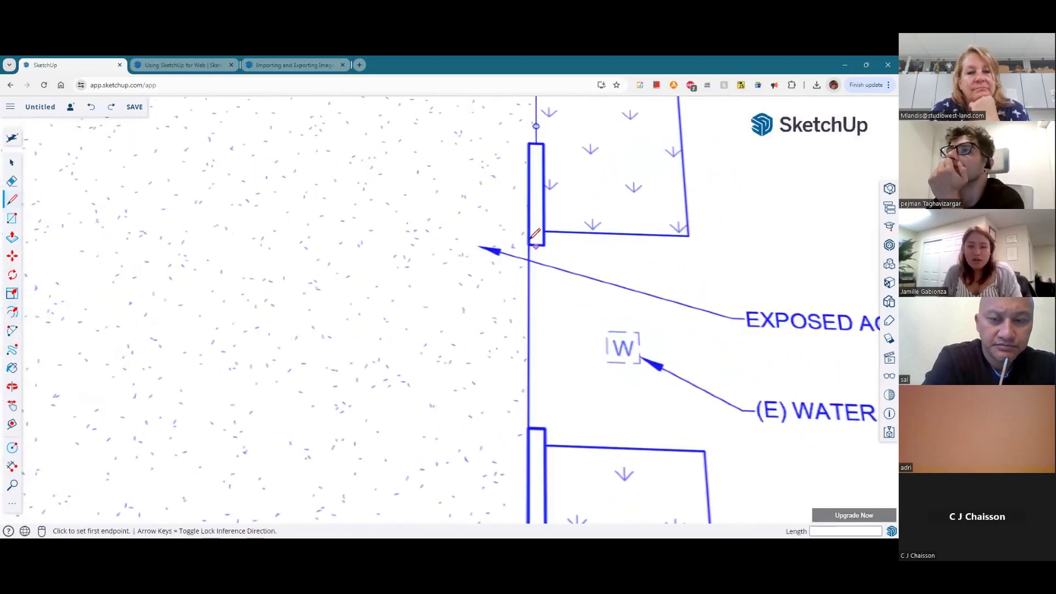
click(529, 244)
click(530, 428)
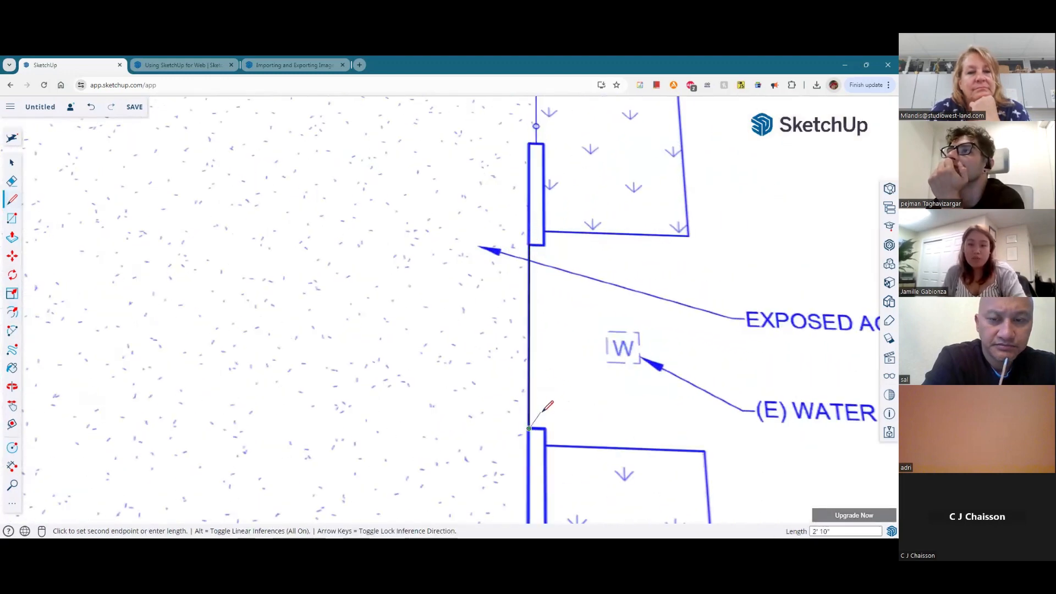
key(Escape)
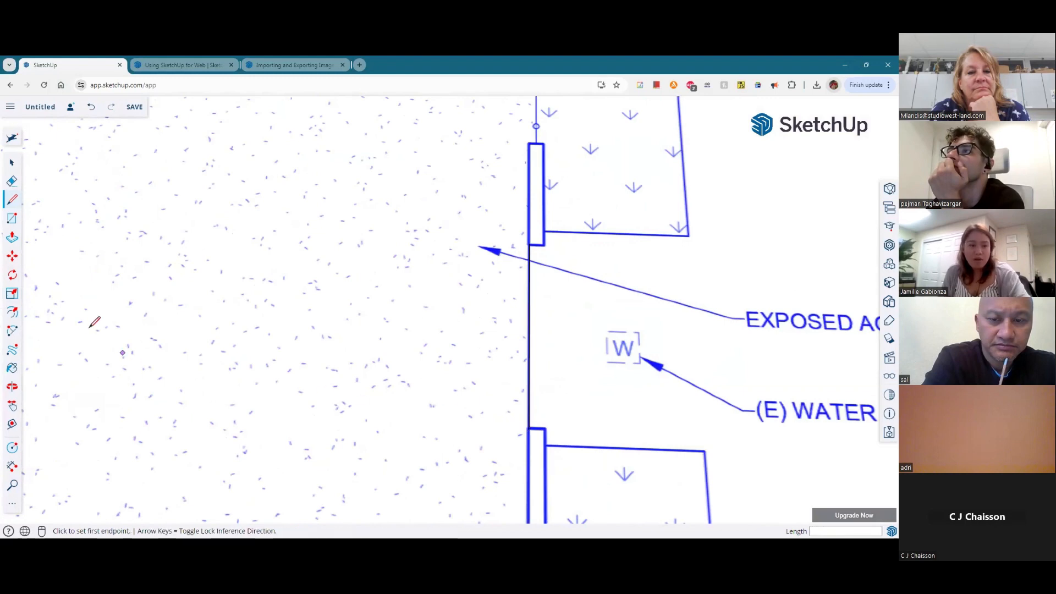
click(11, 314)
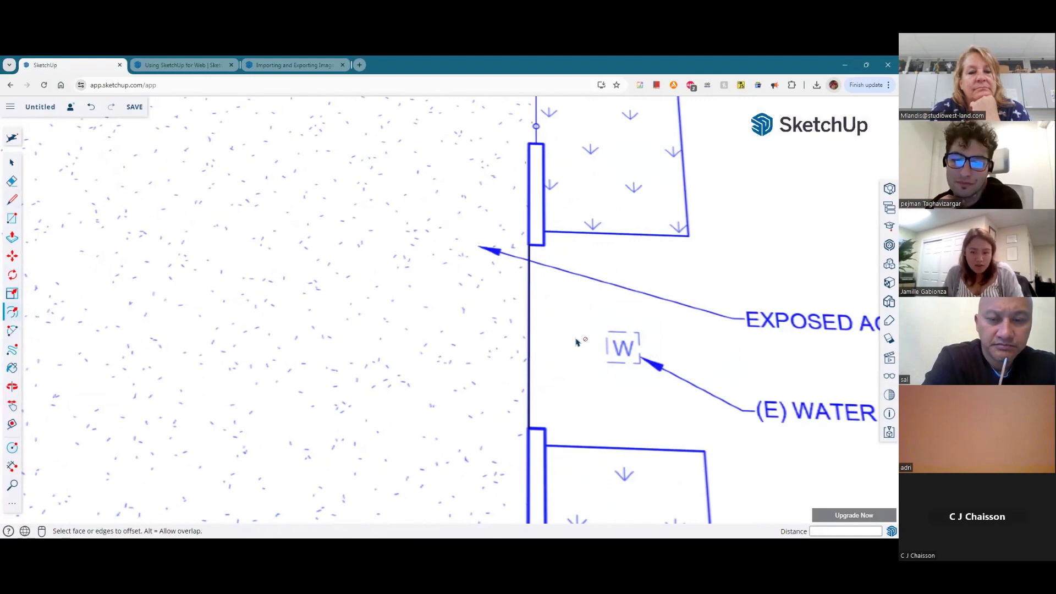
key(e)
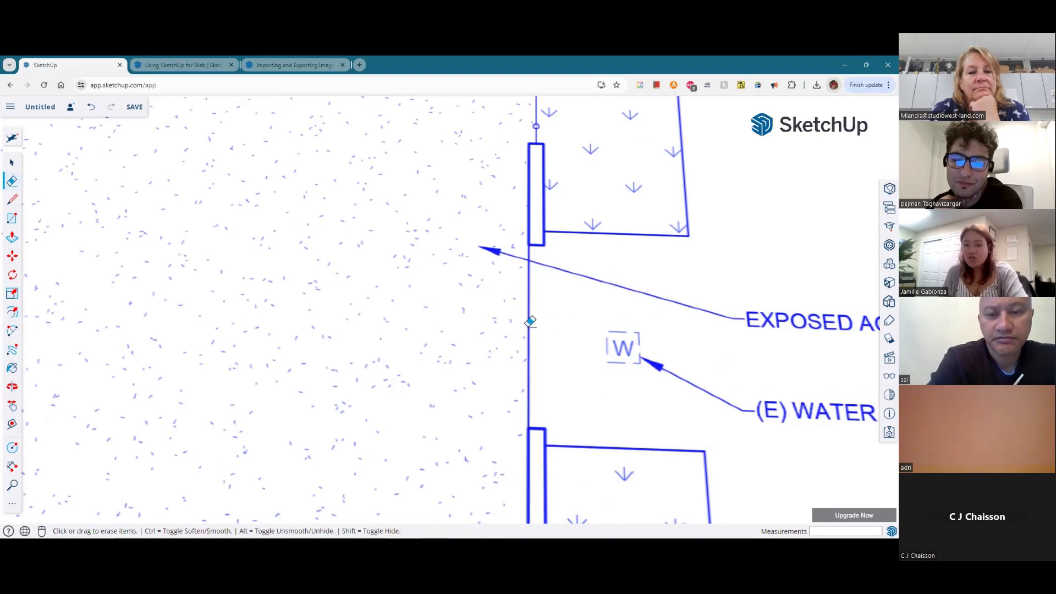
Step: Try a freehand S-shaped curve in the empty area beside the plan image and erase it
scroll(528, 227, down, 5)
key(shift)
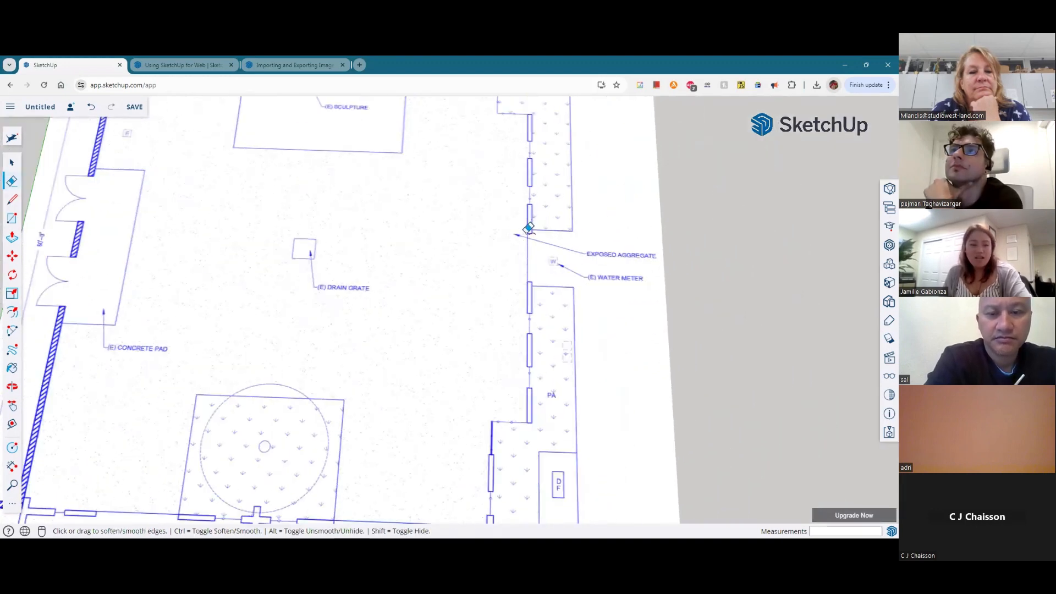
key(ctrl)
middle_drag(528, 227, 527, 259)
scroll(520, 282, down, 6)
scroll(550, 387, up, 5)
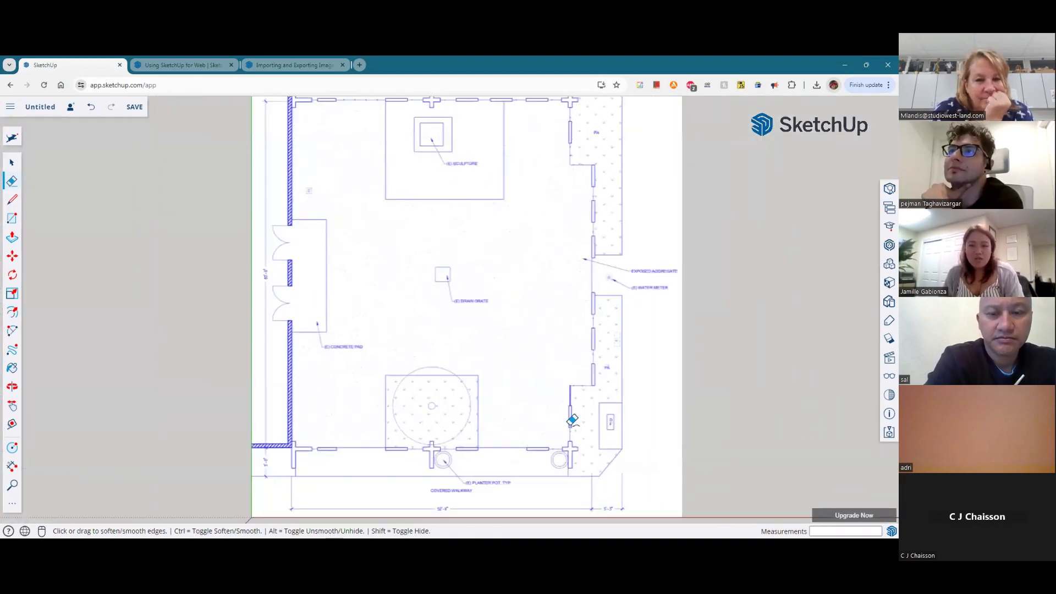
click(12, 352)
mouse_move(152, 251)
mouse_down()
mouse_move(135, 269)
mouse_move(130, 325)
mouse_up()
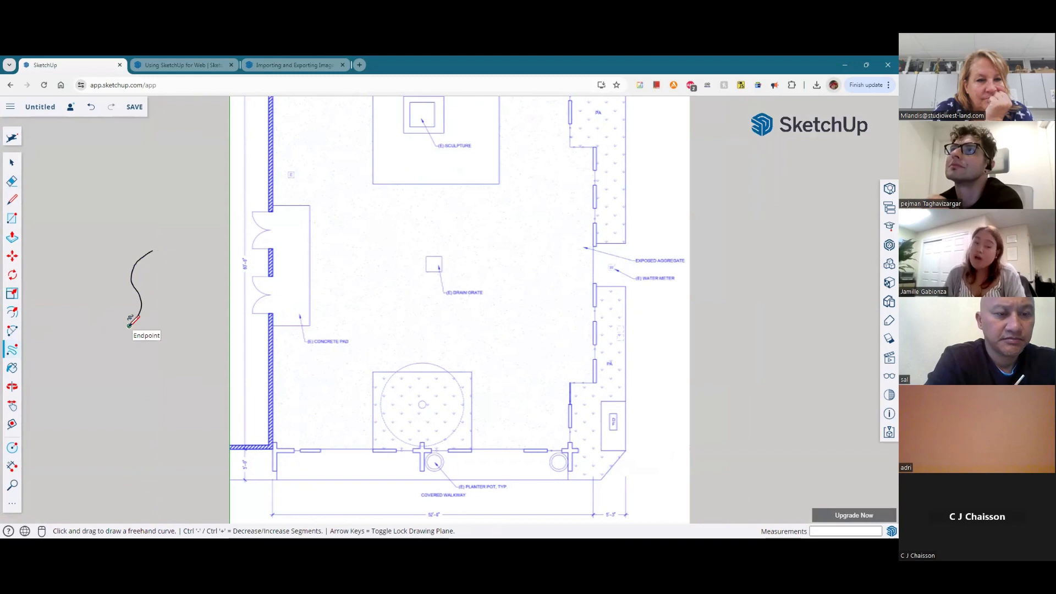
click(8, 183)
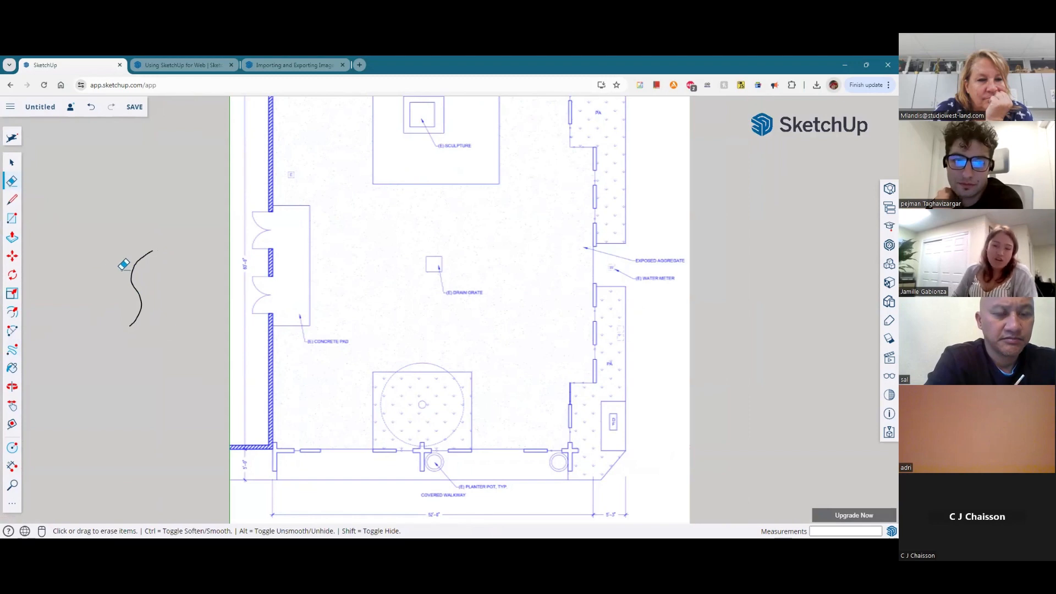
click(140, 294)
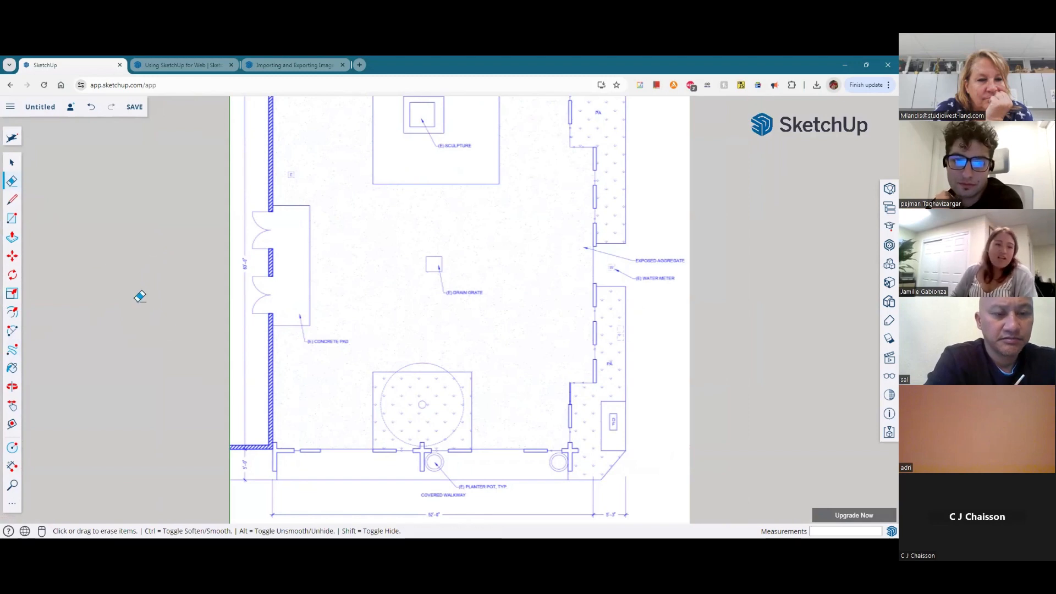
Step: Review the Paint, Orbit, Pan, Dimensions and Zoom tools and the list of additional tools
click(10, 371)
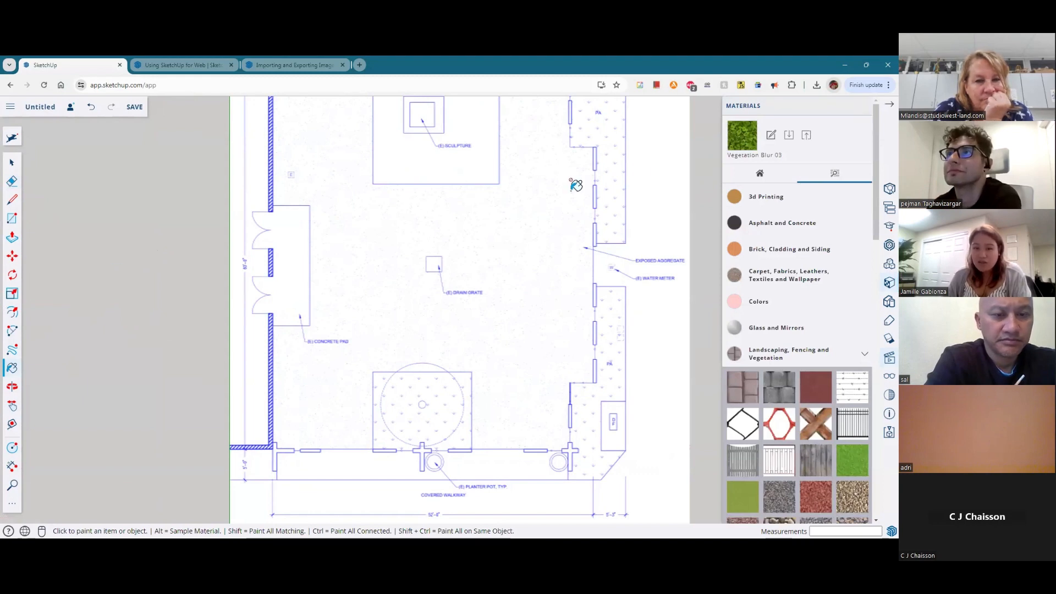
click(11, 390)
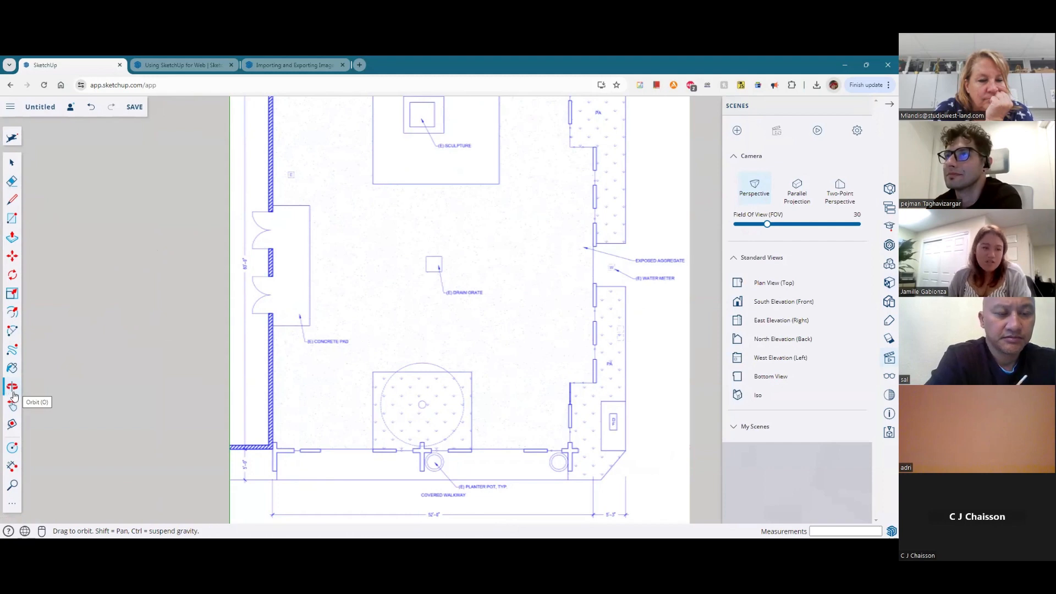
drag(284, 303, 621, 220)
click(13, 408)
drag(424, 321, 264, 363)
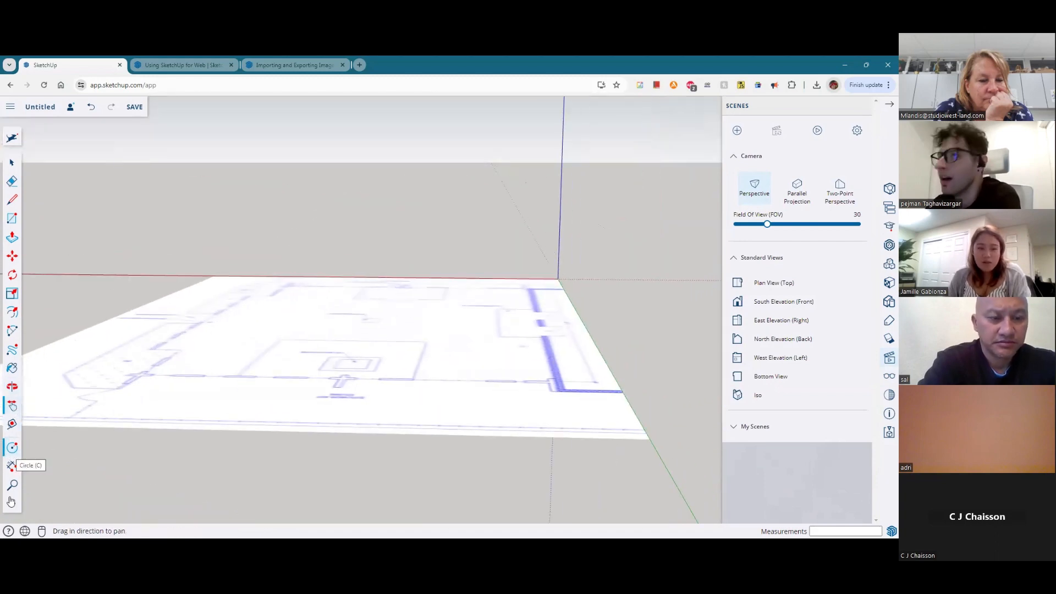
click(17, 470)
click(12, 488)
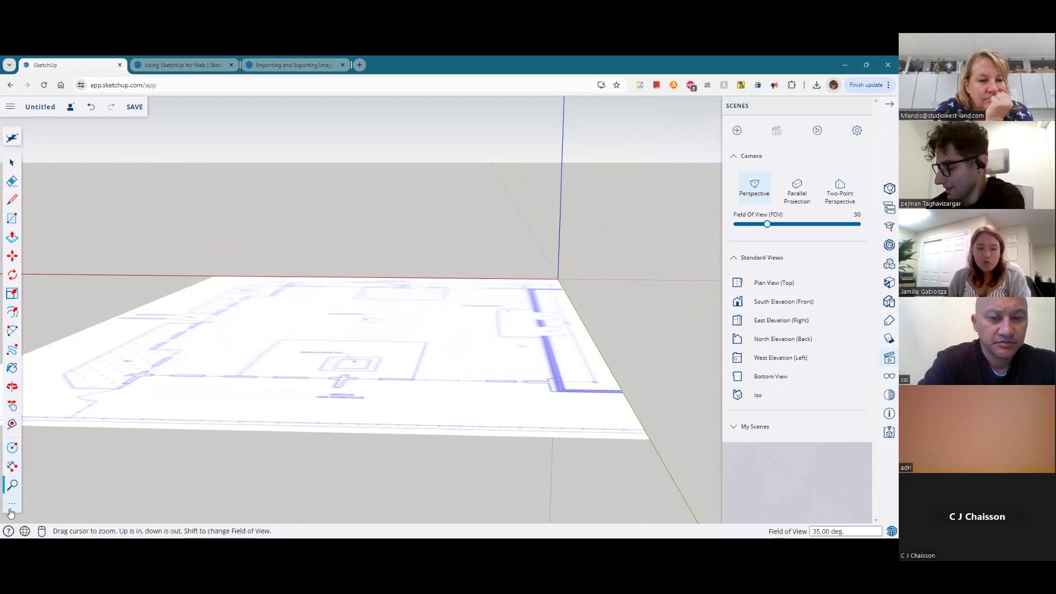
click(12, 505)
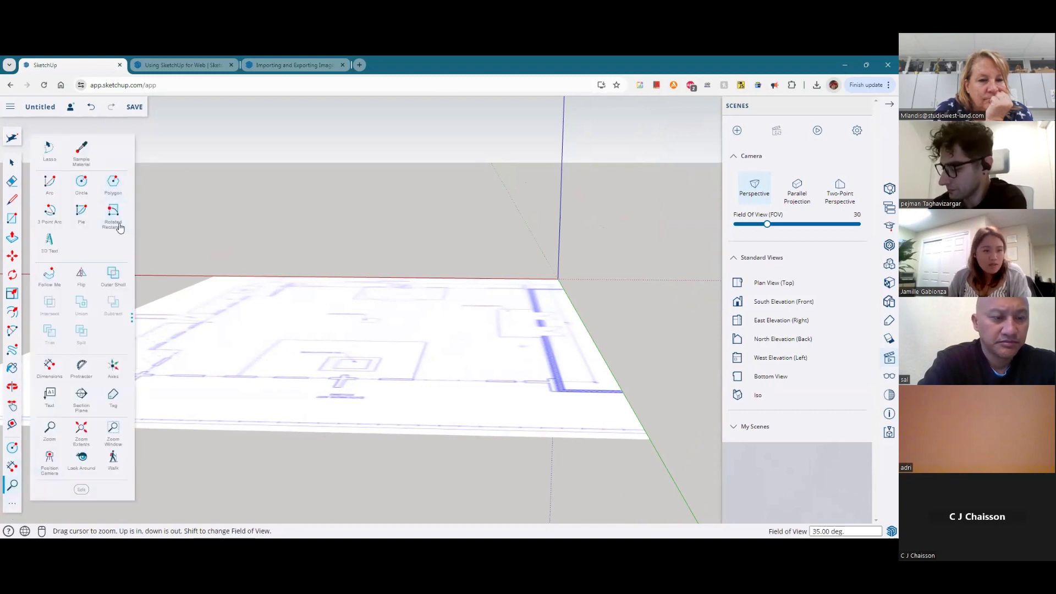
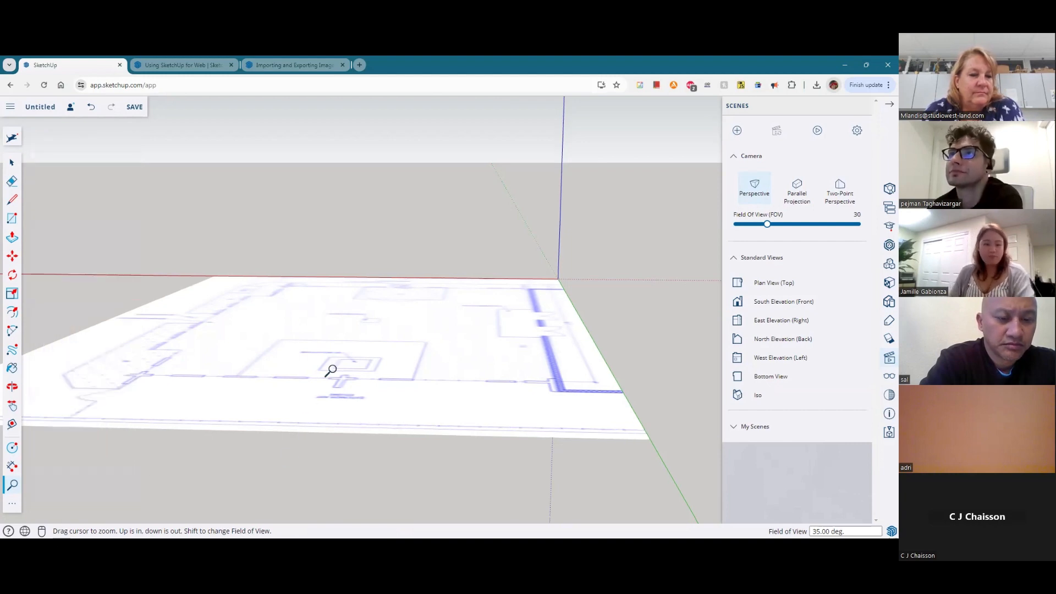
Step: Trace the square planting area around the tree in top view with a rectangle about 16'-1" by 12'-7"
key(ctrl+1)
scroll(312, 287, down, 2)
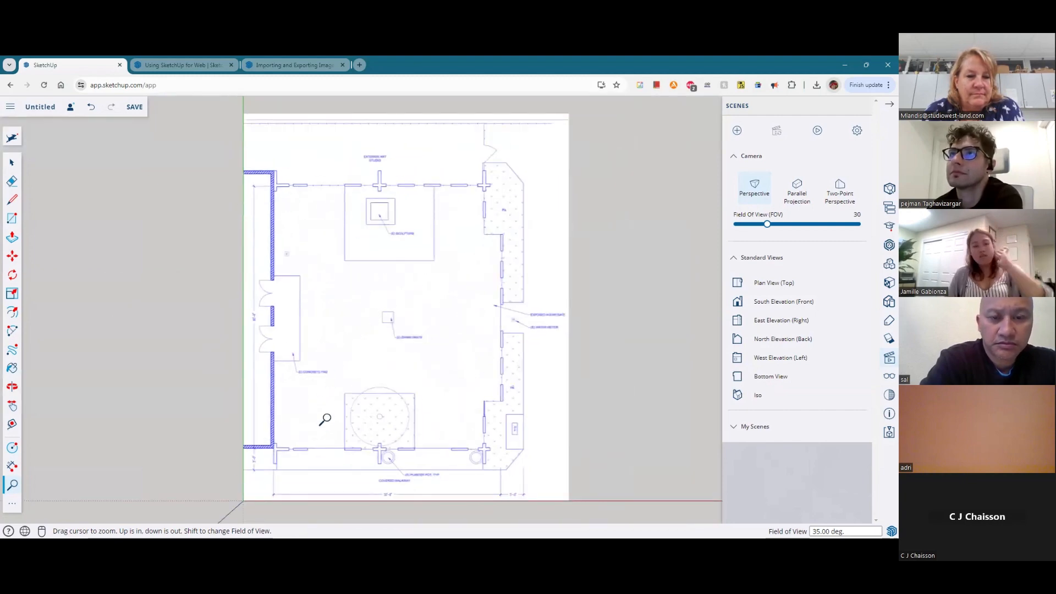
key(d)
scroll(405, 459, up, 10)
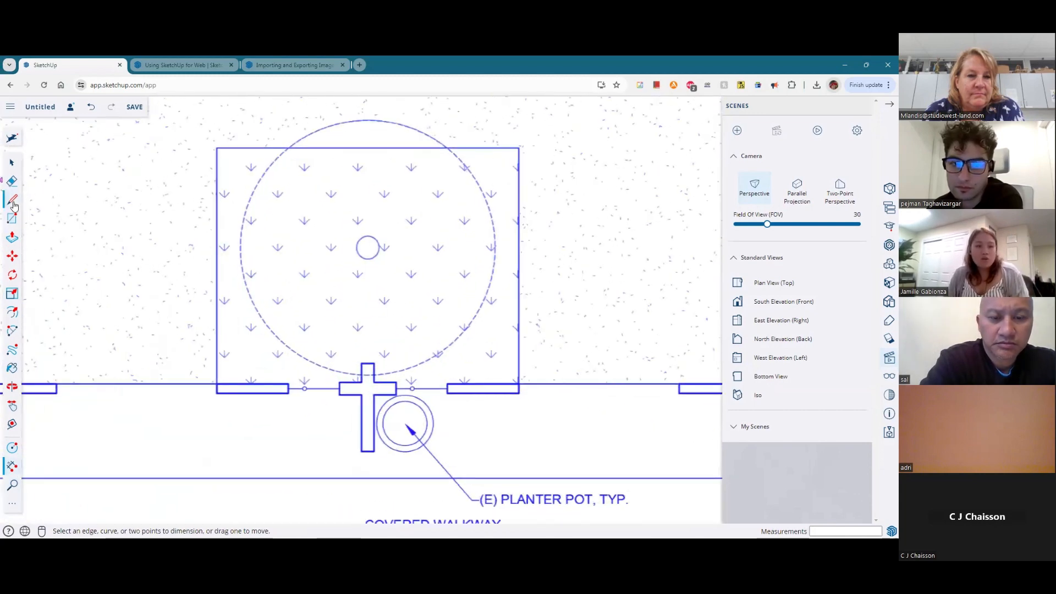
click(13, 223)
click(216, 147)
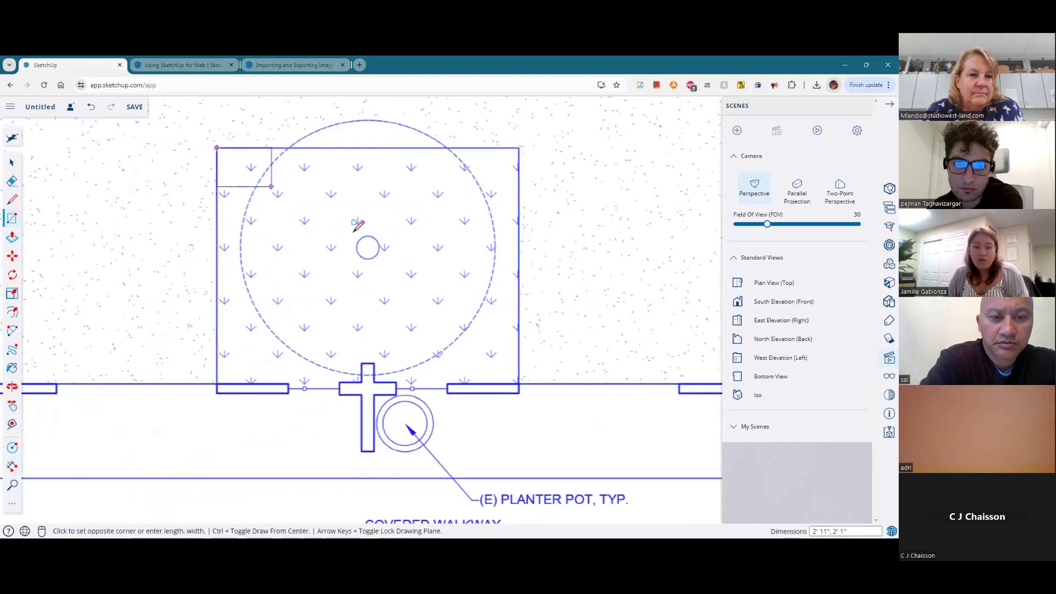
click(519, 383)
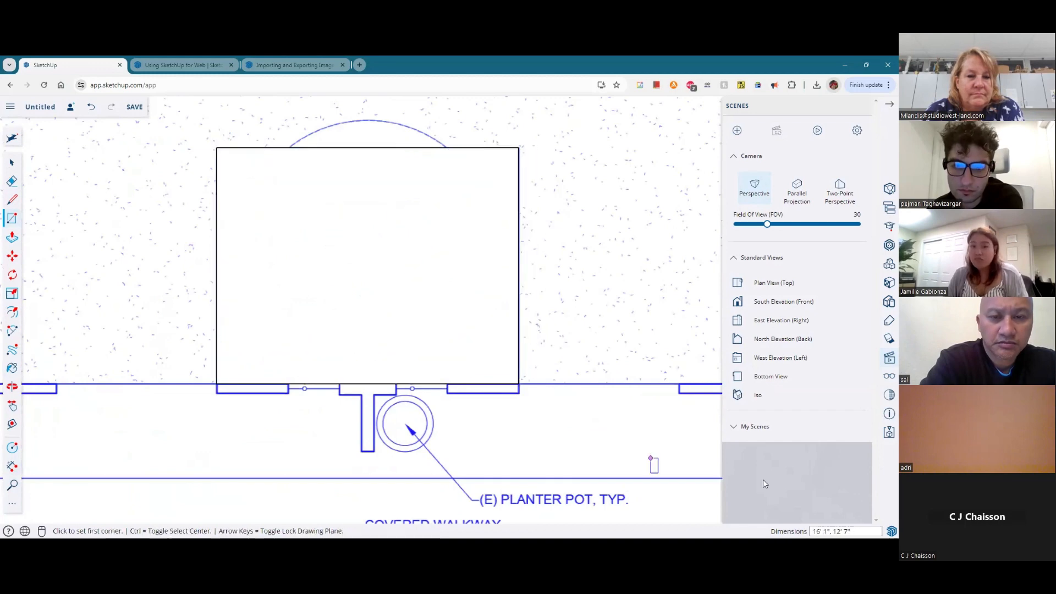
Step: Trace the three outer sides of the concrete pad with connected lines, starting and ending at the building wall
scroll(374, 437, down, 5)
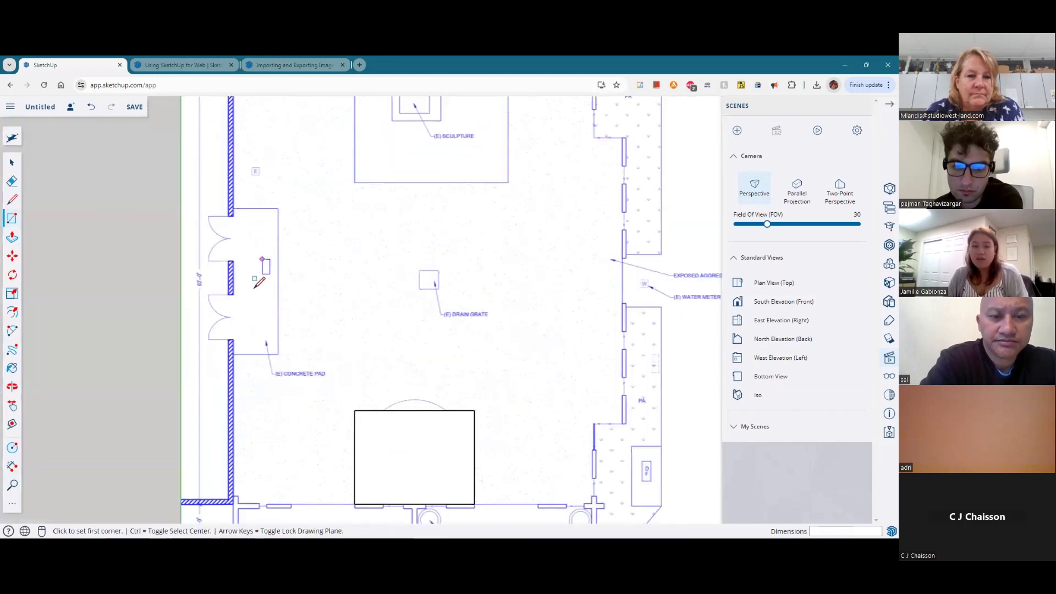
scroll(238, 401, up, 8)
click(13, 202)
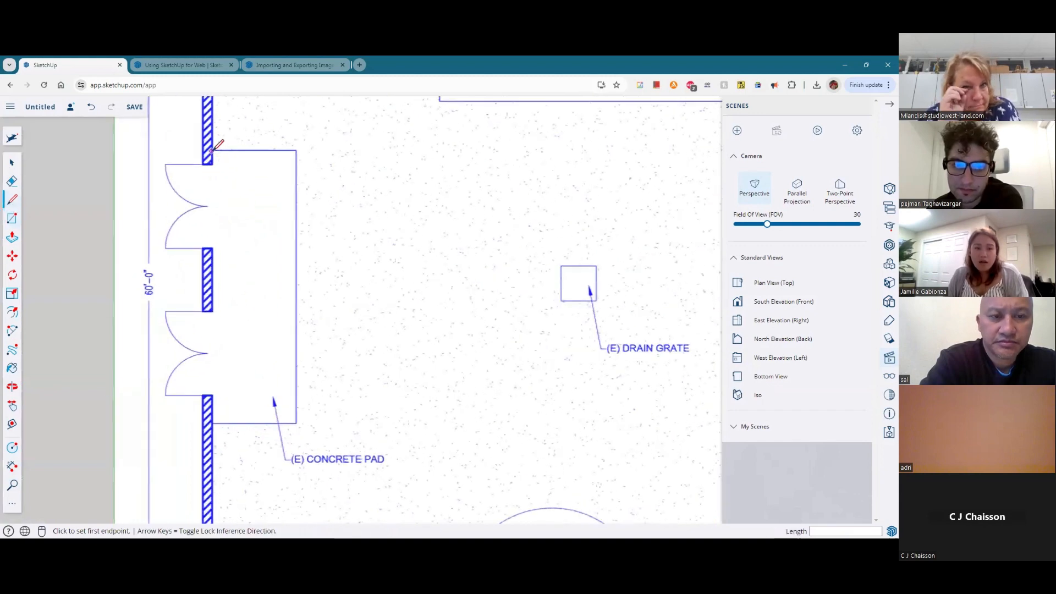
click(211, 150)
click(296, 150)
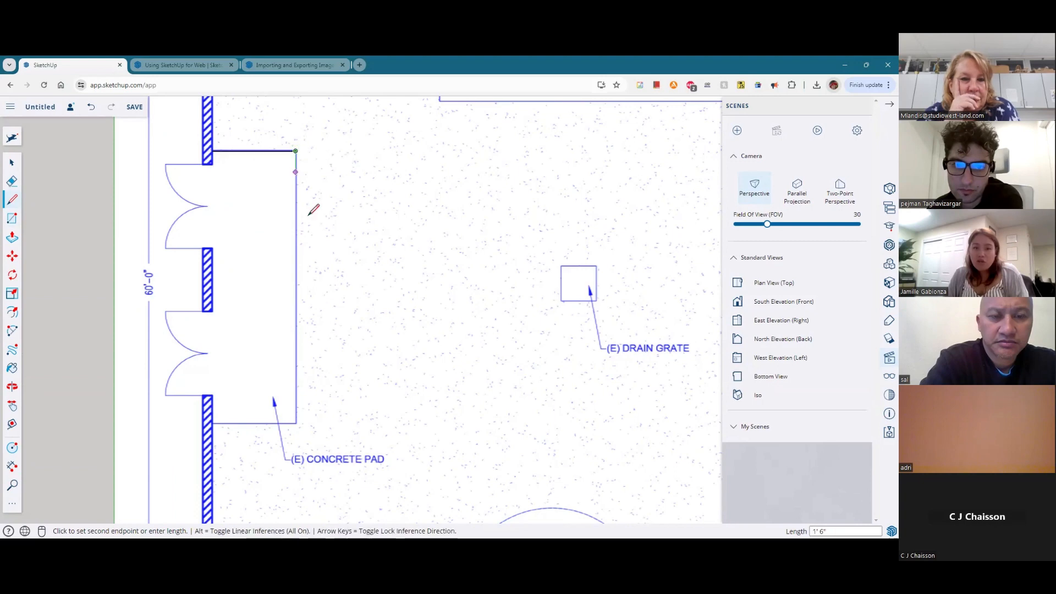
click(295, 424)
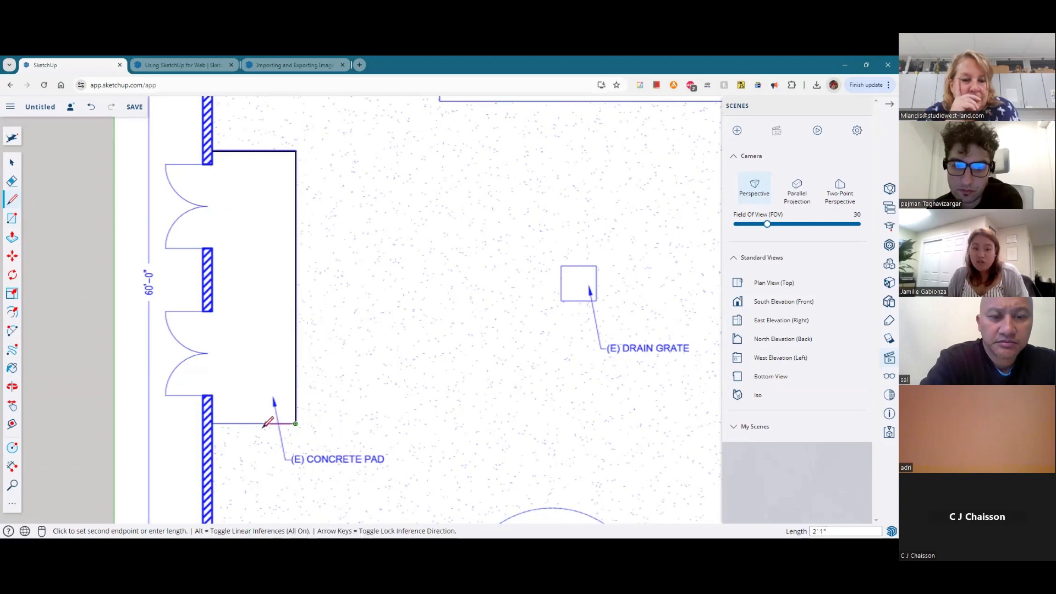
click(212, 423)
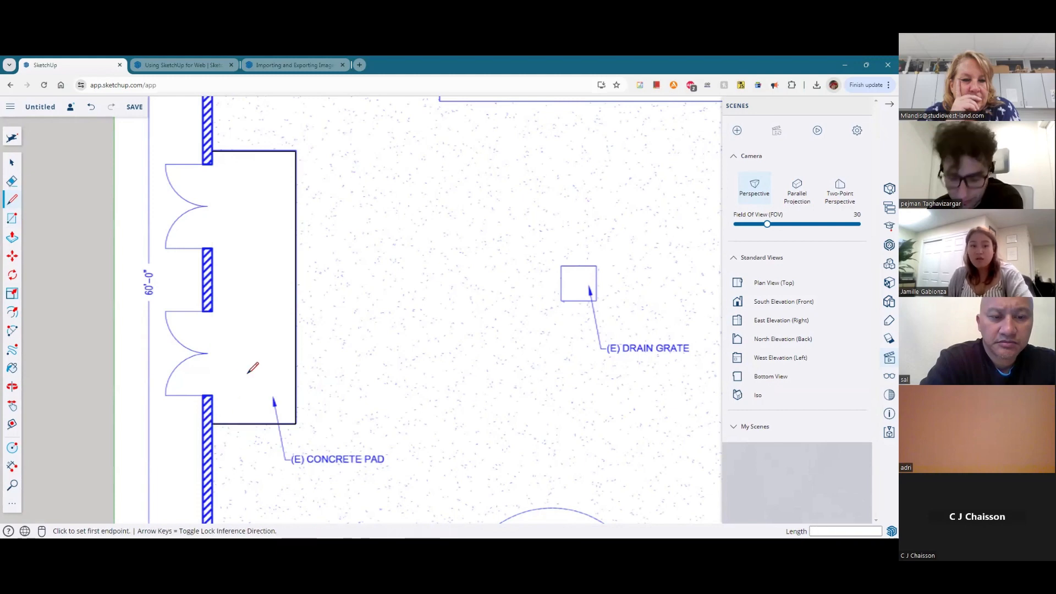
Step: Draw one short freestanding line parallel to the building wall, between the concrete pad and the drain grate
click(468, 307)
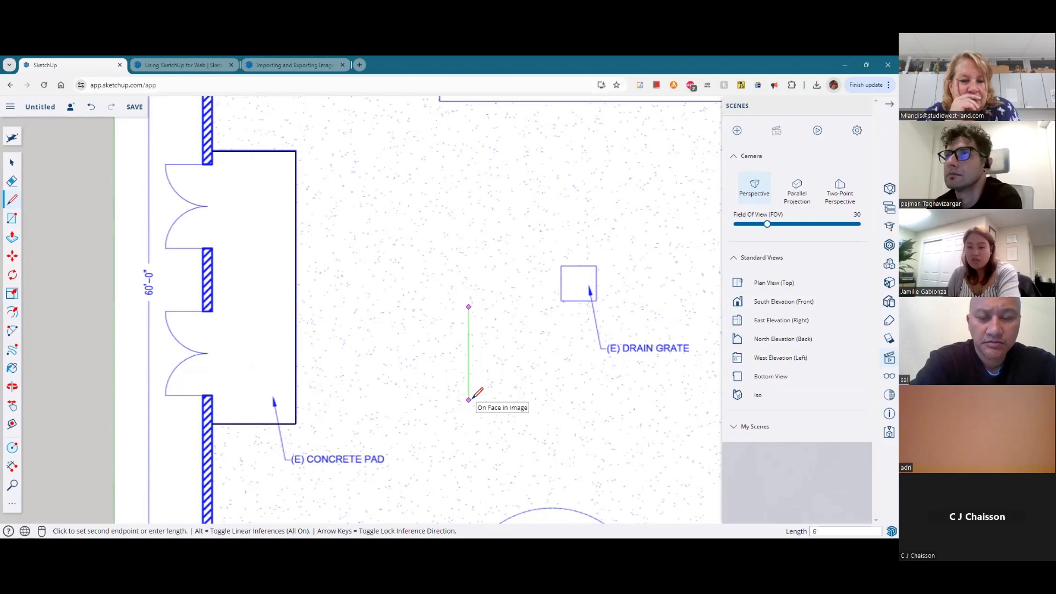
click(468, 391)
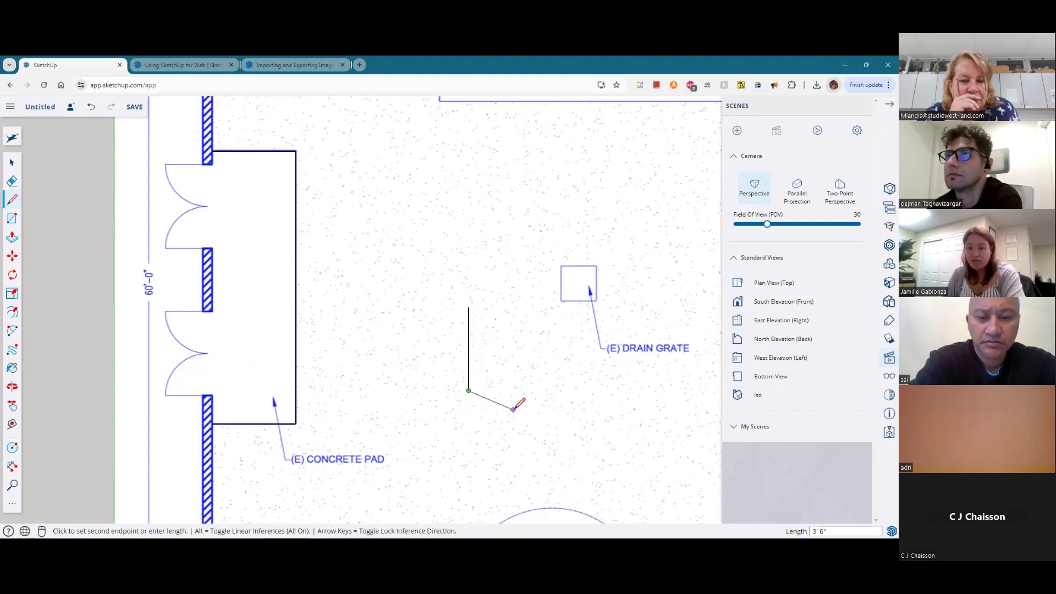
key(Escape)
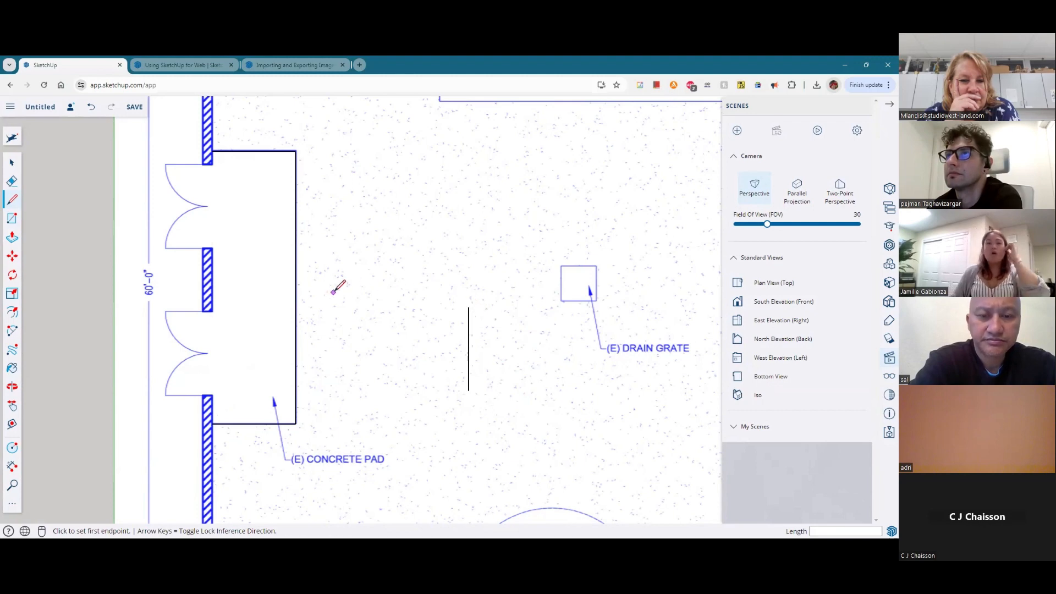
Step: Draw a rectangle about 10'-10" by 14' in the empty area beside the plan image and select its face
scroll(332, 292, down, 5)
scroll(440, 374, up, 2)
scroll(437, 375, up, 2)
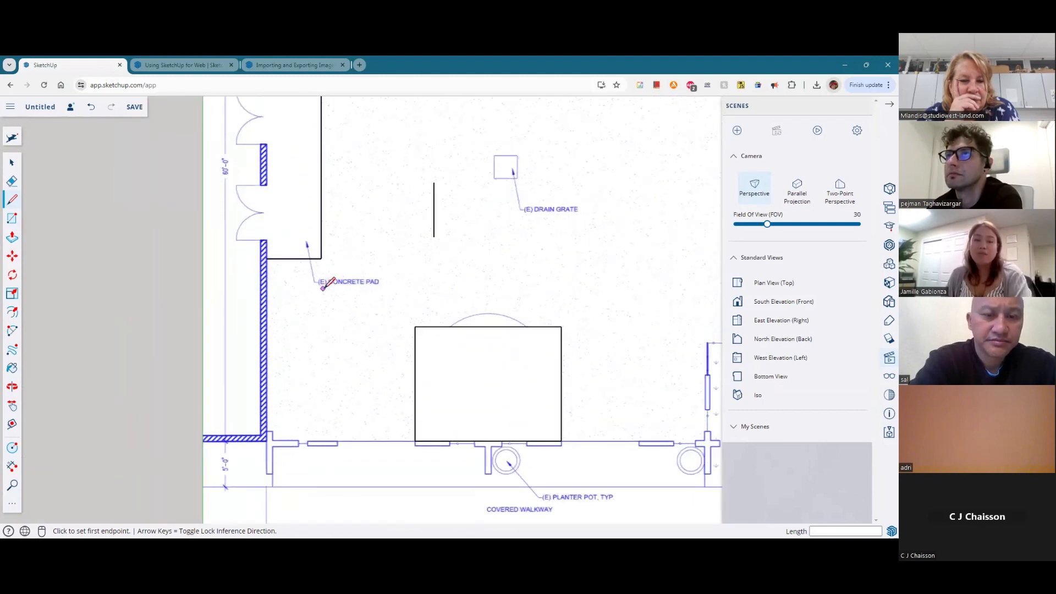
click(12, 167)
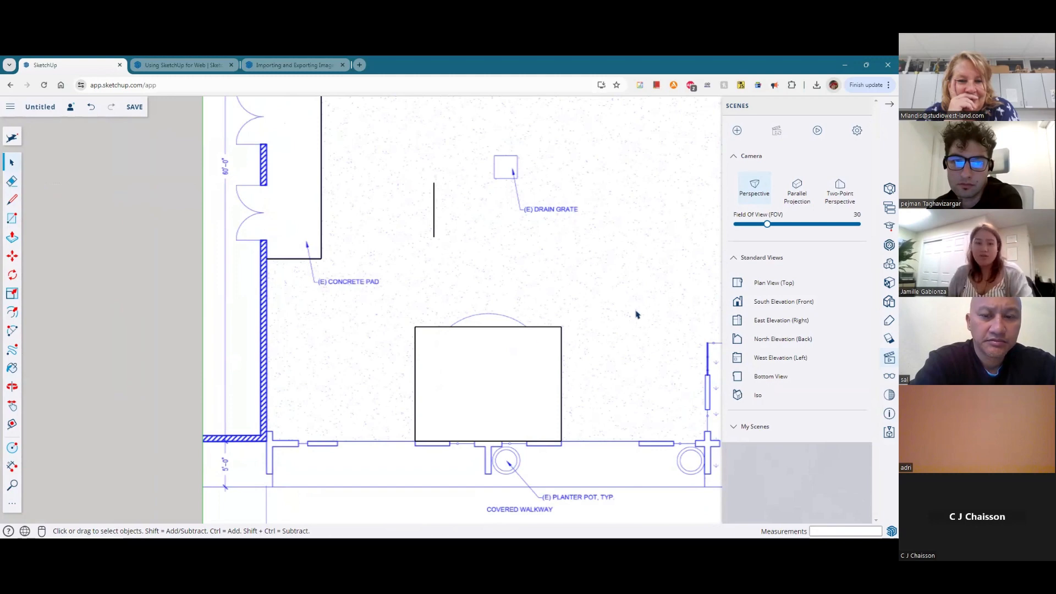
scroll(655, 300, down, 3)
scroll(328, 262, up, 5)
scroll(360, 317, up, 2)
scroll(286, 255, down, 2)
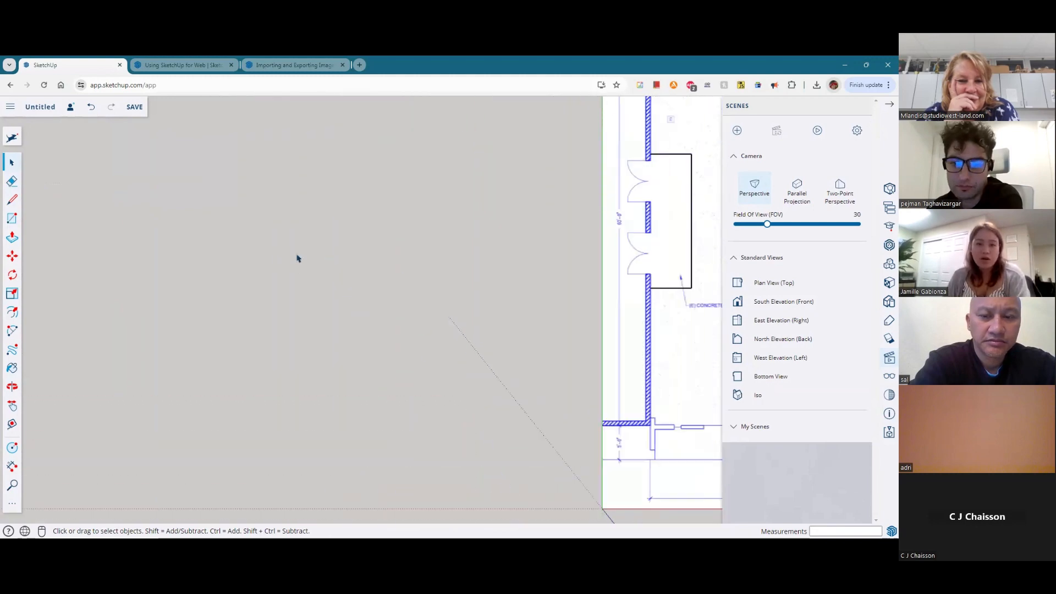
click(11, 219)
click(326, 260)
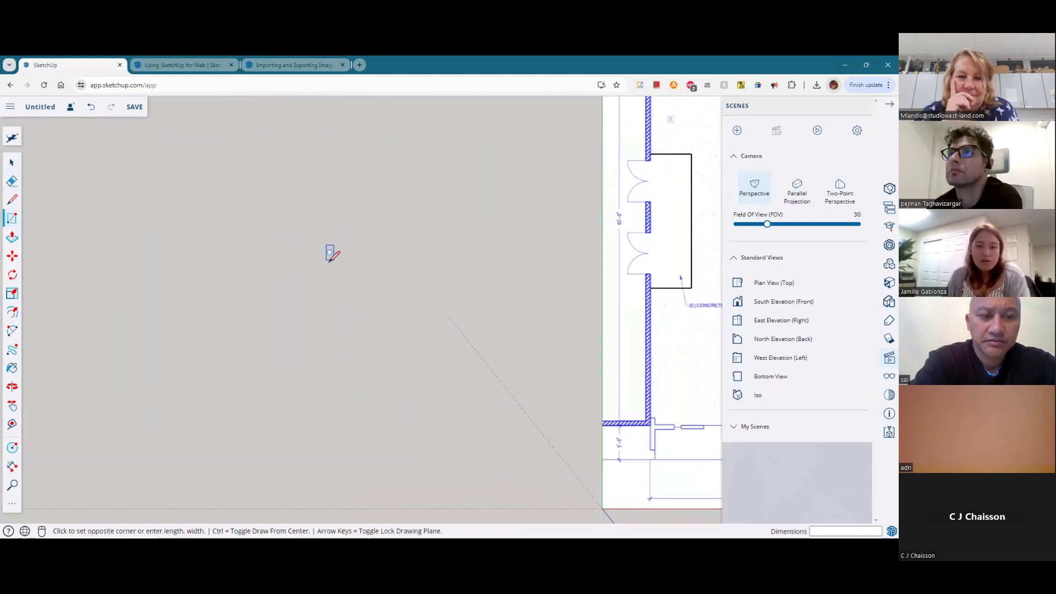
click(401, 356)
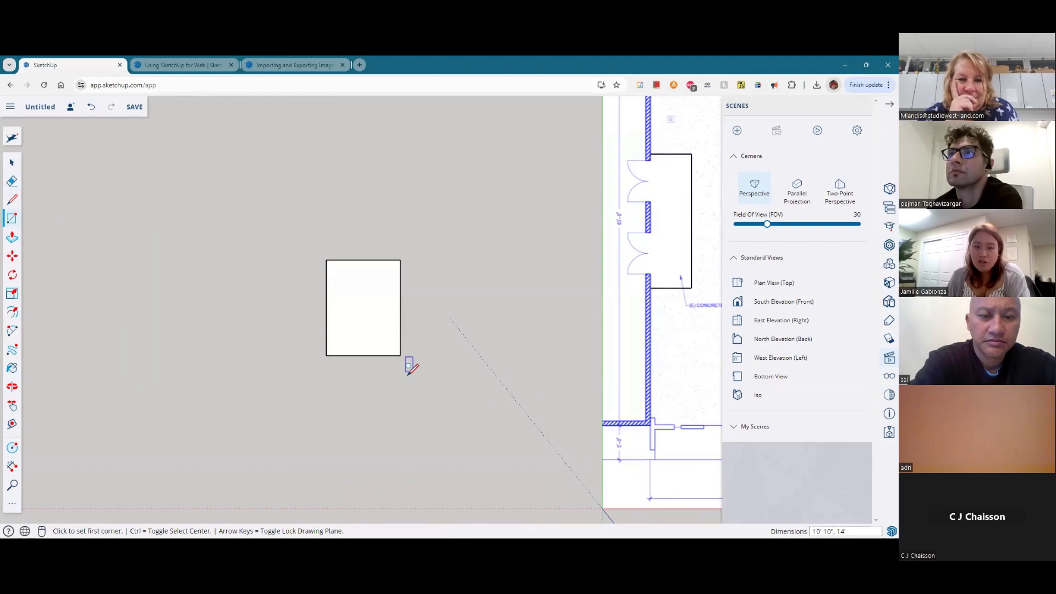
click(10, 164)
click(361, 303)
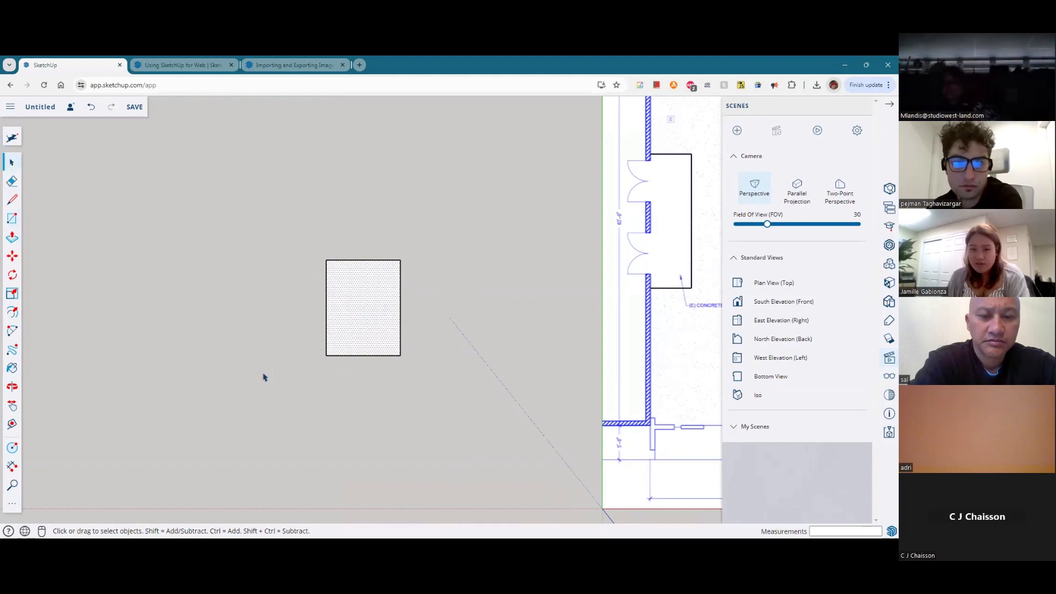
Step: Outline a smaller rectangle about 9'-3" high beside the first with connected lines, leaving a tiny gap at the starting corner
click(12, 199)
click(224, 300)
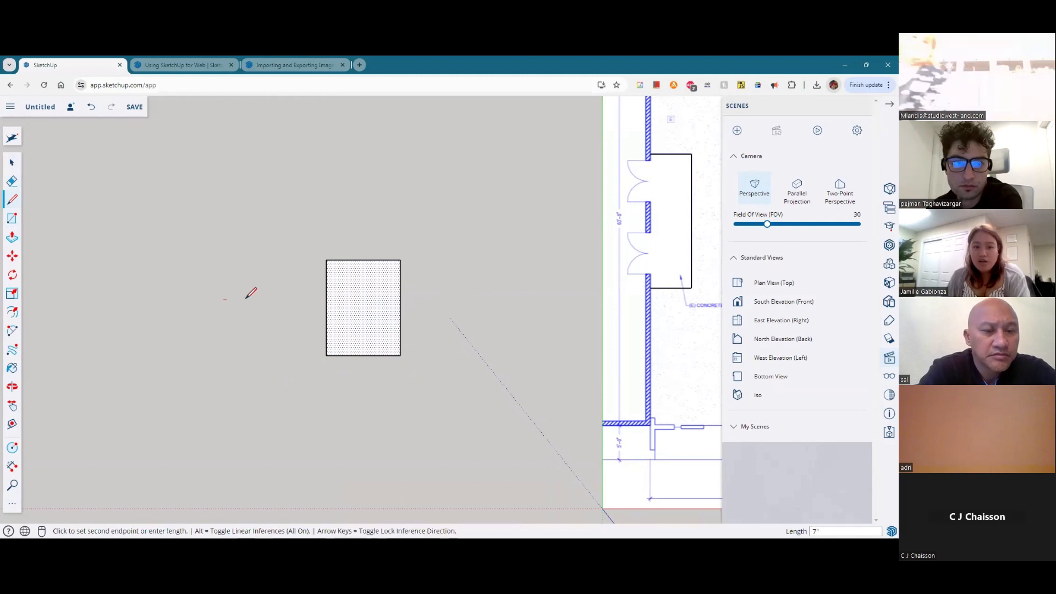
click(277, 300)
click(277, 363)
click(222, 363)
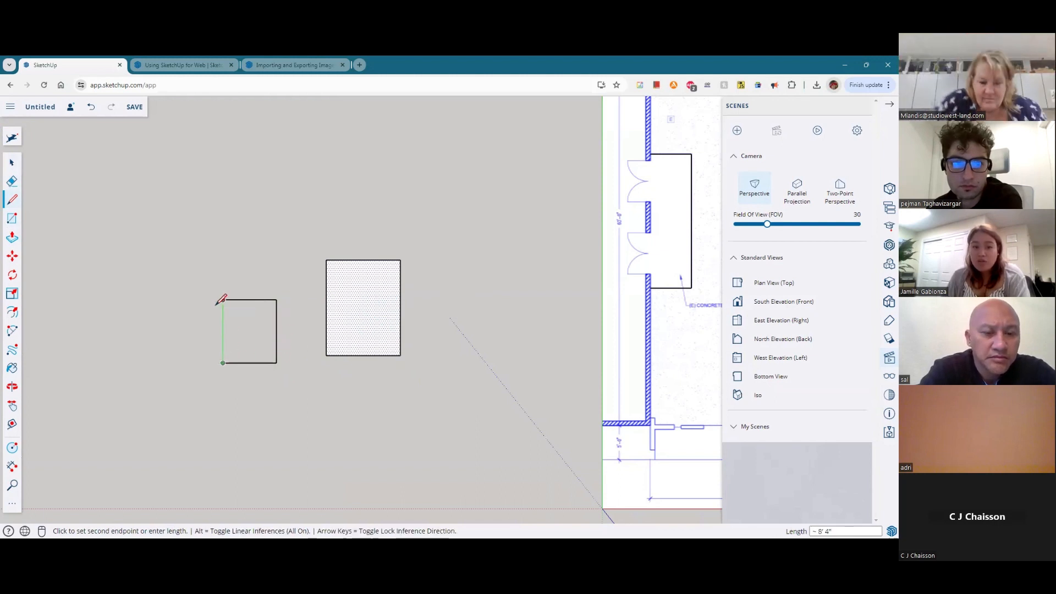
scroll(220, 298, up, 10)
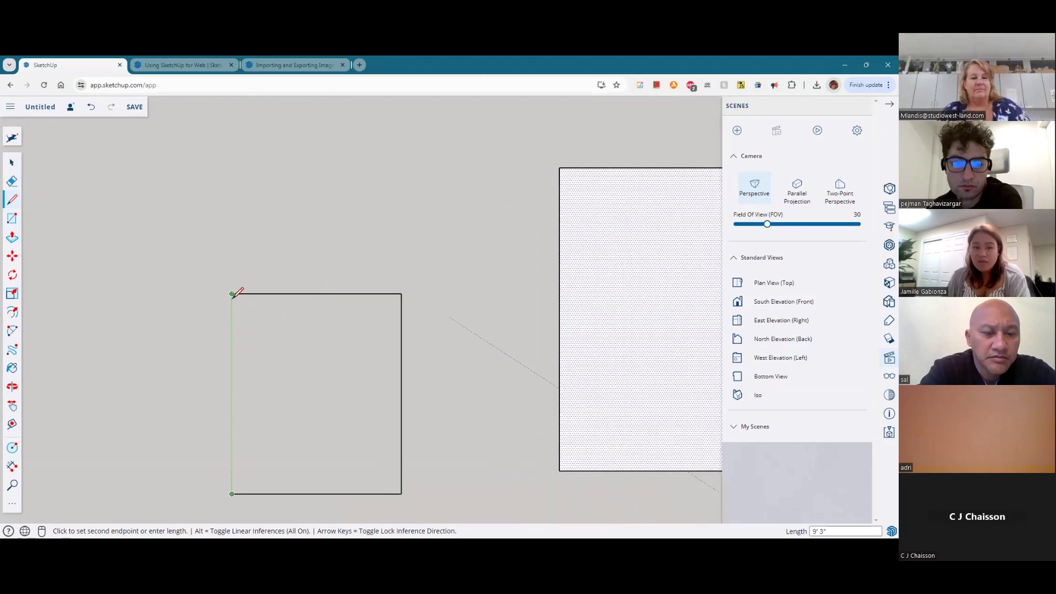
scroll(236, 290, up, 3)
key(Escape)
scroll(277, 251, down, 5)
scroll(333, 330, down, 6)
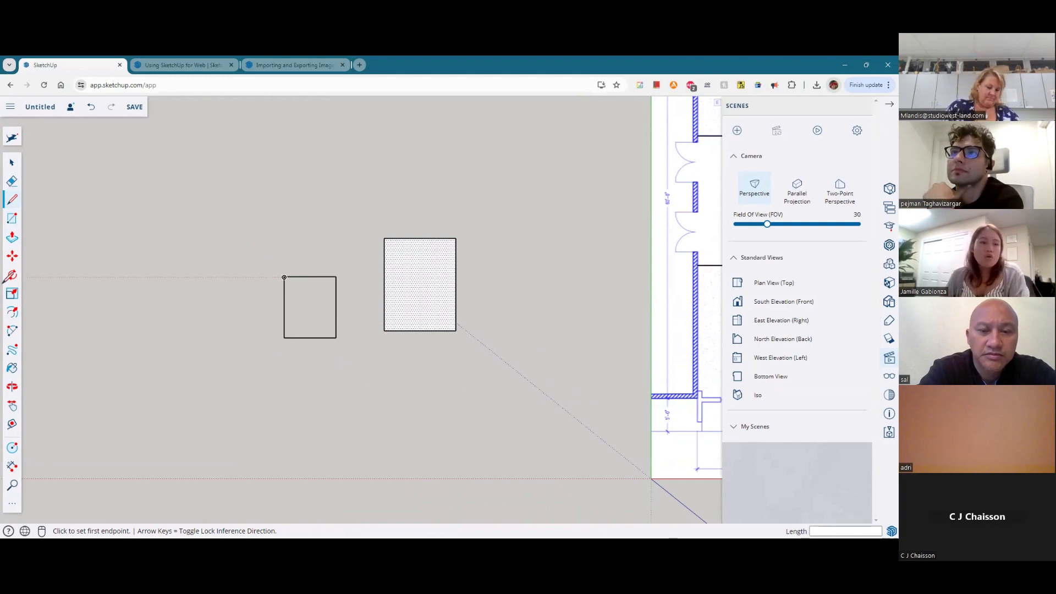
click(12, 238)
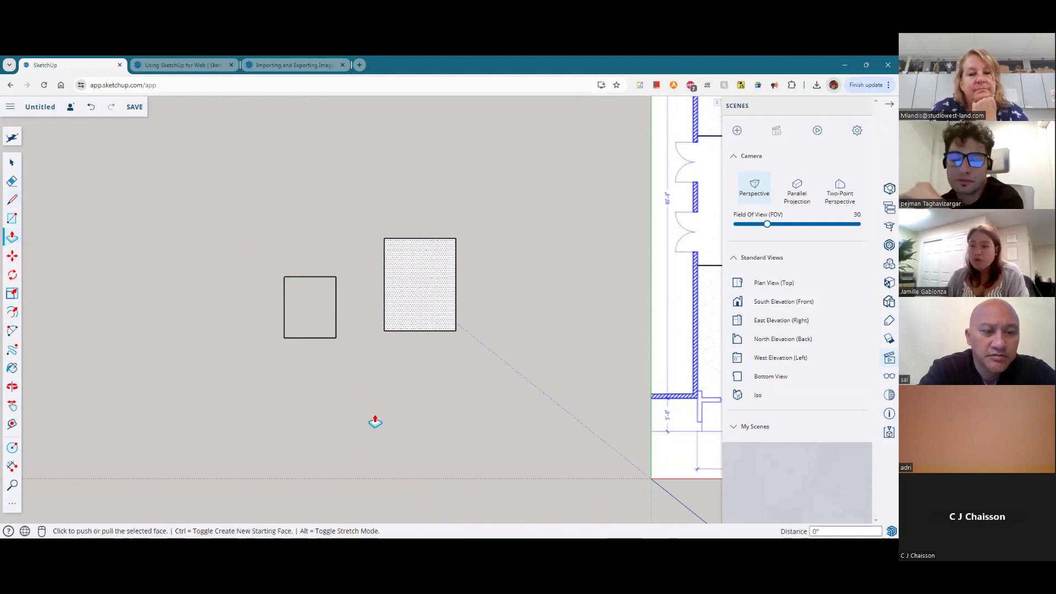
scroll(374, 415, down, 5)
middle_drag(381, 405, 313, 402)
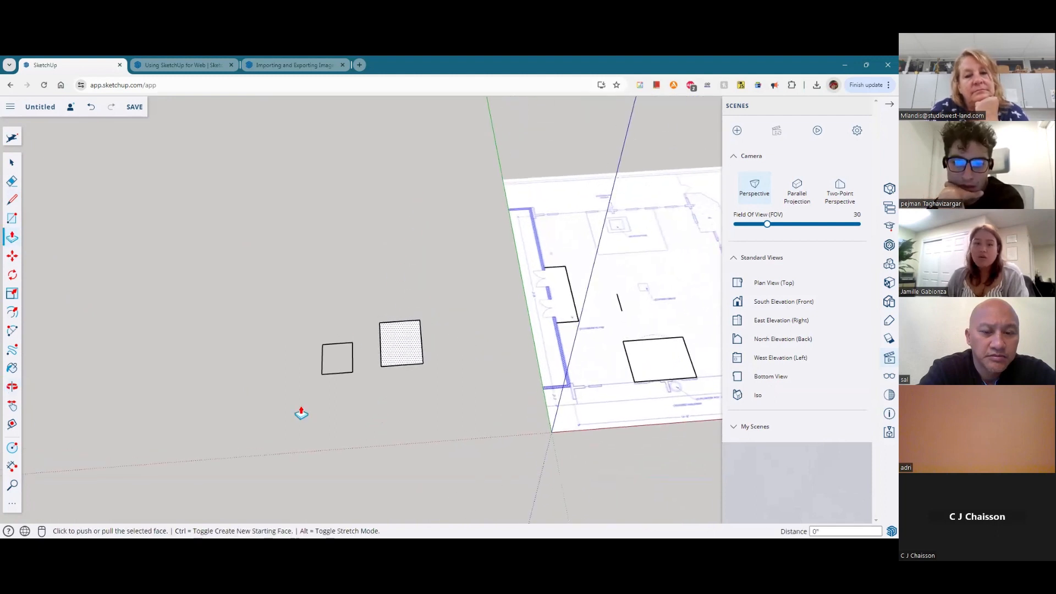
scroll(345, 383, up, 3)
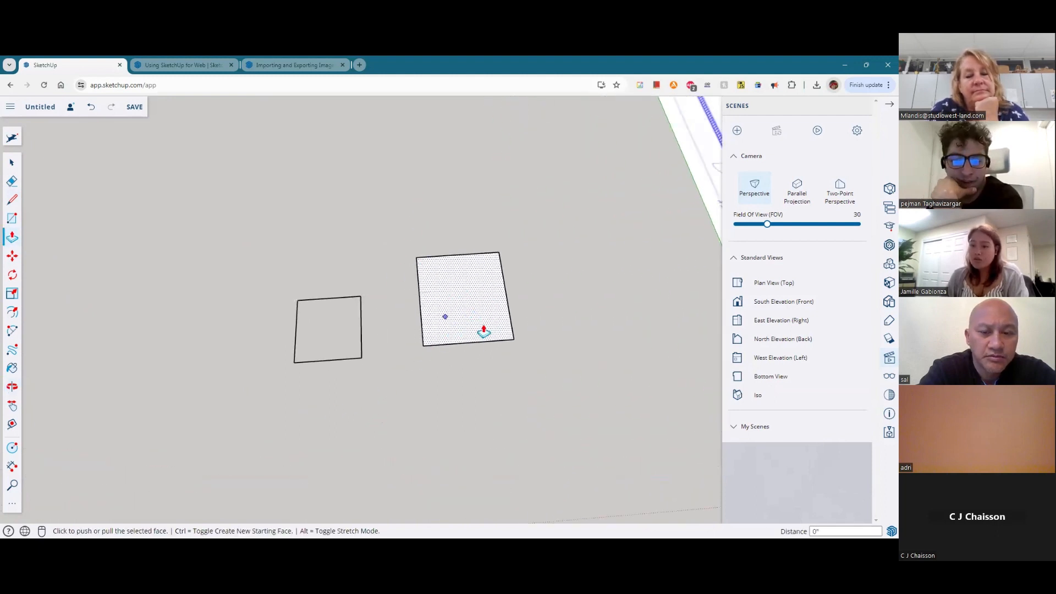
click(467, 302)
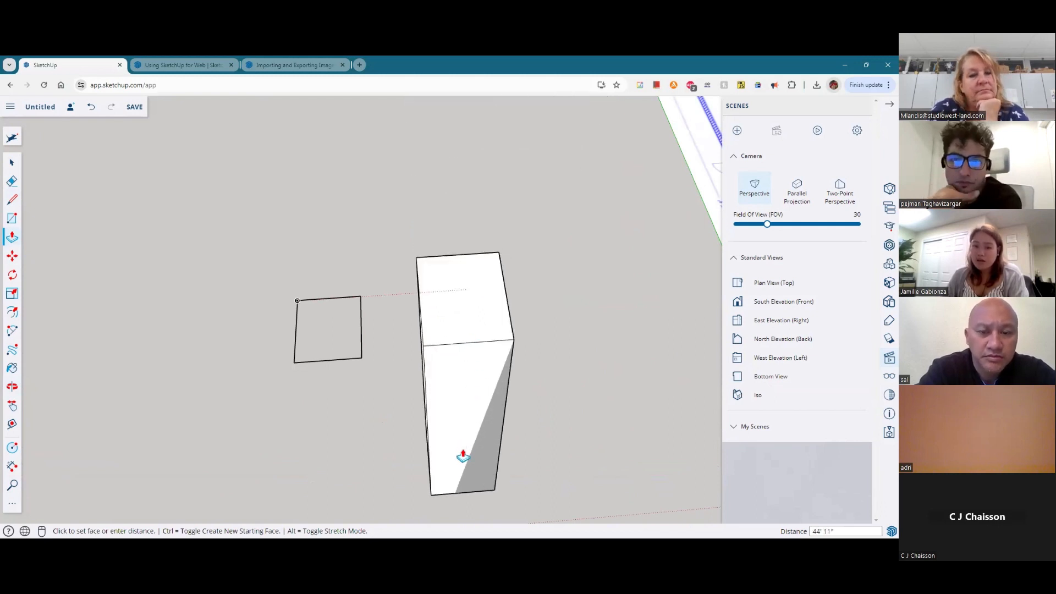
scroll(462, 448, down, 1)
middle_drag(462, 449, 443, 269)
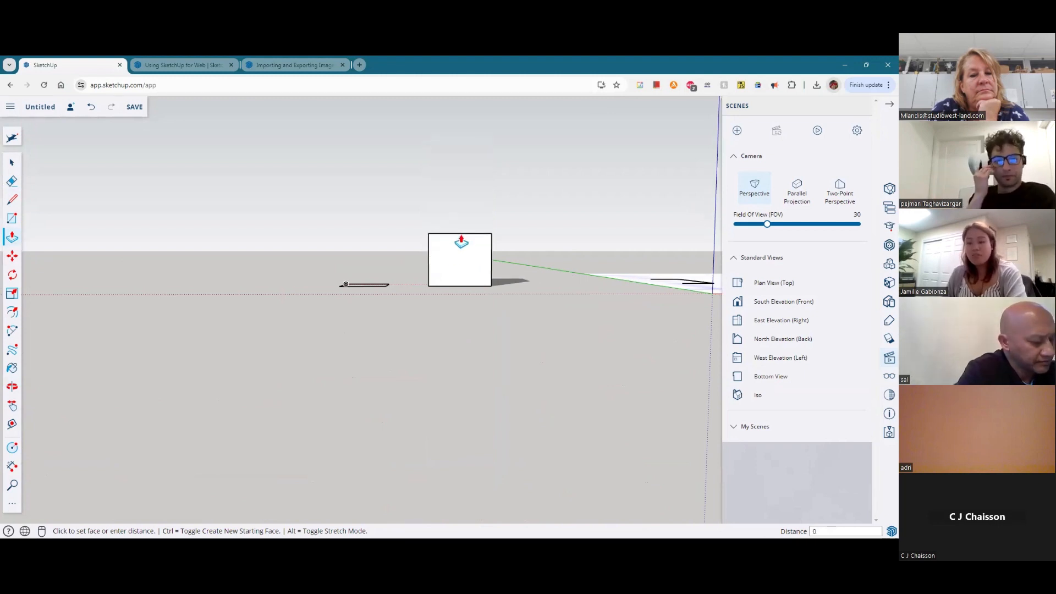
key(Escape)
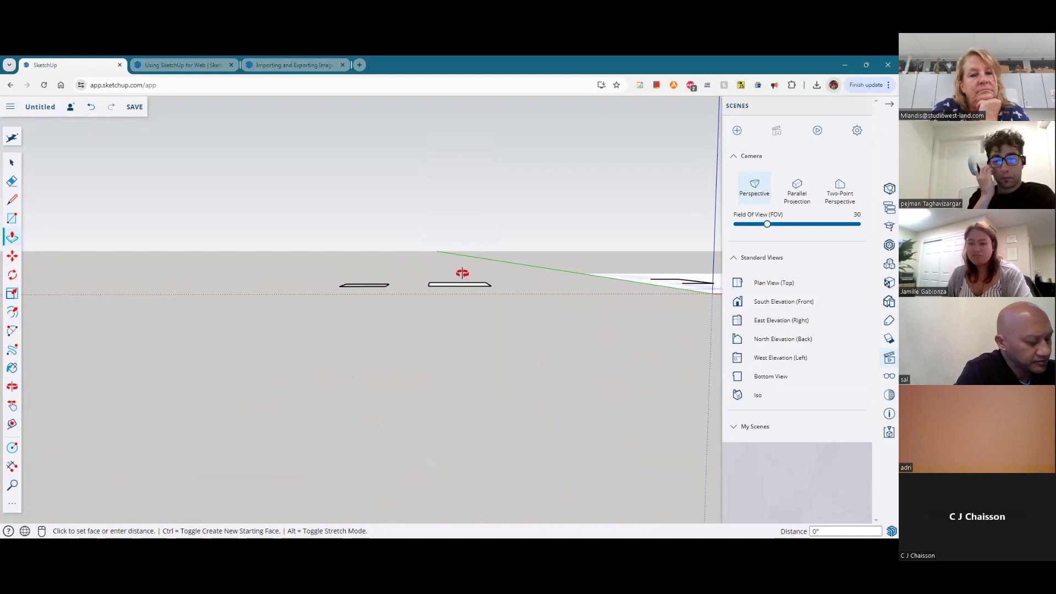
Step: Raise the larger rectangle beside the plan into a box 10'-0" high with Push/Pull
middle_drag(462, 273, 440, 422)
click(455, 309)
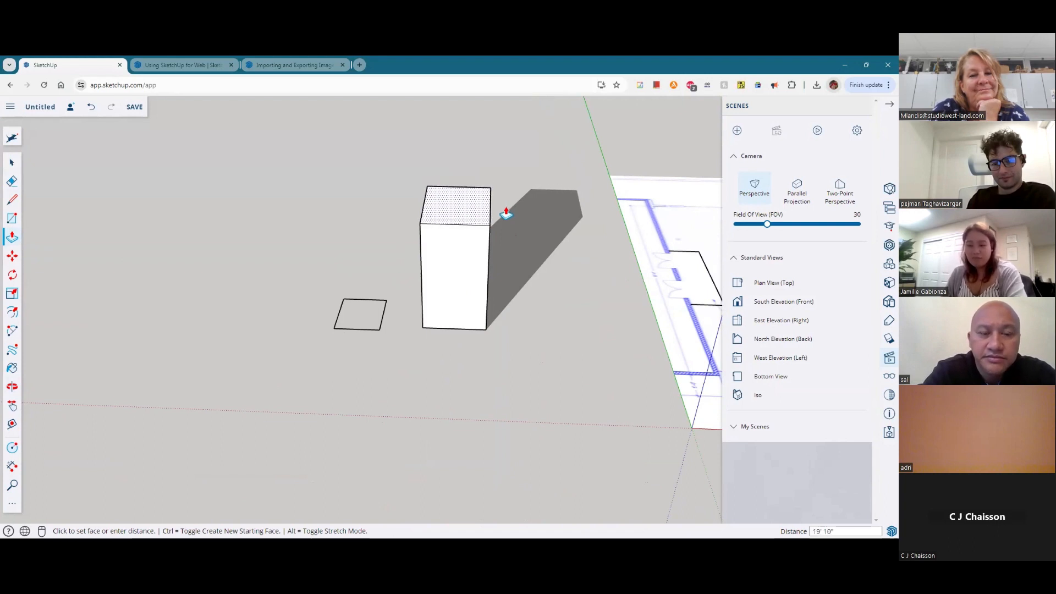
text('-0)
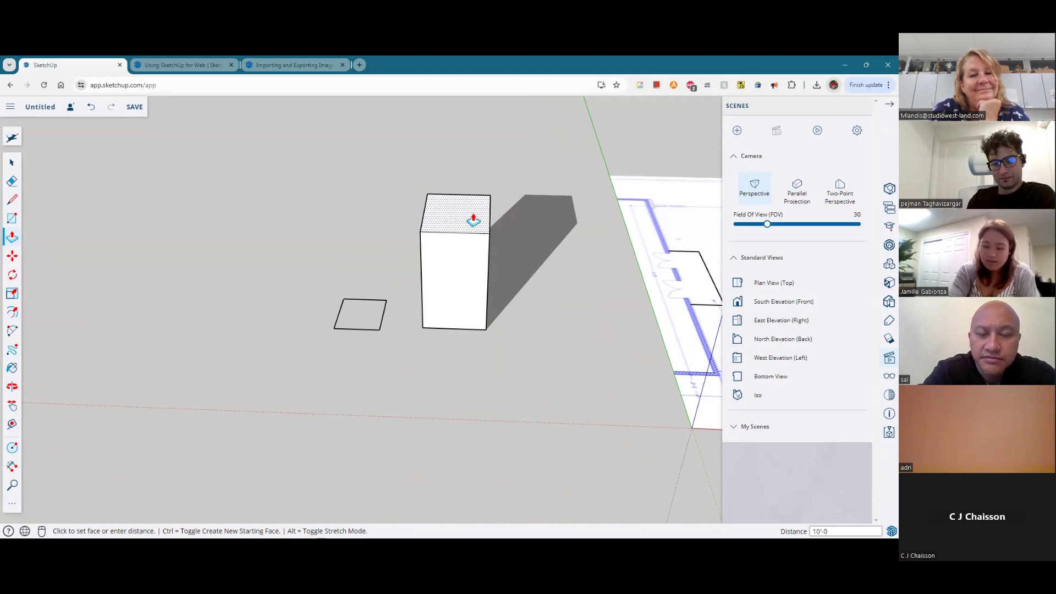
key(Return)
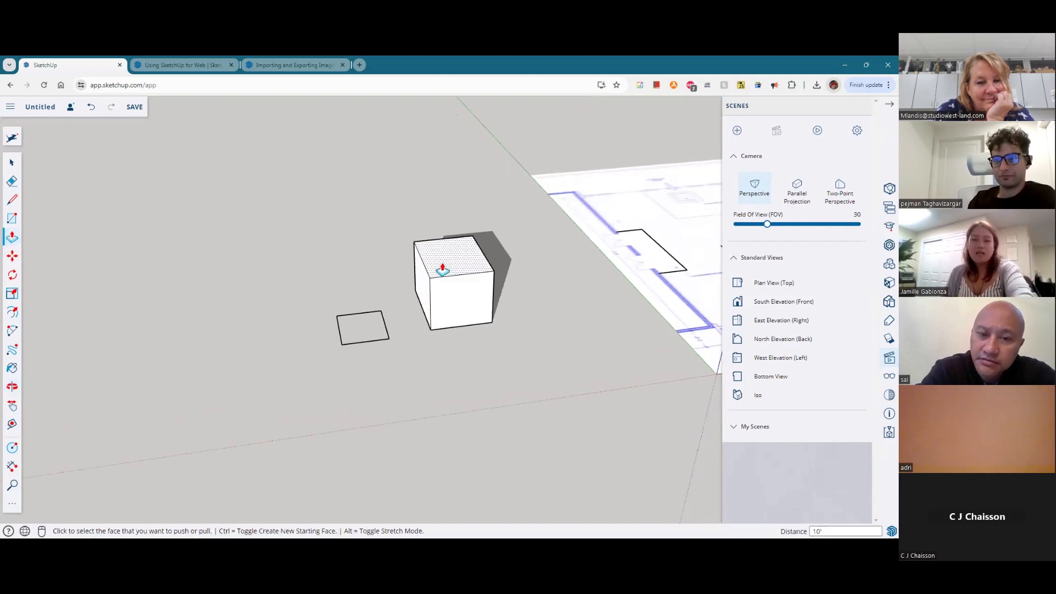
Step: Close the small corner gap in the smaller outline with a line so that it forms a face
middle_drag(441, 266, 452, 242)
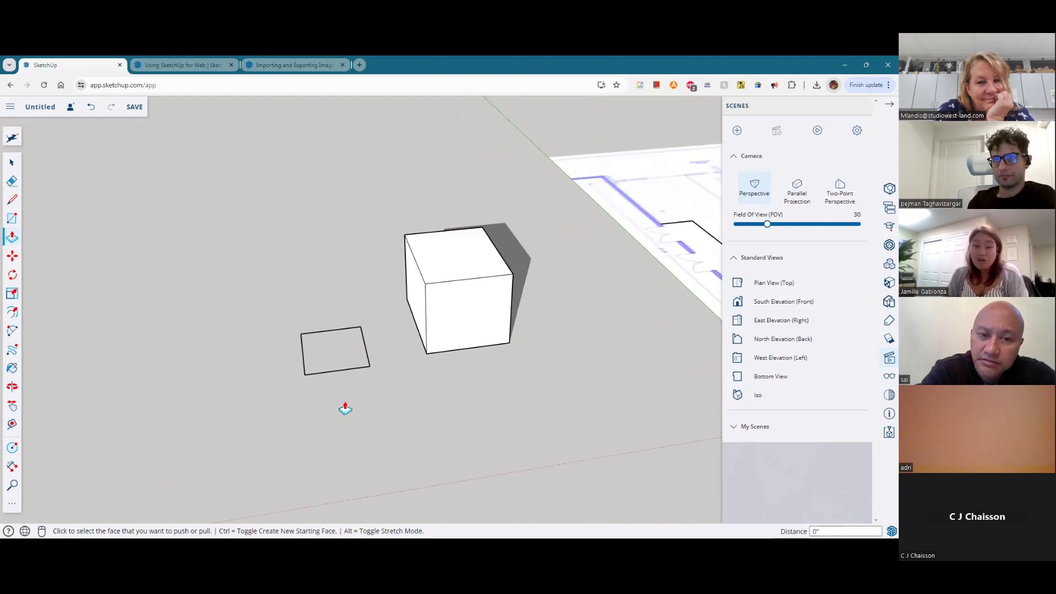
mouse_move(325, 360)
middle_down()
mouse_move(330, 349)
mouse_move(332, 384)
mouse_move(323, 344)
mouse_move(318, 486)
mouse_move(328, 385)
middle_up()
scroll(288, 325, up, 10)
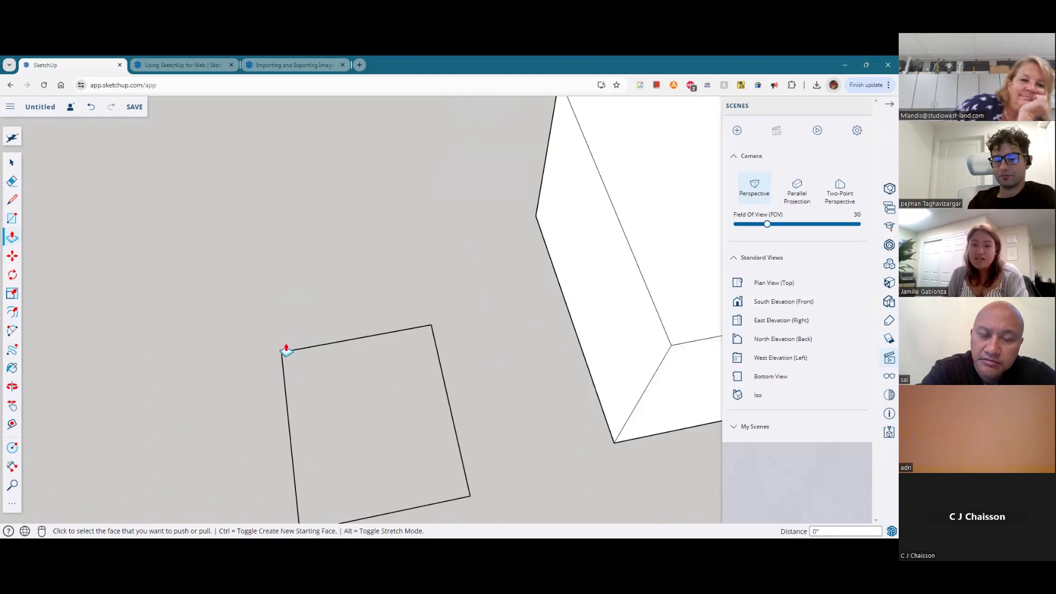
key(l)
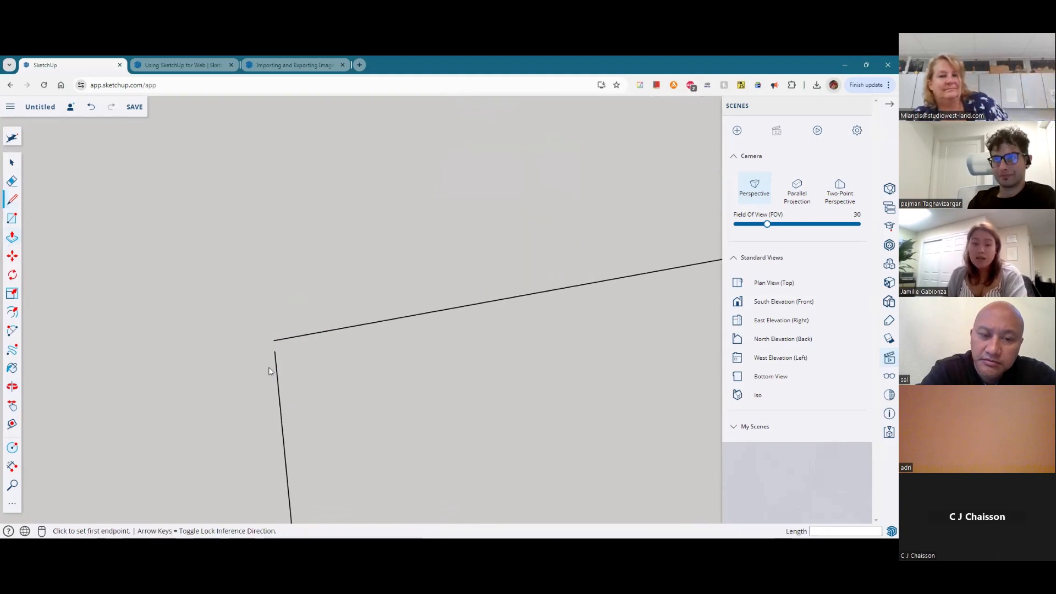
click(275, 344)
key(Escape)
scroll(286, 275, down, 8)
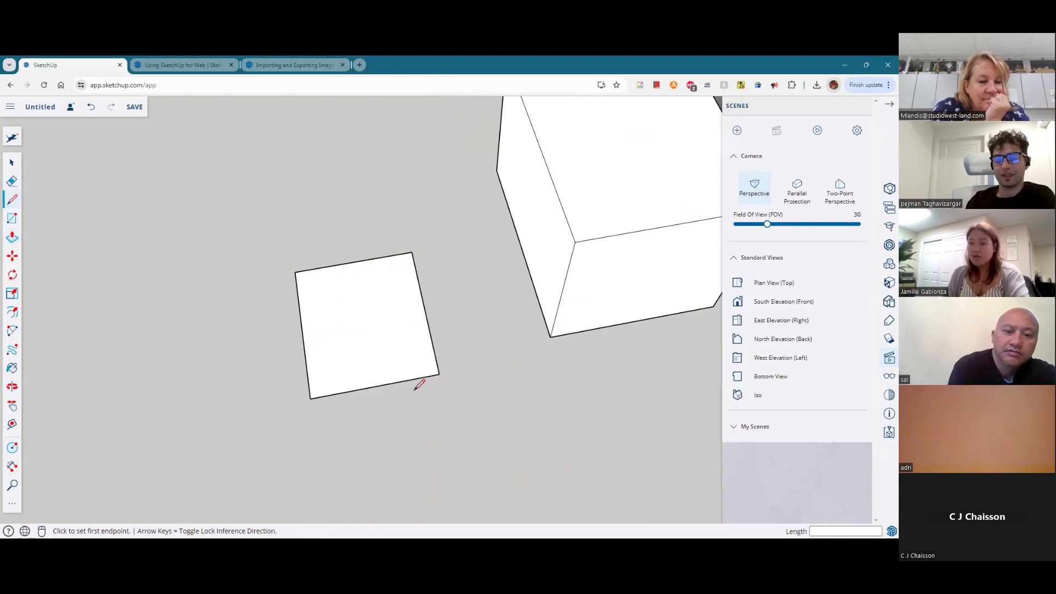
scroll(292, 365, down, 6)
scroll(372, 405, down, 5)
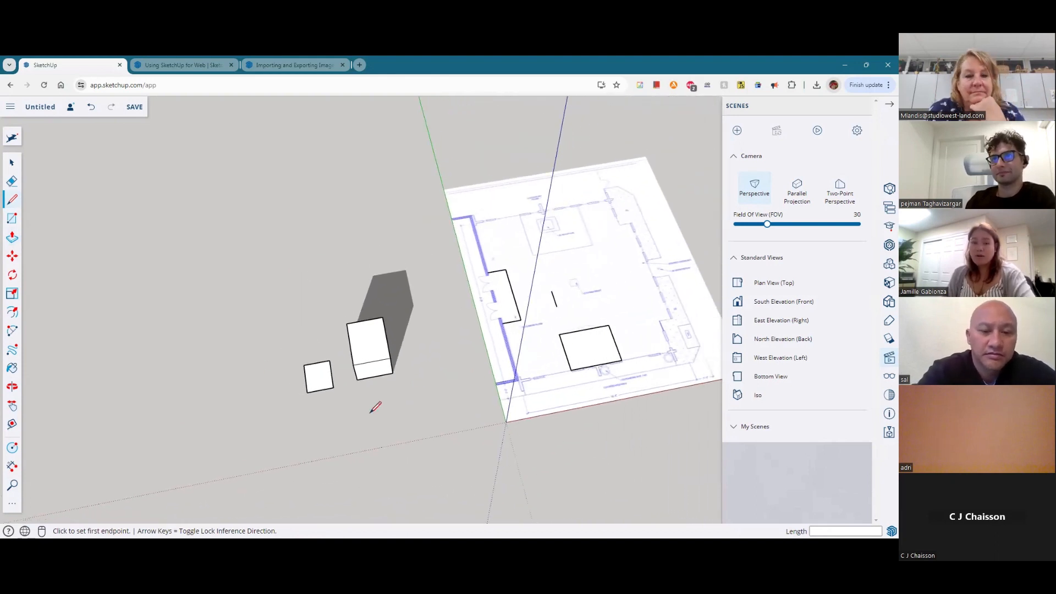
Step: Raise the smaller rectangle's face about 8'-8" with Push/Pull
scroll(327, 357, up, 6)
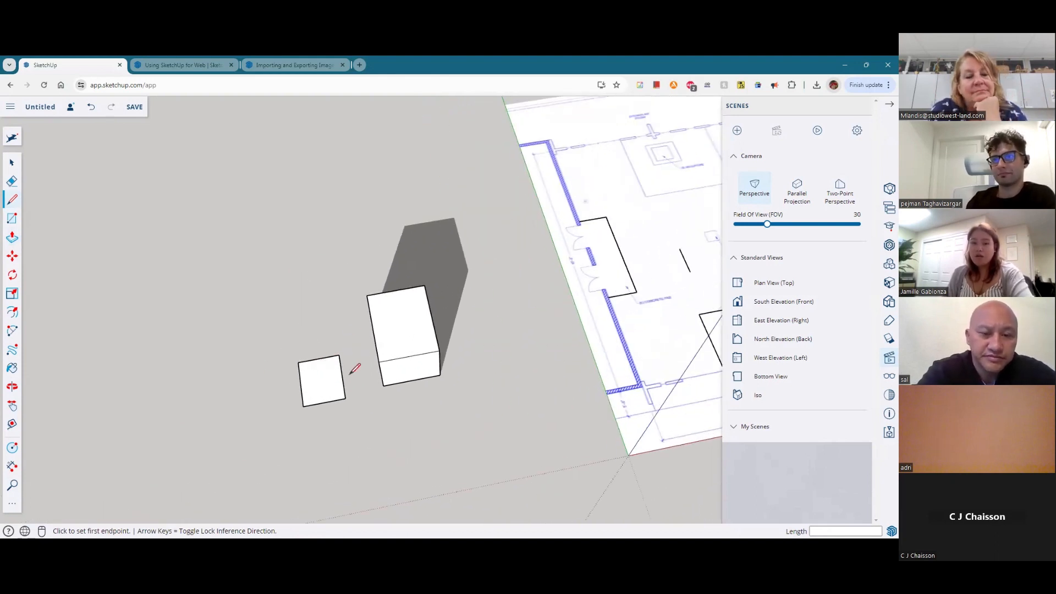
key(p)
click(308, 365)
click(296, 359)
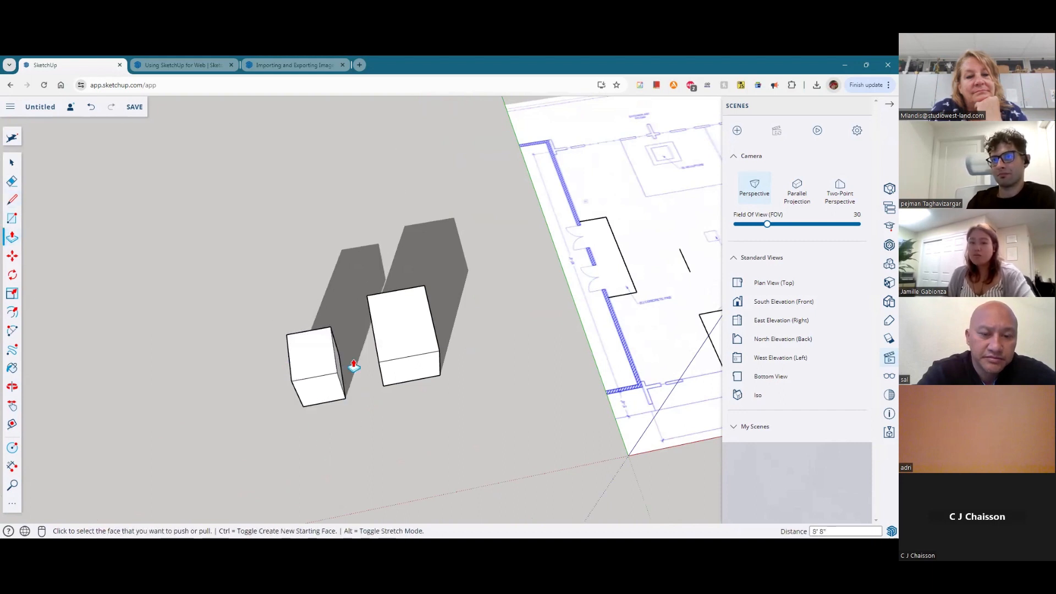
Step: Try to raise the traced planting area rectangle on the plan about 7'-1" with Push/Pull
middle_drag(341, 363, 325, 314)
scroll(326, 314, down, 3)
middle_drag(589, 465, 689, 484)
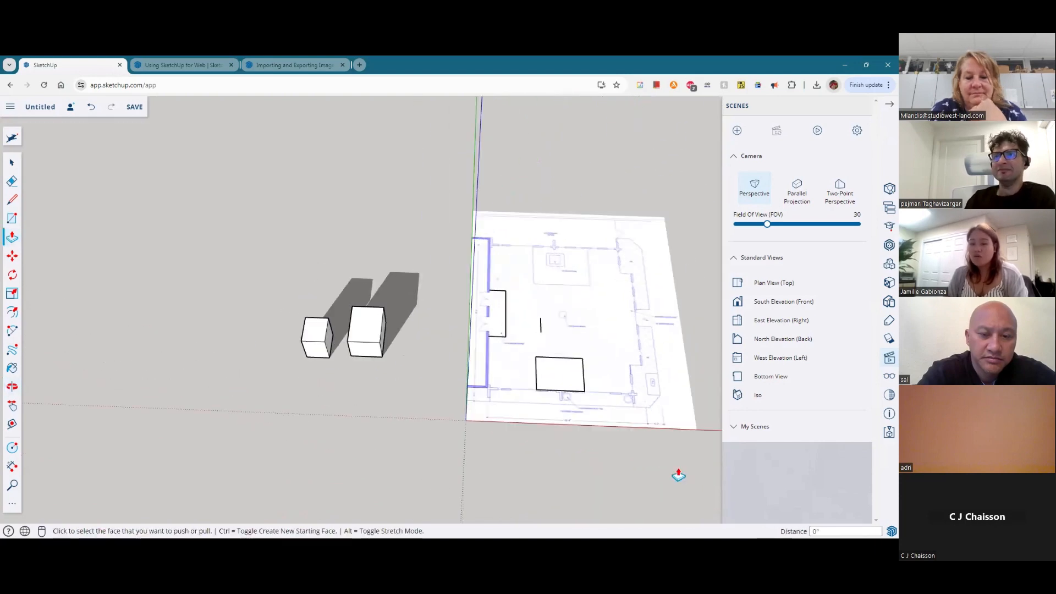
scroll(588, 379, up, 1)
scroll(590, 380, up, 4)
click(523, 377)
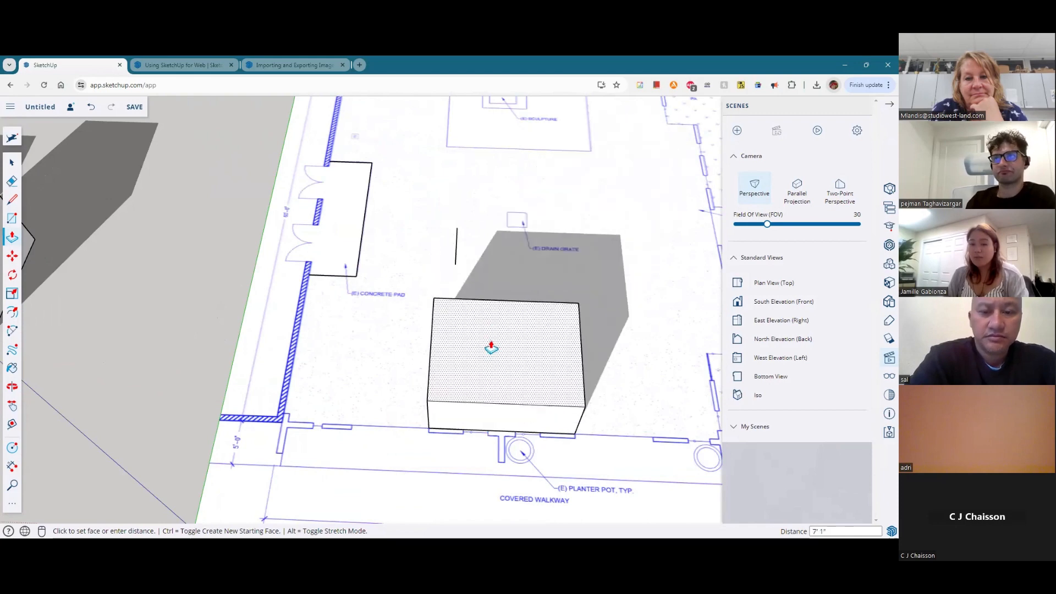
key(Escape)
Step: Close the concrete pad's outline with a line along the building wall between its two open ends
scroll(356, 299, up, 6)
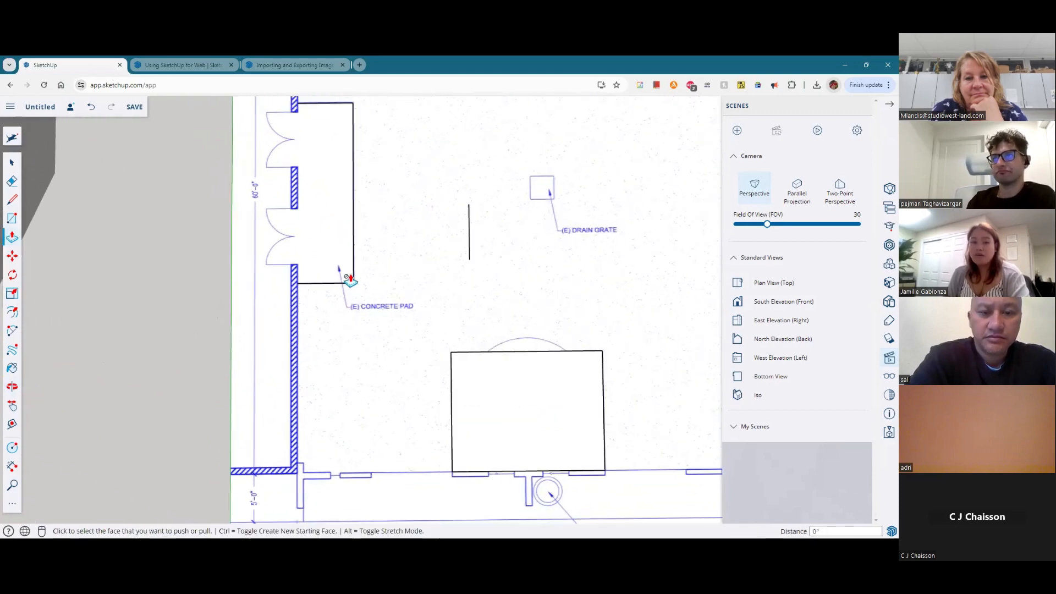
scroll(356, 300, down, 5)
scroll(328, 223, up, 3)
key(l)
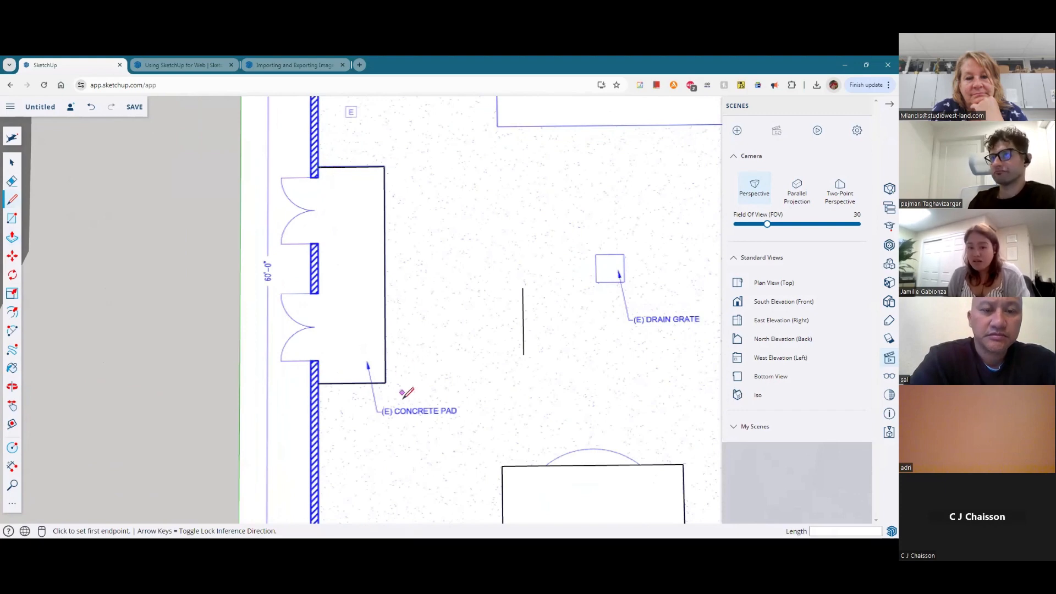
click(318, 384)
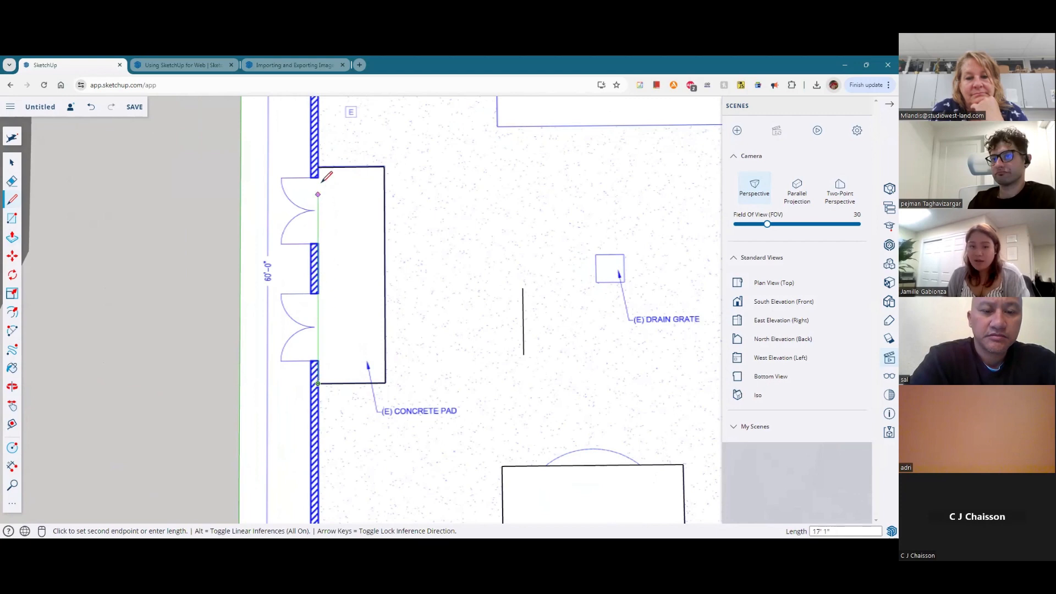
click(322, 165)
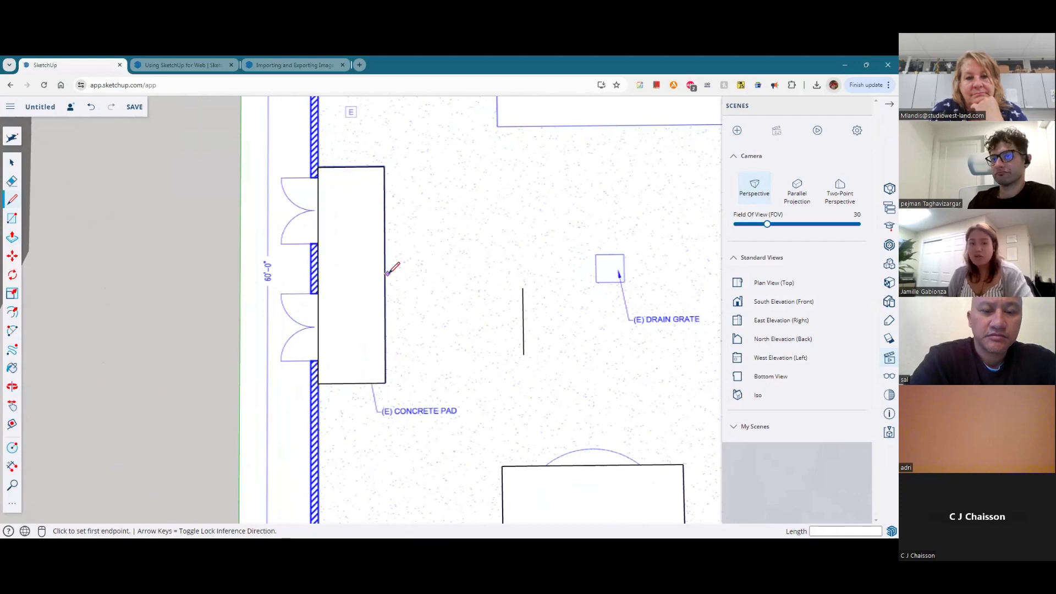
Step: Select the concrete pad's face to check that its closed outline is filled
click(11, 165)
click(345, 286)
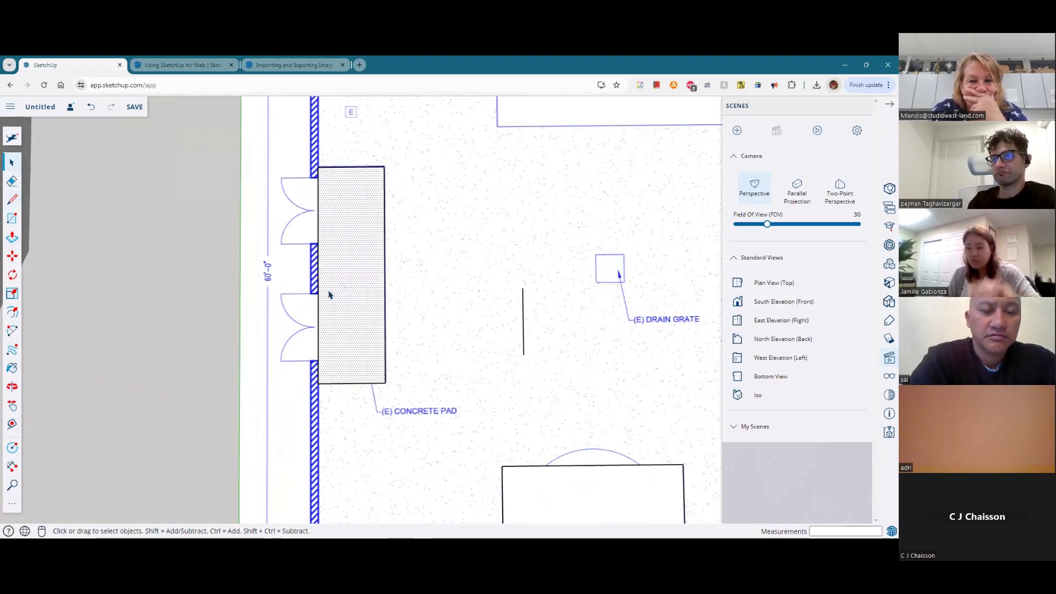
scroll(329, 295, down, 6)
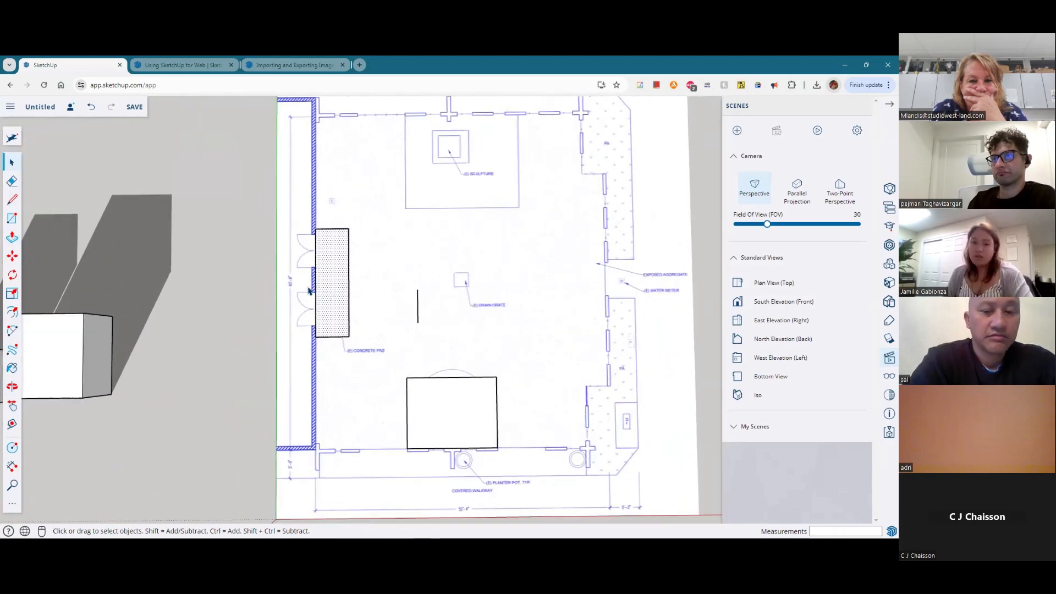
mouse_move(376, 306)
middle_down()
mouse_move(348, 334)
mouse_move(275, 147)
middle_up()
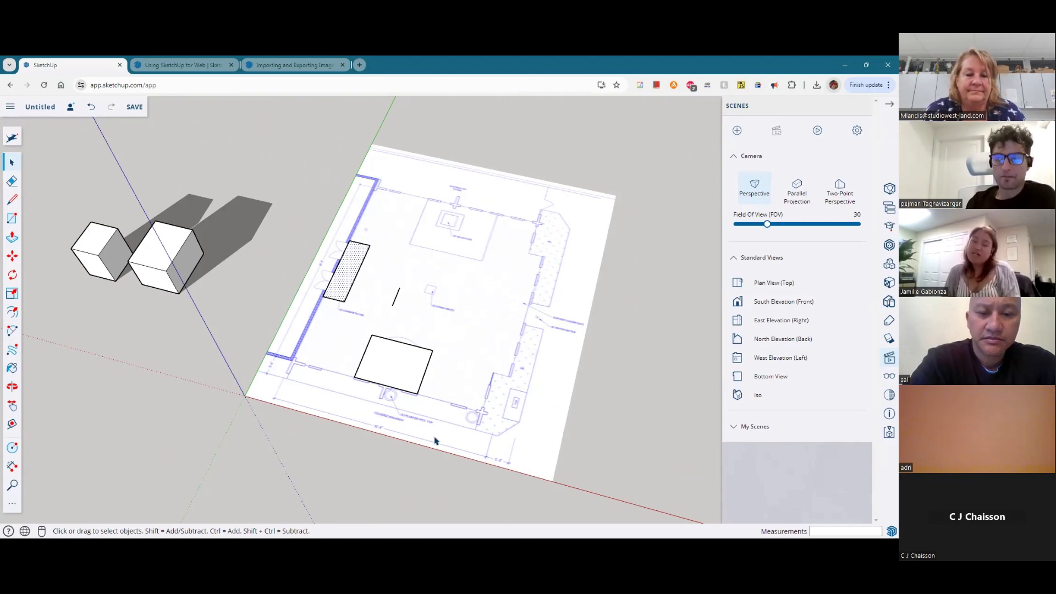
Step: Examine the site plan and the area around the sculpture for the outlines still to trace
scroll(427, 314, up, 3)
scroll(482, 418, down, 1)
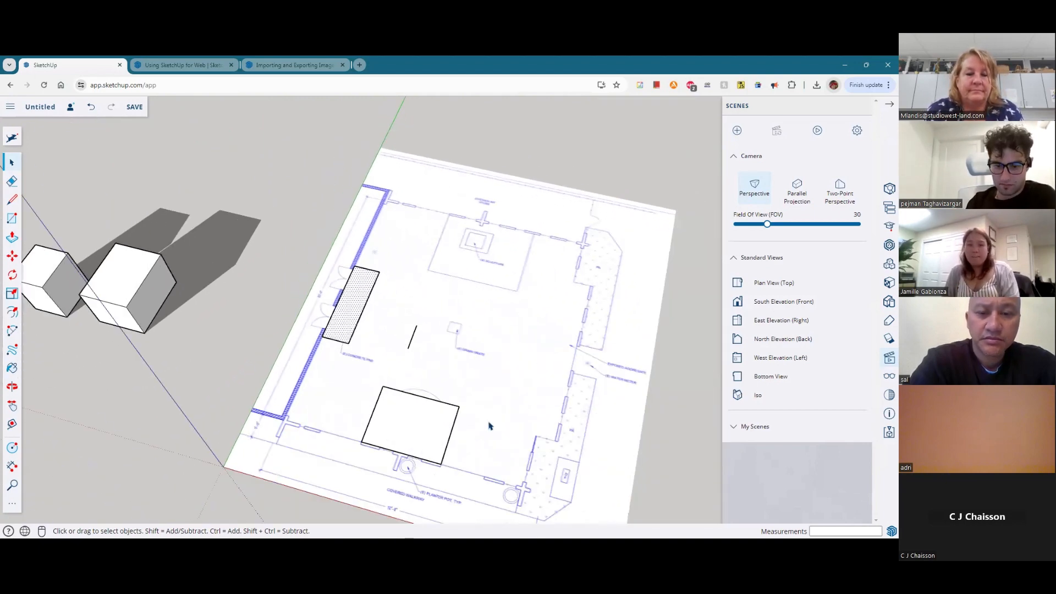
mouse_move(493, 334)
middle_down()
mouse_move(506, 299)
mouse_move(556, 384)
mouse_move(469, 260)
middle_up()
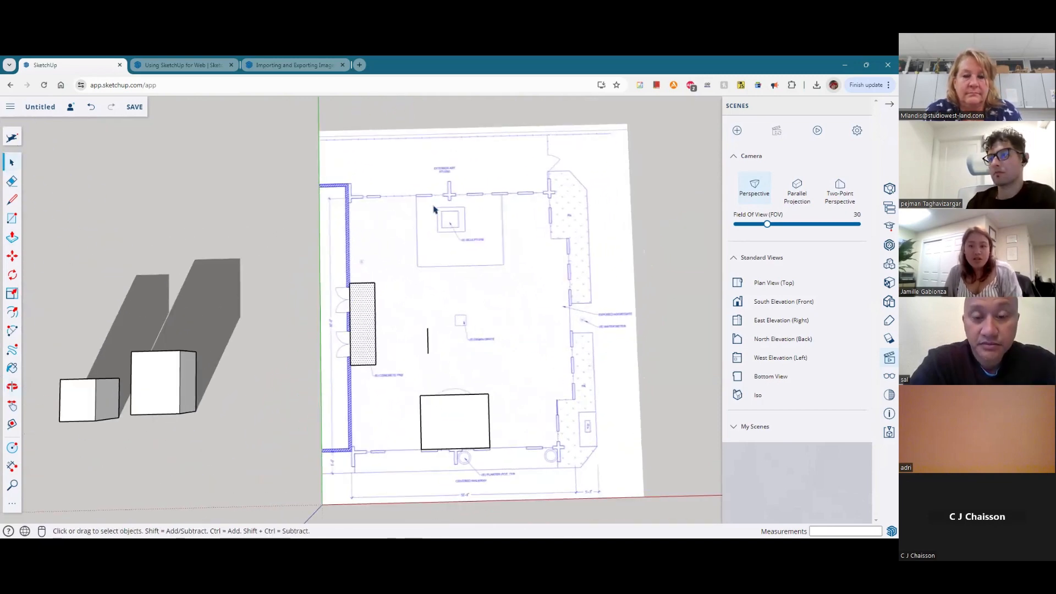
scroll(490, 170, up, 4)
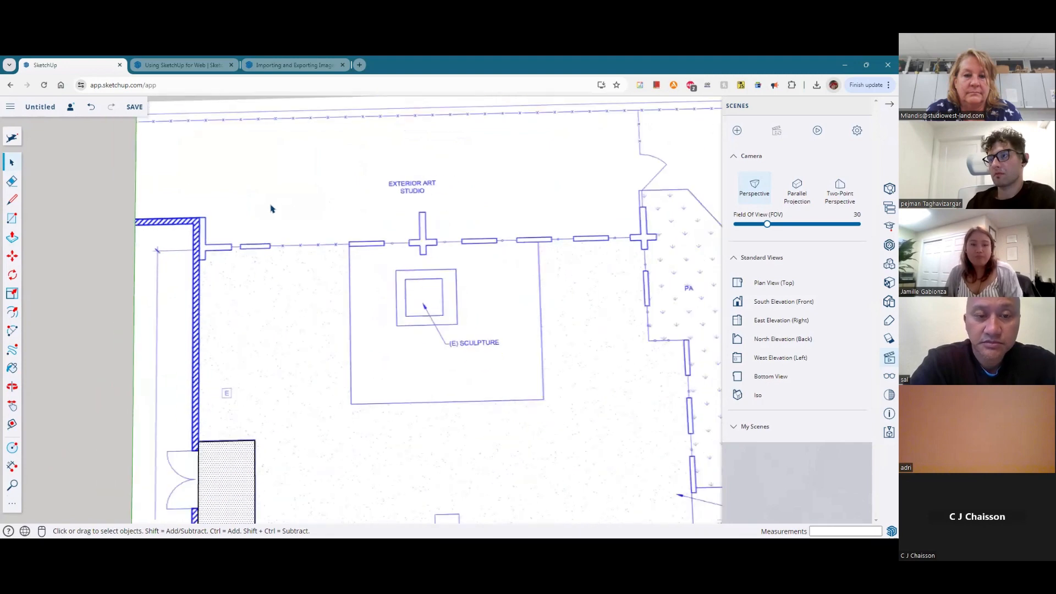
scroll(272, 214, down, 1)
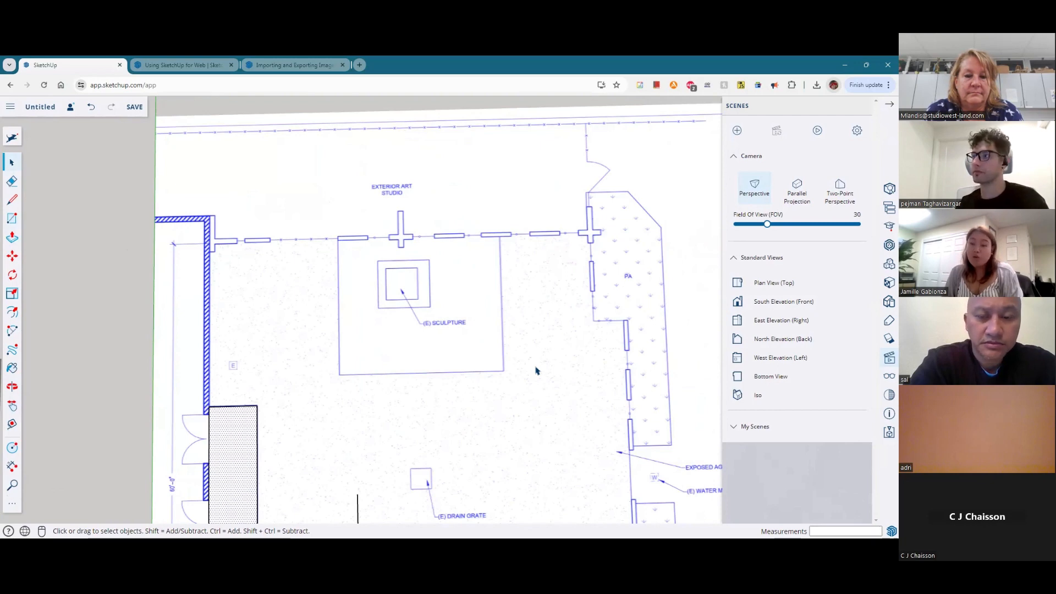
scroll(343, 291, down, 4)
scroll(360, 314, up, 4)
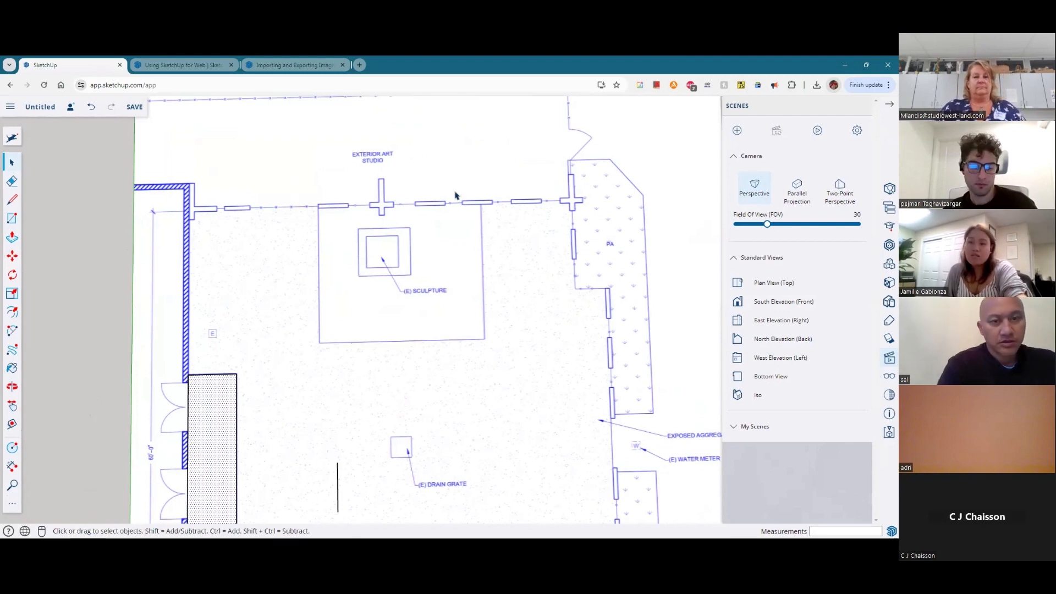
mouse_move(436, 290)
middle_down()
mouse_move(414, 297)
mouse_move(400, 227)
middle_up()
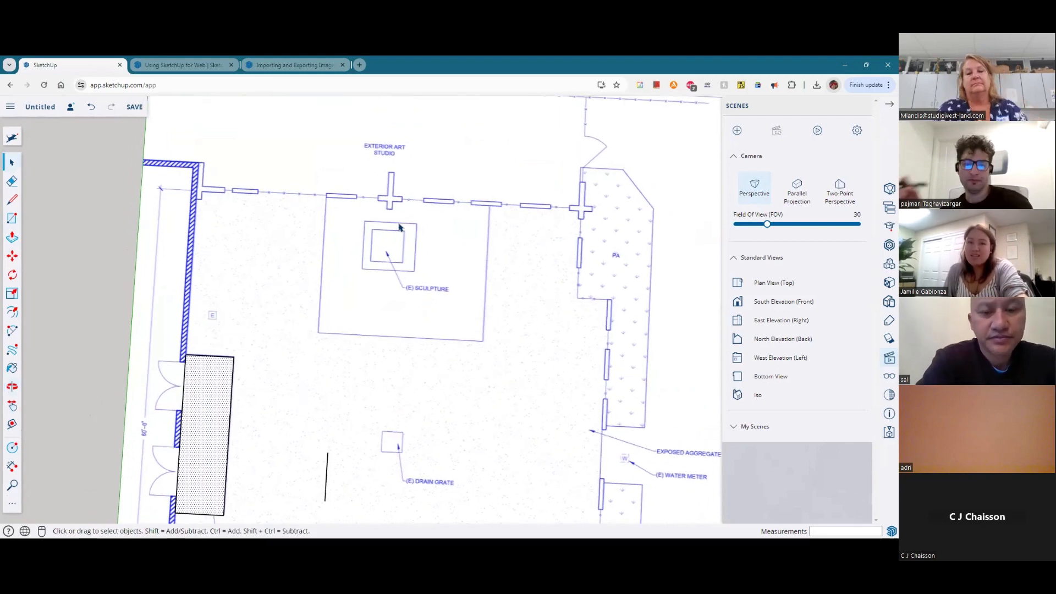
scroll(401, 229, up, 5)
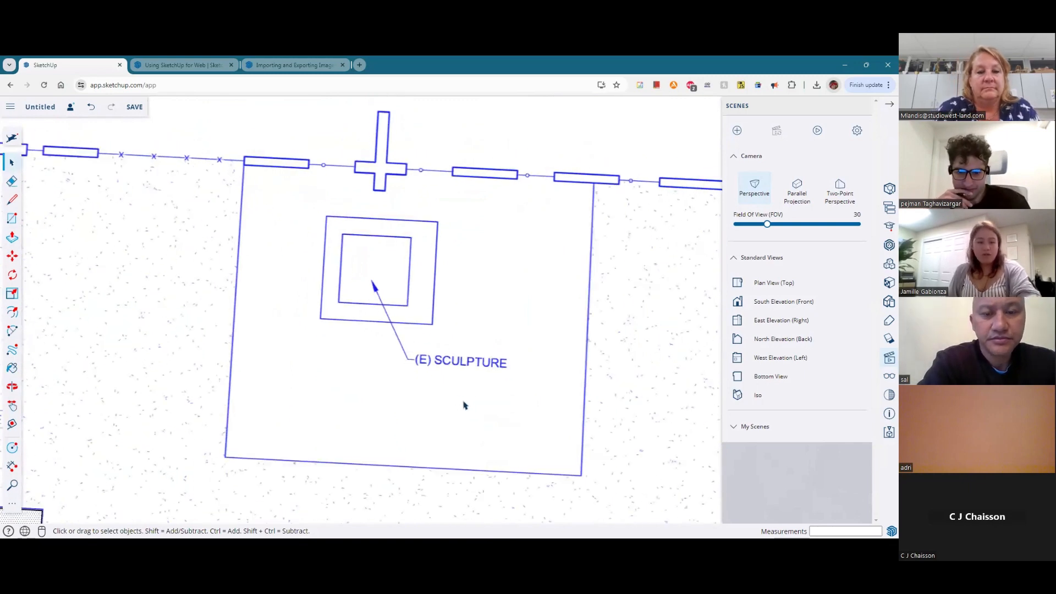
middle_drag(463, 403, 509, 369)
scroll(354, 401, down, 6)
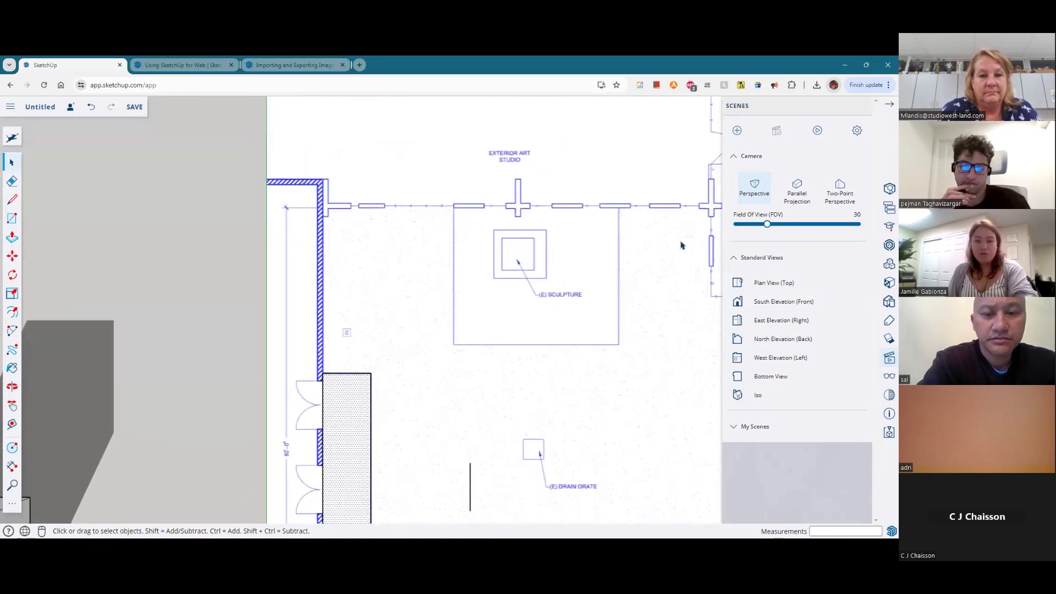
Step: Trace the large paved area around the sculpture with a rectangle about 20'-7" by 17'-1"
scroll(693, 227, up, 6)
scroll(509, 387, up, 1)
click(12, 218)
click(224, 151)
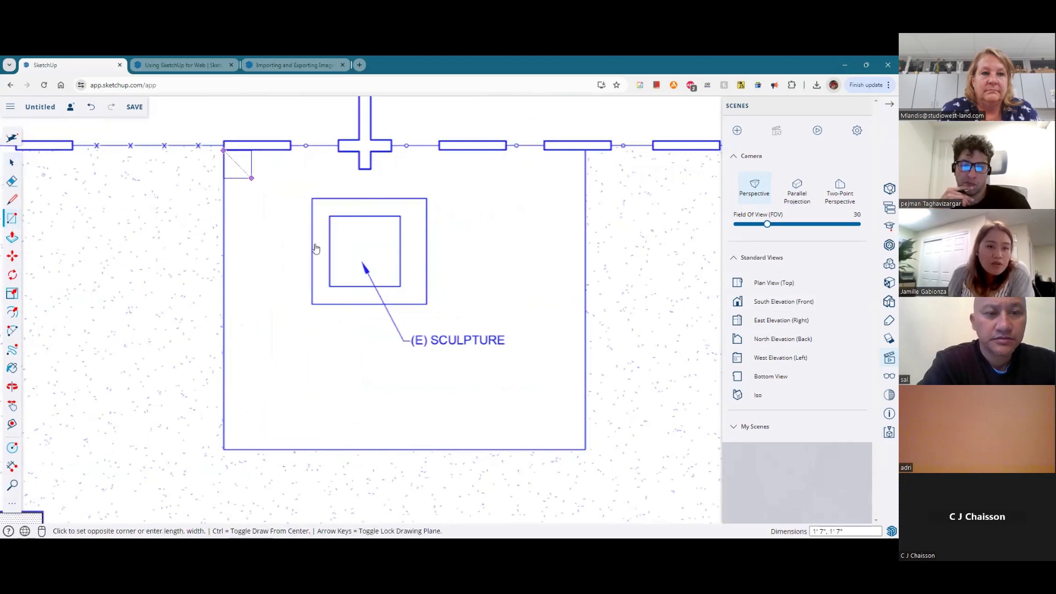
click(585, 449)
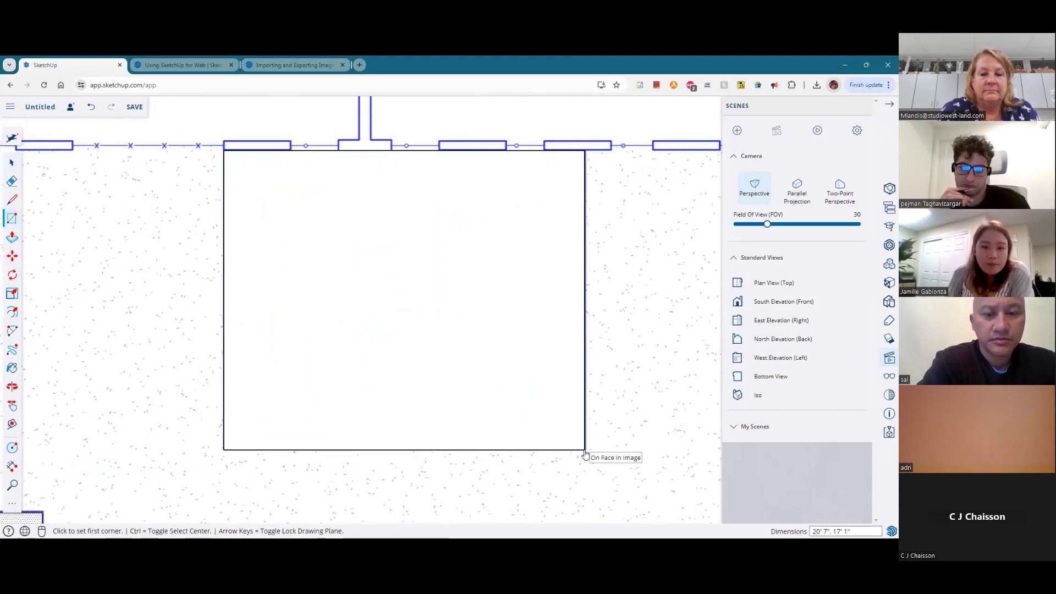
Step: Hide the large rectangle's face to expose the sculpture outlines on the plan beneath it
click(12, 163)
click(476, 286)
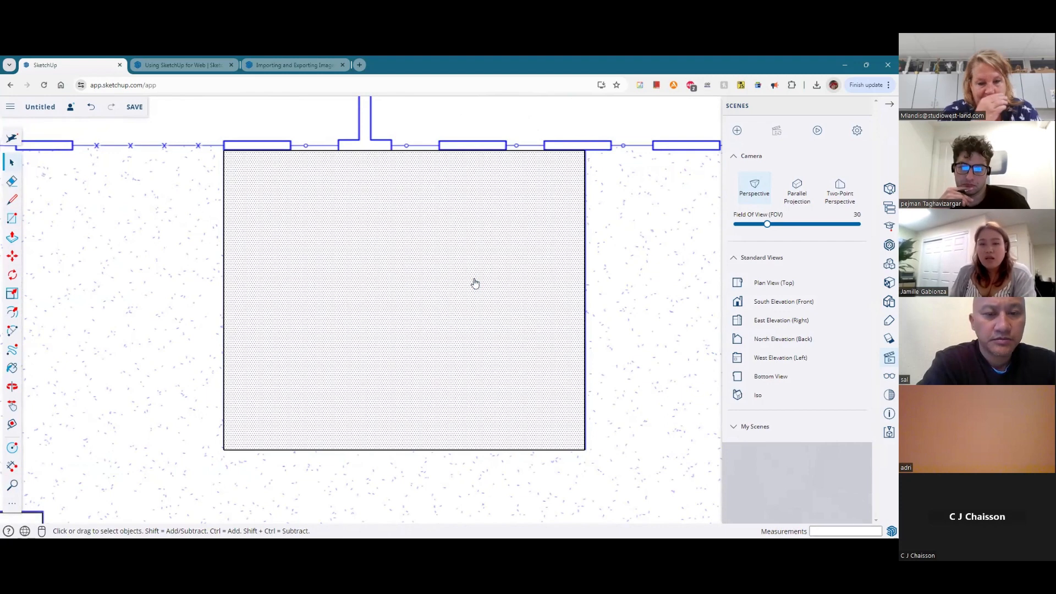
right_click(476, 283)
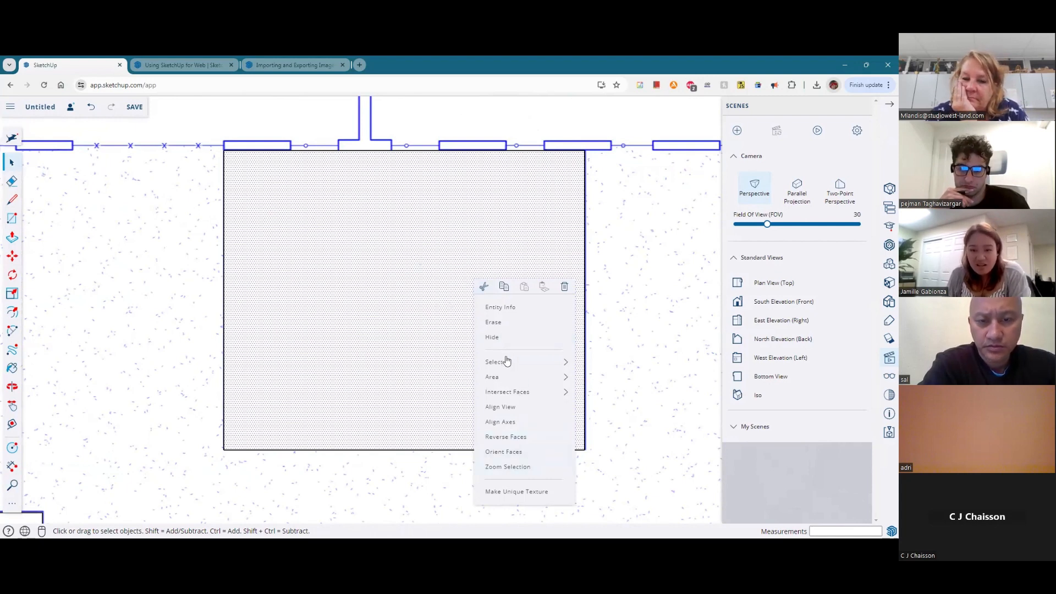
mouse_move(515, 367)
mouse_move(523, 400)
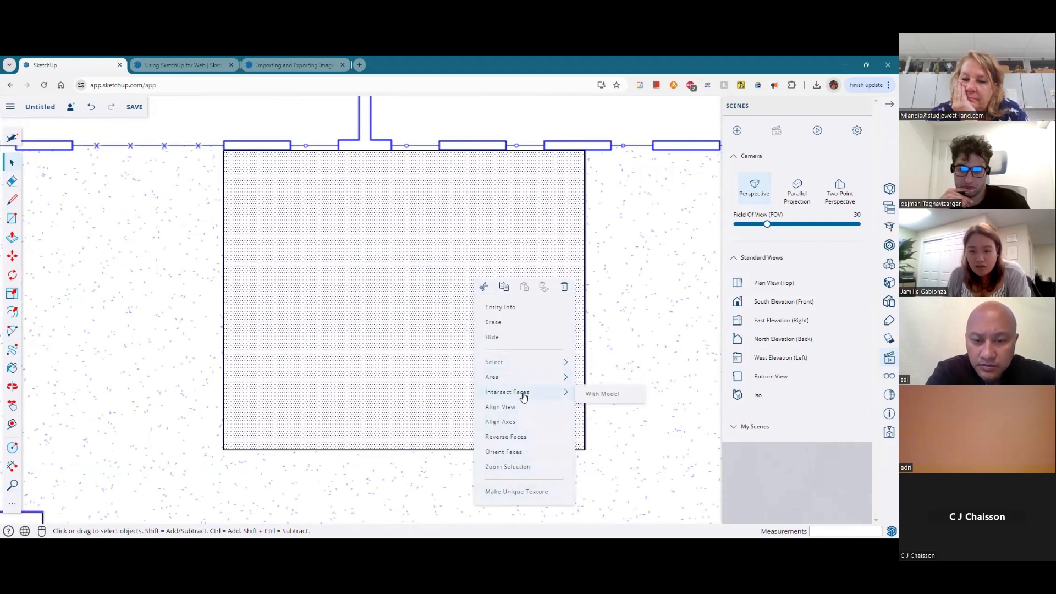
click(529, 339)
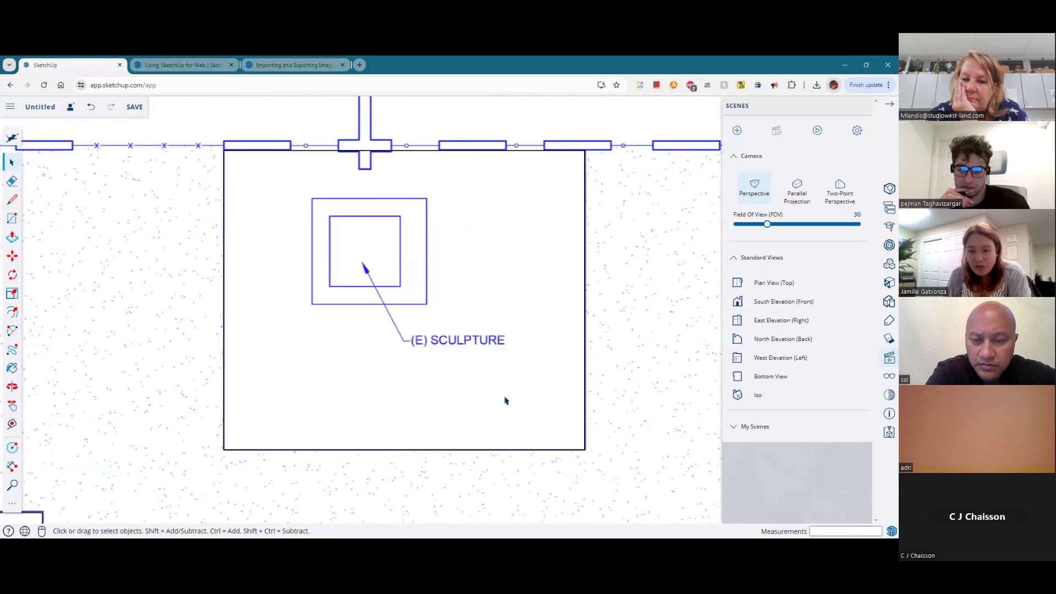
right_click(533, 214)
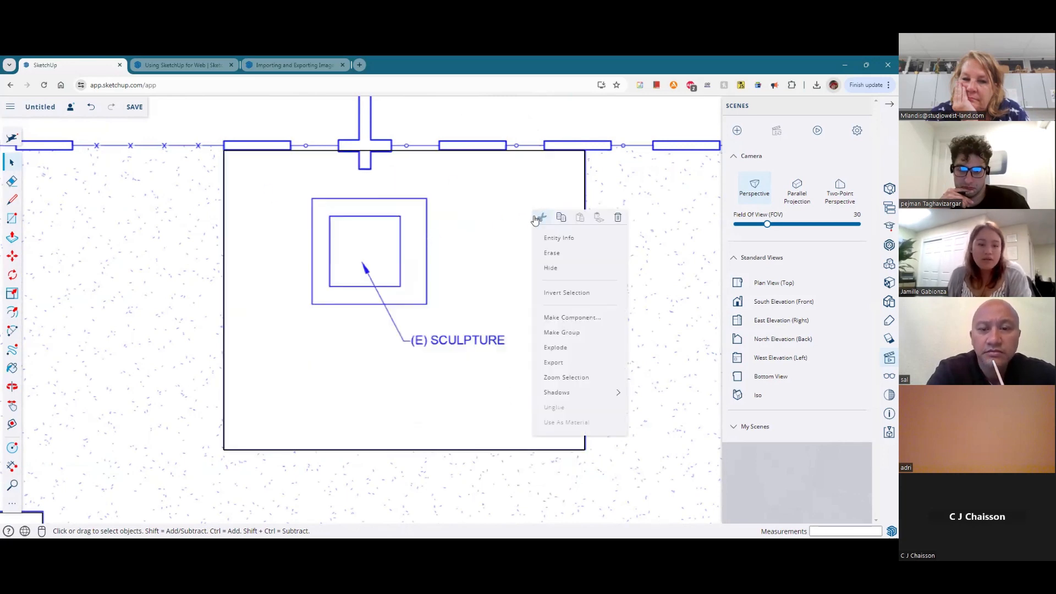
Step: Undo hiding the face and remove the large rectangle around the sculpture
key(ctrl+z)
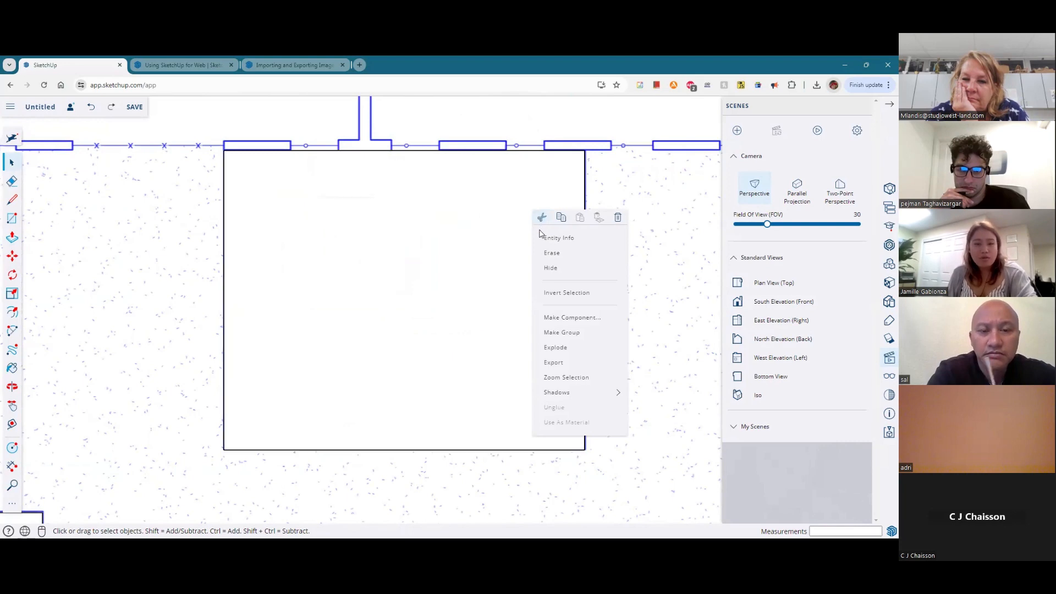
click(484, 356)
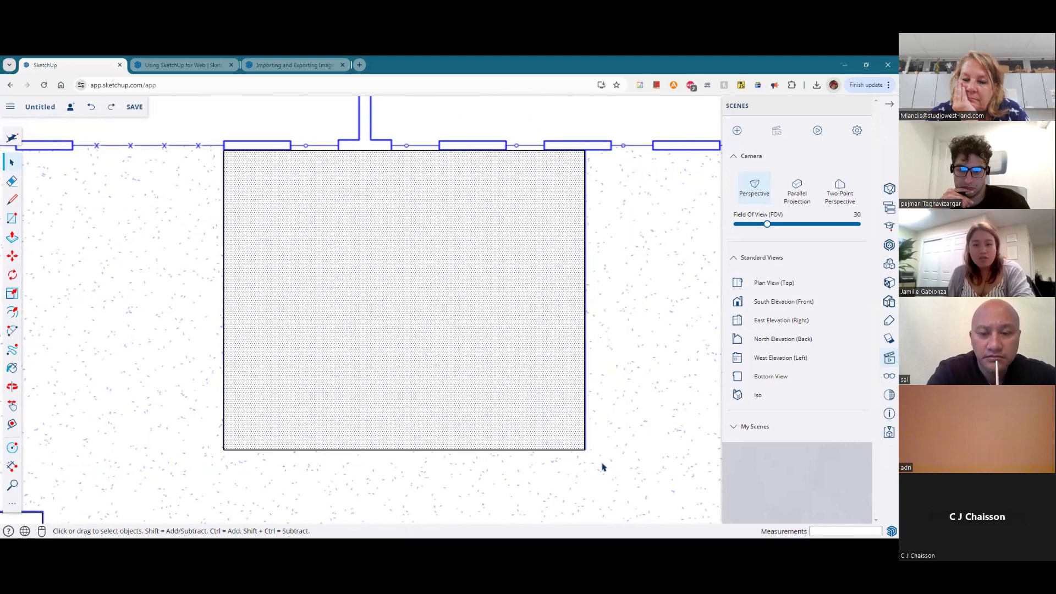
key(ctrl+z)
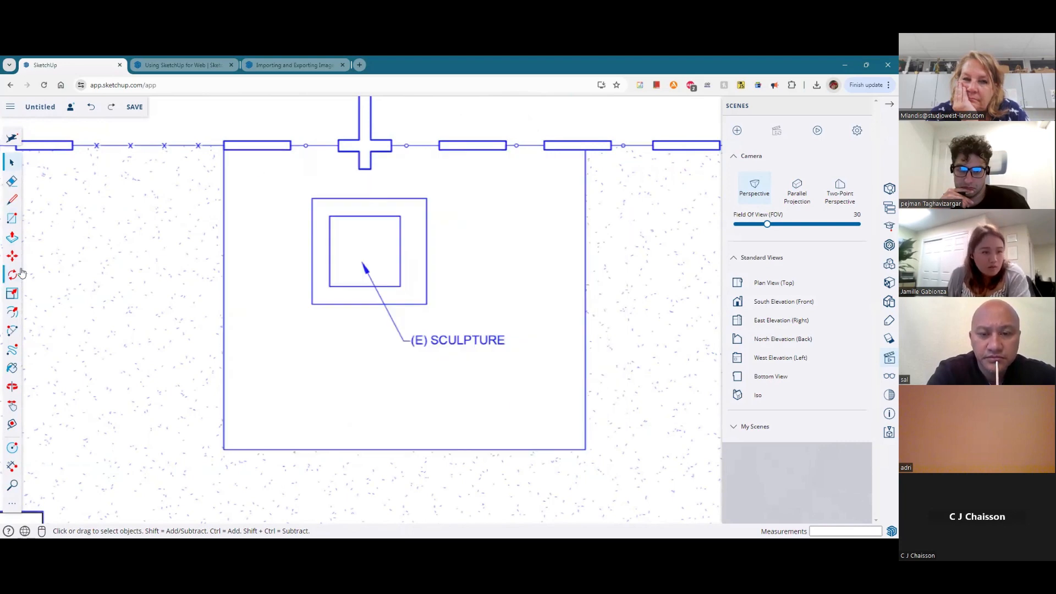
Step: Trace the sculpture's inner square about 4'-1" by 4'-1" and its outer outline about 6'-7" by 6' with rectangles
click(11, 219)
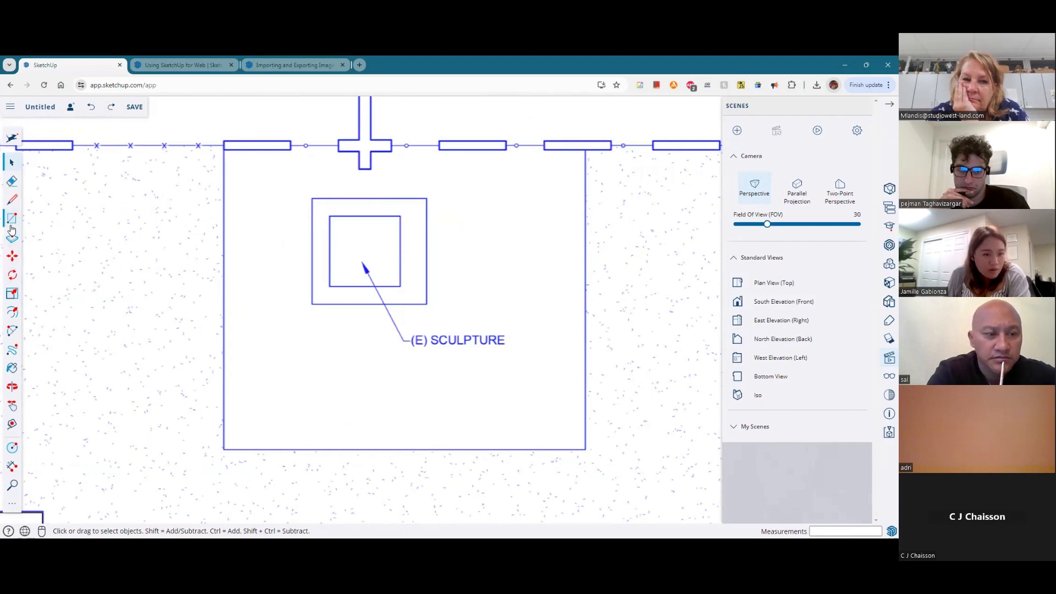
click(329, 217)
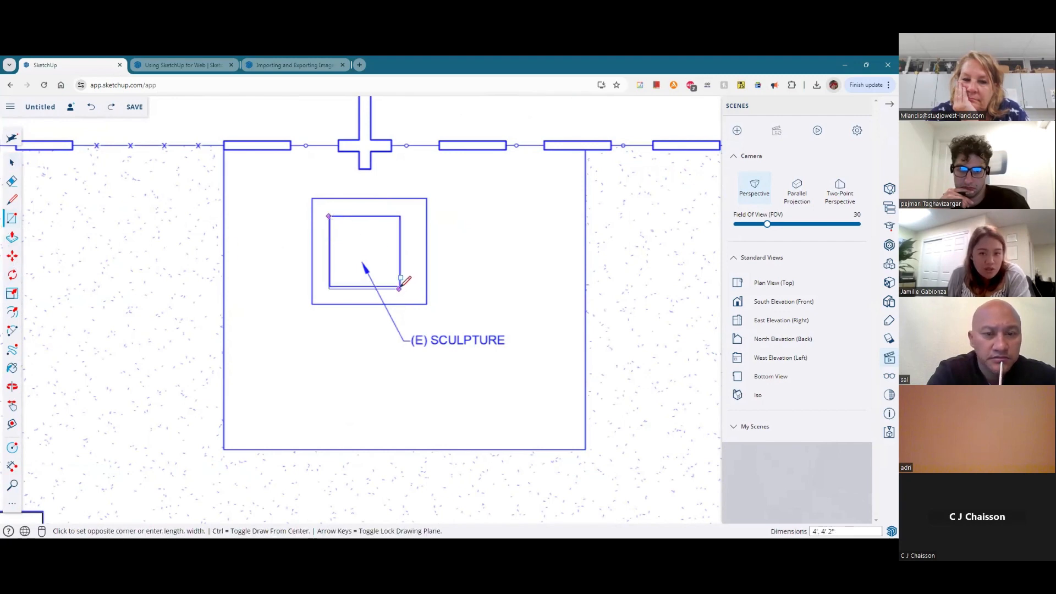
click(400, 286)
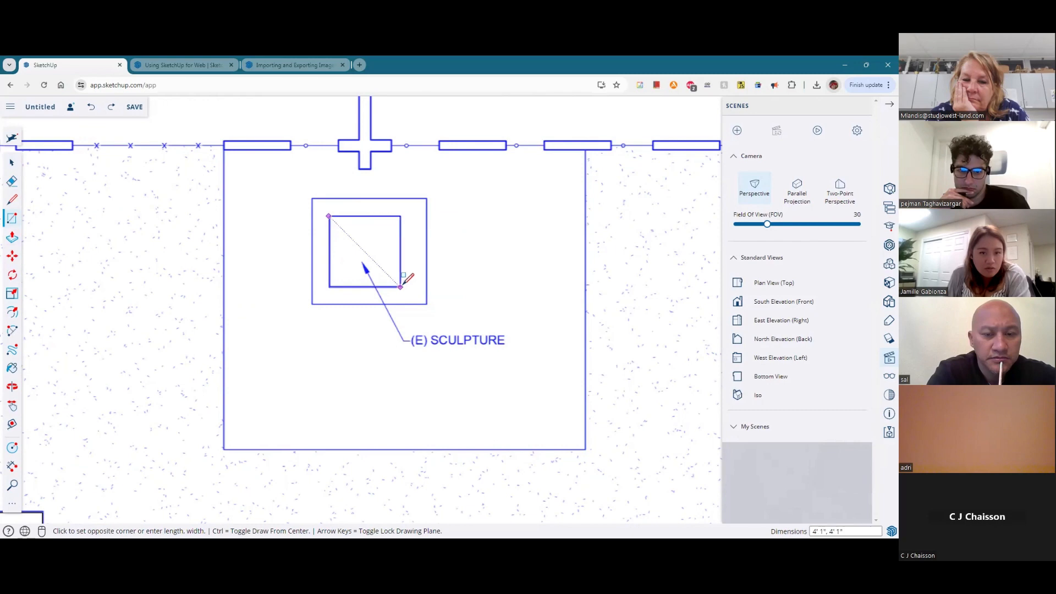
click(312, 199)
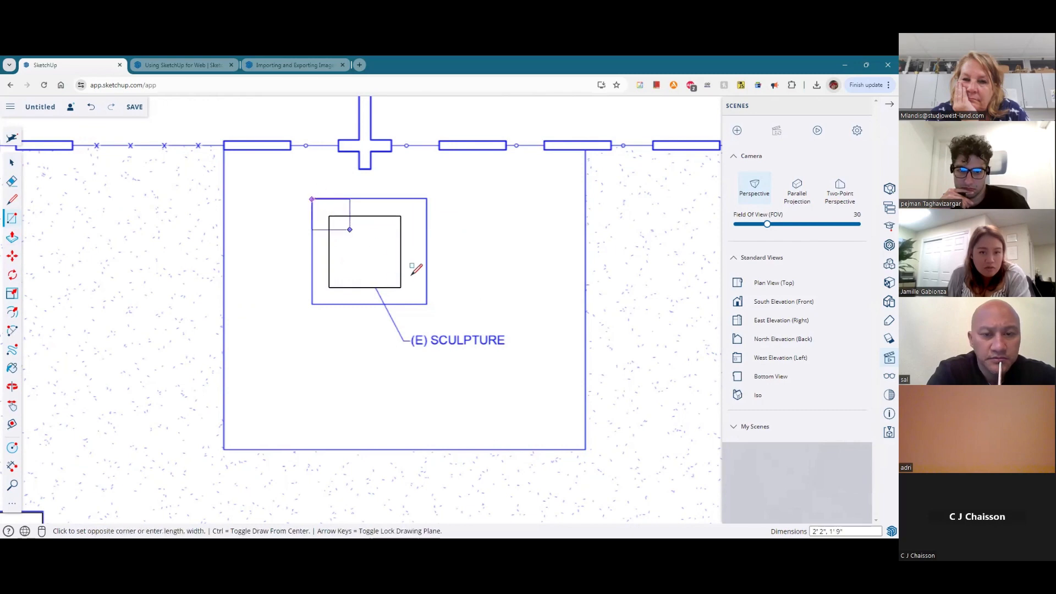
click(427, 303)
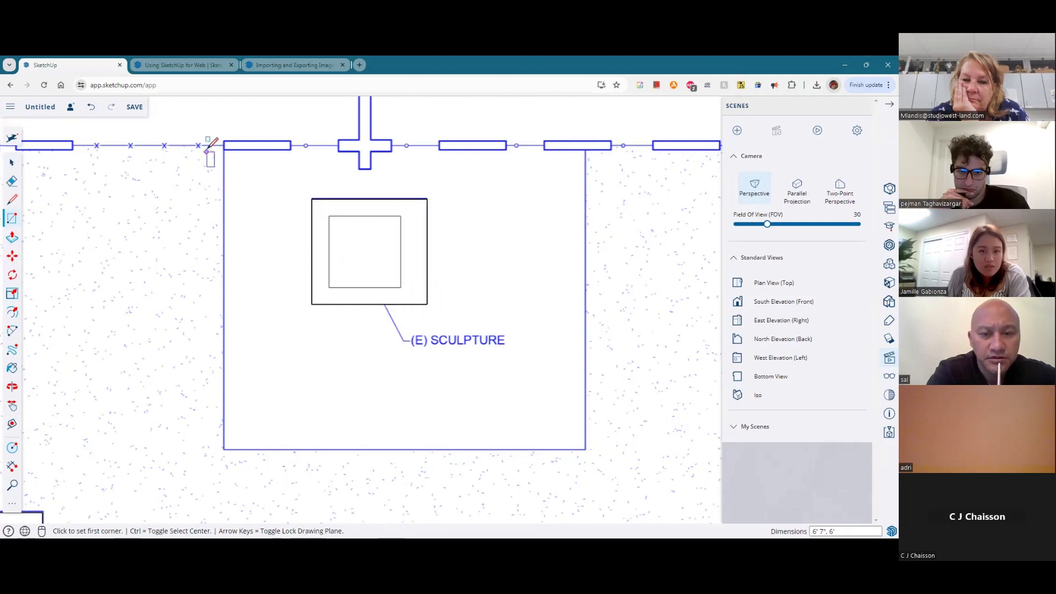
Step: Trace the large area enclosing the sculpture outlines with a rectangle, starting from its corner at the fence line
click(224, 149)
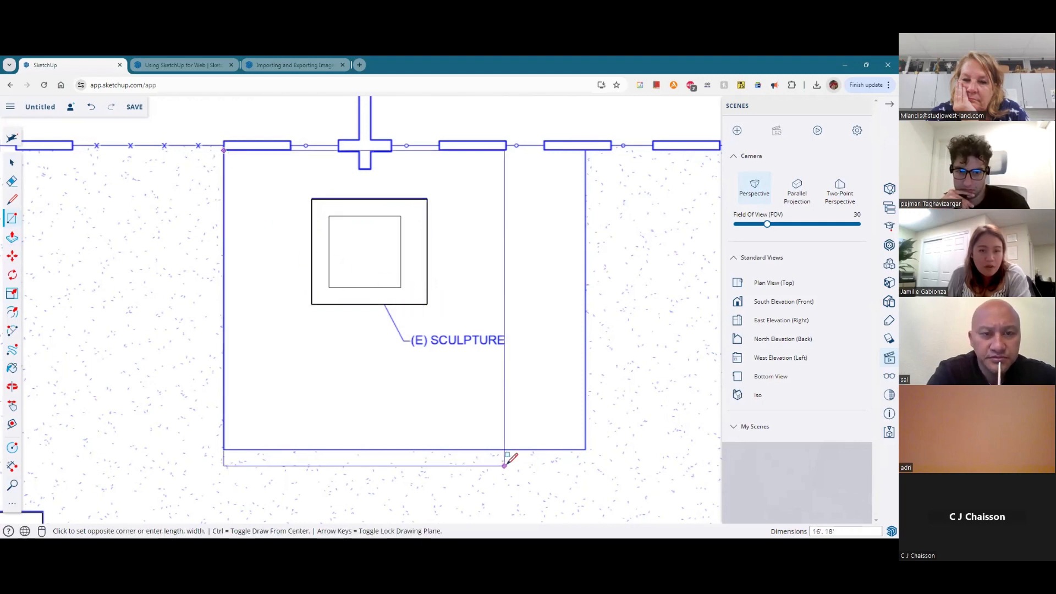
click(586, 449)
scroll(297, 290, down, 8)
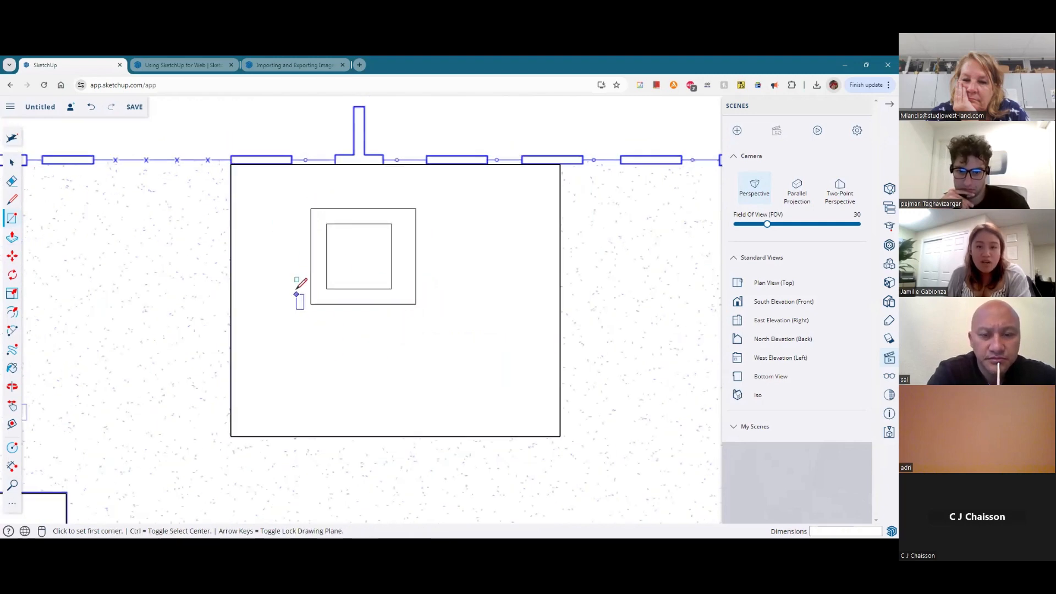
Step: Select all three nested sculpture-area rectangles and move them together about 53'-3" off the plan
click(10, 165)
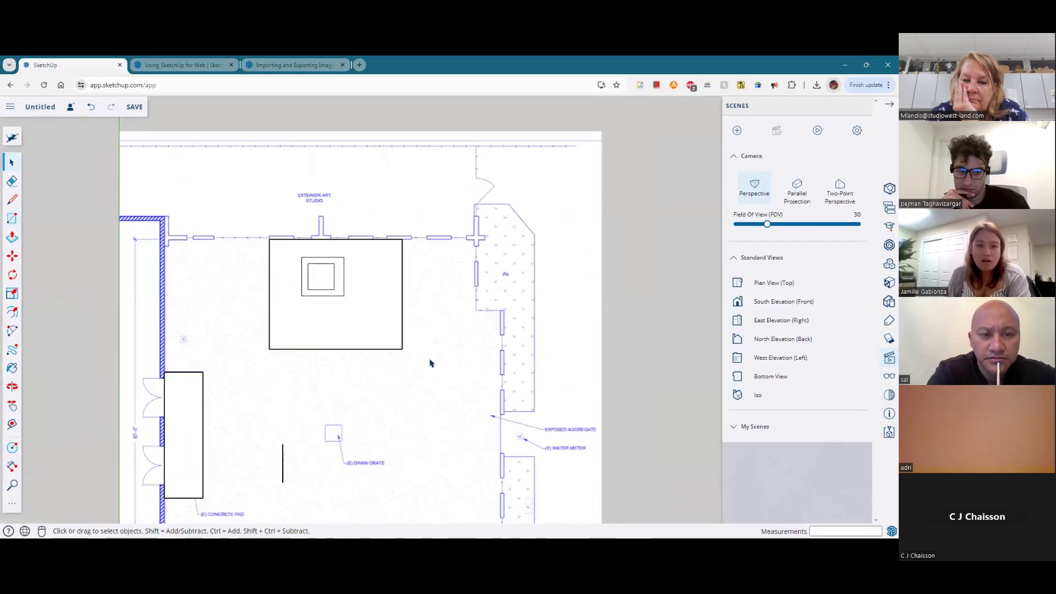
drag(436, 362, 238, 181)
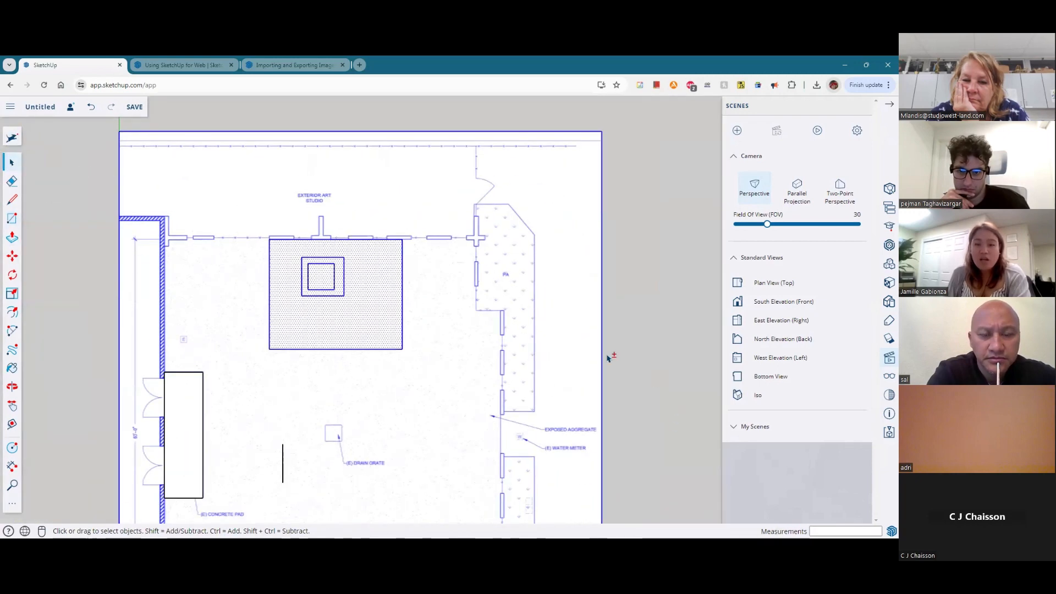
click(641, 376)
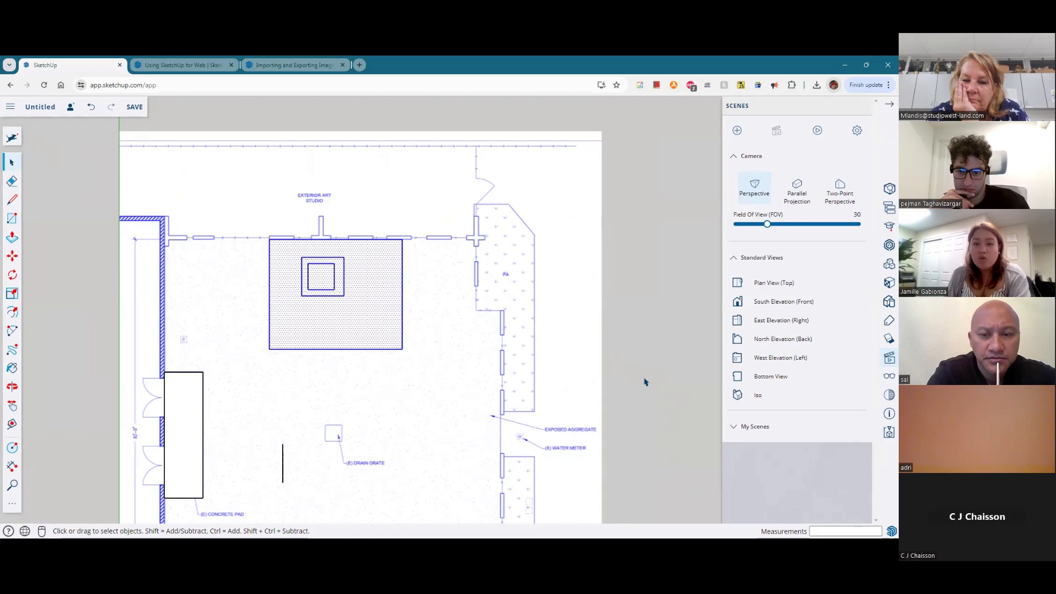
click(12, 255)
click(316, 281)
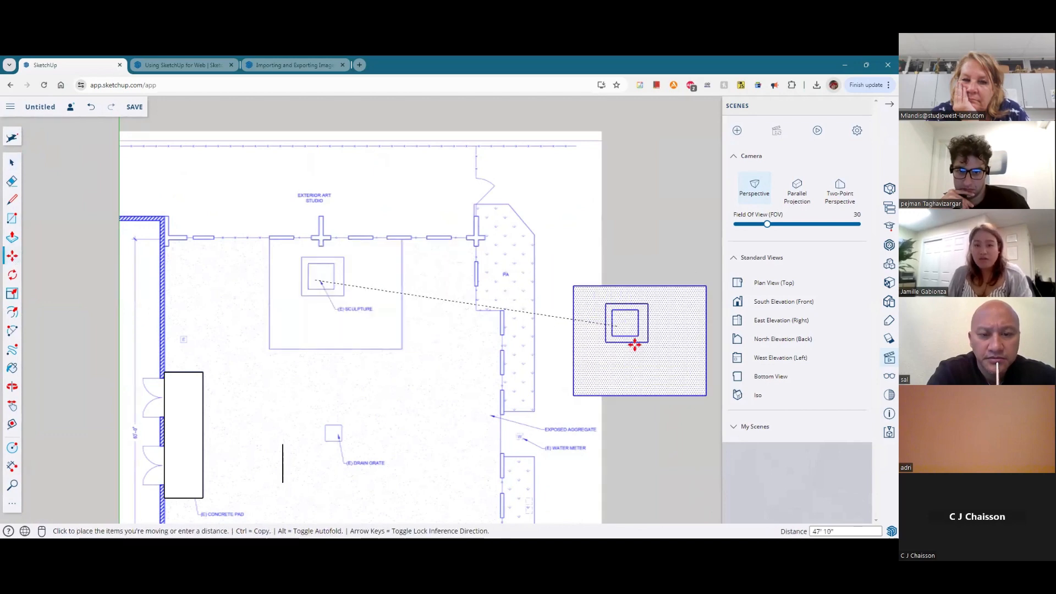
click(662, 312)
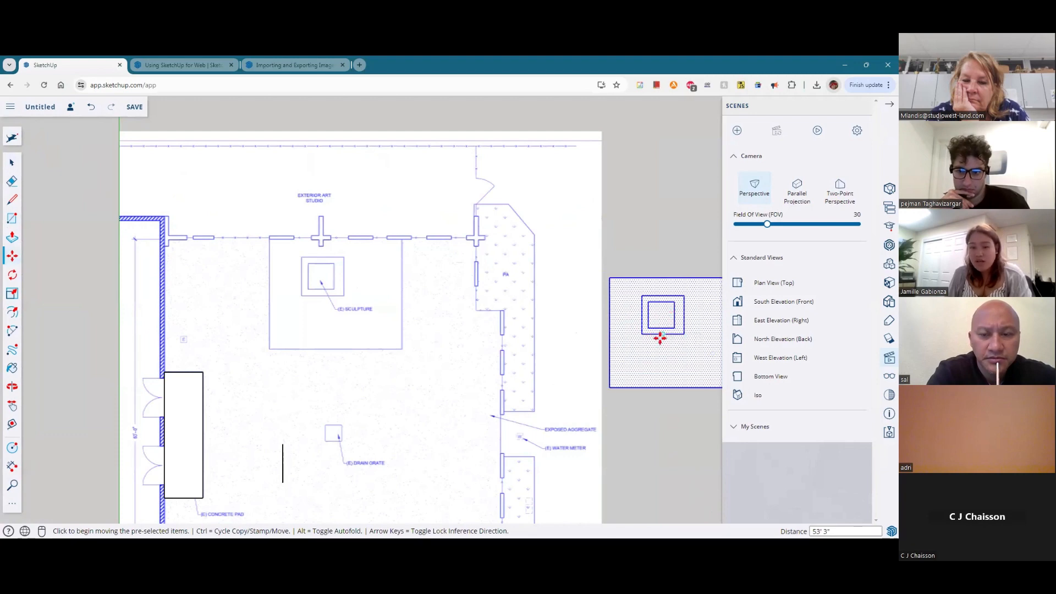
Step: Undo the move of the sculpture-area rectangles and clear the selection
key(ctrl+z)
key(Escape)
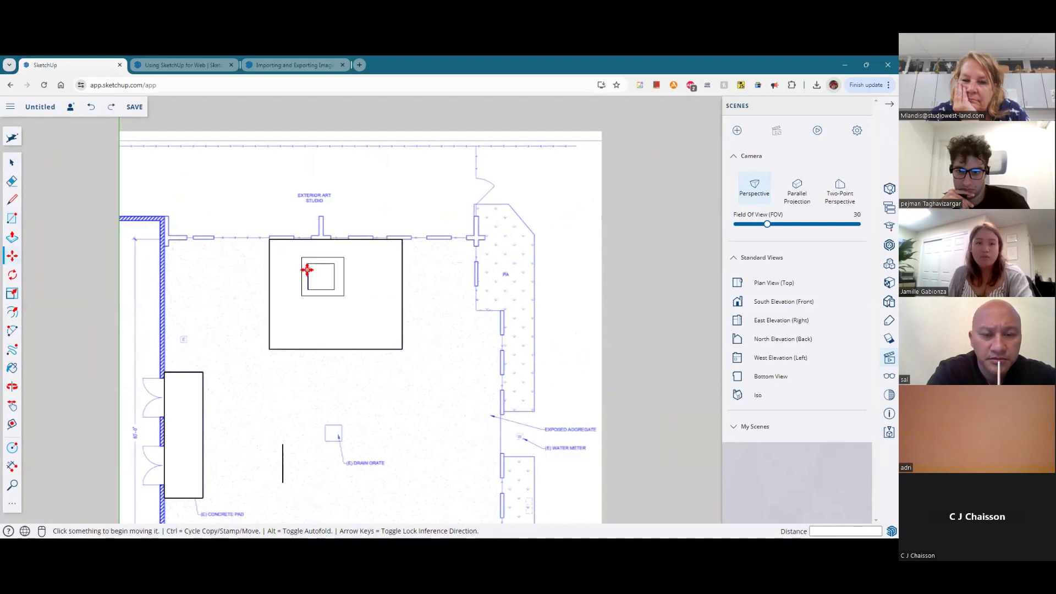
scroll(306, 269, up, 6)
click(12, 162)
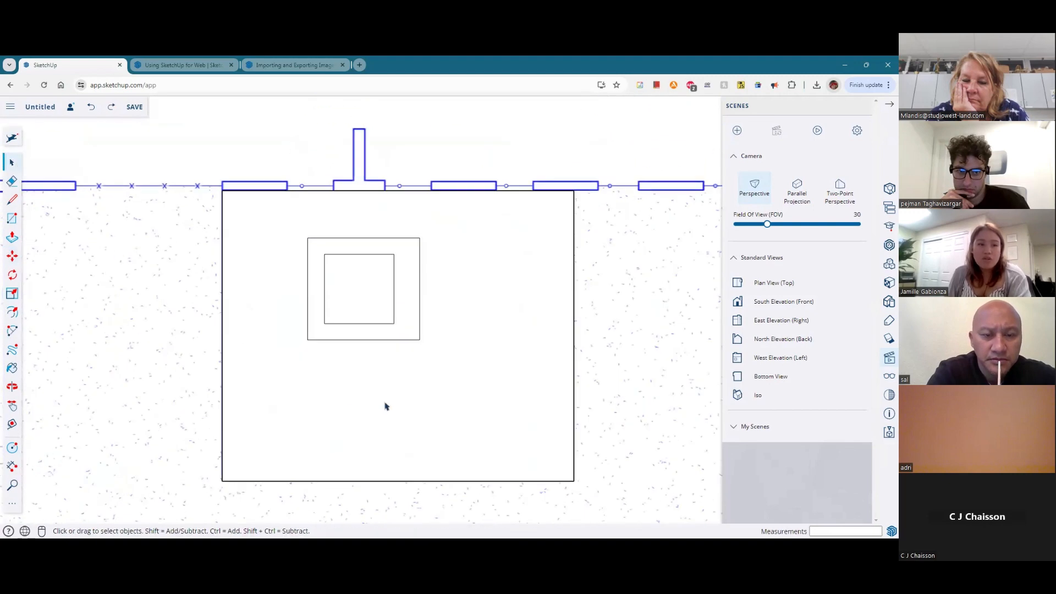
Step: Select the sculpture's inner and outer outlines inside the large rectangle and combine them into a group
click(259, 226)
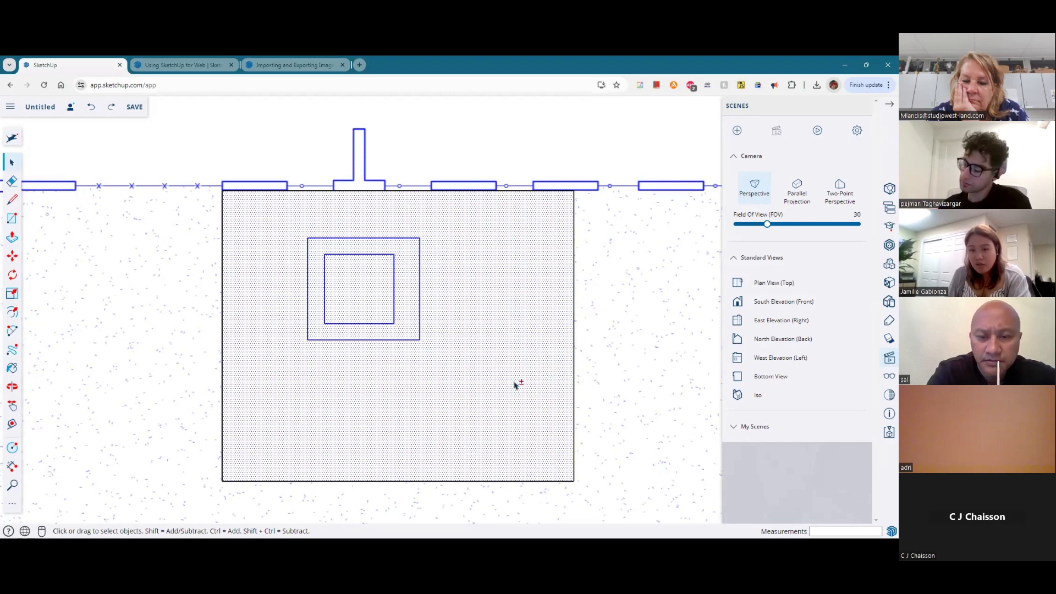
shift+click(521, 257)
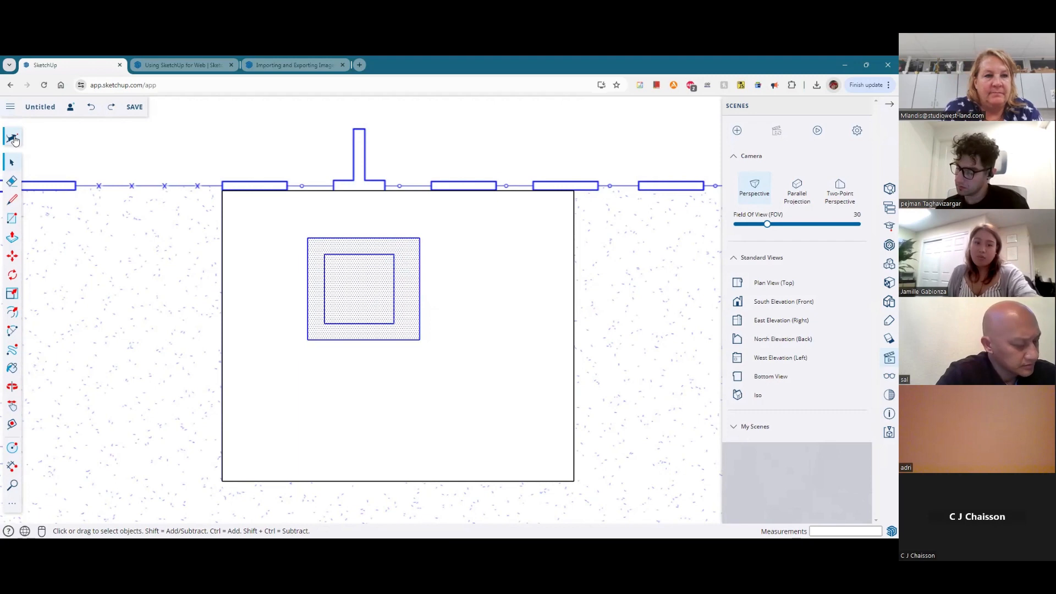
right_click(363, 289)
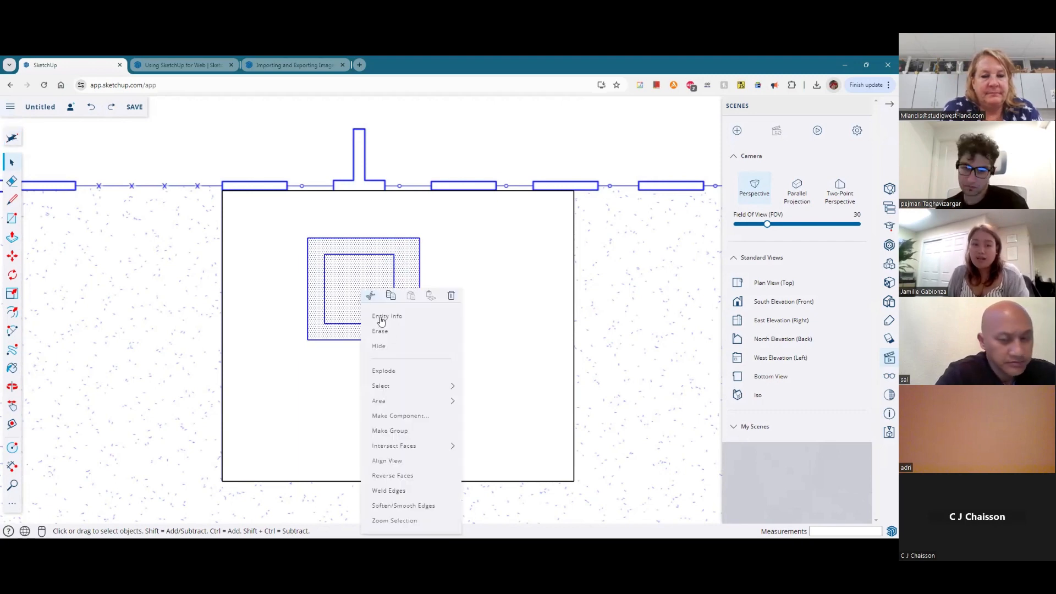
click(426, 439)
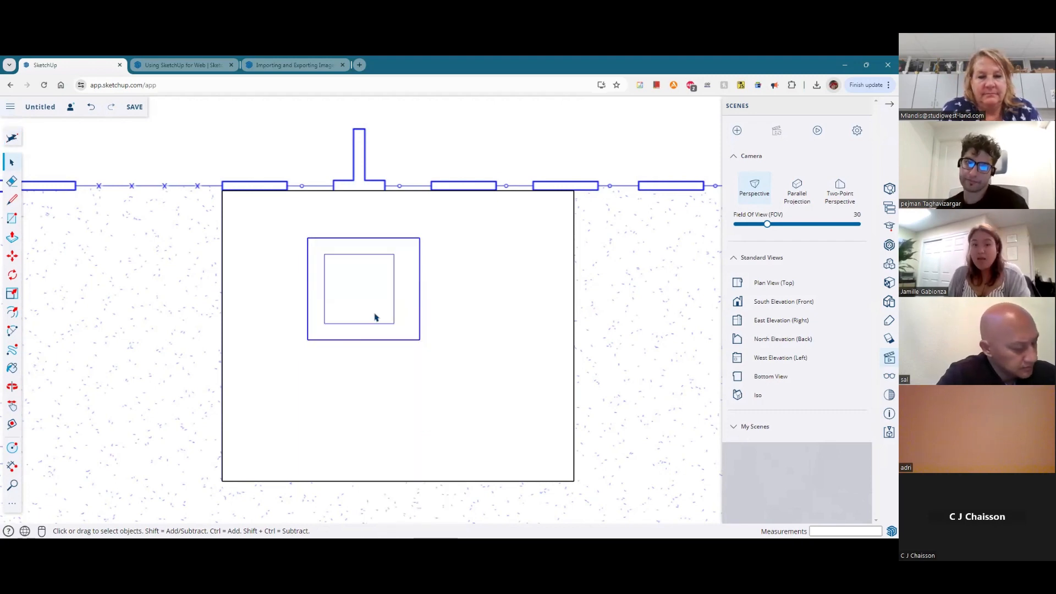
scroll(209, 255, down, 5)
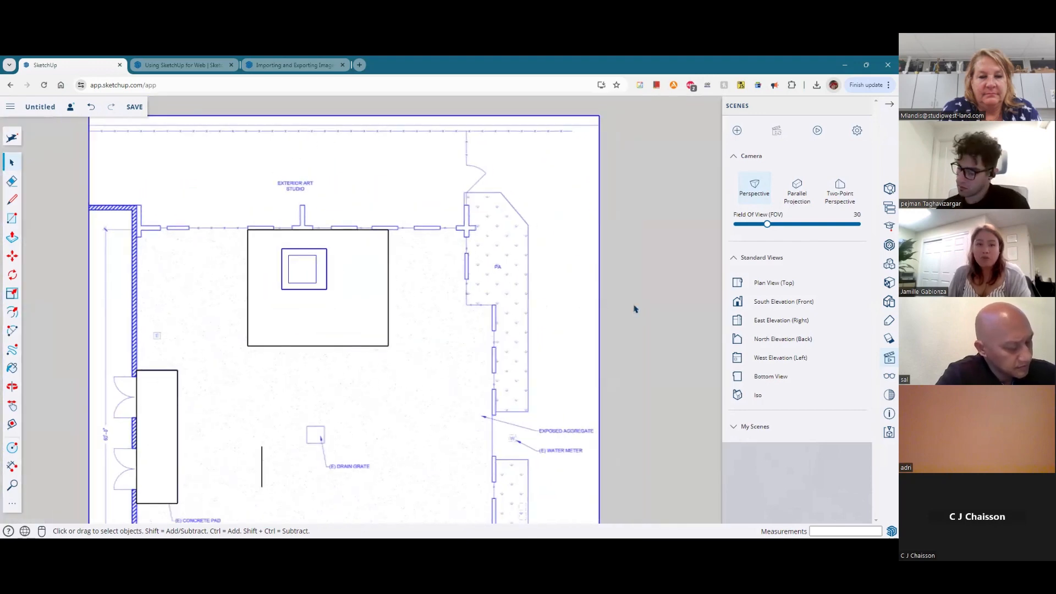
Step: Select the large rectangle at the fence line together with the sculpture outlines inside it and make them a group
click(614, 331)
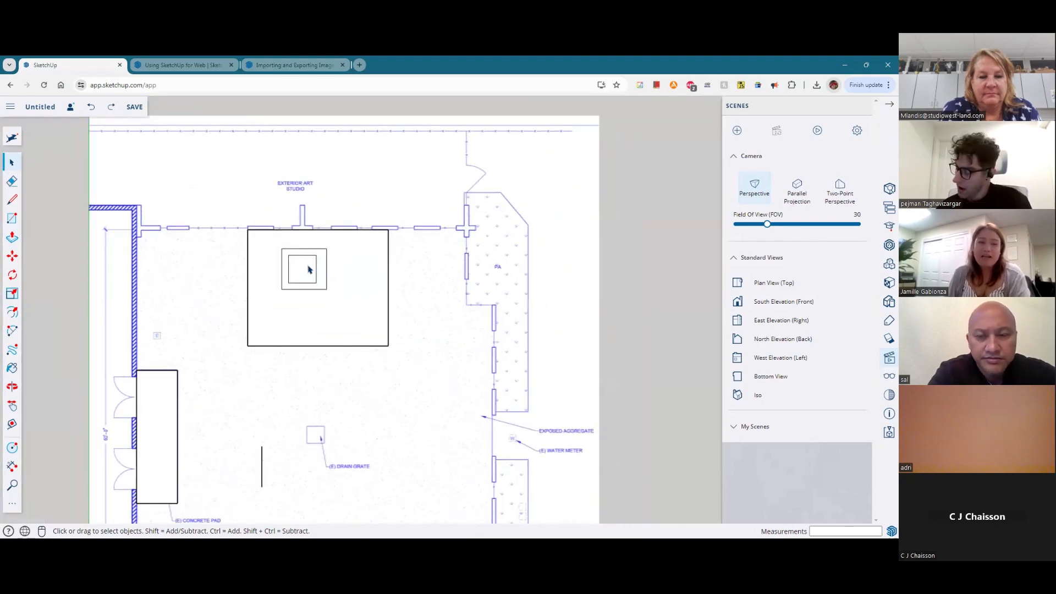
shift+click(411, 184)
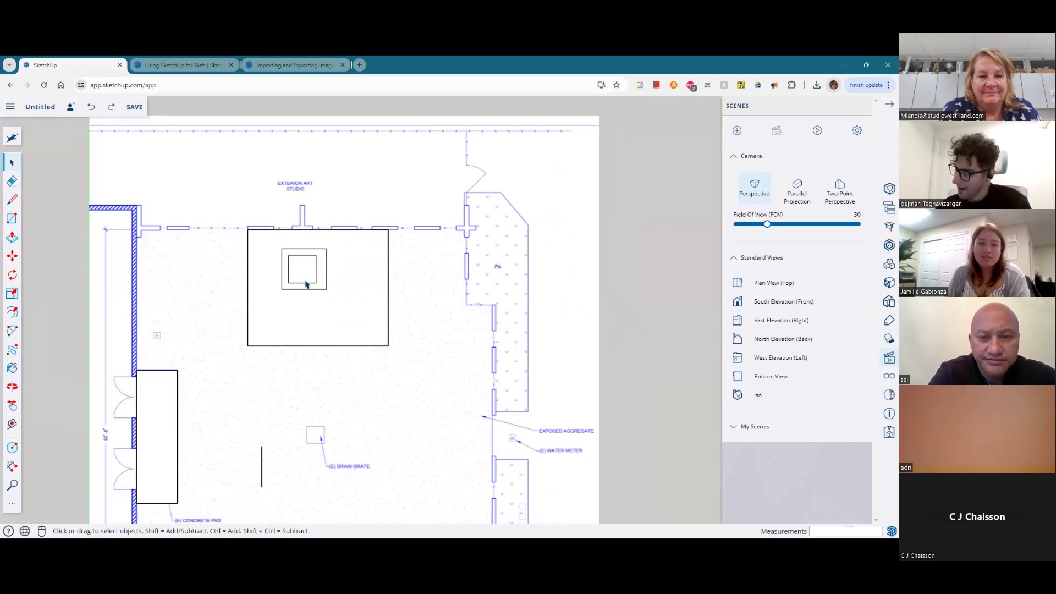
scroll(306, 280, up, 3)
click(350, 265)
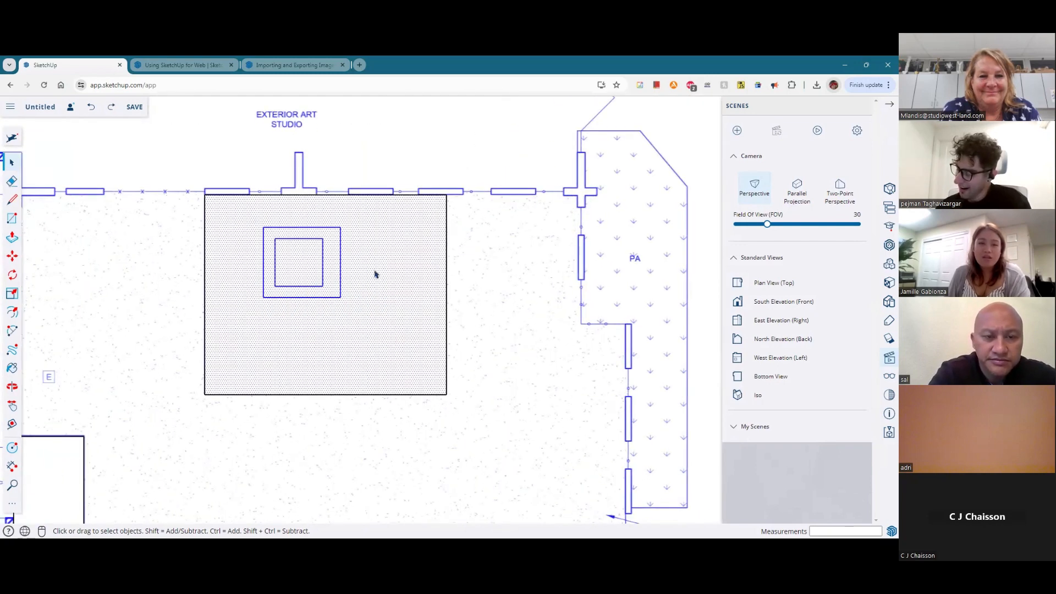
scroll(346, 300, down, 3)
drag(660, 427, 391, 184)
scroll(293, 260, up, 4)
right_click(312, 270)
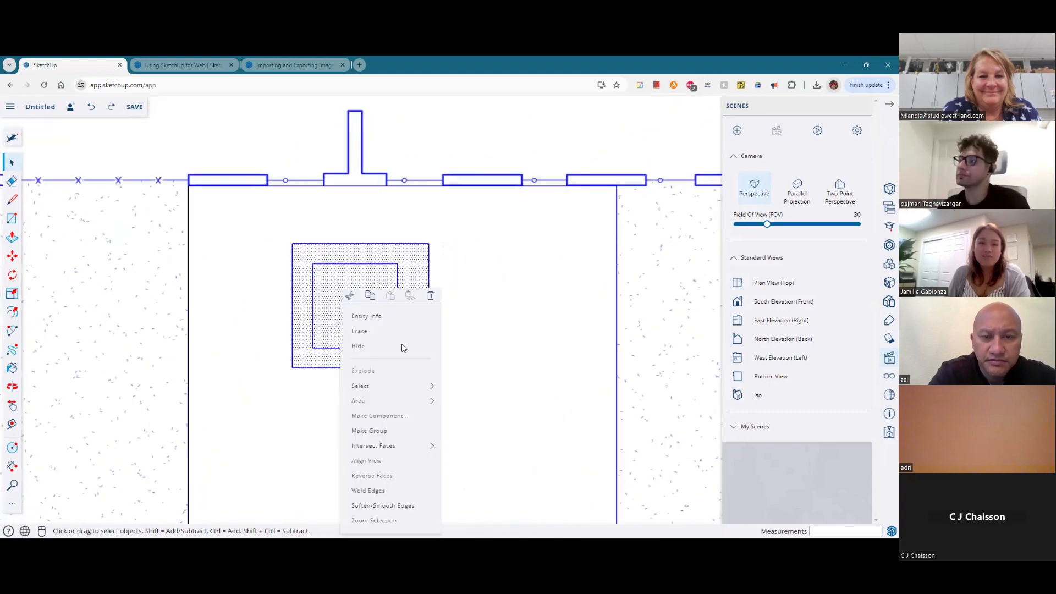
click(399, 438)
scroll(285, 266, down, 5)
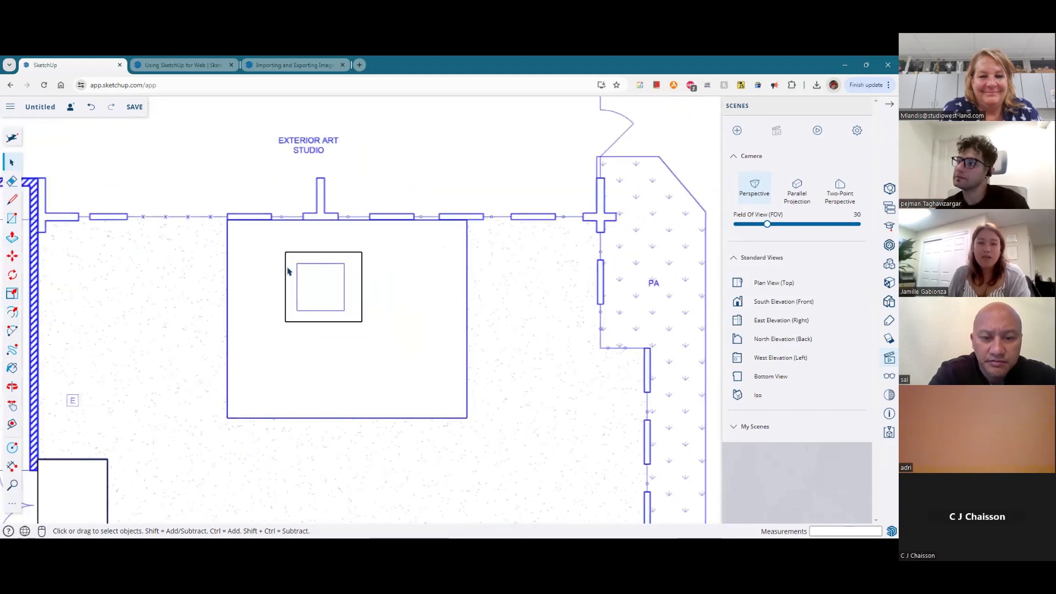
Step: Move the grouped sculpture area about 54'-9" sideways, off the site plan into the empty space beside it
click(12, 256)
click(314, 294)
click(670, 298)
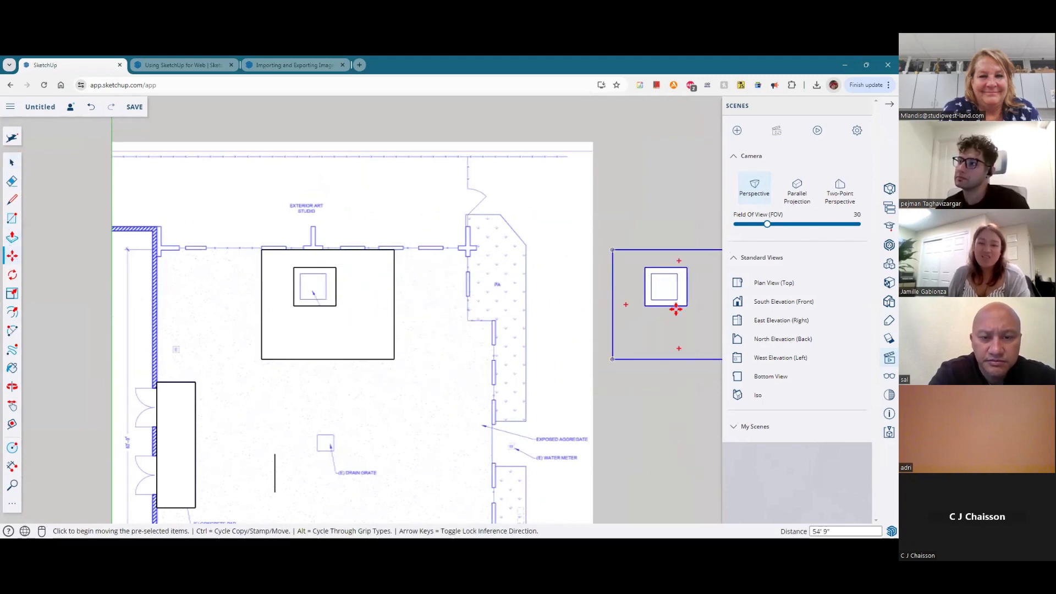
scroll(185, 297, down, 3)
scroll(456, 302, up, 4)
scroll(457, 302, up, 1)
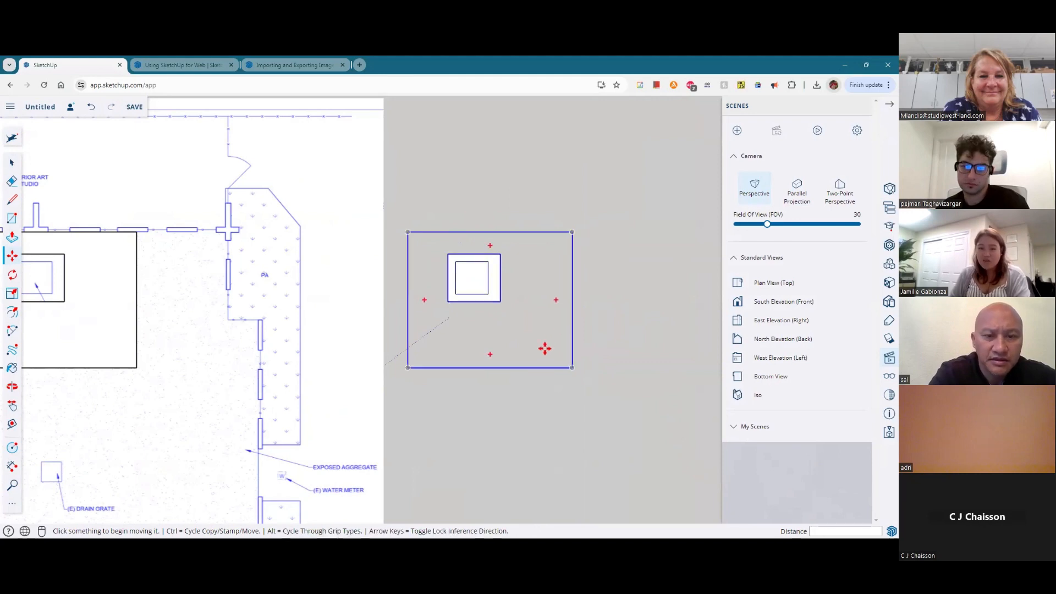
Step: Clear the selection and open the moved sculpture-area group for editing
key(space)
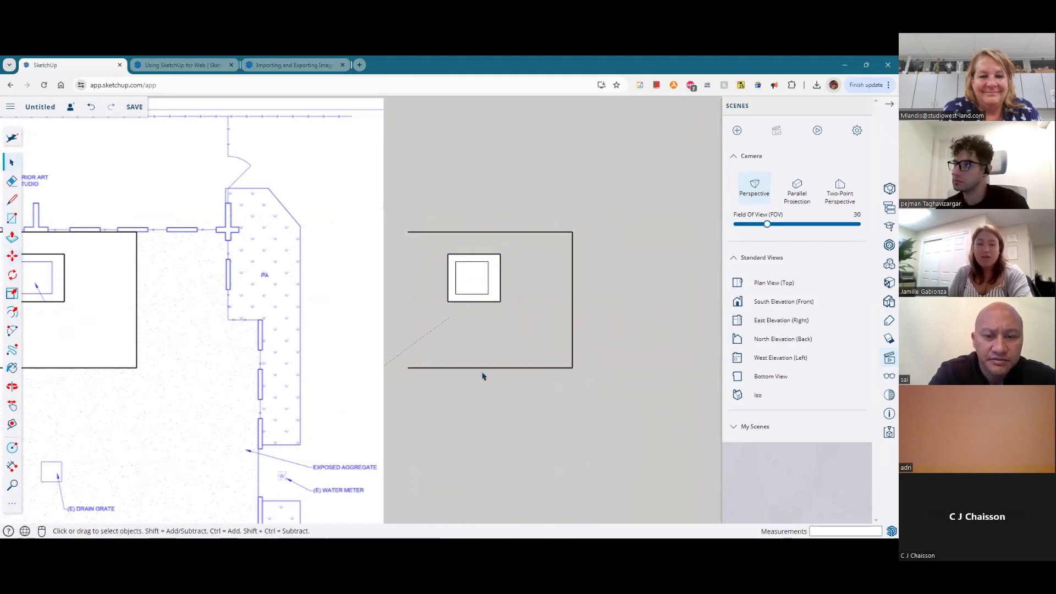
click(484, 286)
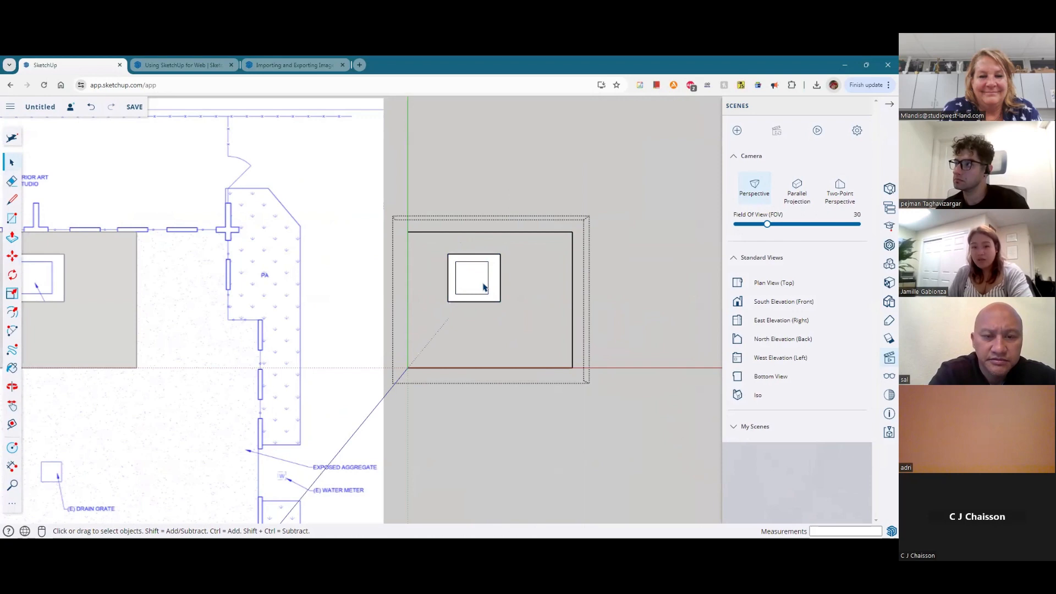
Step: Erase the edges of the large rectangle surrounding the nested squares inside the open group, and close the group
scroll(556, 349, up, 3)
middle_drag(538, 278, 503, 123)
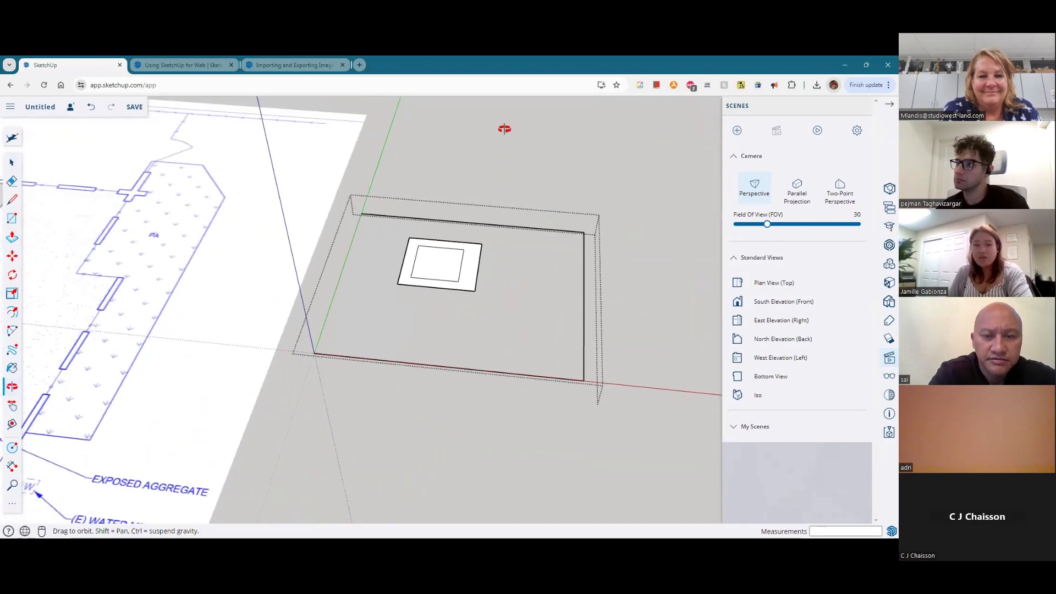
scroll(319, 318, down, 2)
scroll(478, 338, down, 3)
drag(365, 482, 45, 233)
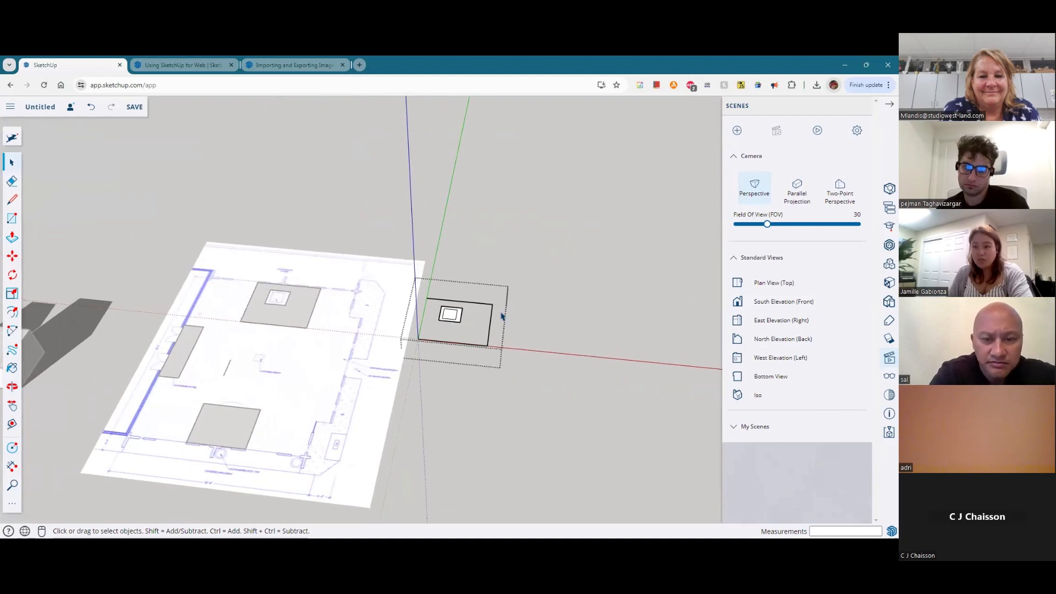
scroll(503, 312, up, 5)
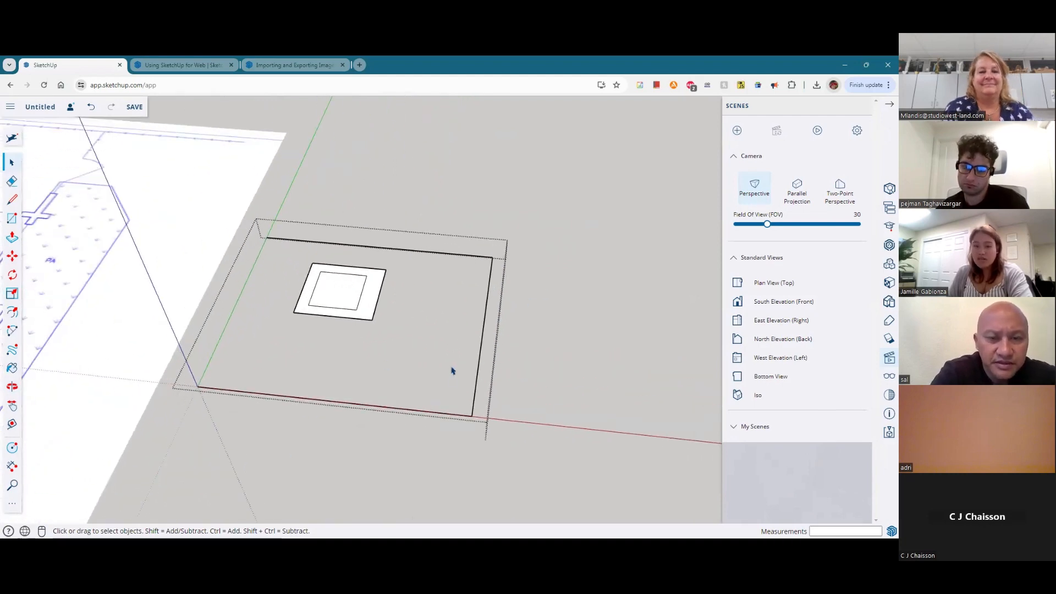
key(e)
drag(454, 413, 478, 385)
drag(474, 264, 468, 242)
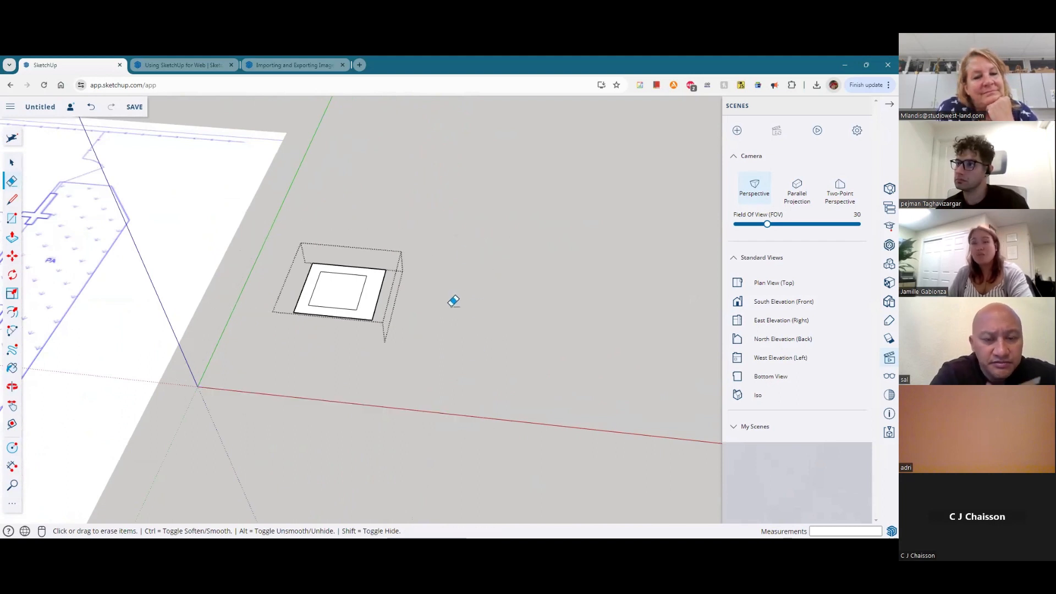
click(12, 165)
click(459, 322)
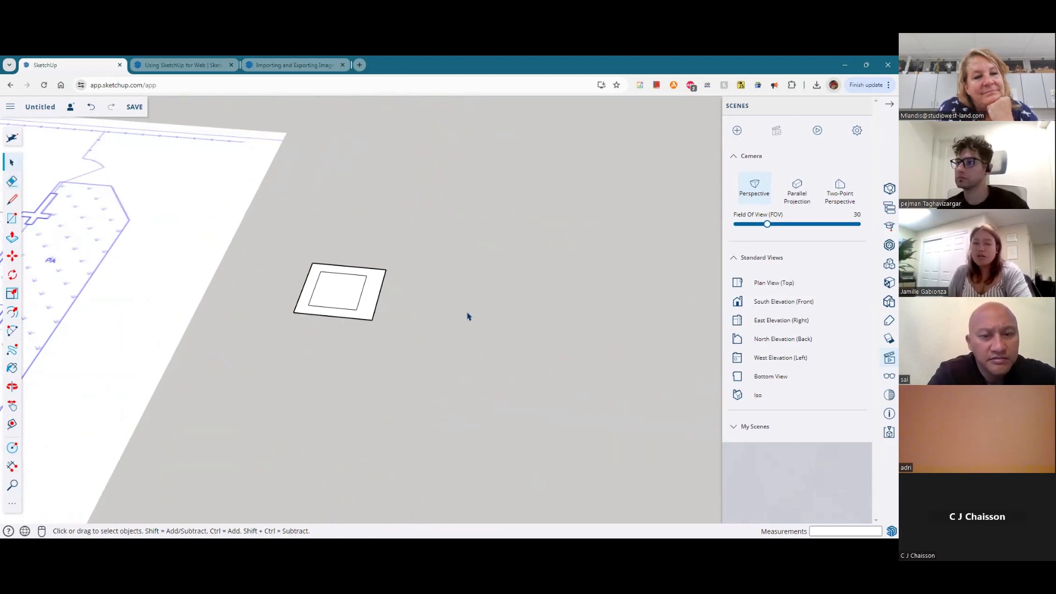
Step: Move the nested squares about 61' 4" onto the imported plan, just beside the drain grate, and clear the selection
middle_drag(518, 322, 434, 338)
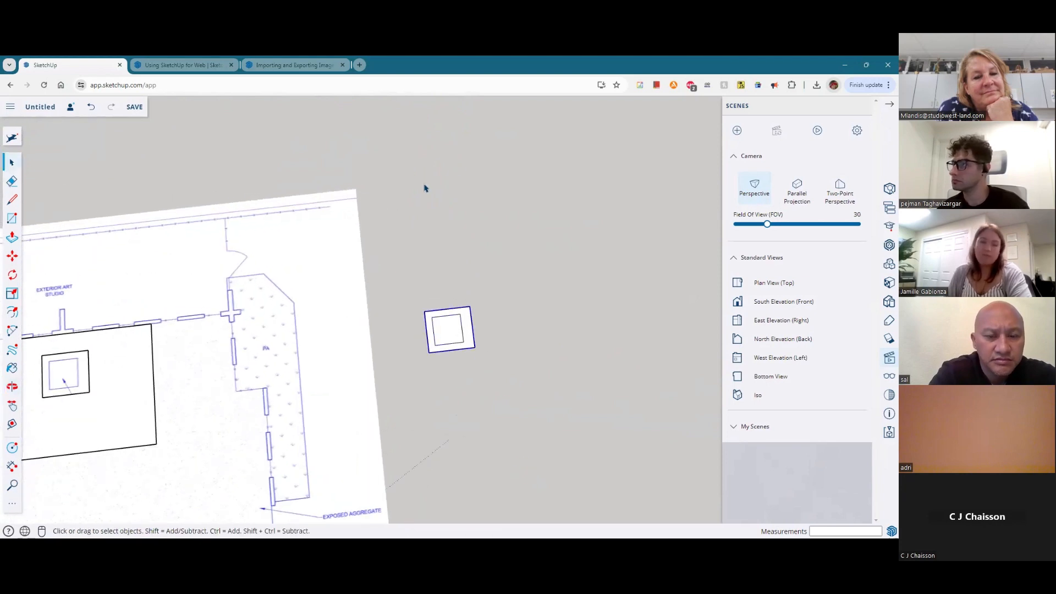
scroll(527, 241, down, 3)
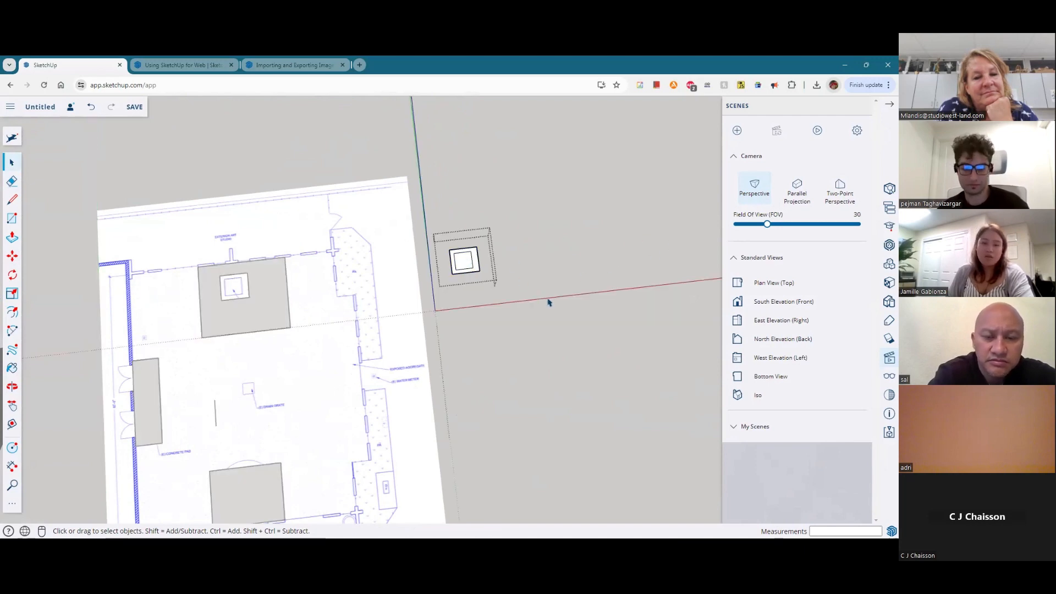
key(m)
click(465, 263)
scroll(533, 242, down, 1)
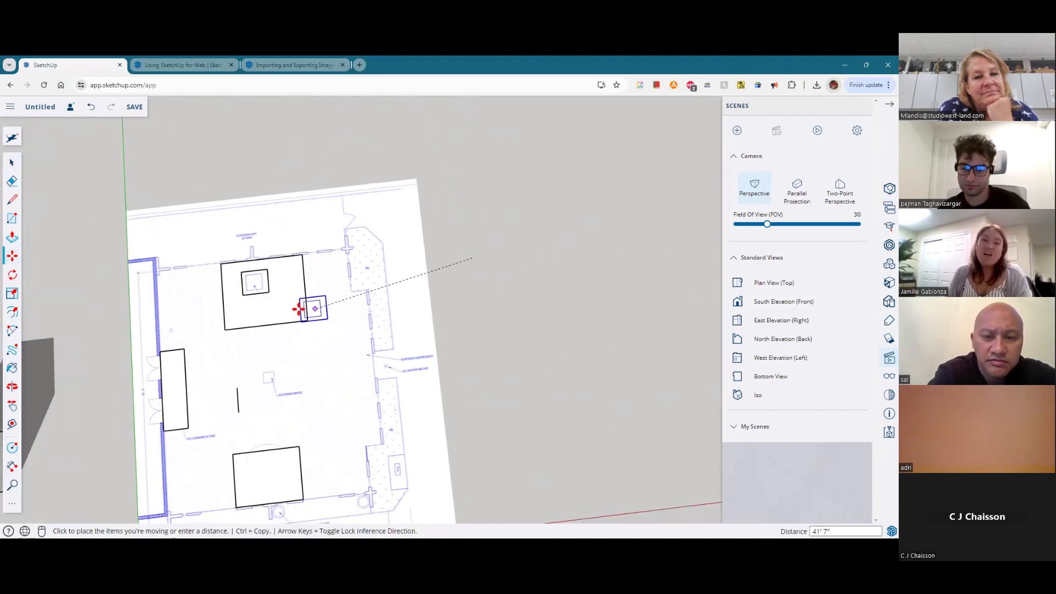
scroll(418, 231, down, 1)
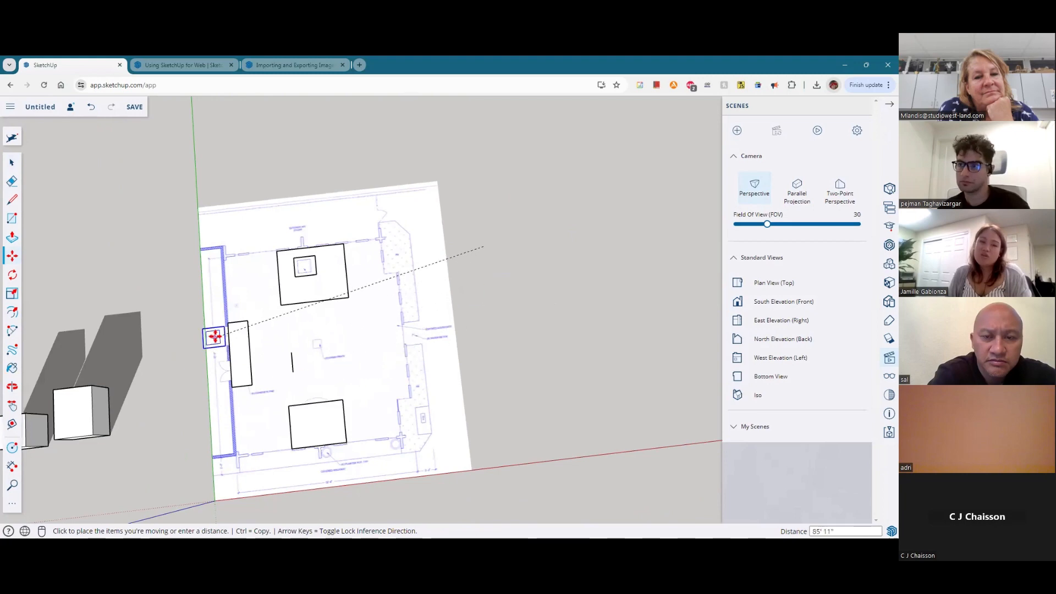
scroll(305, 344, up, 3)
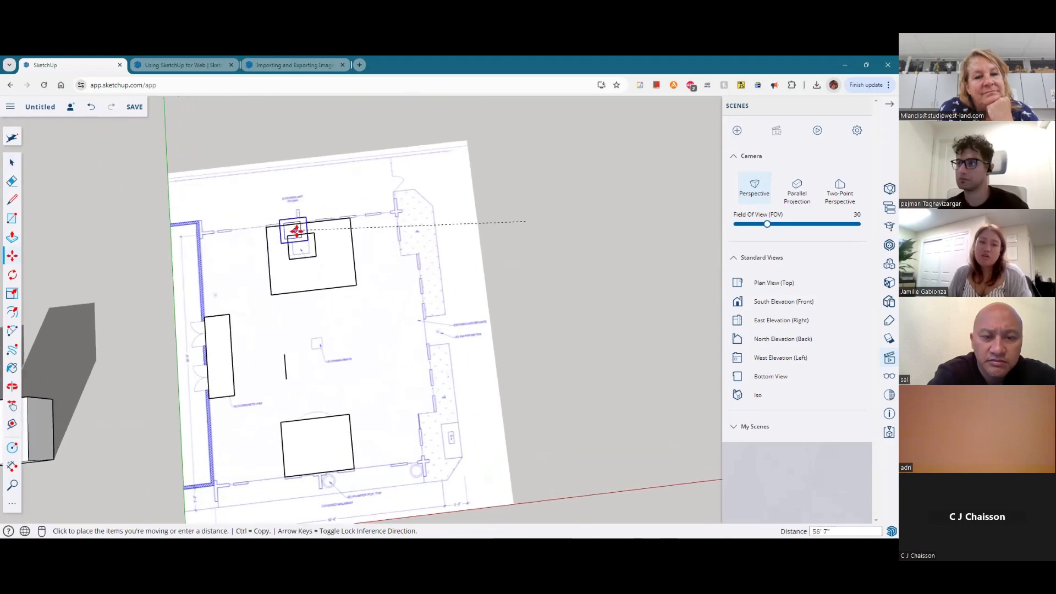
click(301, 341)
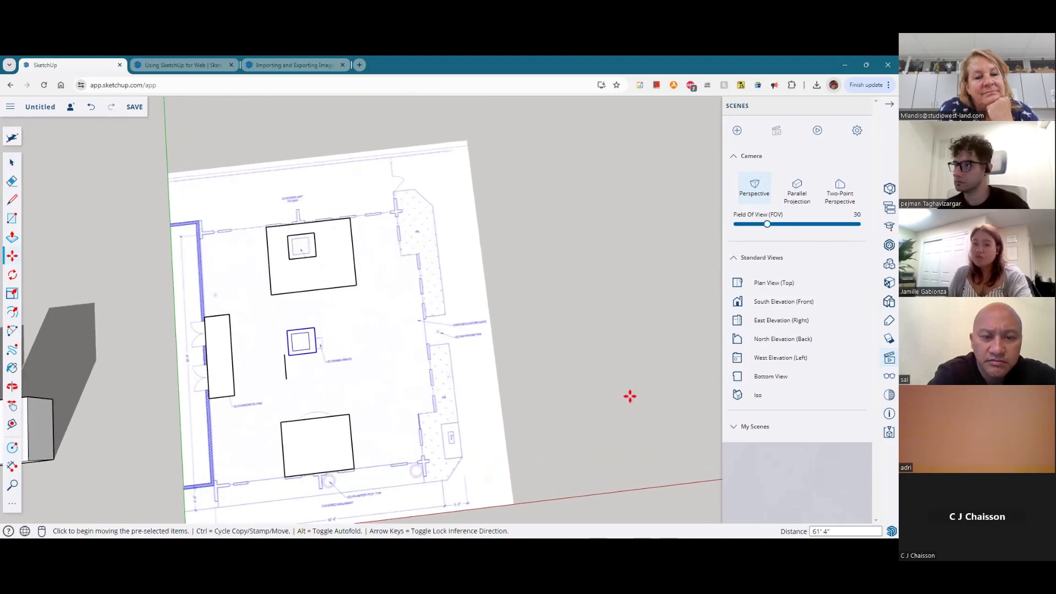
key(Escape)
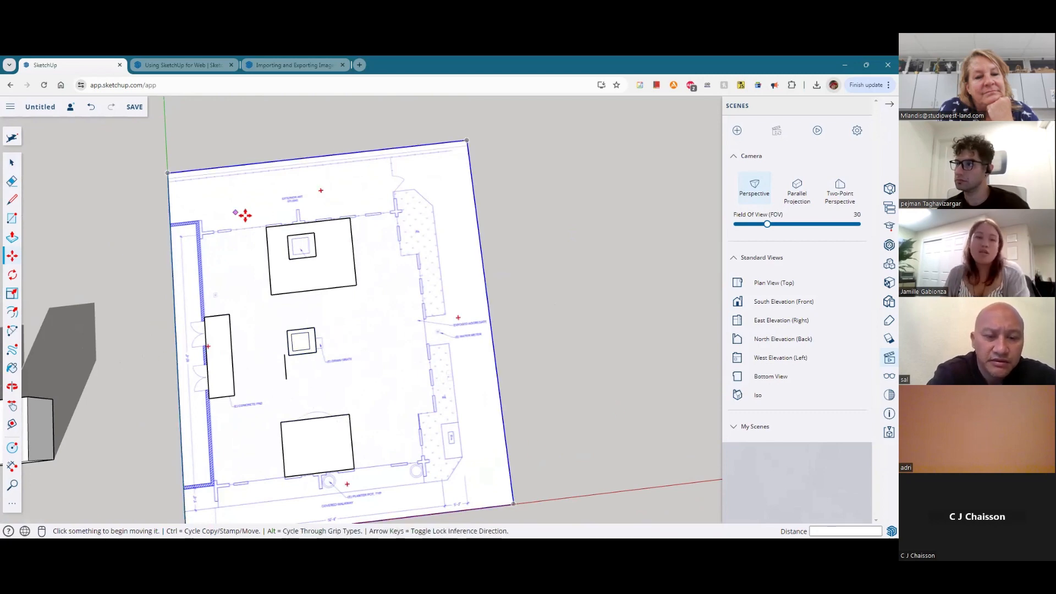
Step: Switch to plan view and trace the middle wall panel beside the upper planting area with a rectangle about 7" by 3' 10"
scroll(358, 240, up, 2)
scroll(330, 190, up, 3)
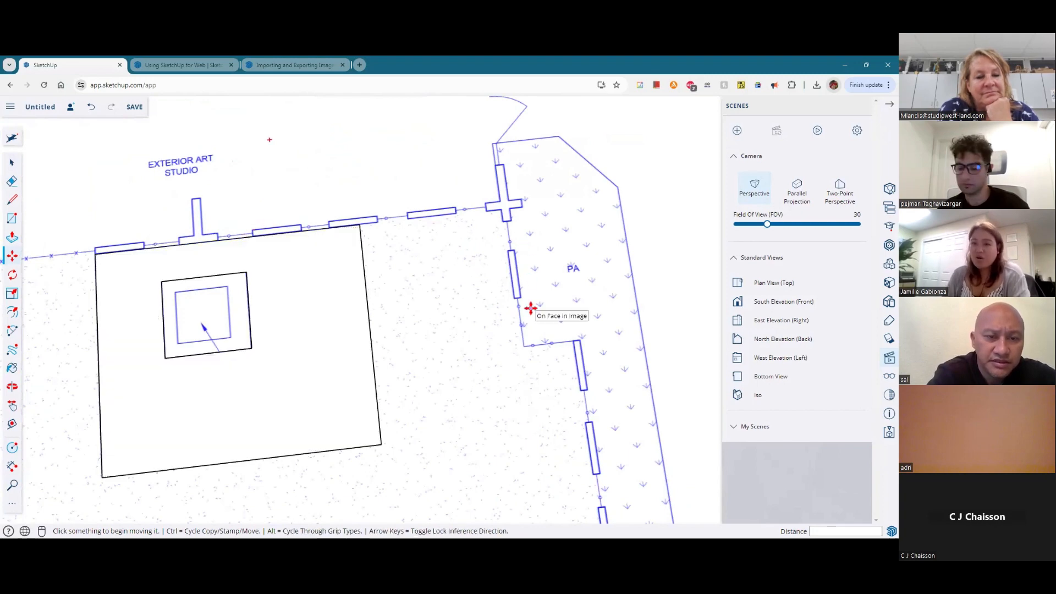
middle_drag(538, 289, 496, 346)
click(774, 282)
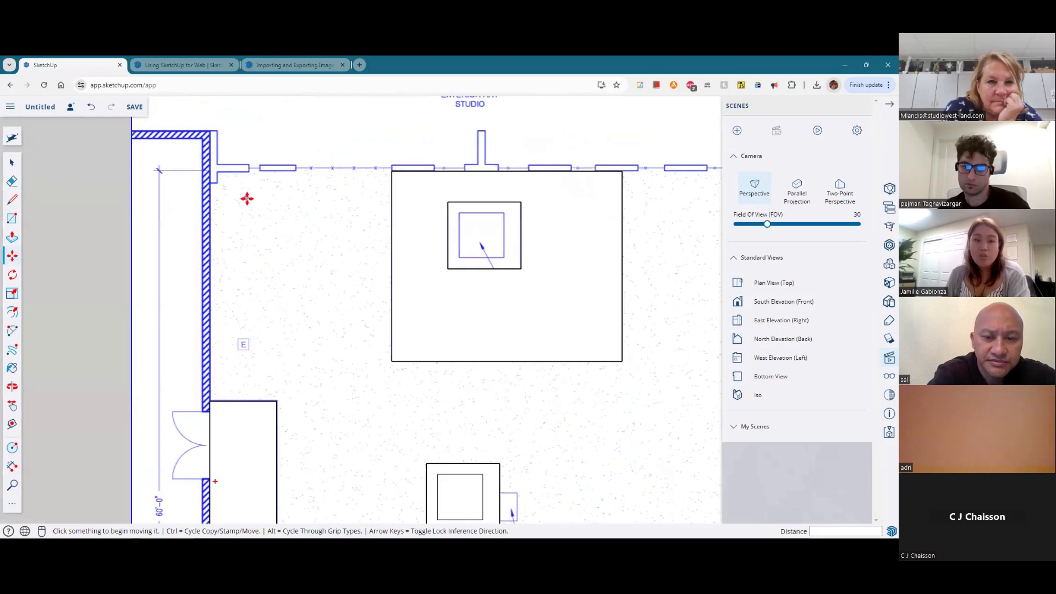
scroll(249, 202, down, 1)
scroll(248, 201, down, 3)
scroll(545, 313, up, 5)
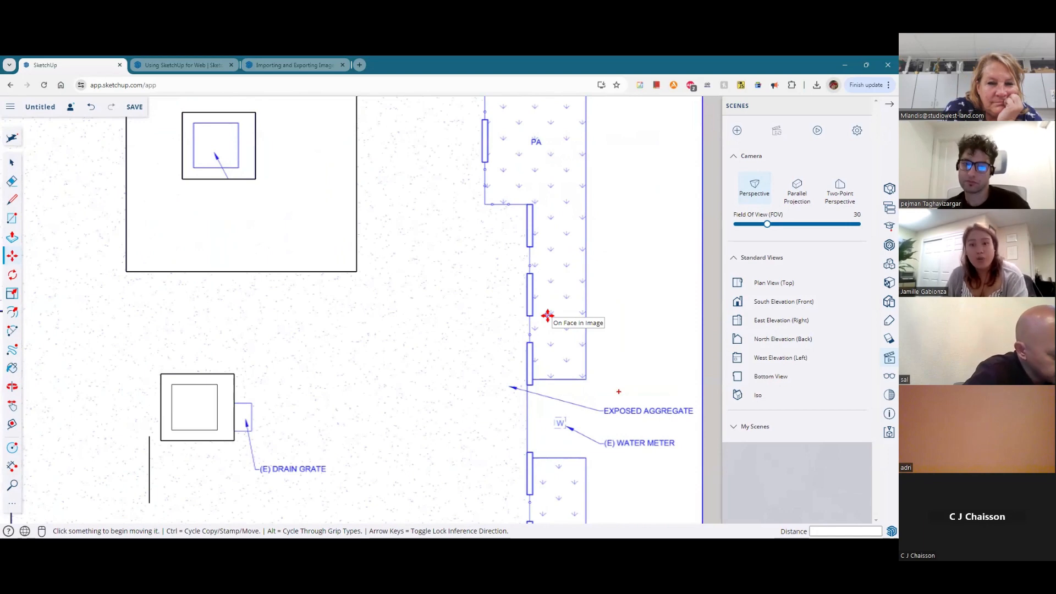
scroll(547, 315, up, 4)
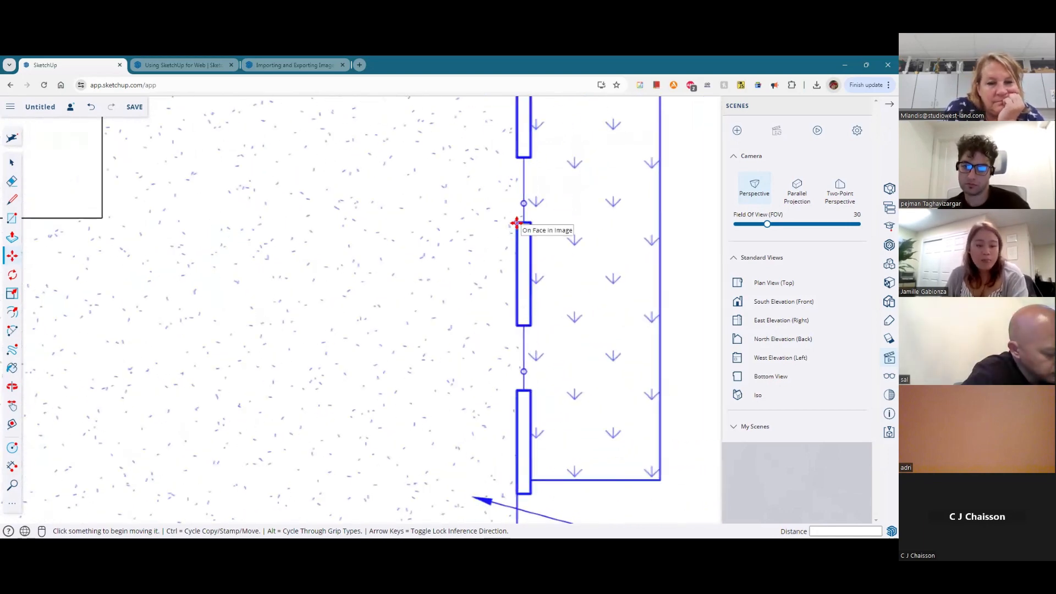
key(r)
click(515, 223)
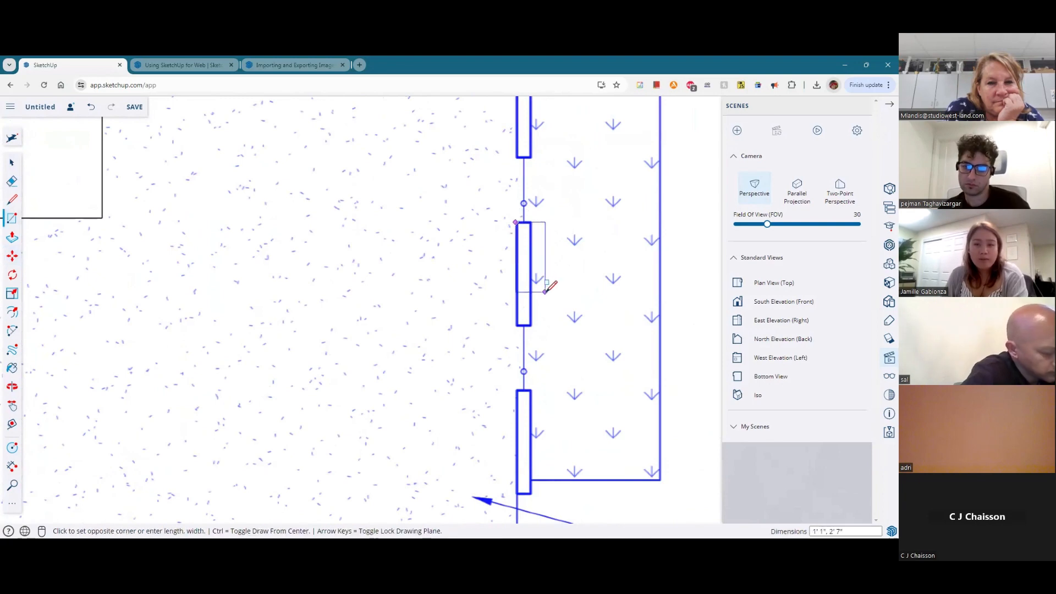
click(532, 326)
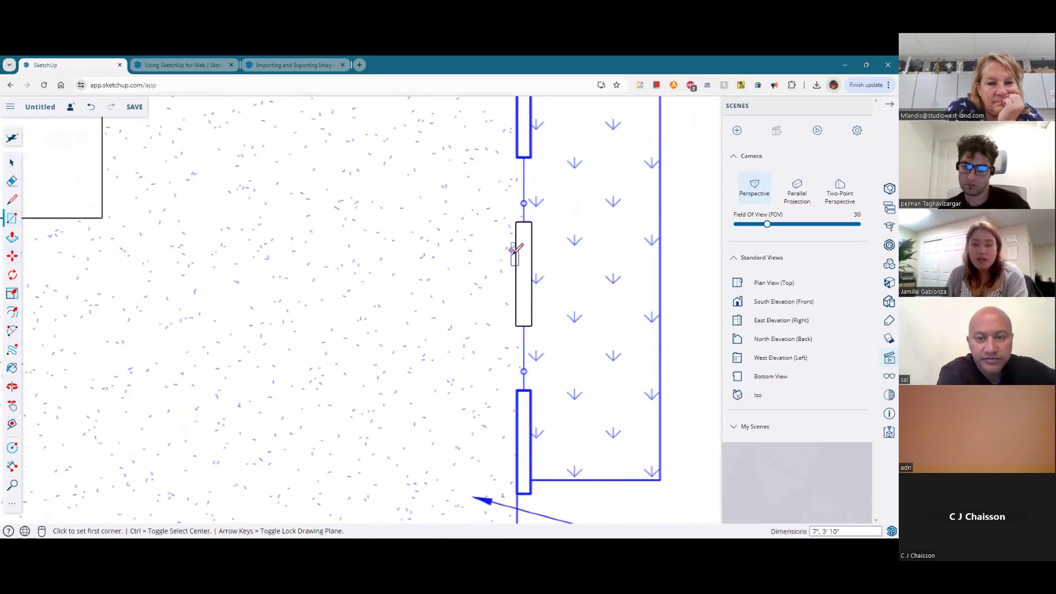
Step: Make the traced wall panel rectangle a component named WALL PANEL, with no glue-to alignment
scroll(420, 302, down, 3)
key(space)
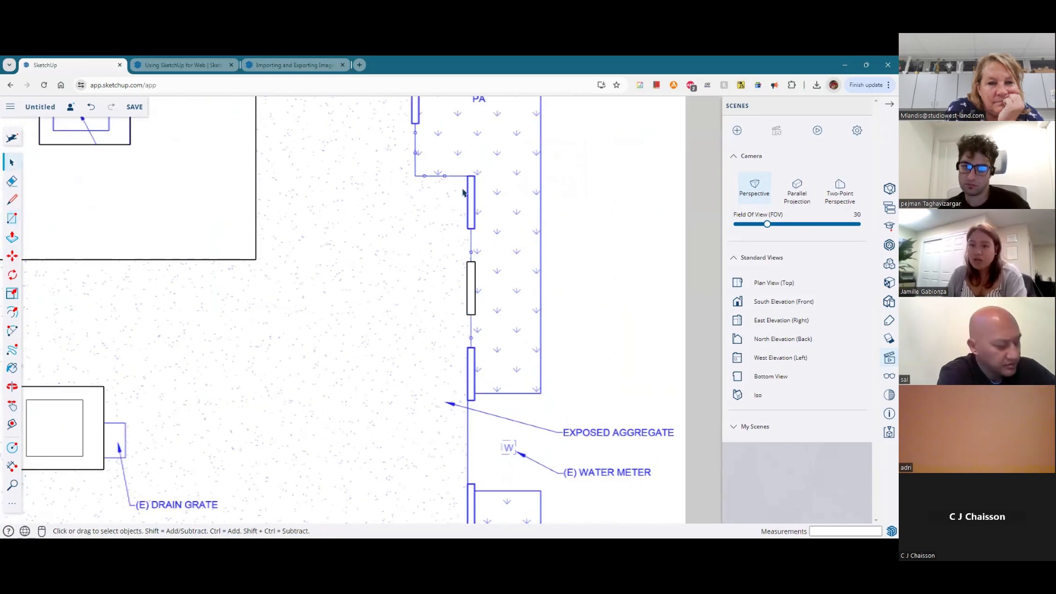
drag(495, 333, 449, 250)
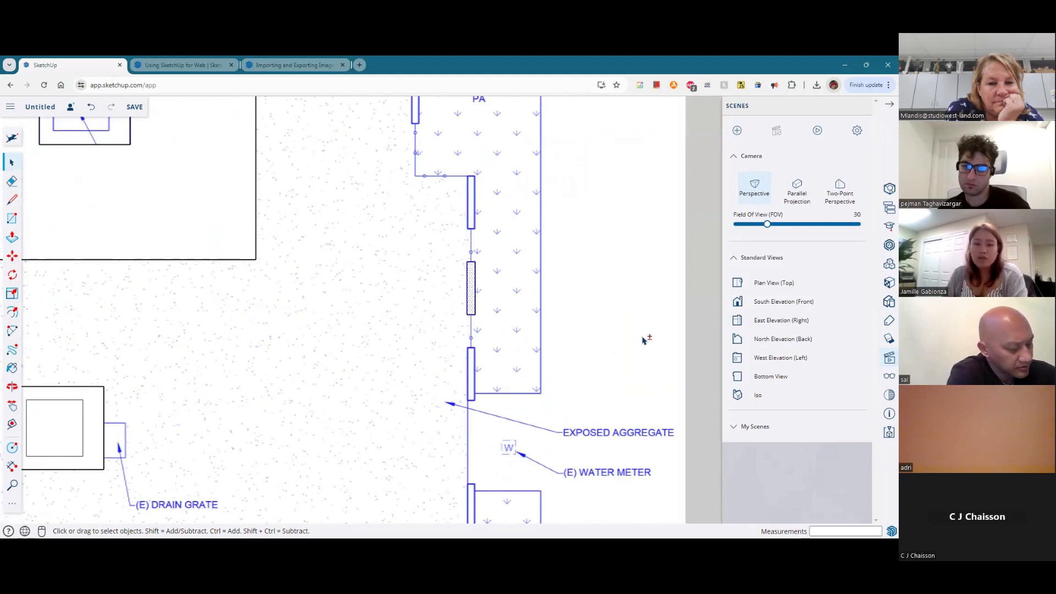
scroll(497, 309, down, 3)
scroll(507, 290, down, 3)
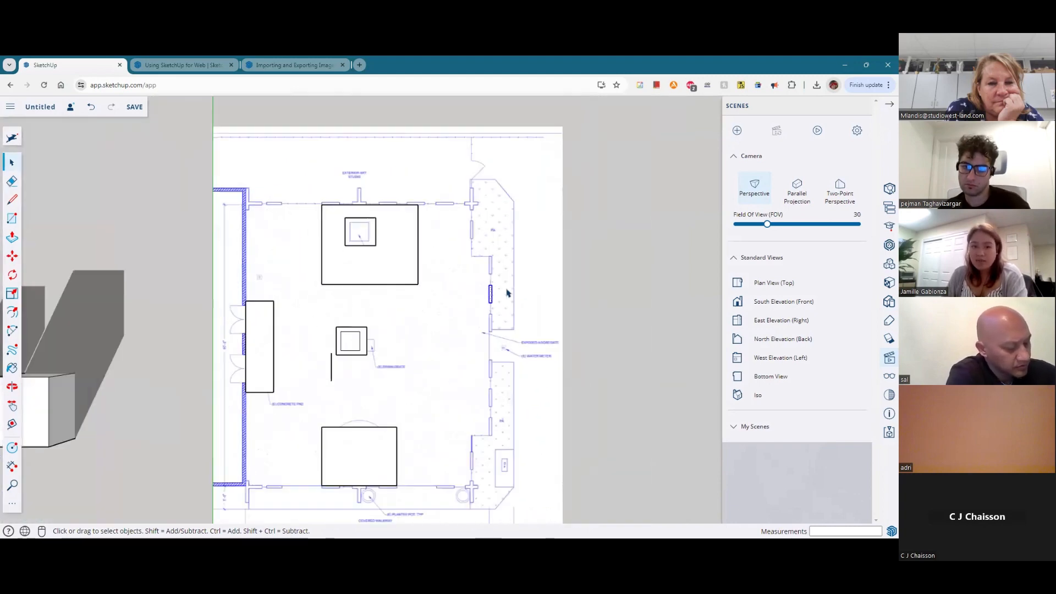
scroll(500, 295, up, 7)
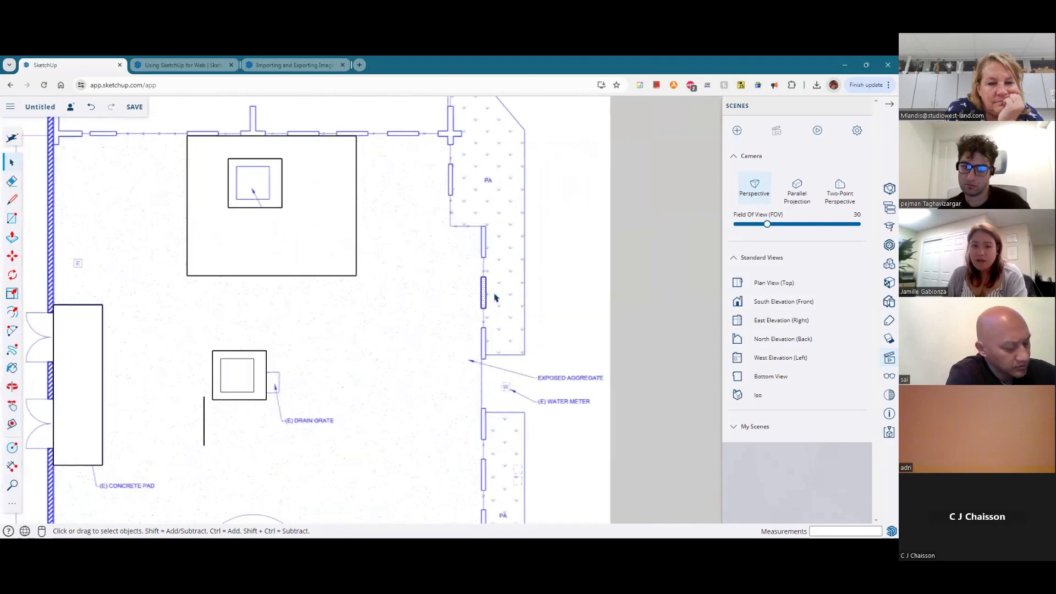
right_click(465, 280)
click(505, 405)
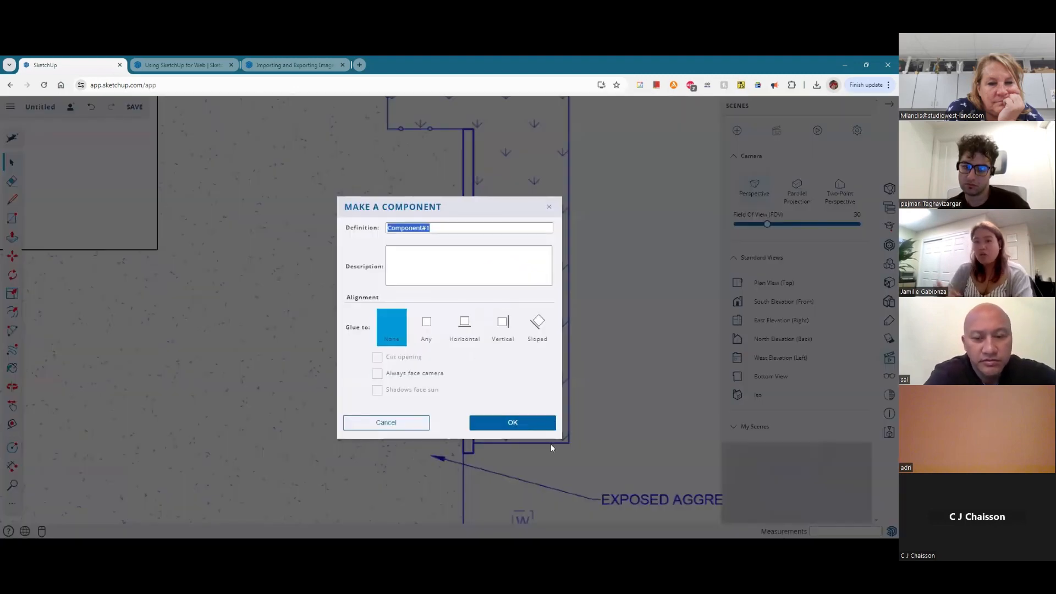
text(WALL)
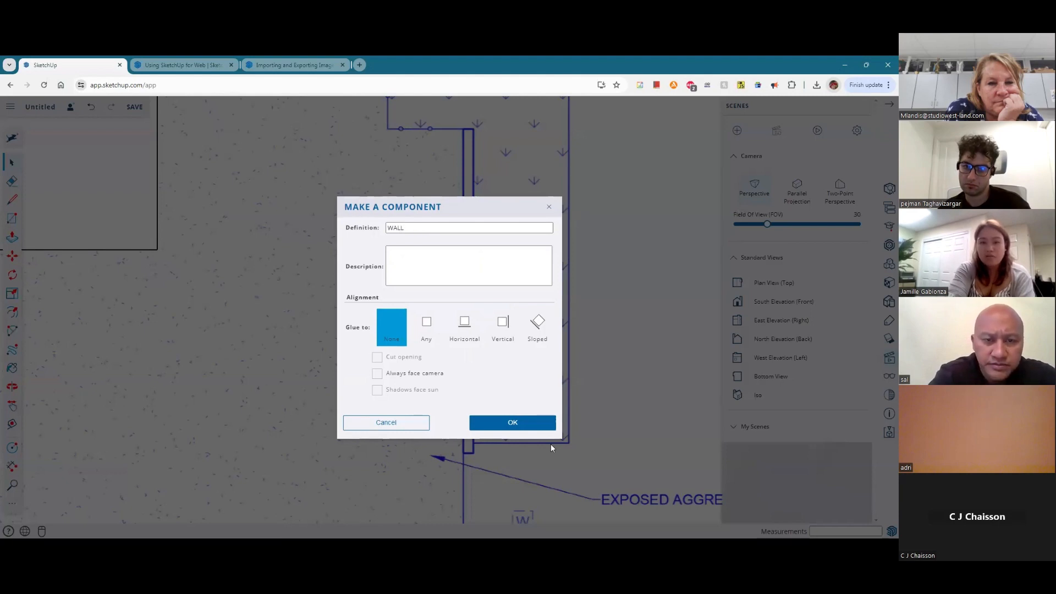
text( PANEL)
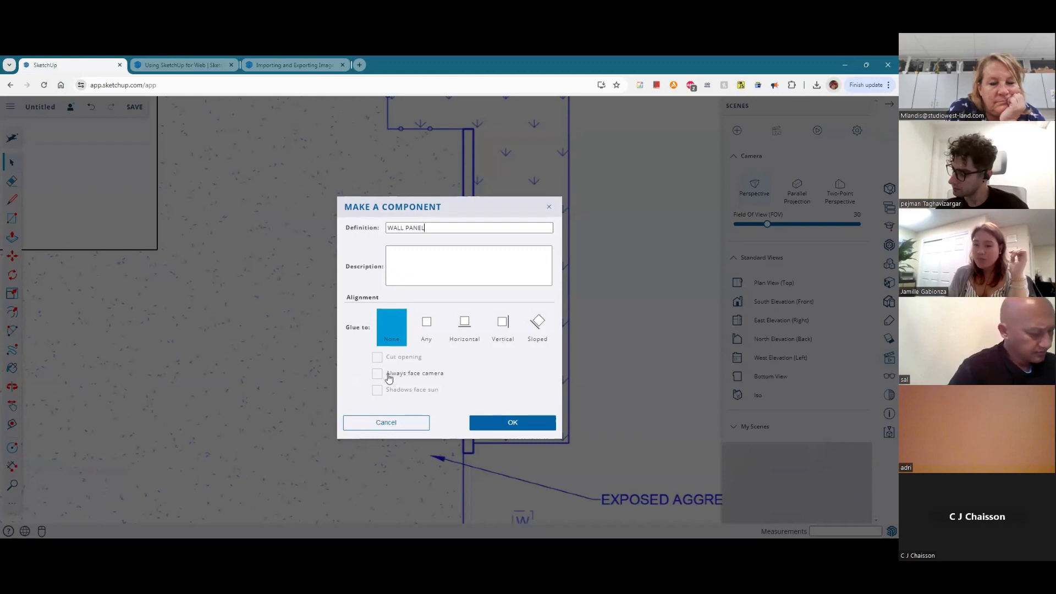
click(484, 423)
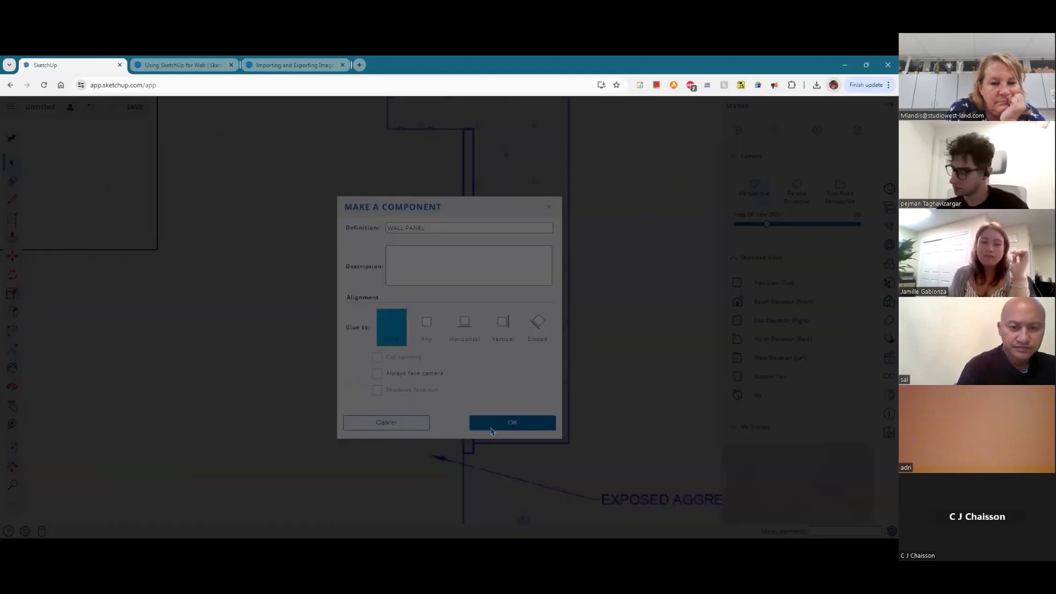
Step: Open the WALL PANEL component, Push/Pull its face up to 6'-0", and close the component
scroll(466, 376, down, 1)
middle_drag(466, 376, 586, 228)
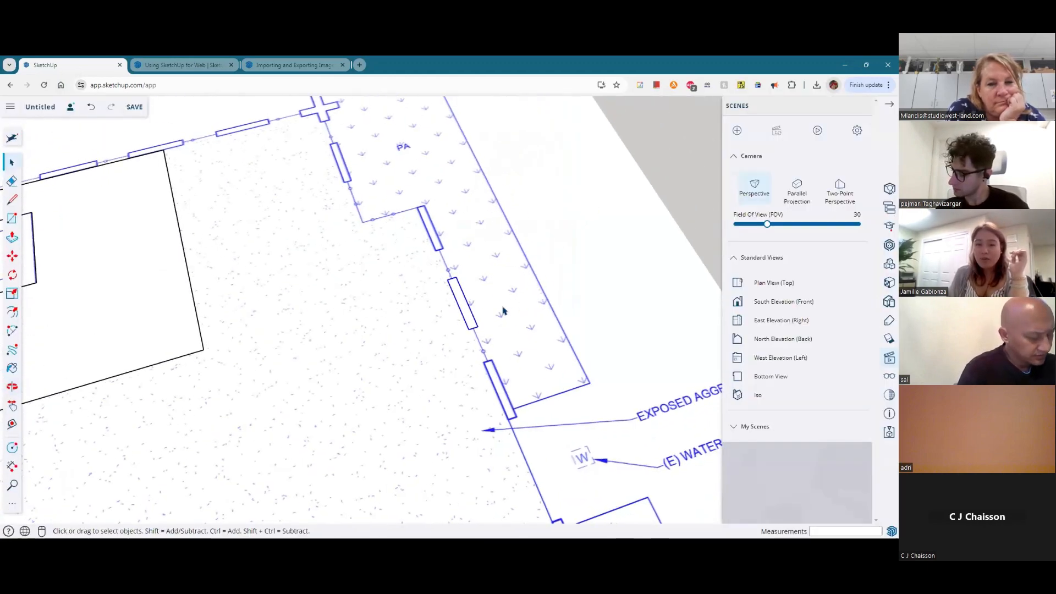
scroll(471, 325, up, 3)
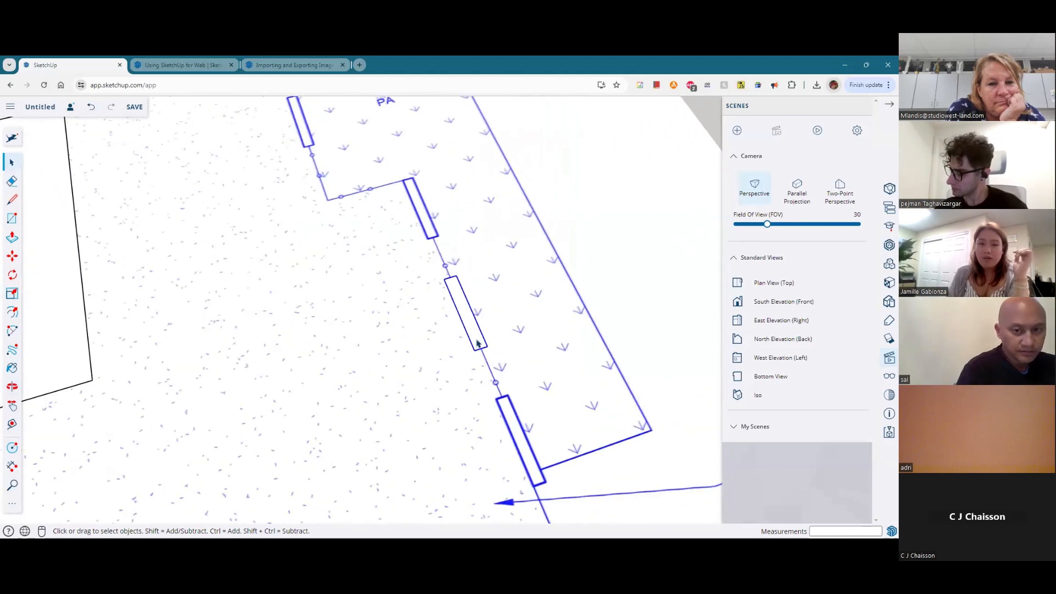
click(477, 342)
scroll(476, 341, up, 3)
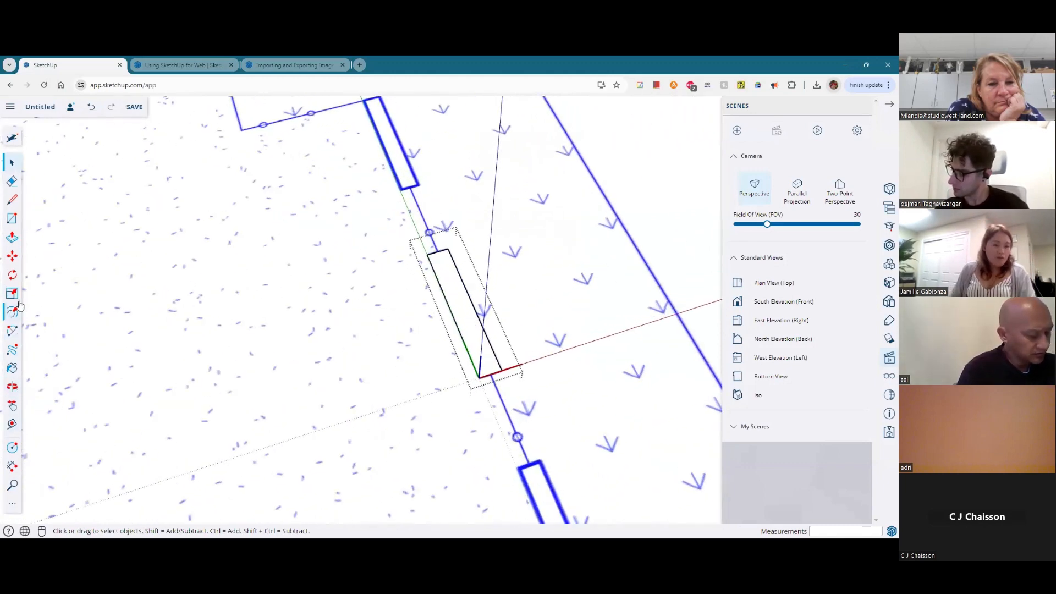
click(12, 237)
click(454, 302)
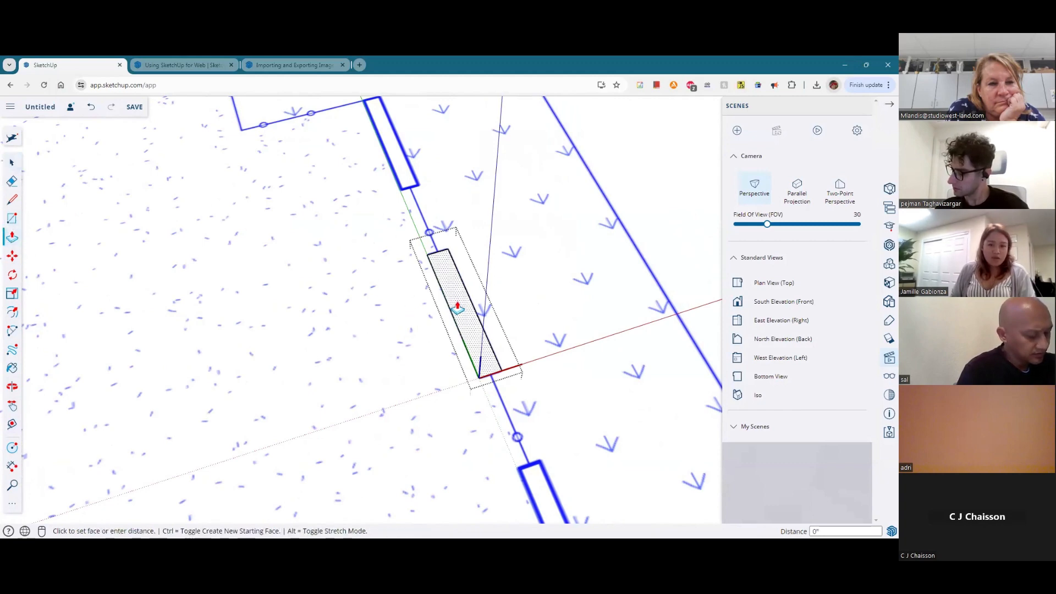
text(6'0)
key(BackSpace)
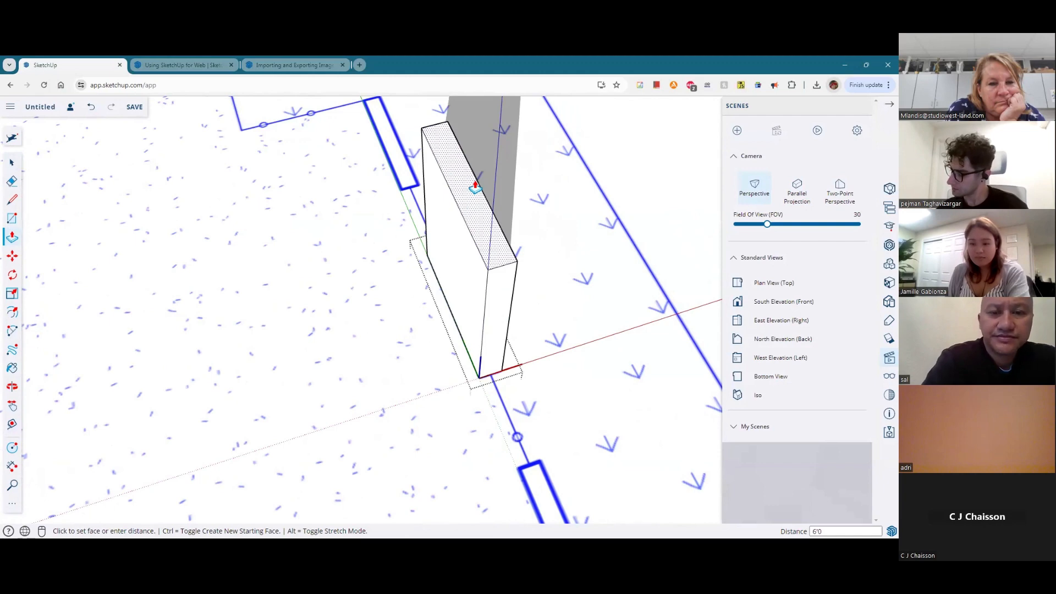
text(-0)
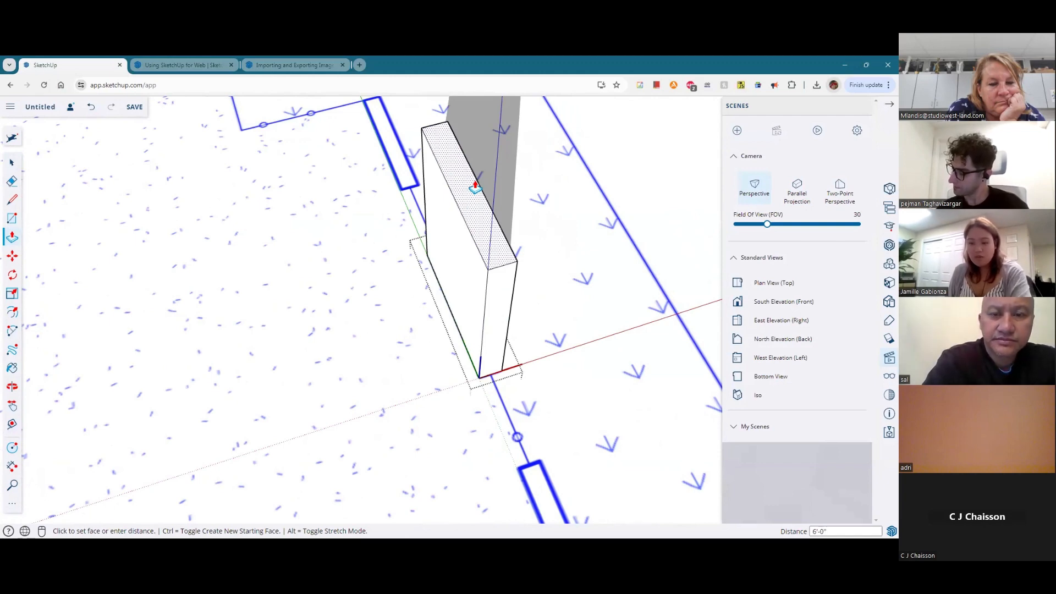
key(Return)
scroll(455, 261, down, 5)
scroll(451, 296, down, 1)
middle_drag(431, 309, 71, 196)
click(14, 167)
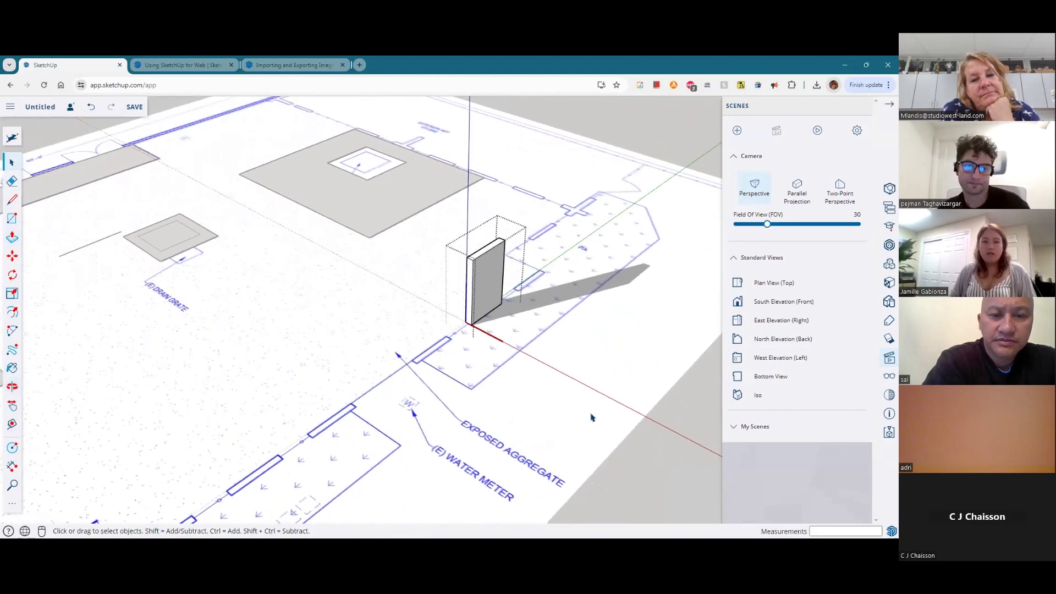
click(620, 467)
Step: Close the component and place a copy of the wall panel on the outline at the planting area's end nearest the water meter
click(480, 292)
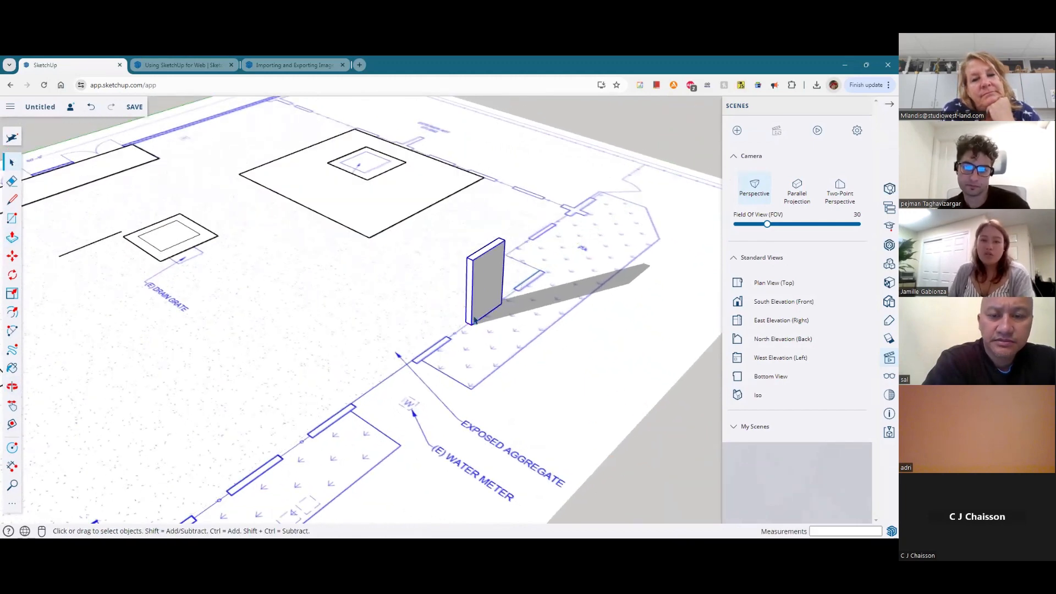
scroll(474, 320, up, 5)
click(490, 298)
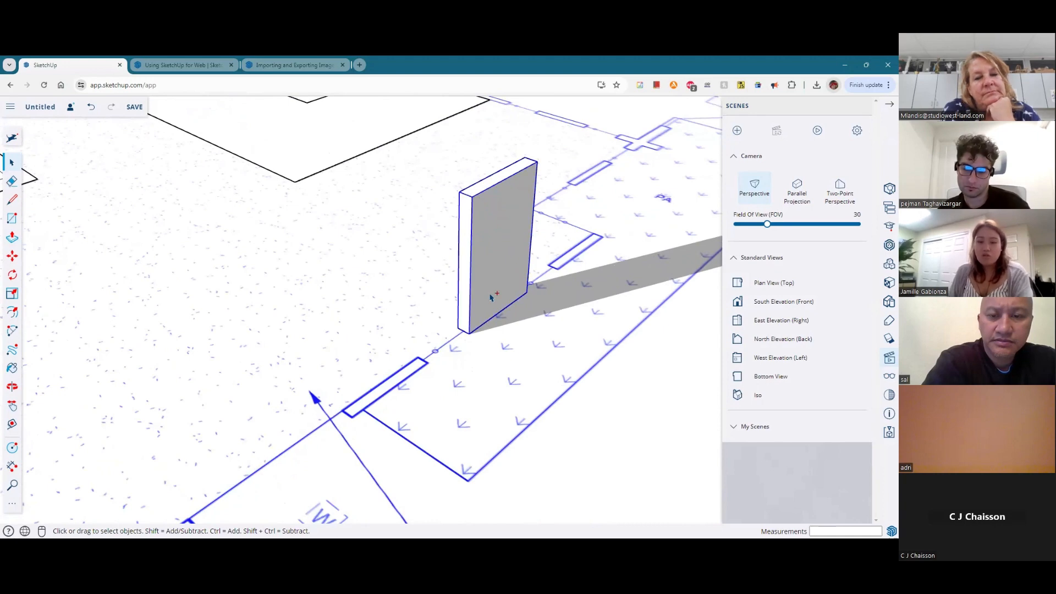
key(ctrl+v)
click(350, 412)
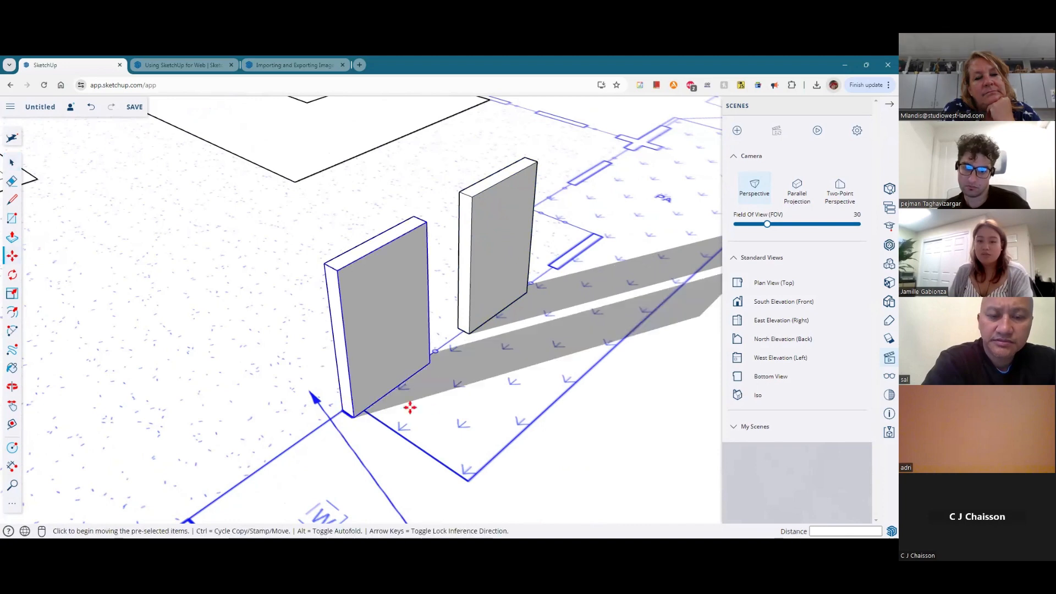
scroll(523, 419, down, 3)
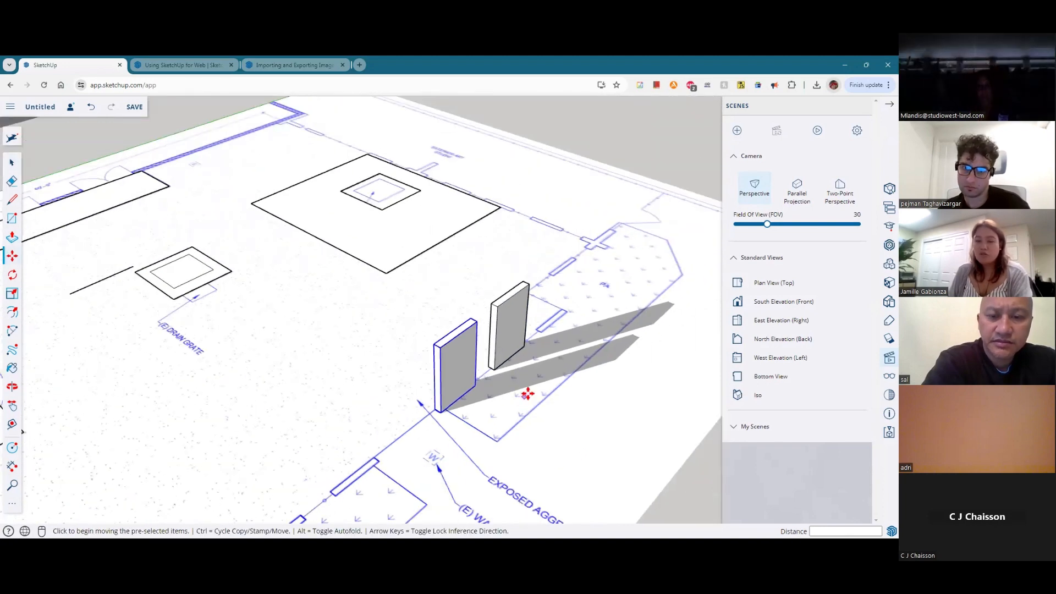
Step: Paste another wall panel copy onto the next outline on the other side of the original panel
key(ctrl+v)
scroll(538, 329, up, 2)
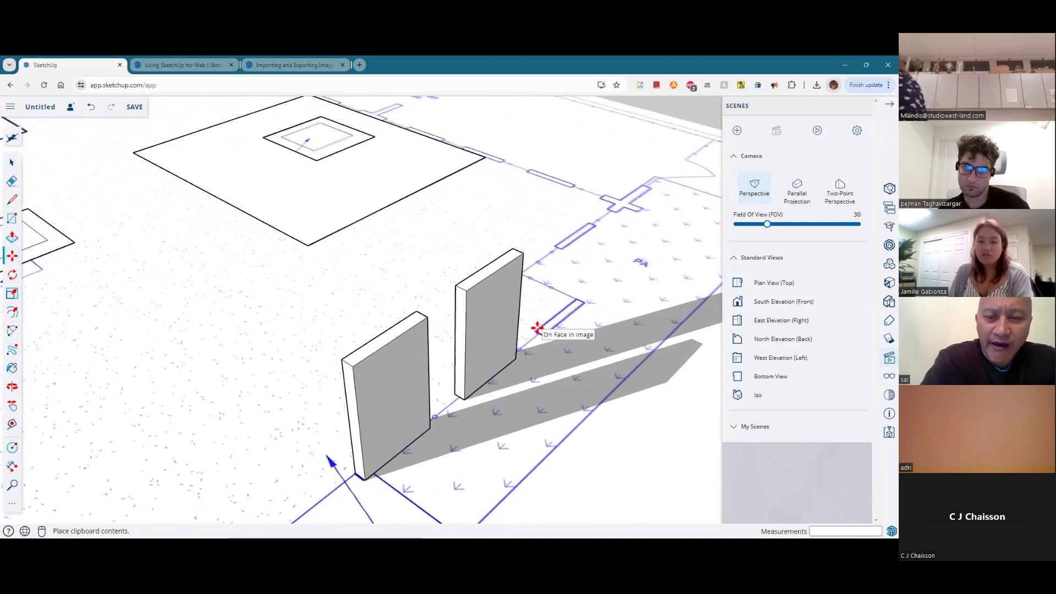
scroll(537, 328, up, 3)
click(523, 356)
scroll(523, 357, down, 4)
key(Escape)
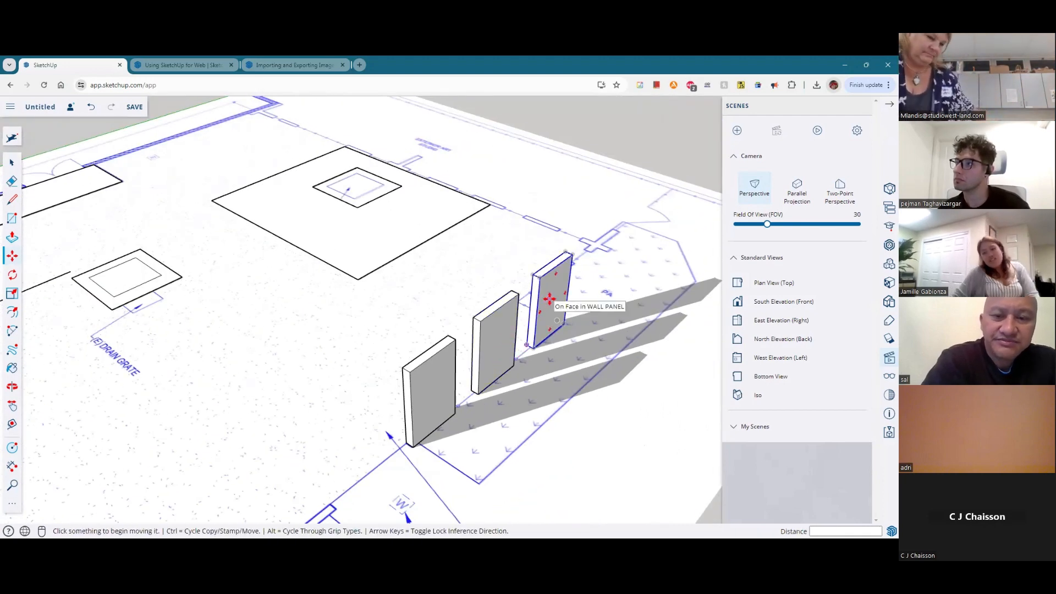
Step: Open the middle WALL PANEL component, Push/Pull its top face down 9", and close the component
scroll(480, 304, up, 2)
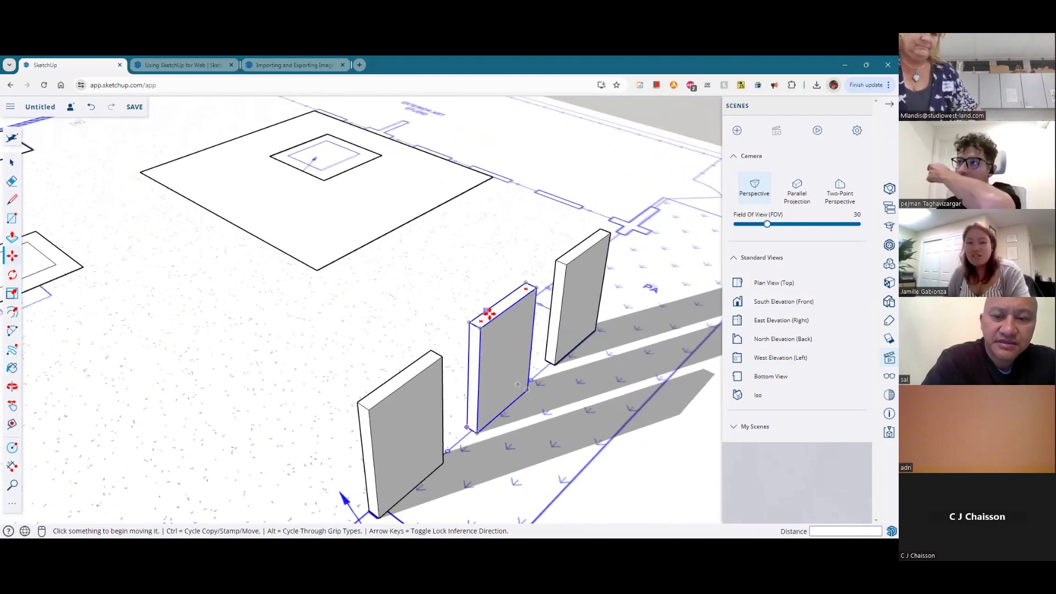
click(12, 162)
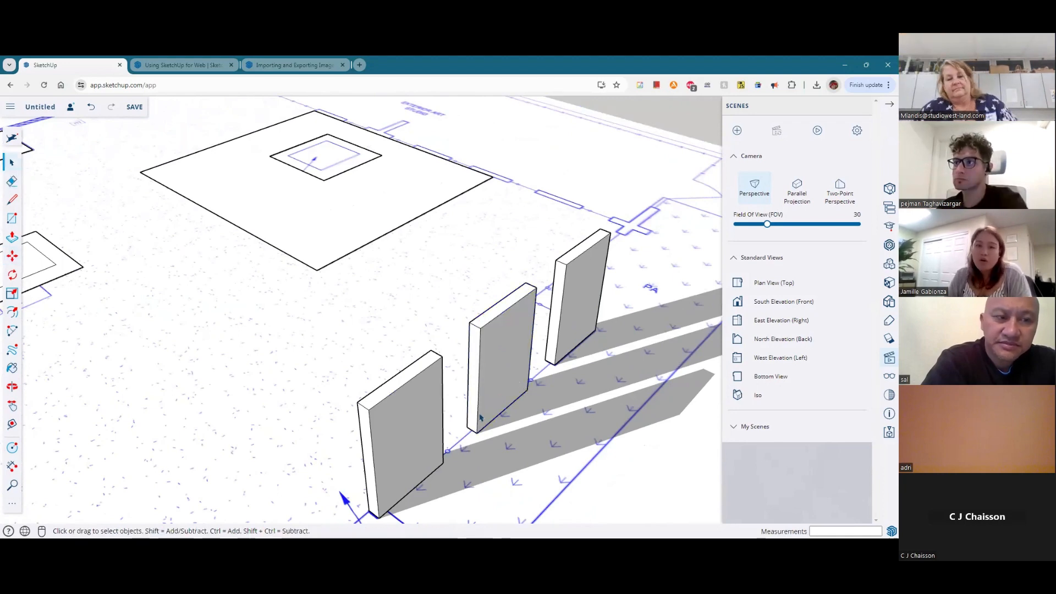
double_click(504, 349)
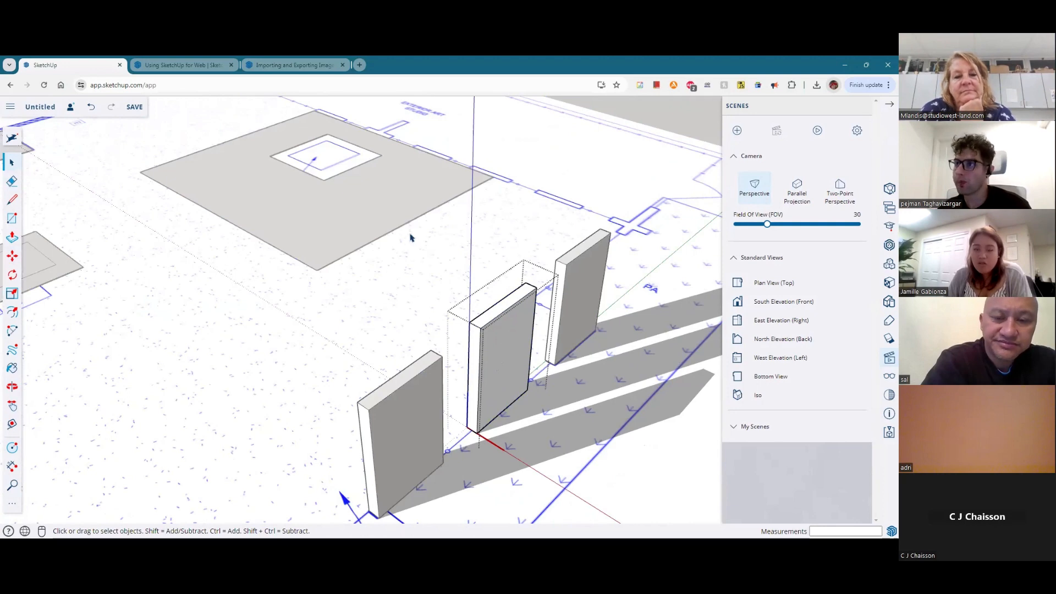
scroll(489, 295, up, 1)
key(p)
click(500, 315)
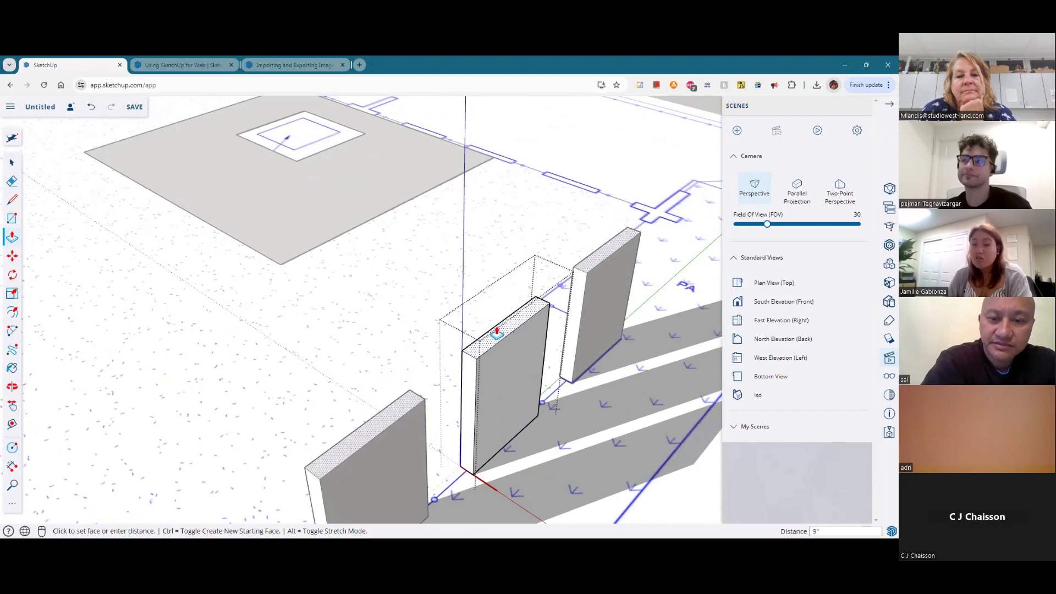
click(497, 333)
scroll(605, 313, down, 5)
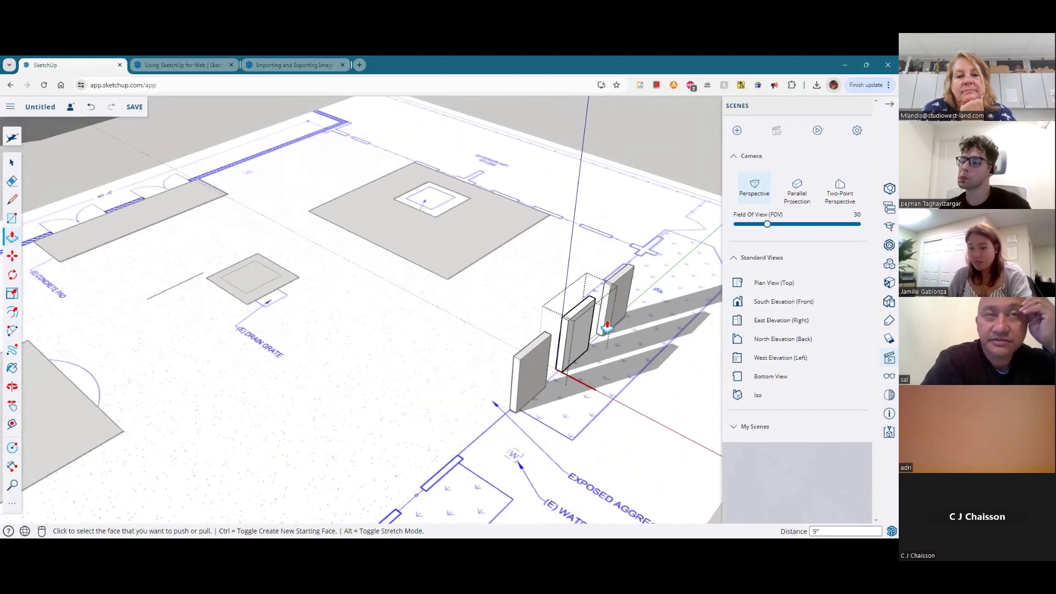
click(11, 163)
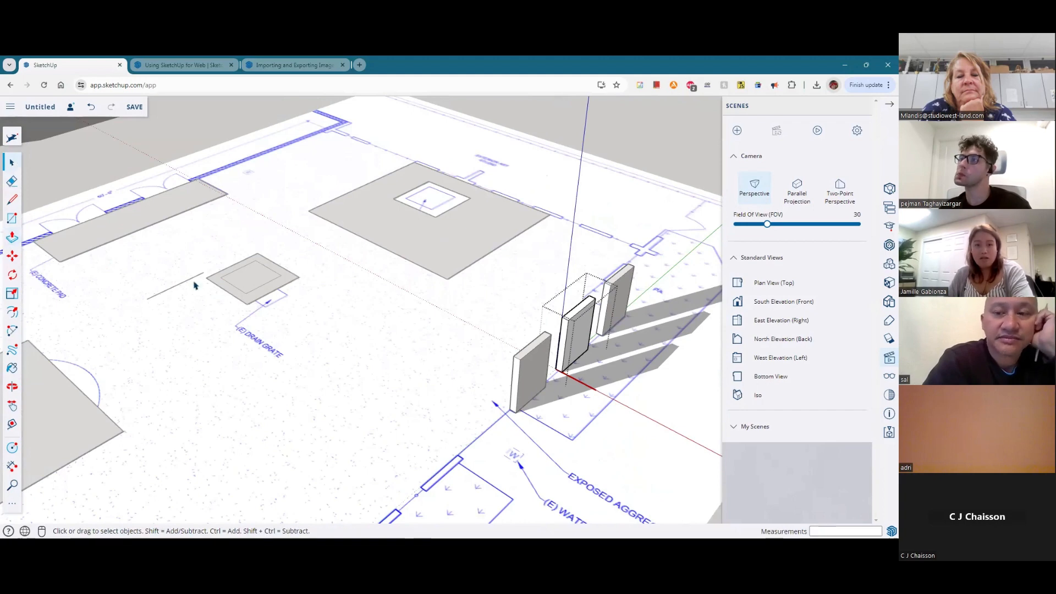
scroll(462, 345, up, 2)
scroll(462, 345, down, 3)
click(643, 506)
Step: Switch to plan view over the whole site plan and turn off the shadows
scroll(568, 405, down, 5)
middle_drag(465, 473, 632, 426)
scroll(586, 354, down, 3)
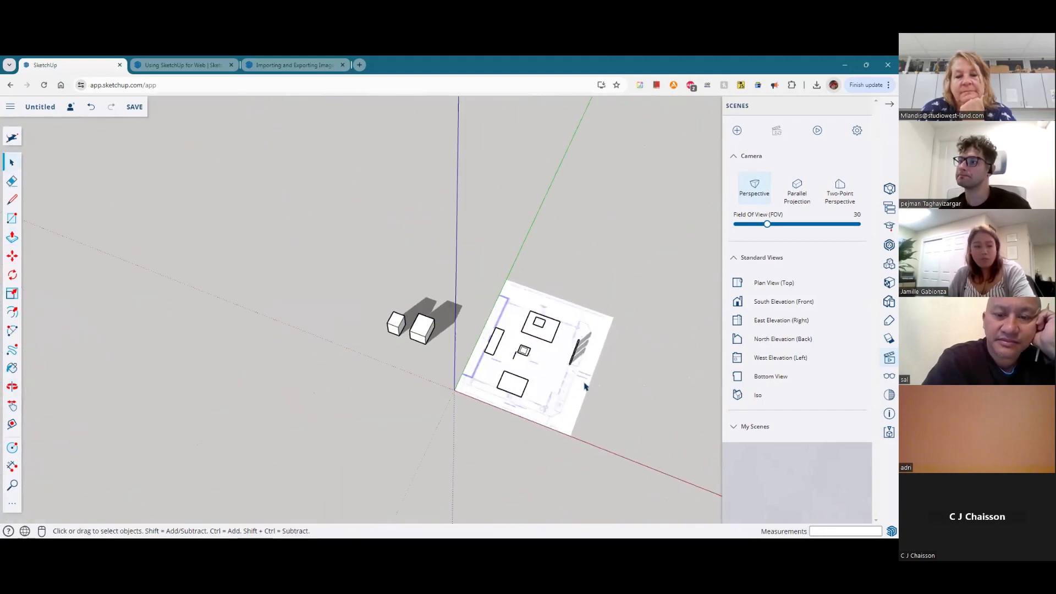
key(shift+t)
scroll(587, 358, up, 6)
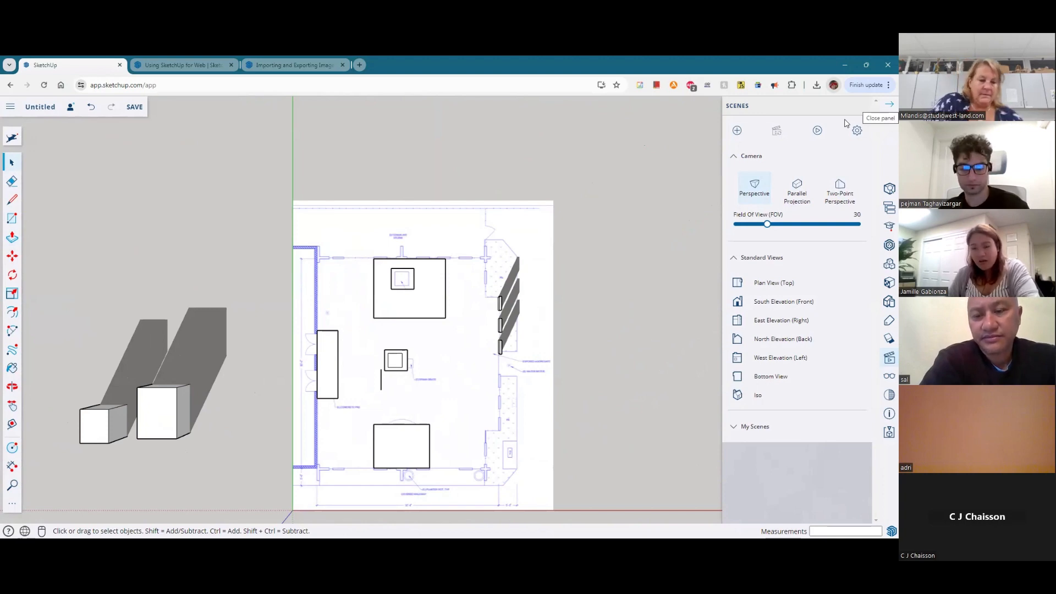
click(889, 338)
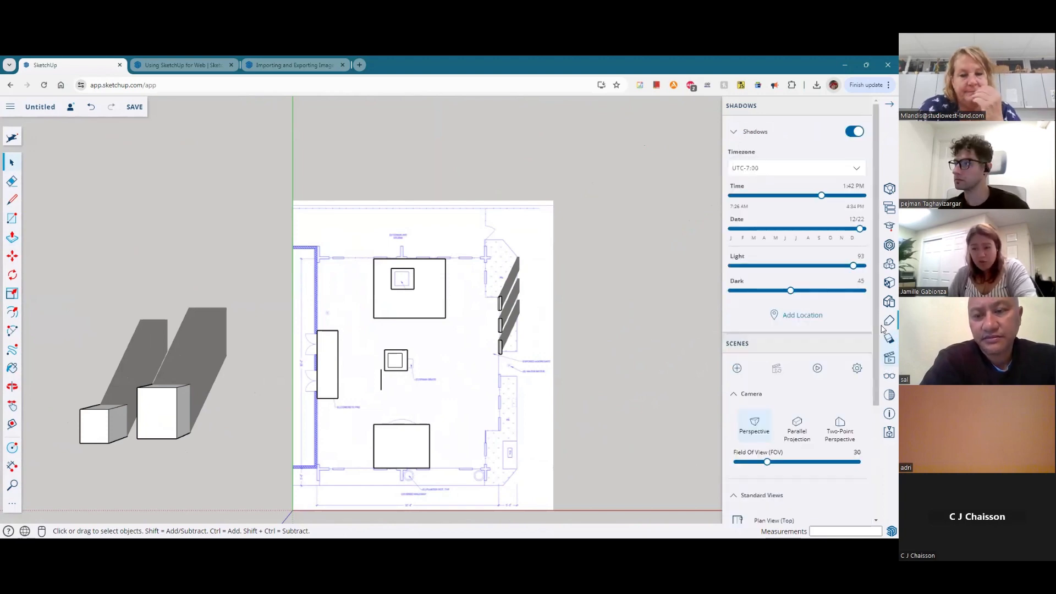
click(852, 133)
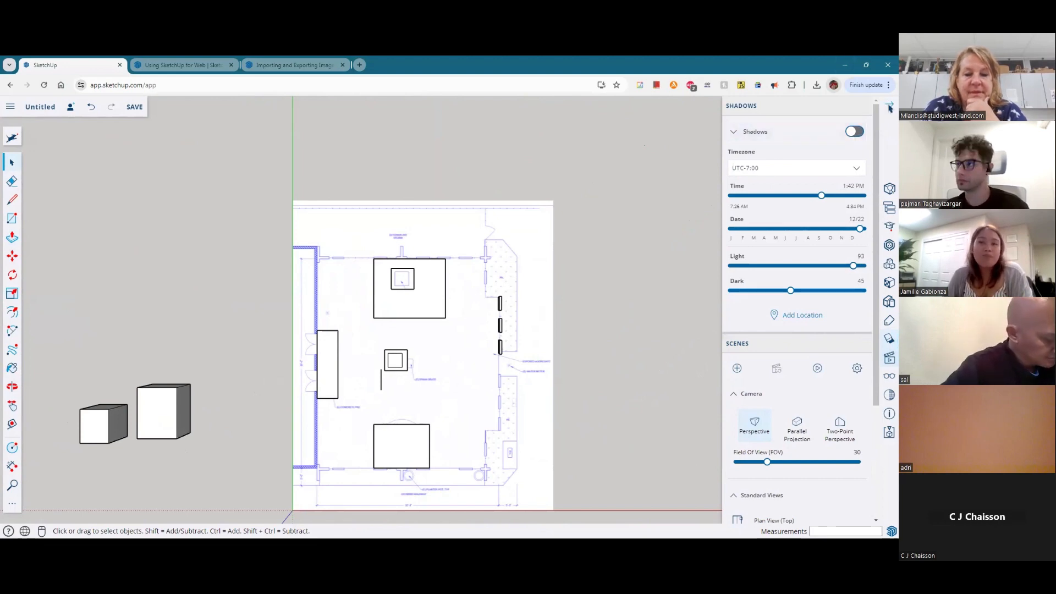
Step: Check the autosave options in the app settings and the available file commands, leaving everything as it is
click(10, 106)
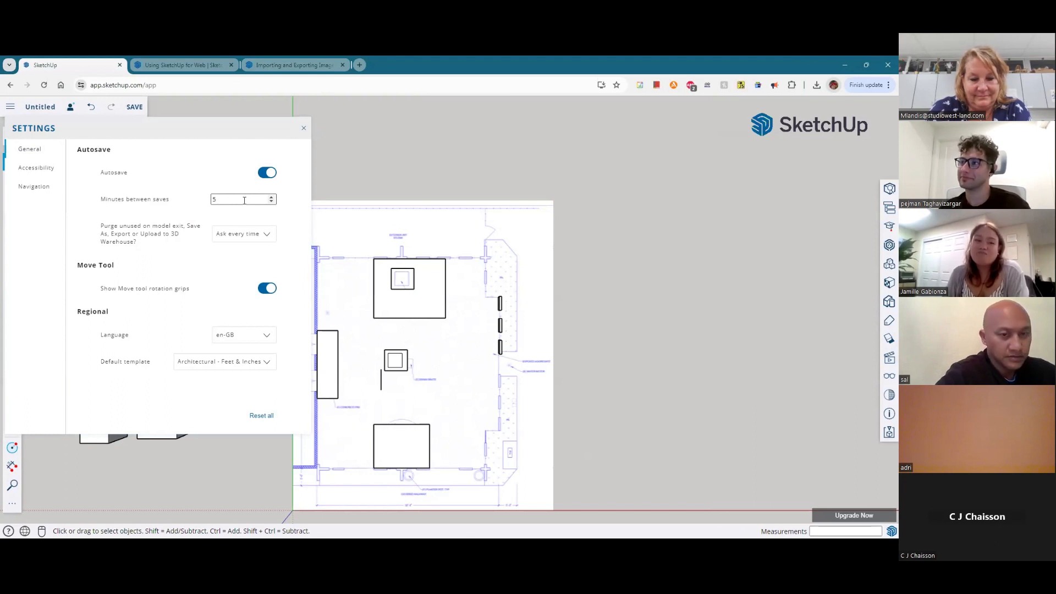
click(304, 130)
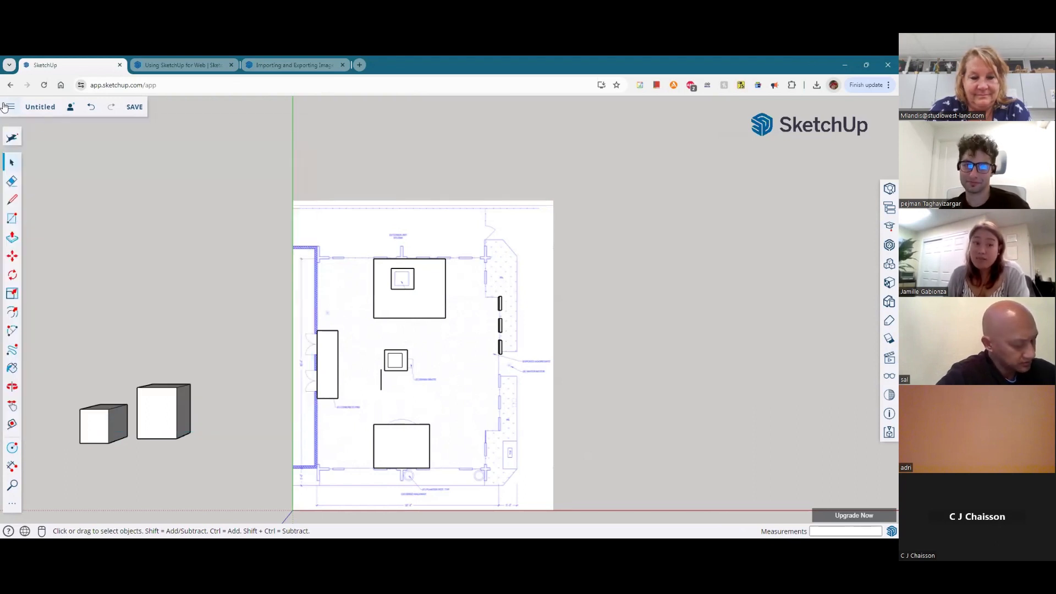
click(9, 108)
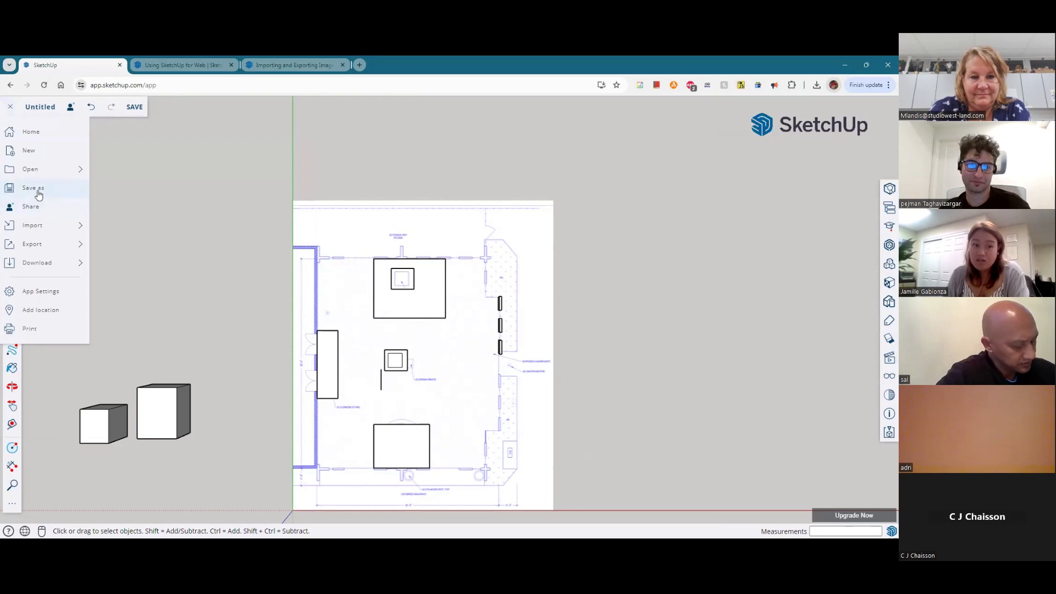
click(145, 155)
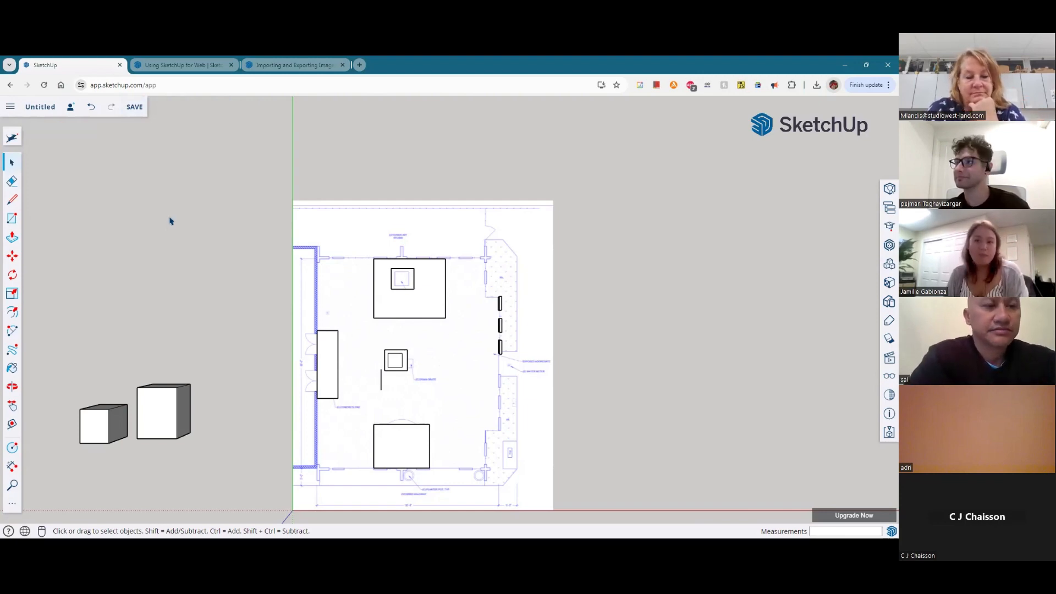
scroll(476, 431, down, 3)
scroll(484, 436, up, 5)
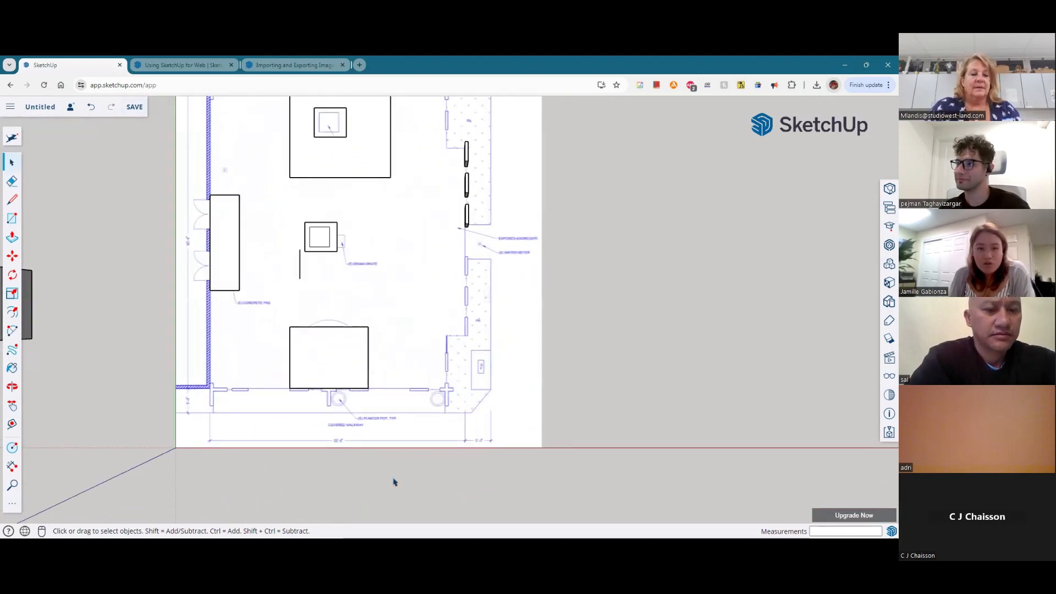
scroll(375, 236, up, 2)
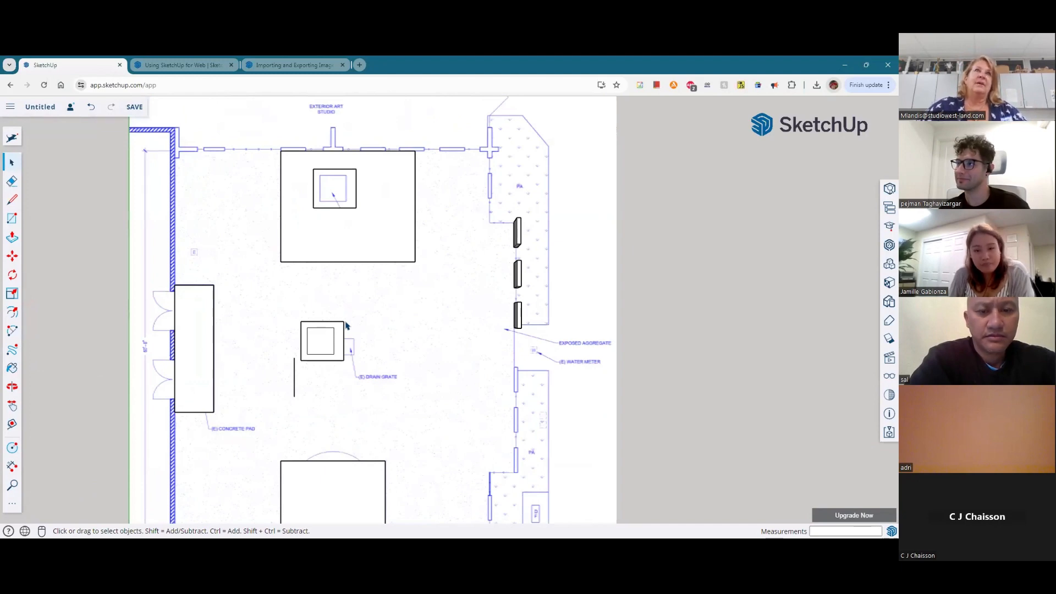
scroll(246, 282, down, 4)
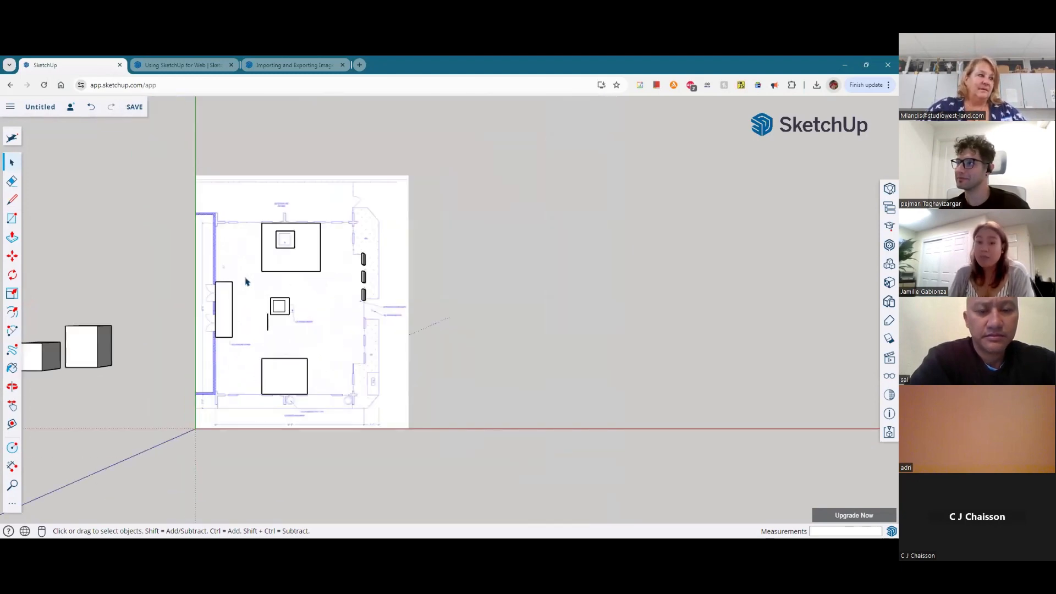
scroll(401, 288, up, 3)
Step: Open the wall panel nearest the water meter for editing and start the Paint tool with the materials shown
mouse_move(384, 323)
middle_down()
mouse_move(188, 168)
mouse_move(439, 259)
middle_up()
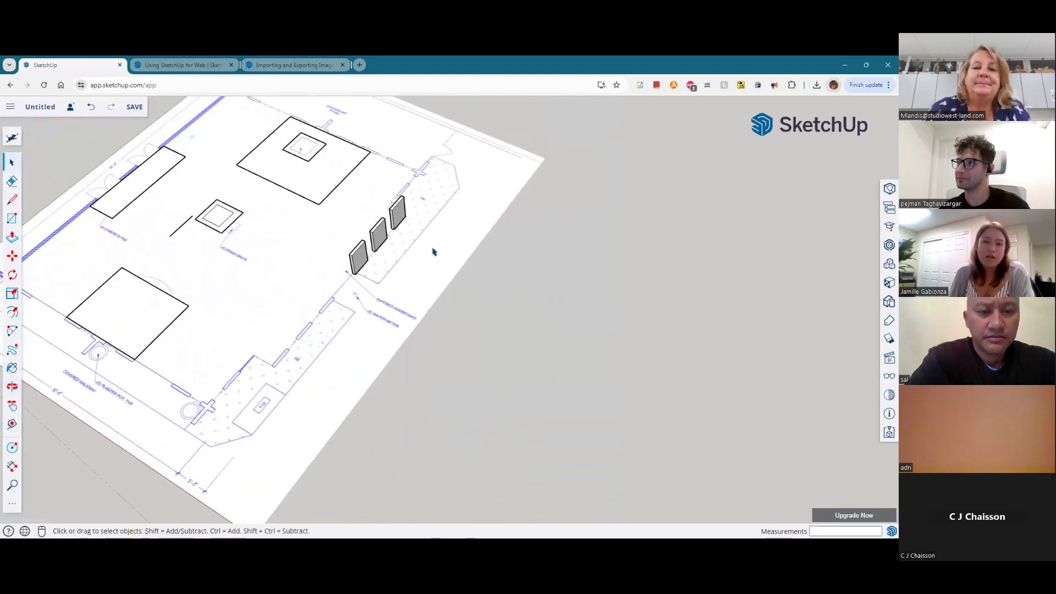
scroll(438, 259, up, 4)
scroll(308, 312, down, 3)
middle_drag(190, 207, 422, 219)
scroll(422, 219, up, 4)
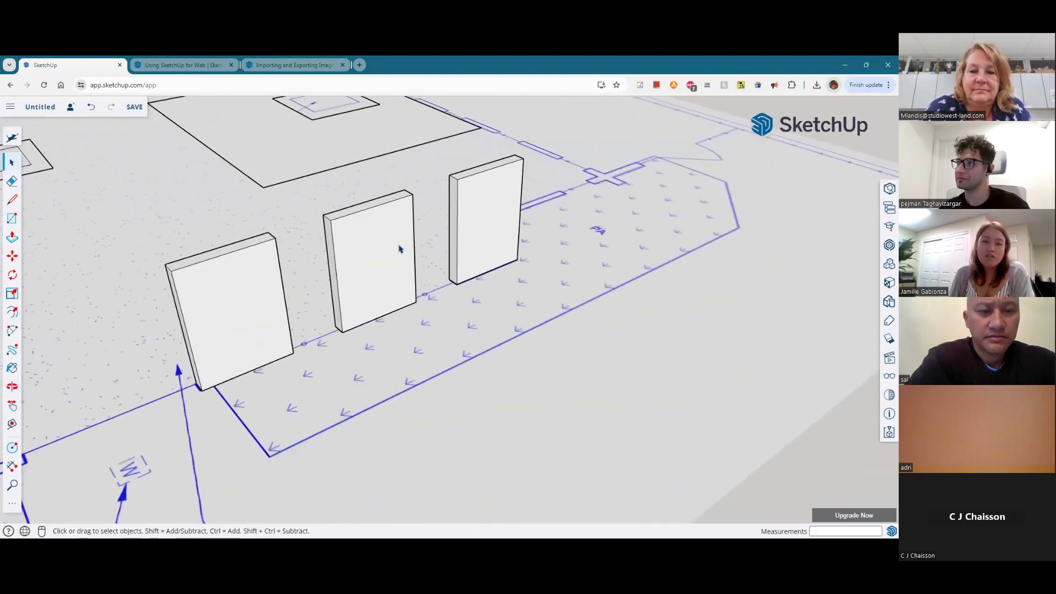
double_click(240, 305)
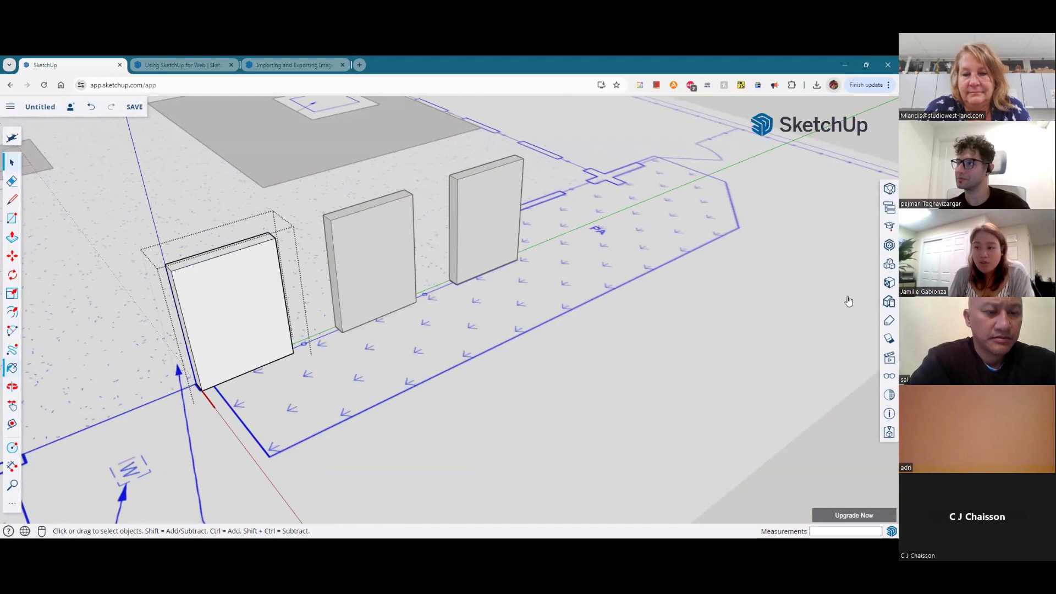
click(11, 367)
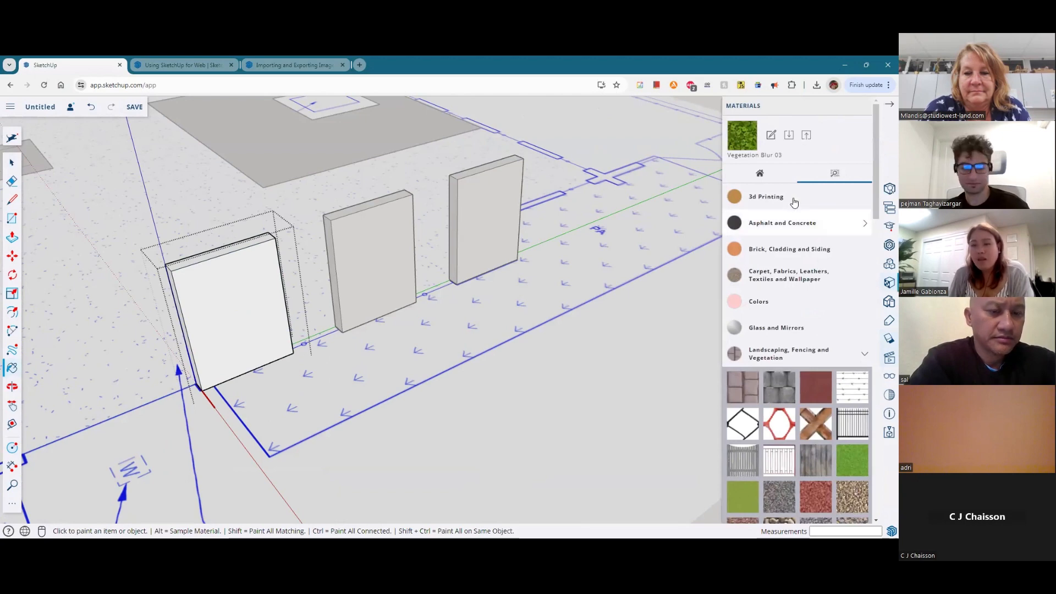
Step: Look through the model's own materials and the Landscaping, Fencing and Vegetation collection for a panel finish
click(760, 173)
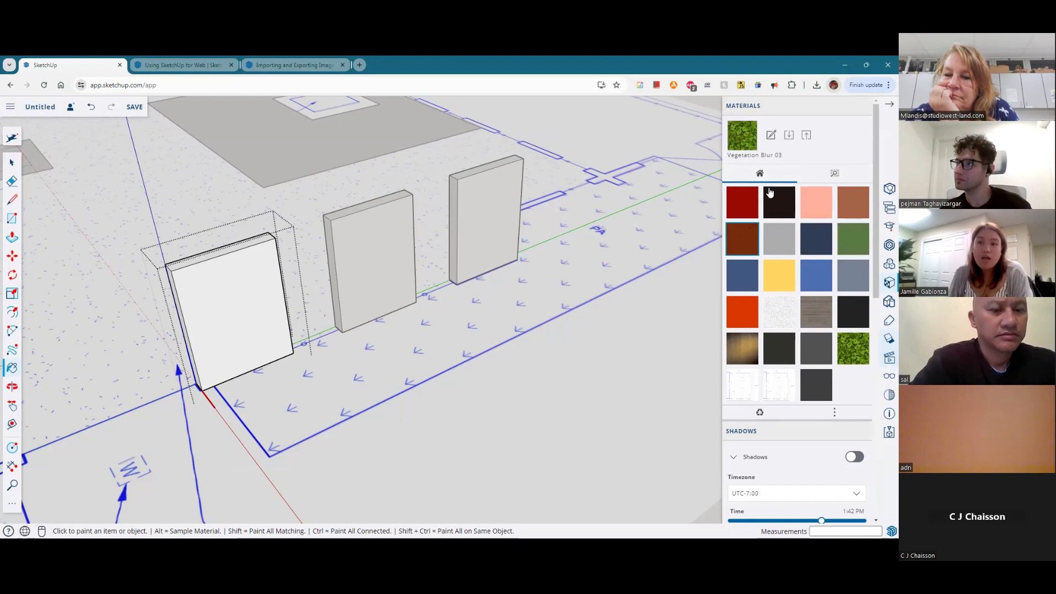
click(834, 174)
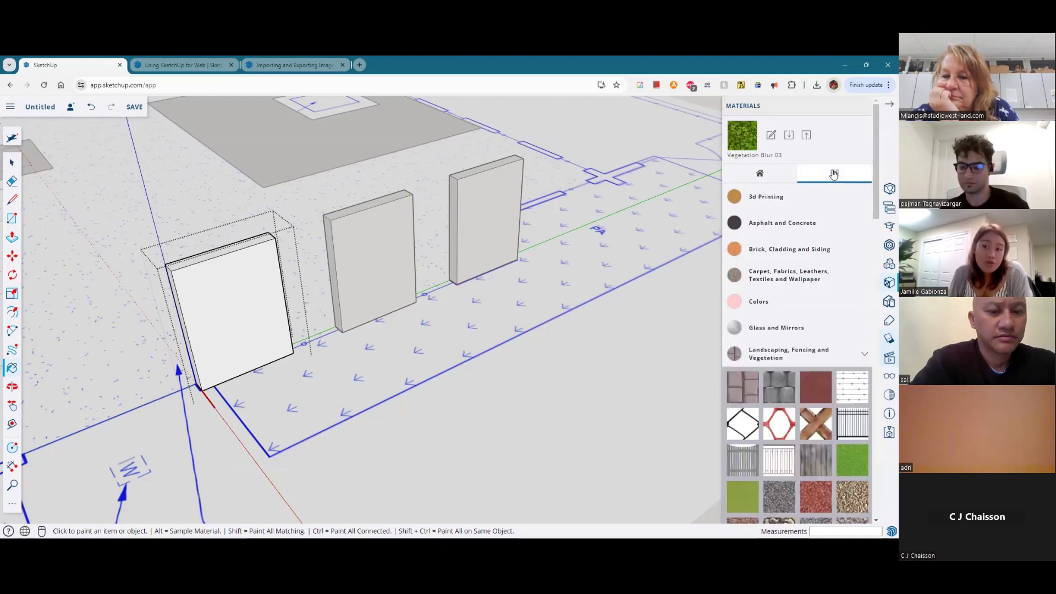
scroll(777, 336, down, 4)
scroll(845, 403, down, 3)
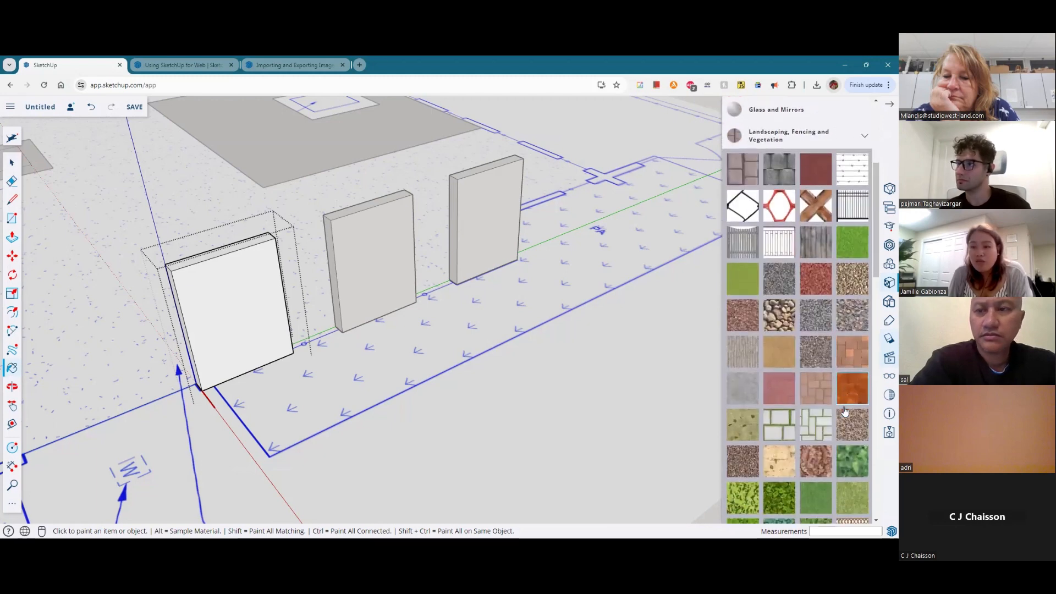
scroll(849, 357, up, 6)
click(858, 323)
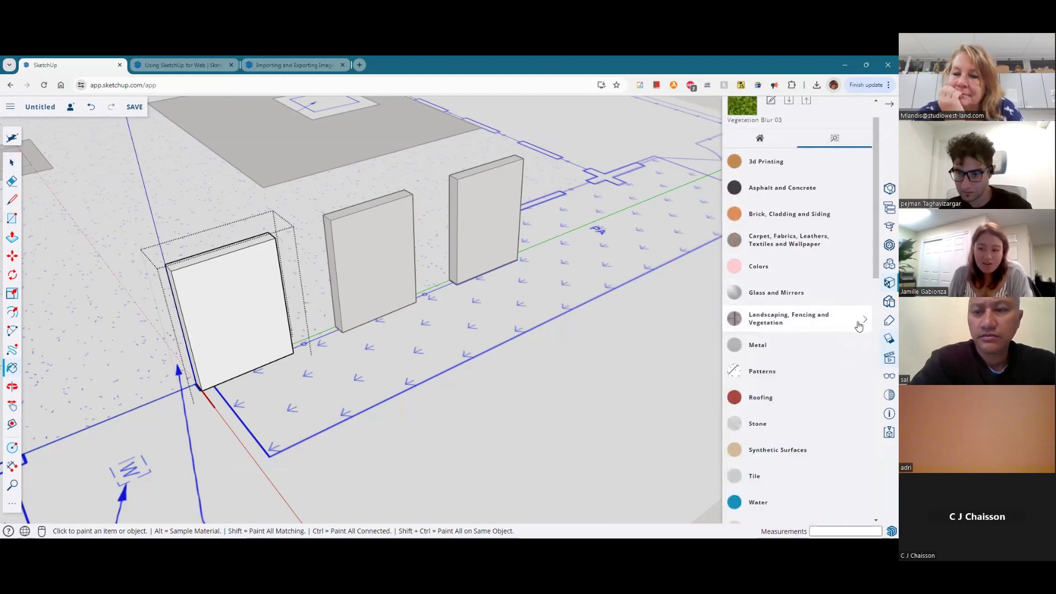
scroll(803, 427, down, 3)
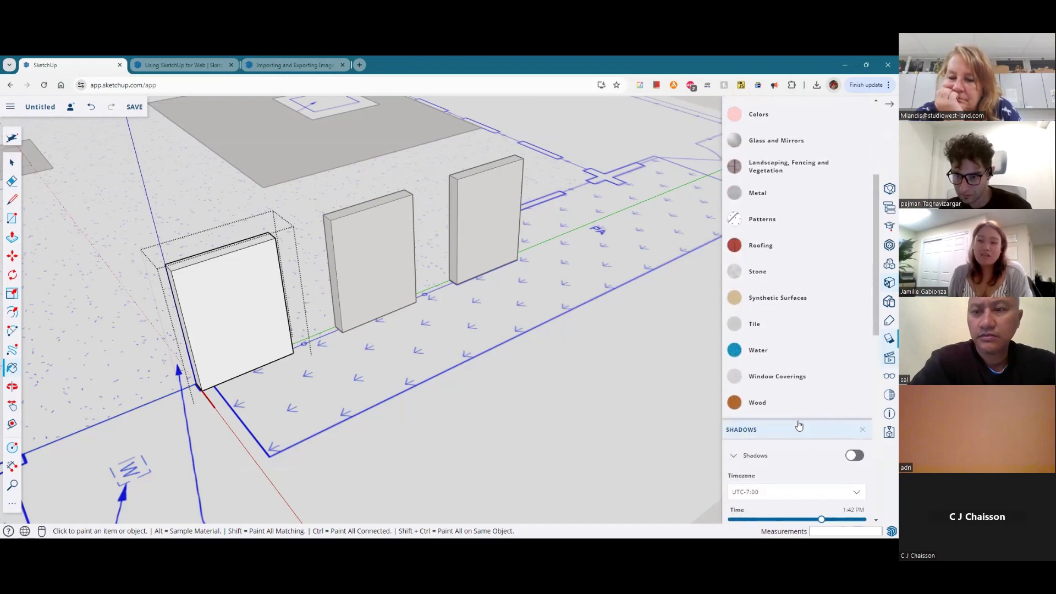
Step: Paint the open panel's broad face toward the planting area with Square Glass Tile 04 from the Tile materials
click(792, 348)
click(790, 329)
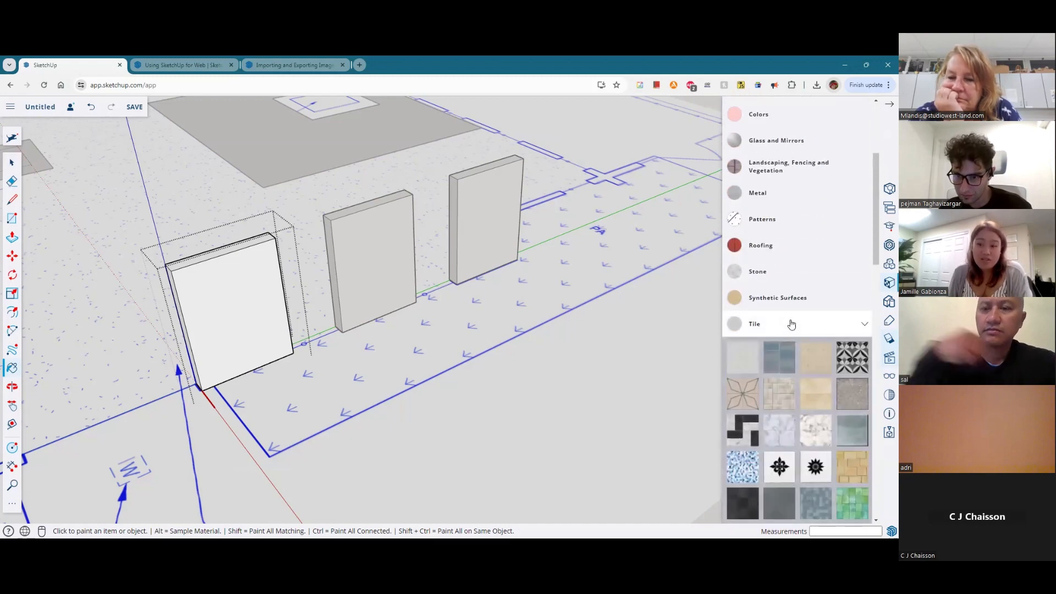
scroll(791, 329, down, 5)
click(780, 294)
click(270, 286)
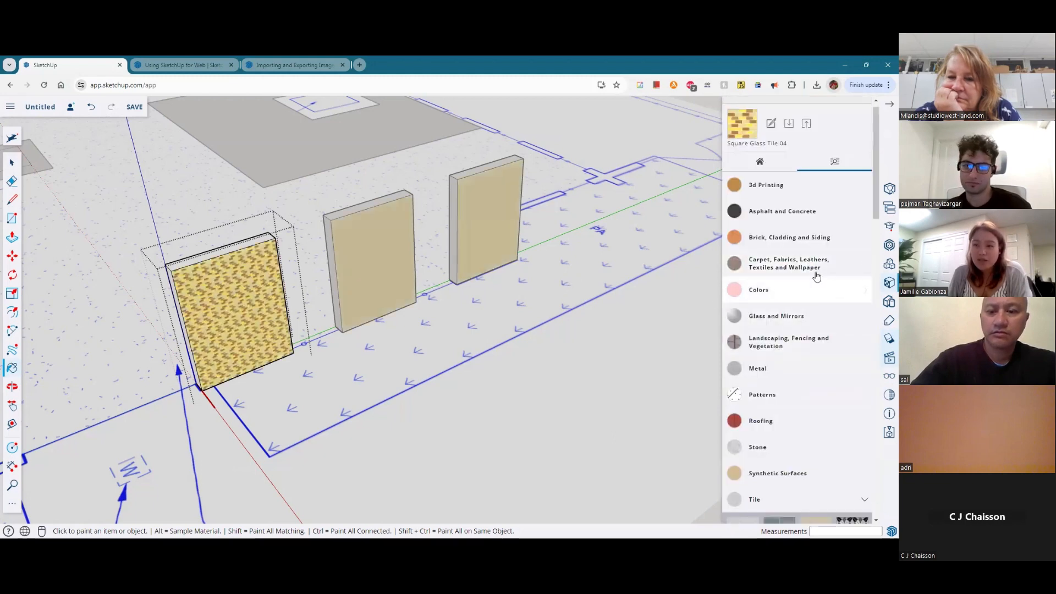
Step: Repaint the open panel's broad face with Groundcover Rock Crushed 2 inch from the Landscaping, Fencing and Vegetation materials
click(820, 345)
scroll(855, 468, down, 2)
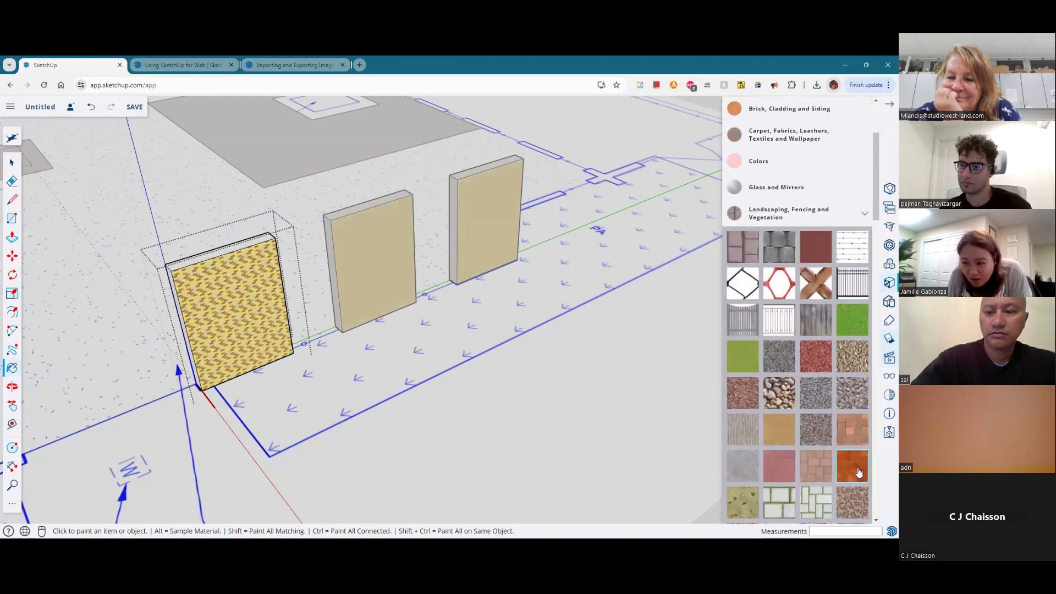
scroll(859, 472, down, 2)
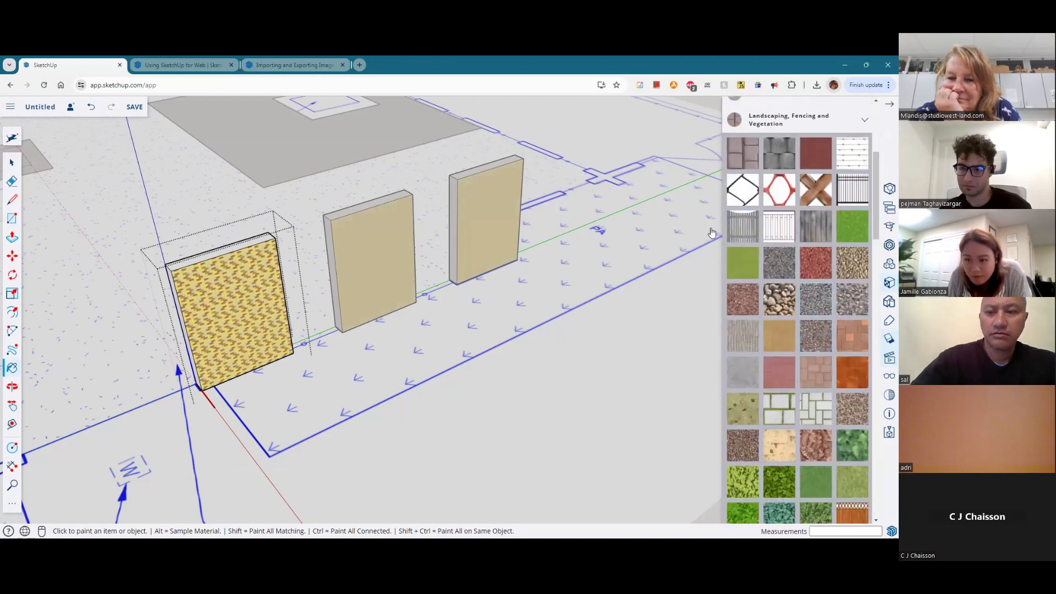
click(259, 355)
Step: Look through the Tile and Water material collections and check the texture commands available for the painted panel face
scroll(831, 274, up, 5)
click(865, 358)
scroll(865, 358, down, 15)
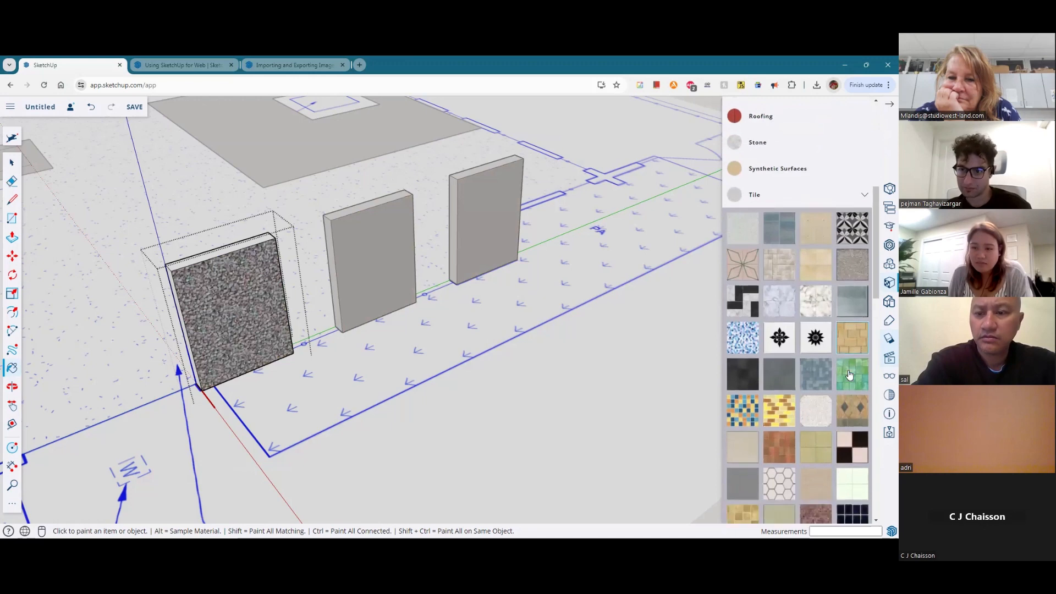
scroll(836, 352, down, 1)
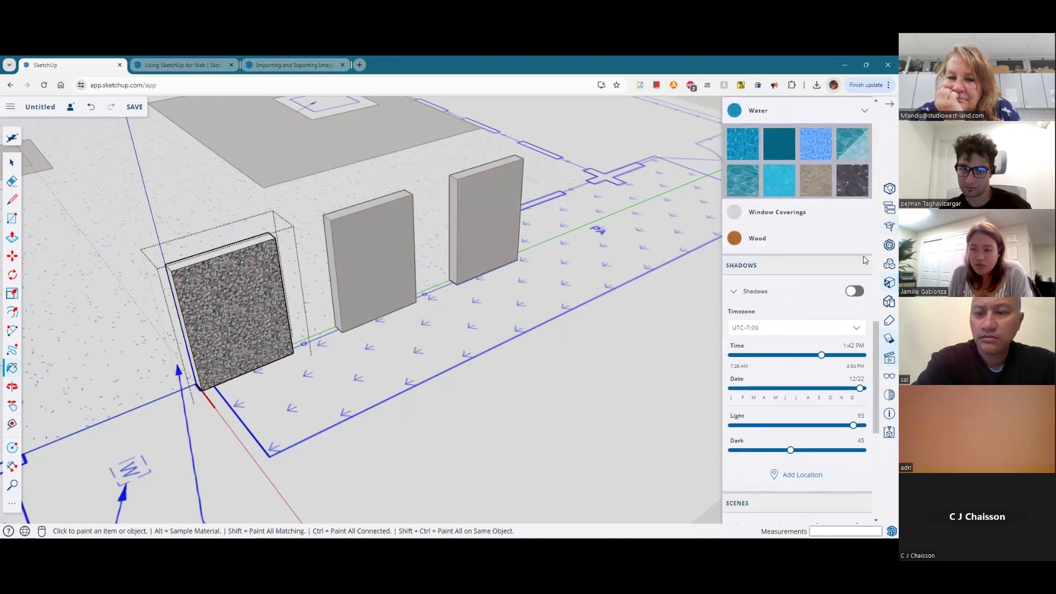
click(863, 266)
click(863, 266)
scroll(855, 313, up, 10)
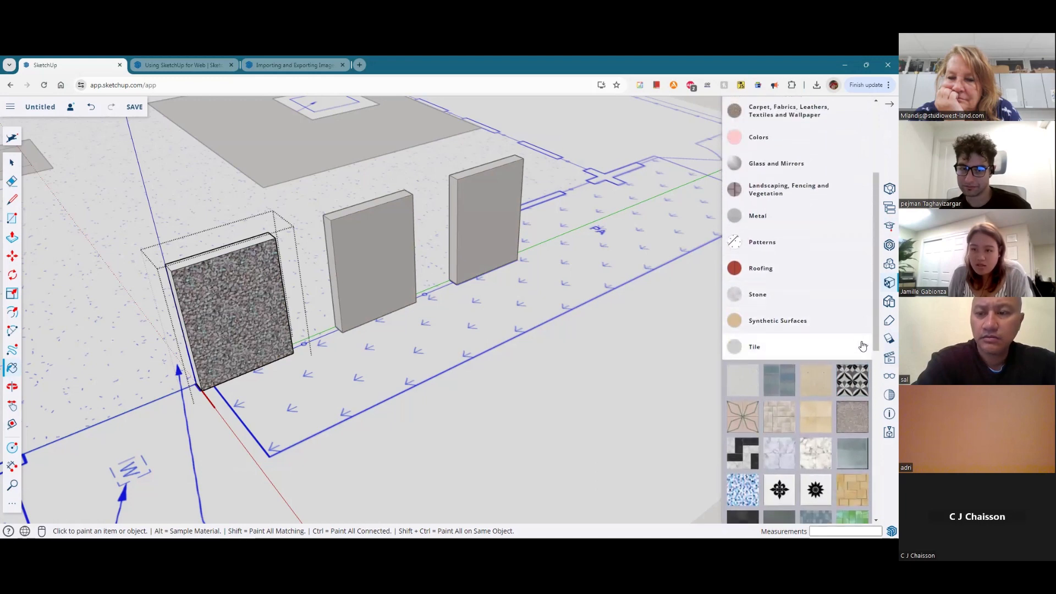
click(803, 350)
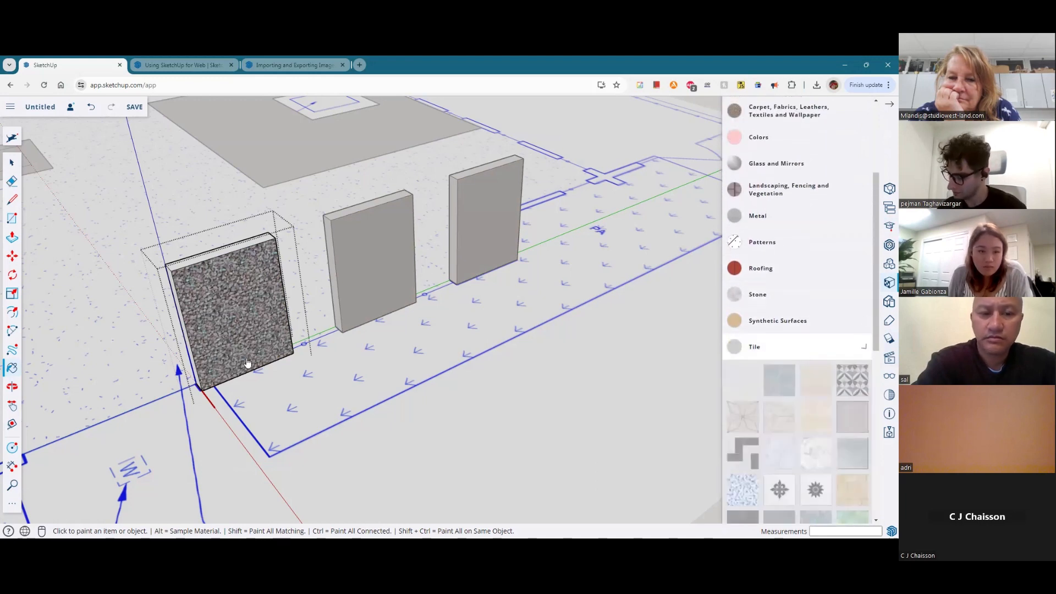
right_click(229, 325)
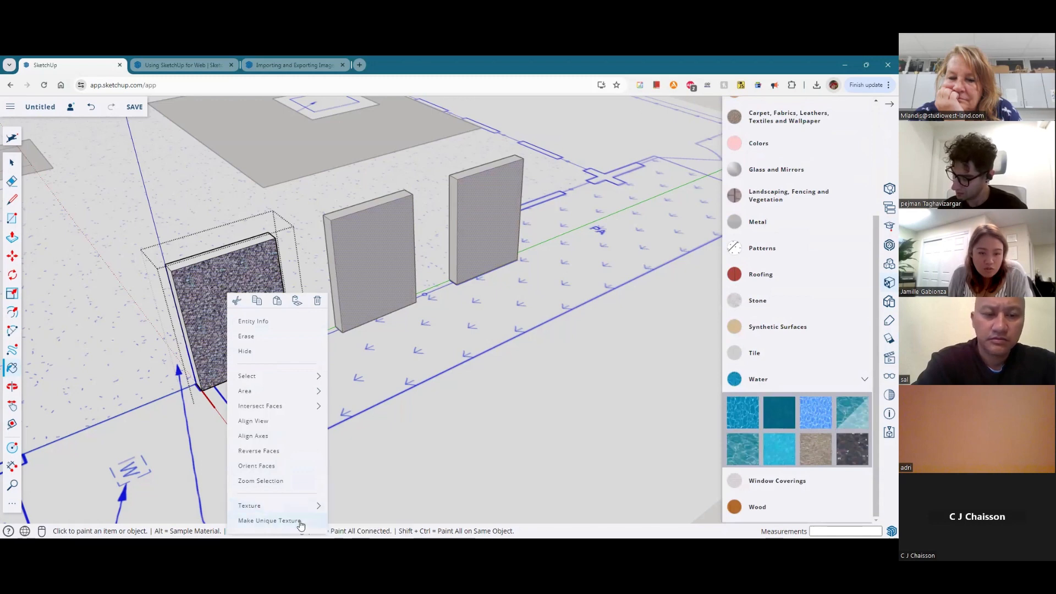
click(797, 360)
scroll(805, 345, up, 3)
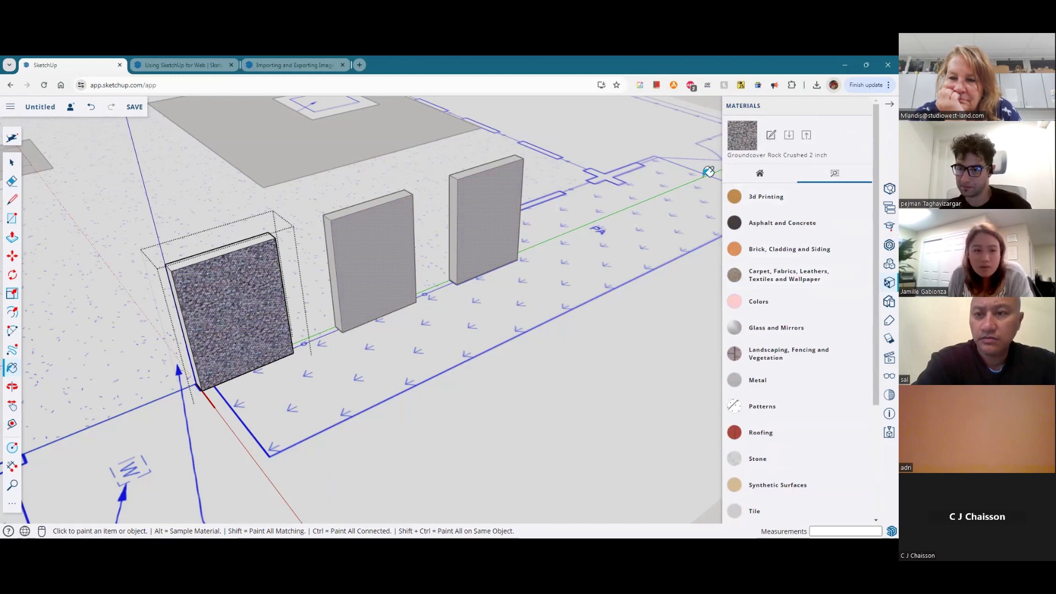
Step: Leave the panel's editing to view the finish on all three panels, and reopen the one nearest the water meter
click(11, 166)
click(397, 385)
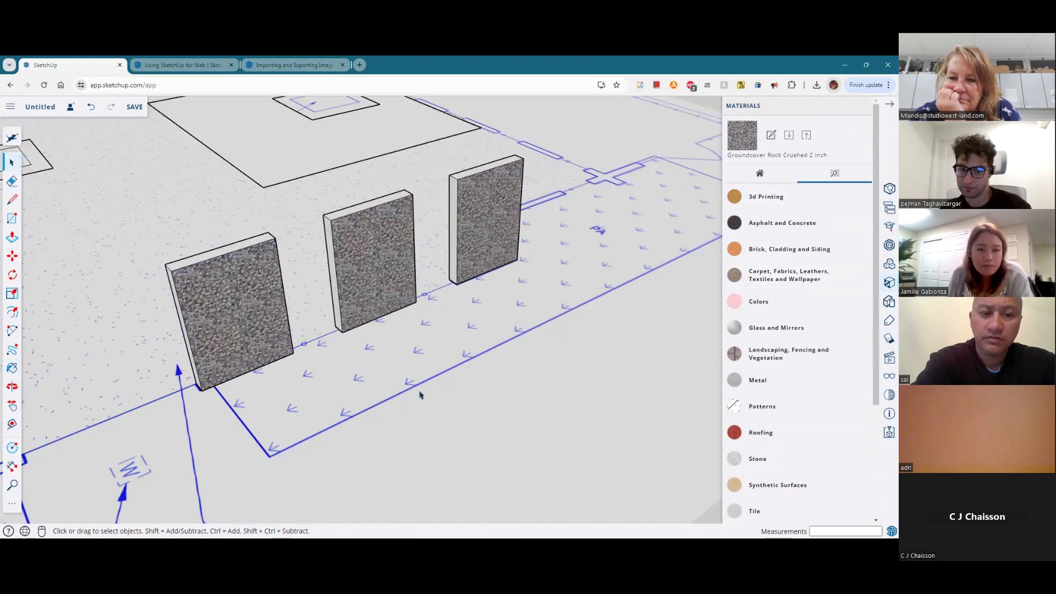
double_click(242, 314)
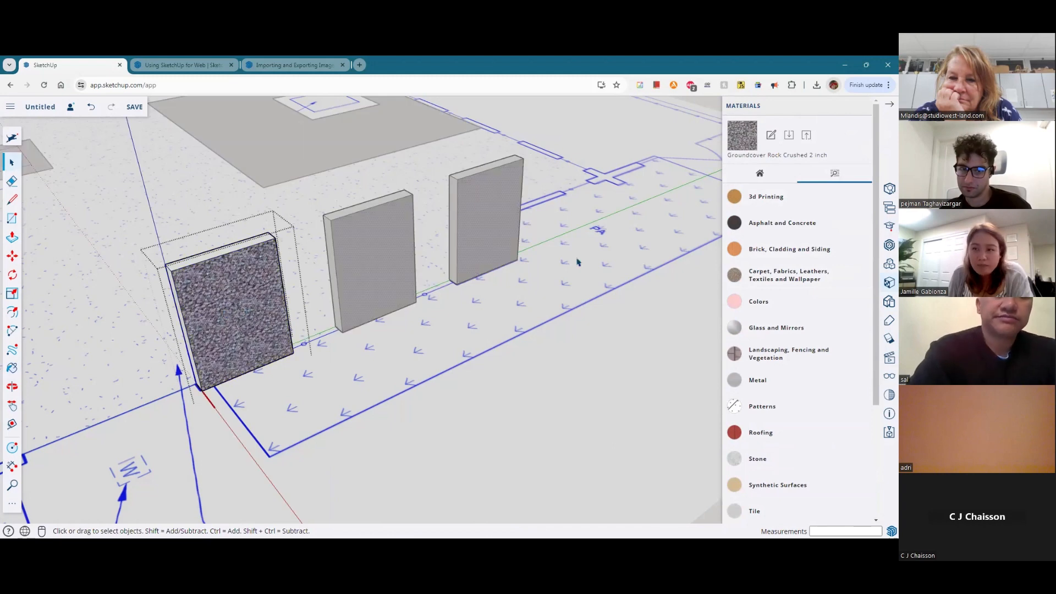
Step: Look through the Landscaping, Fencing and Vegetation materials and the other collections for a finish resembling exposed aggregate
click(759, 353)
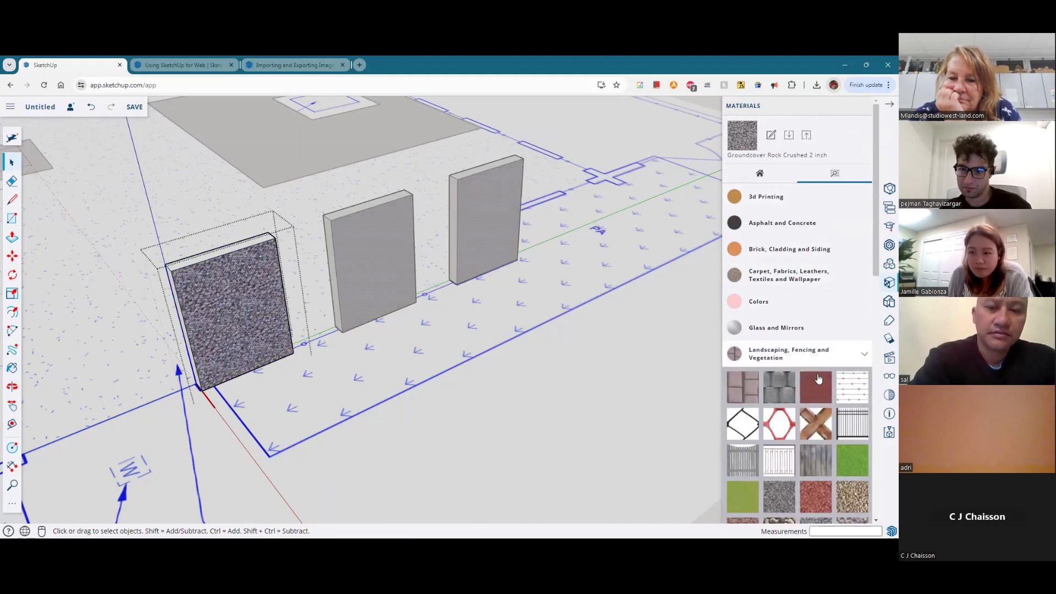
scroll(832, 456, down, 4)
click(818, 422)
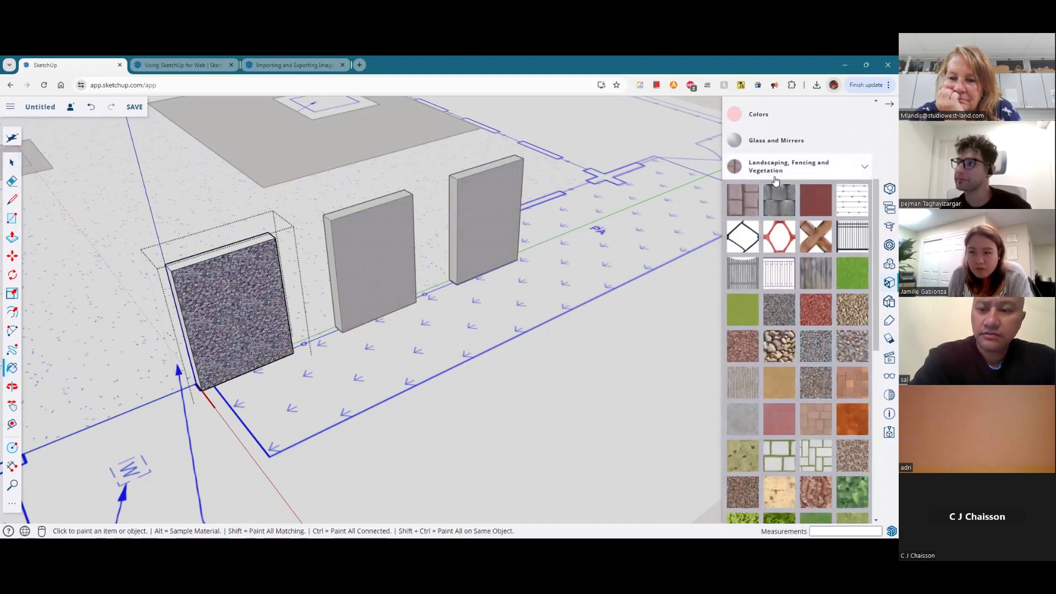
scroll(795, 190, up, 4)
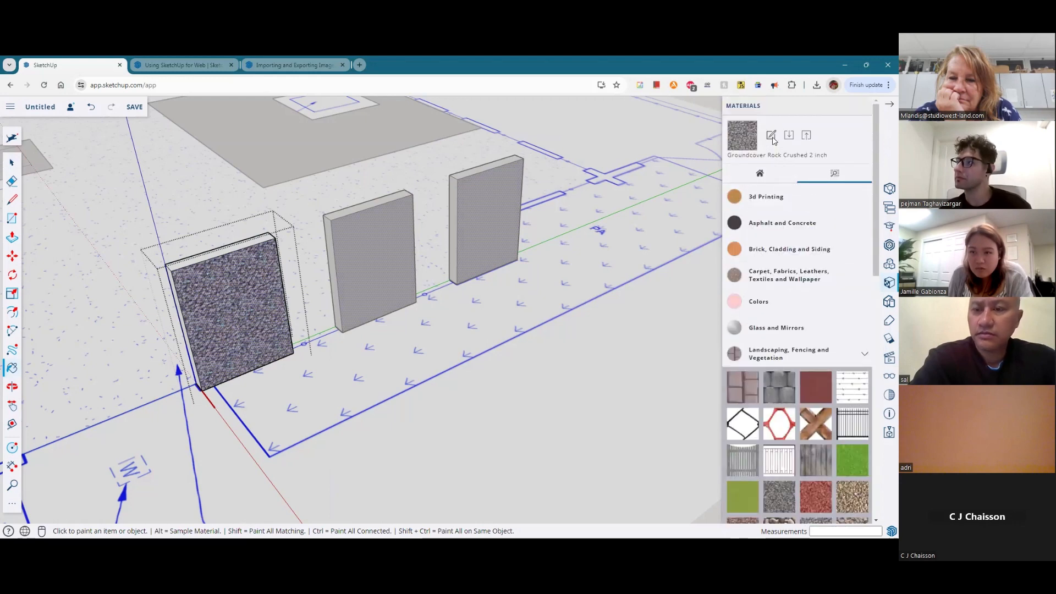
scroll(845, 350, down, 4)
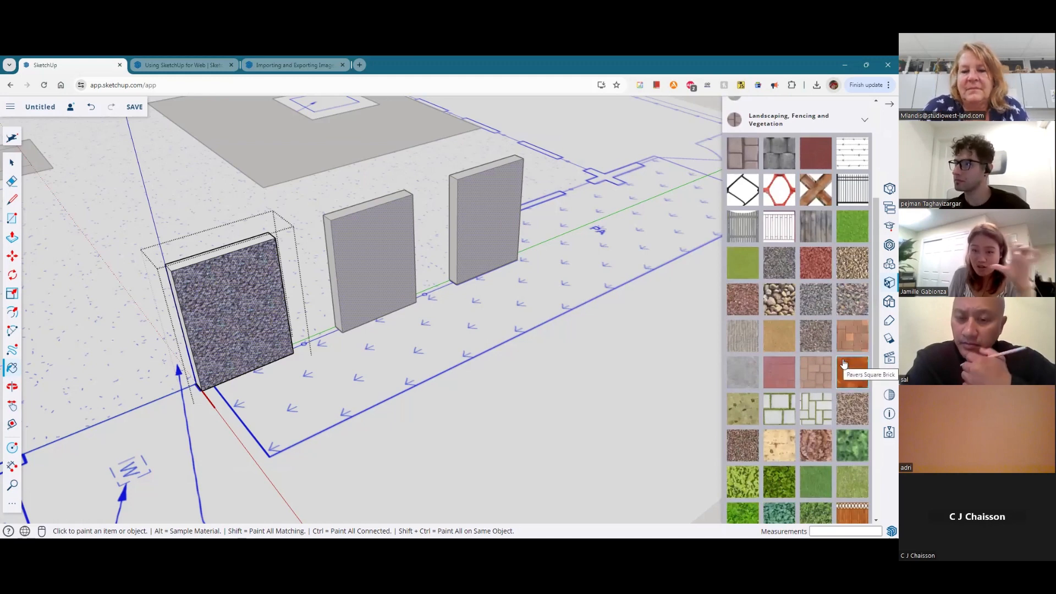
scroll(844, 364, down, 2)
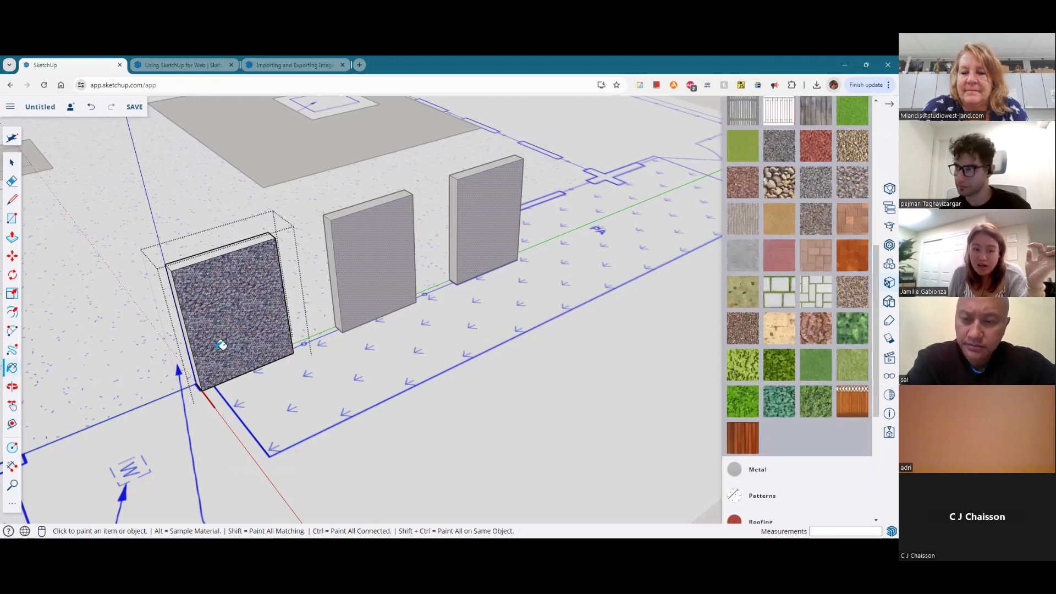
scroll(832, 454, down, 4)
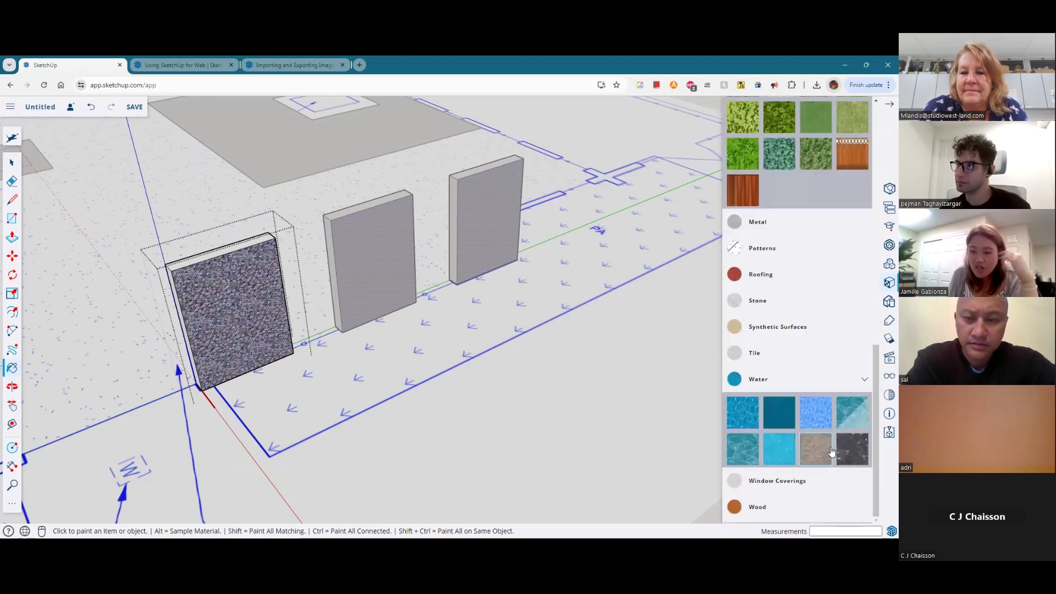
scroll(817, 429, up, 10)
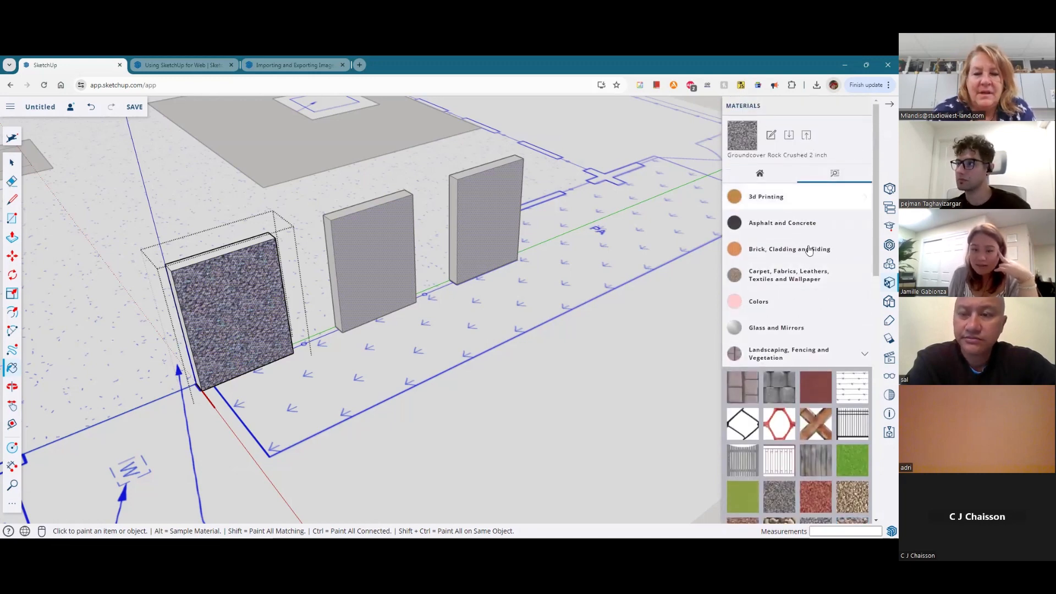
scroll(806, 437, down, 5)
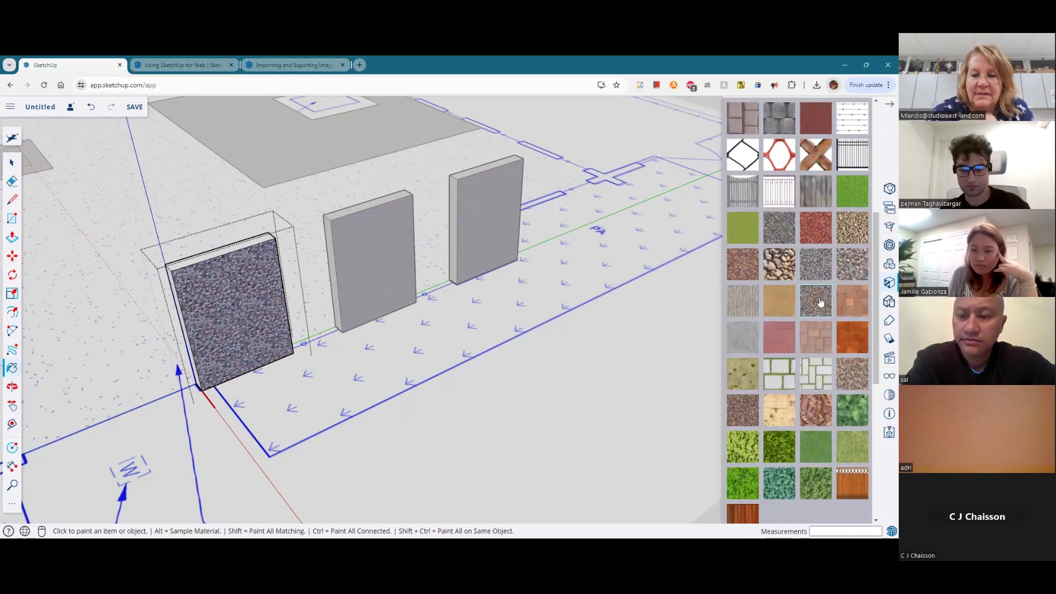
scroll(820, 418, down, 6)
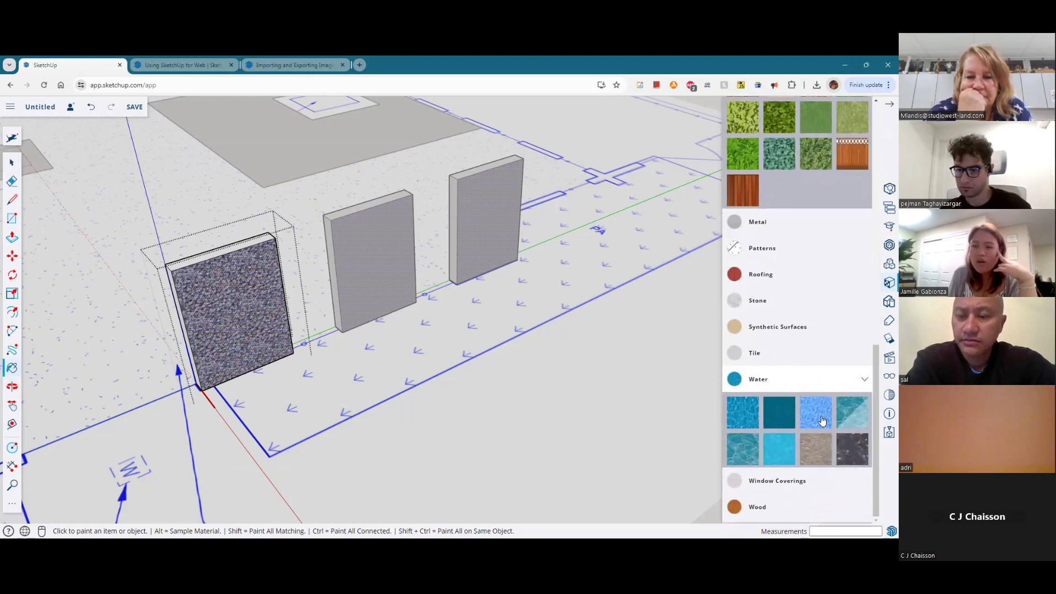
scroll(825, 374, up, 6)
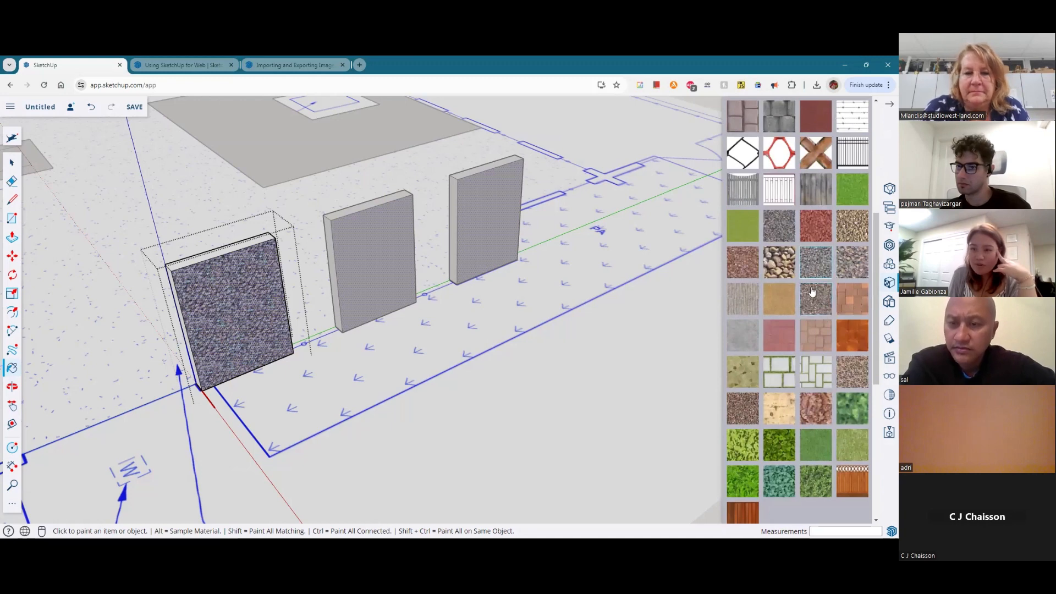
scroll(820, 316, up, 4)
scroll(812, 312, up, 2)
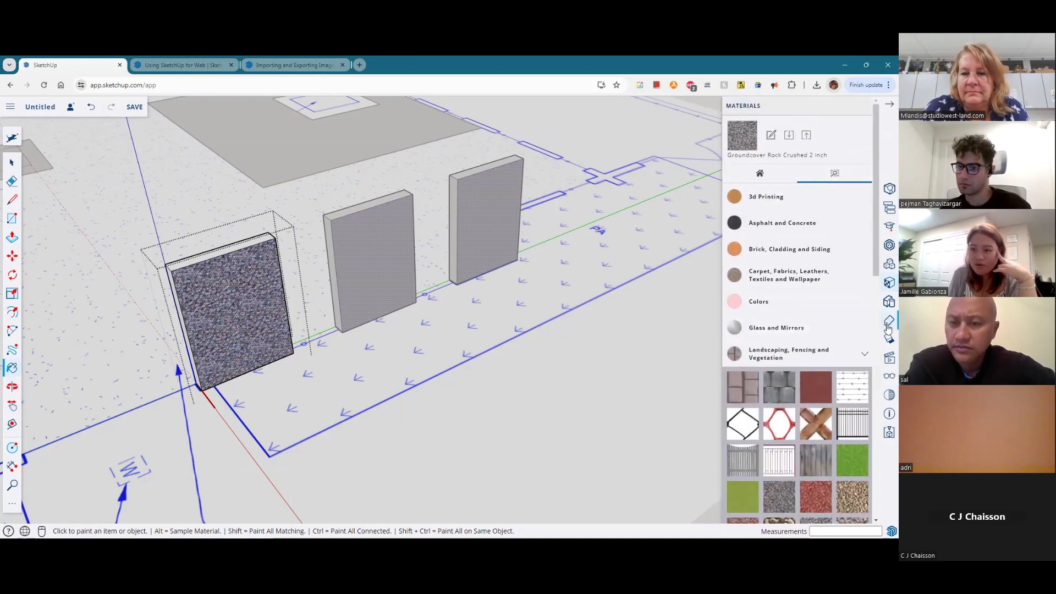
scroll(841, 435, down, 3)
scroll(841, 435, down, 2)
Step: Search 3D Warehouse for EXPOSED AGGREGATE TEXTURE and look through the models found
click(889, 245)
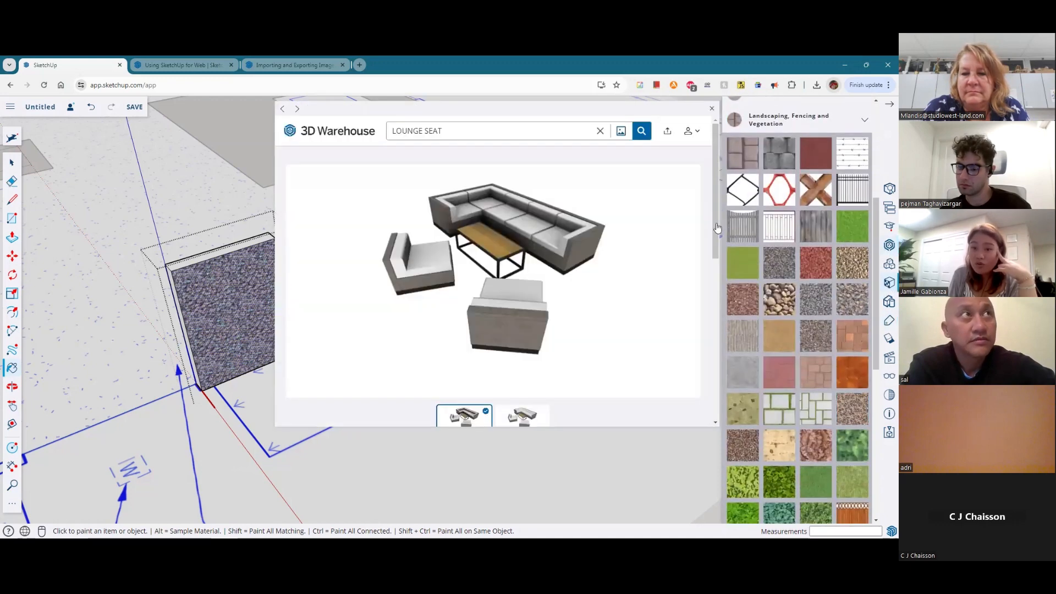
triple_click(421, 128)
text(SPO)
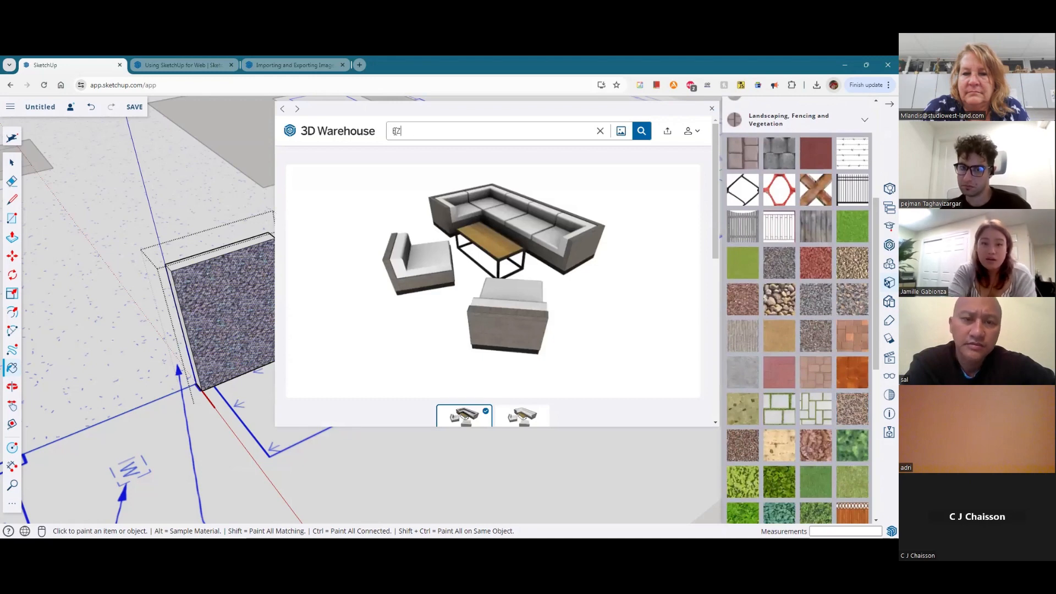
text(SED AGGREGATE TEXU)
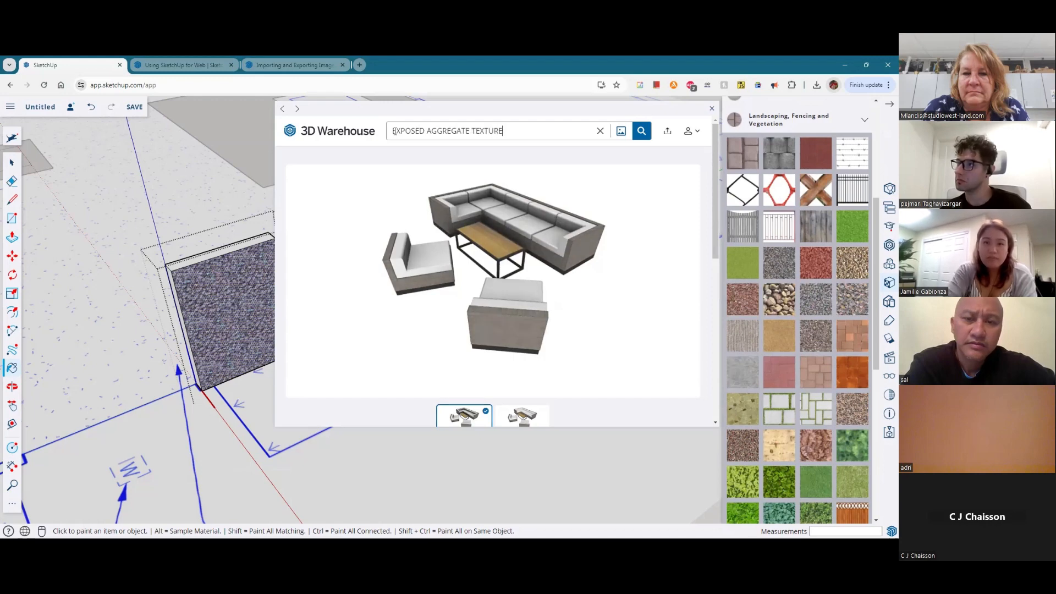
key(Return)
scroll(414, 333, down, 2)
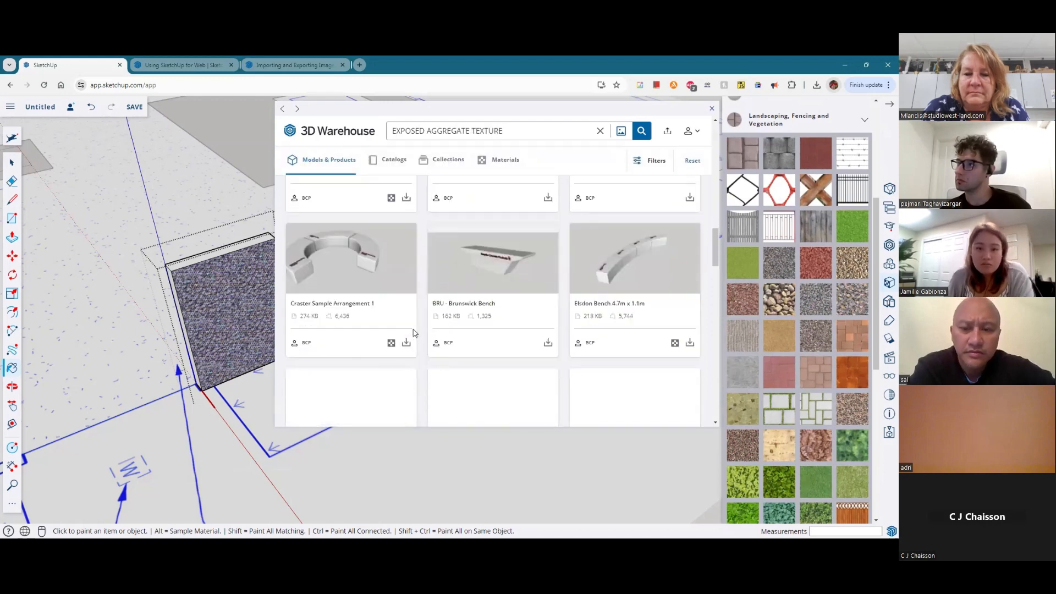
scroll(413, 333, down, 3)
Step: Broaden the 3D Warehouse model search to just TEXTURE
drag(426, 131, 328, 121)
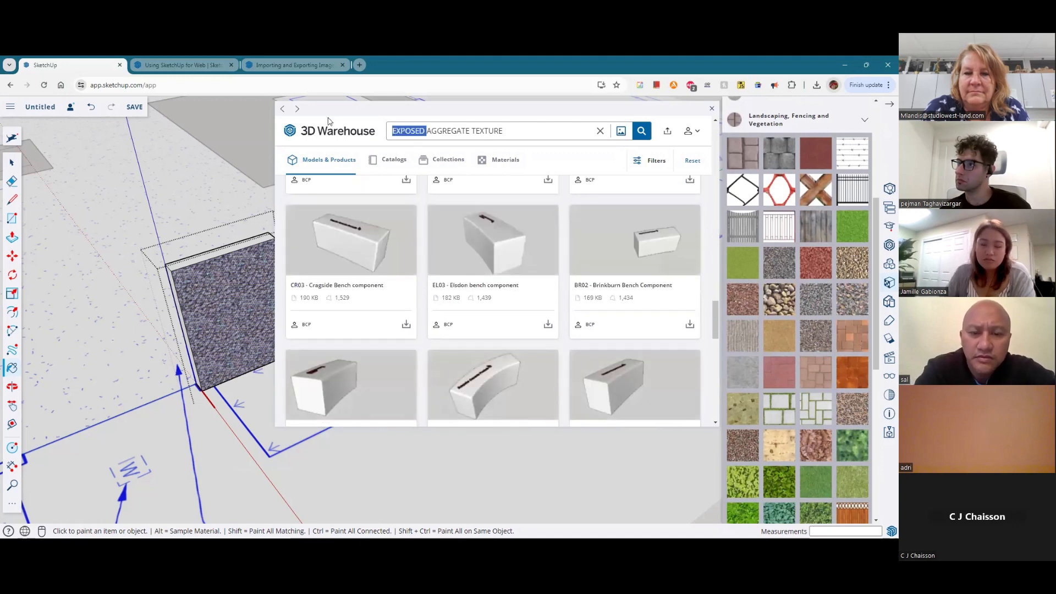
key(Delete)
key(Delete)
key(Delete)
key(Delete)
key(Delete)
key(Delete)
key(Delete)
key(Delete)
key(Delete)
key(Delete)
key(Delete)
key(Delete)
key(Return)
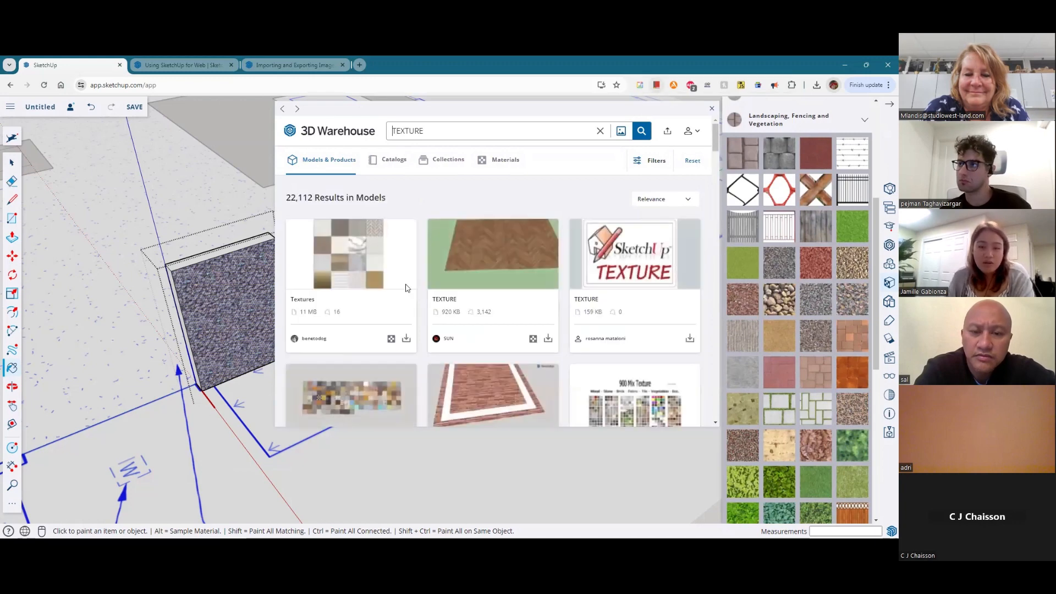
Step: Import the Textures sample model despite its large size and place it inside the open panel component, beyond the plan's edge
click(356, 269)
scroll(484, 319, down, 3)
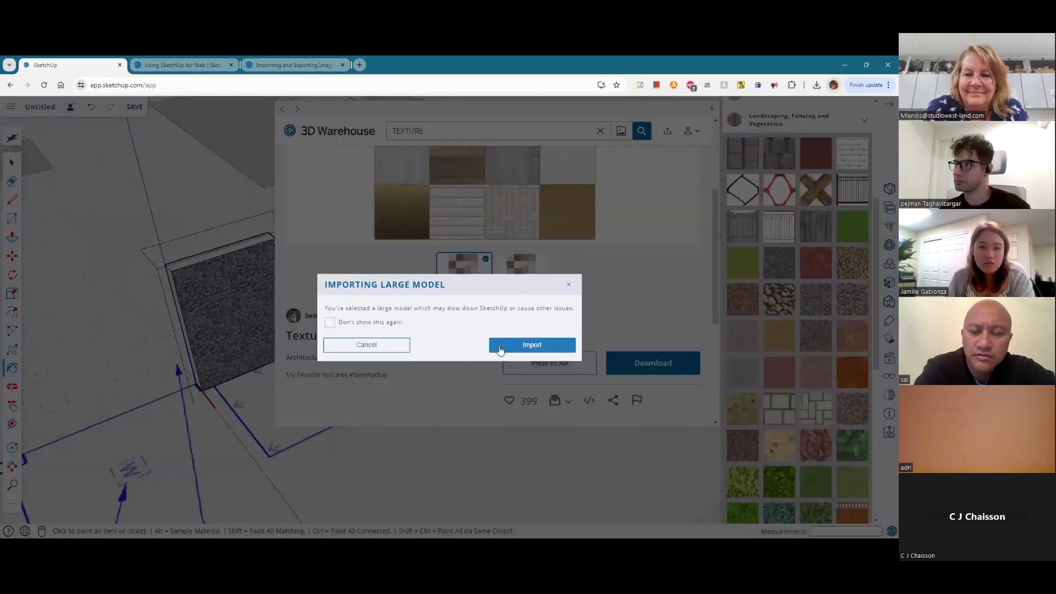
click(500, 349)
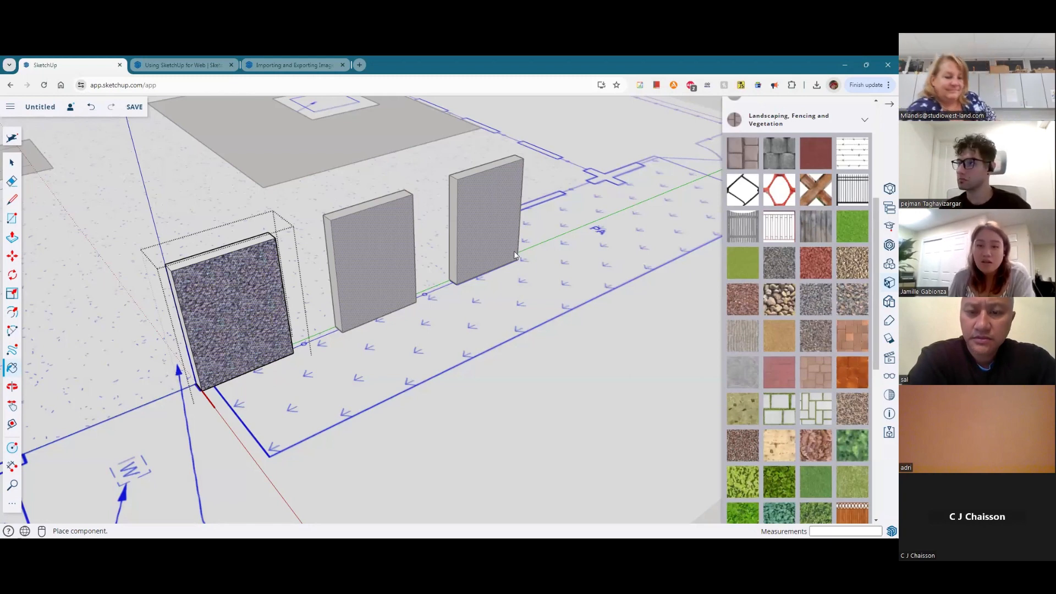
scroll(427, 414, down, 10)
click(427, 416)
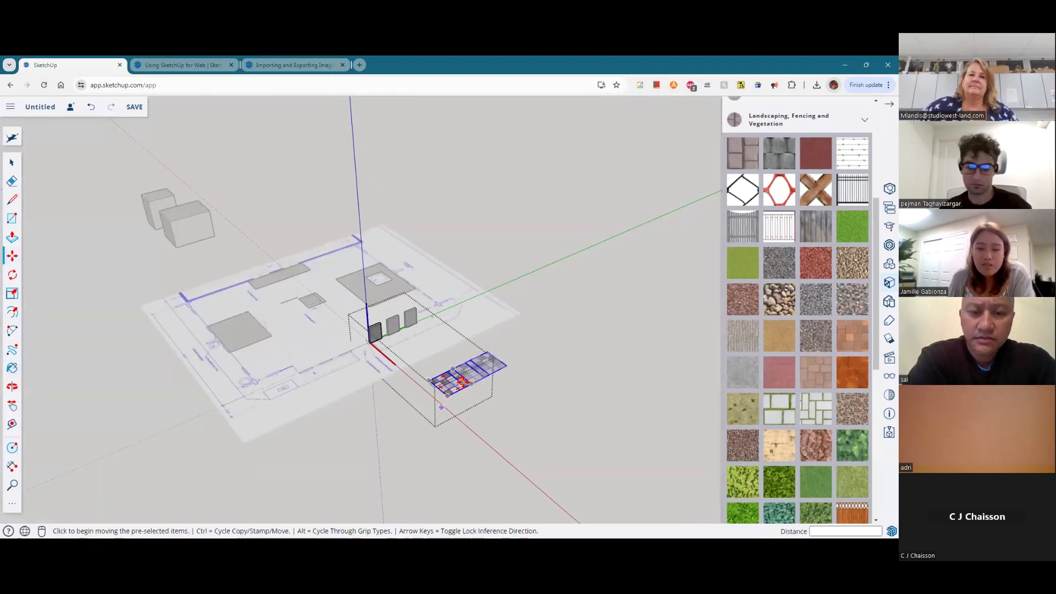
Step: Leave the open panel and open for editing the component copy farthest from the water meter, including its texture board
scroll(442, 406, up, 10)
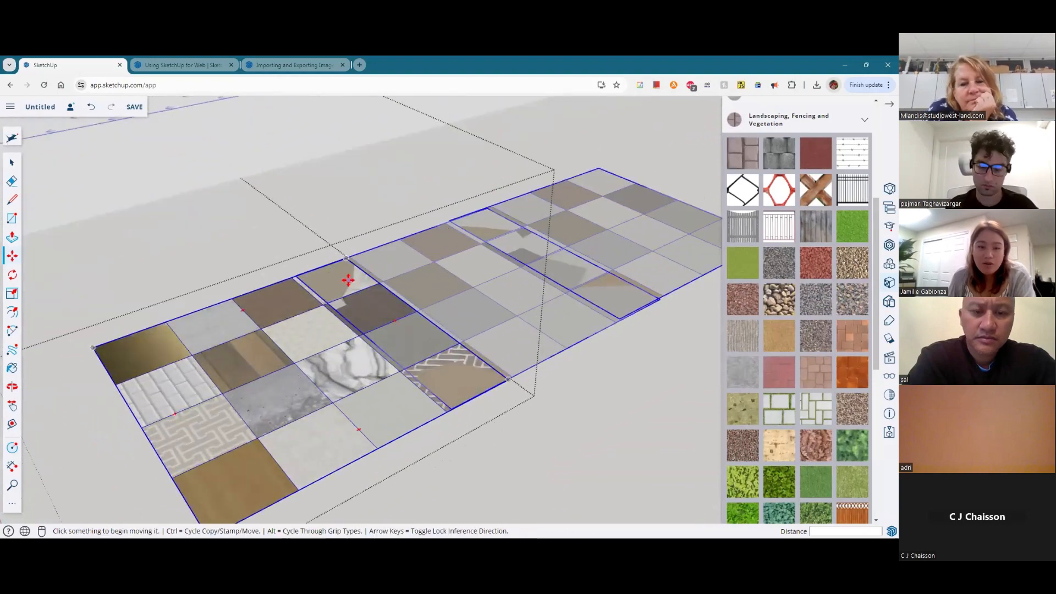
scroll(352, 286, down, 5)
middle_drag(358, 297, 608, 509)
scroll(512, 308, down, 5)
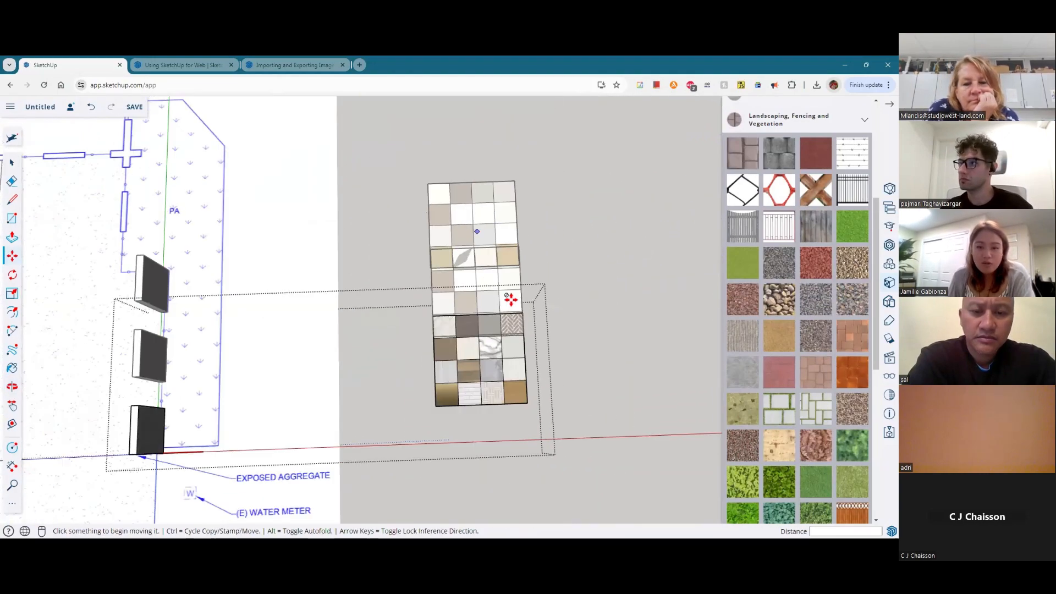
key(space)
click(457, 203)
click(490, 216)
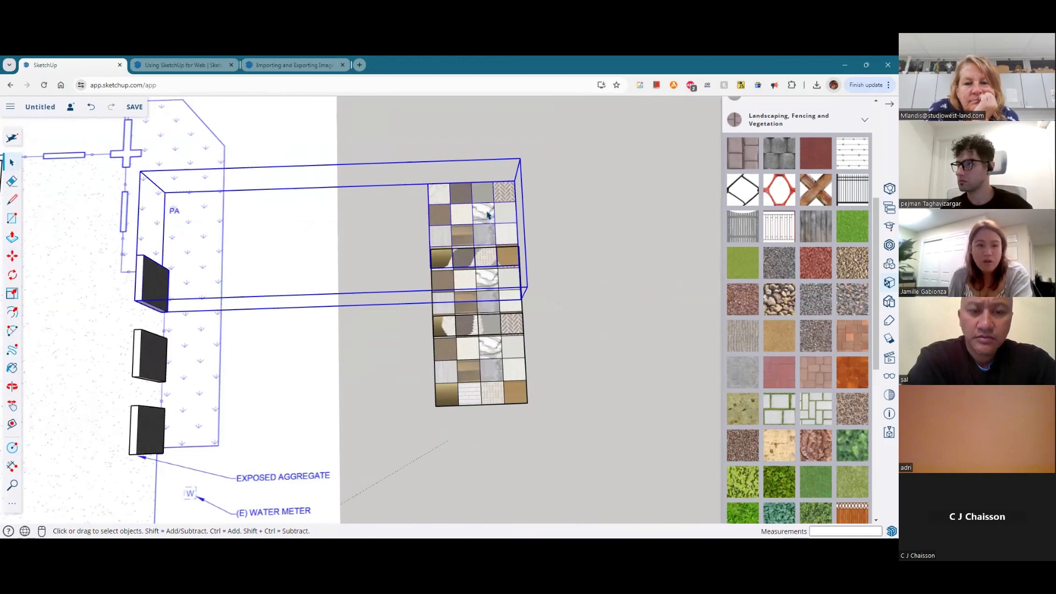
double_click(487, 215)
click(577, 283)
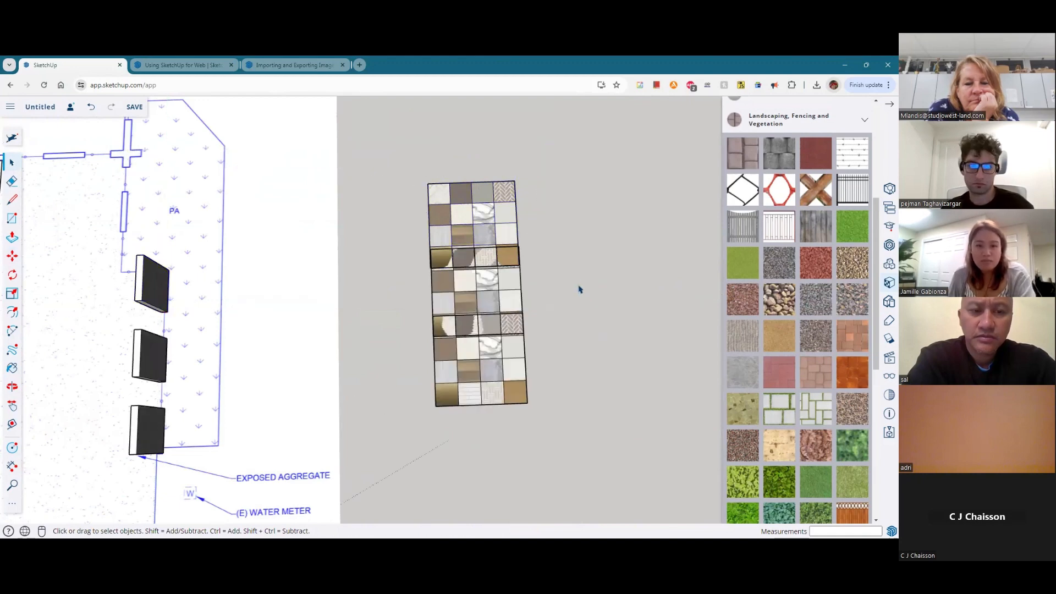
double_click(488, 203)
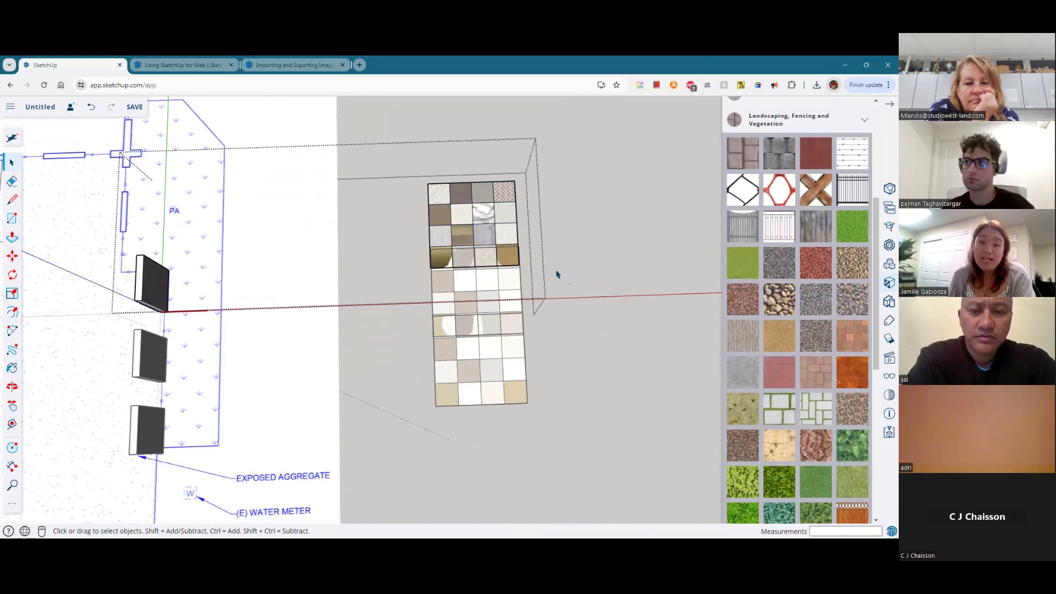
Step: Delete the texture board pieces from inside the open wall panel component
drag(354, 135, 355, 136)
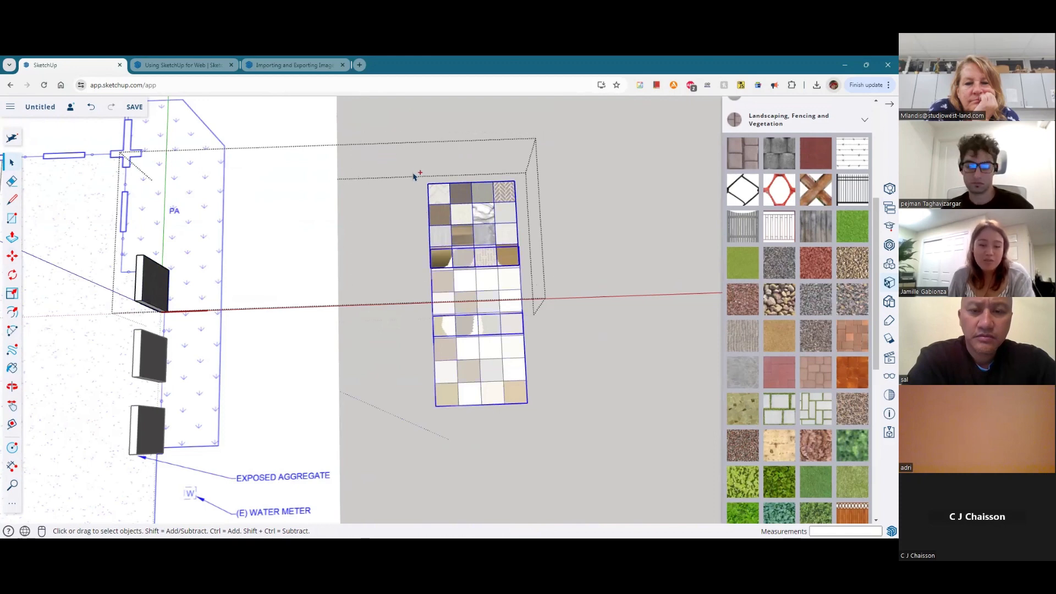
key(Delete)
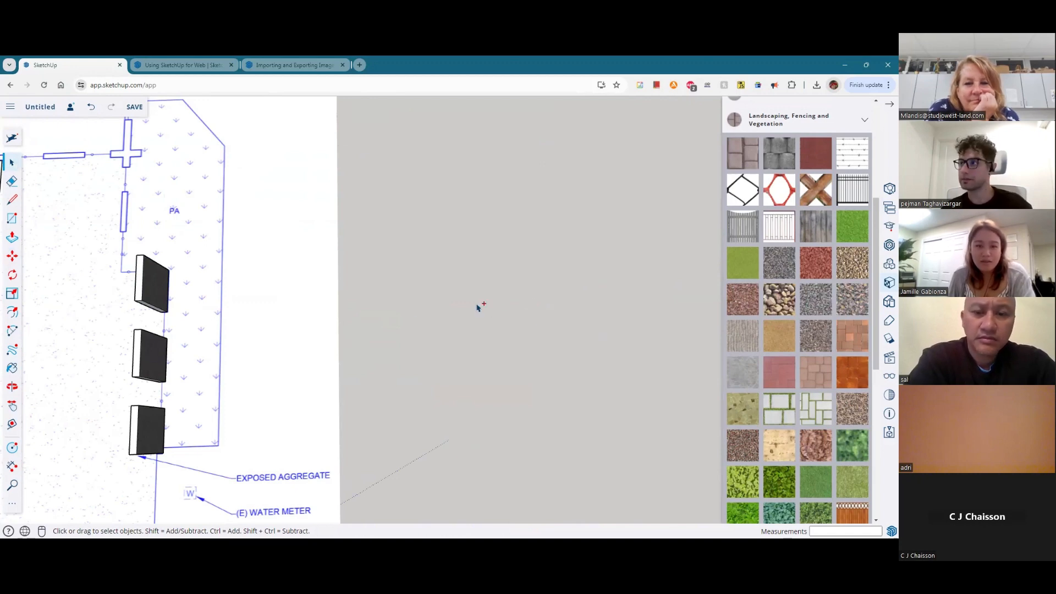
scroll(477, 309, down, 5)
scroll(522, 293, up, 5)
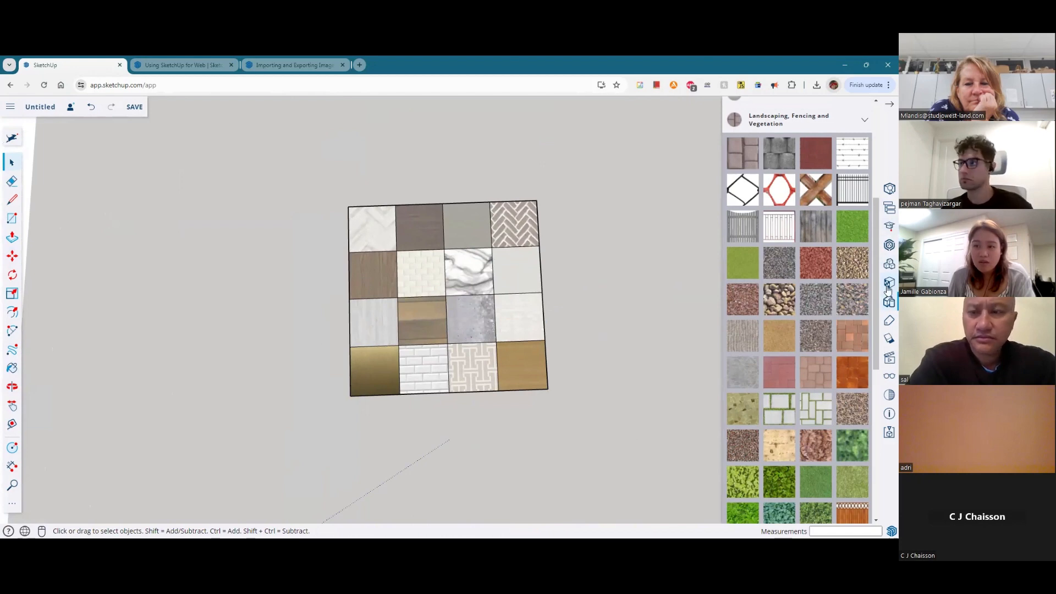
Step: Examine the material library's categories and the dialog for uploading a custom material from the device
click(888, 285)
click(776, 175)
click(862, 173)
scroll(848, 360, down, 10)
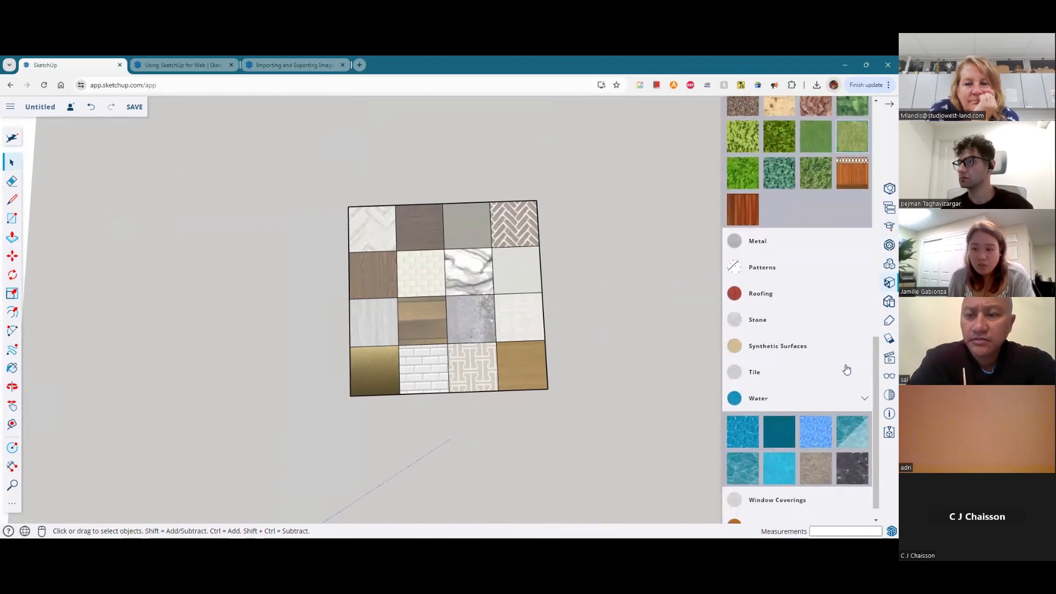
scroll(820, 445, up, 1)
scroll(819, 445, up, 10)
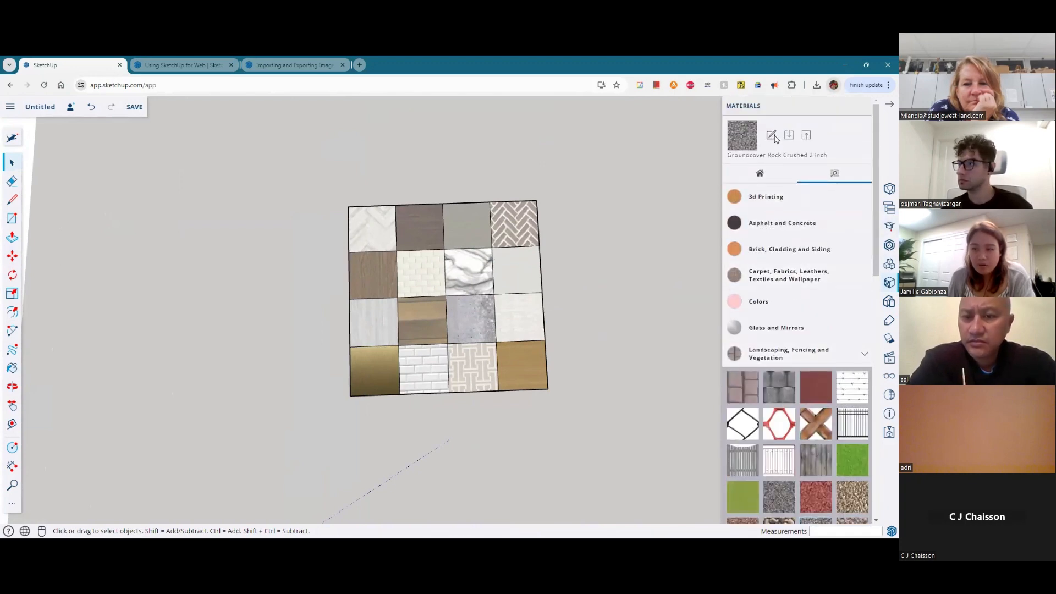
click(808, 135)
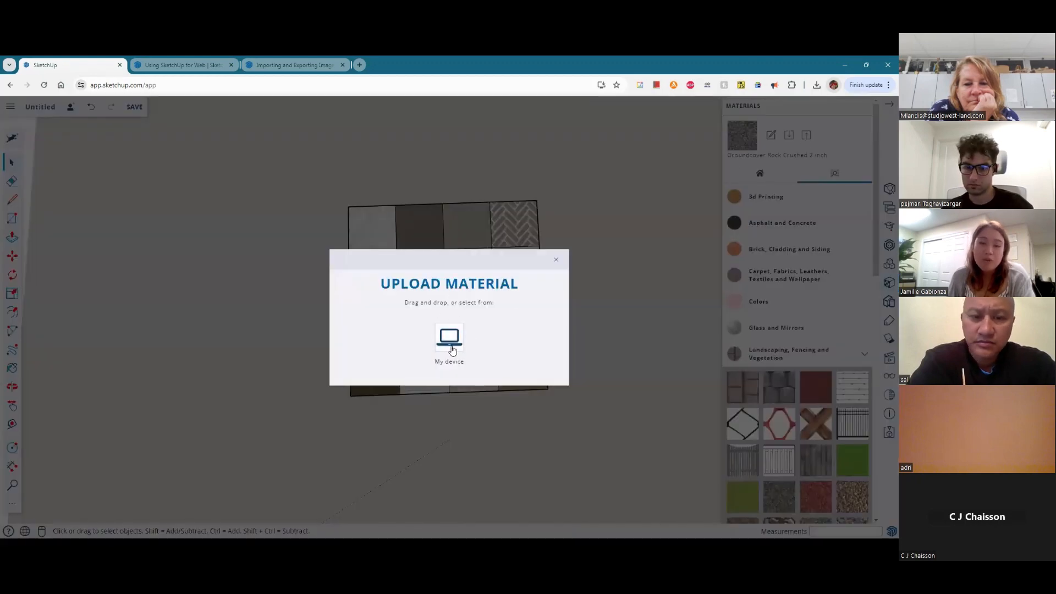
click(556, 260)
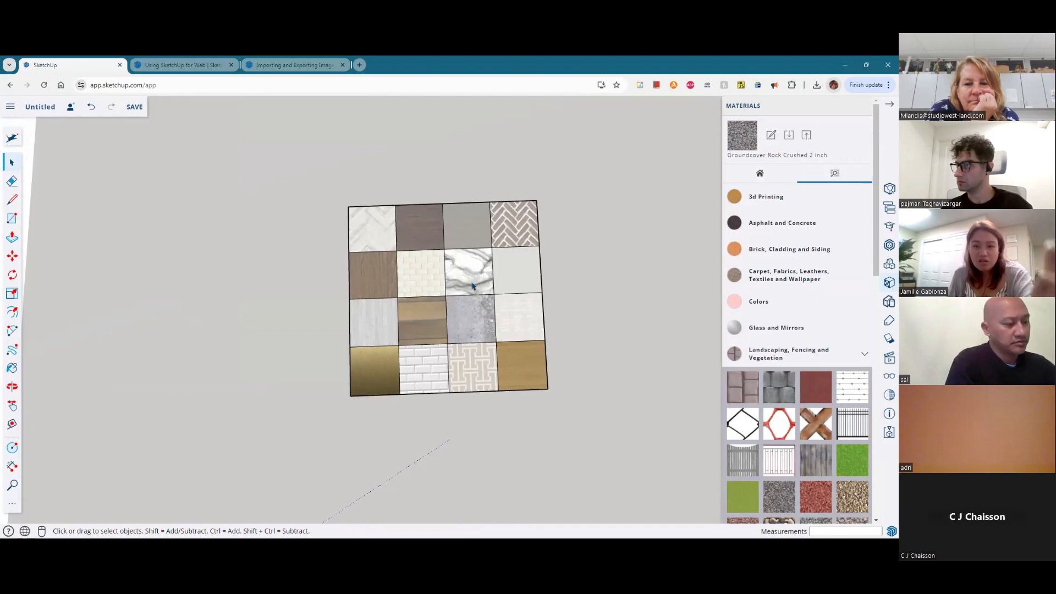
scroll(523, 279, down, 3)
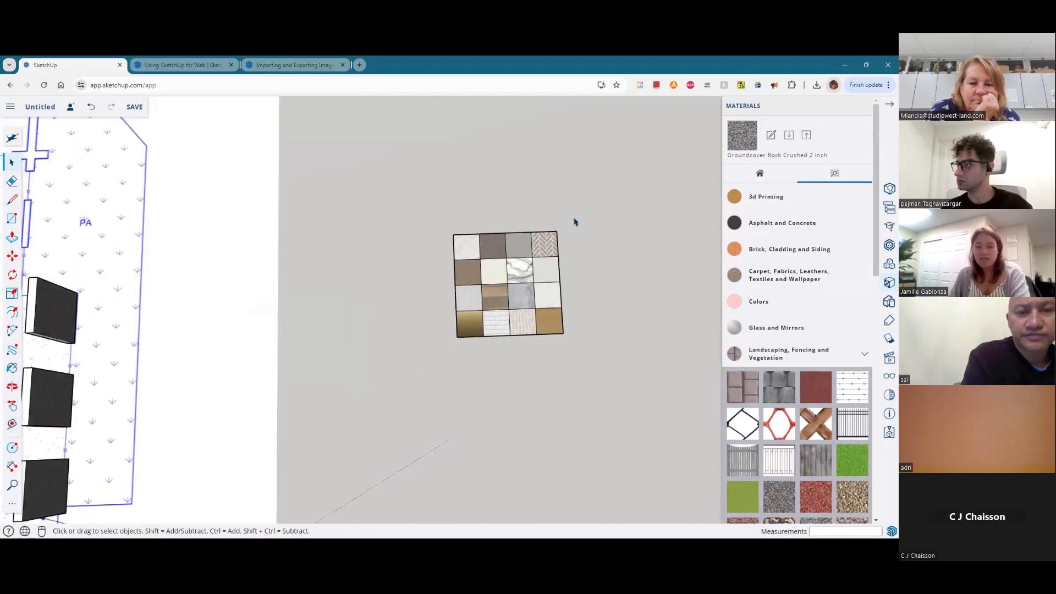
scroll(820, 286, down, 10)
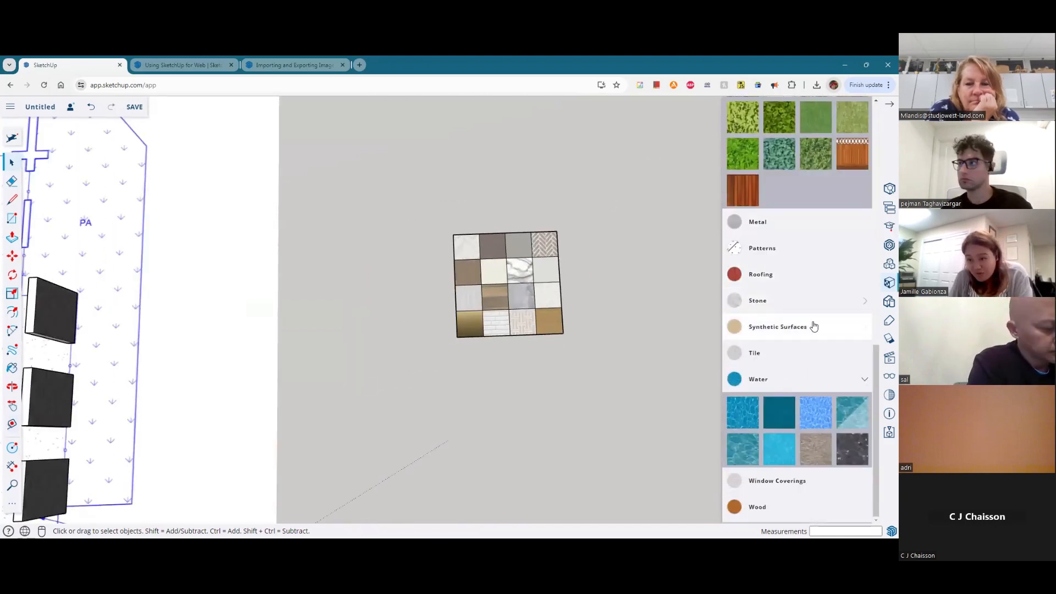
scroll(810, 391, up, 12)
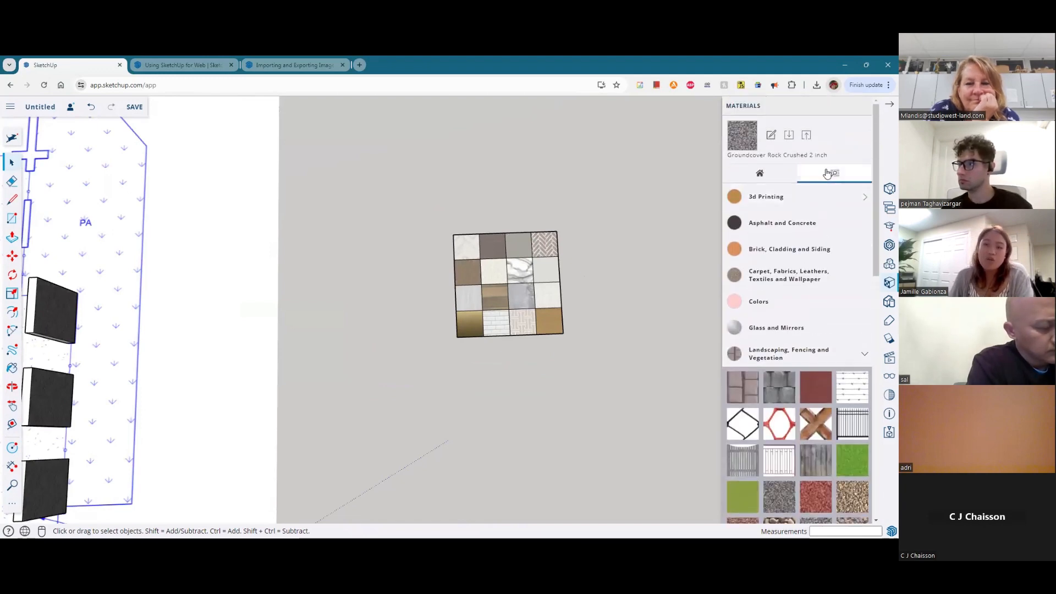
click(807, 135)
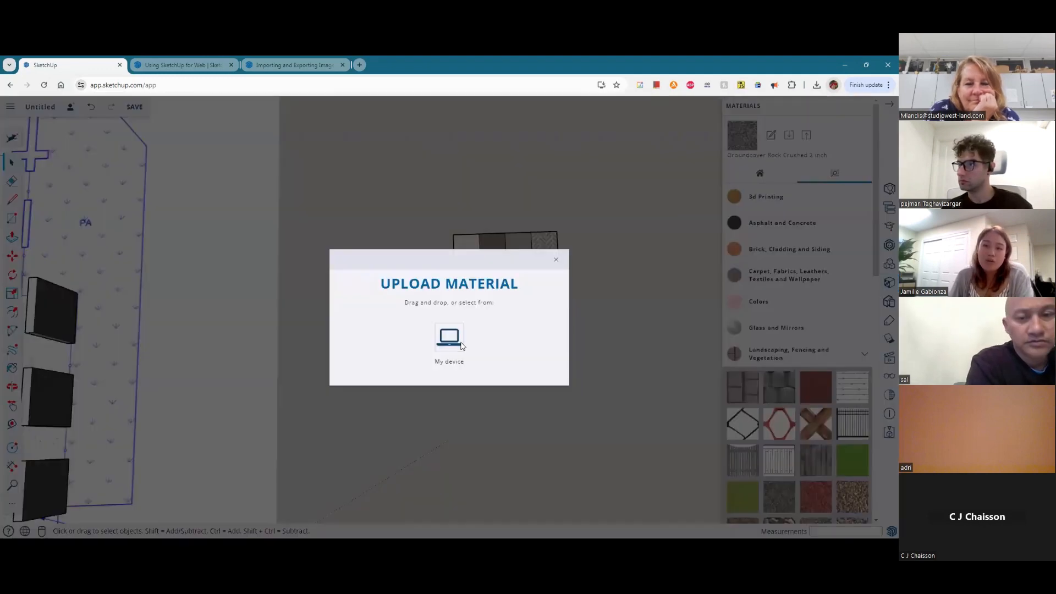
click(558, 259)
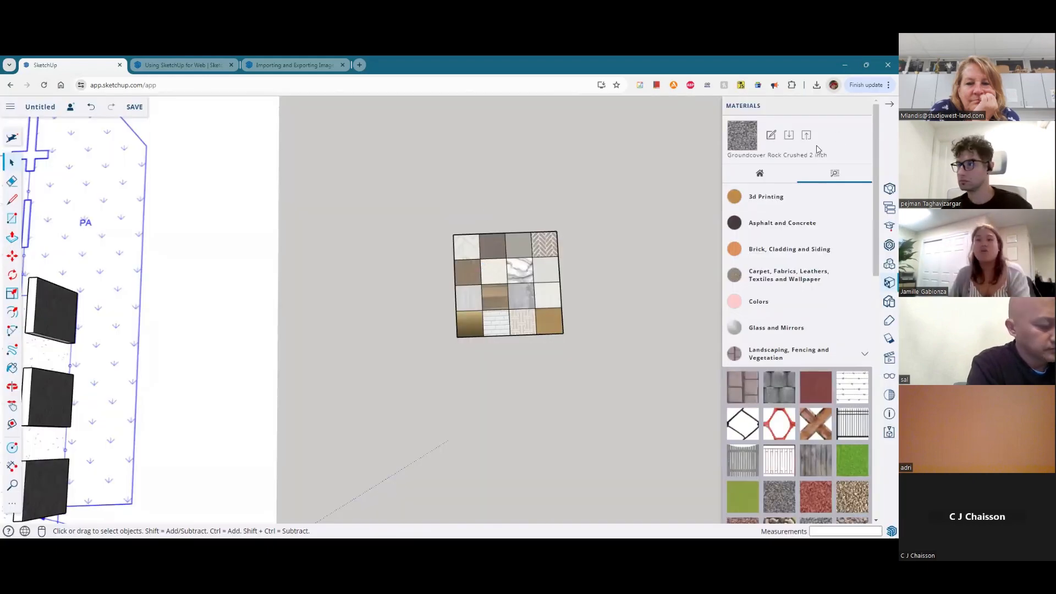
Step: Delete the remaining texture board lying beyond the plan's edge
scroll(560, 269, down, 2)
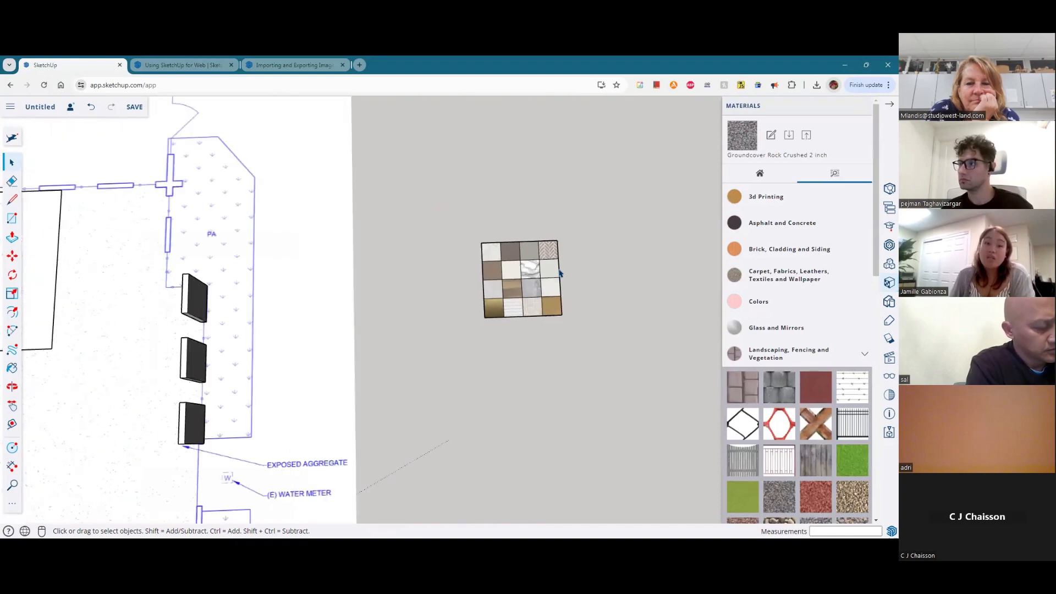
scroll(560, 269, down, 3)
mouse_move(440, 384)
middle_down()
mouse_move(377, 394)
mouse_move(314, 374)
middle_up()
scroll(342, 263, up, 5)
scroll(428, 314, down, 7)
middle_drag(441, 319, 428, 144)
scroll(483, 351, up, 4)
drag(644, 468, 513, 311)
key(Delete)
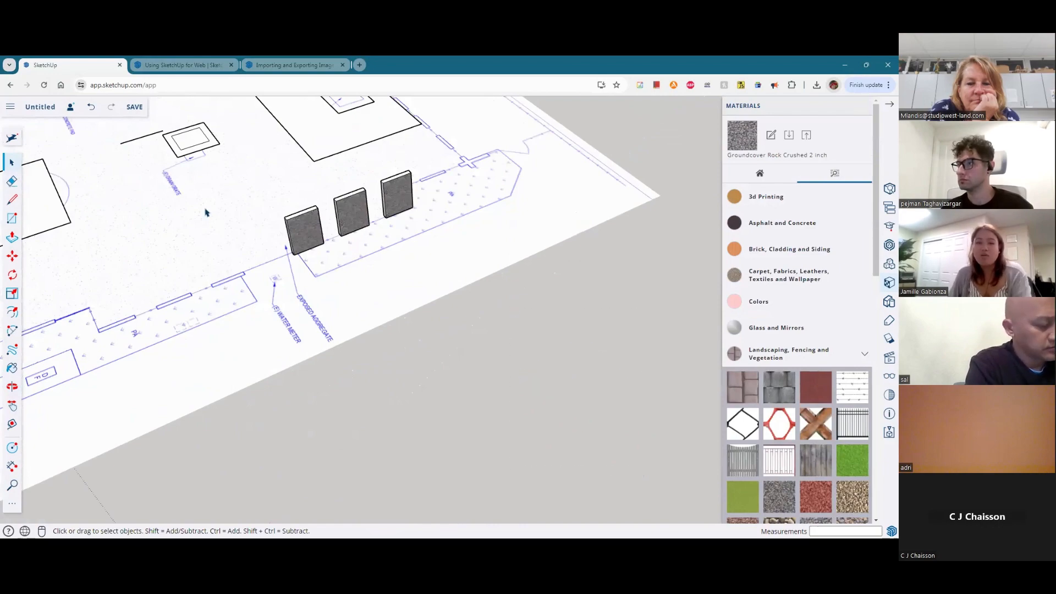
Step: Try to paint the entire wall panel farthest from the water meter with a stone material from Landscaping, Fencing and Vegetation
scroll(352, 212, up, 6)
scroll(804, 380, down, 4)
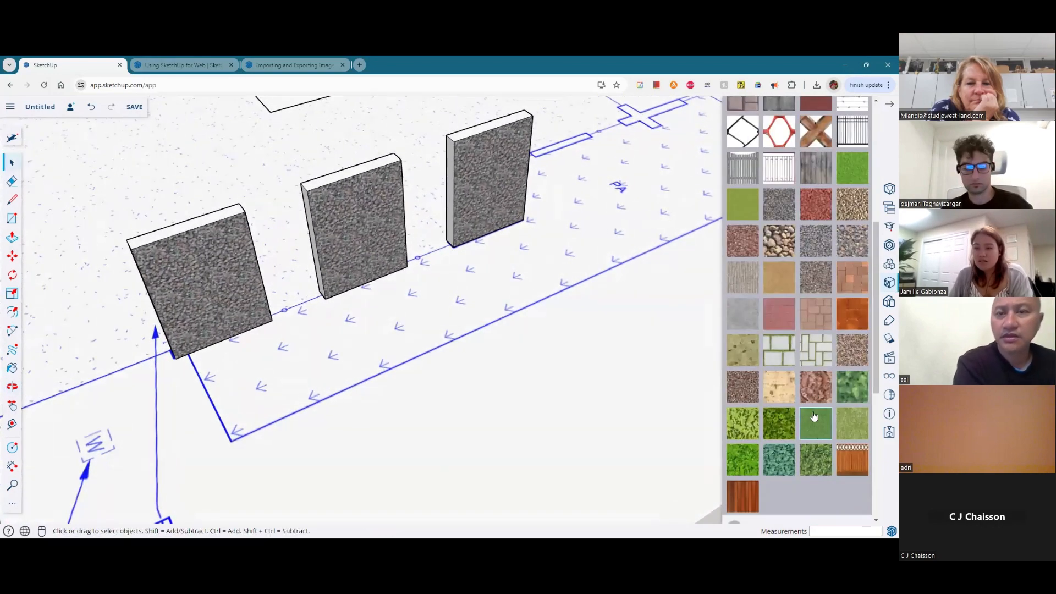
click(804, 379)
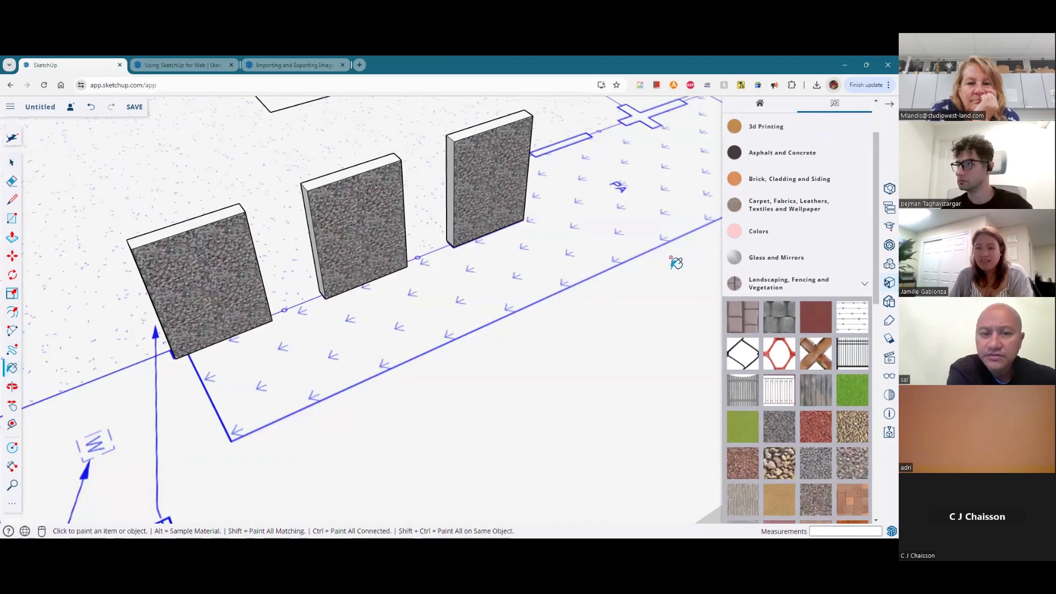
click(482, 190)
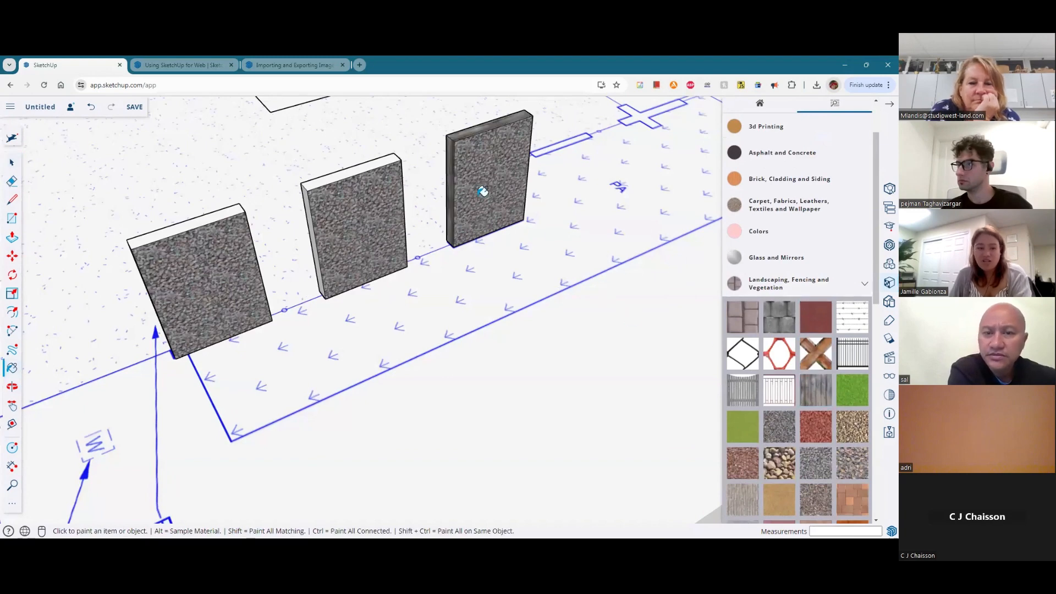
key(ctrl+z)
Step: Open the wall panel component farthest from the water meter and paint its broad face toward the planting area with Groundcover Gravel 1 inch
key(space)
click(481, 200)
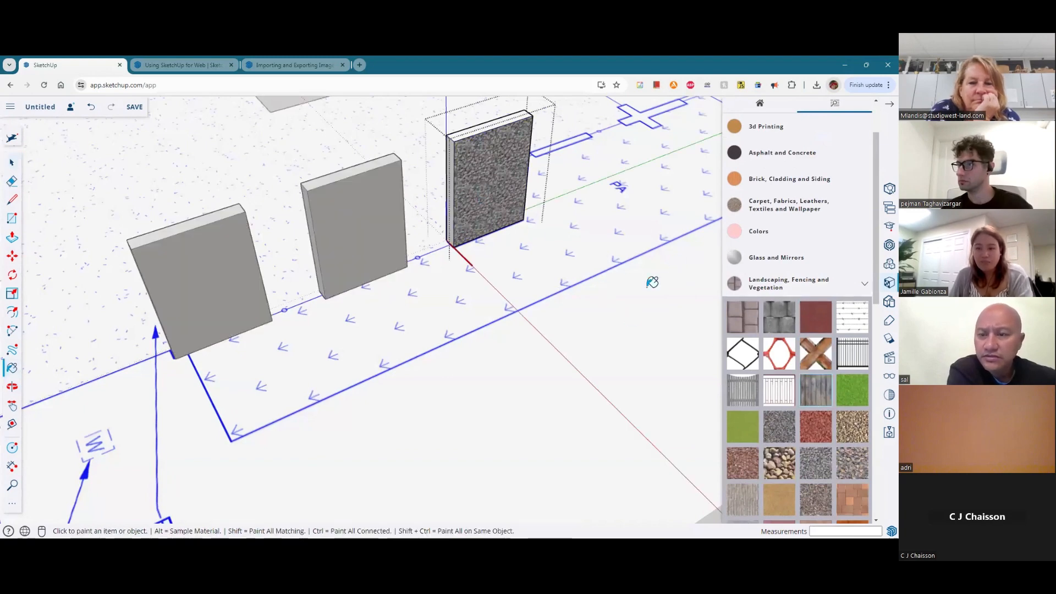
click(817, 396)
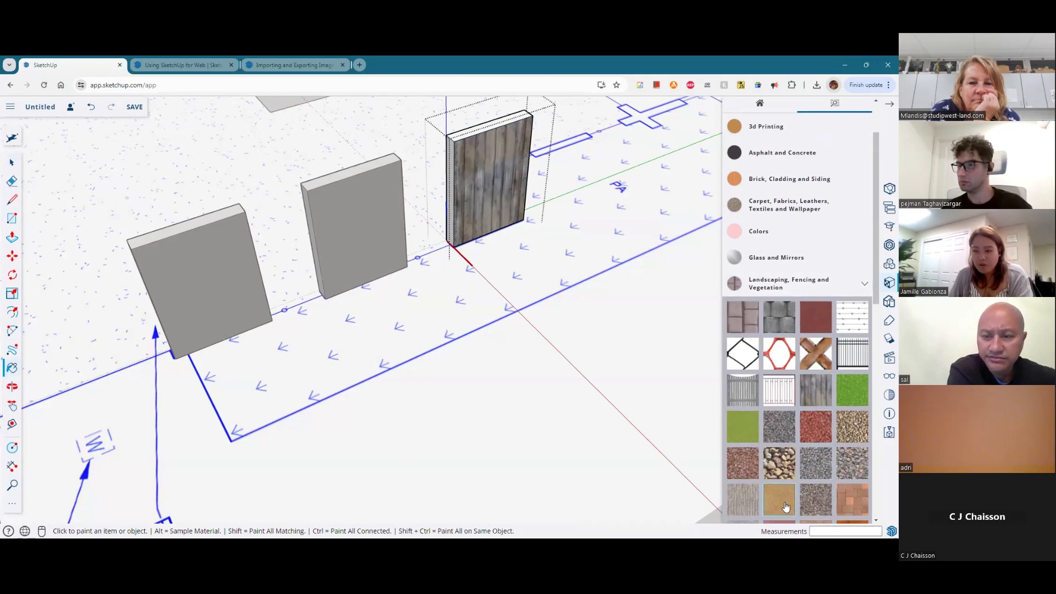
click(852, 426)
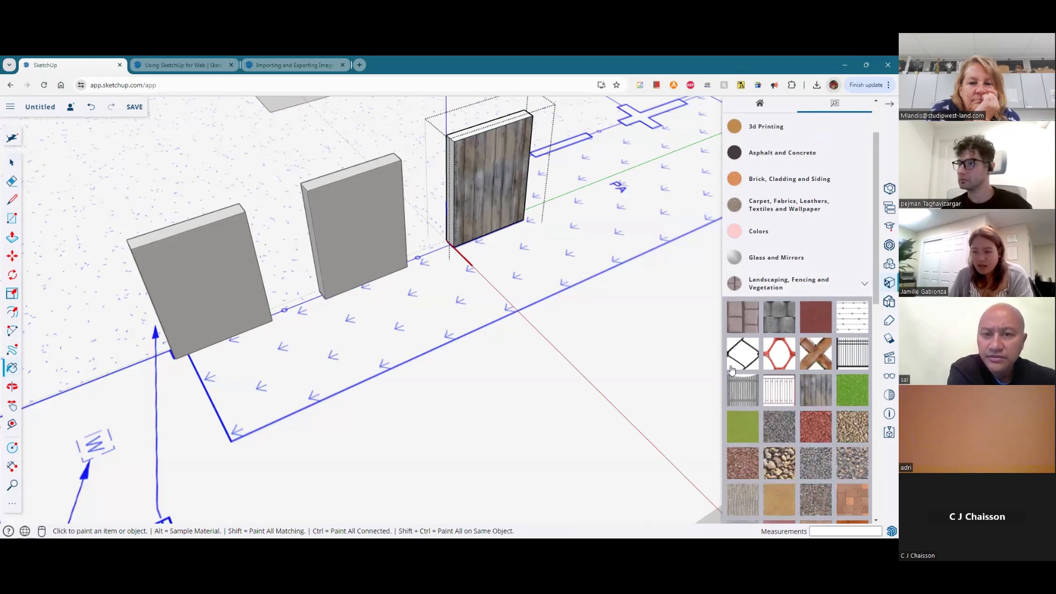
click(477, 177)
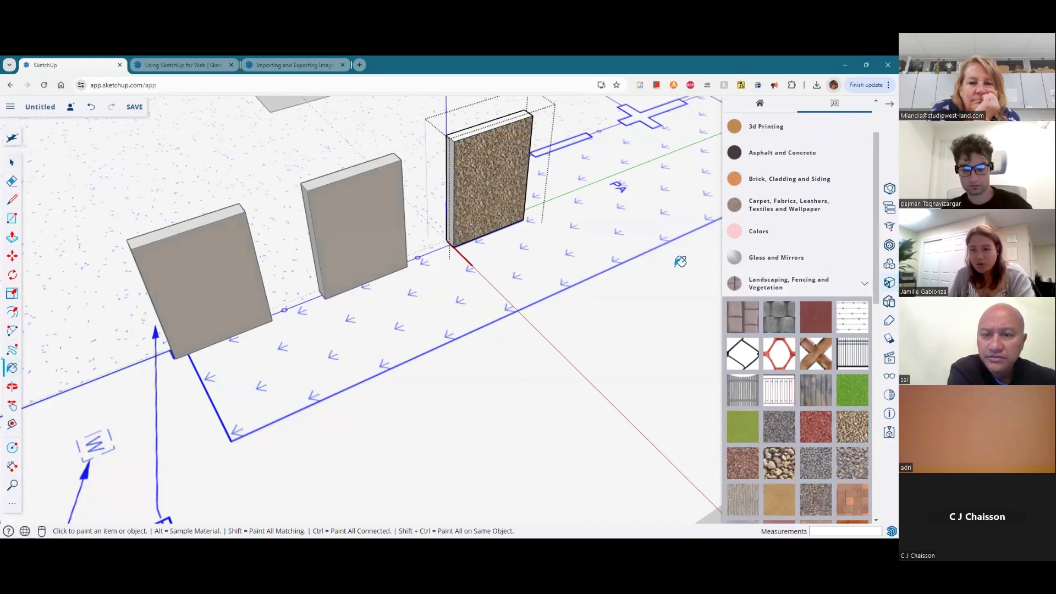
key(space)
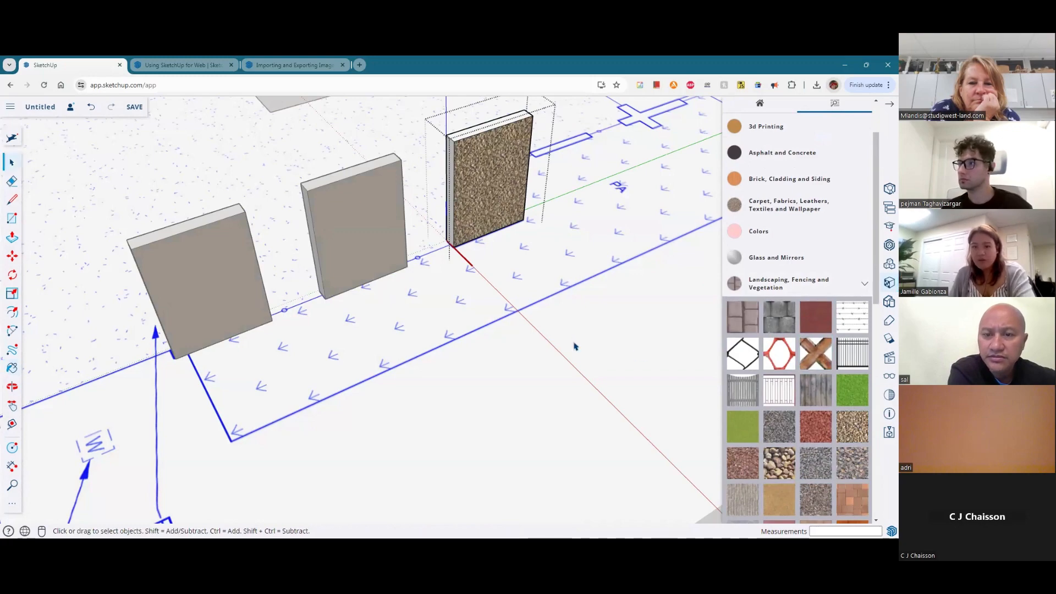
Step: Try out two Sketchy Edges styles on the model, a heavy-line one and Pencil
scroll(561, 352, down, 10)
middle_drag(557, 482, 537, 360)
scroll(523, 330, up, 6)
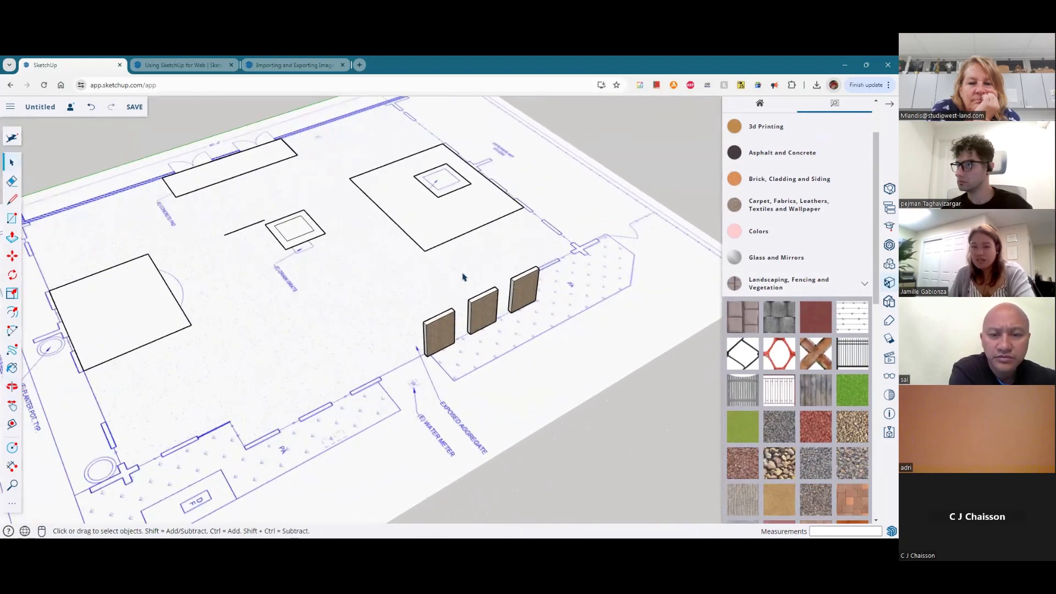
click(888, 106)
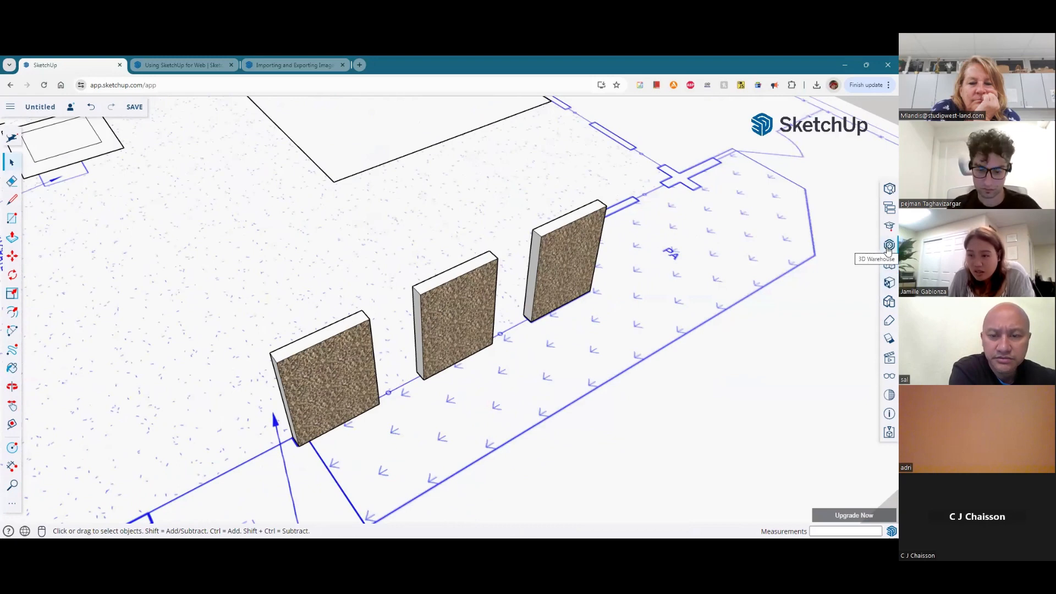
click(888, 303)
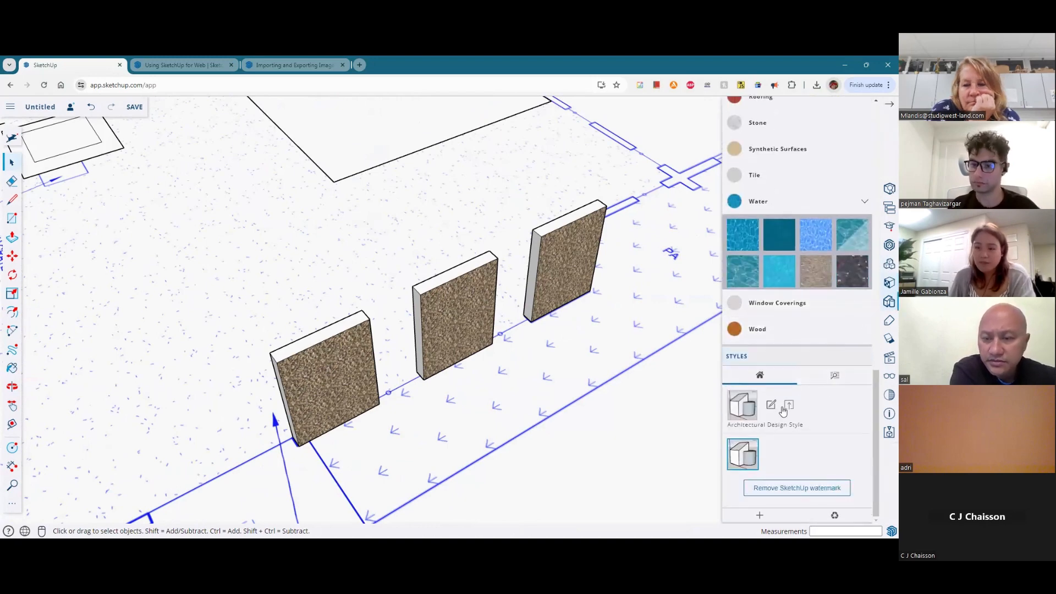
click(834, 376)
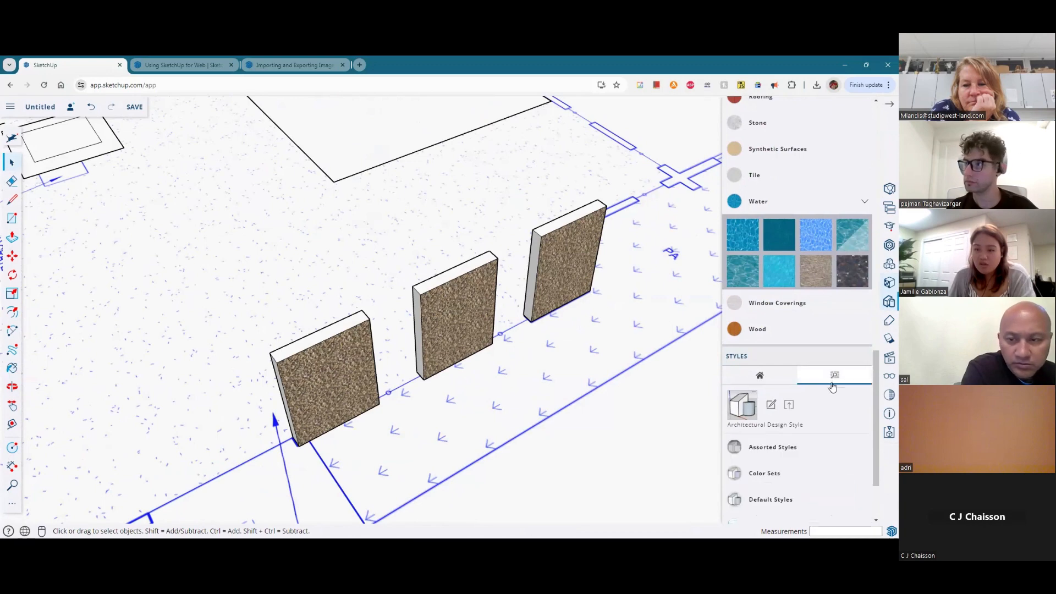
scroll(818, 427, down, 3)
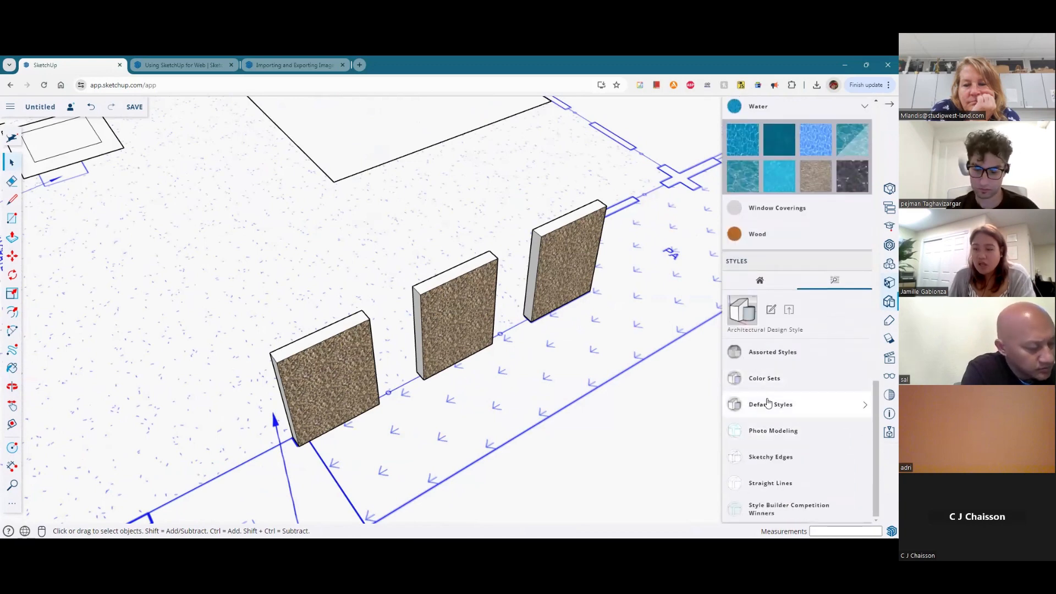
click(770, 458)
scroll(777, 430, down, 6)
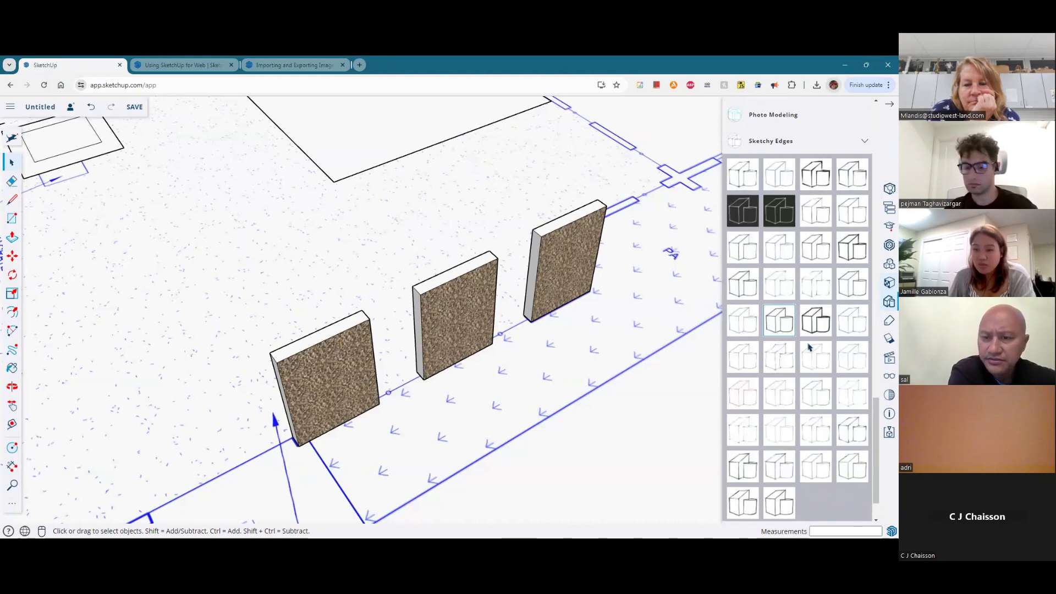
click(817, 329)
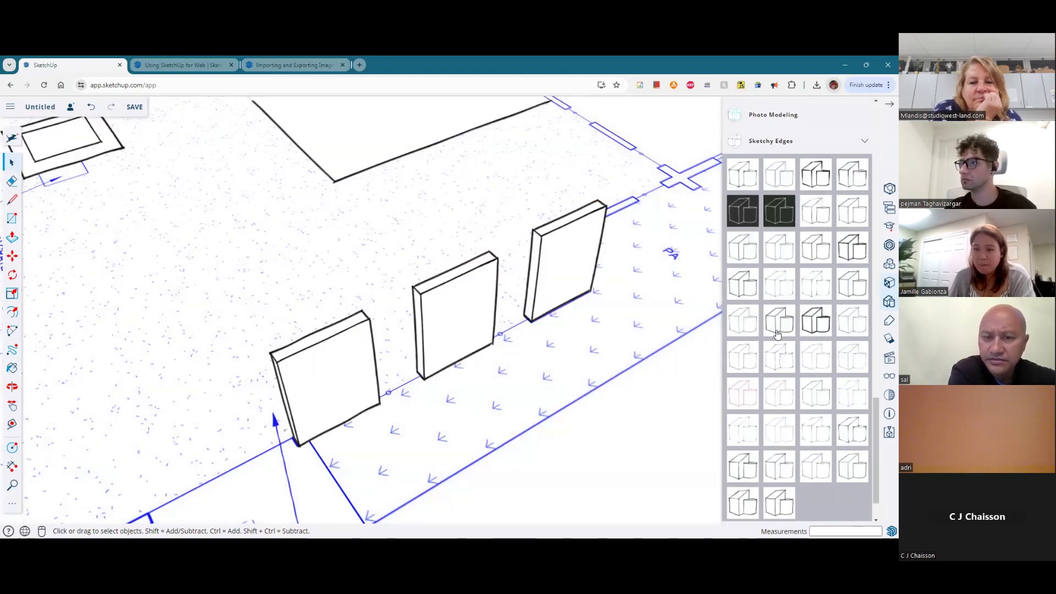
click(743, 360)
Step: Restore the Architectural Design Style on the model
scroll(746, 412, up, 9)
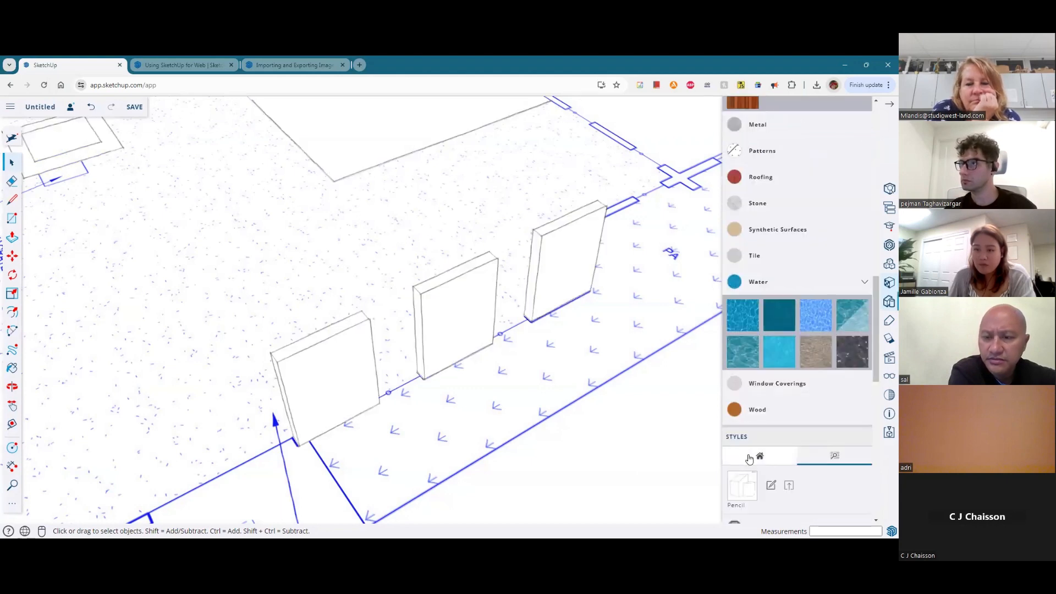
scroll(807, 491, down, 3)
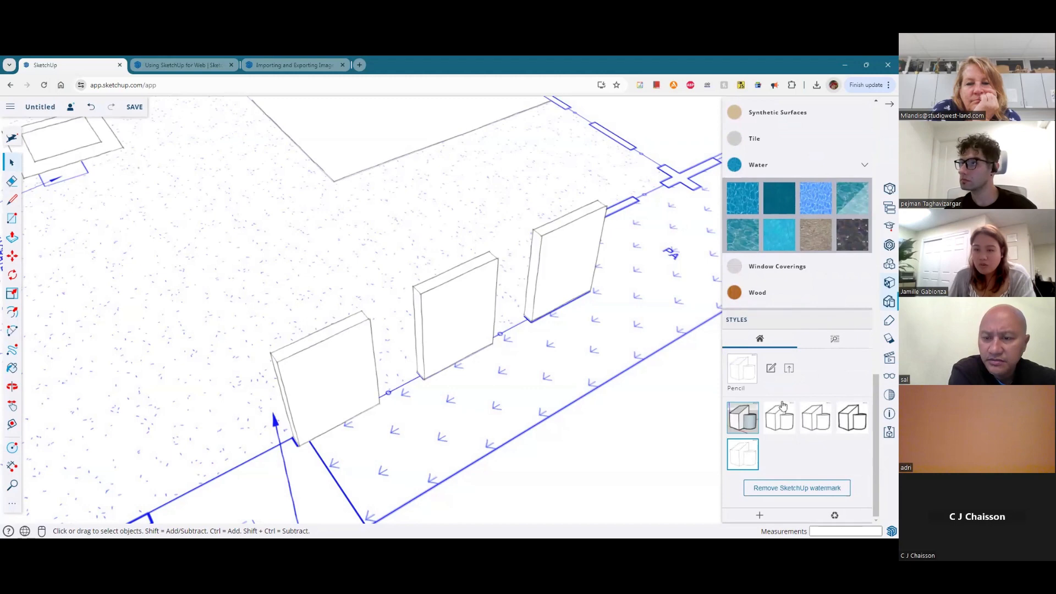
click(743, 419)
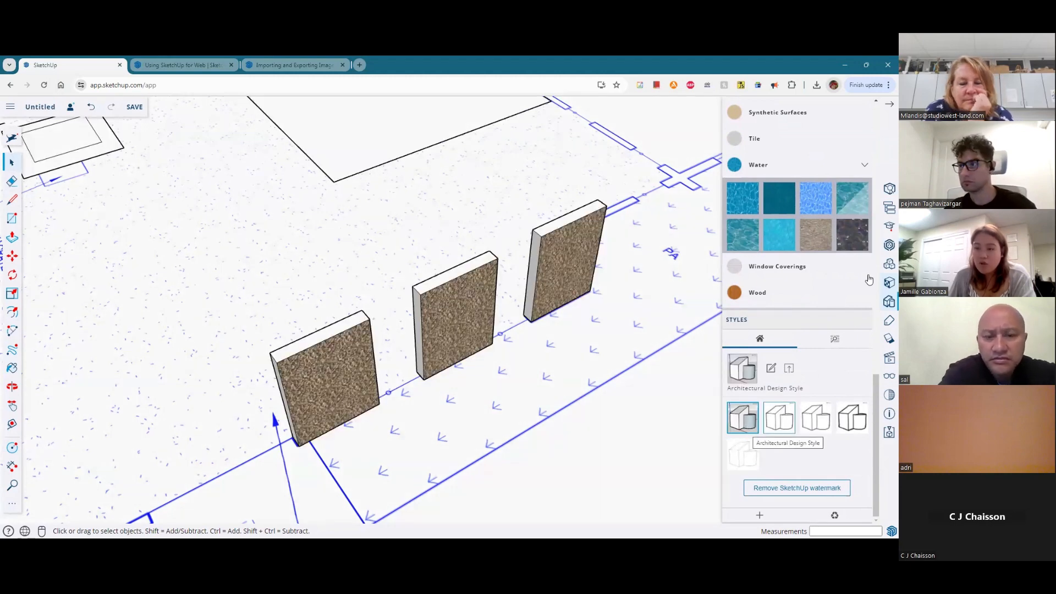
Step: Close the material library while keeping the model's styles open
scroll(870, 183, up, 2)
scroll(871, 183, up, 10)
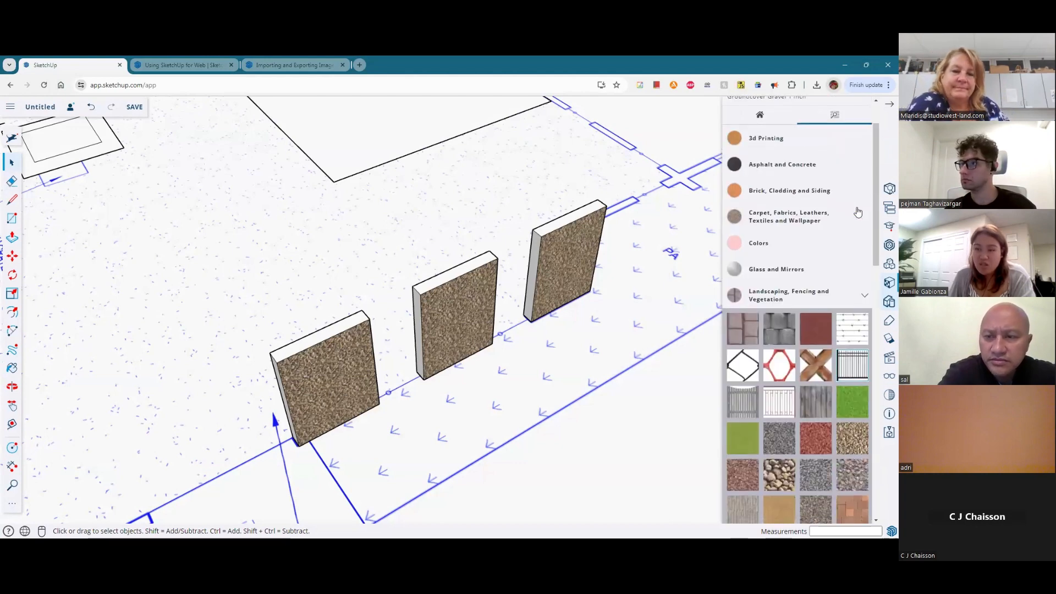
scroll(863, 132, up, 2)
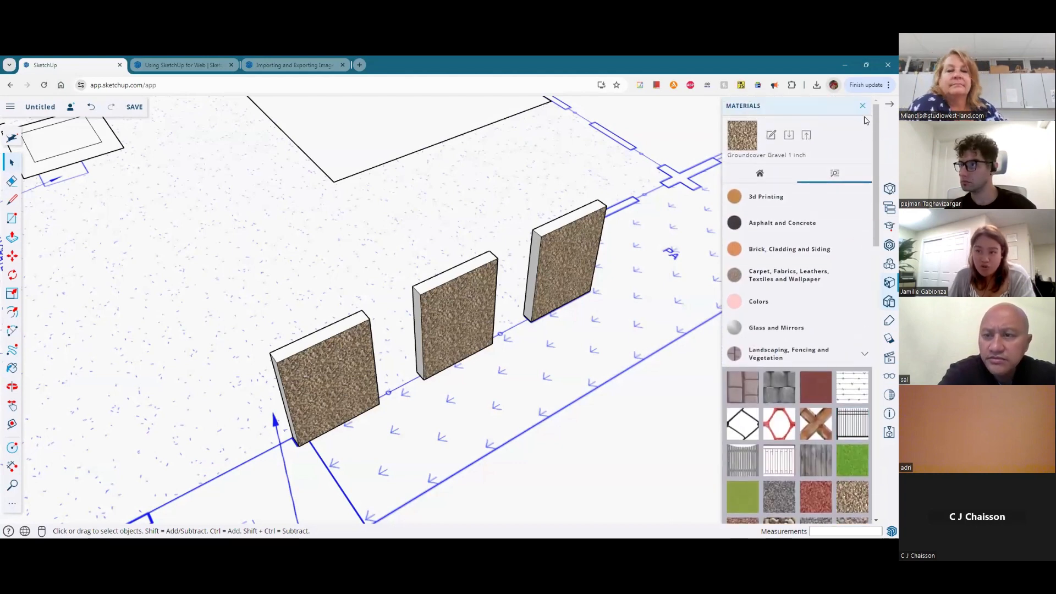
click(863, 106)
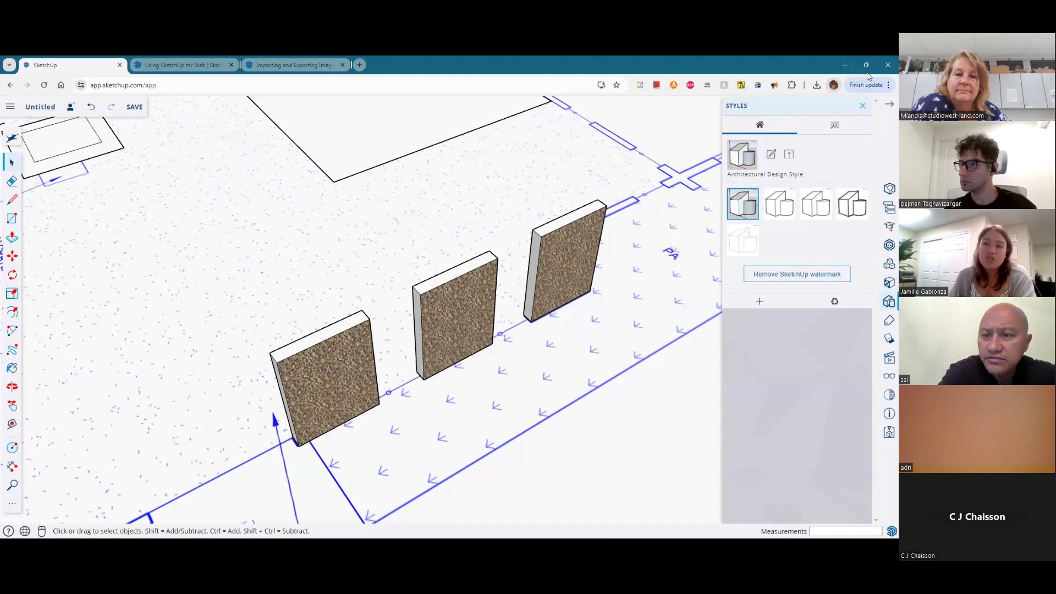
Step: Close the model's styles and examine the wall panels within the whole site plan, including from directly above
click(863, 105)
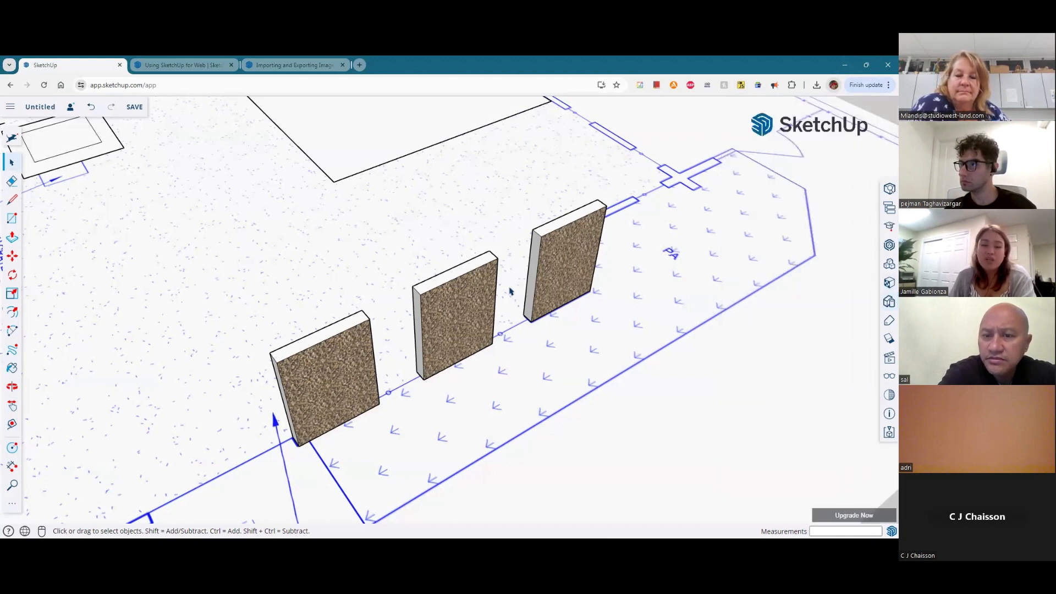
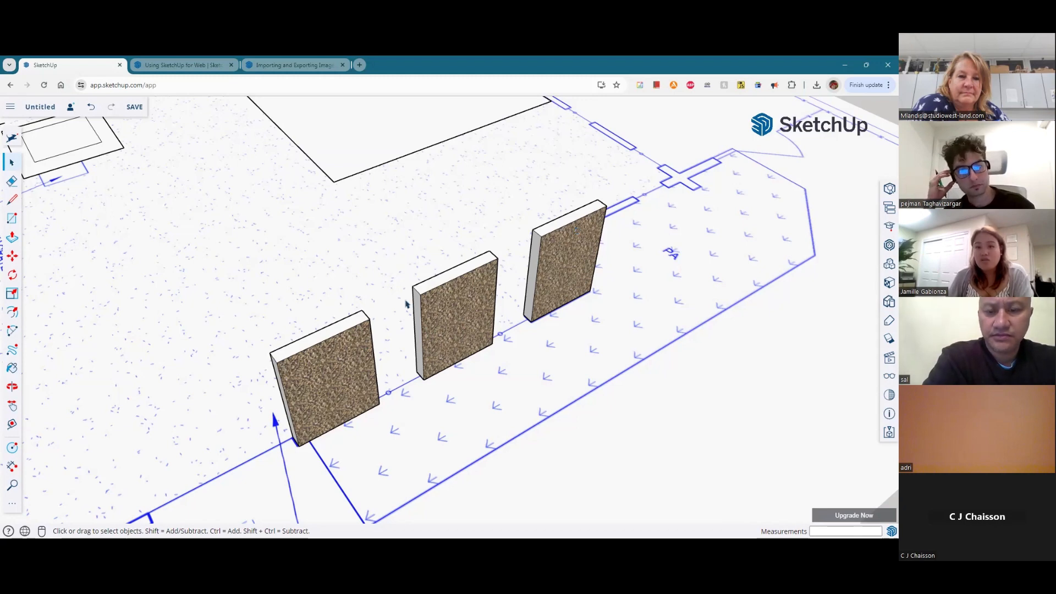
scroll(408, 402, down, 3)
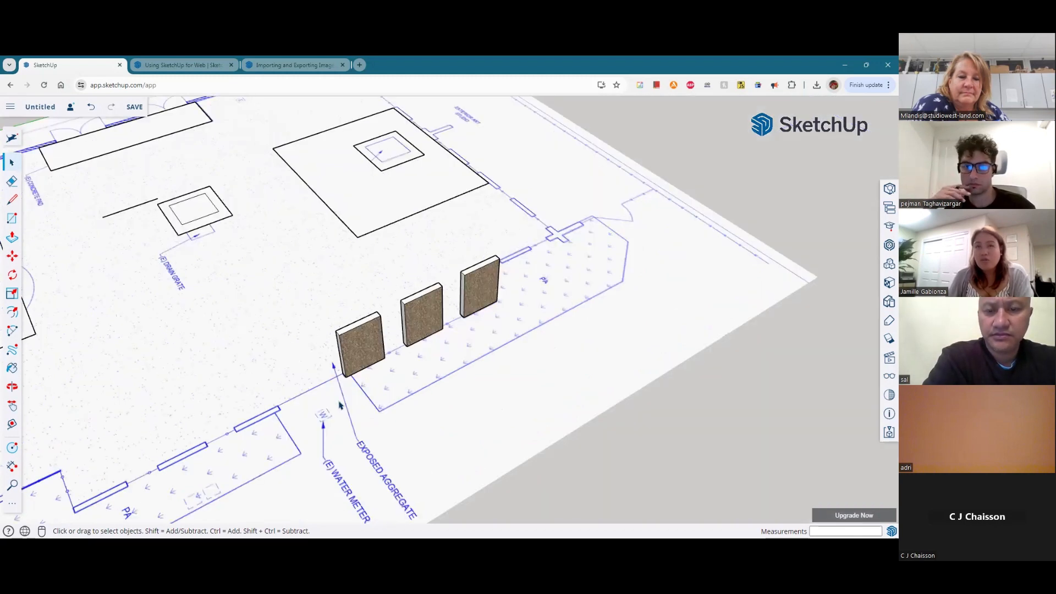
middle_drag(341, 405, 601, 380)
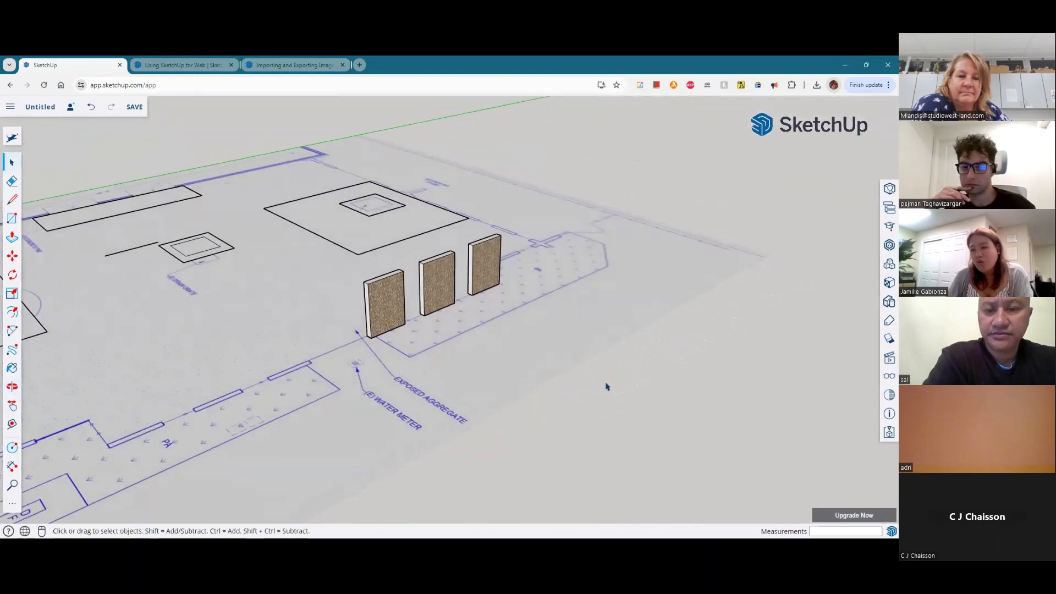
scroll(597, 425, down, 5)
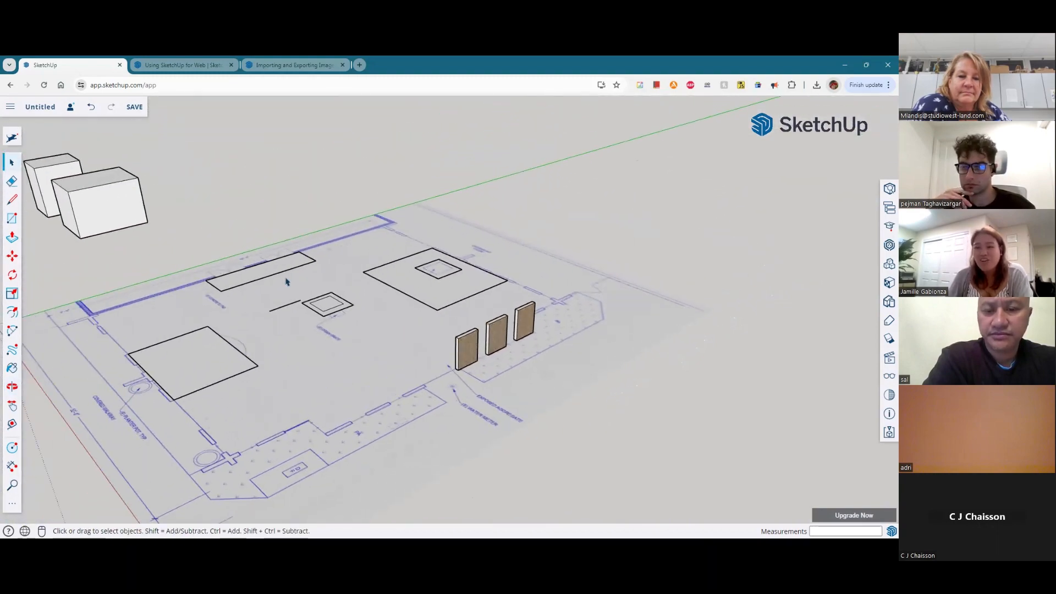
scroll(385, 311, up, 6)
scroll(420, 302, down, 5)
middle_drag(441, 300, 239, 264)
key(F2)
scroll(266, 306, down, 5)
scroll(542, 299, up, 1)
scroll(495, 330, up, 5)
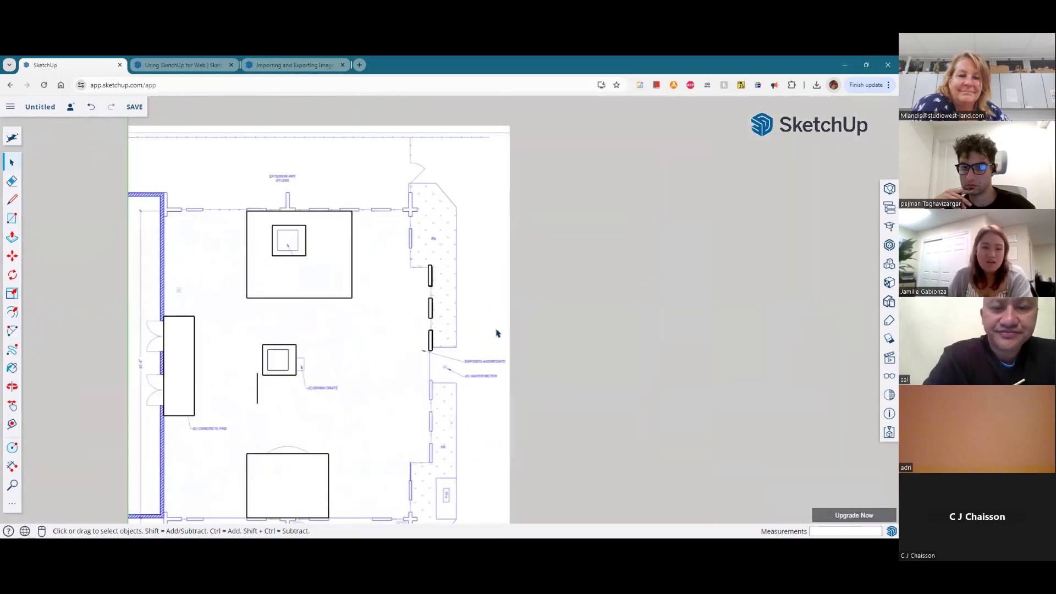
Step: Examine the remaining wall outlines and planting area near the water meter, ending with a top view of the whole model
middle_drag(490, 332, 395, 335)
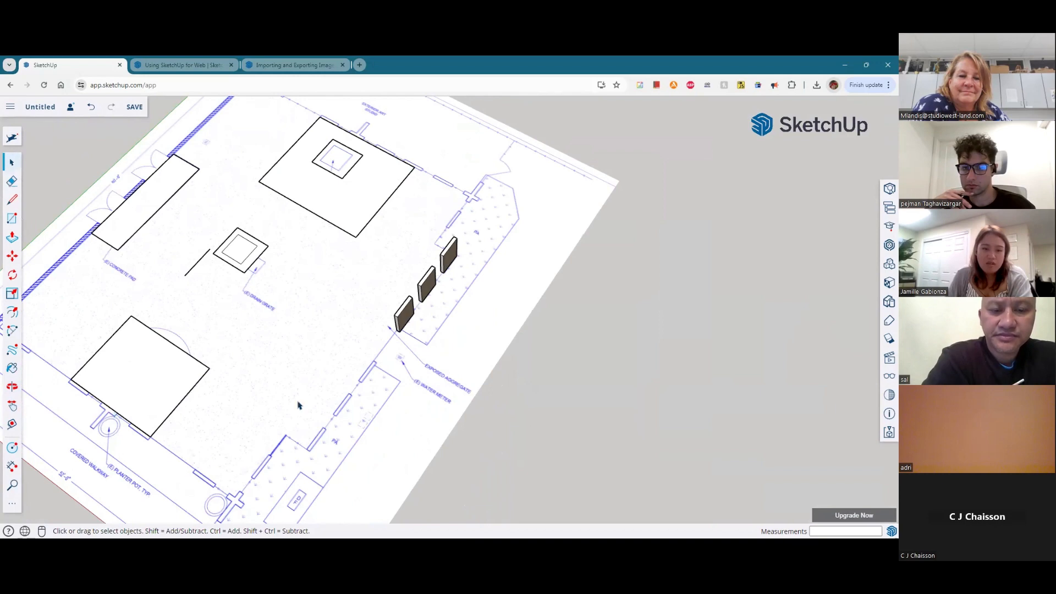
scroll(361, 396, up, 8)
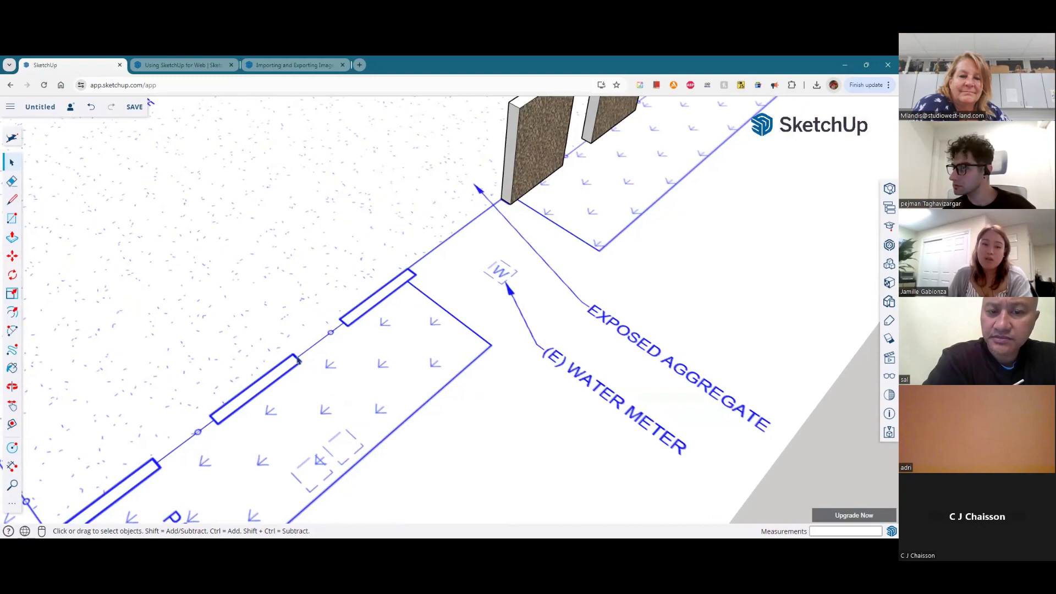
scroll(337, 228, down, 6)
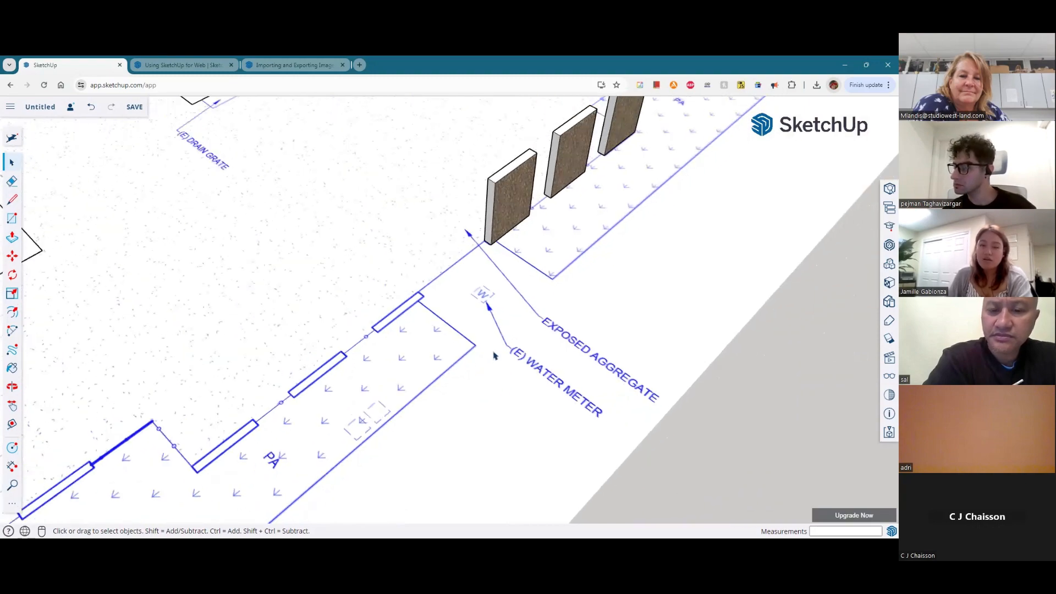
middle_drag(321, 350, 356, 302)
scroll(356, 302, down, 3)
scroll(407, 275, up, 2)
middle_drag(407, 272, 303, 377)
middle_drag(405, 220, 431, 212)
scroll(431, 213, down, 6)
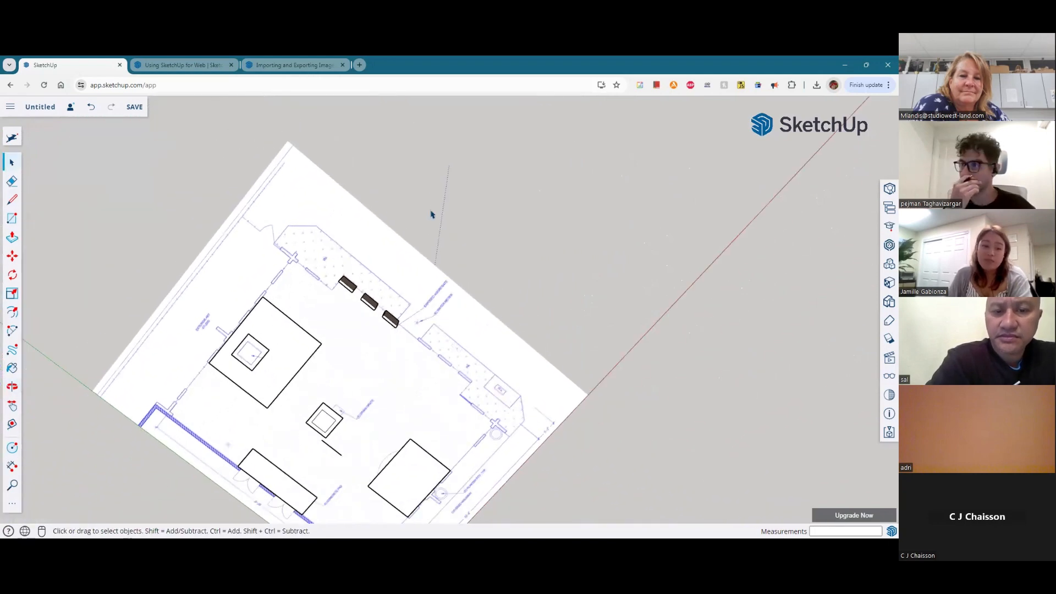
key(ctrl+1)
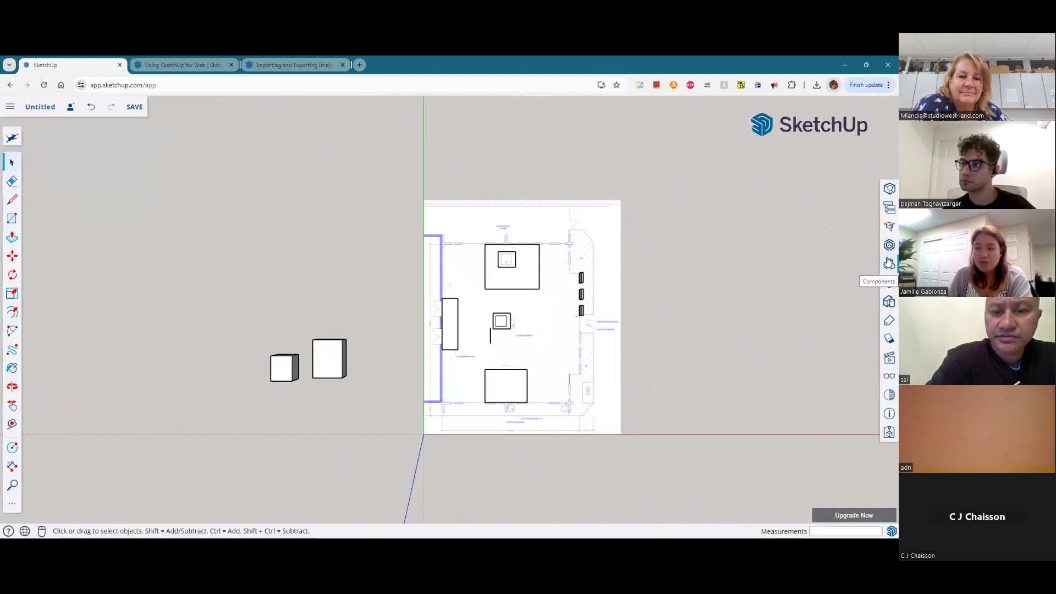
Step: Search 3D Warehouse for "TREE" and browse the tree models
click(889, 245)
double_click(403, 131)
text(TREE)
key(Return)
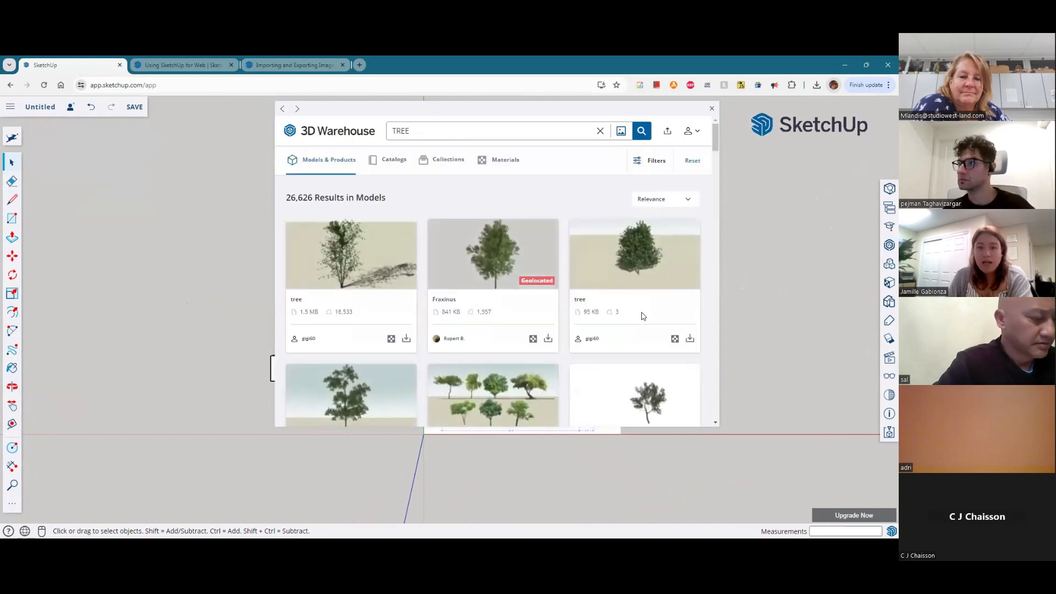
scroll(629, 332, down, 4)
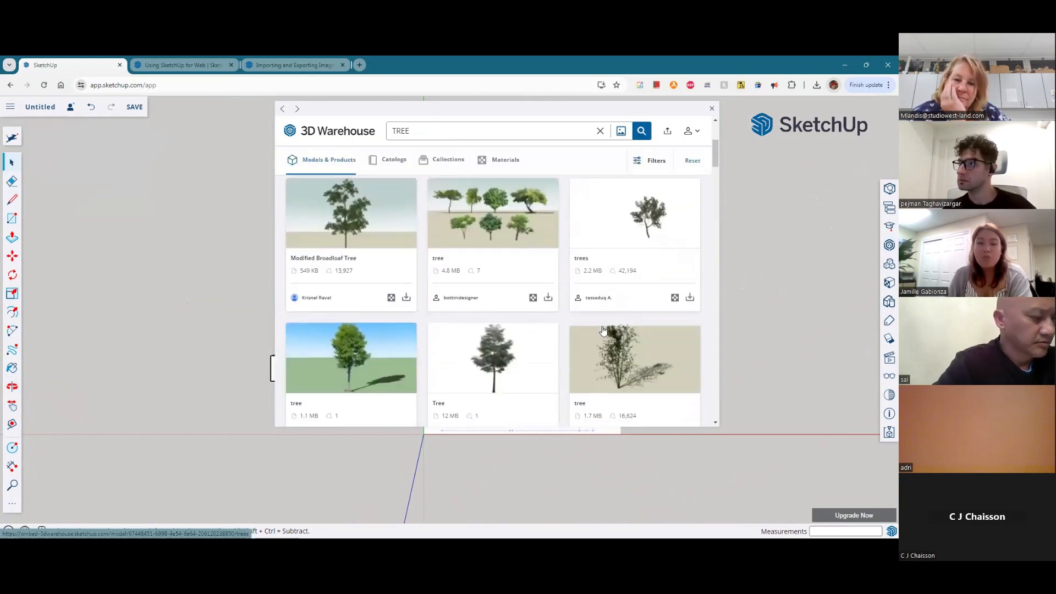
scroll(536, 329, down, 3)
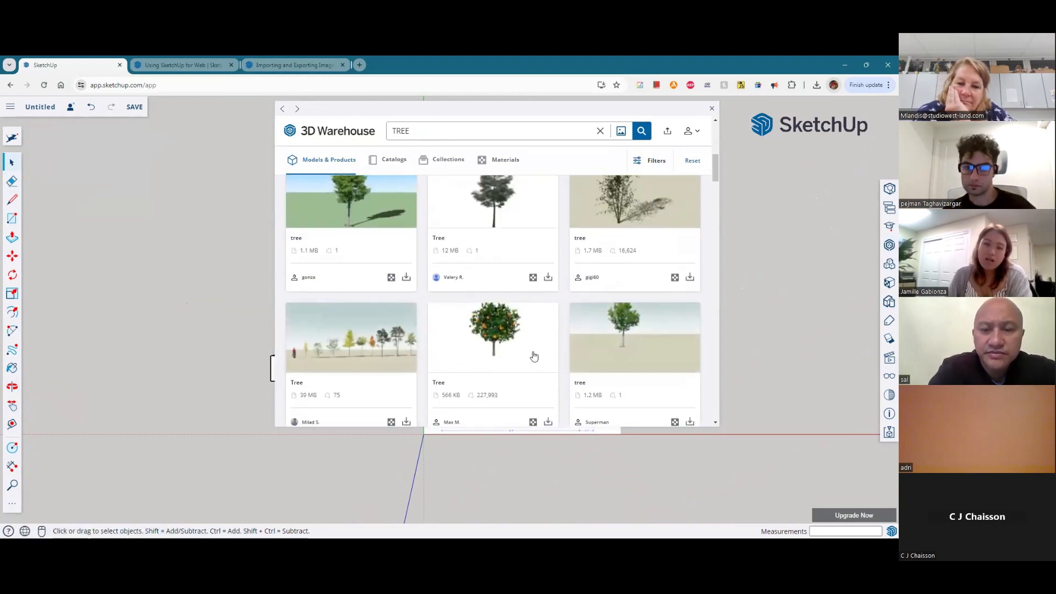
scroll(550, 336, up, 2)
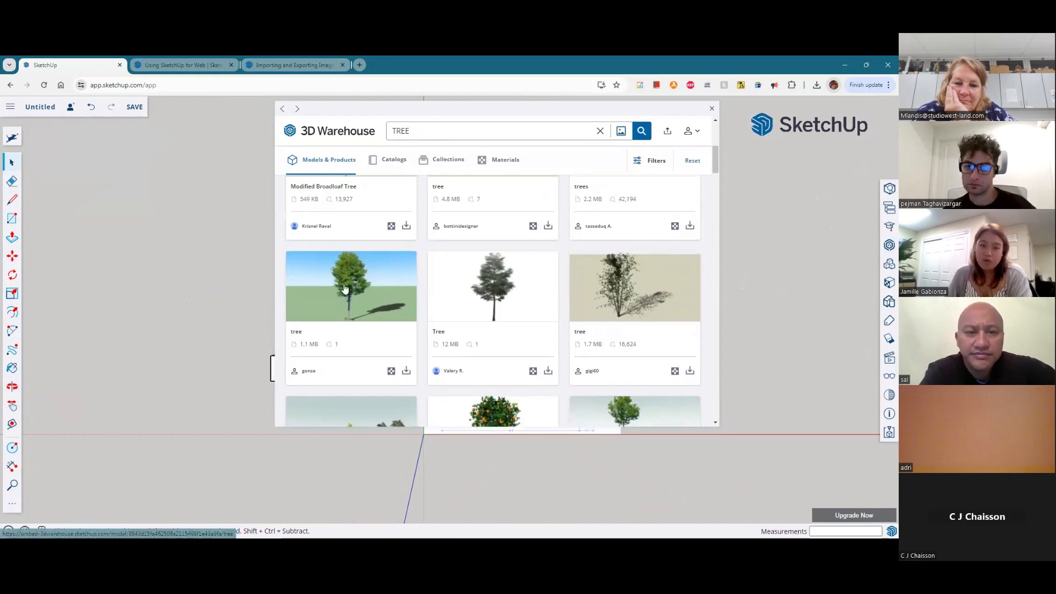
scroll(434, 293, up, 3)
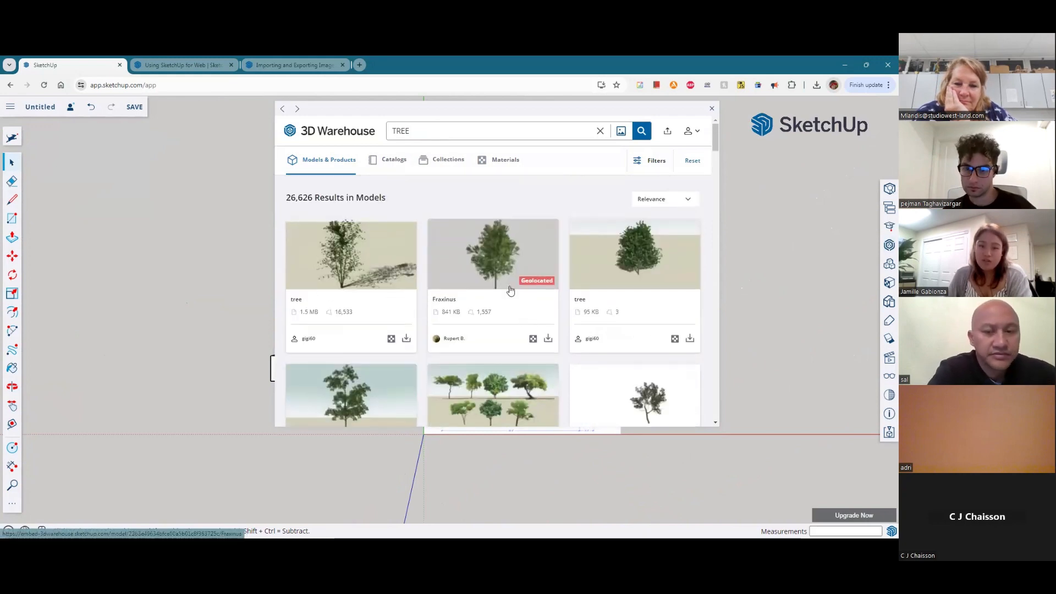
scroll(587, 307, down, 1)
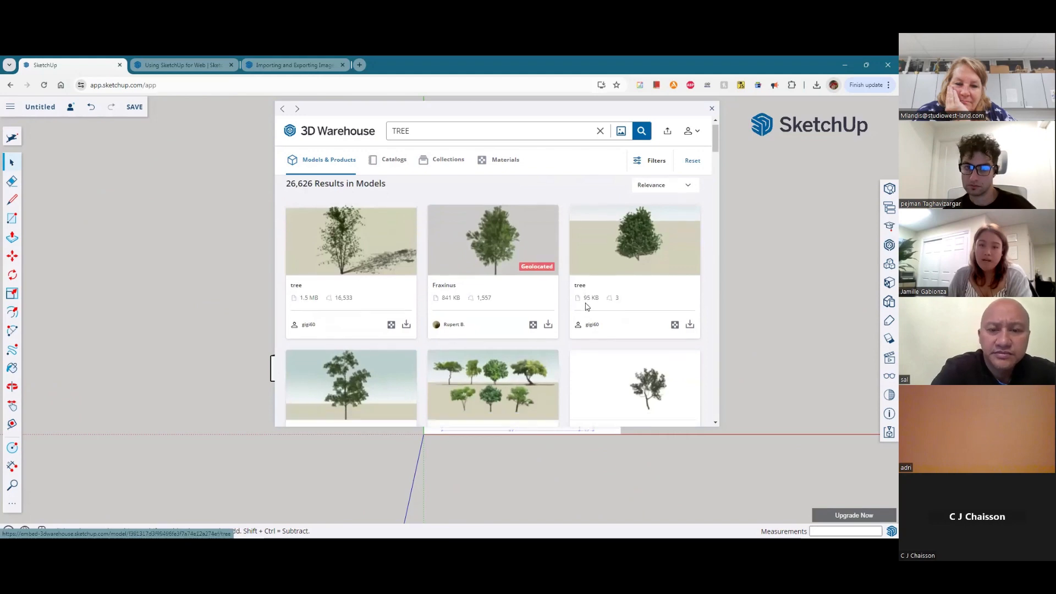
Step: Download the Modified Broadleaf Tree model from 3D Warehouse and place it near the drawing origin
click(339, 250)
scroll(638, 341, down, 3)
click(633, 377)
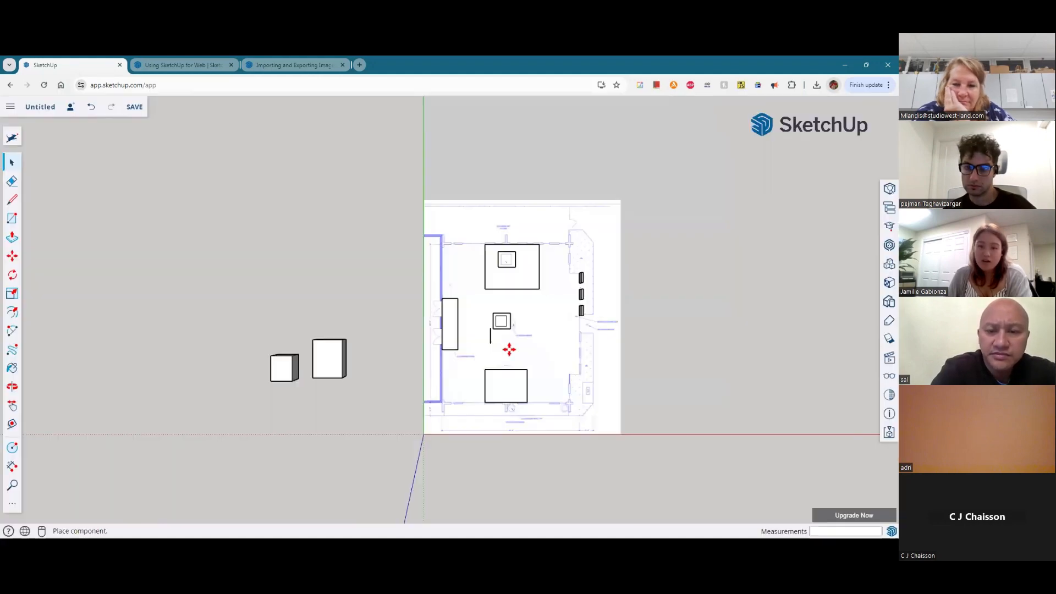
click(421, 470)
Step: Examine the inserted tree's foliage and trunk up close and its position relative to the wall panels
middle_drag(607, 242, 608, 128)
middle_drag(610, 267, 498, 129)
middle_drag(663, 325, 487, 218)
middle_drag(547, 374, 473, 415)
scroll(605, 391, up, 8)
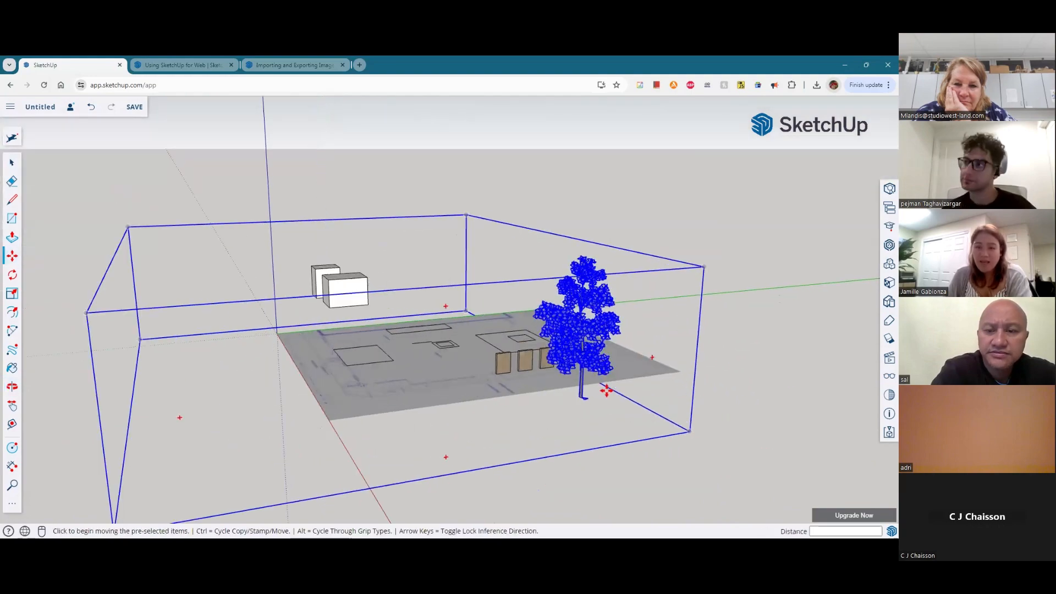
scroll(572, 343, up, 2)
click(13, 164)
scroll(609, 344, up, 1)
scroll(610, 344, up, 5)
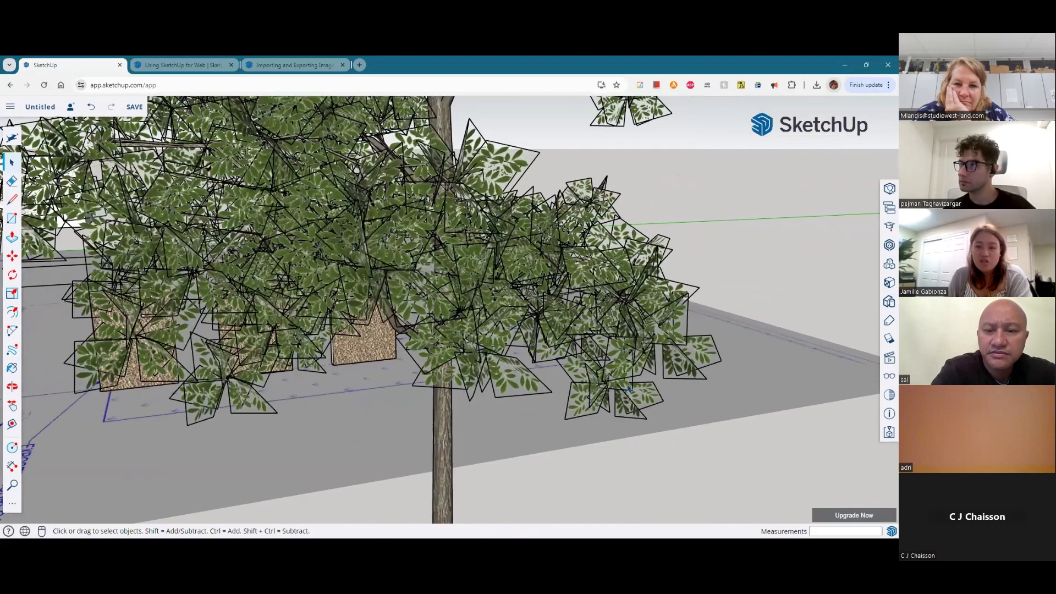
scroll(604, 352, down, 8)
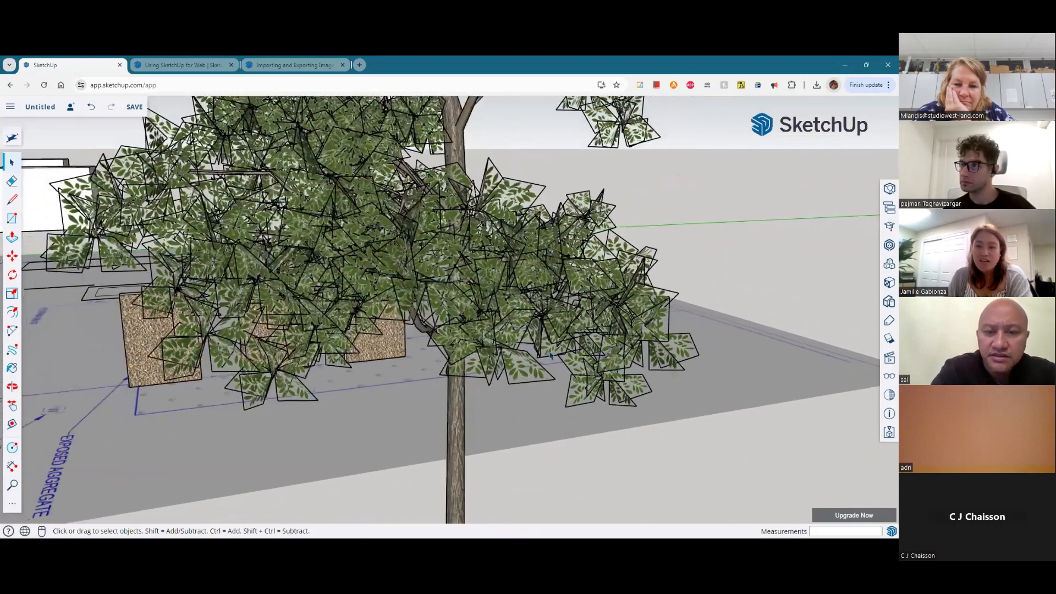
scroll(500, 295, down, 5)
Step: Delete the broadleaf tree standing beside the site plan
middle_drag(683, 361, 769, 356)
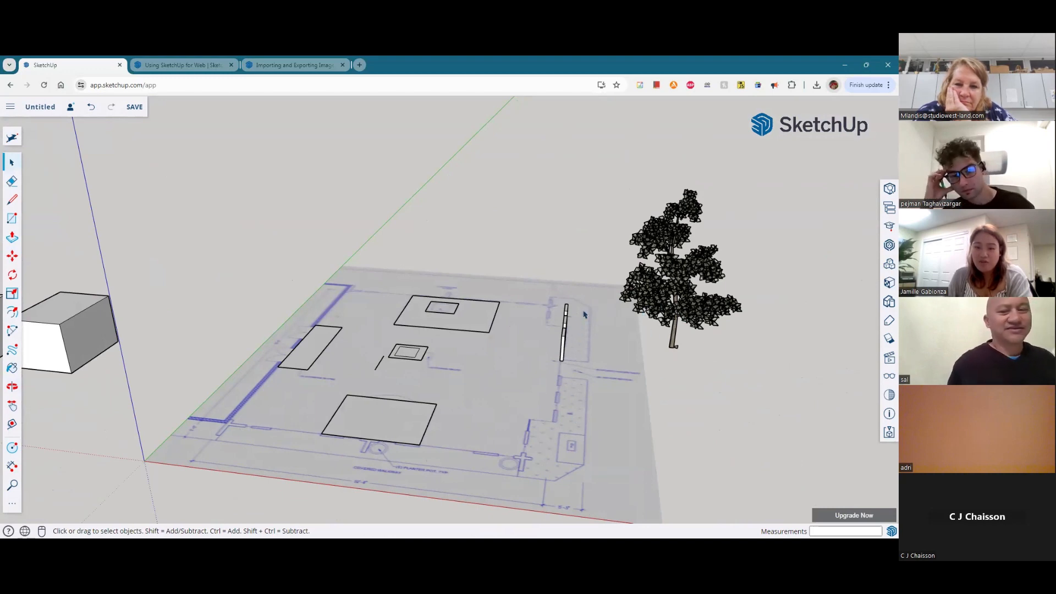
scroll(584, 363, down, 5)
middle_drag(678, 389, 649, 394)
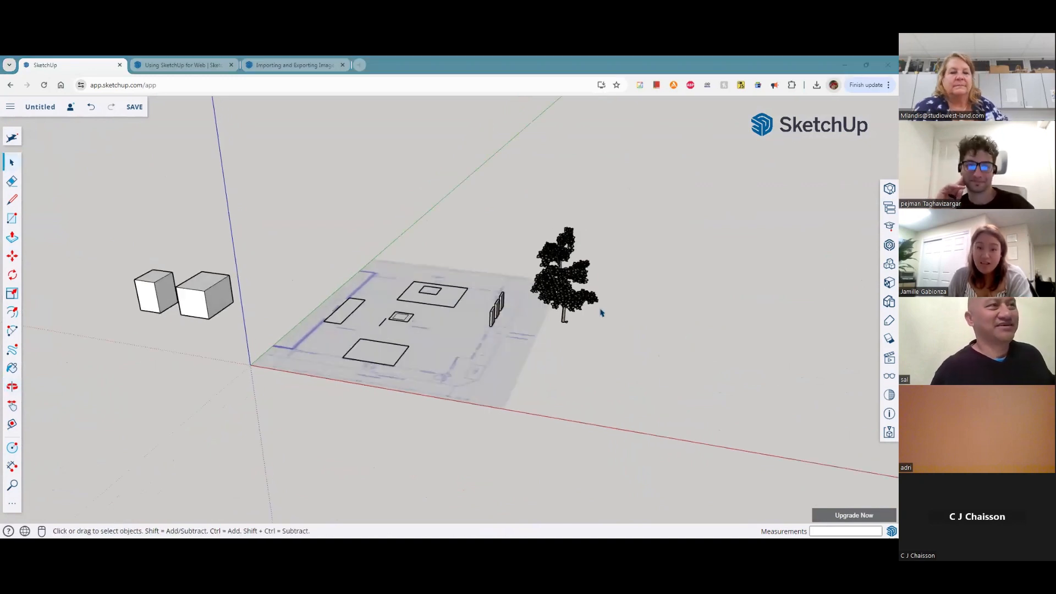
scroll(605, 319, up, 5)
middle_drag(568, 368, 520, 463)
scroll(458, 281, down, 3)
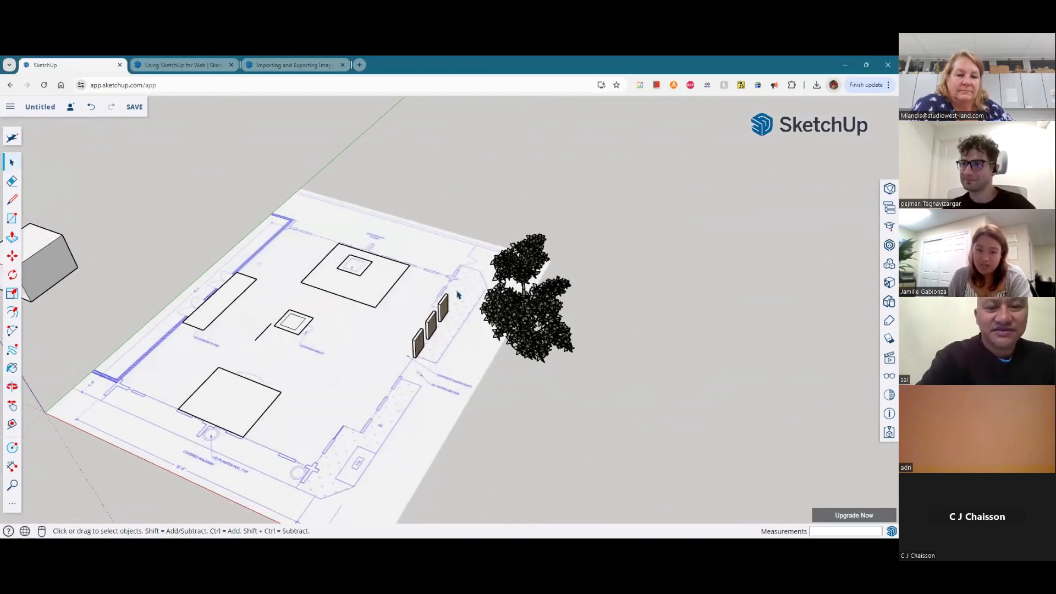
scroll(462, 346, up, 4)
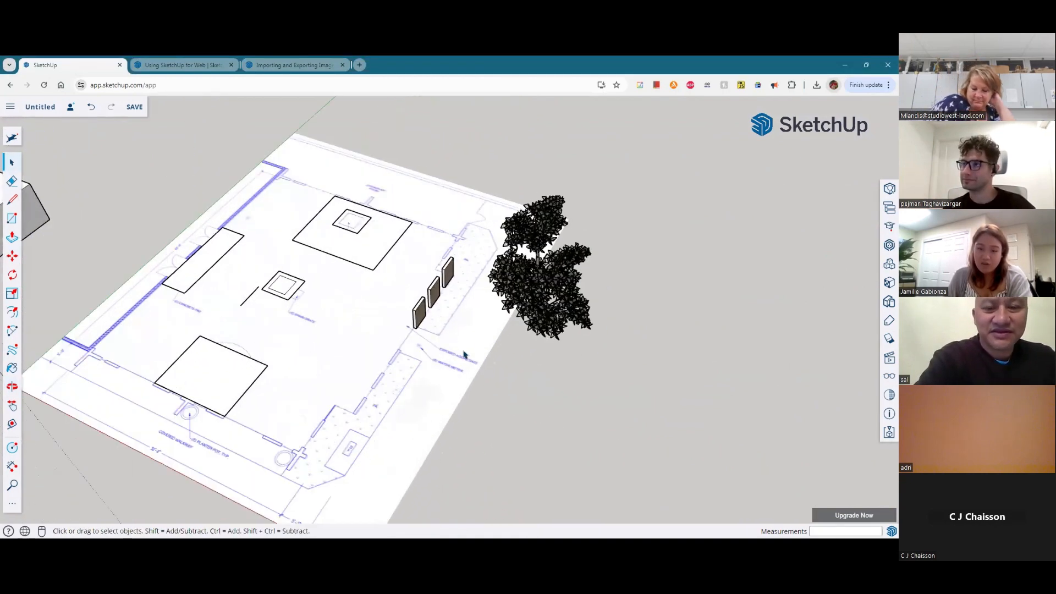
scroll(458, 364, up, 1)
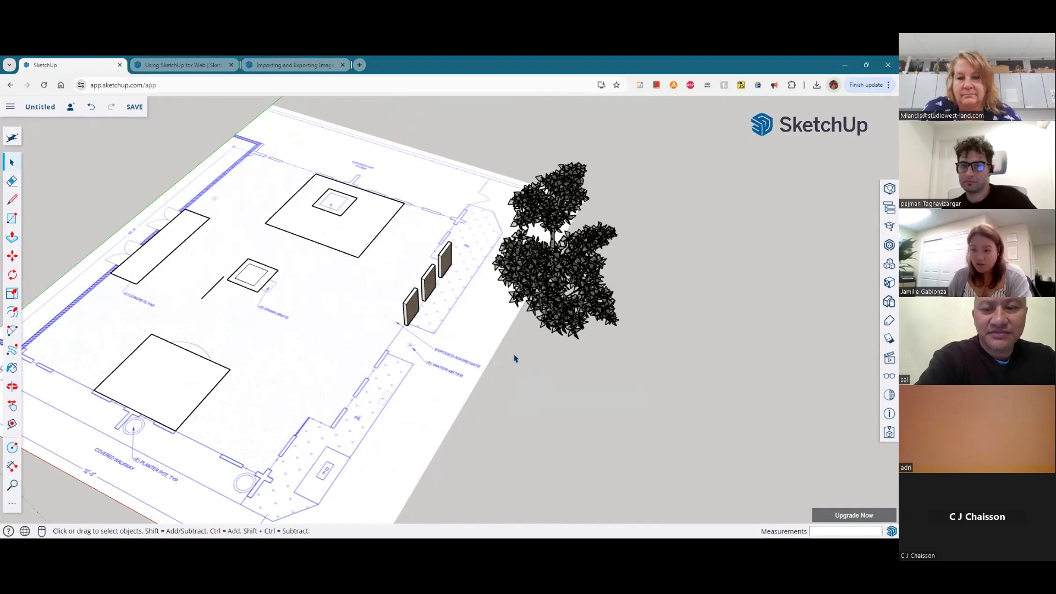
click(546, 268)
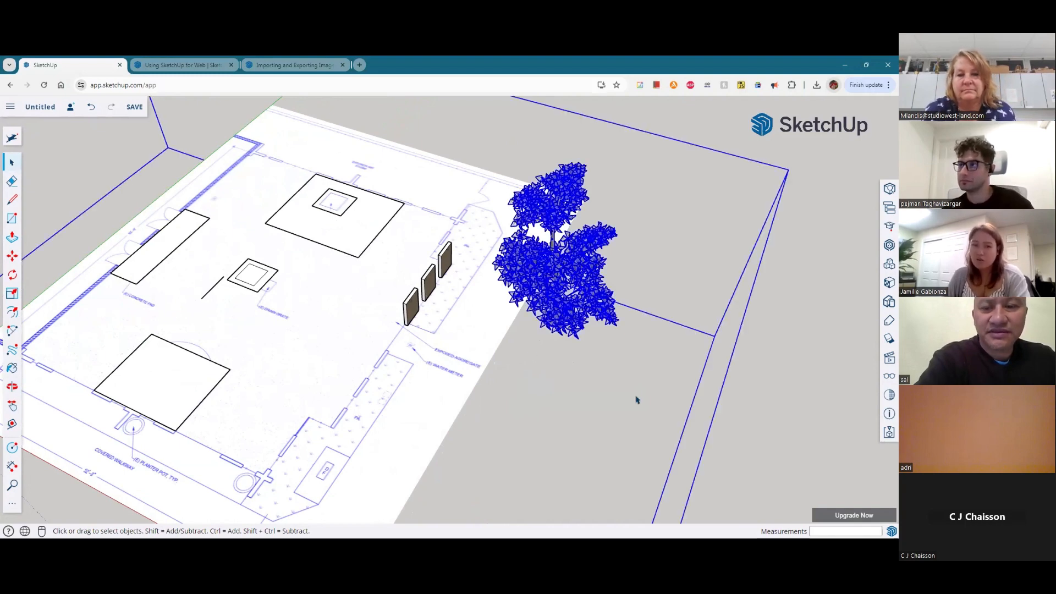
key(Delete)
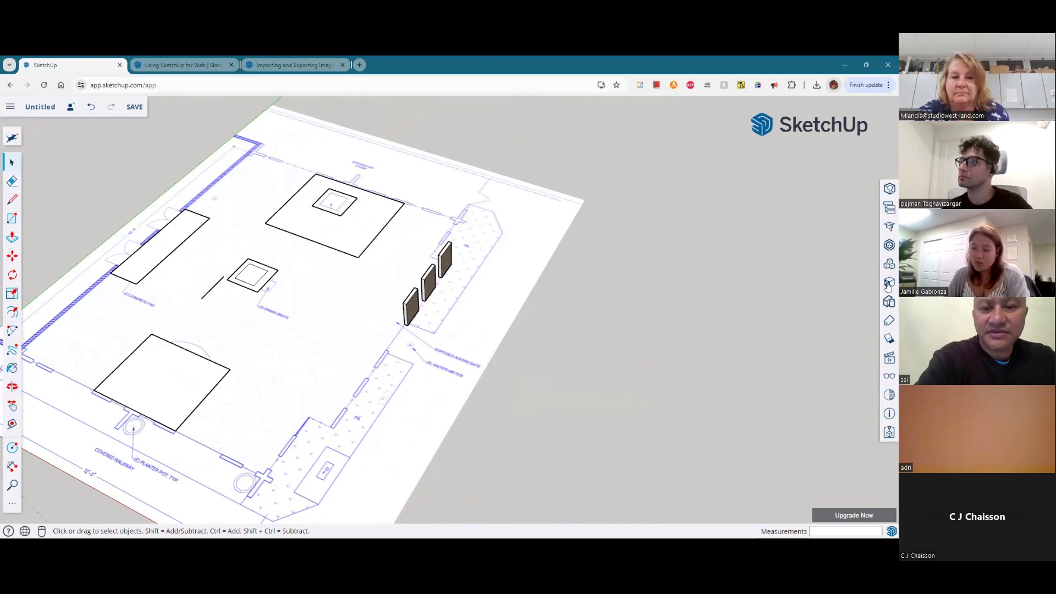
Step: Search 3D Warehouse for "TREE 2D" and look through the results for a lightweight flat tree model
click(889, 246)
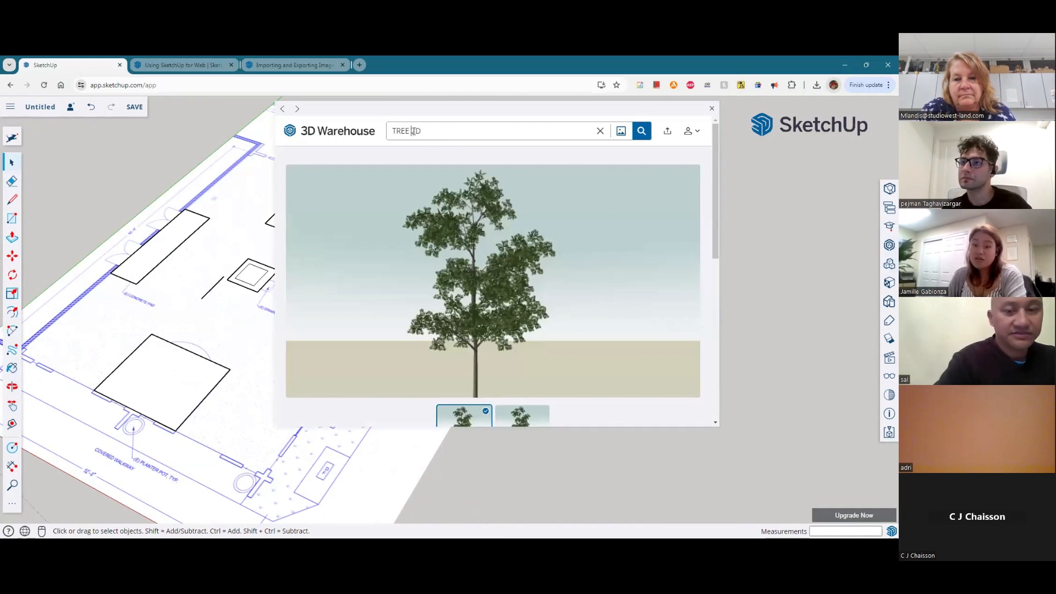
key(Return)
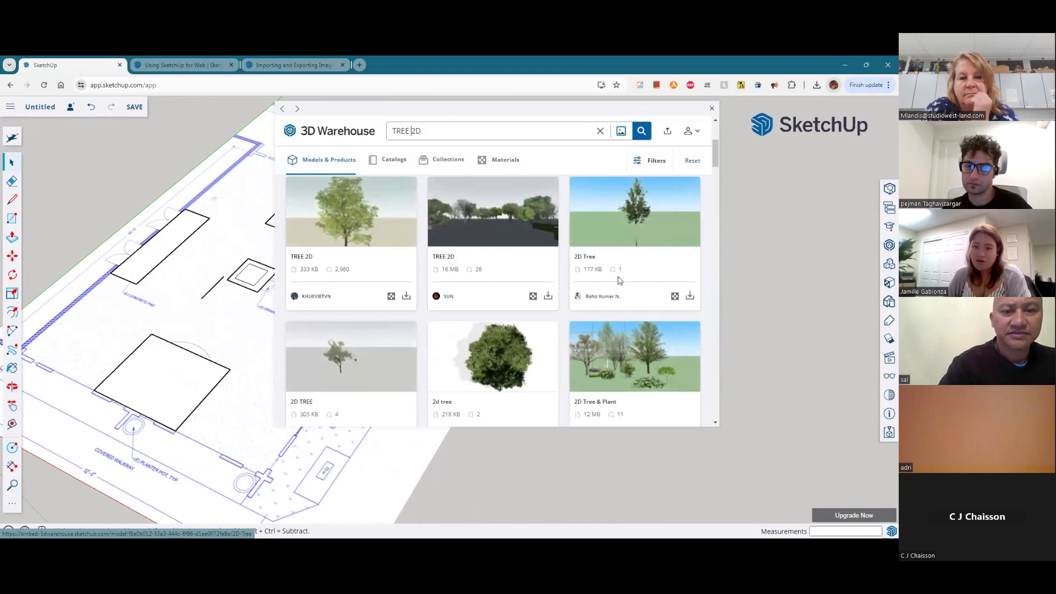
scroll(451, 356, down, 5)
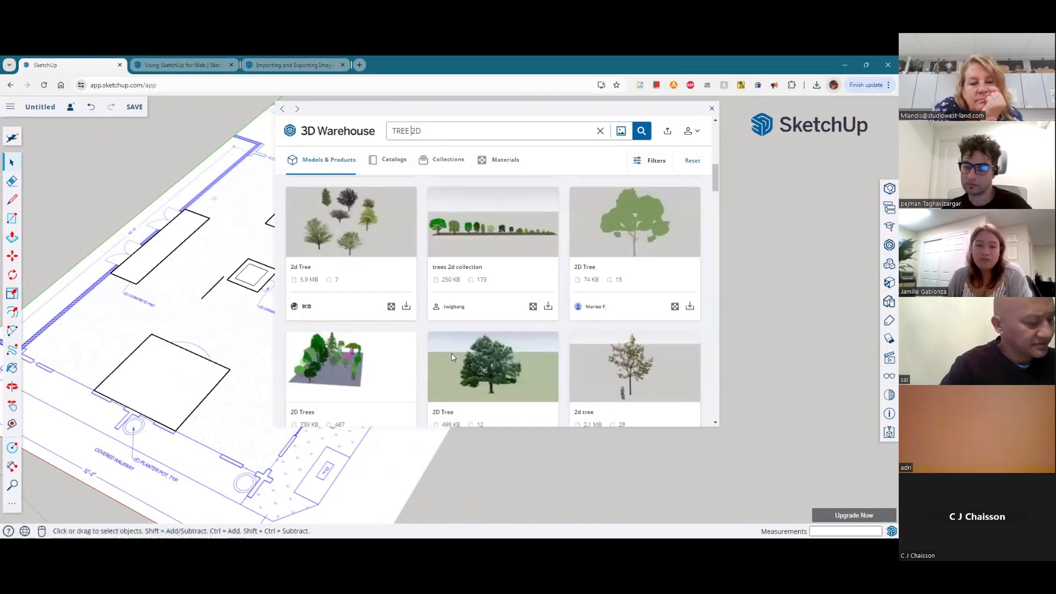
scroll(360, 299, up, 6)
scroll(374, 336, down, 8)
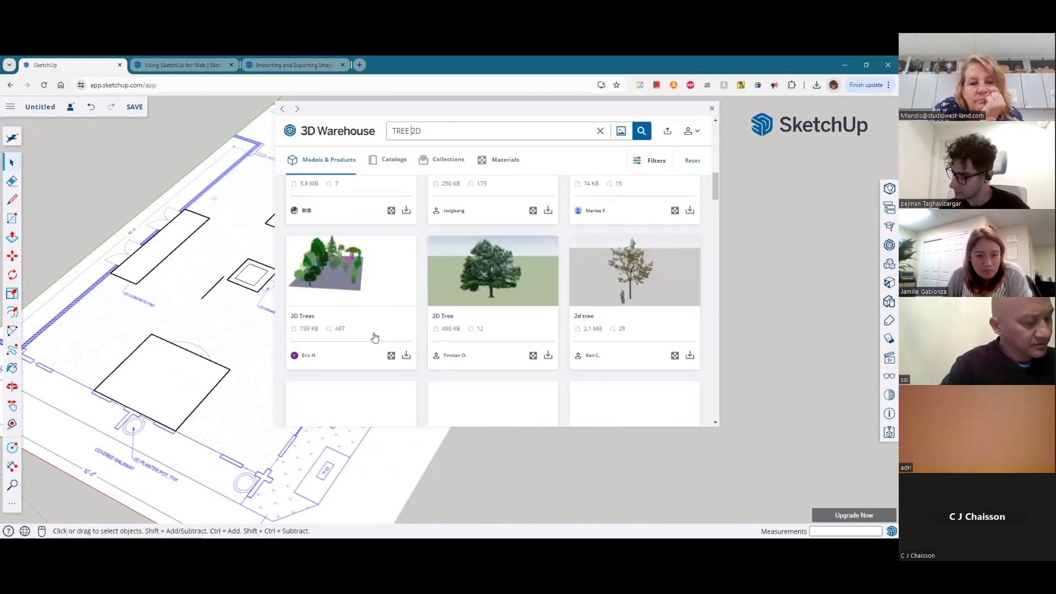
scroll(374, 336, down, 4)
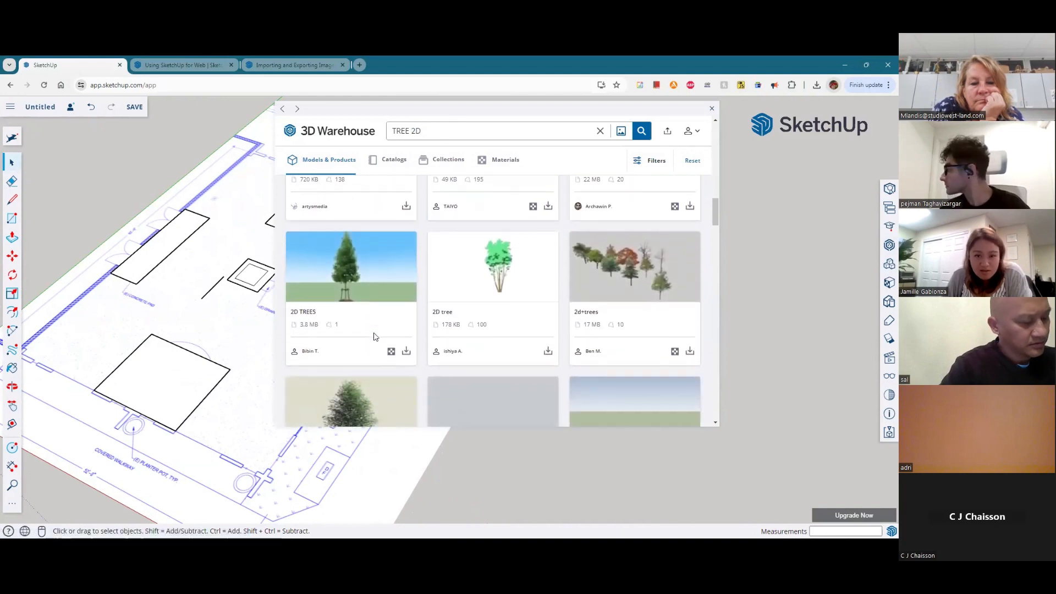
scroll(361, 298, up, 1)
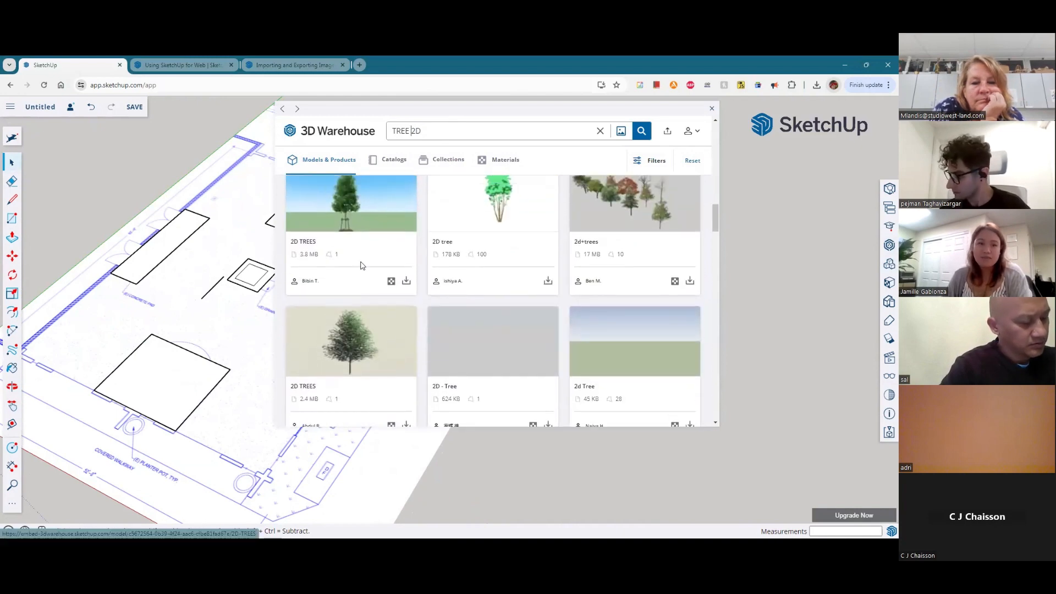
scroll(372, 265, down, 6)
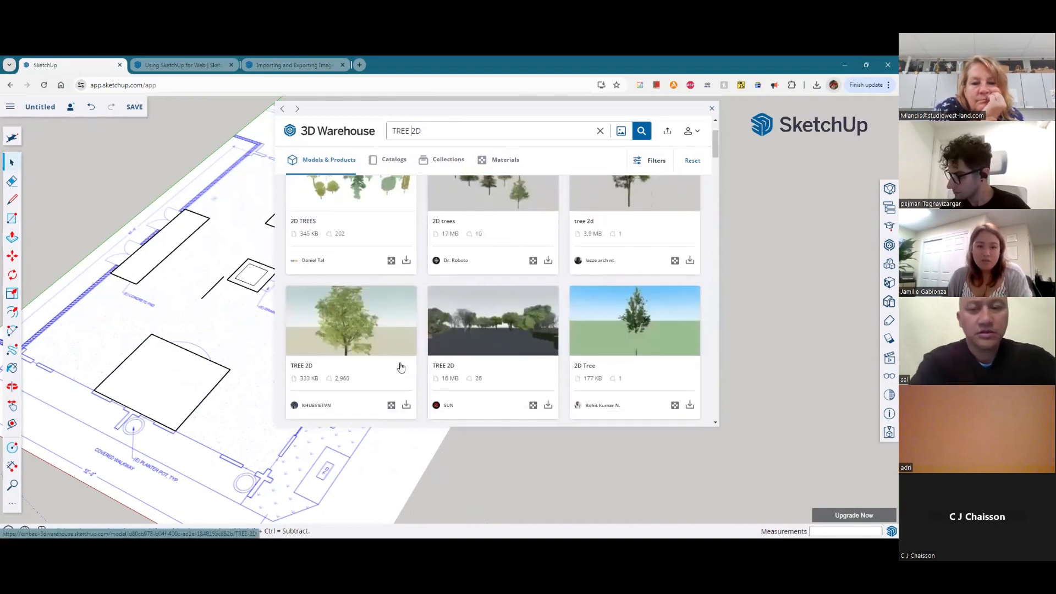
click(406, 366)
scroll(484, 345, up, 1)
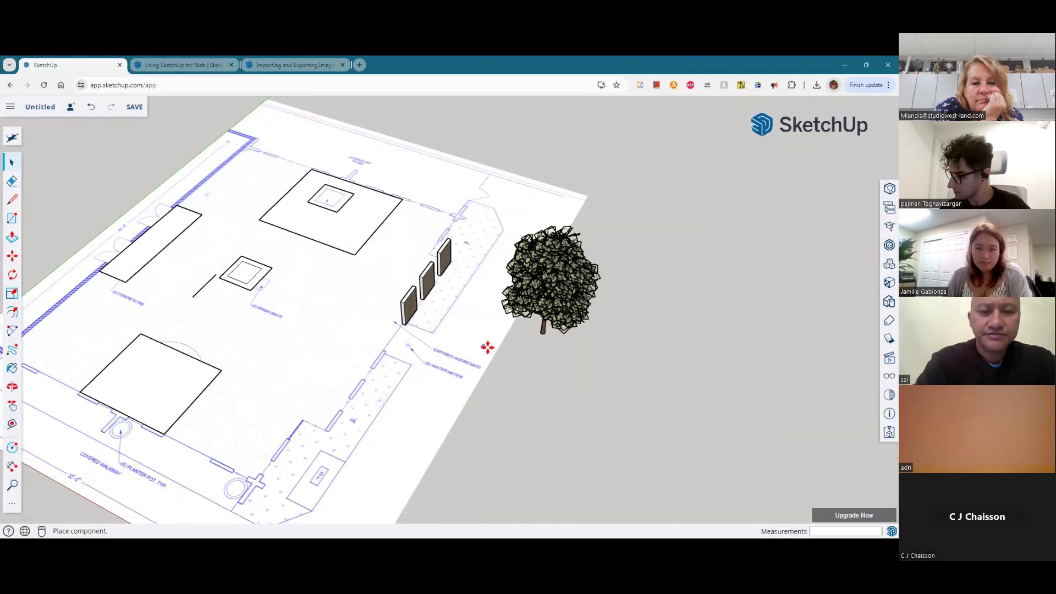
key(Escape)
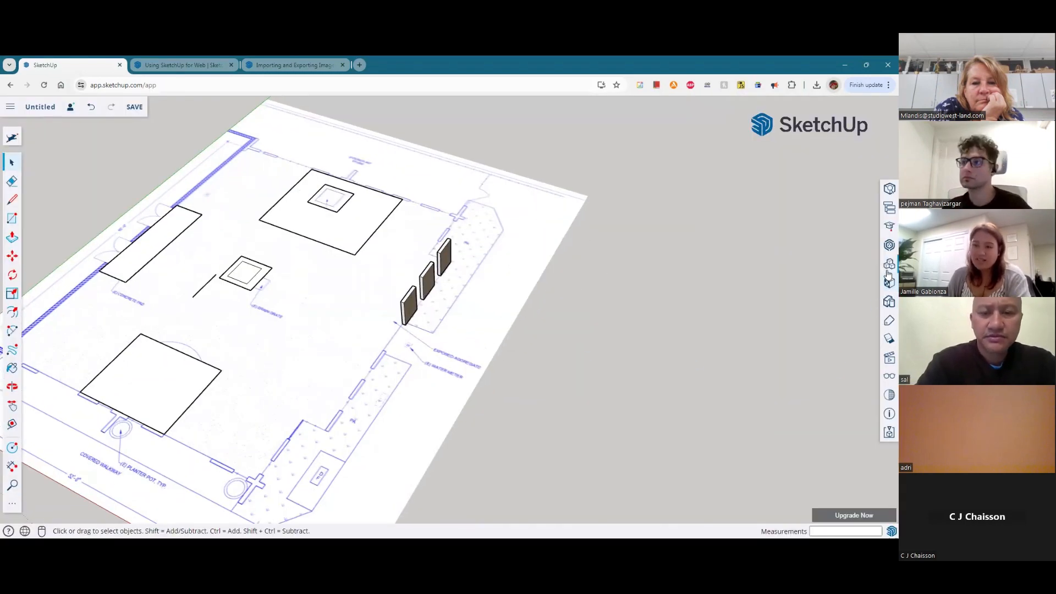
Step: Download the "tree 2d" model from 3D Warehouse and place it beside the wall panels on the site plan
click(889, 247)
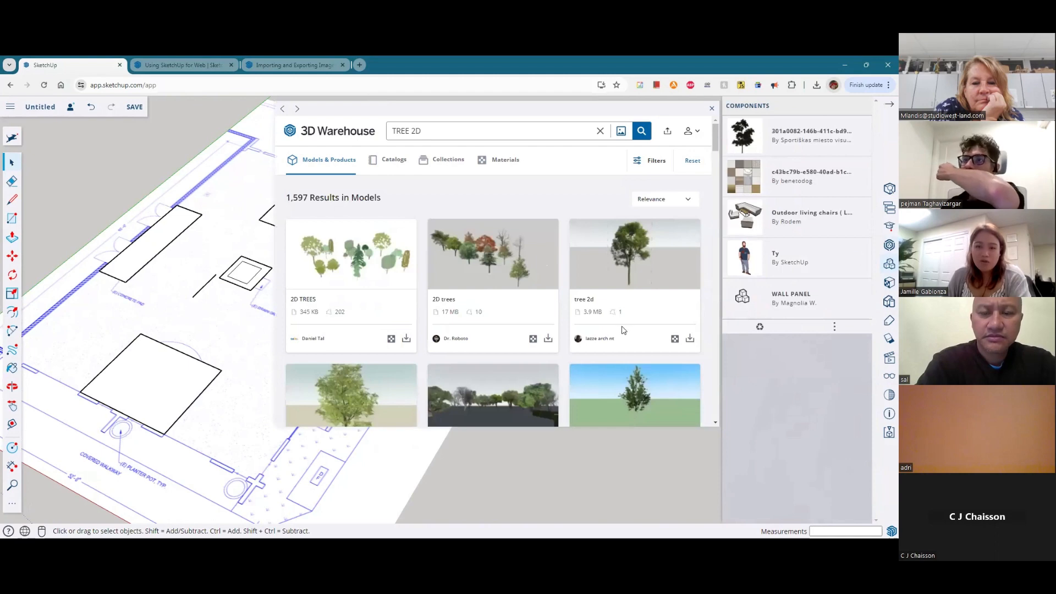
click(650, 265)
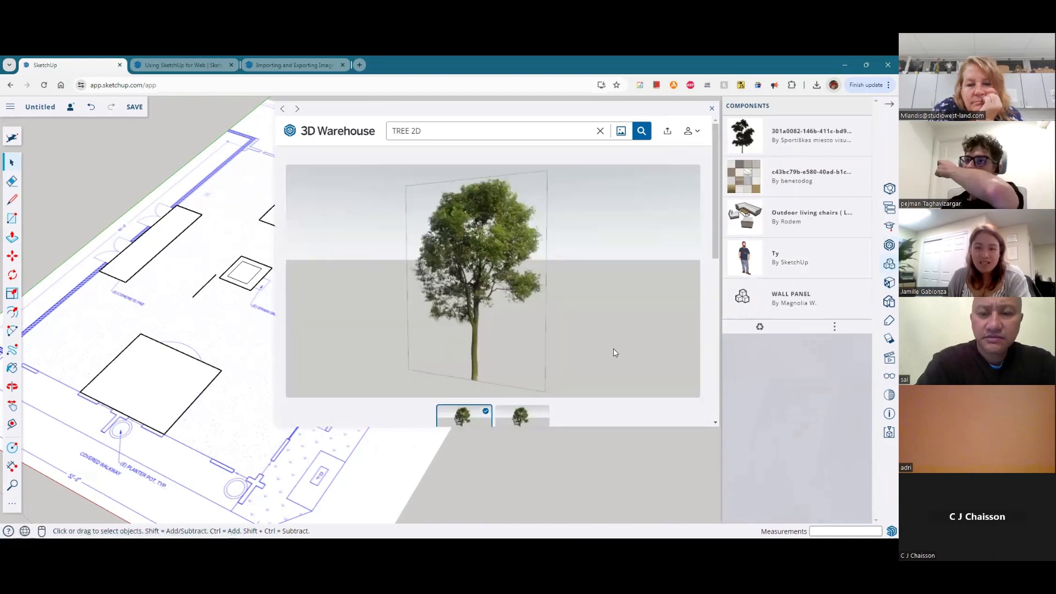
scroll(613, 352, down, 4)
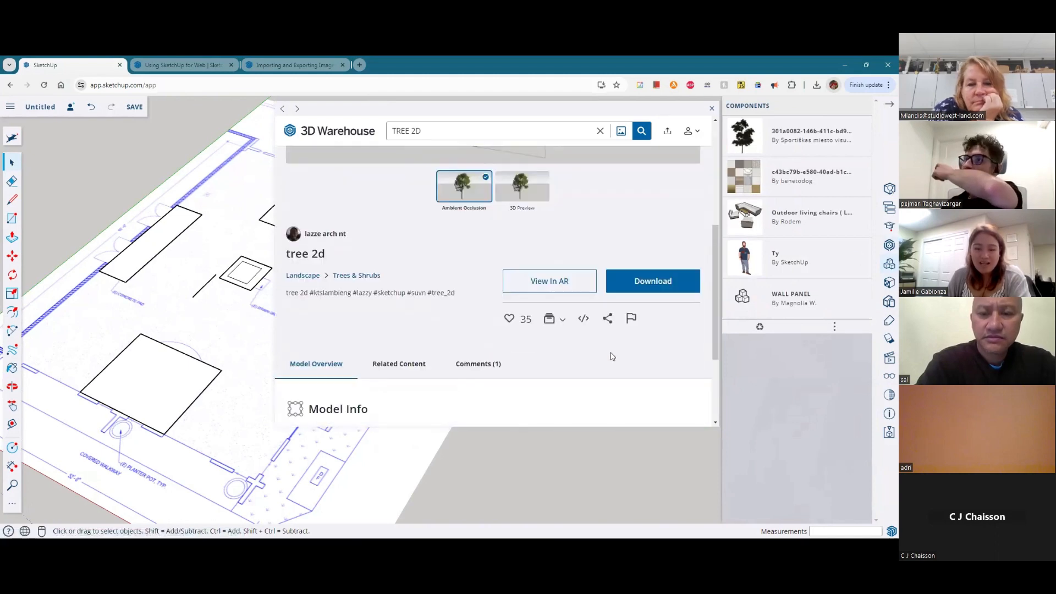
click(556, 286)
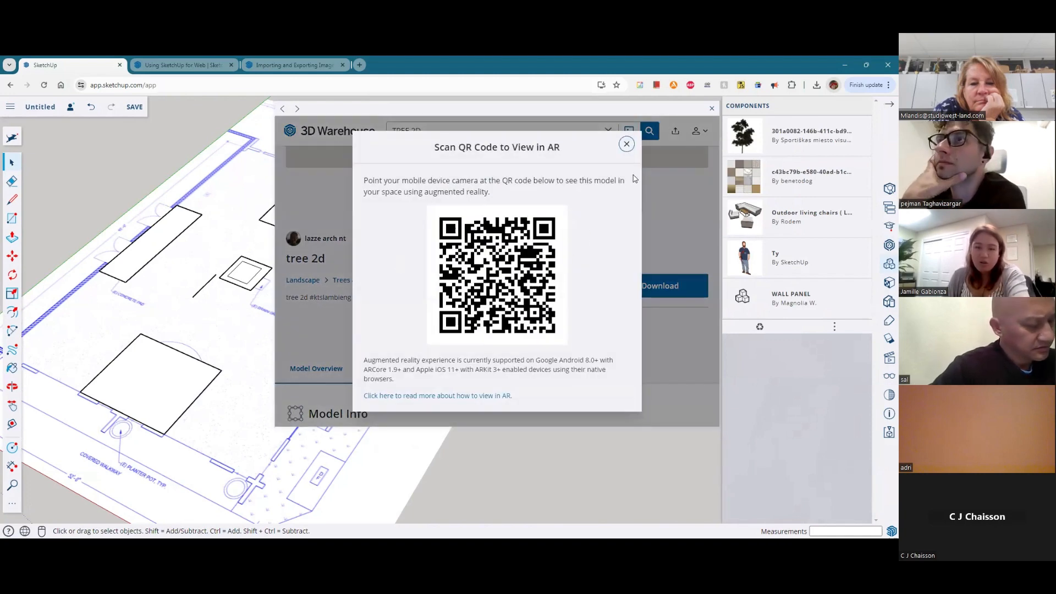
click(627, 145)
scroll(552, 356, up, 3)
scroll(553, 356, down, 3)
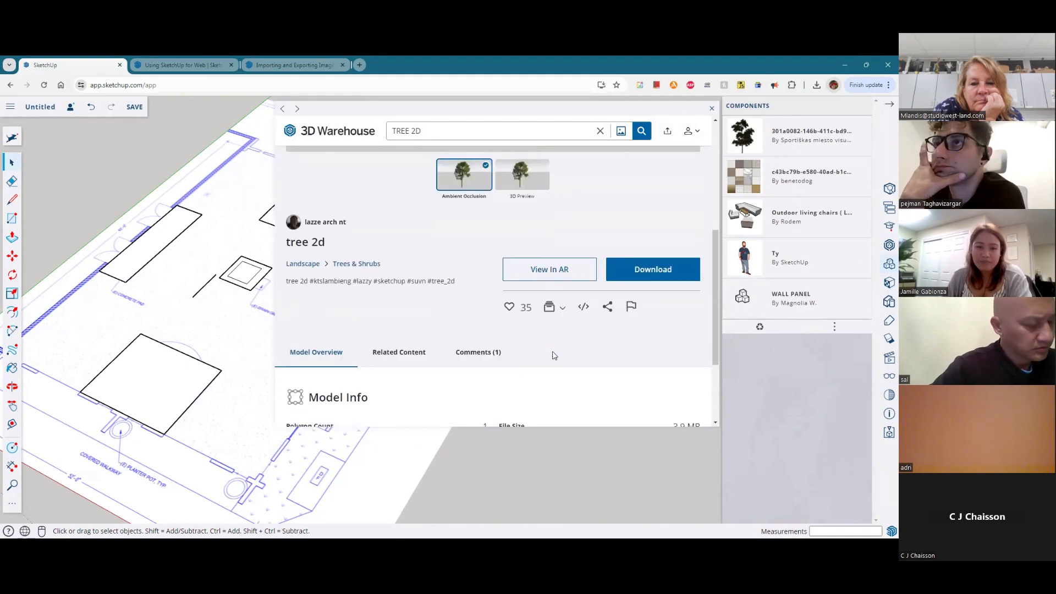
click(638, 273)
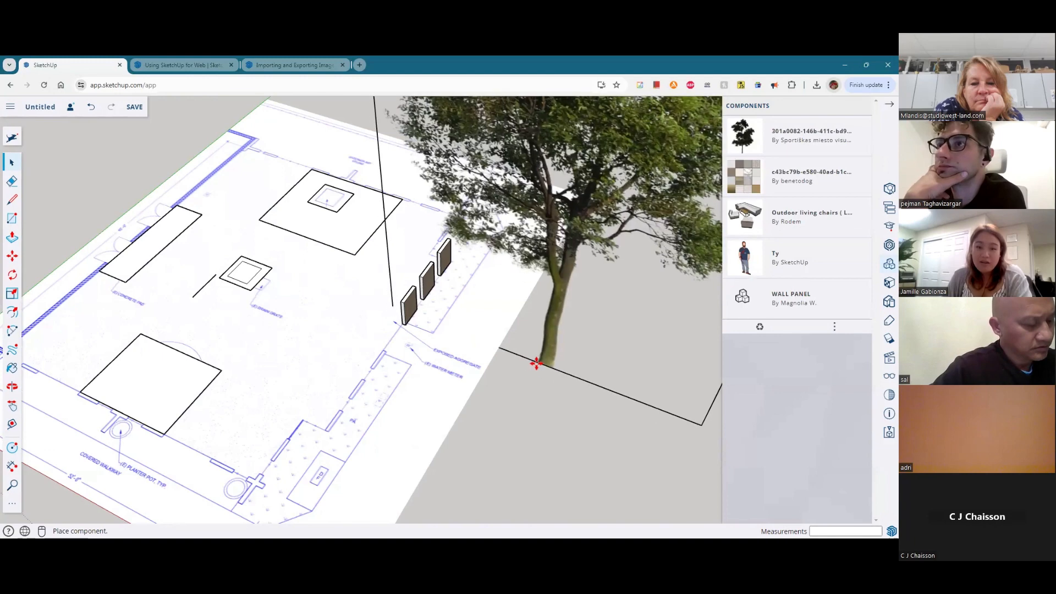
click(421, 330)
scroll(592, 406, down, 3)
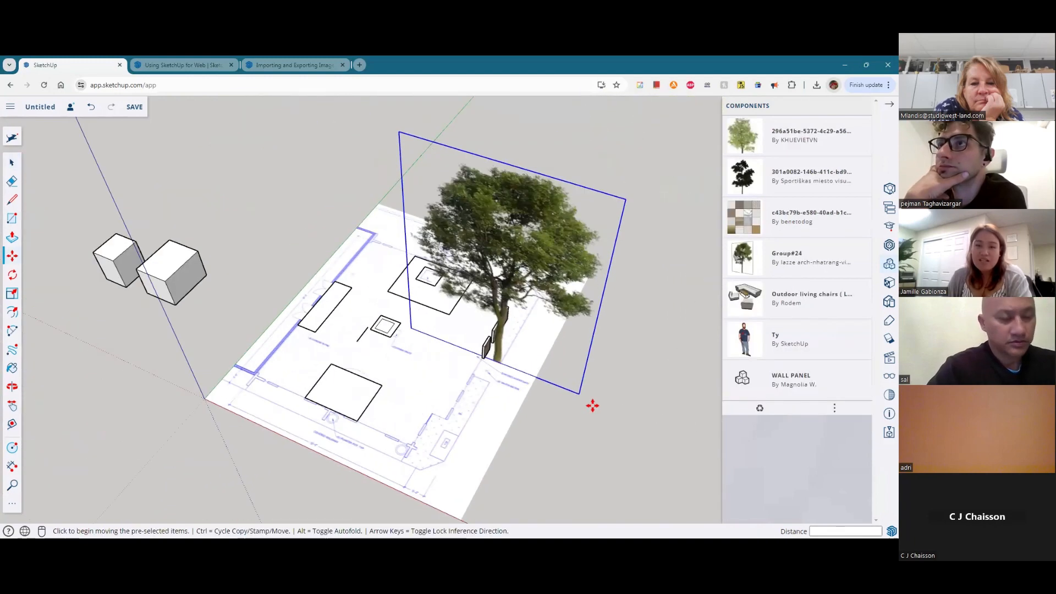
Step: Scale the flat tree down uniformly to about 0.39 of its size, and shrink it slightly further to suit the site plan
click(11, 163)
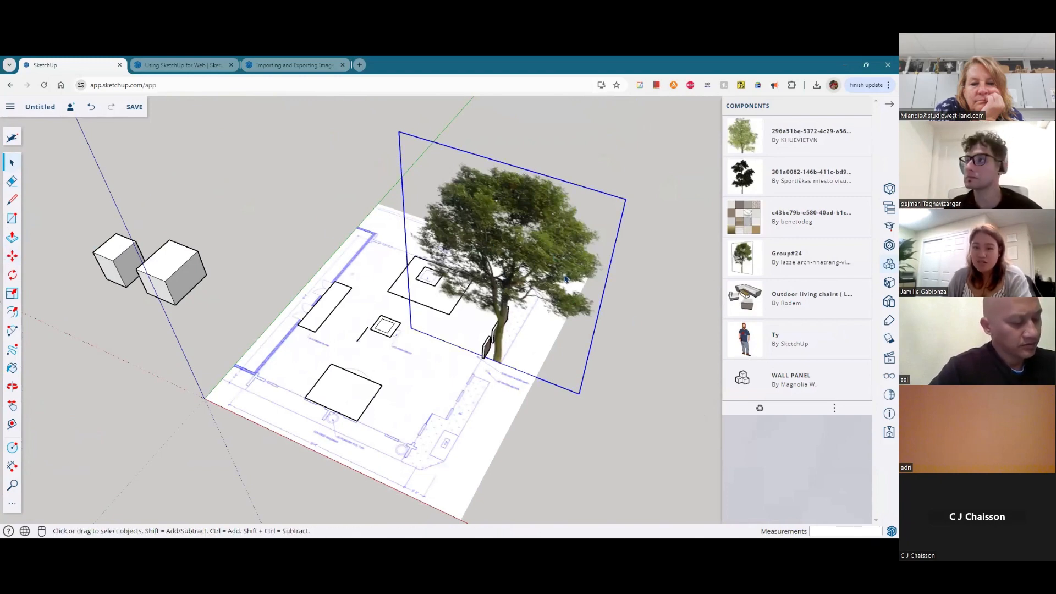
middle_drag(618, 302, 628, 244)
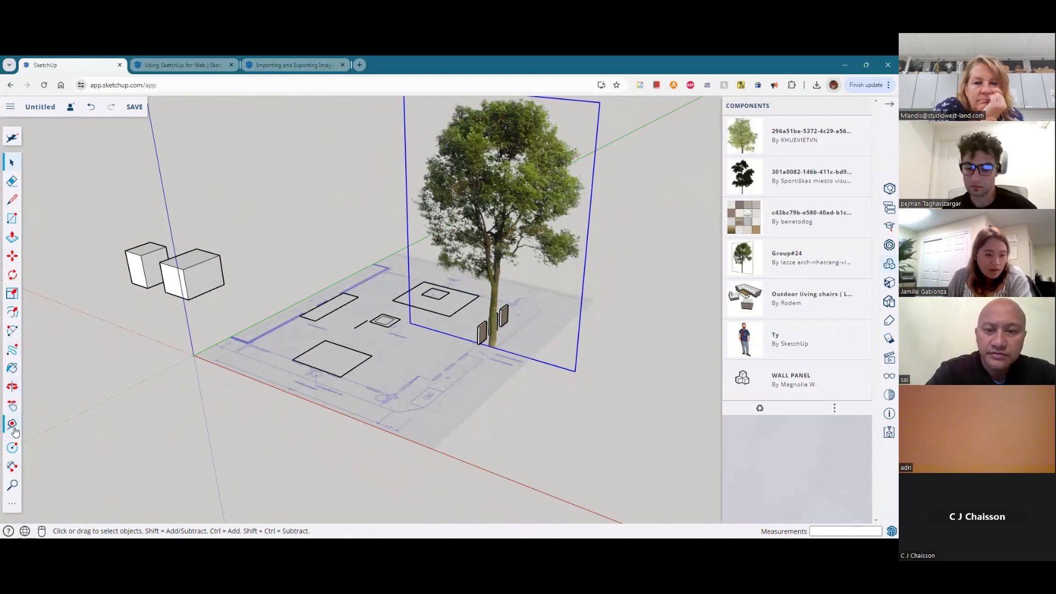
click(13, 295)
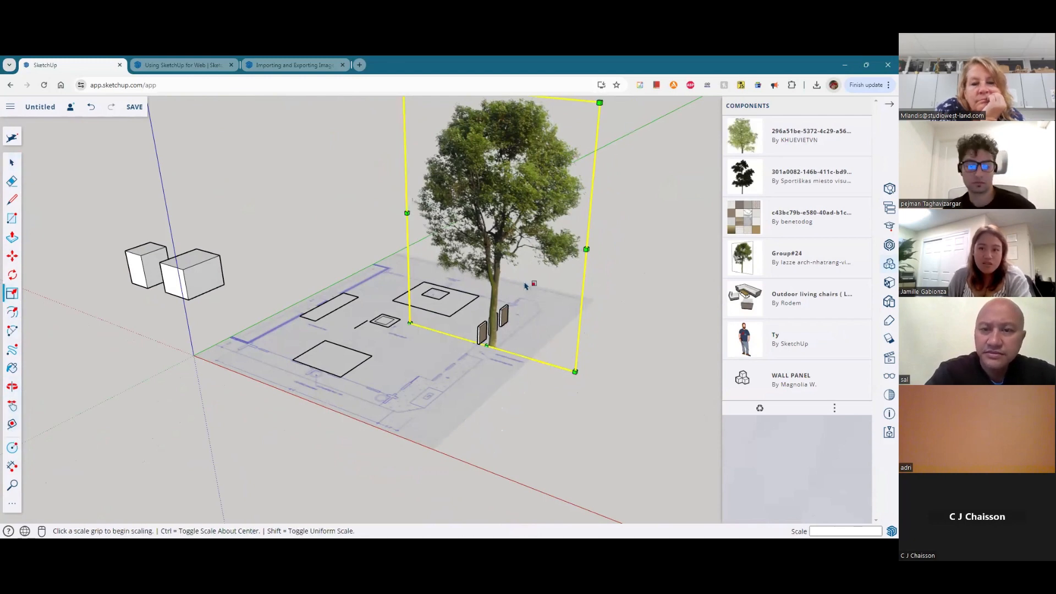
scroll(525, 286, down, 3)
click(560, 222)
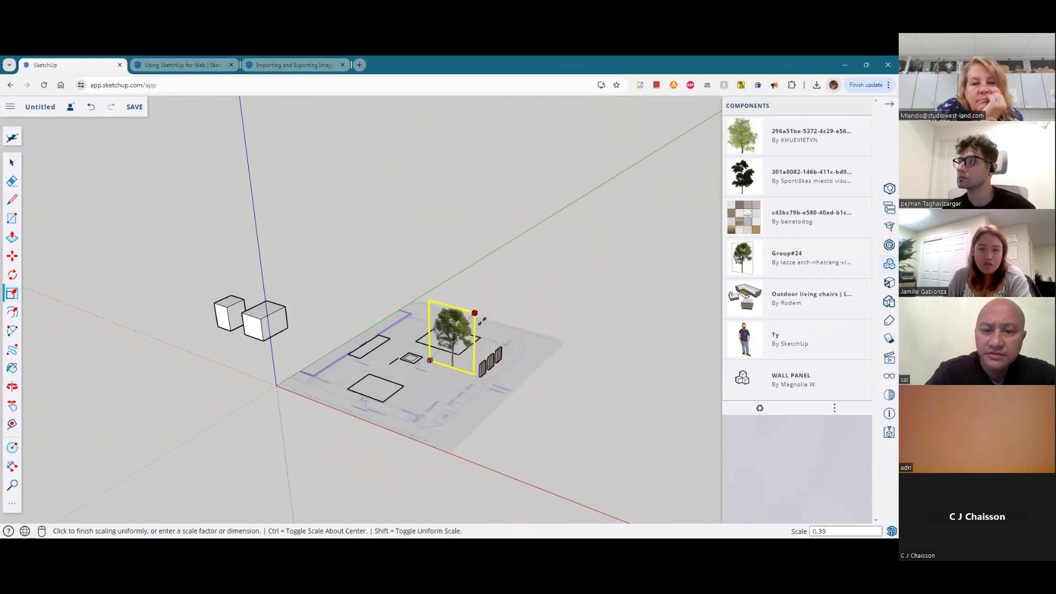
click(482, 321)
scroll(526, 404, up, 5)
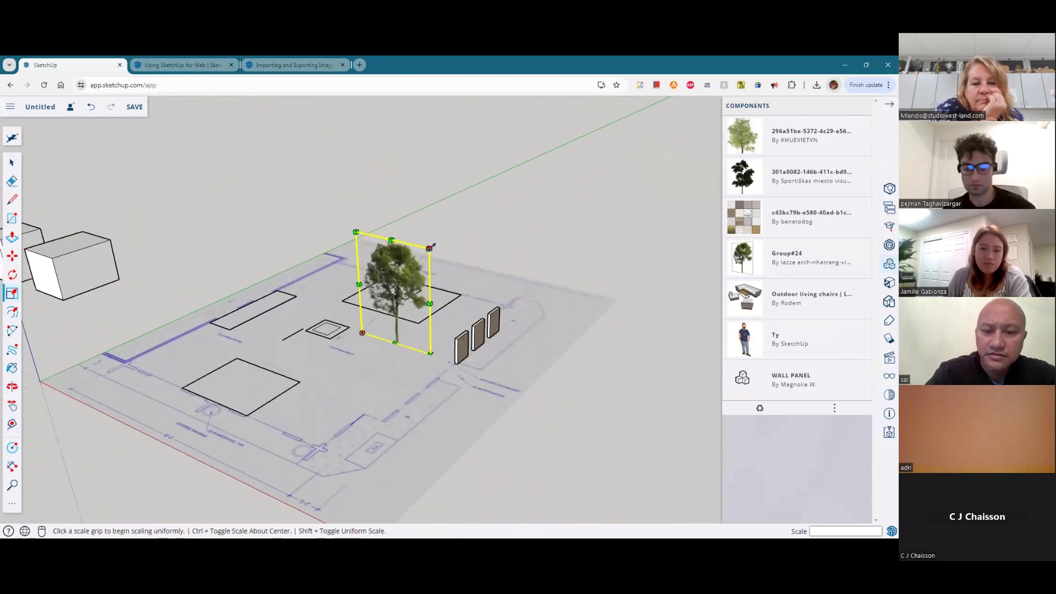
click(423, 252)
click(419, 257)
click(14, 165)
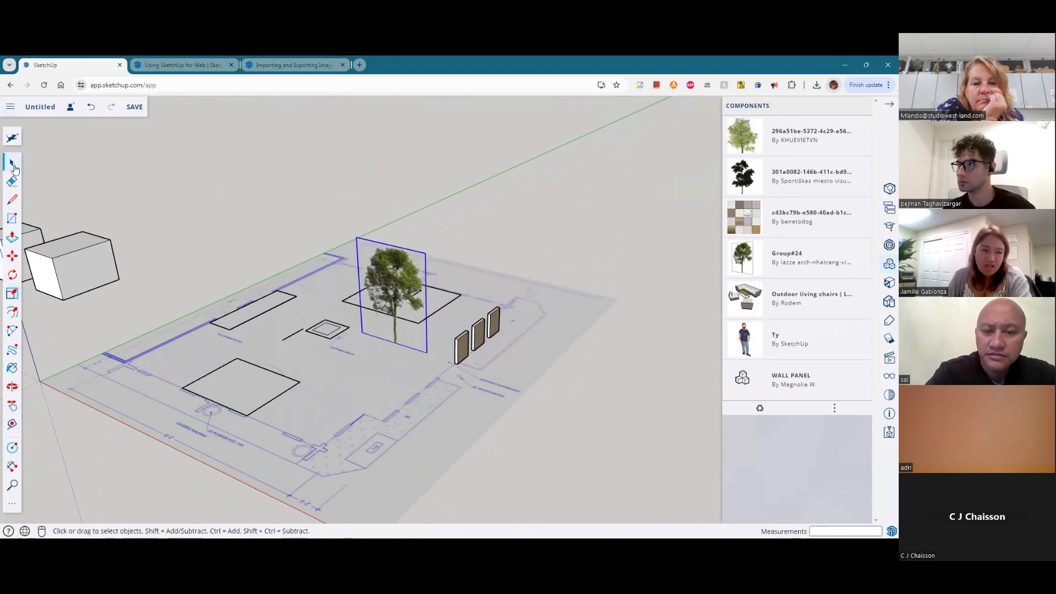
Step: Move the scaled tree about 18' 5" across the site plan to stand among the three wall panels
key(m)
click(394, 298)
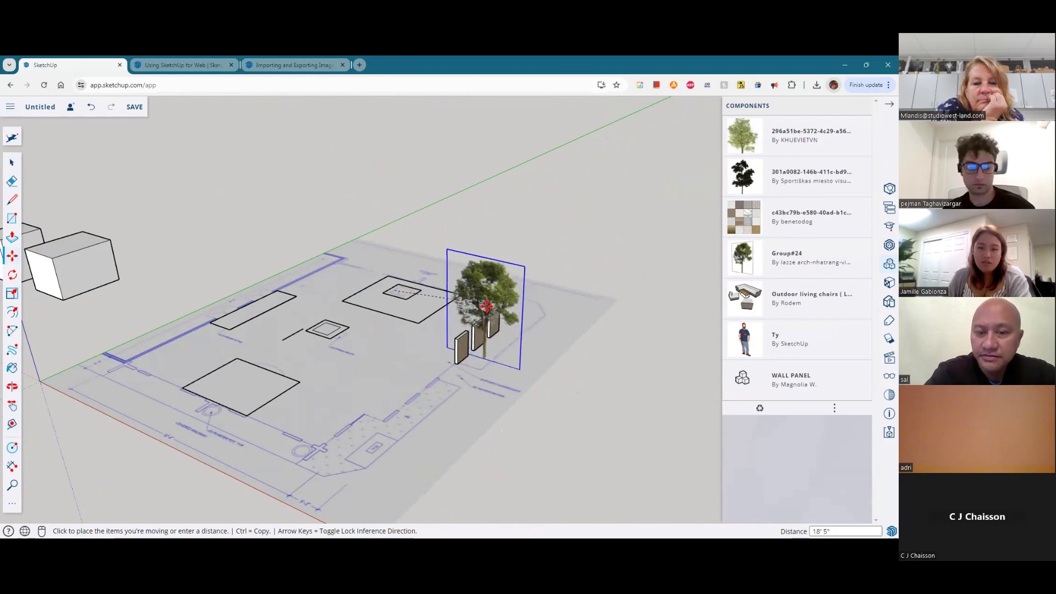
click(487, 306)
middle_drag(594, 372, 592, 403)
click(13, 164)
double_click(492, 319)
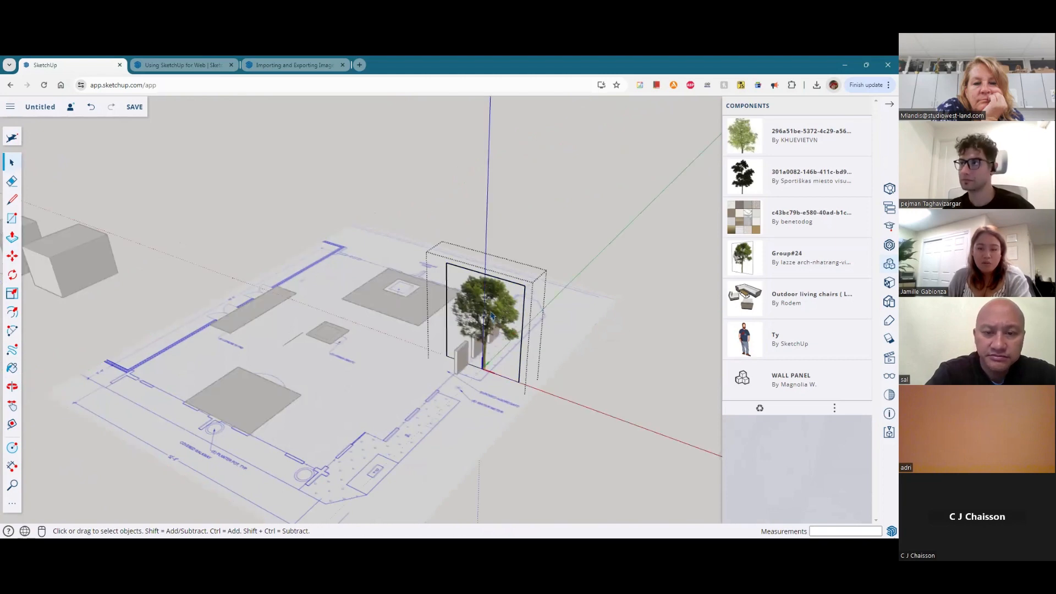
key(Escape)
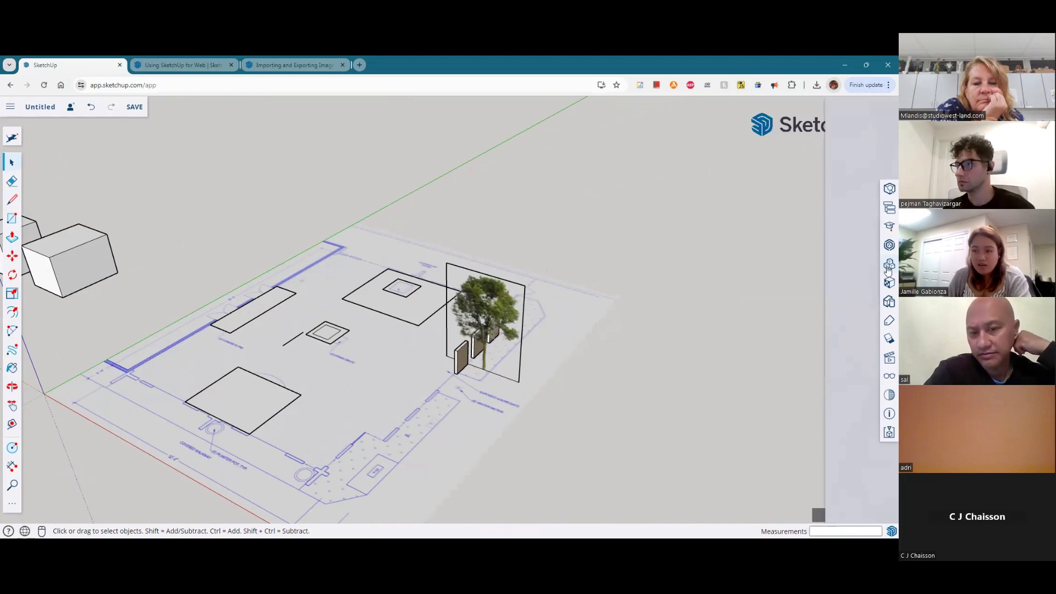
Step: Turn on Always face camera for the Group#24 tree component without placing another copy
click(814, 255)
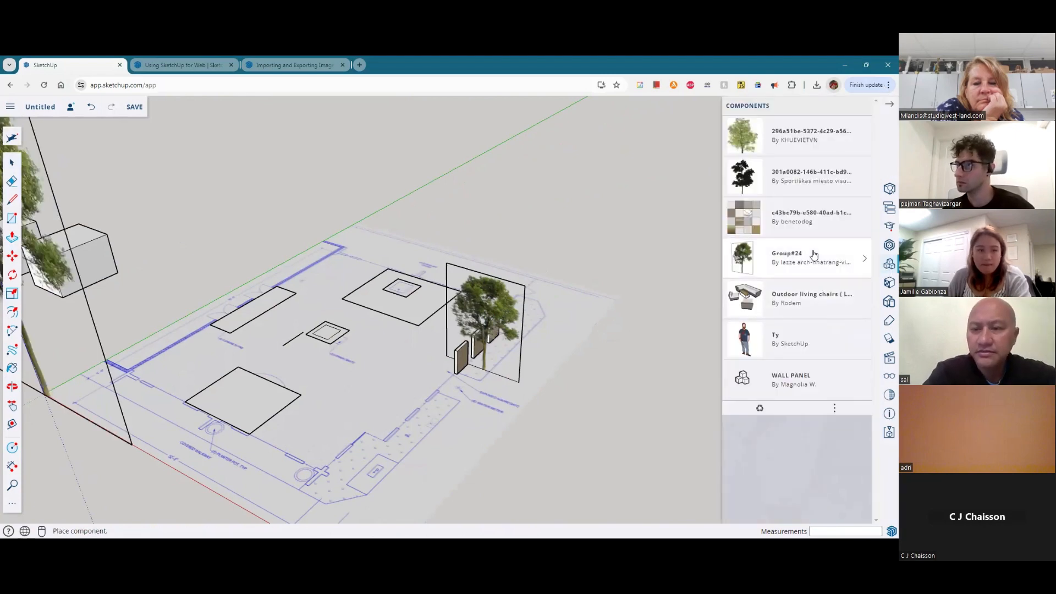
key(ctrl+a)
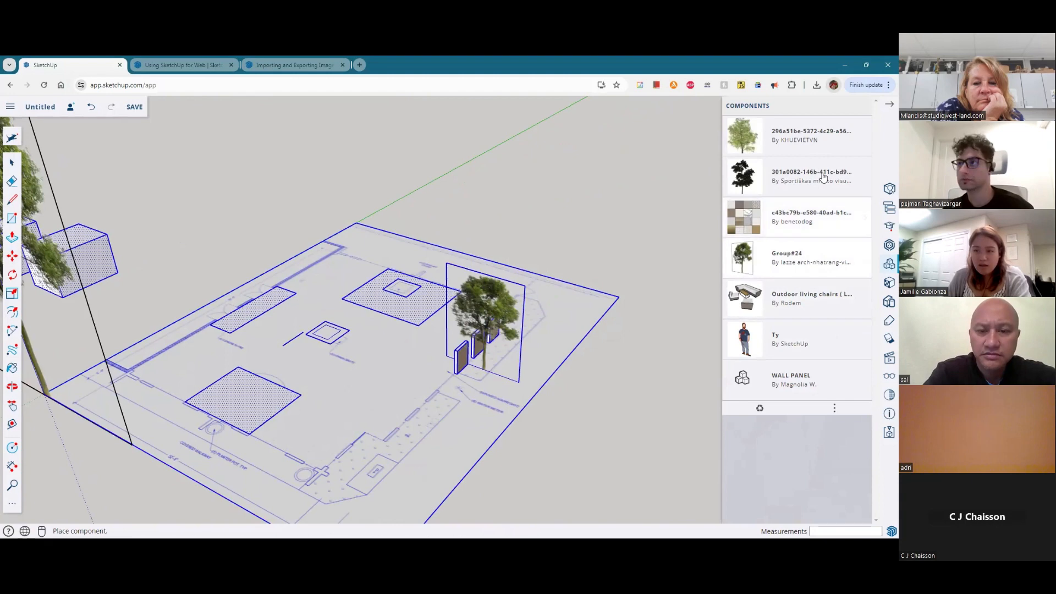
click(803, 137)
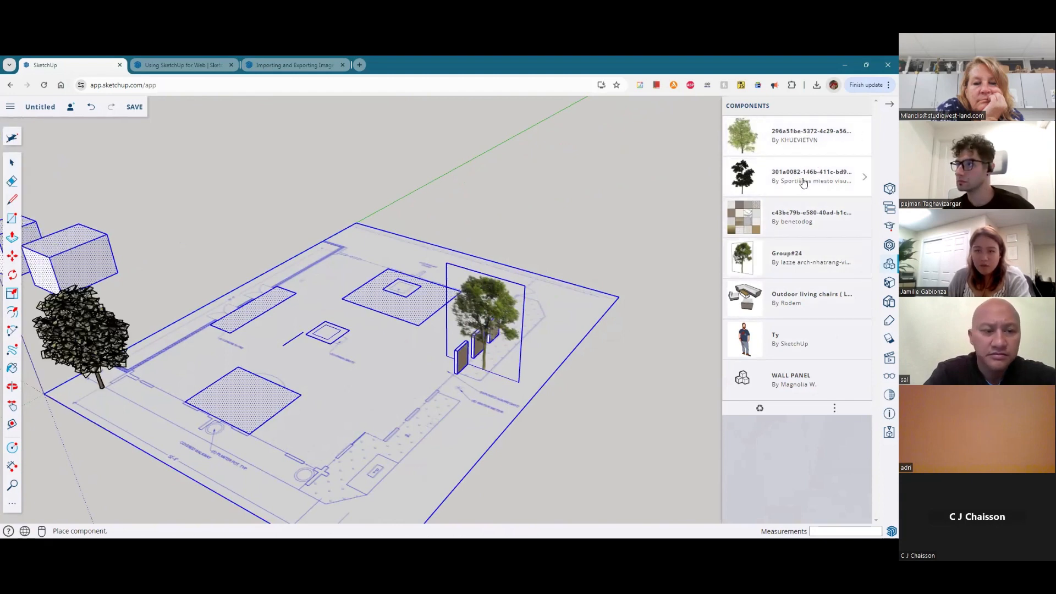
click(799, 257)
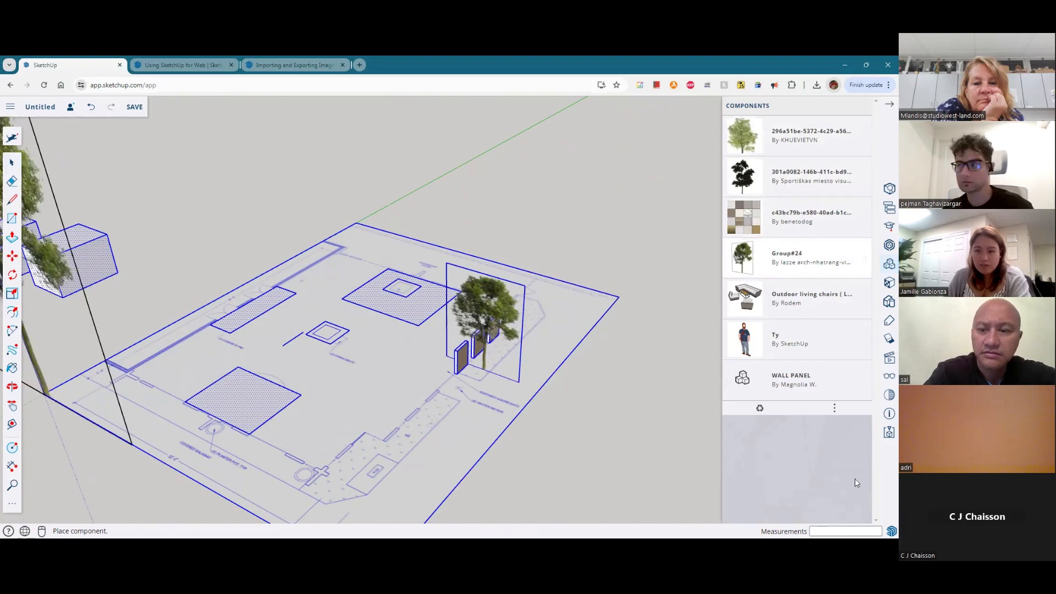
click(833, 408)
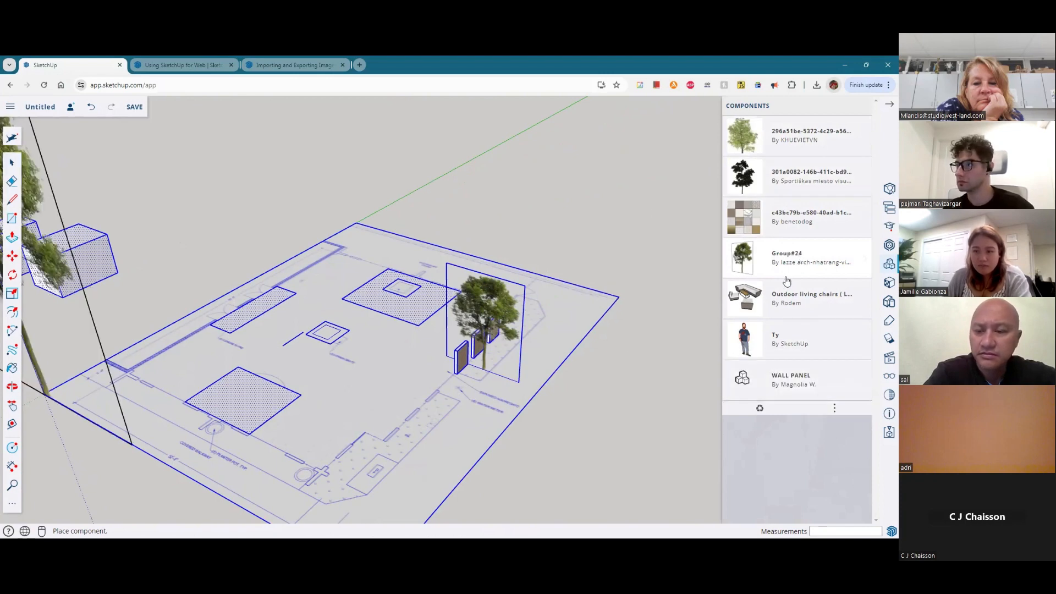
click(864, 263)
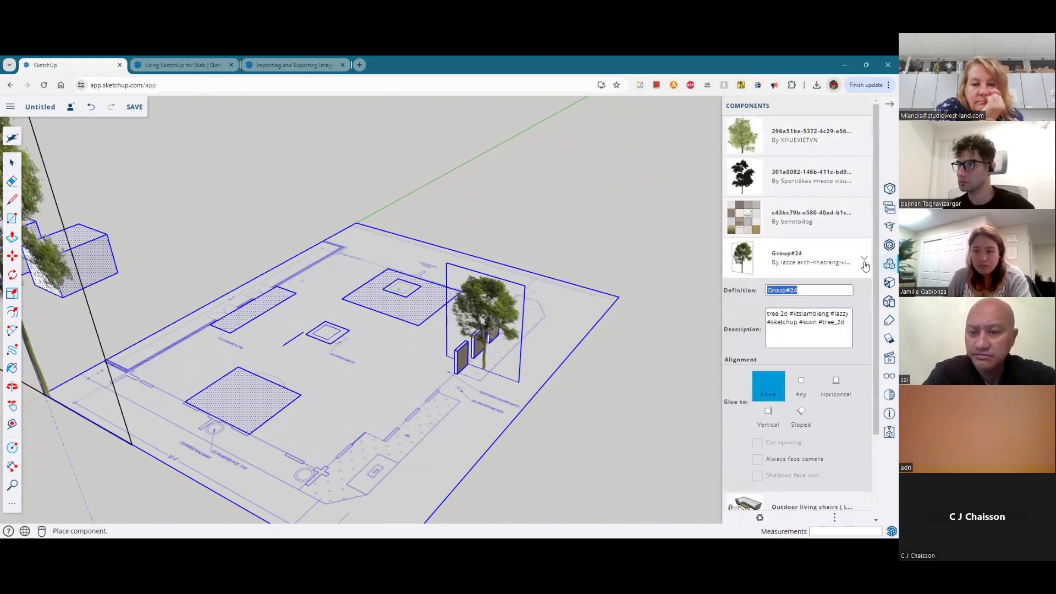
scroll(798, 405, down, 2)
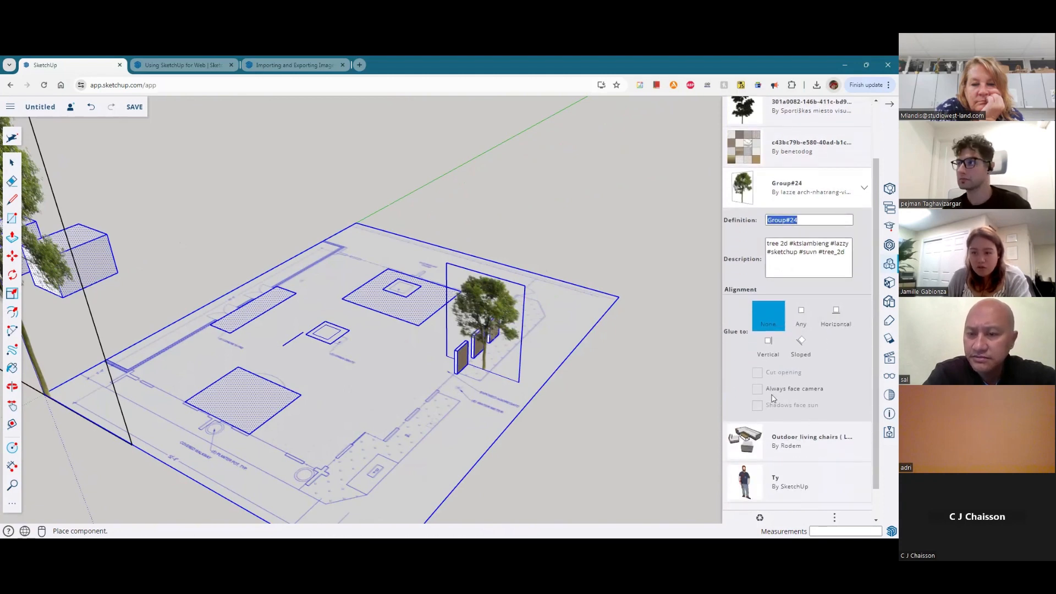
click(757, 390)
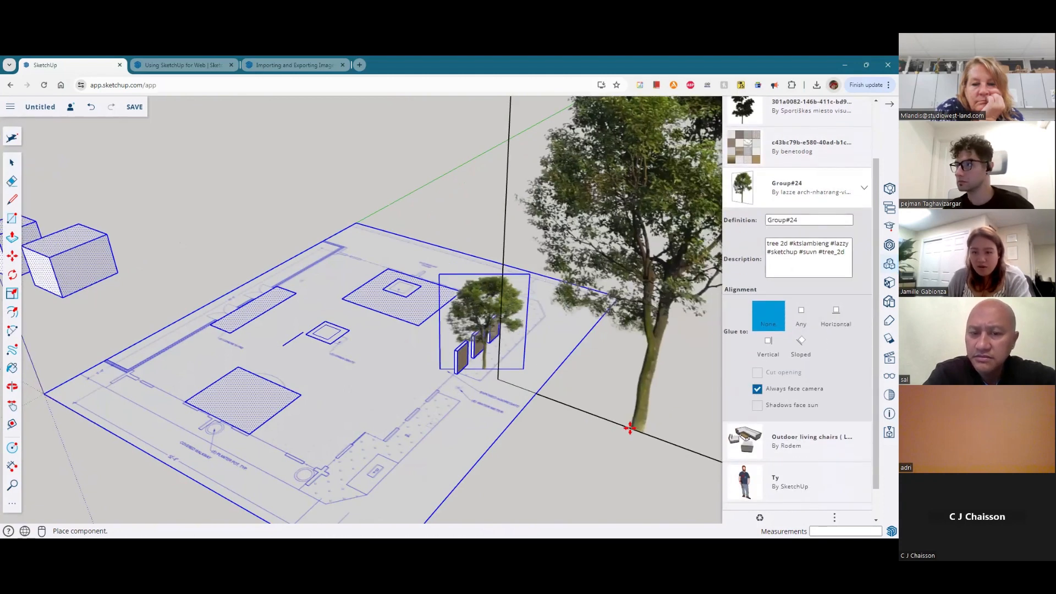
key(Escape)
key(Escape)
Step: Examine from several sides of the site plan how the tree beside the wall panels orients toward the camera
middle_drag(629, 429, 201, 292)
middle_drag(540, 306, 250, 269)
scroll(259, 253, up, 5)
mouse_move(538, 291)
middle_down()
mouse_move(434, 293)
mouse_move(550, 297)
middle_up()
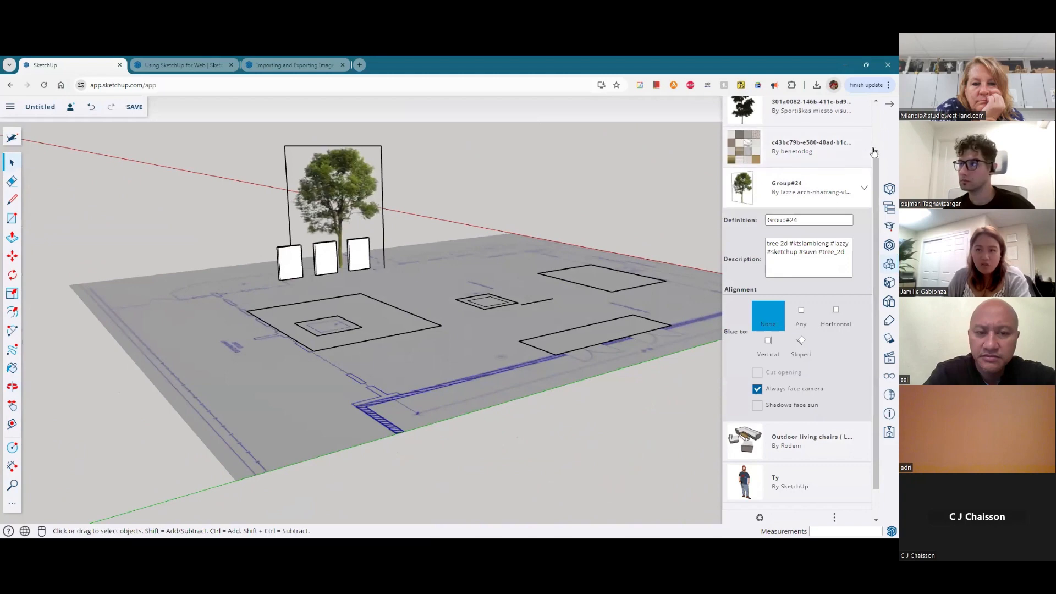
middle_drag(596, 296, 559, 271)
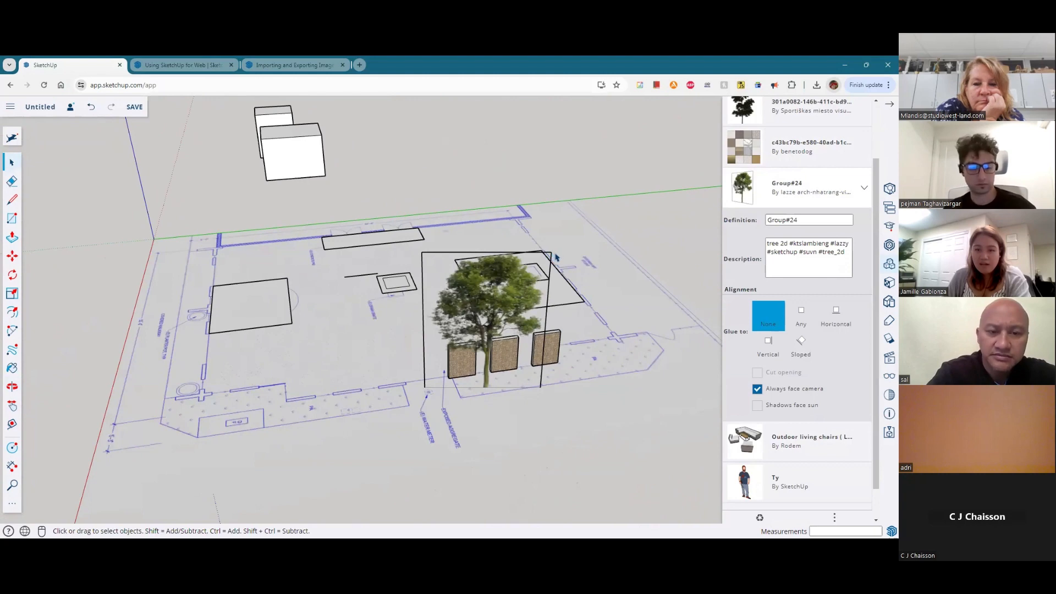
Step: Examine the camera-facing tree and gravel wall panels from low, high and oblique angles around the site plan
middle_drag(548, 263, 459, 186)
drag(459, 186, 424, 235)
key(space)
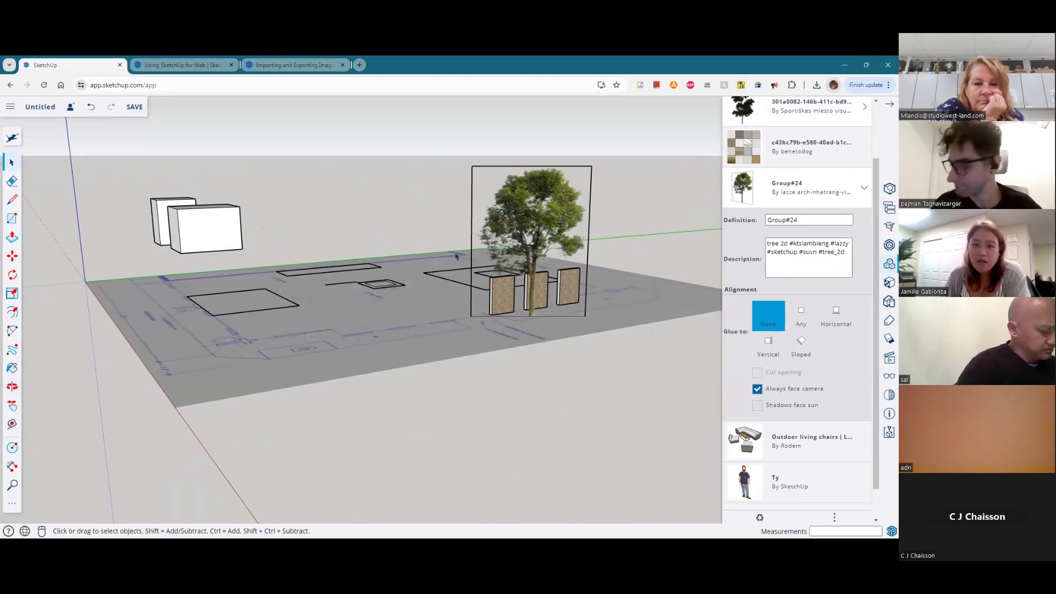
middle_drag(549, 233, 623, 365)
scroll(622, 304, up, 8)
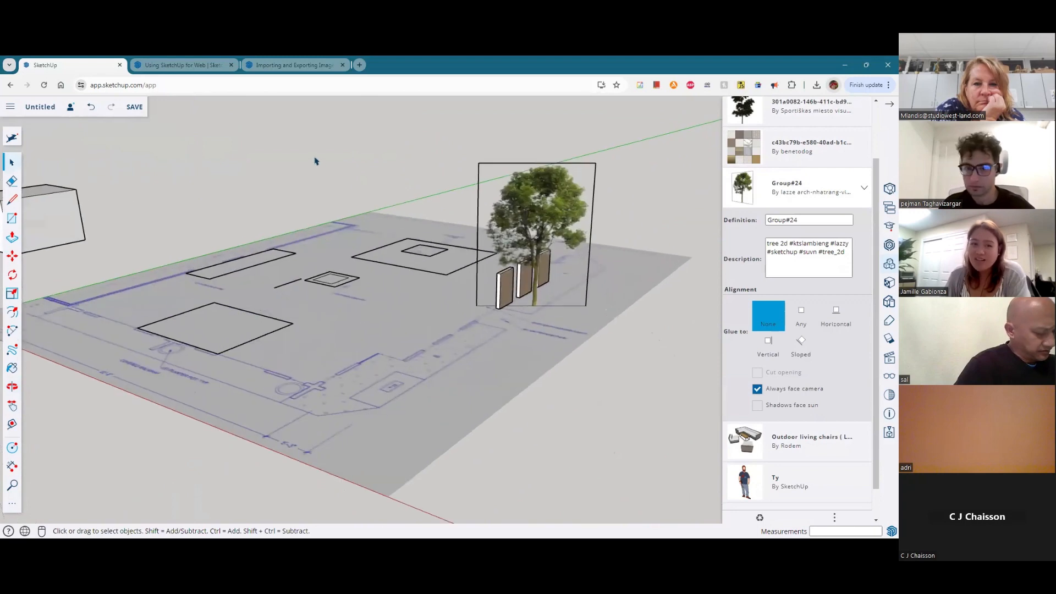
middle_drag(285, 264, 462, 125)
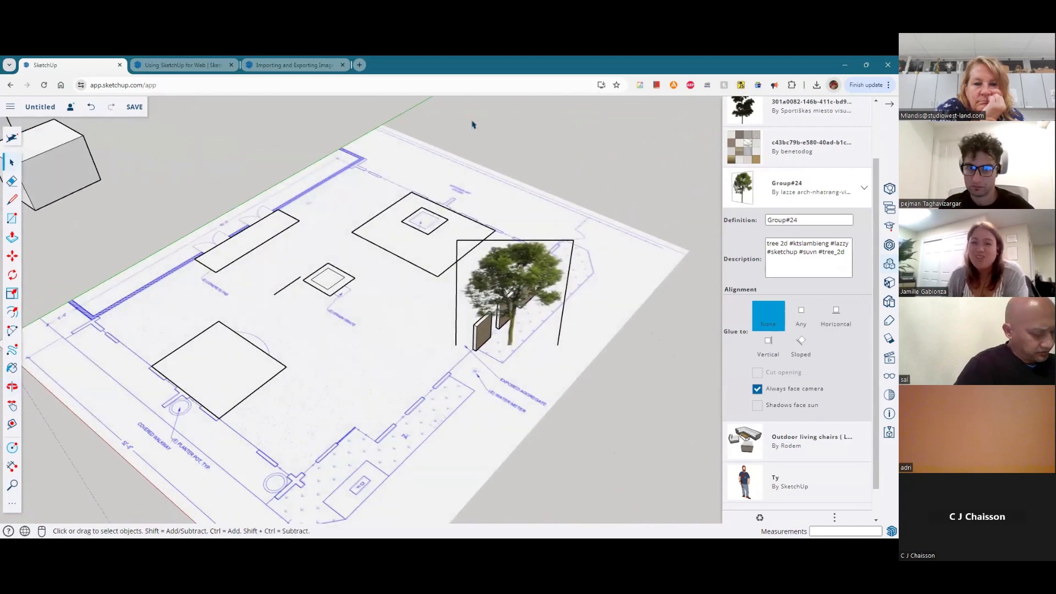
scroll(563, 347, up, 4)
middle_drag(563, 347, 450, 300)
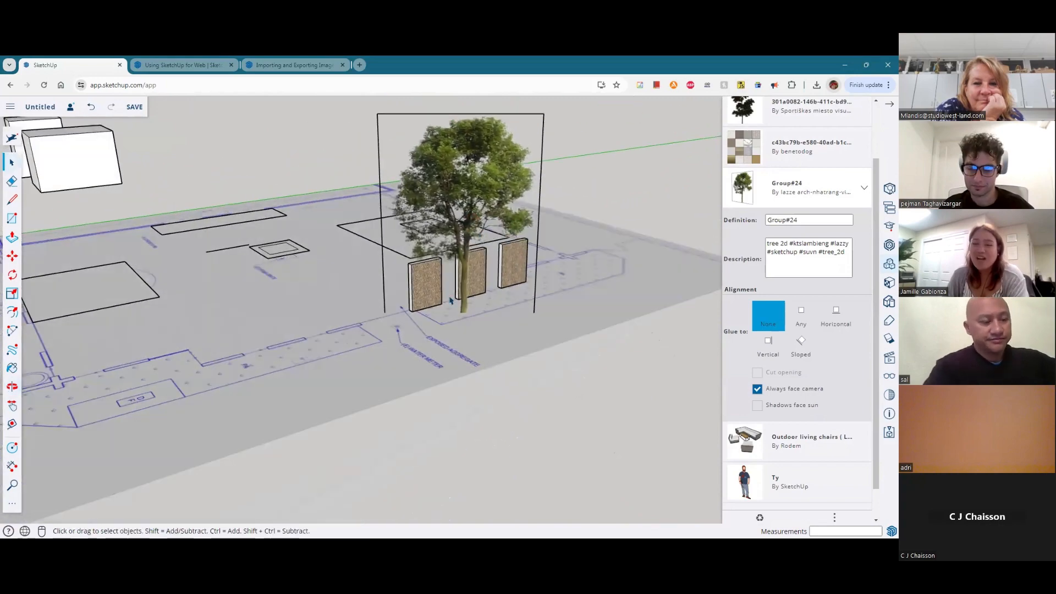
middle_drag(548, 268, 566, 367)
scroll(566, 367, down, 3)
scroll(538, 328, up, 3)
middle_drag(537, 328, 570, 253)
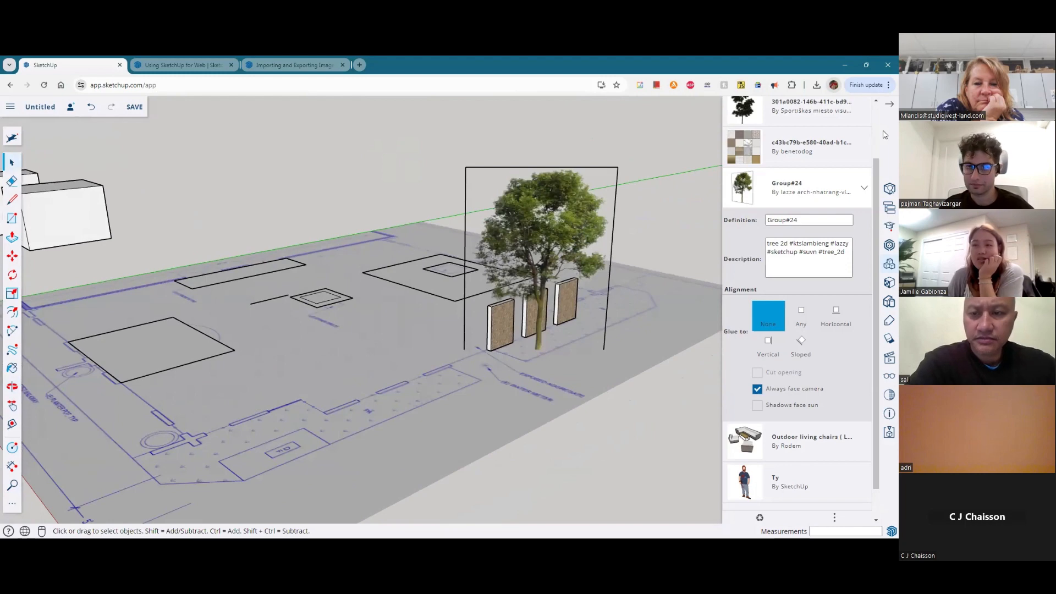
scroll(866, 132, up, 2)
Step: Close the component properties and widen the perspective camera's field of view to 47
click(863, 105)
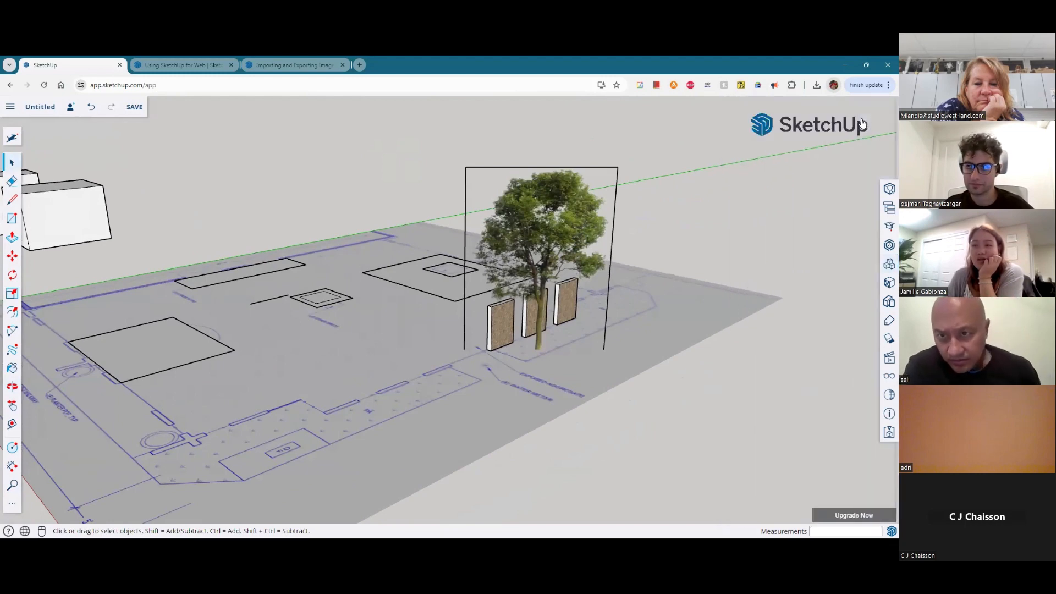
click(888, 360)
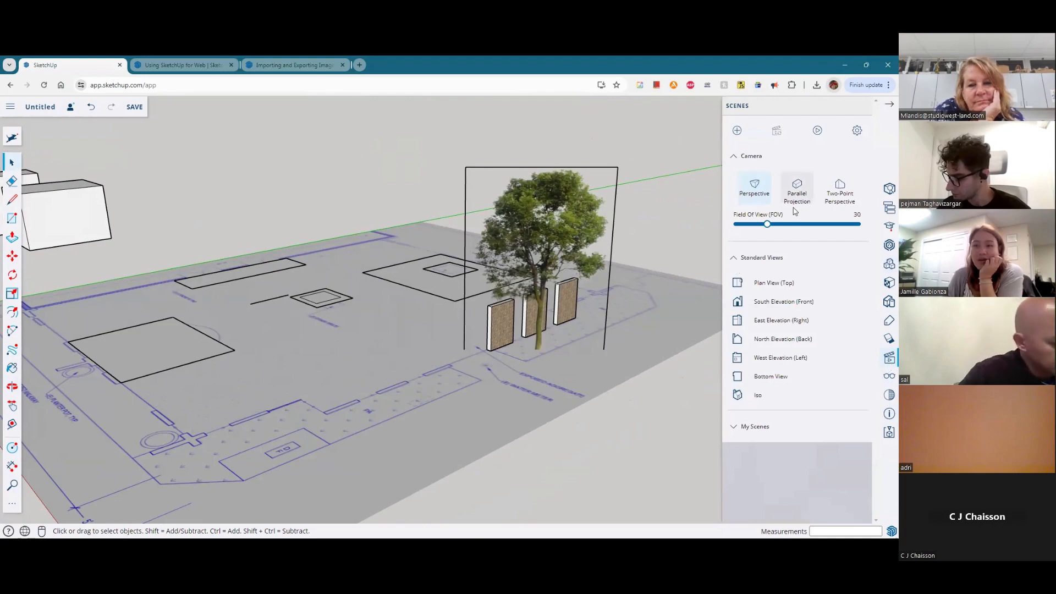
mouse_move(768, 227)
mouse_down()
mouse_move(748, 228)
mouse_move(793, 227)
mouse_move(784, 226)
mouse_up()
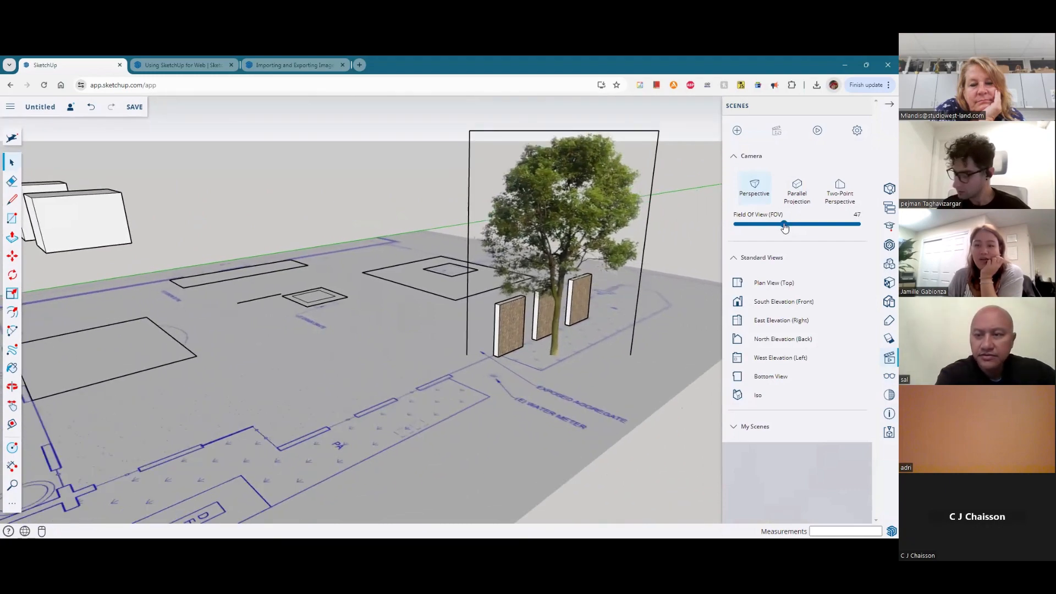
middle_drag(550, 287, 518, 279)
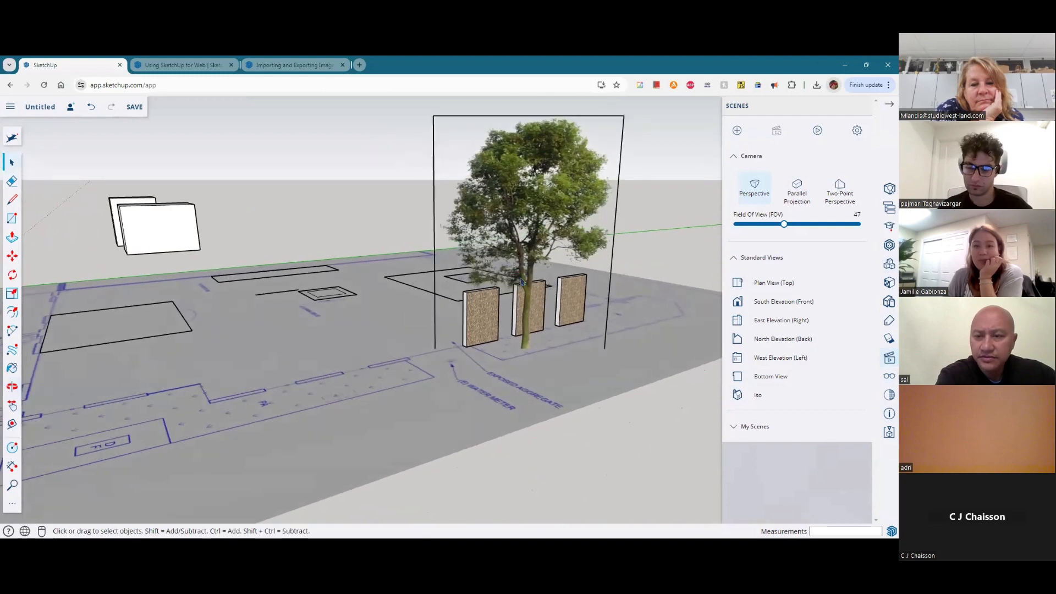
Step: Turn on shadows and sun-based shading for the model, and close the shadow settings
click(888, 338)
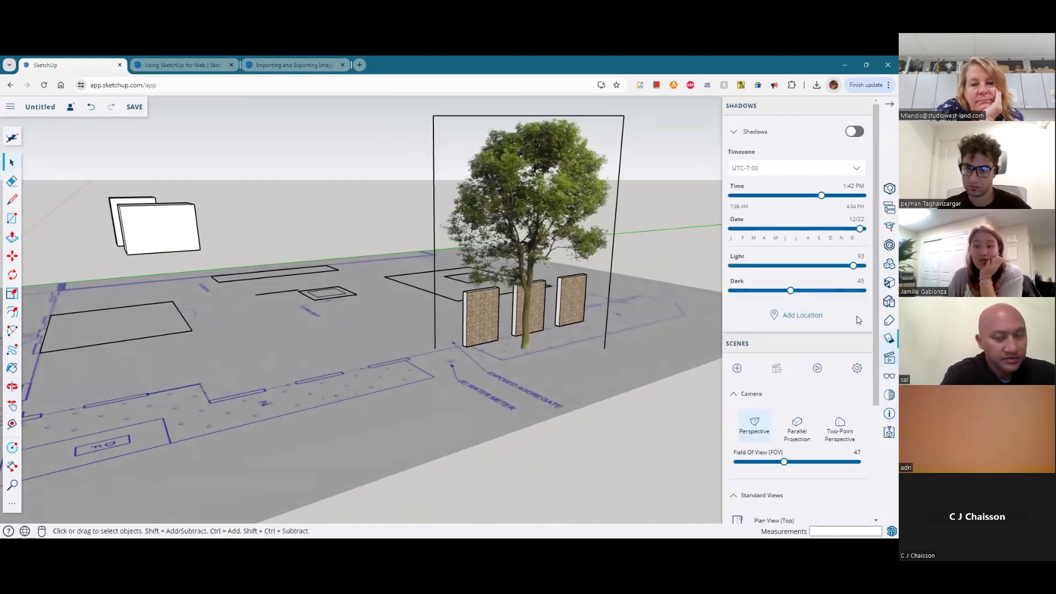
click(869, 135)
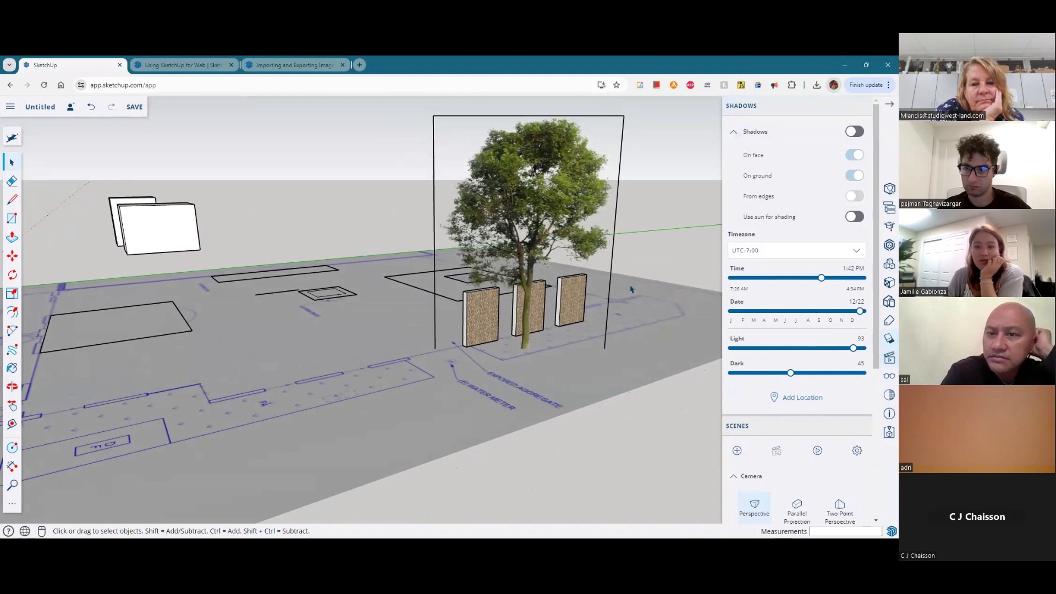
middle_drag(581, 272, 704, 275)
click(855, 217)
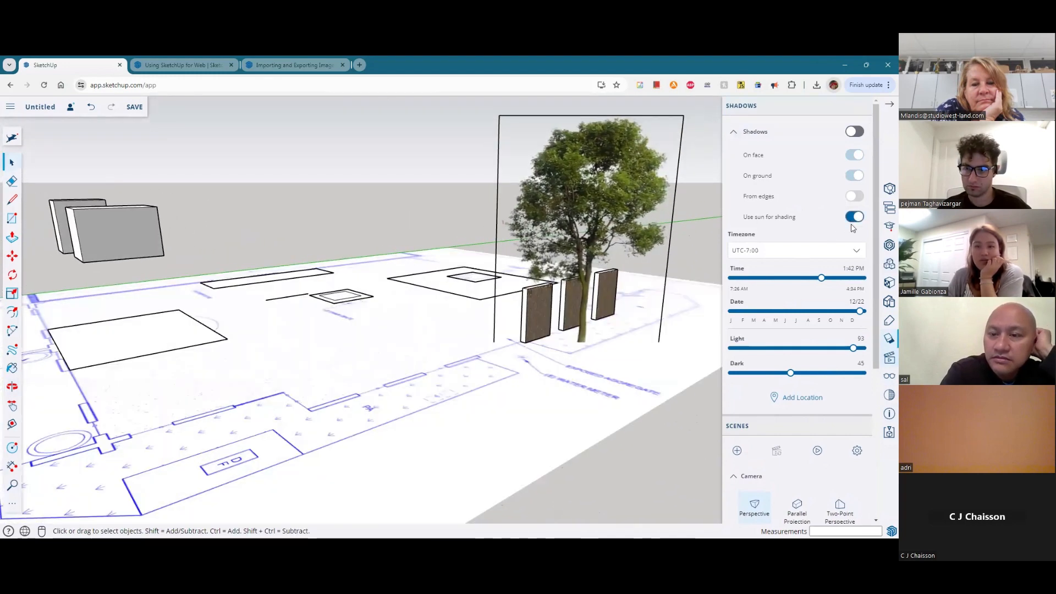
click(858, 134)
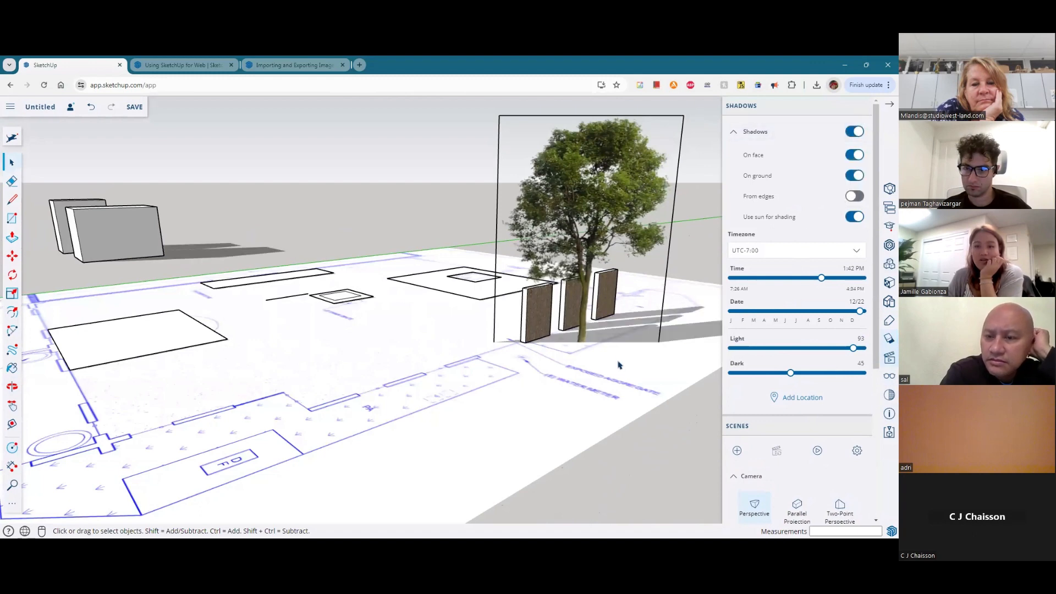
scroll(621, 331, up, 1)
middle_drag(621, 331, 531, 323)
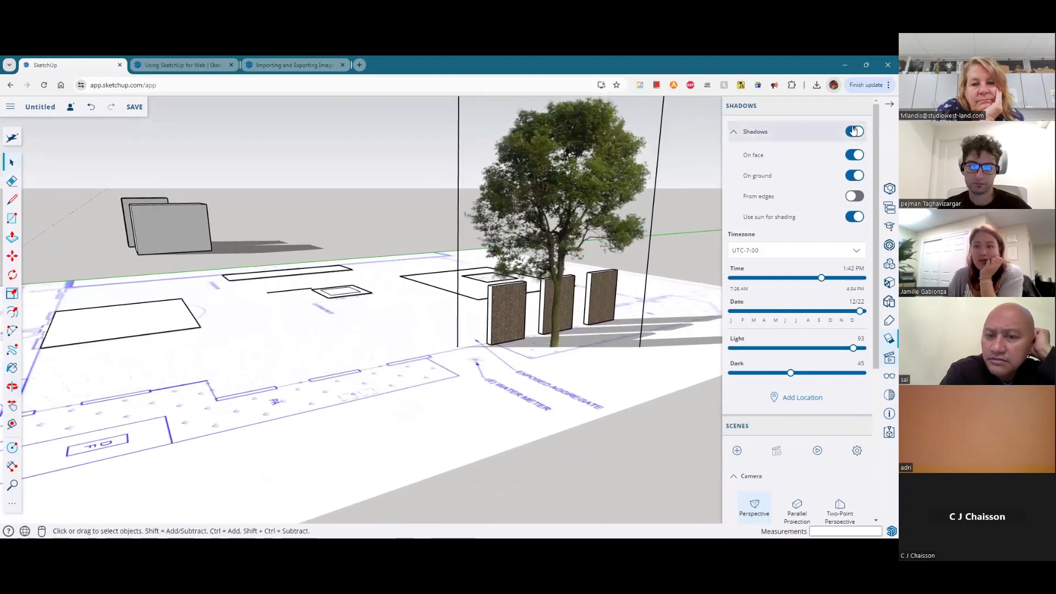
click(862, 106)
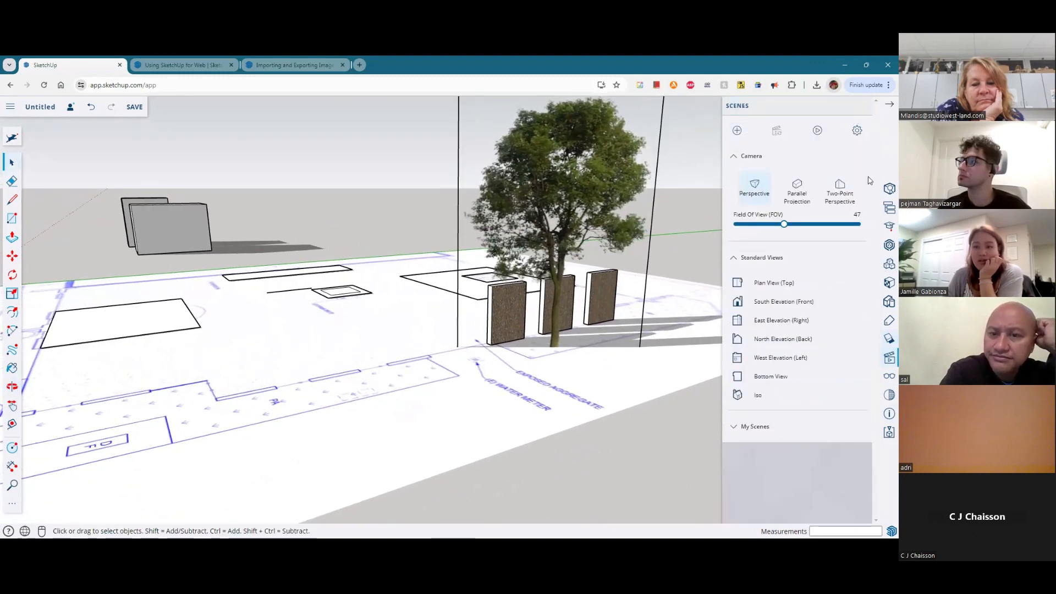
Step: Save the current view of the tree and wall panels as a scene named VIEW FROM THE WEST
click(760, 428)
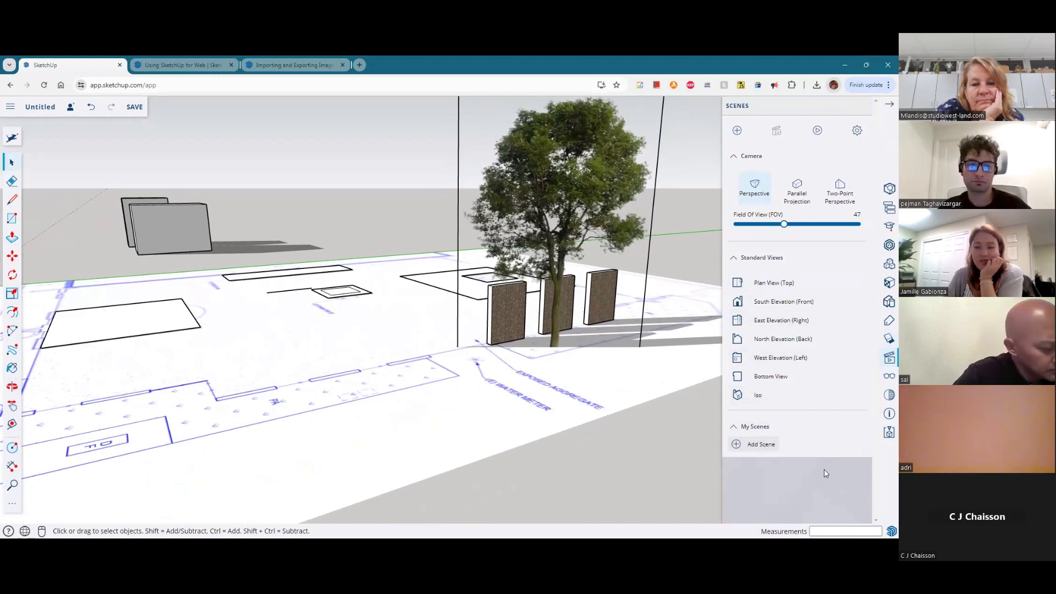
click(761, 445)
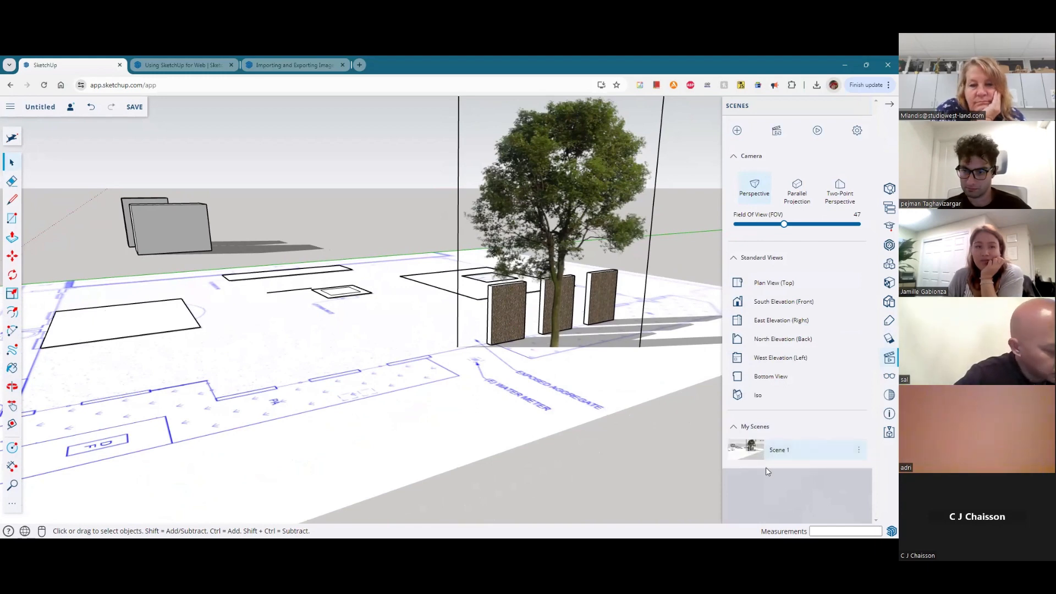
click(859, 450)
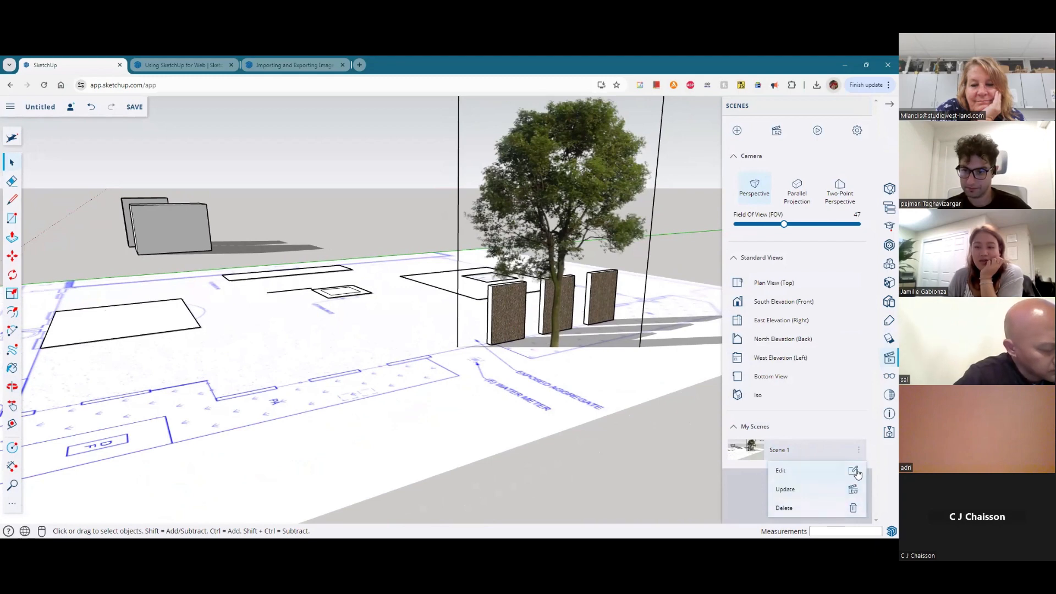
click(854, 472)
click(456, 215)
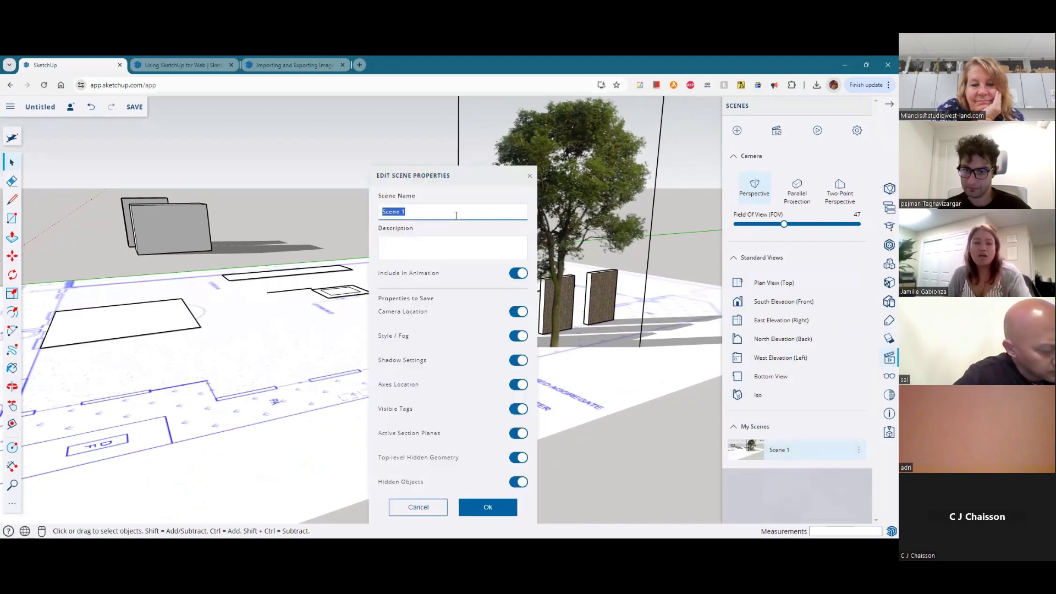
text(vIEW FROM THE WEST)
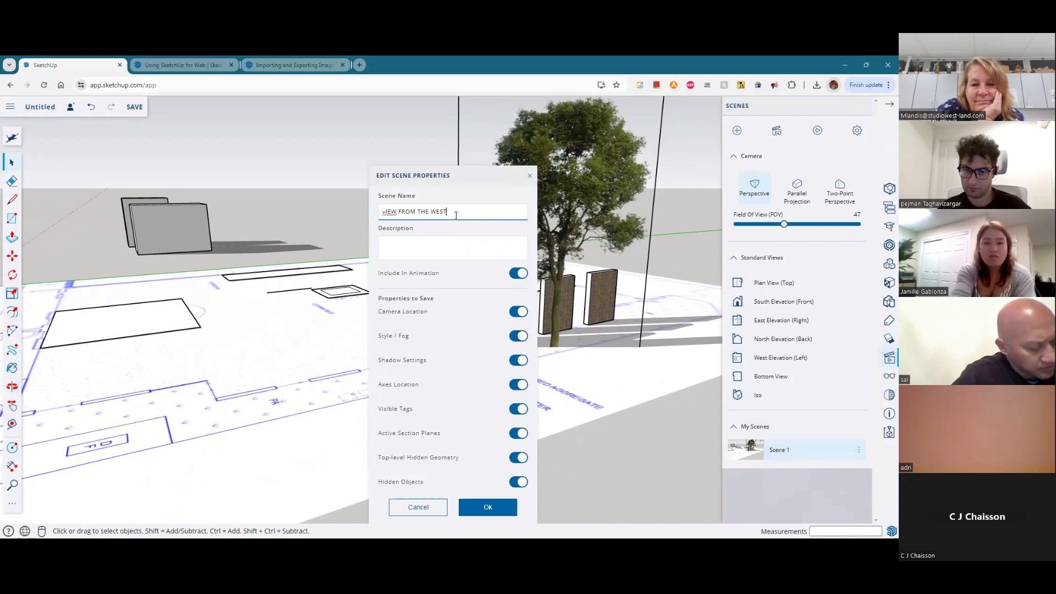
drag(388, 210, 370, 214)
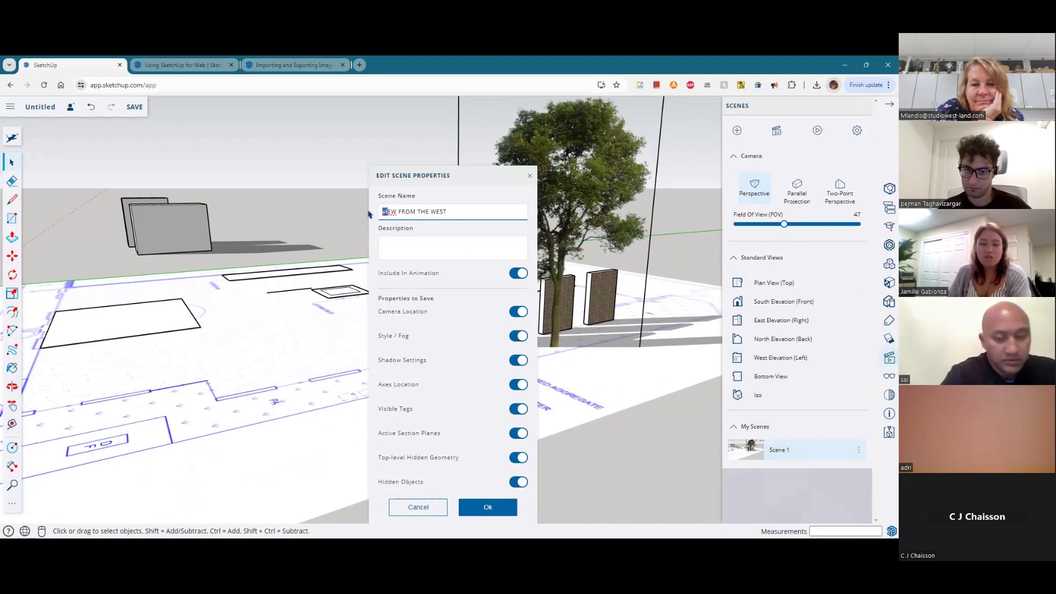
text(VE)
text(I)
key(BackSpace)
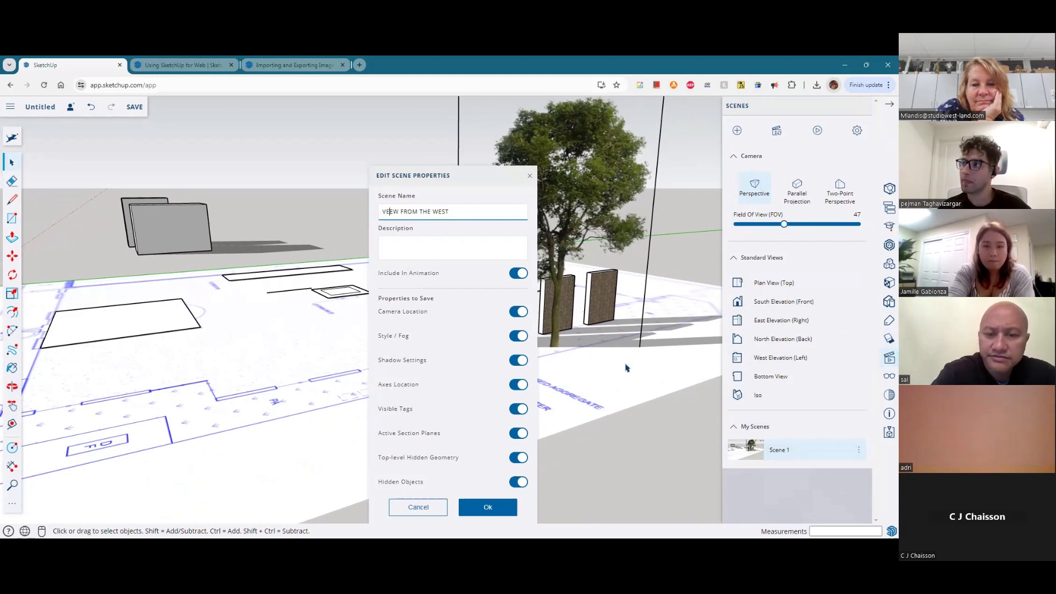
click(485, 507)
Step: Add a second scene looking across the site plan from the opposite side, with the tree and wall panels in the background
scroll(568, 315, down, 5)
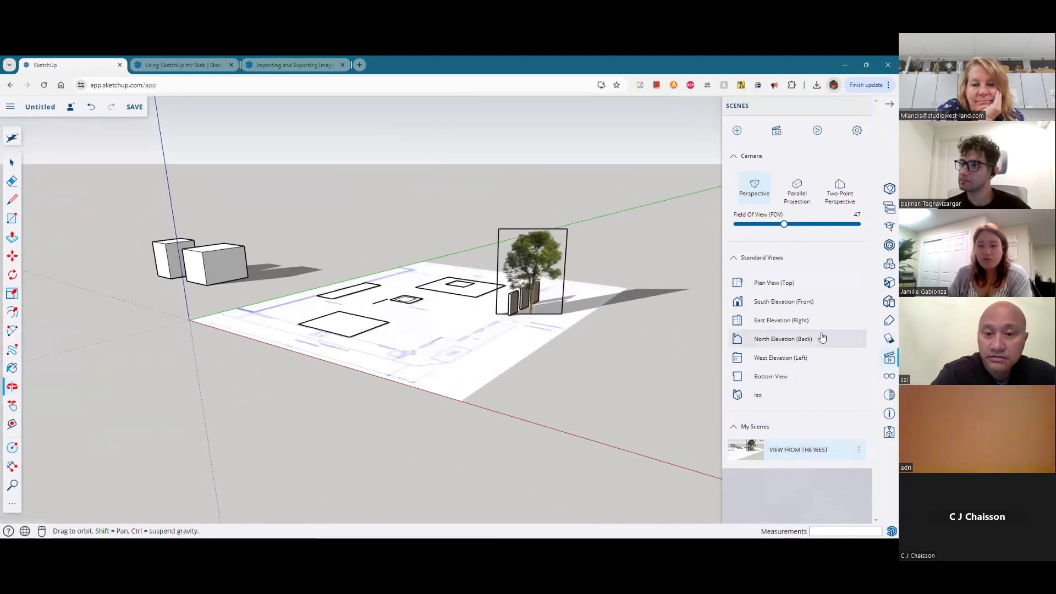
middle_drag(532, 332, 440, 357)
scroll(439, 357, up, 4)
middle_drag(438, 320, 388, 231)
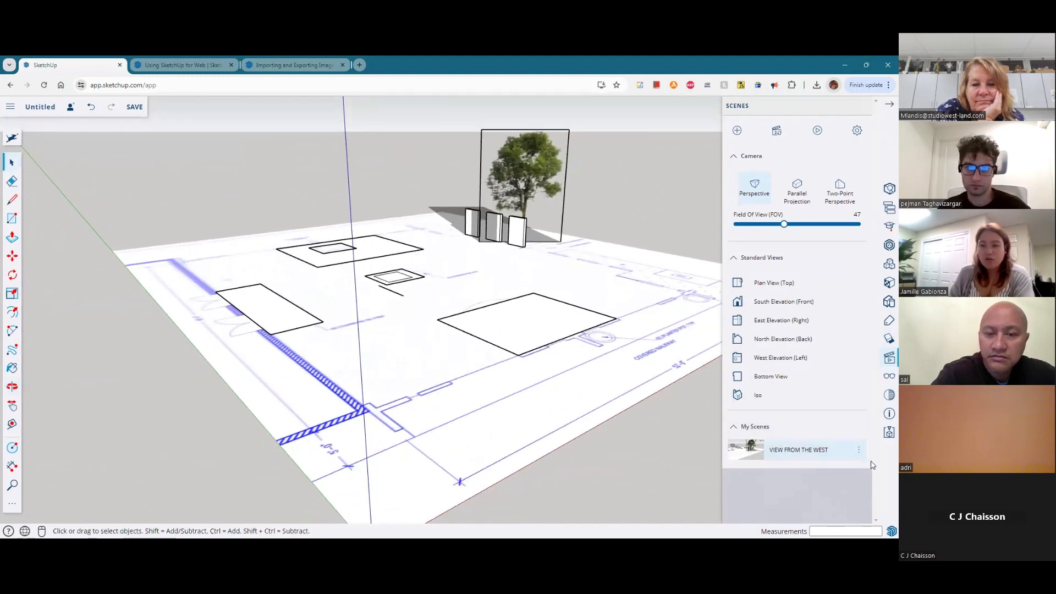
click(752, 433)
click(752, 433)
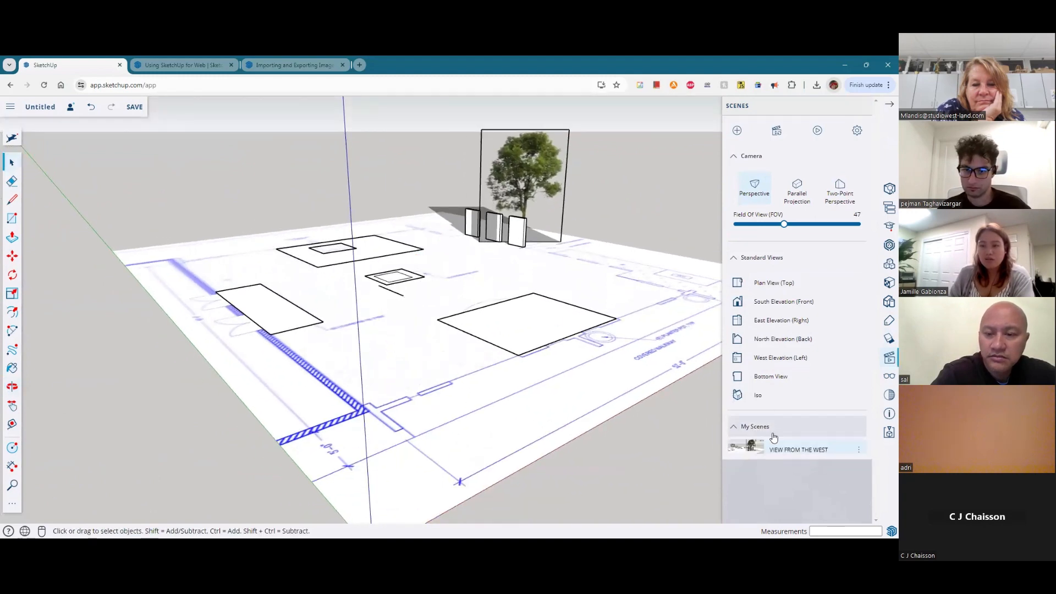
click(859, 453)
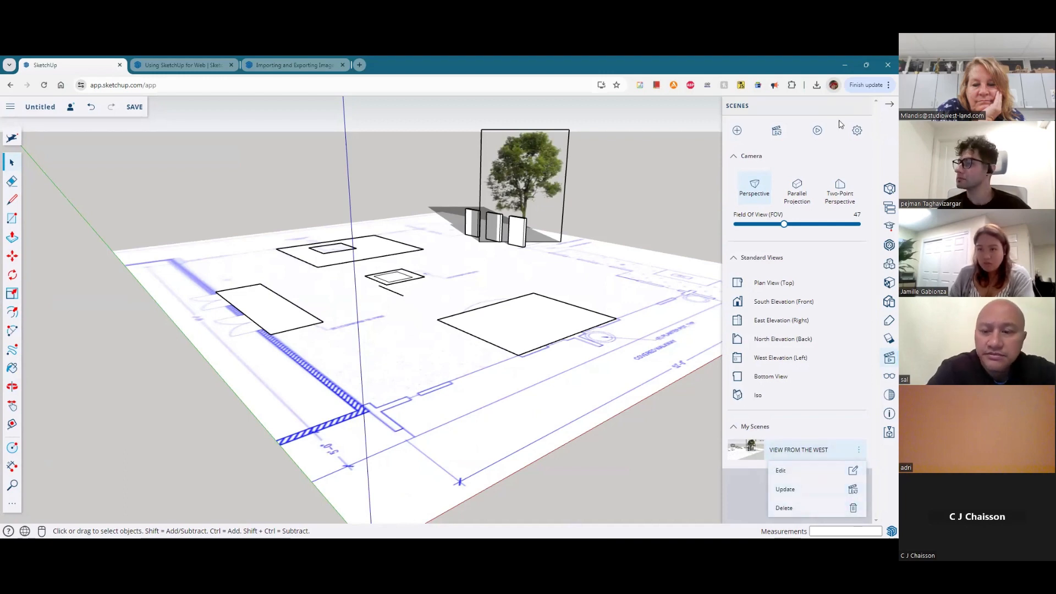
click(857, 130)
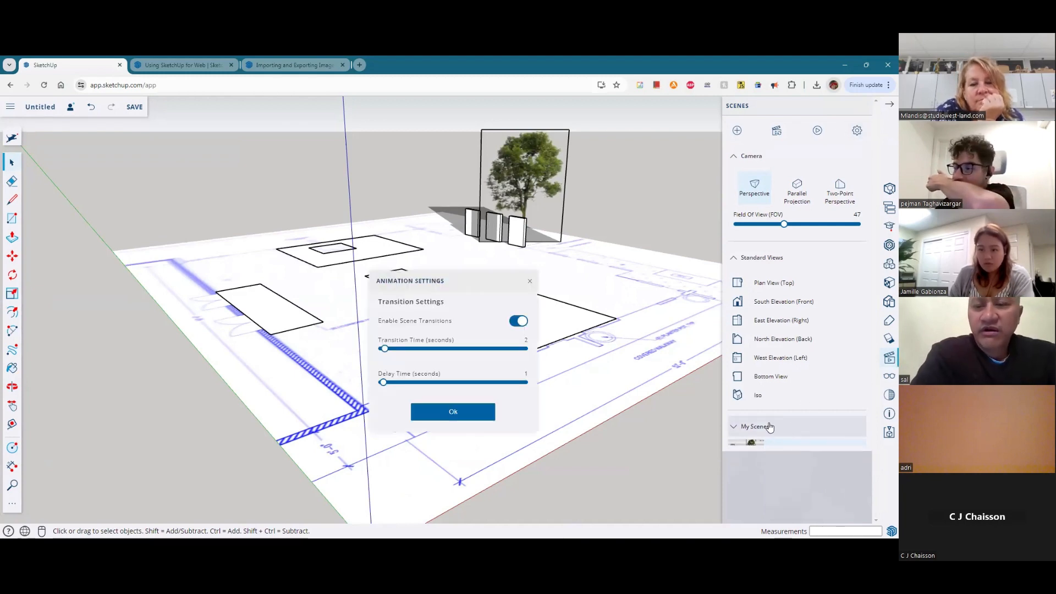
click(530, 282)
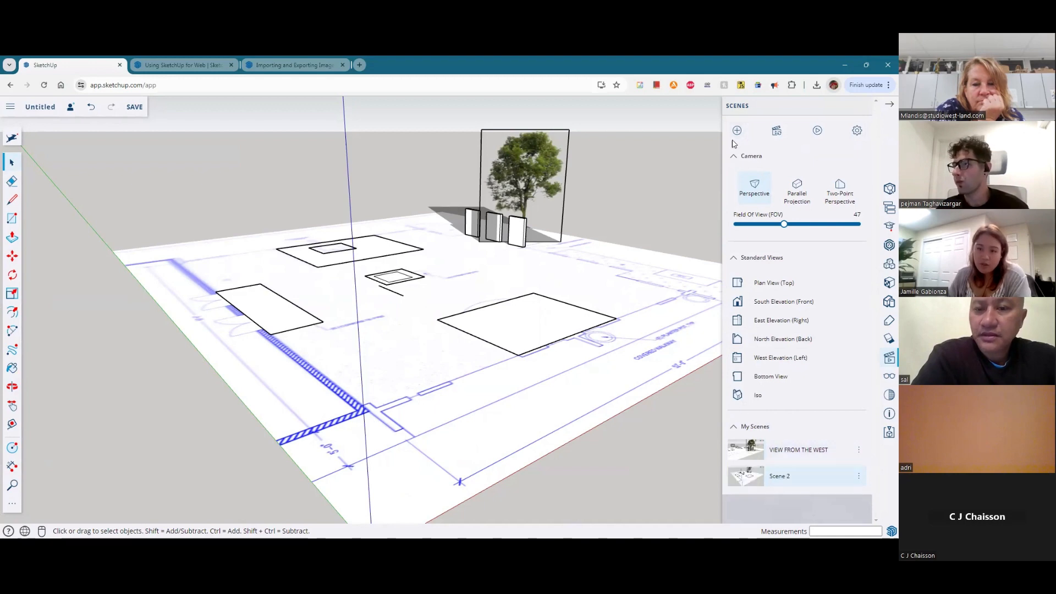
Step: Rename the second scene as VIEW FROM THE EAST
click(859, 478)
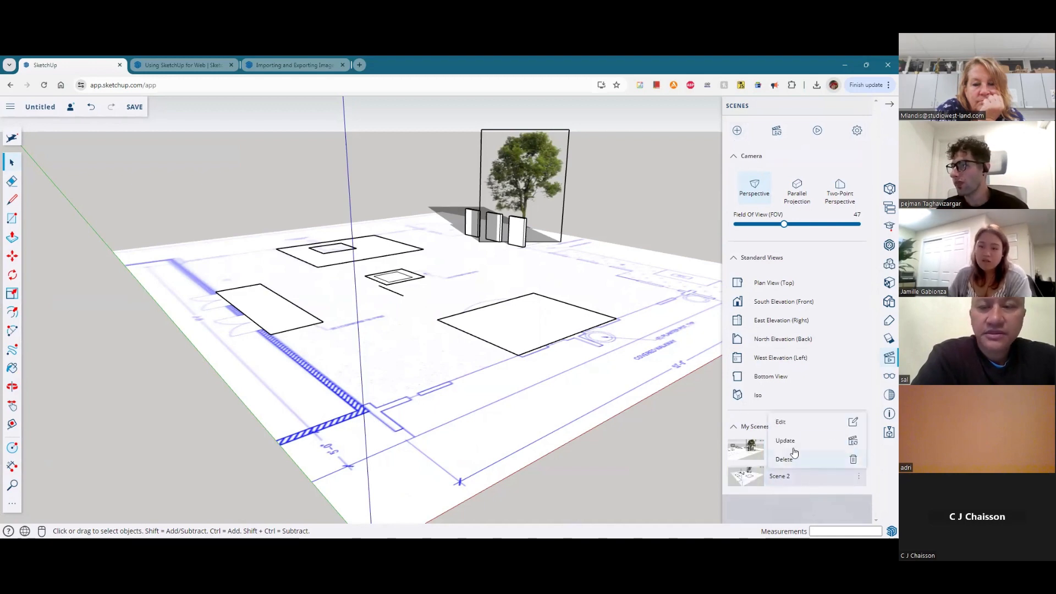
click(783, 422)
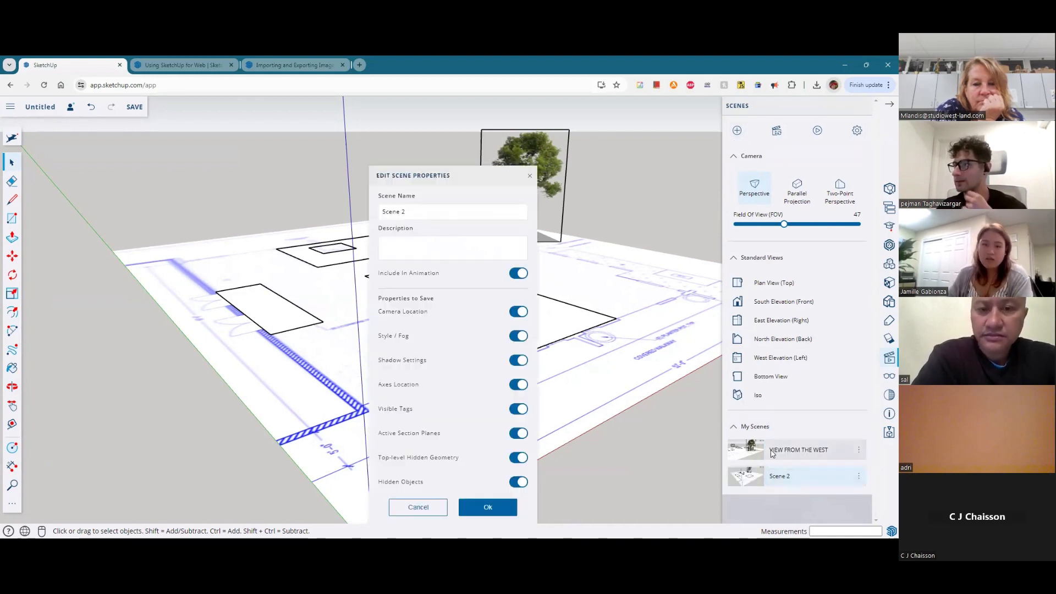
click(411, 213)
text(v)
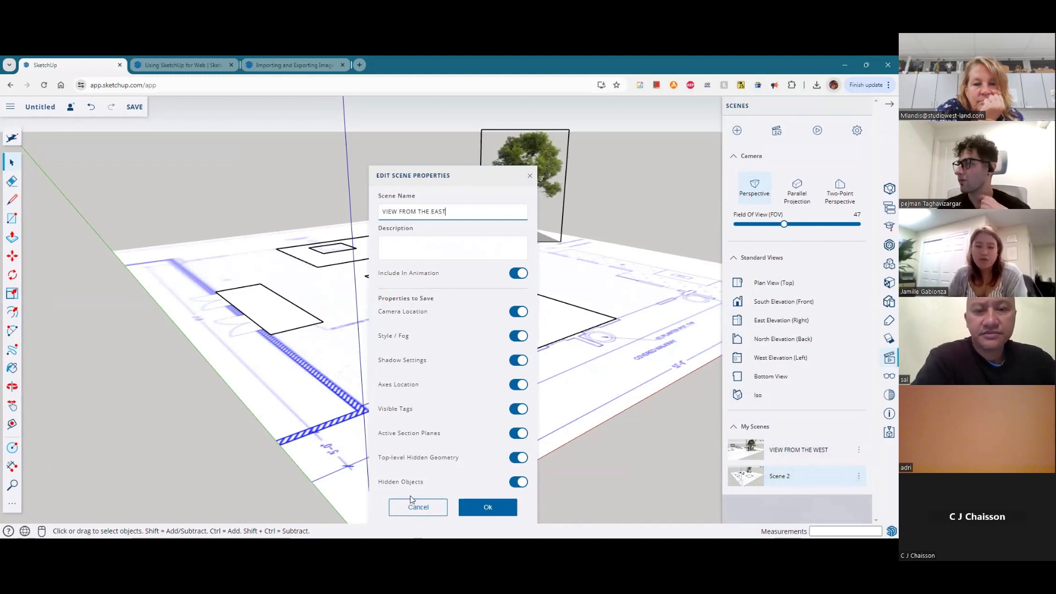
click(485, 504)
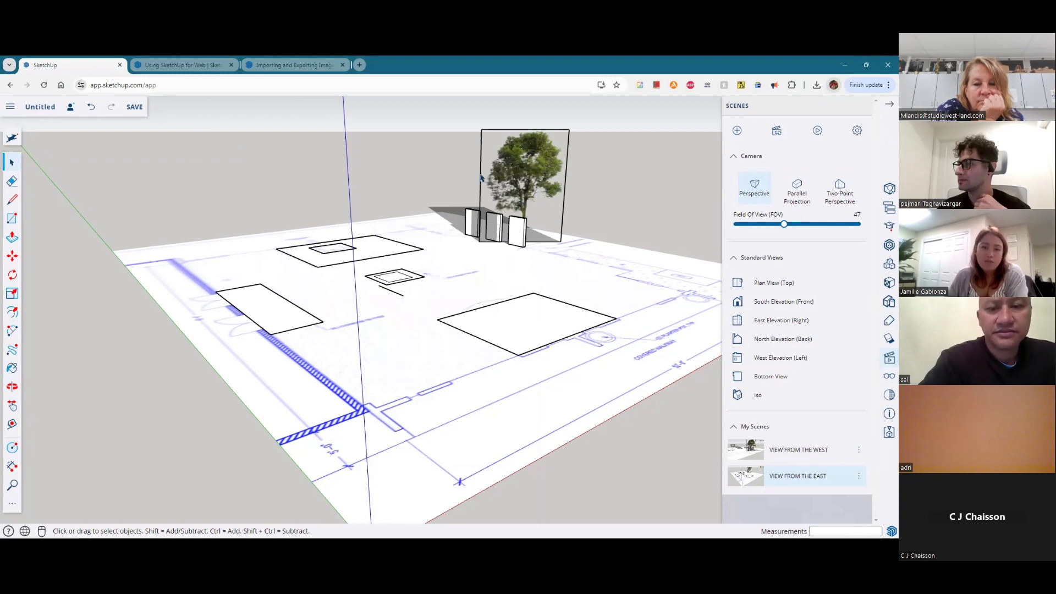
Step: Update the VIEW FROM THE WEST scene with a reframed view of the whole tree and three gravel panels, saving all scene properties
click(813, 452)
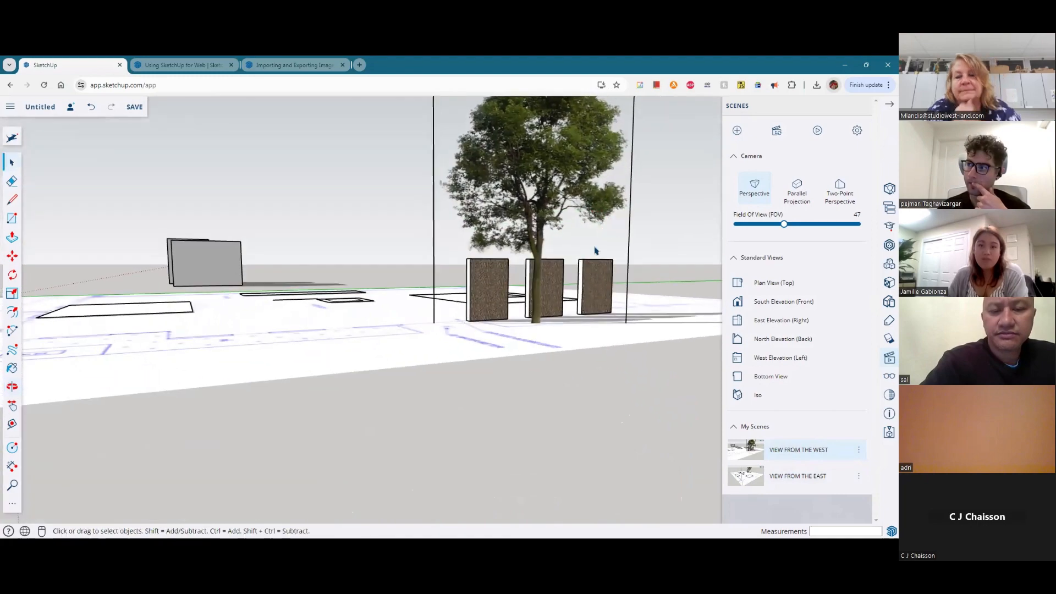
scroll(555, 123, up, 5)
scroll(553, 268, down, 2)
middle_drag(499, 303, 507, 250)
scroll(508, 252, down, 3)
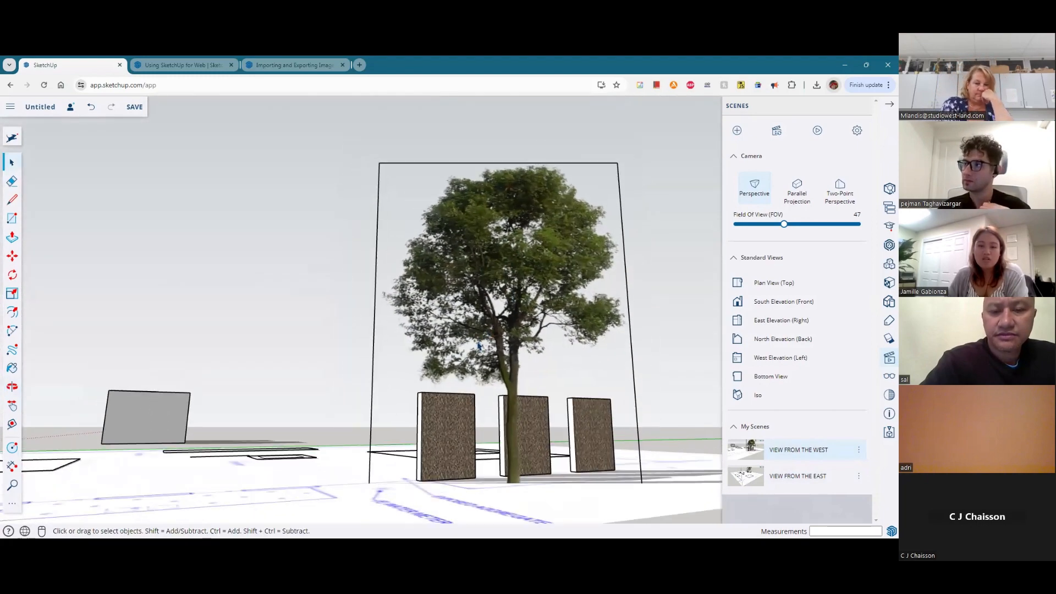
scroll(460, 361, up, 1)
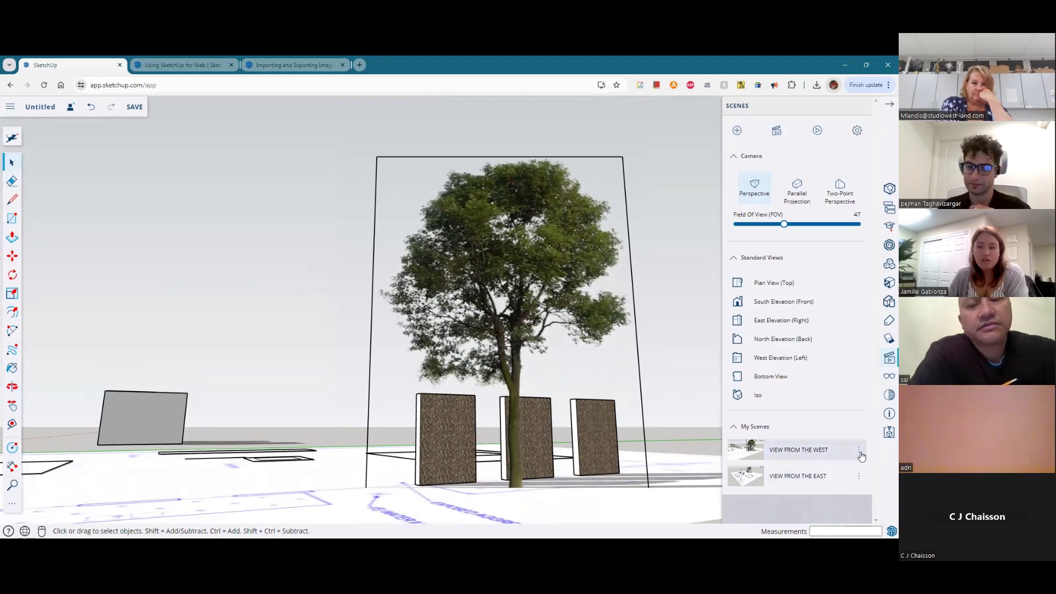
middle_drag(469, 336, 456, 361)
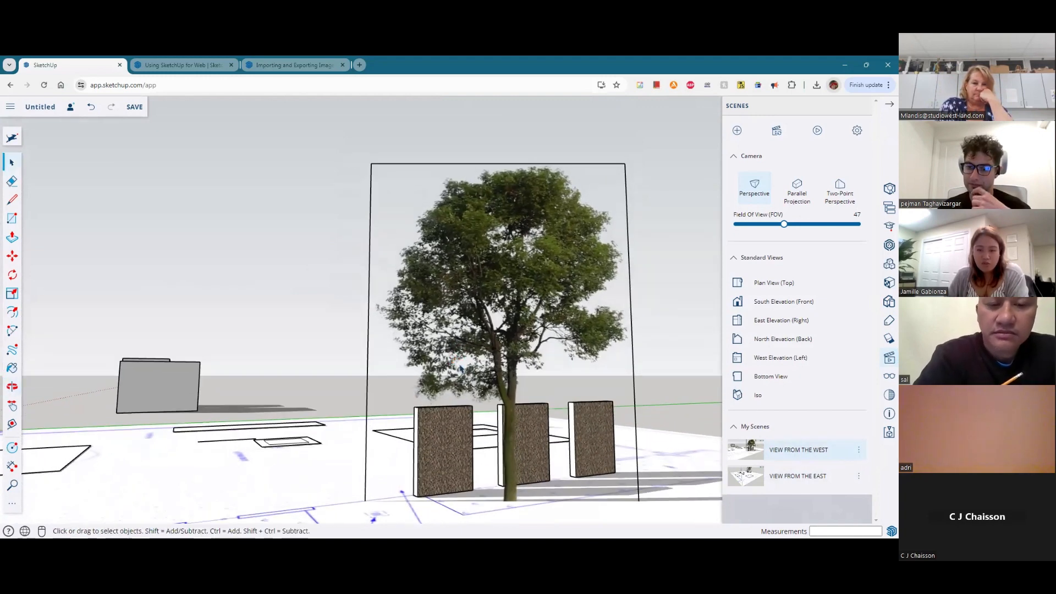
click(858, 450)
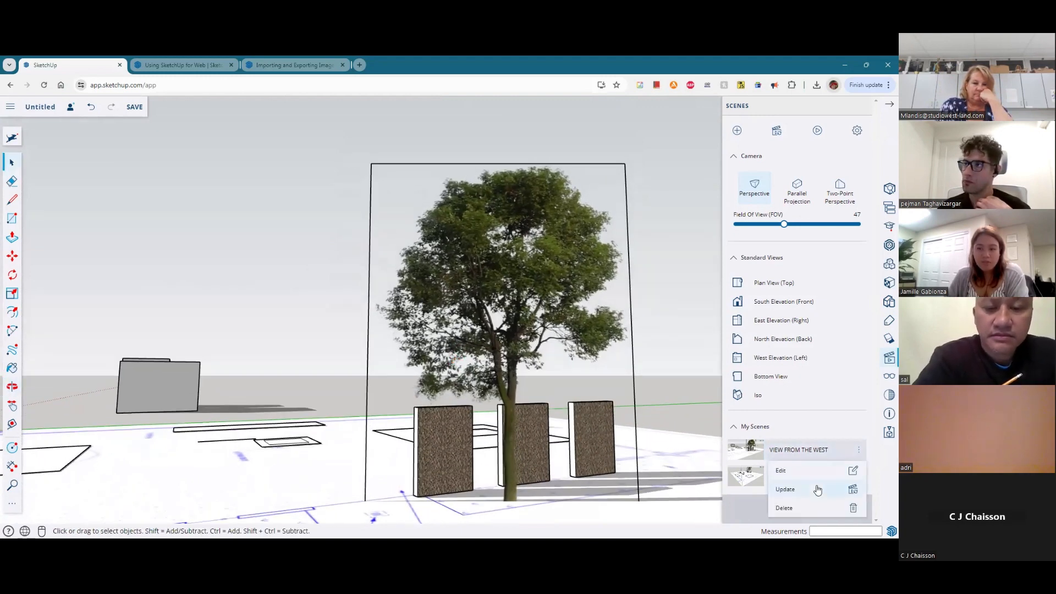
click(811, 489)
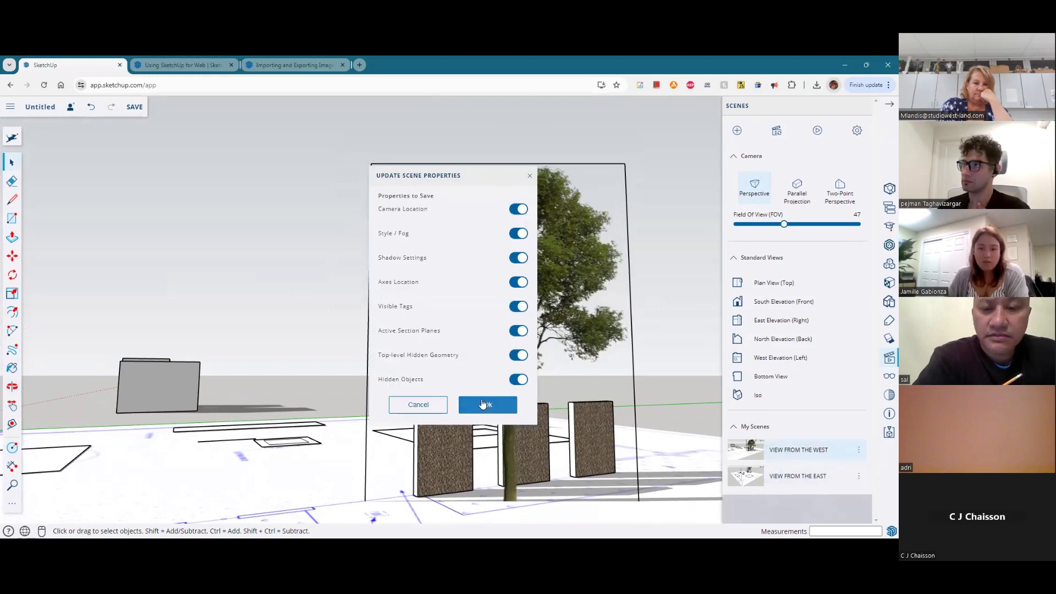
triple_click(521, 192)
Step: Walk the camera across the site plan toward the tree and wall panels with the Walk tool
middle_drag(421, 225, 483, 453)
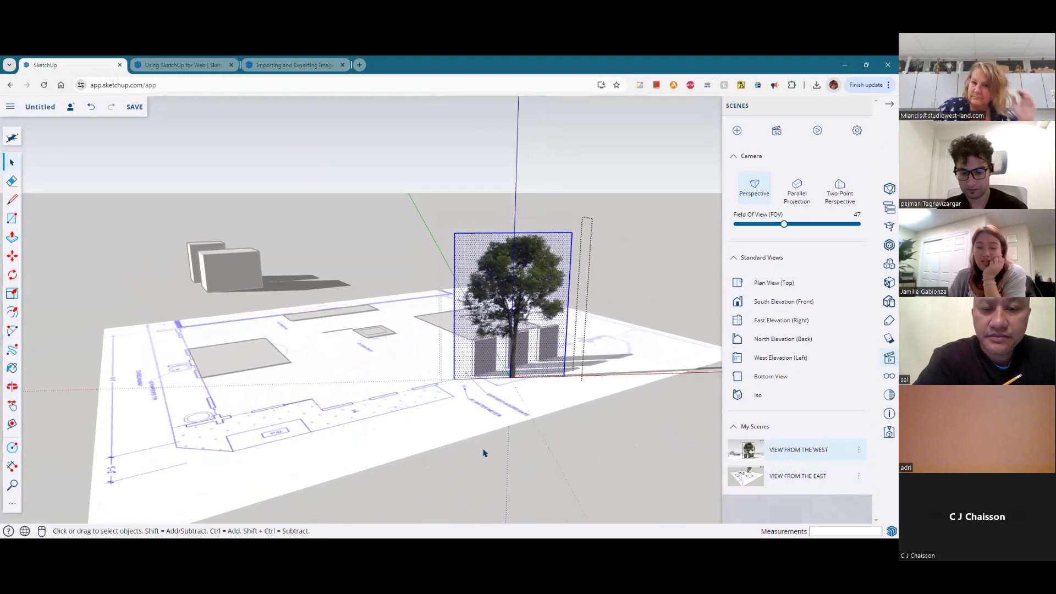
click(553, 463)
scroll(308, 308, down, 1)
middle_drag(351, 314, 473, 358)
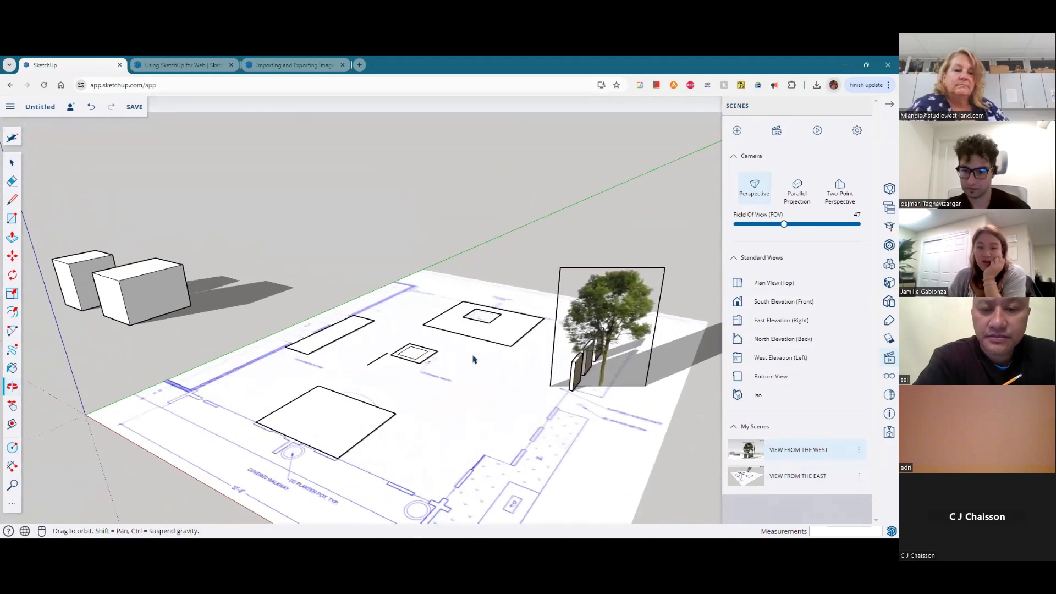
click(12, 503)
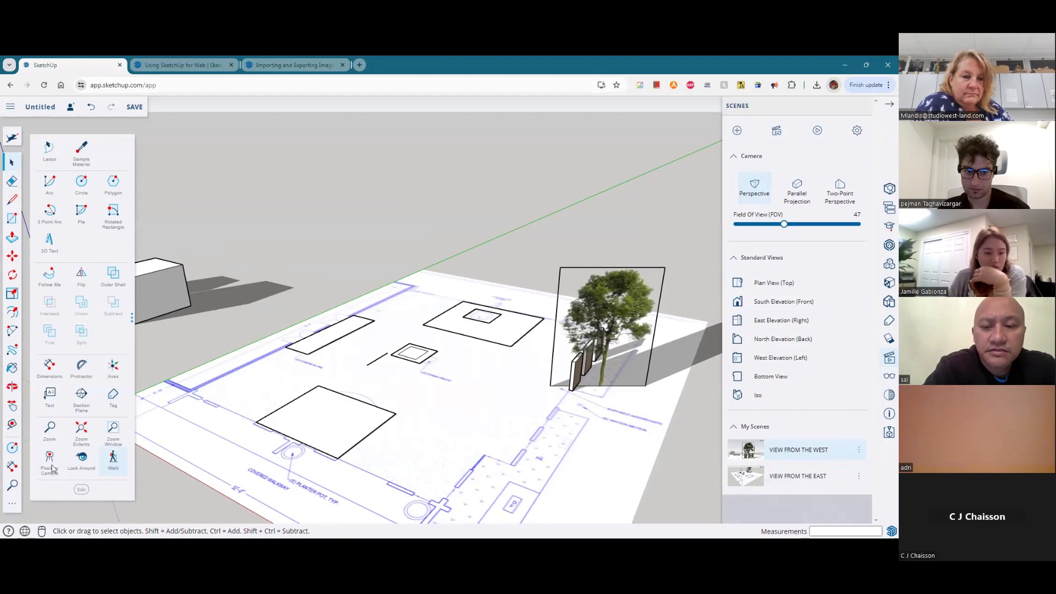
click(113, 461)
scroll(262, 358, down, 3)
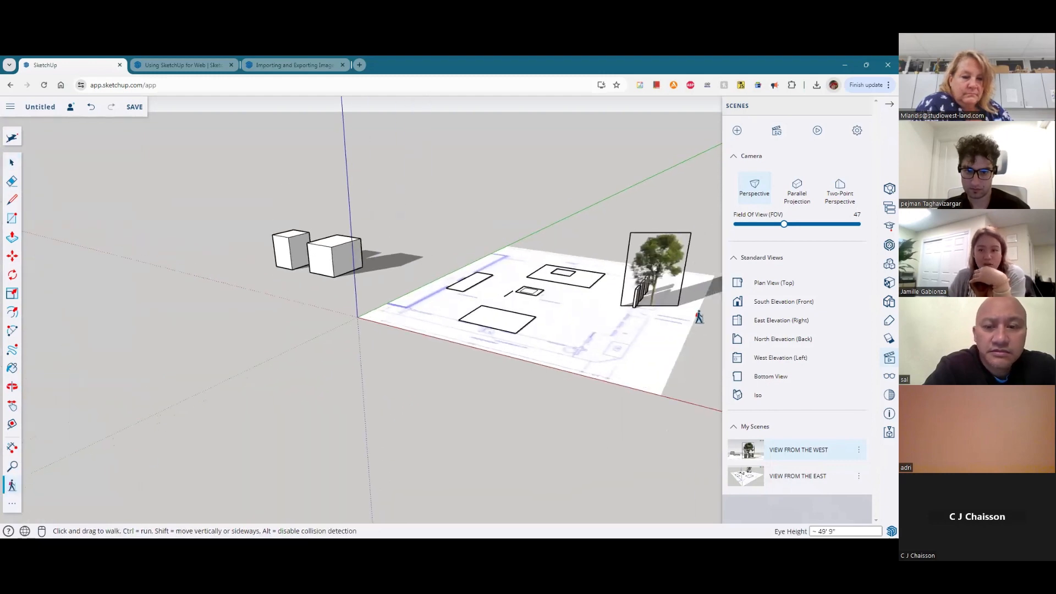
scroll(696, 318, up, 5)
scroll(688, 318, up, 1)
drag(592, 315, 661, 390)
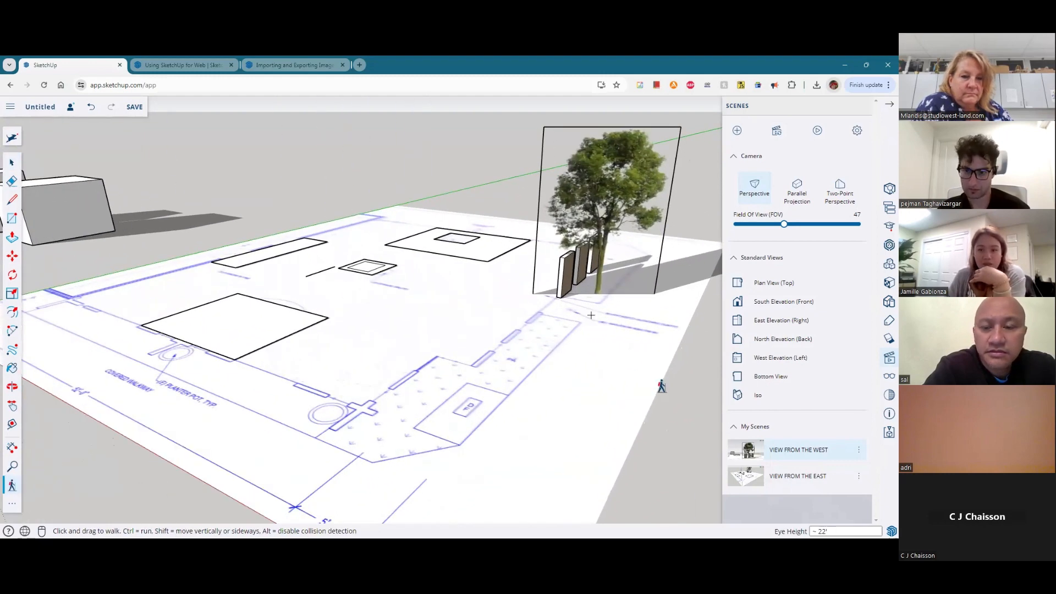
drag(651, 203, 588, 295)
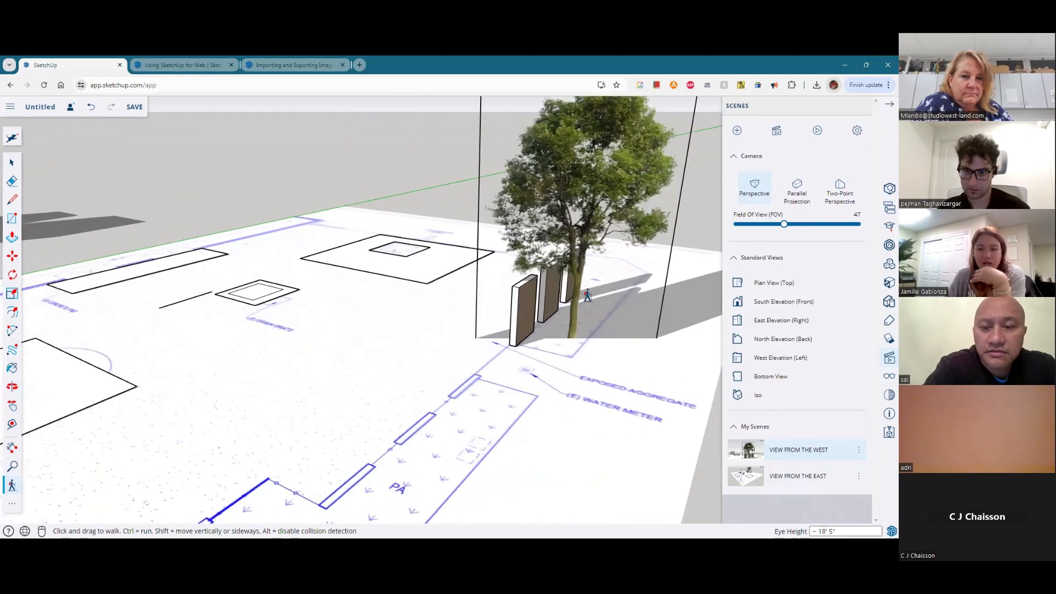
Step: Position the camera on the ground near the tree and view the gravel panels up close from both sides
click(12, 506)
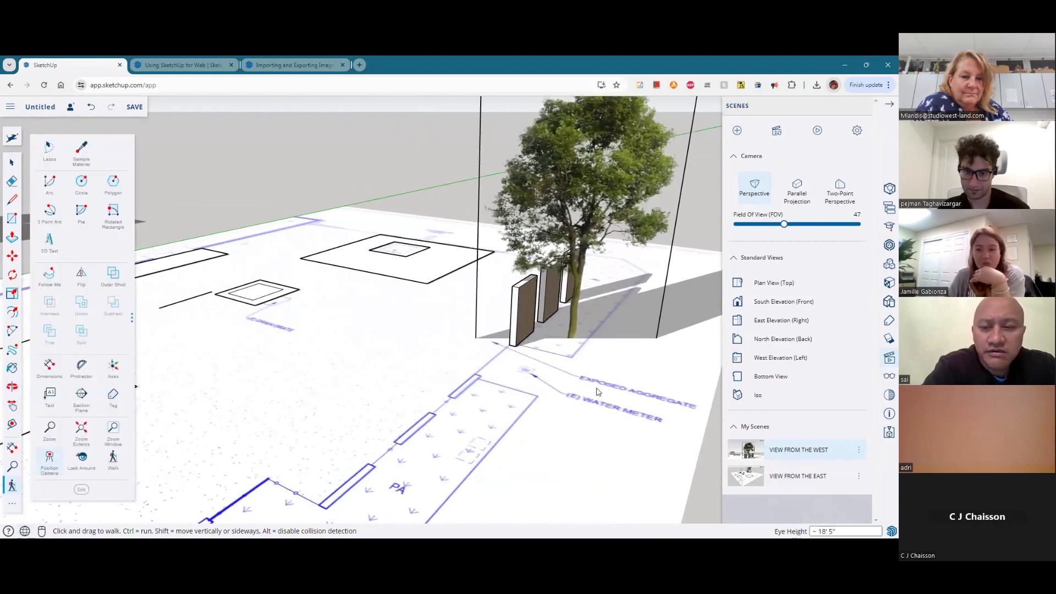
click(583, 358)
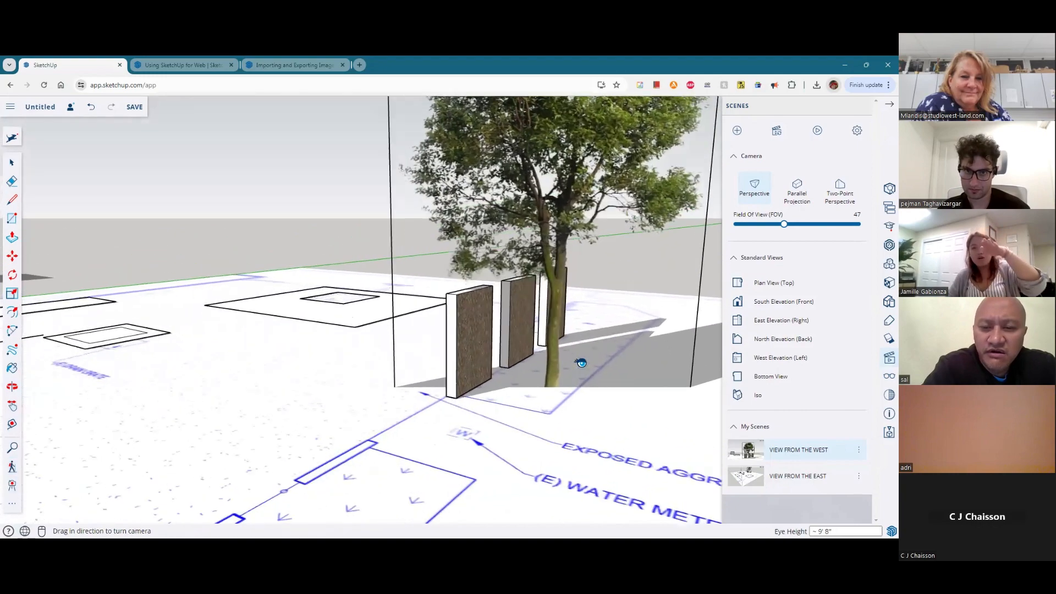
scroll(571, 295, down, 5)
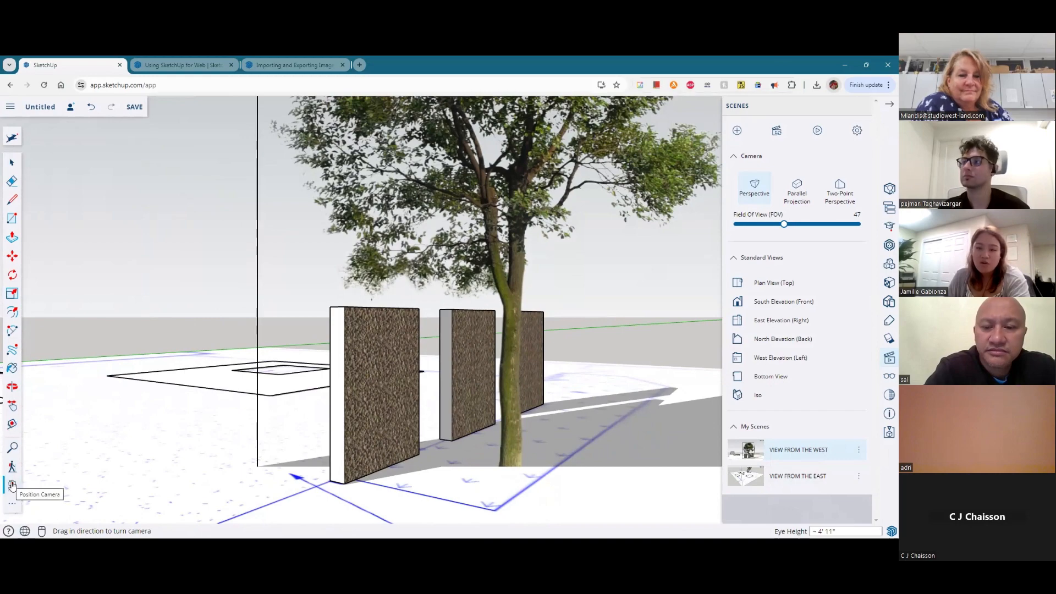
middle_drag(535, 462, 471, 434)
middle_drag(306, 451, 31, 448)
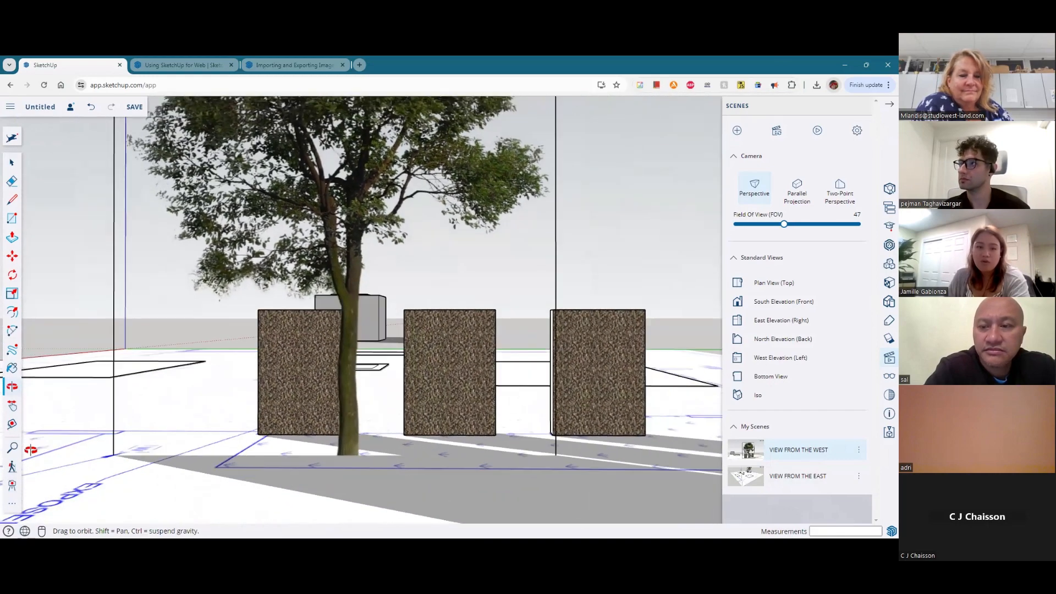
middle_drag(337, 361, 325, 417)
scroll(271, 390, down, 1)
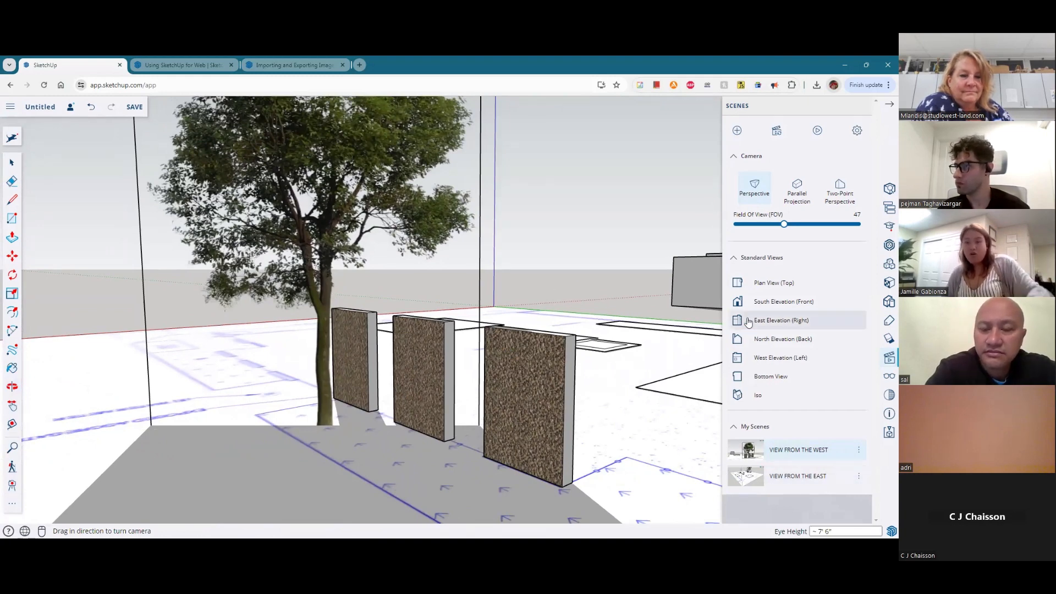
Step: Examine the tree and panels from the planting area end, moving to near ground level and turning the camera across the site plan
scroll(496, 315, down, 5)
middle_drag(457, 321, 330, 370)
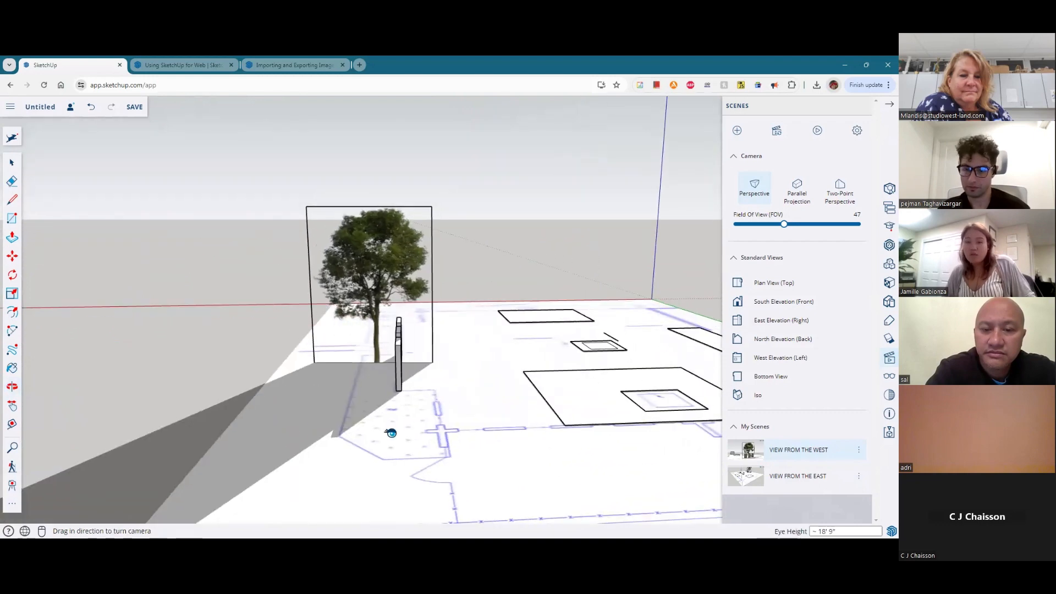
scroll(502, 457, down, 3)
scroll(460, 402, up, 6)
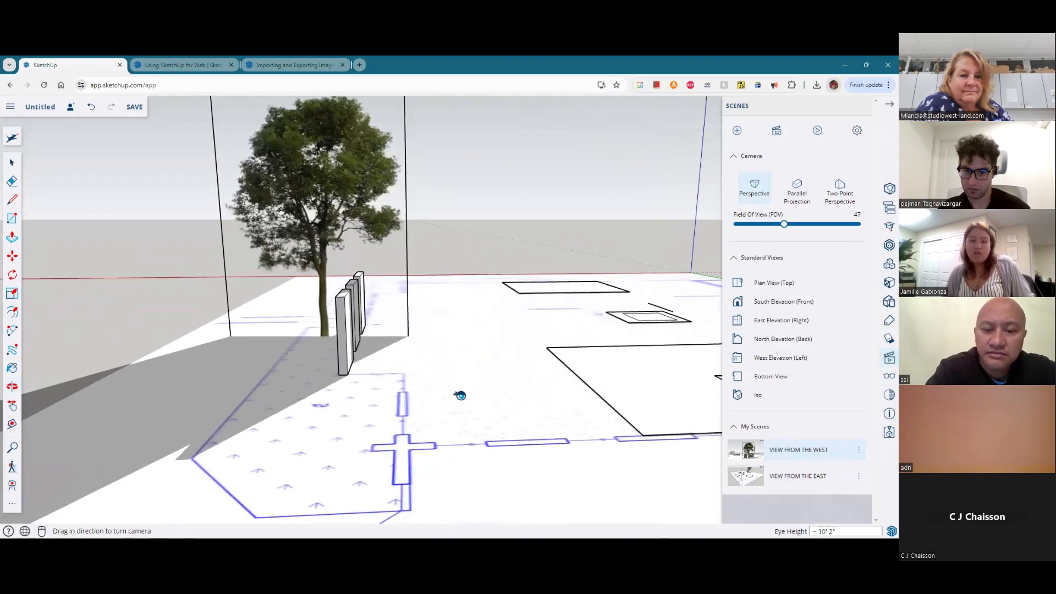
scroll(440, 332, up, 2)
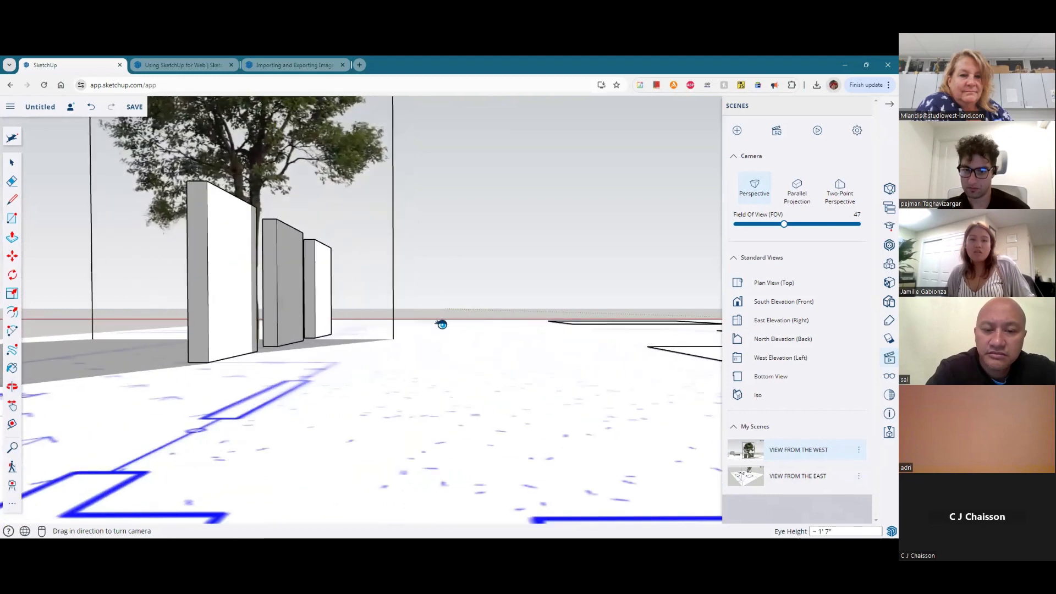
scroll(480, 273, up, 4)
drag(389, 302, 120, 324)
scroll(113, 338, up, 3)
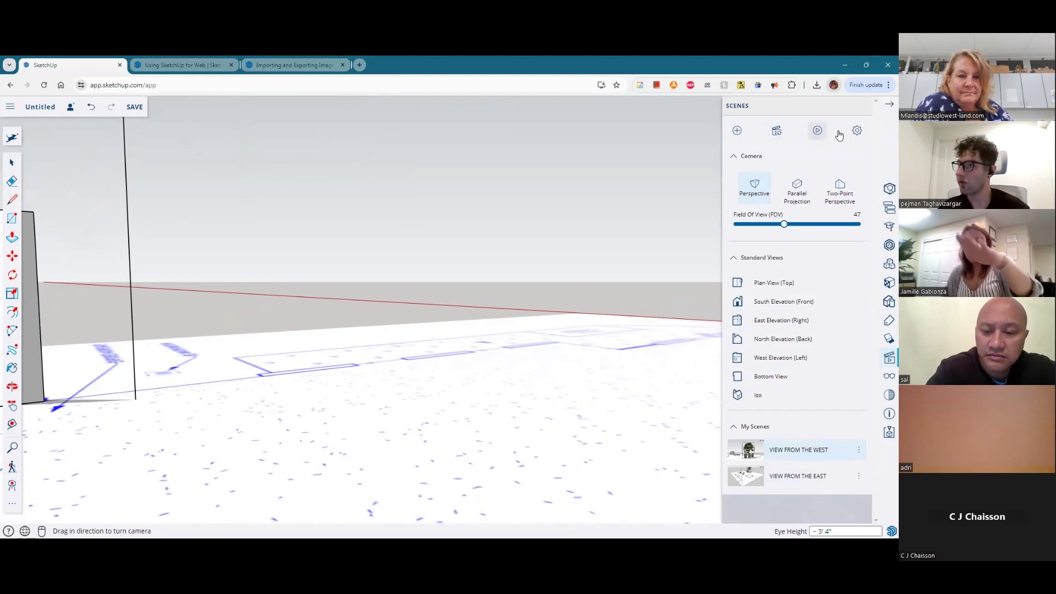
Step: Play the saved scenes as an animation and look over the site plan from above
click(818, 133)
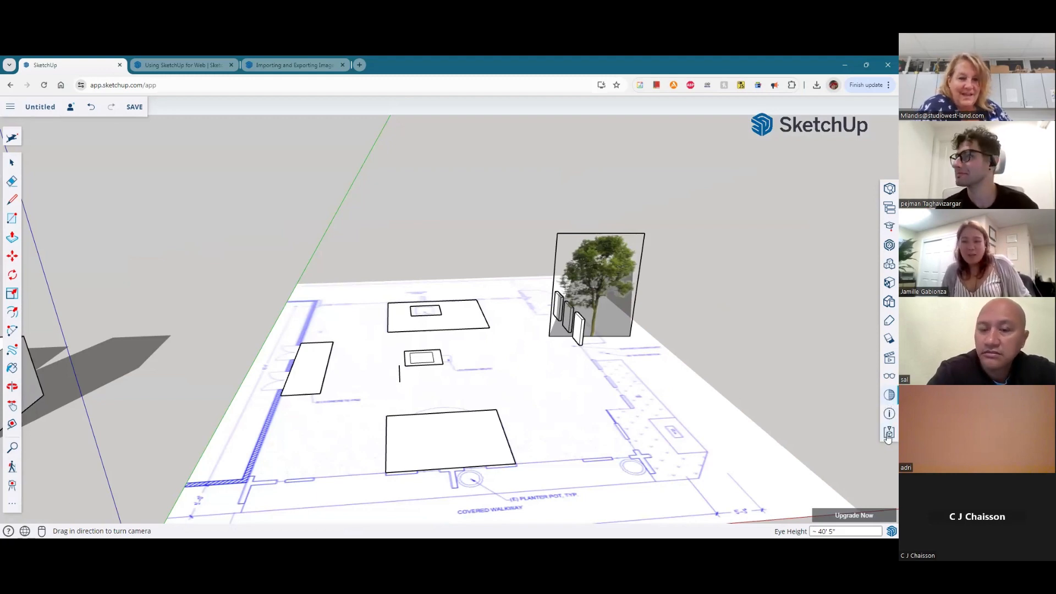
drag(726, 406, 593, 376)
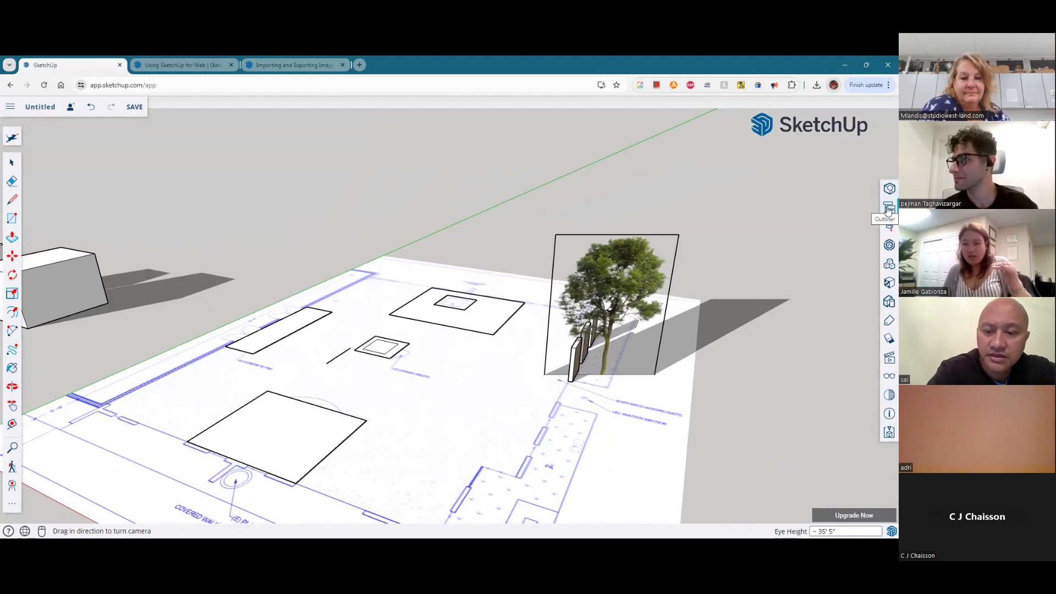
scroll(449, 296, down, 5)
Step: Assign the smaller loose box beside the site plan to the parts tag
click(13, 387)
drag(185, 338, 242, 452)
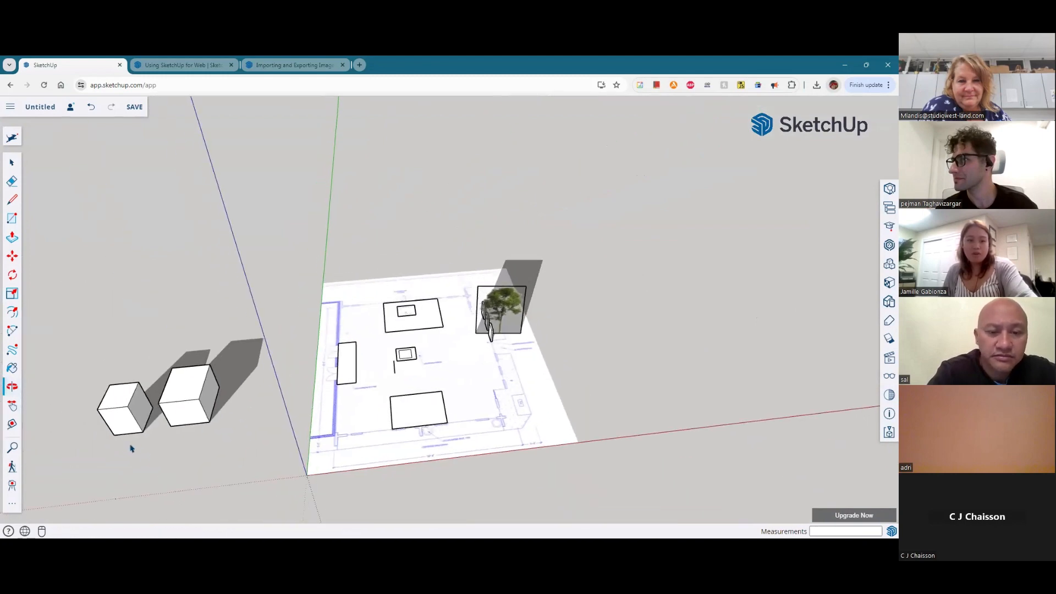
drag(137, 416, 294, 286)
scroll(223, 376, up, 5)
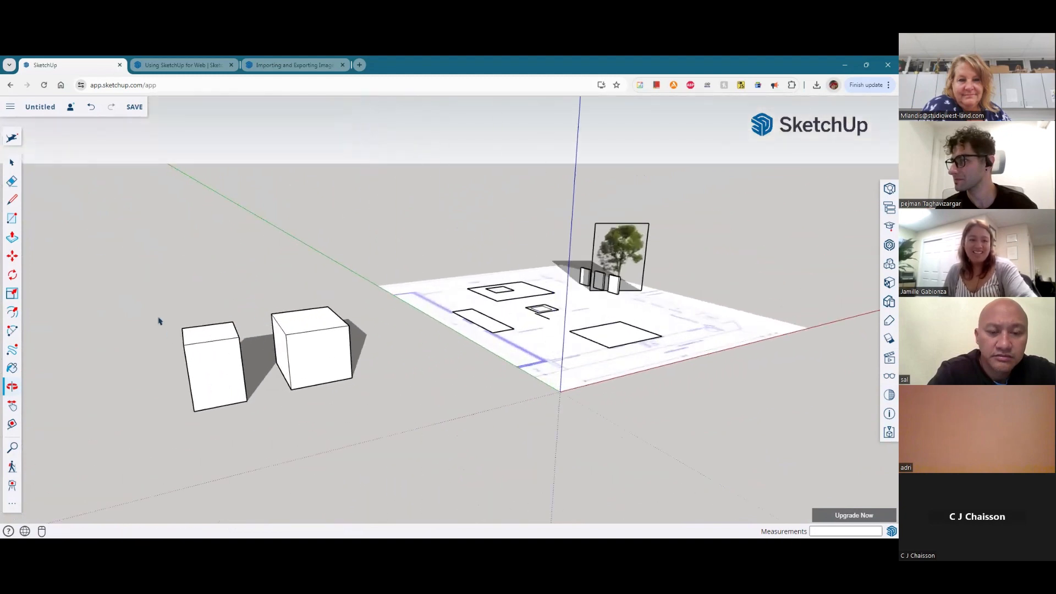
click(12, 162)
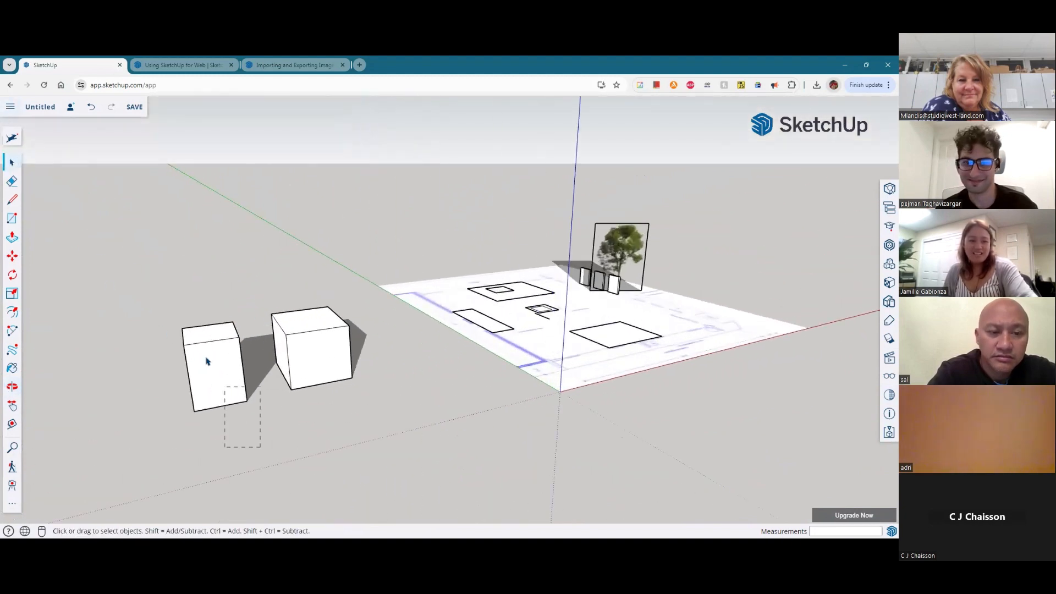
drag(158, 303, 158, 303)
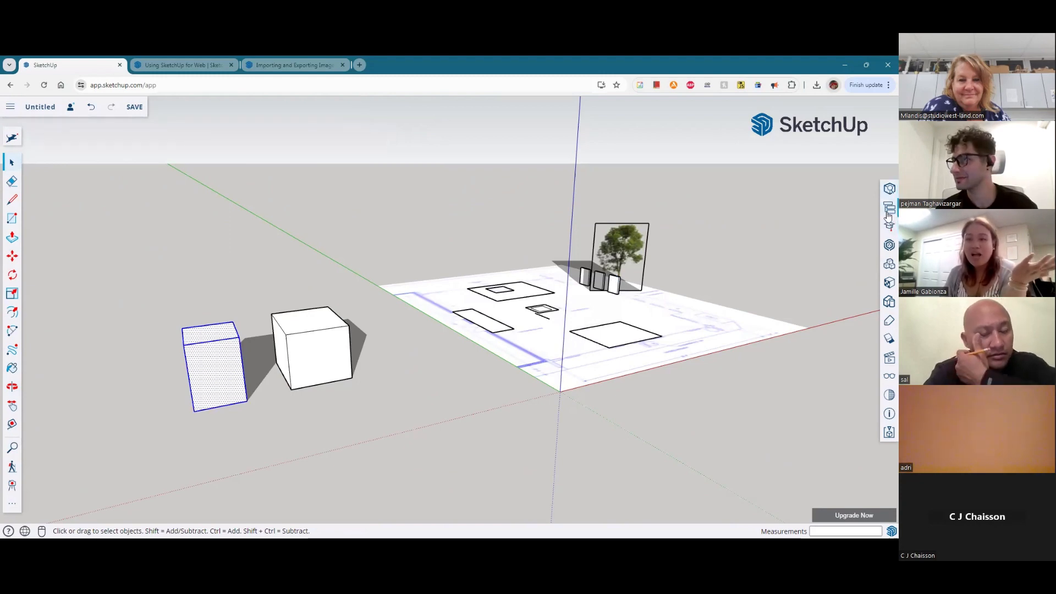
click(889, 188)
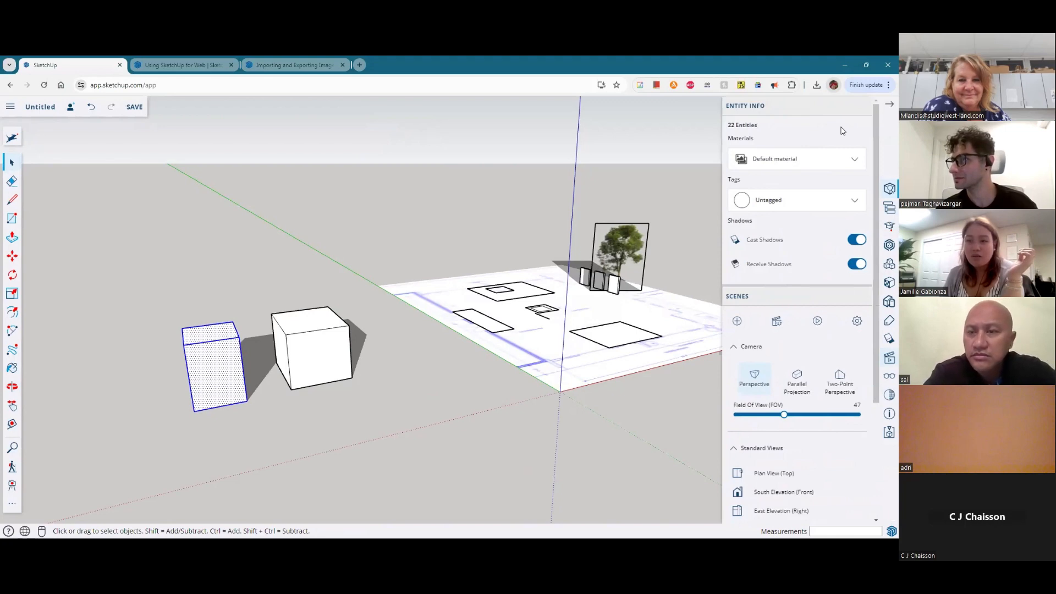
click(854, 199)
scroll(825, 264, down, 4)
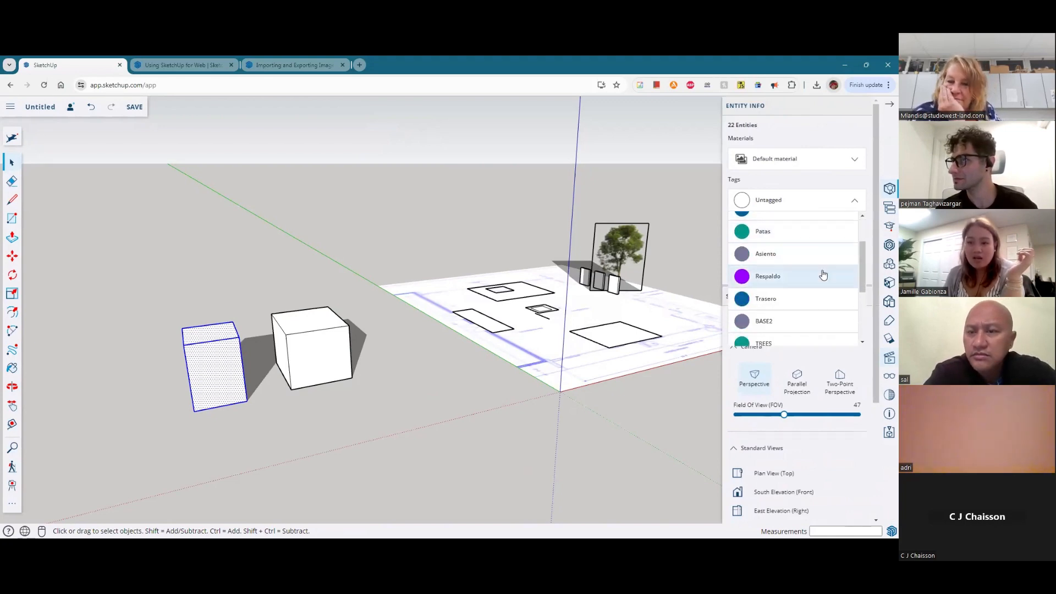
scroll(792, 316, down, 3)
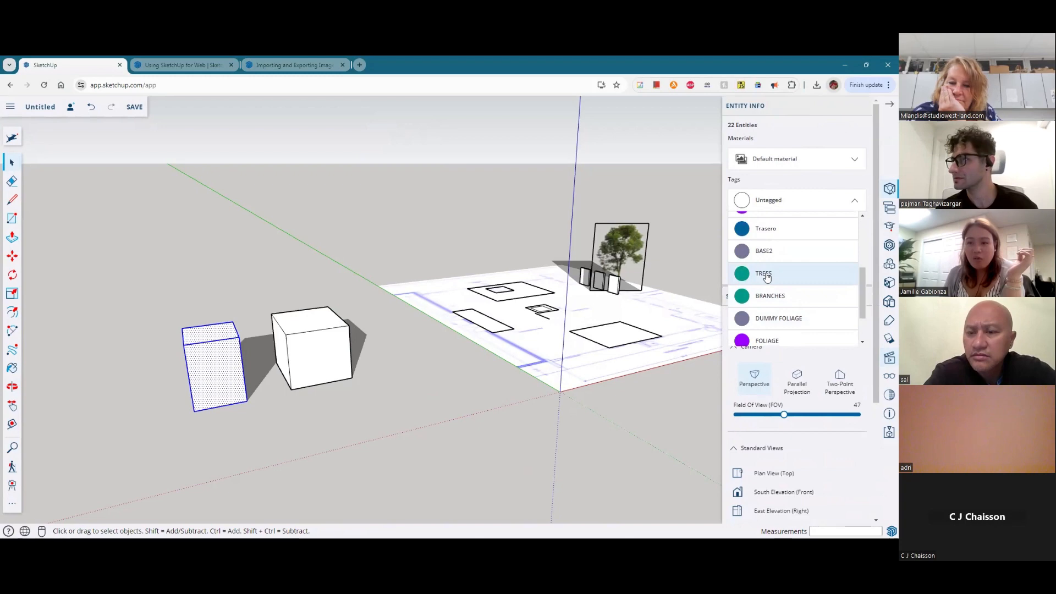
scroll(768, 325, down, 2)
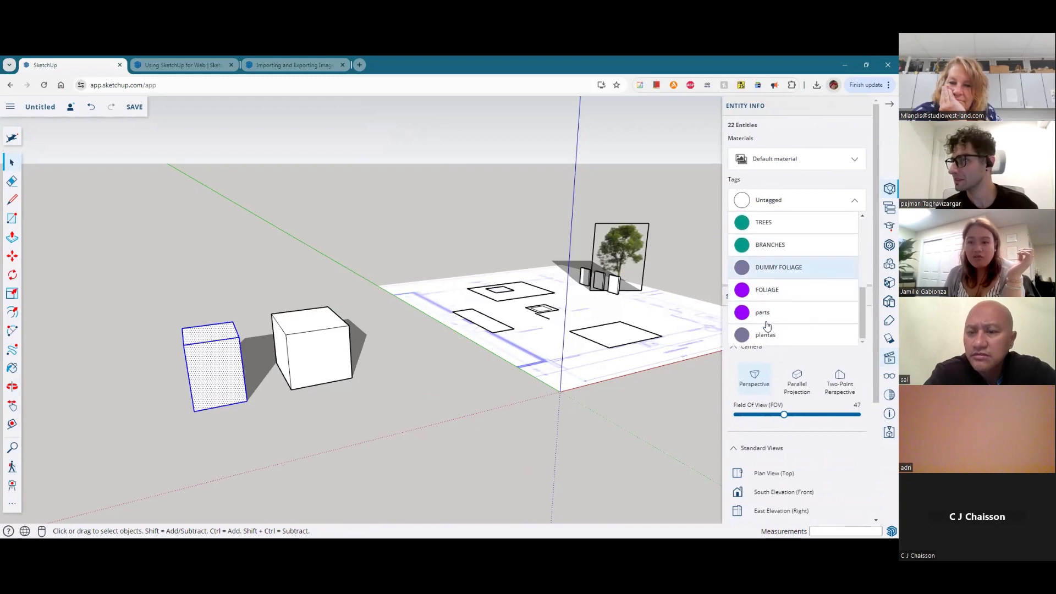
click(768, 324)
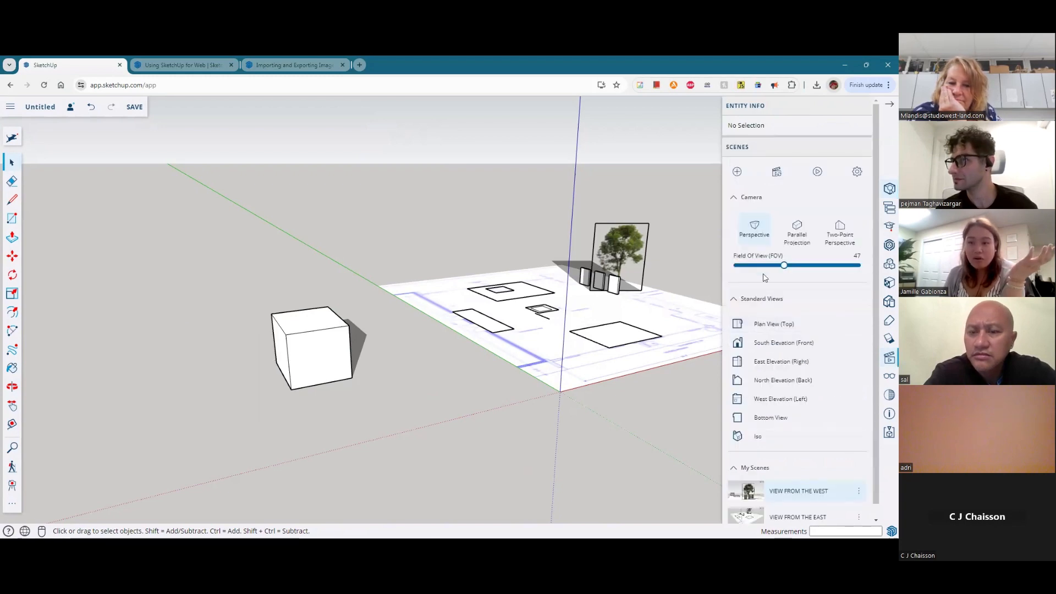
Step: Turn the visibility of the parts tag on and back off in the tag list
click(887, 324)
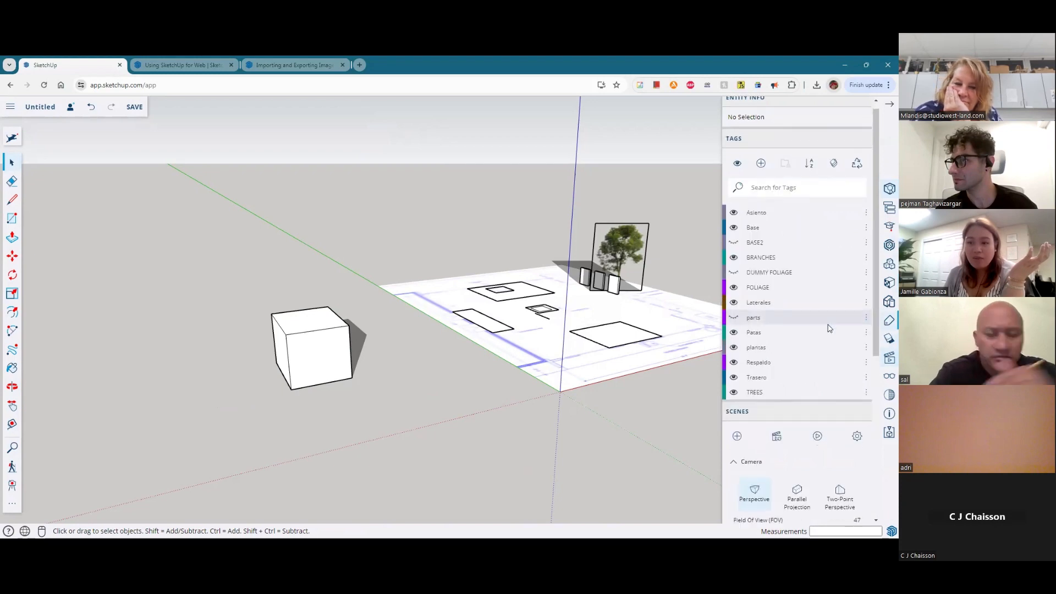
click(734, 285)
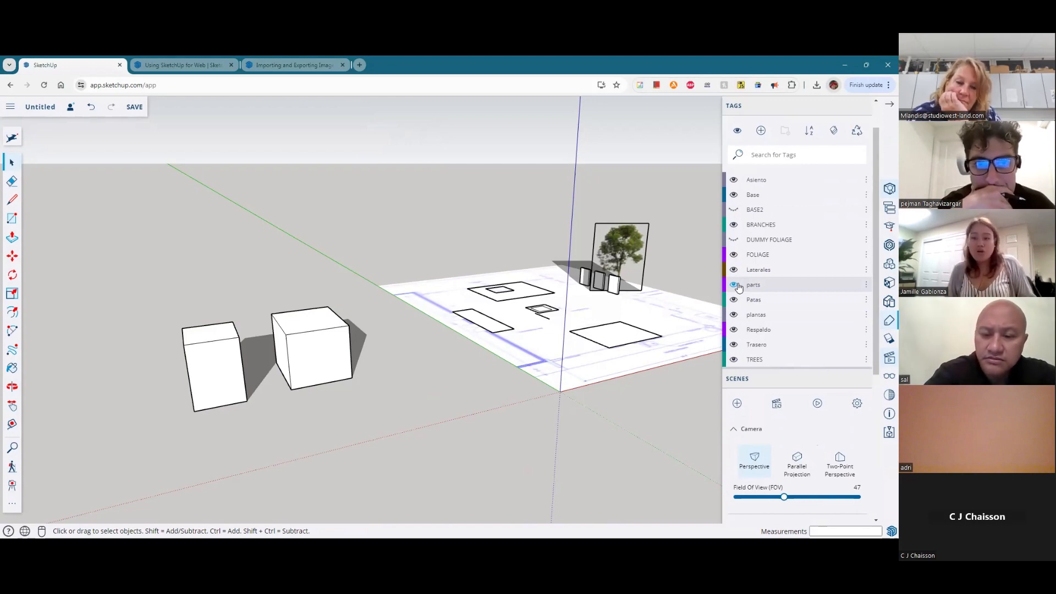
click(735, 284)
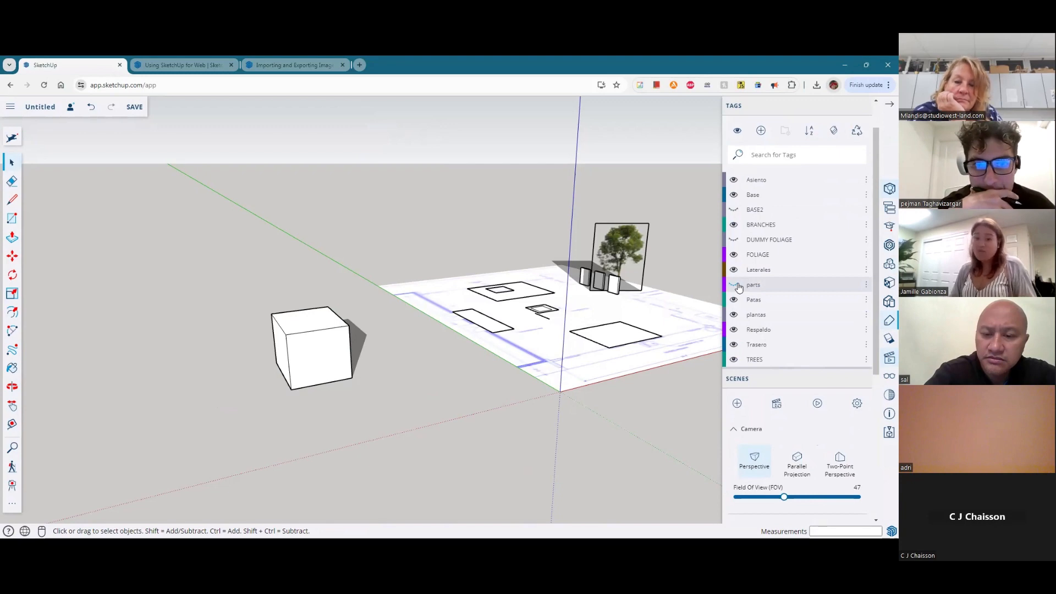
Step: Turn the parts tag's visibility back on and look over the boxes and site plan from the tree side
click(734, 285)
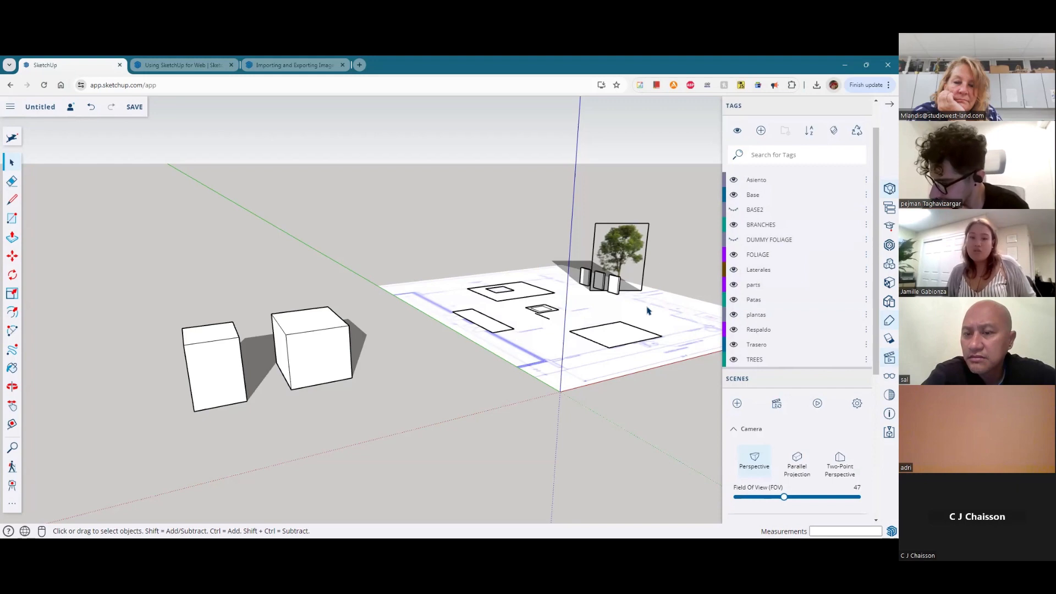
middle_drag(478, 357, 420, 372)
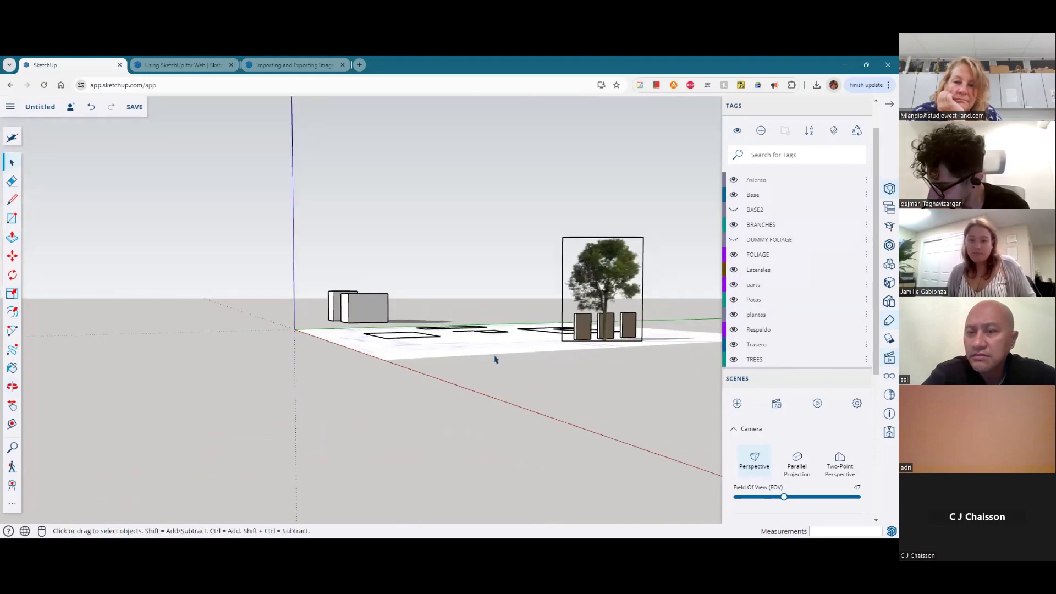
middle_drag(502, 411, 622, 334)
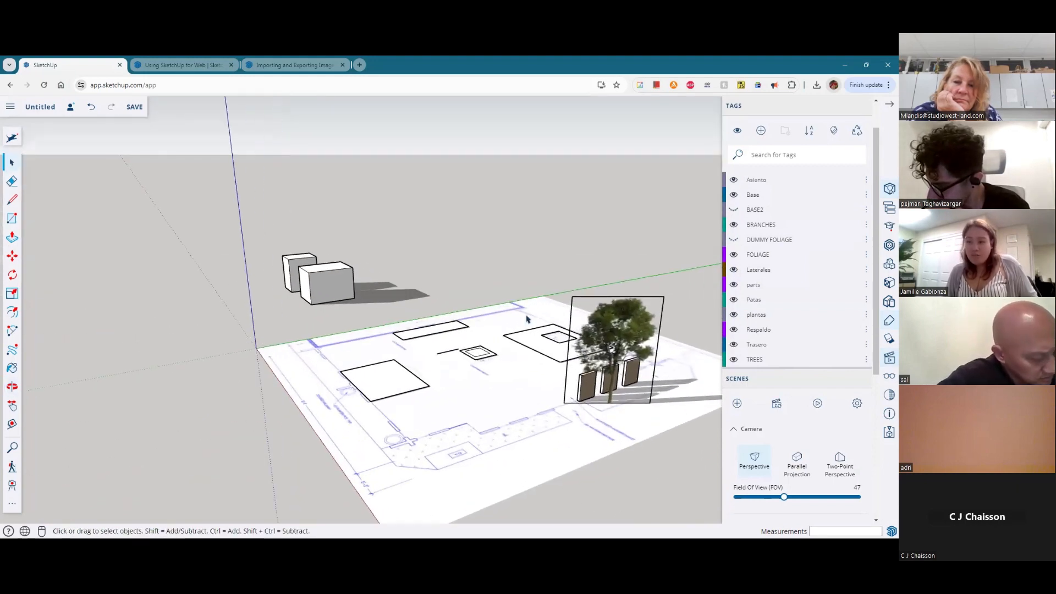
Step: Try the Browns style from the Color Sets collection on the model and replace it with the 00 Default Colors style
click(889, 302)
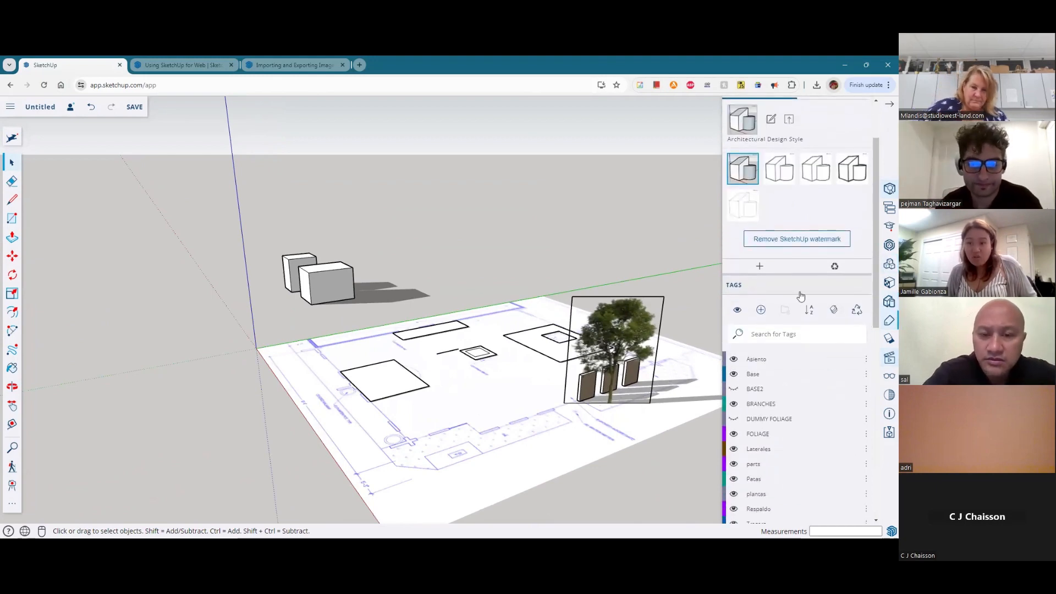
scroll(799, 251, up, 1)
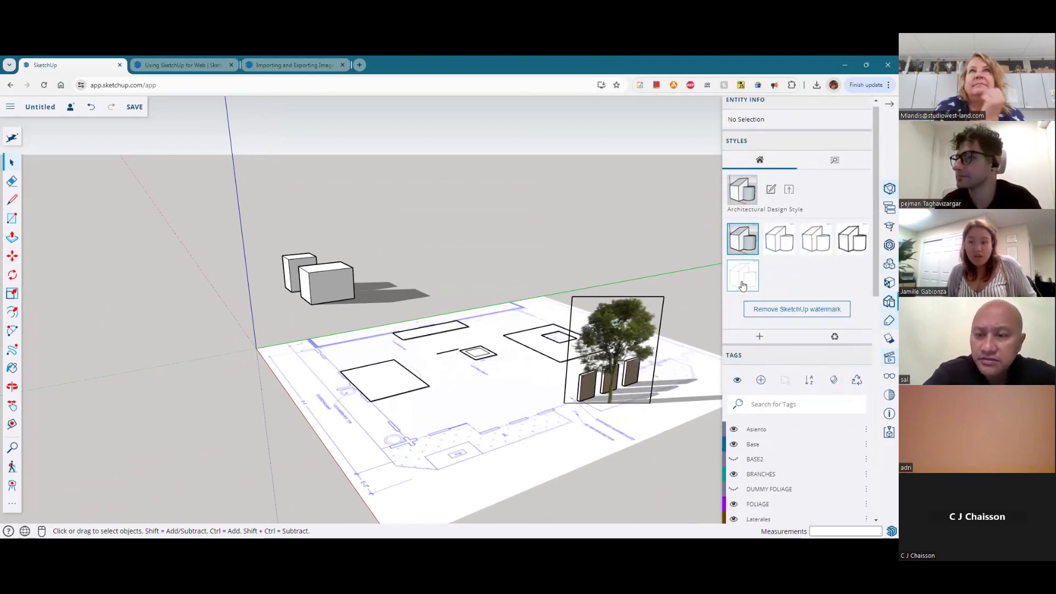
click(837, 159)
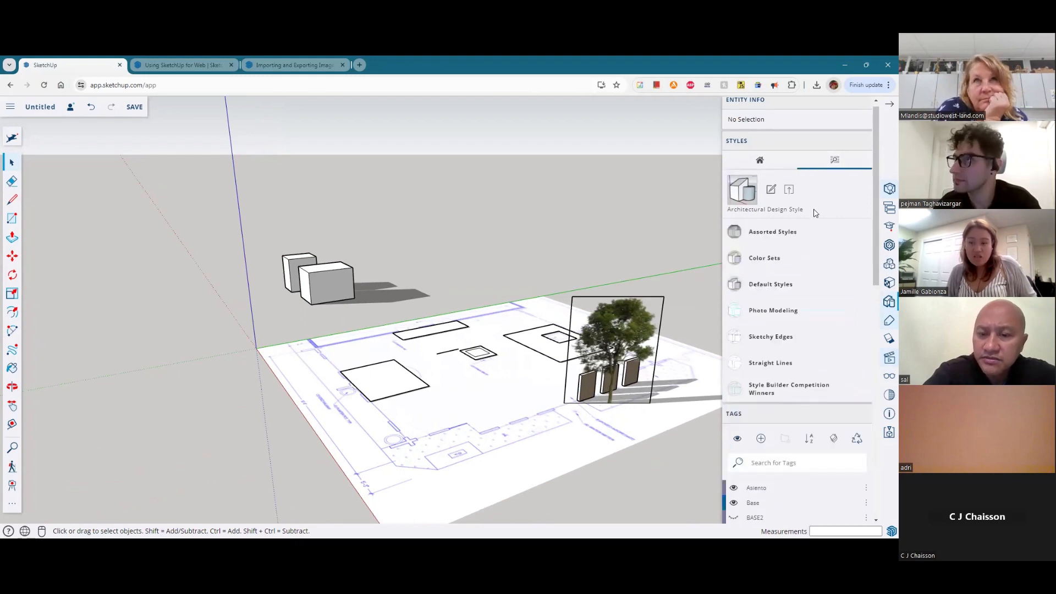
click(771, 260)
scroll(732, 204, down, 2)
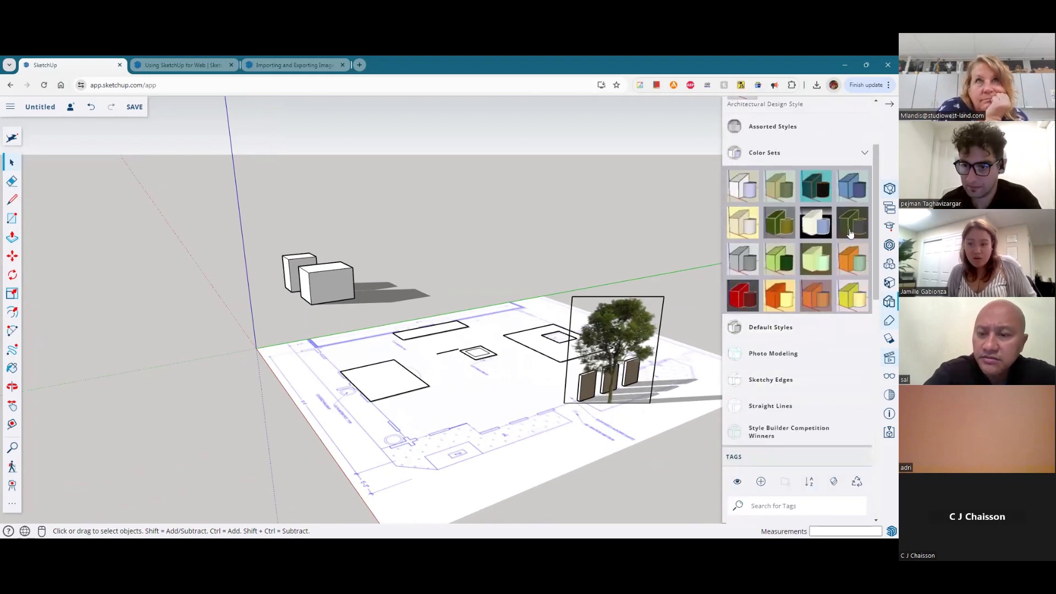
click(742, 224)
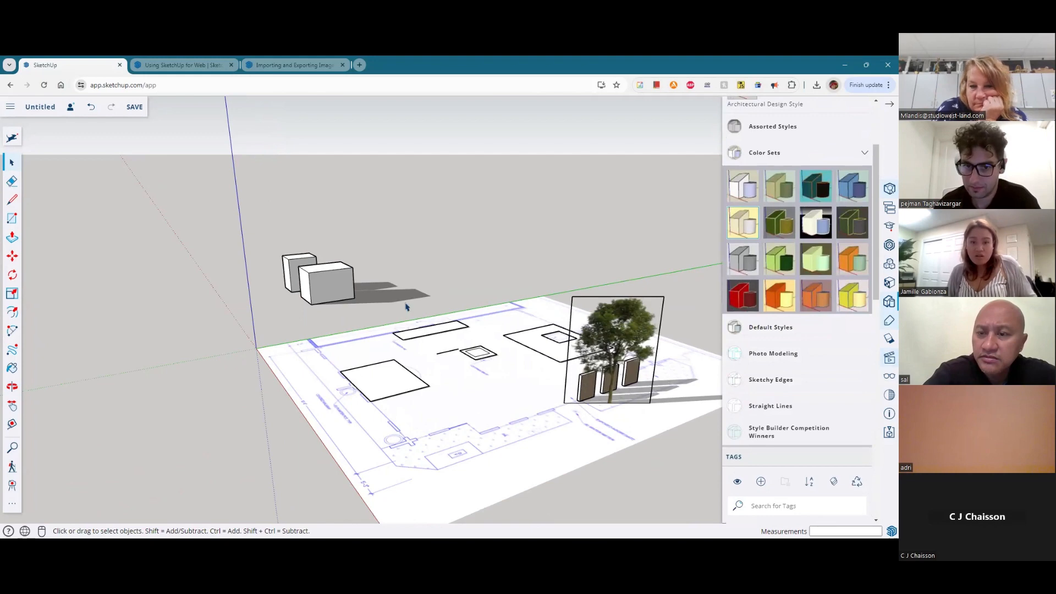
click(739, 224)
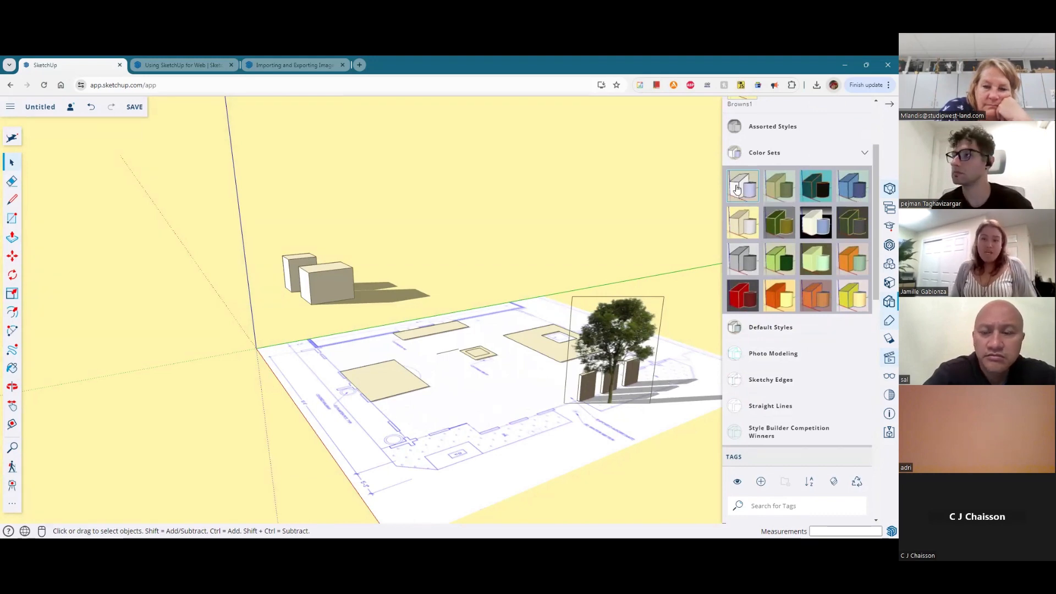
click(738, 189)
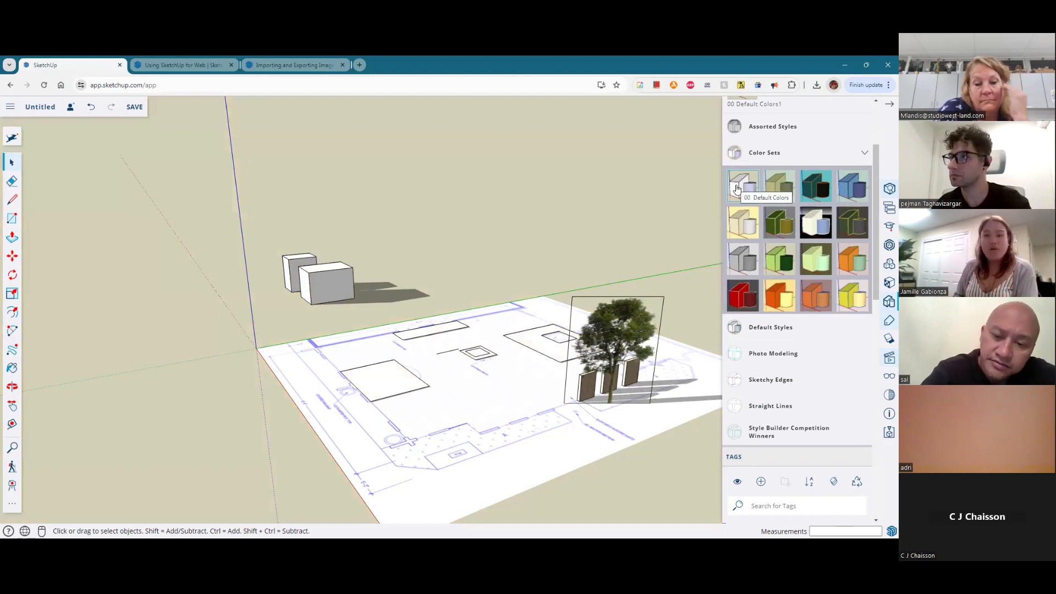
click(737, 189)
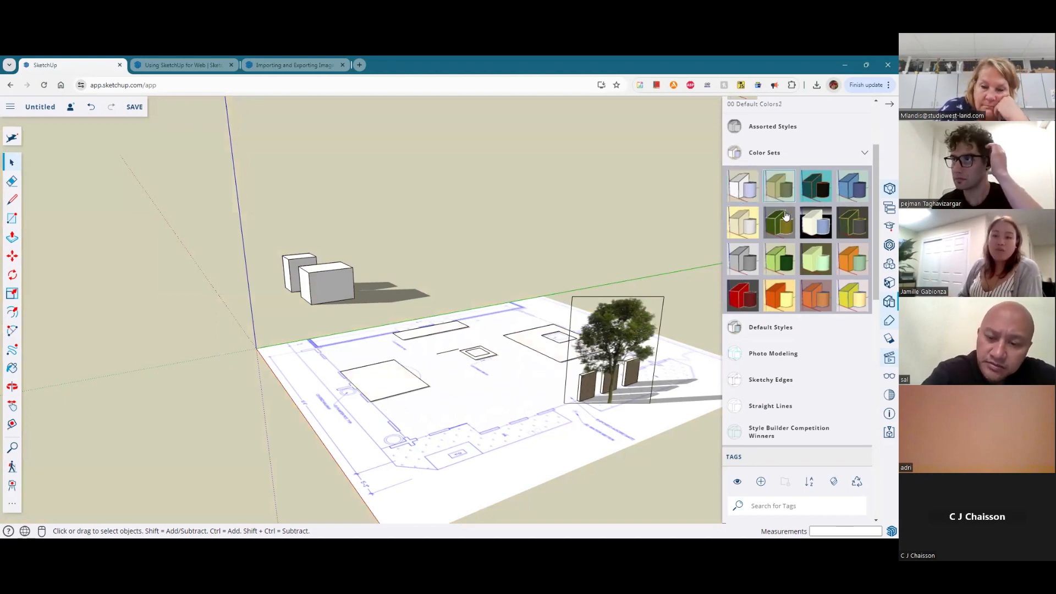
middle_drag(217, 318, 242, 300)
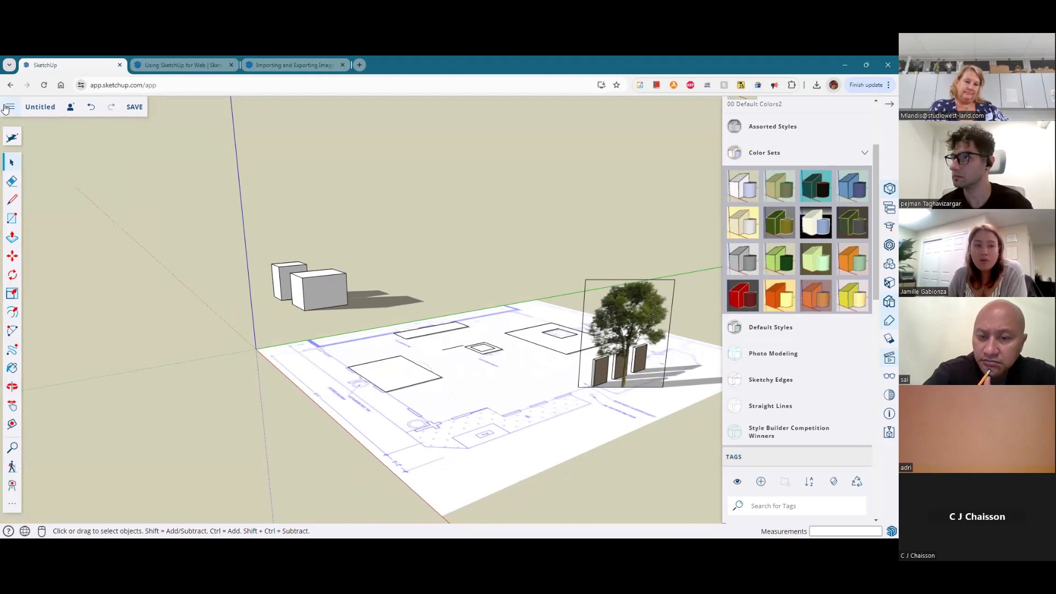
Step: Examine the file formats offered for exporting and for downloading the model
click(6, 107)
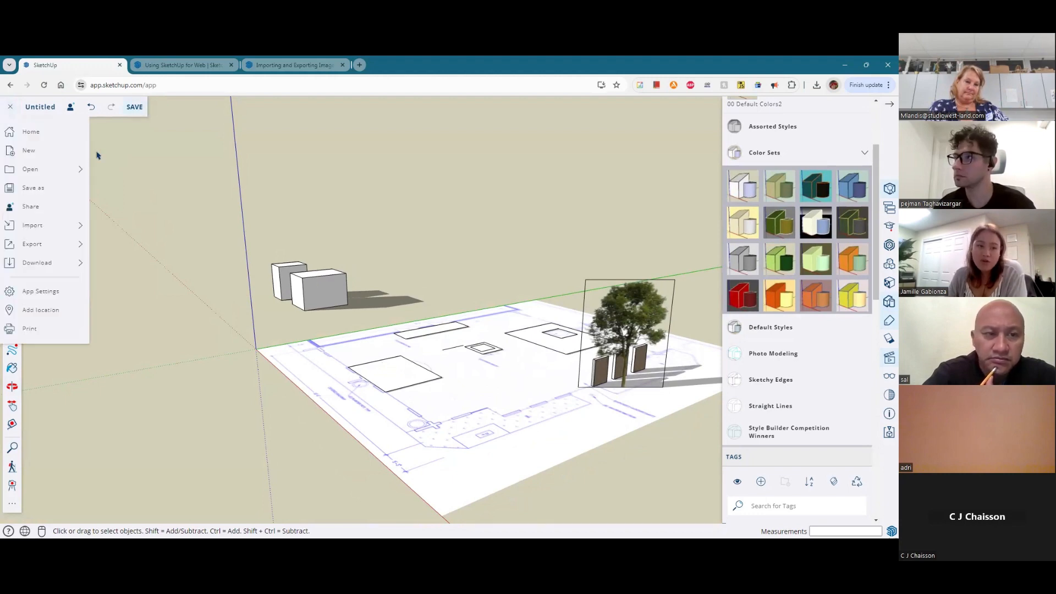
click(46, 246)
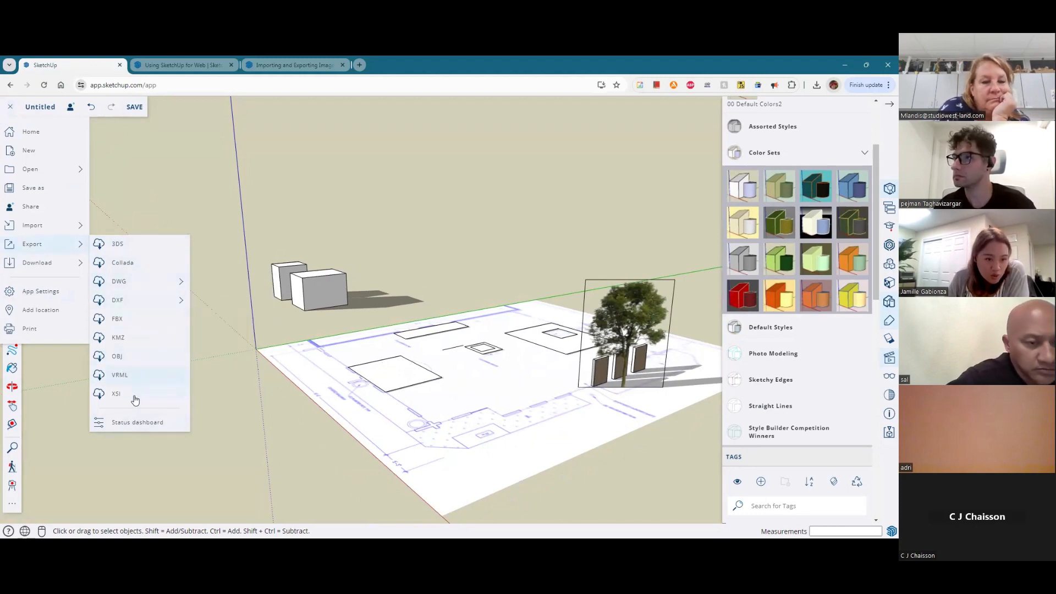
mouse_move(64, 263)
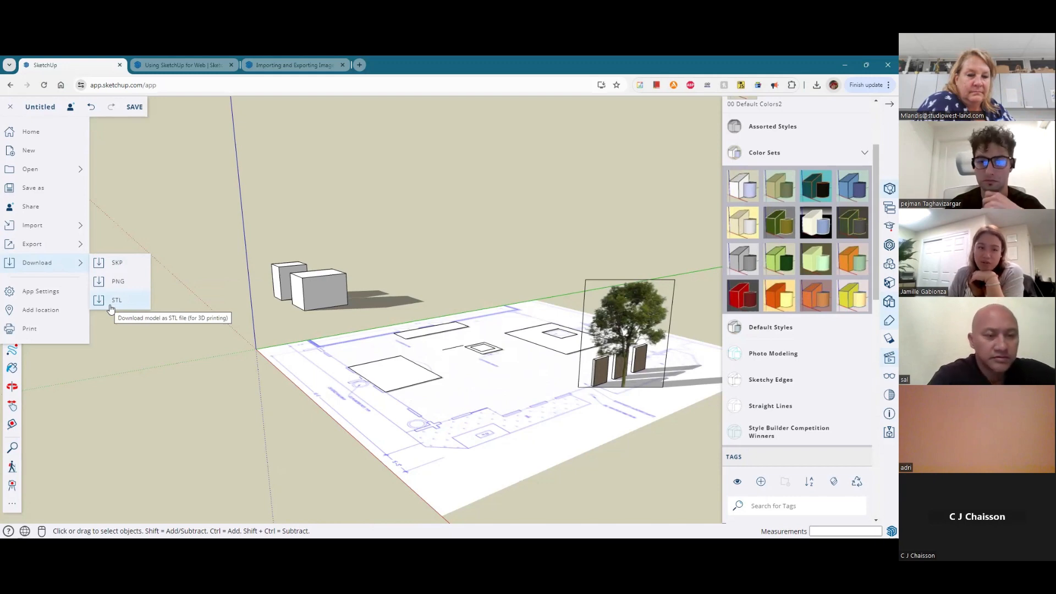
click(69, 248)
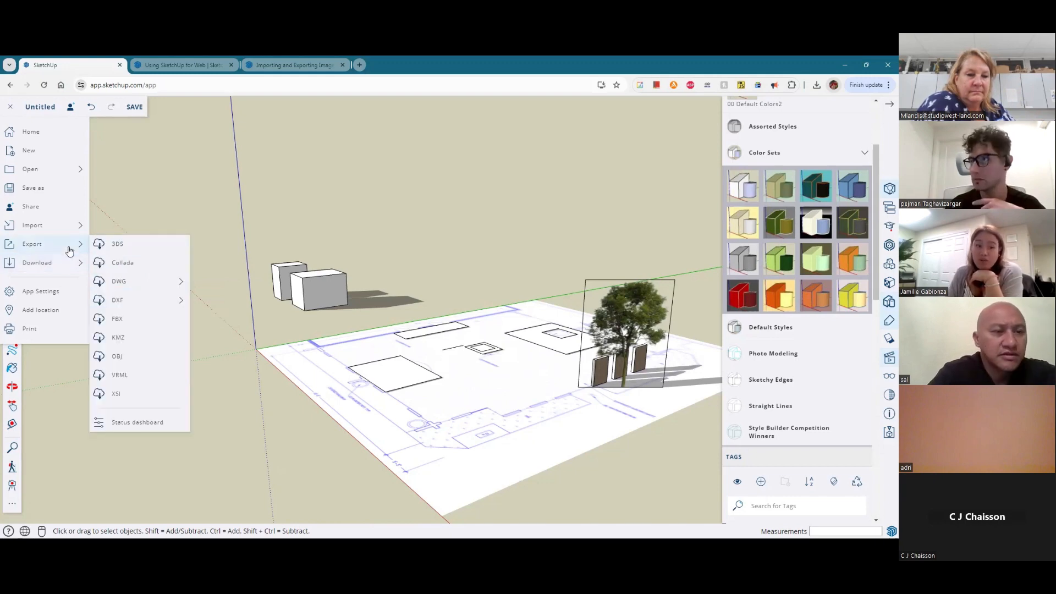
mouse_move(153, 284)
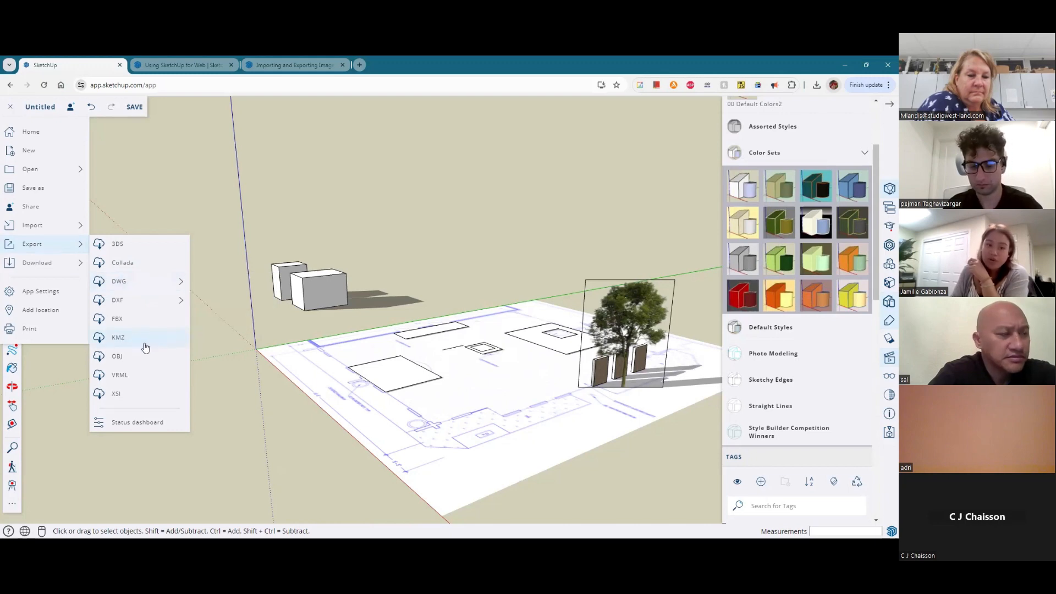
mouse_move(38, 263)
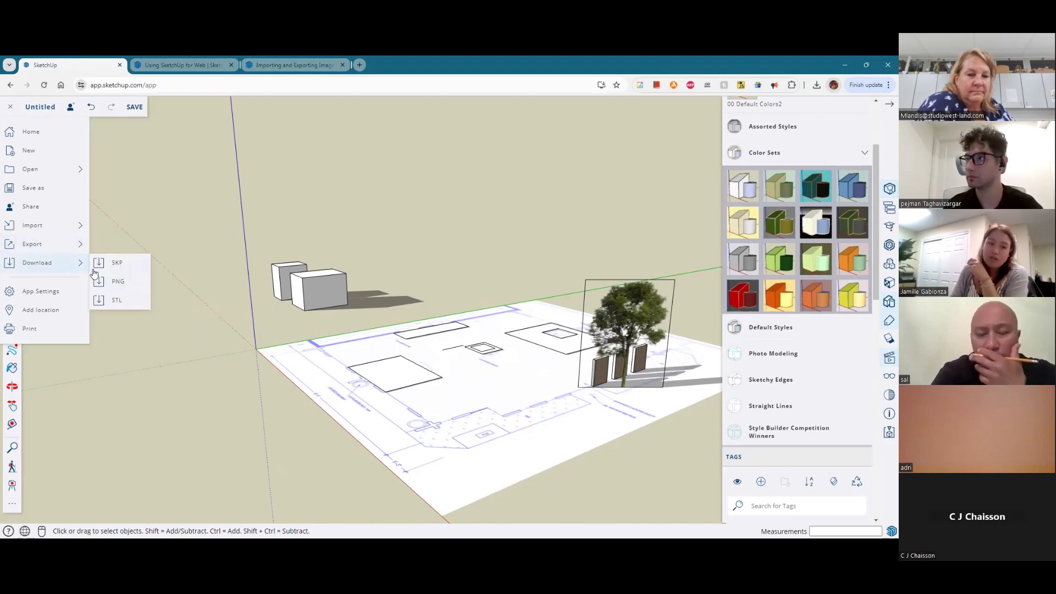
Step: Set up a PNG image download of the model with a size of 2550 by 1650 px
click(117, 282)
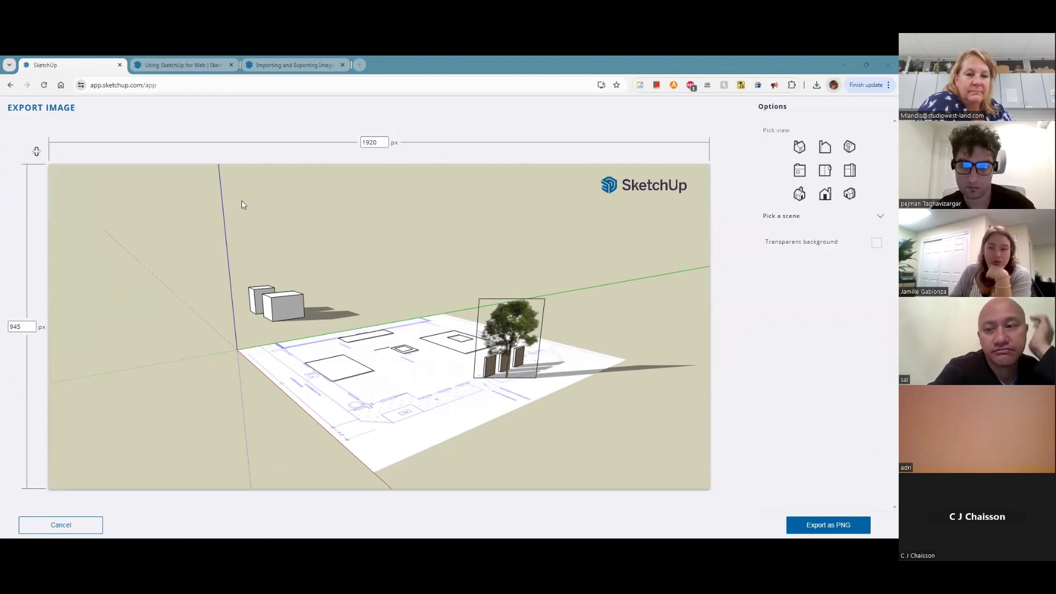
double_click(370, 143)
text(2550)
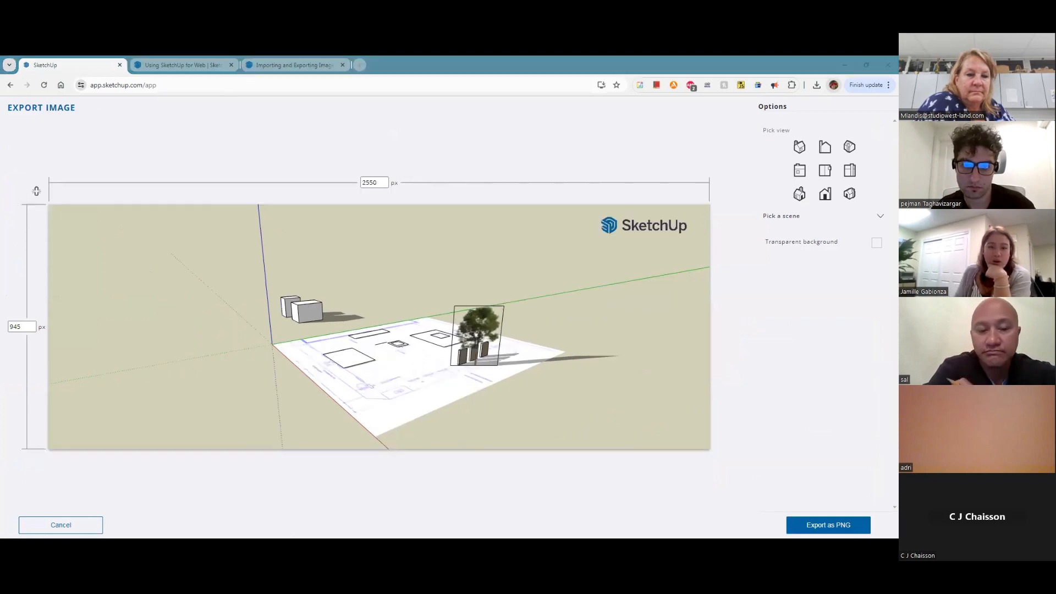
double_click(14, 326)
text(1650)
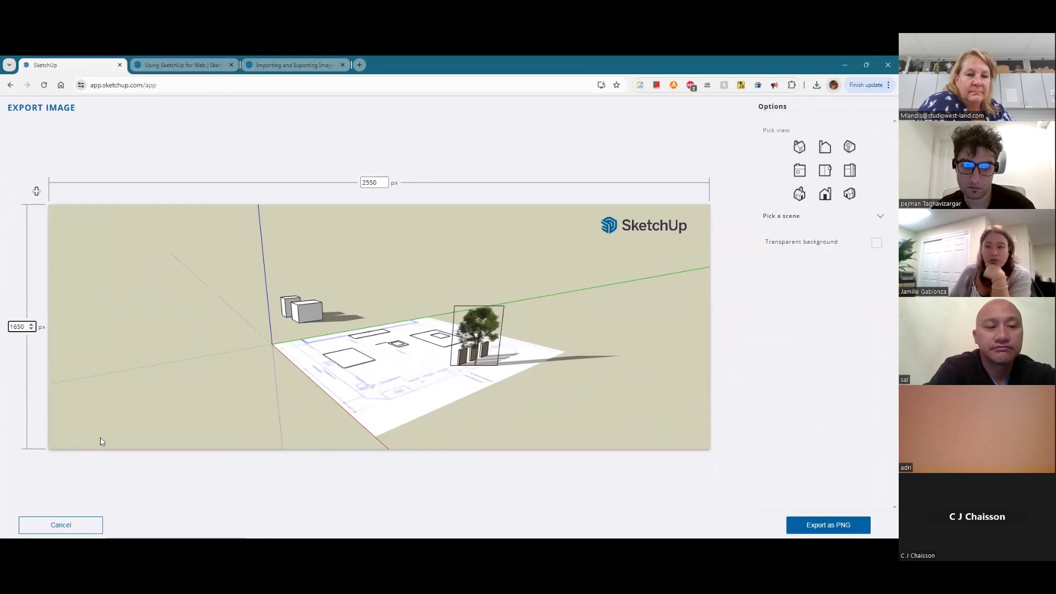
click(731, 365)
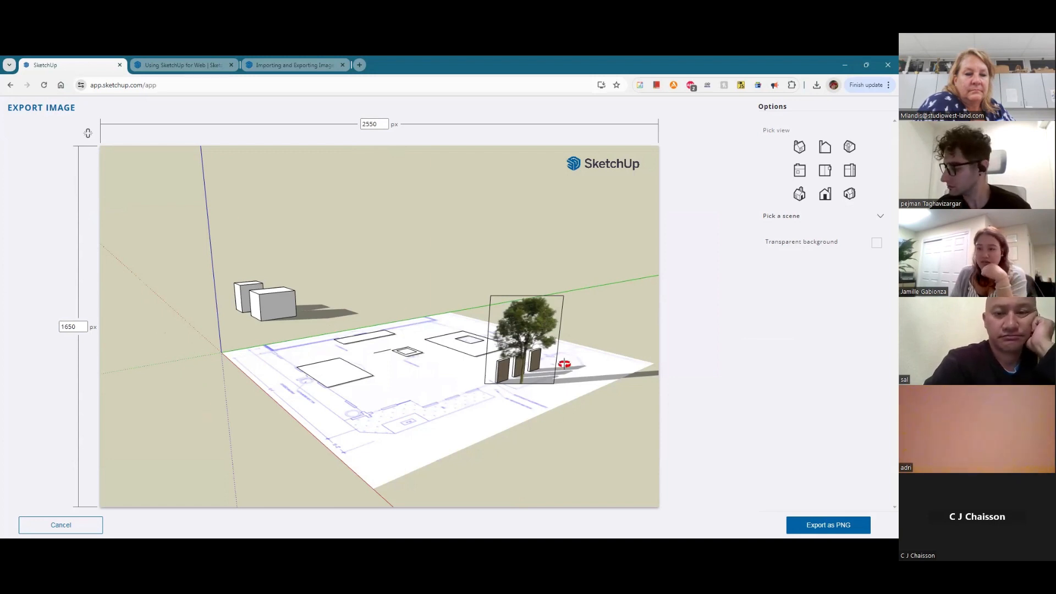
Step: Preview the export image with a transparent background and from several standard views
click(876, 244)
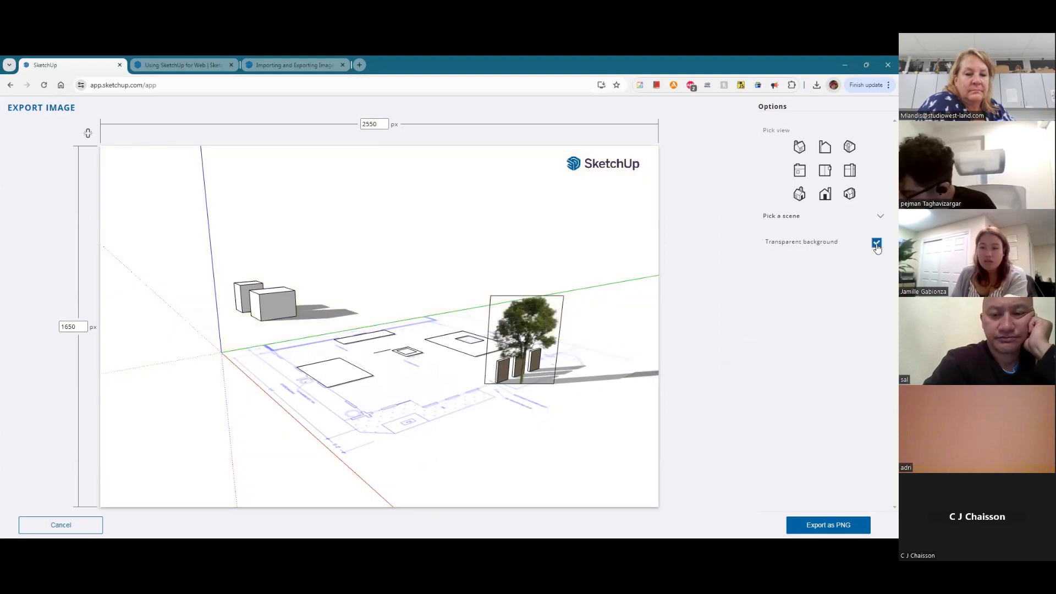
click(876, 244)
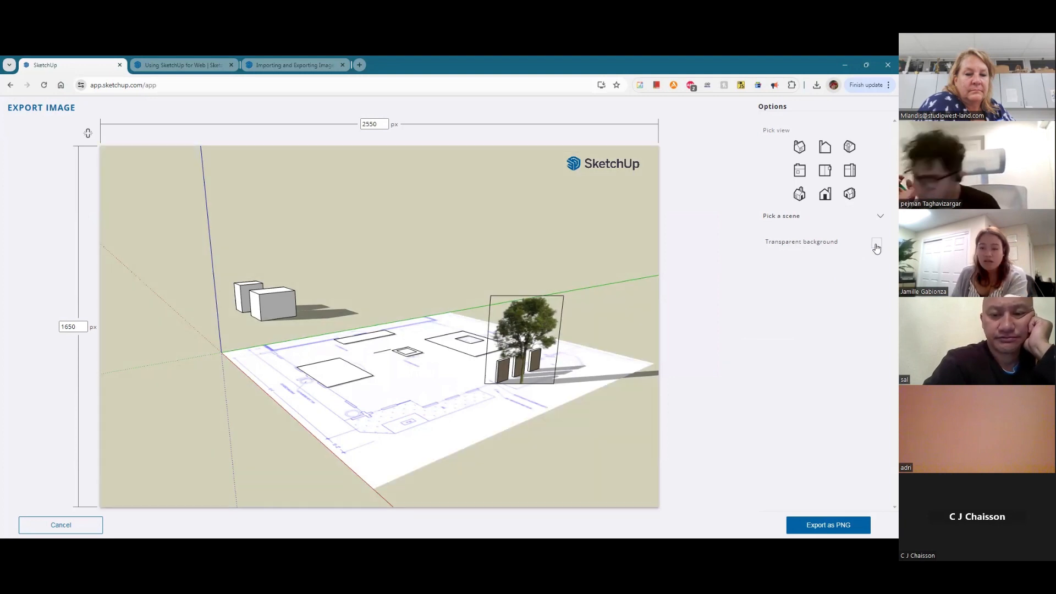
click(802, 197)
click(806, 171)
click(800, 148)
click(835, 170)
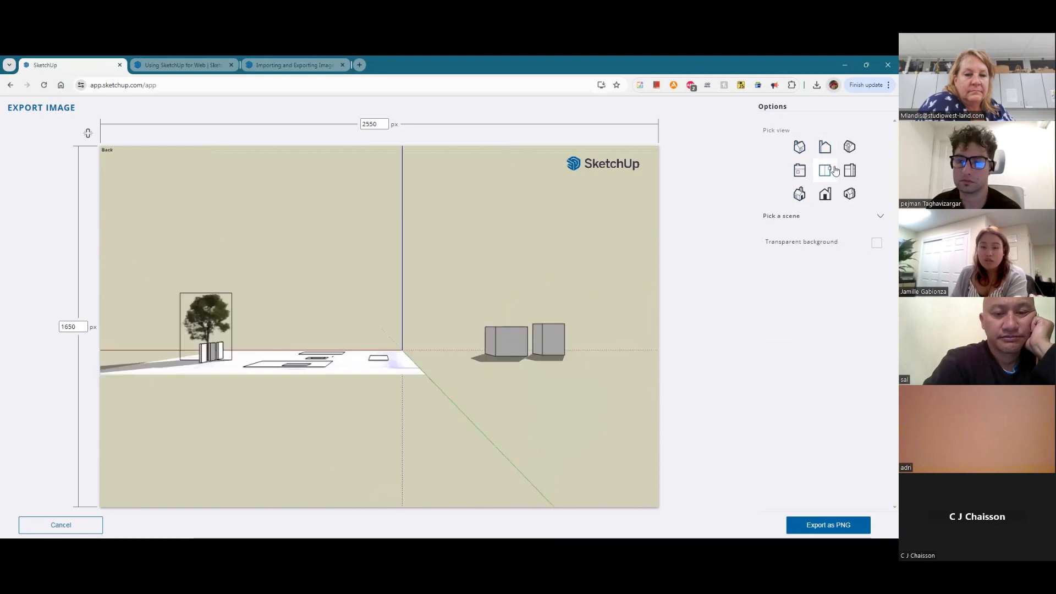
Step: Export the top view of the site plan as a PNG and open the downloaded image
click(813, 520)
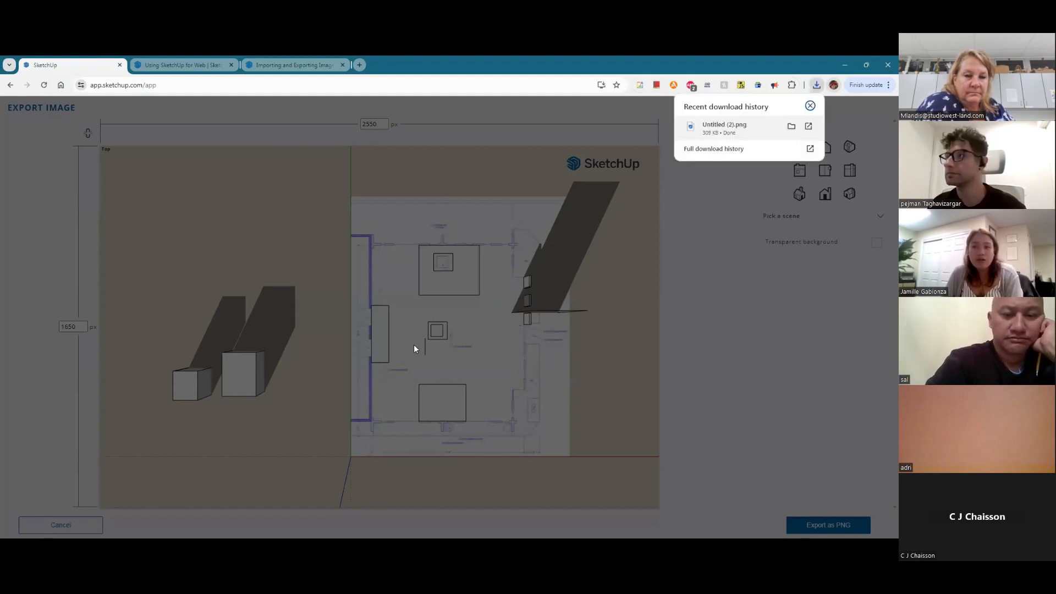
click(746, 128)
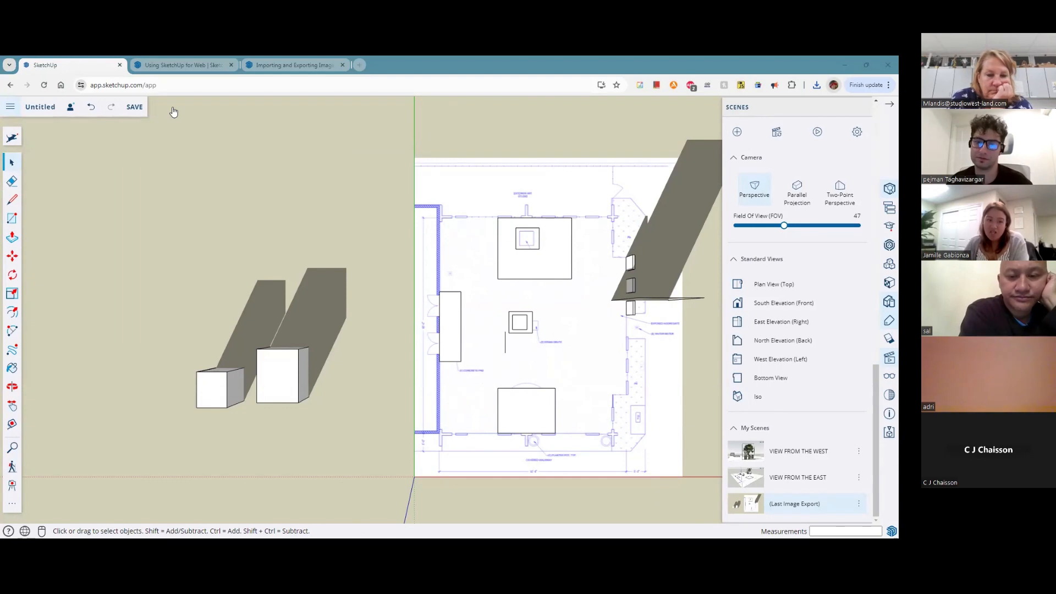
Step: Check the model's export formats and the scene animation settings for a way to export the animation
click(10, 106)
mouse_move(53, 251)
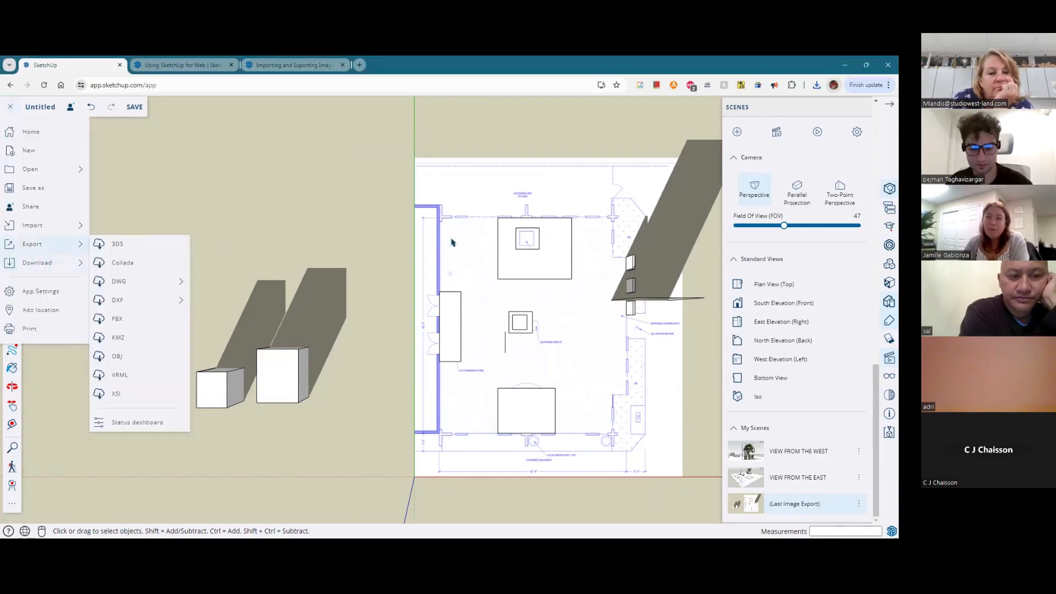
click(858, 134)
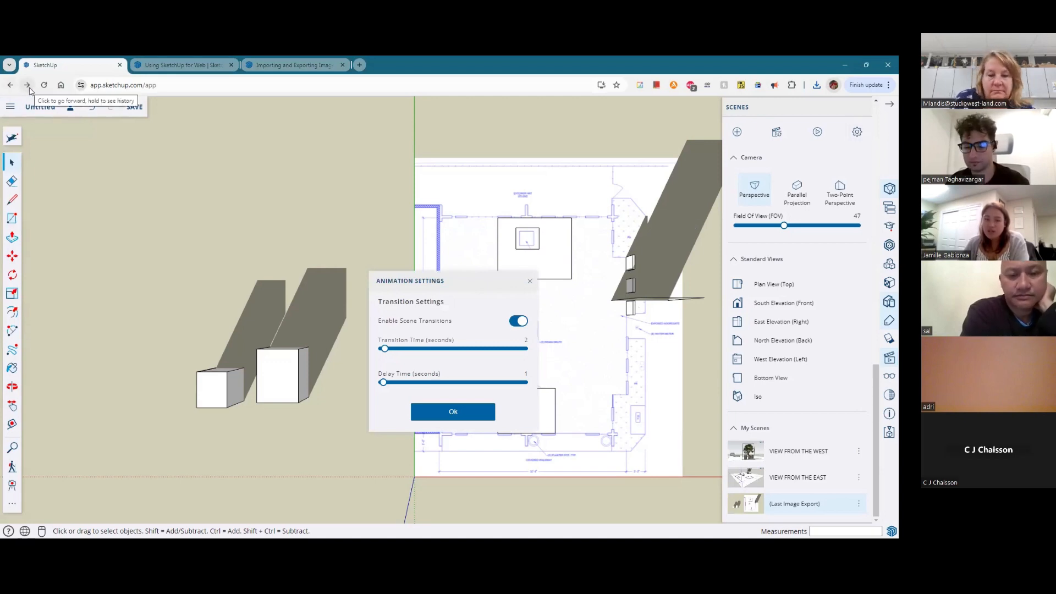
click(11, 107)
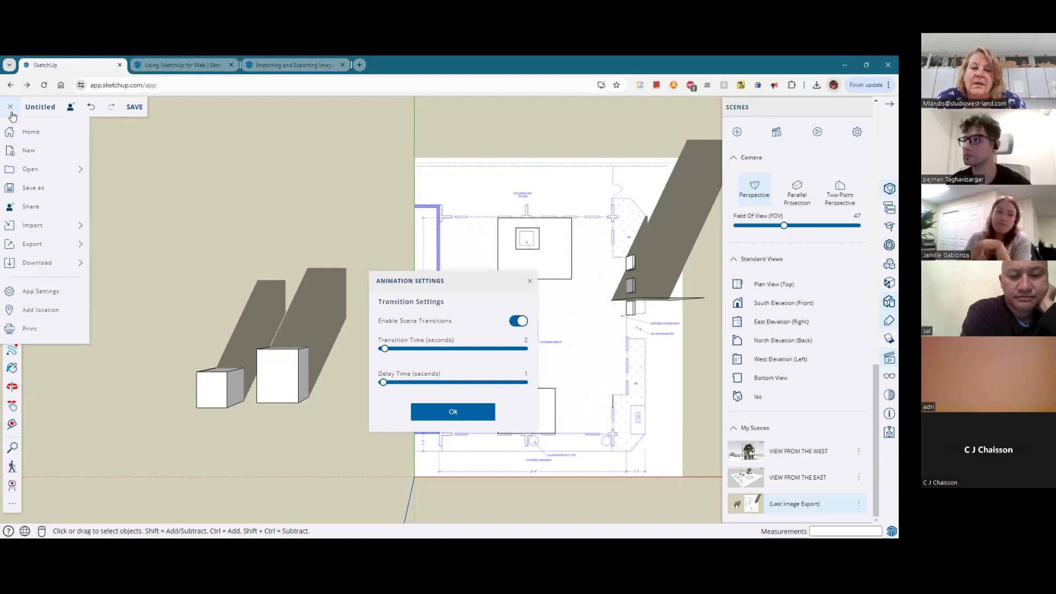
drag(436, 286, 252, 208)
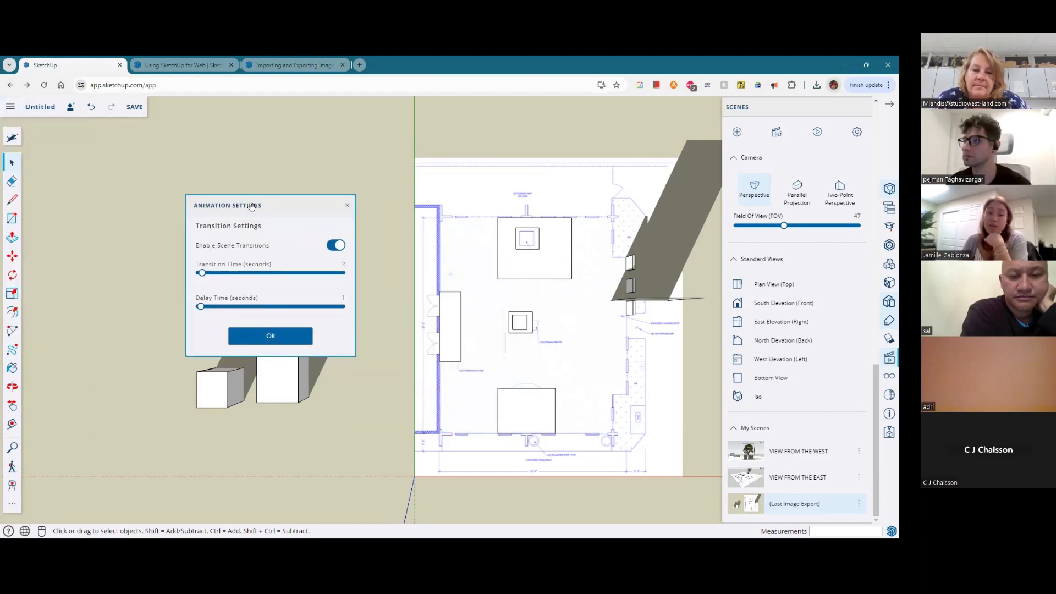
click(348, 206)
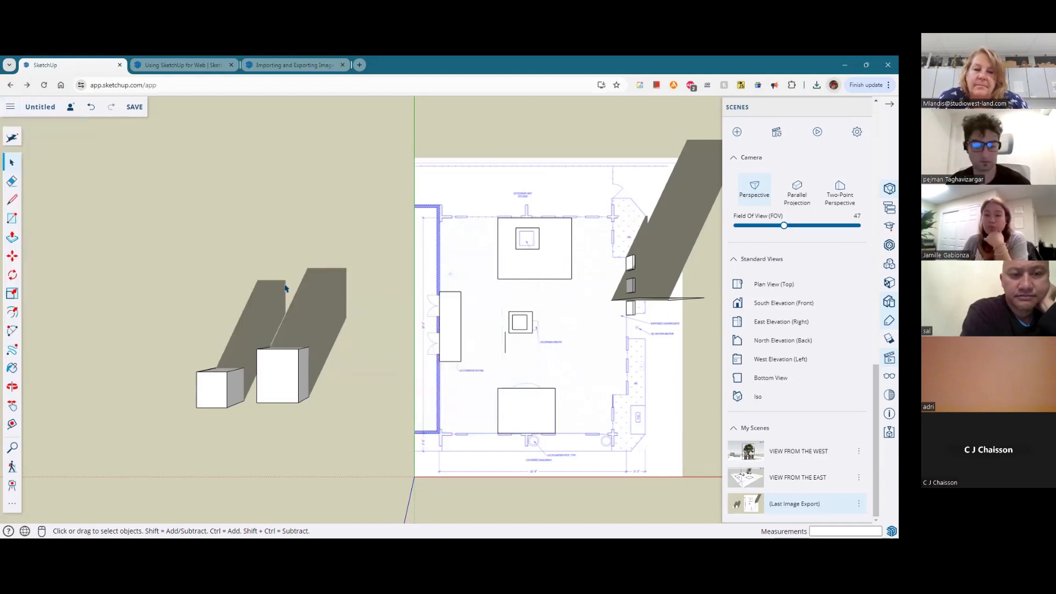
Step: Download the model as an SKP file and purge all unused items from it
click(34, 107)
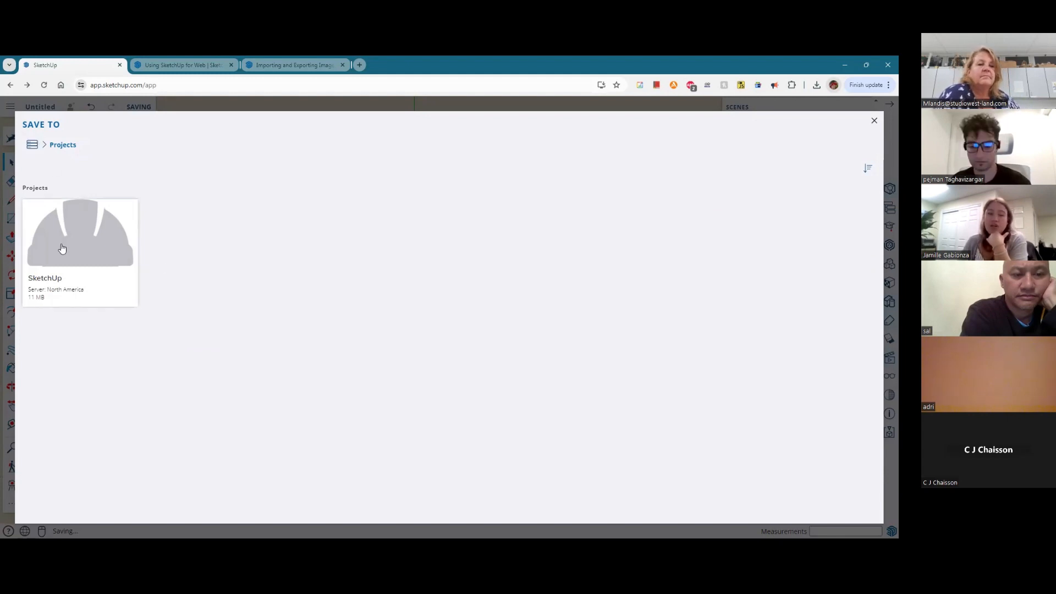
click(874, 121)
click(12, 105)
mouse_move(33, 263)
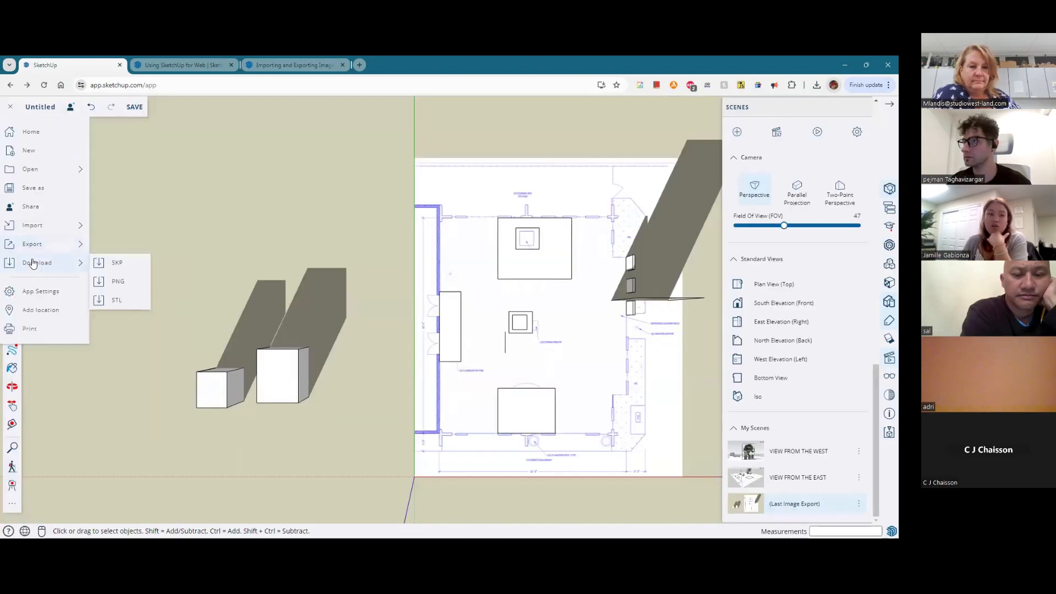
click(128, 266)
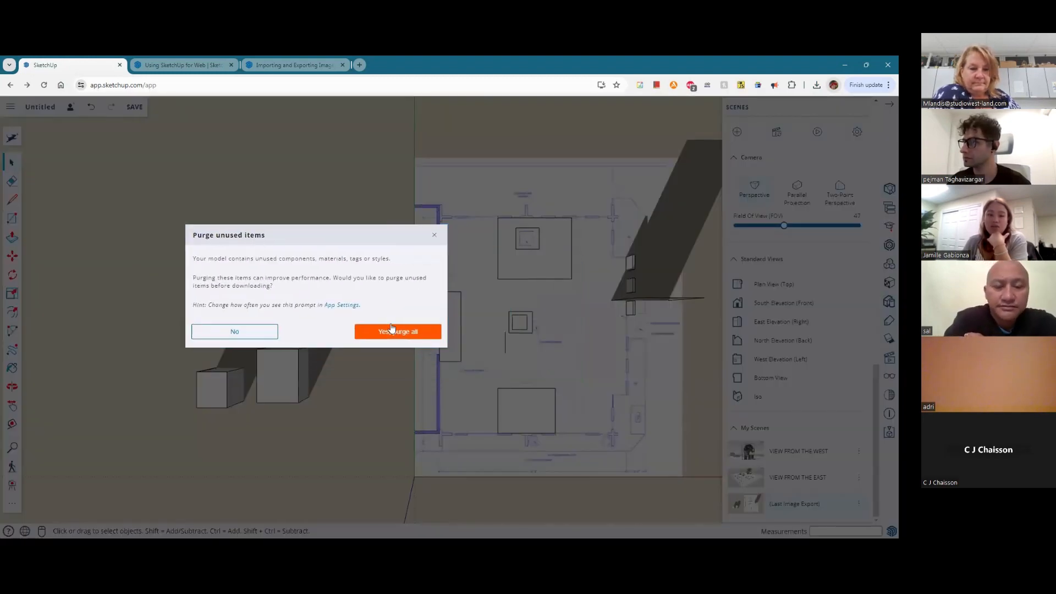
click(401, 332)
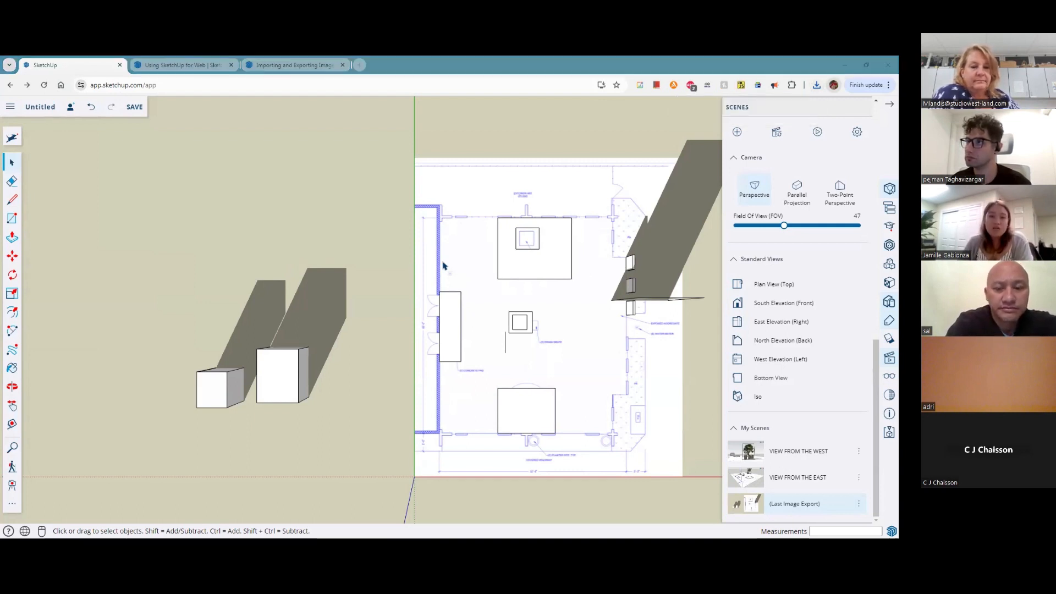
Step: Try to open the downloaded SKP model from the computer's Downloads folder despite its large size
click(9, 109)
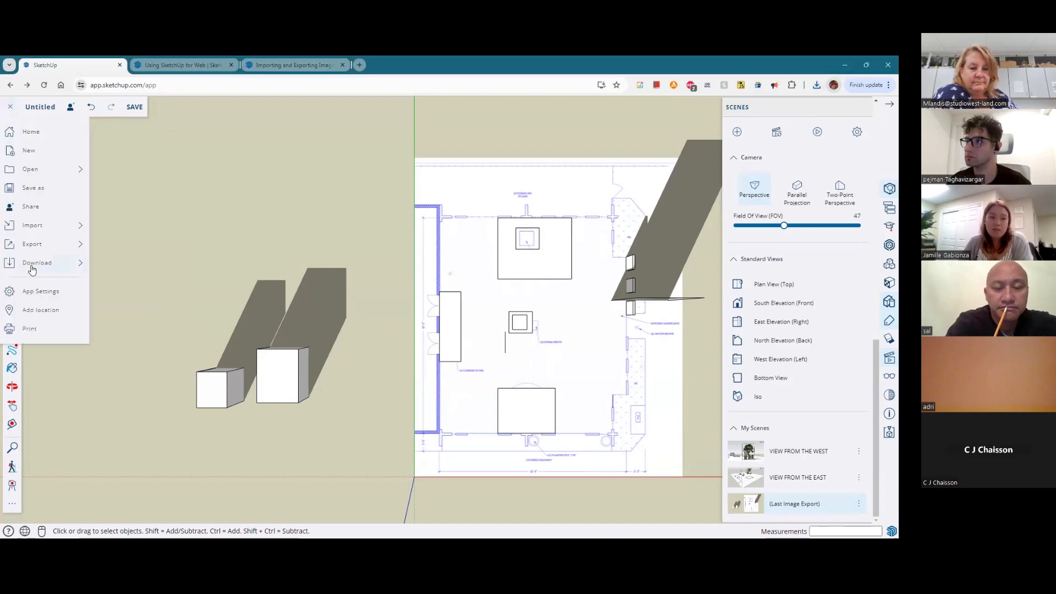
click(41, 170)
click(132, 188)
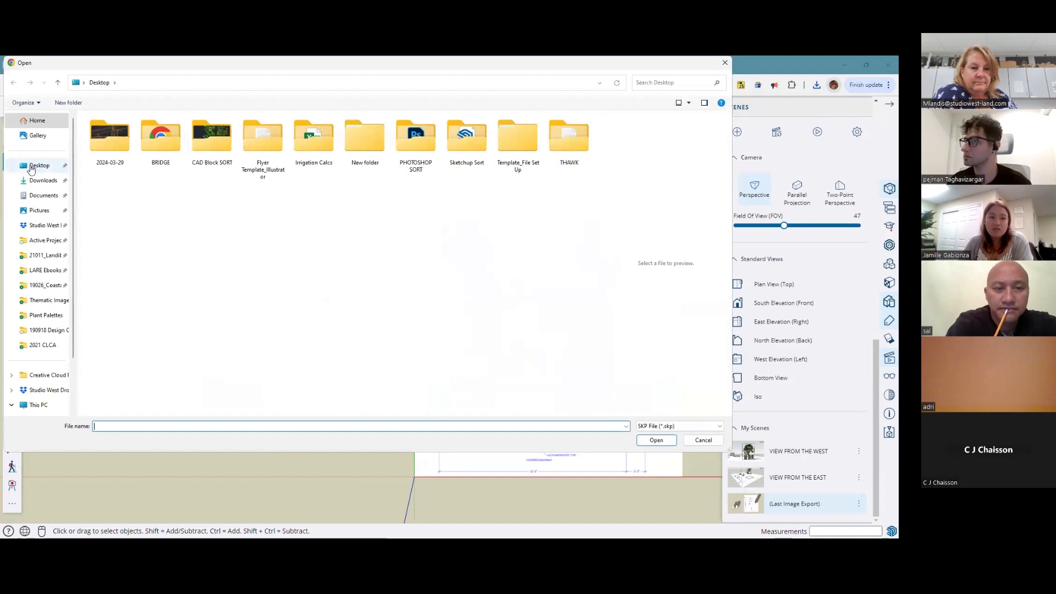
click(43, 183)
double_click(114, 146)
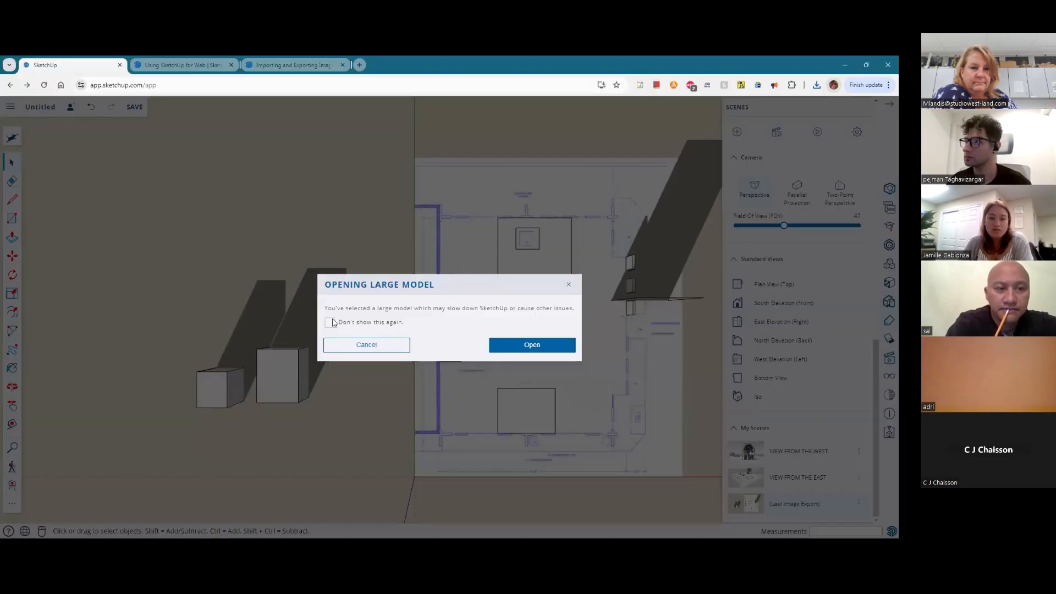
click(511, 345)
click(472, 334)
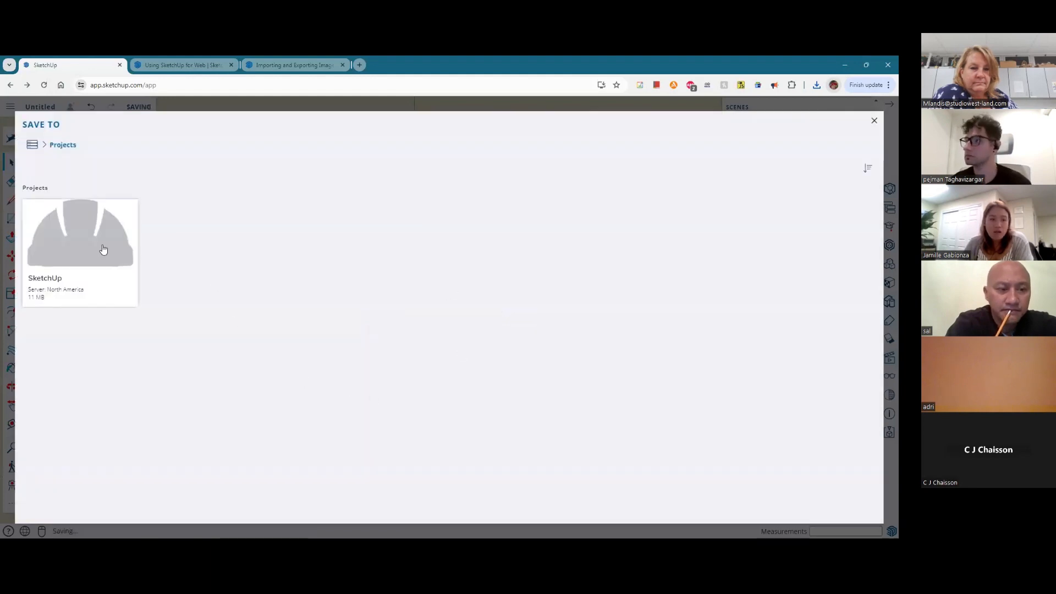
click(103, 249)
click(103, 250)
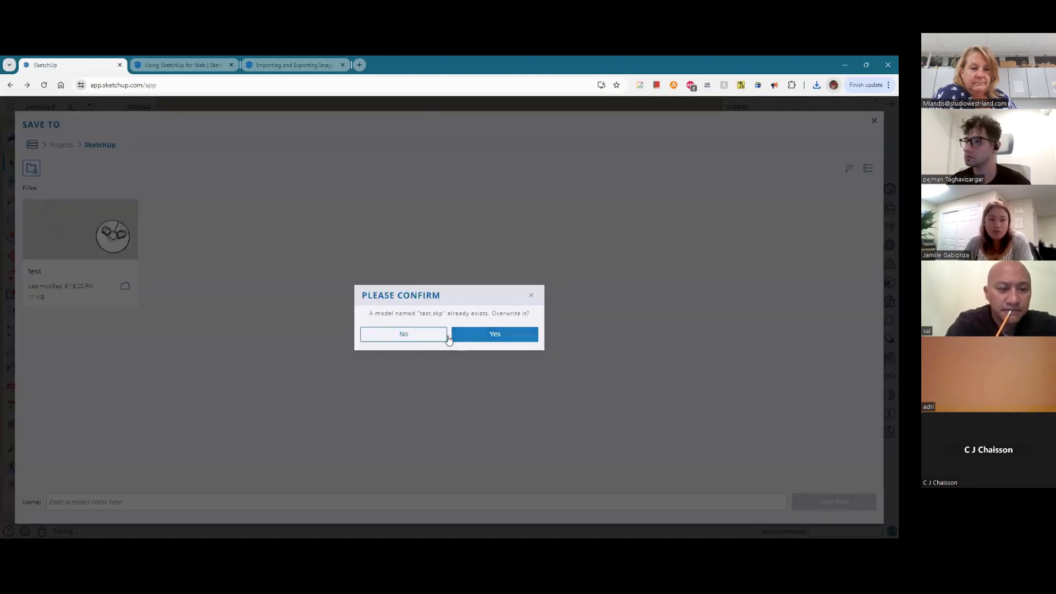
click(438, 337)
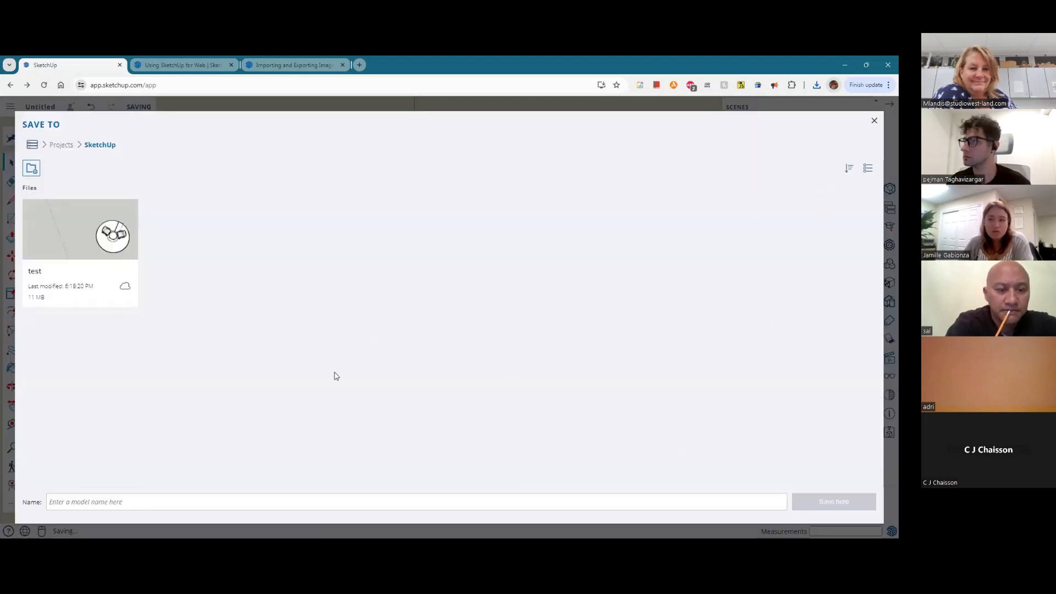
click(875, 122)
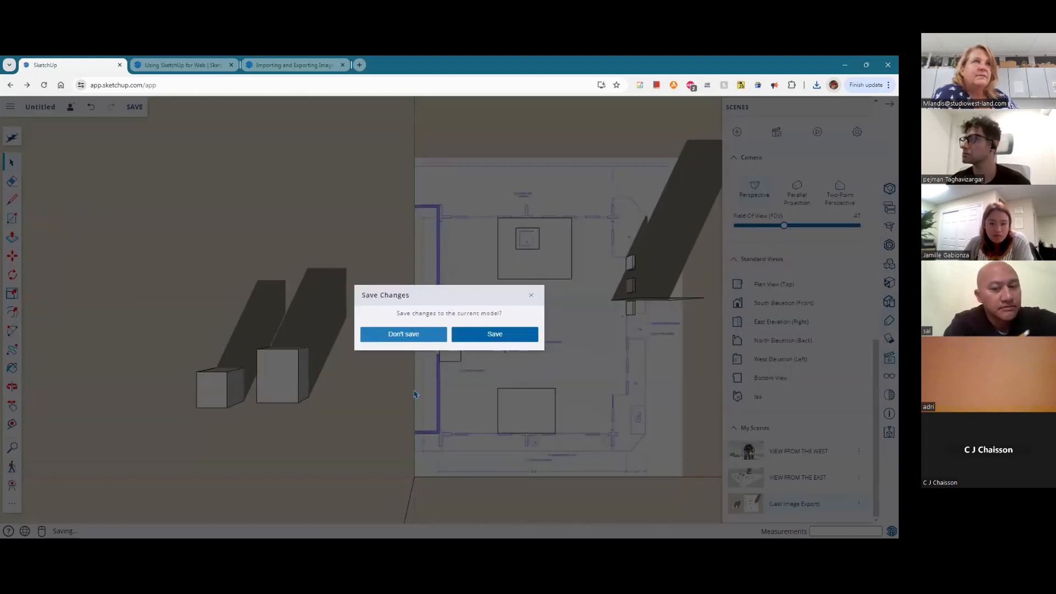
scroll(80, 190, down, 5)
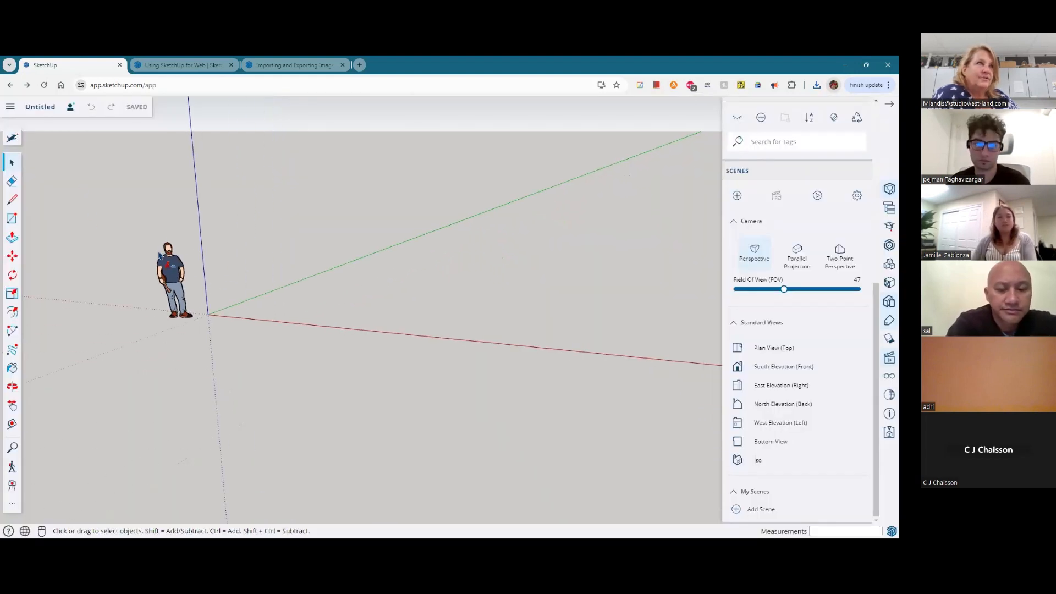
middle_drag(165, 259, 142, 252)
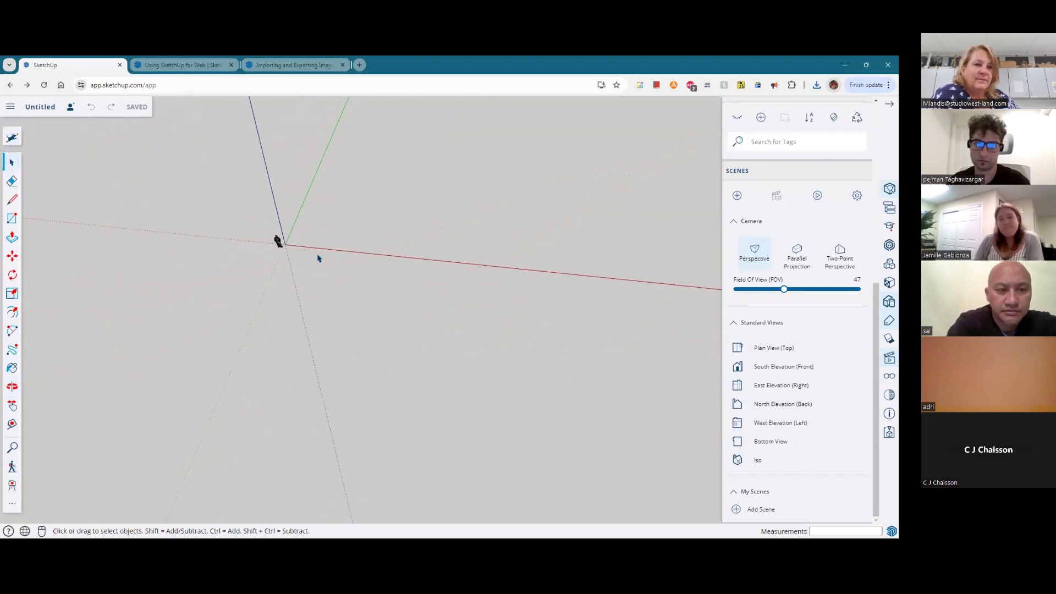
Step: Open the downloaded large SKP model from the computer and check its site plan, panels and tree
click(10, 113)
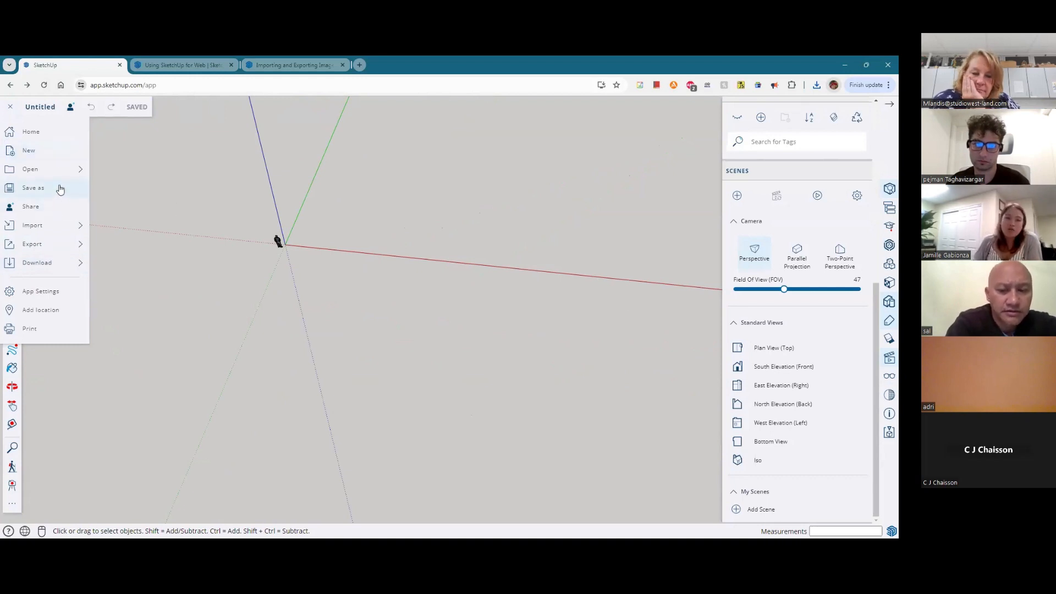
click(127, 194)
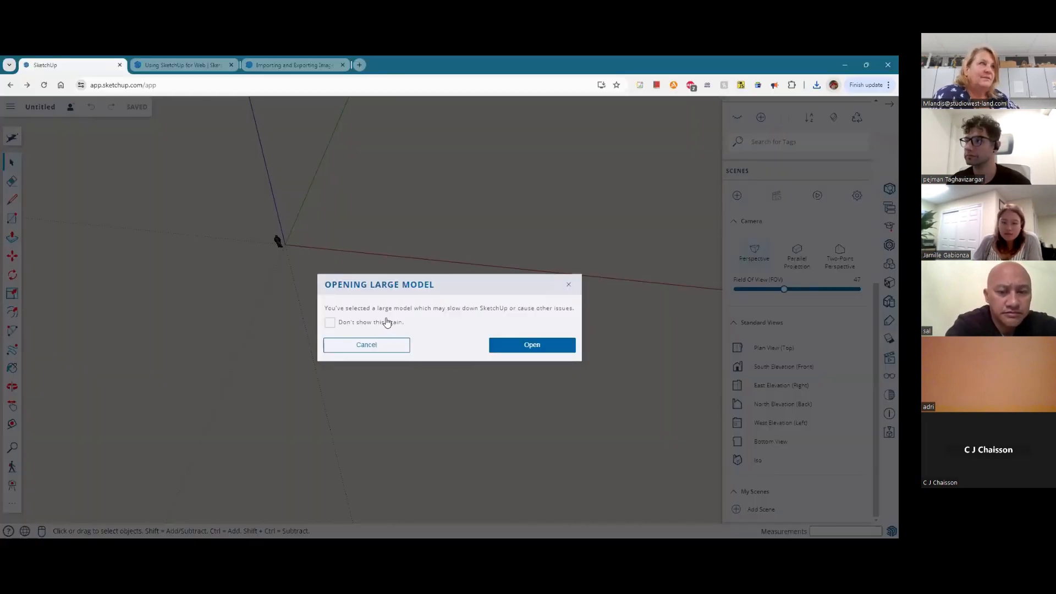
click(387, 322)
click(519, 348)
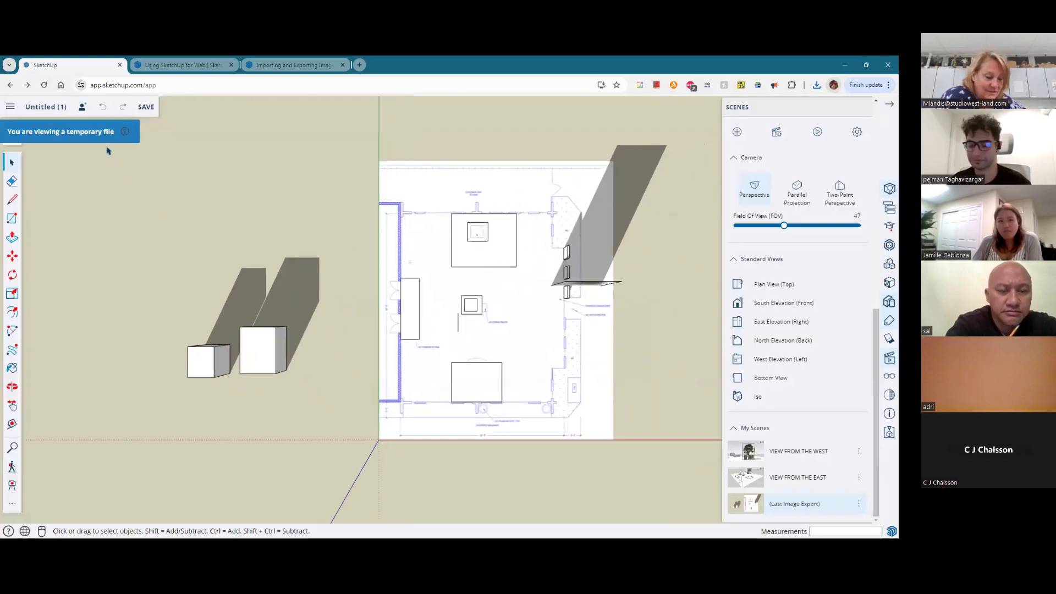
middle_drag(108, 151, 342, 203)
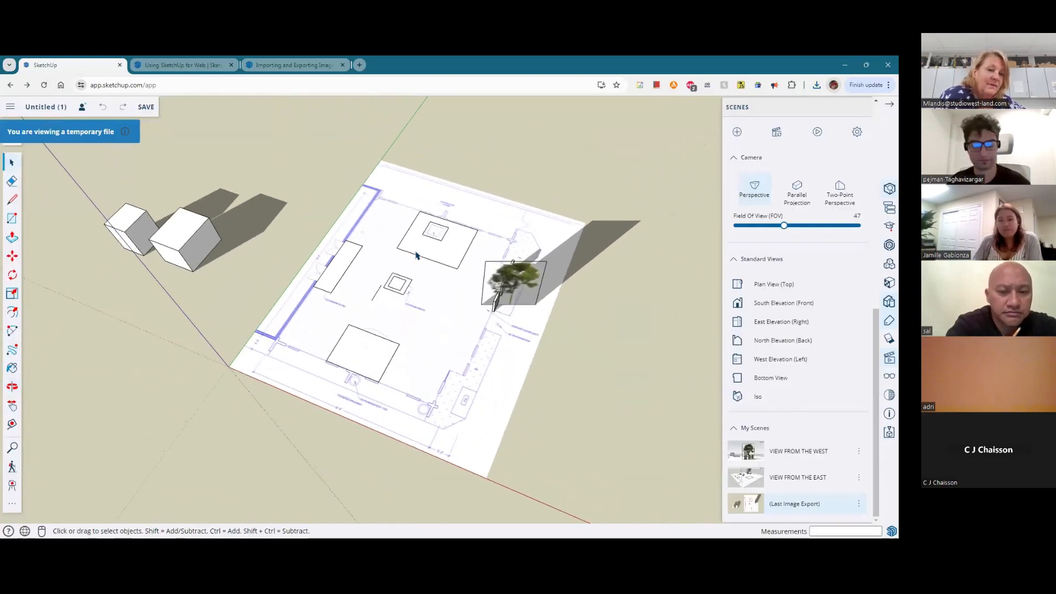
middle_drag(512, 313, 410, 275)
scroll(495, 289, up, 4)
scroll(631, 325, up, 2)
middle_drag(621, 324, 490, 300)
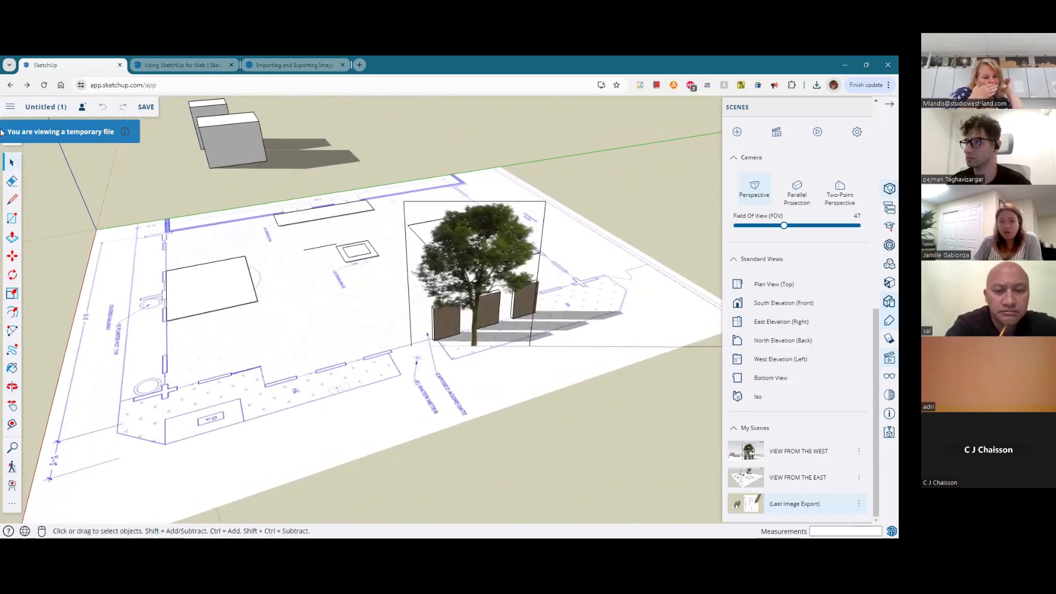
Step: Examine the formats available for downloading and exporting the model, including the DWG export options
click(11, 108)
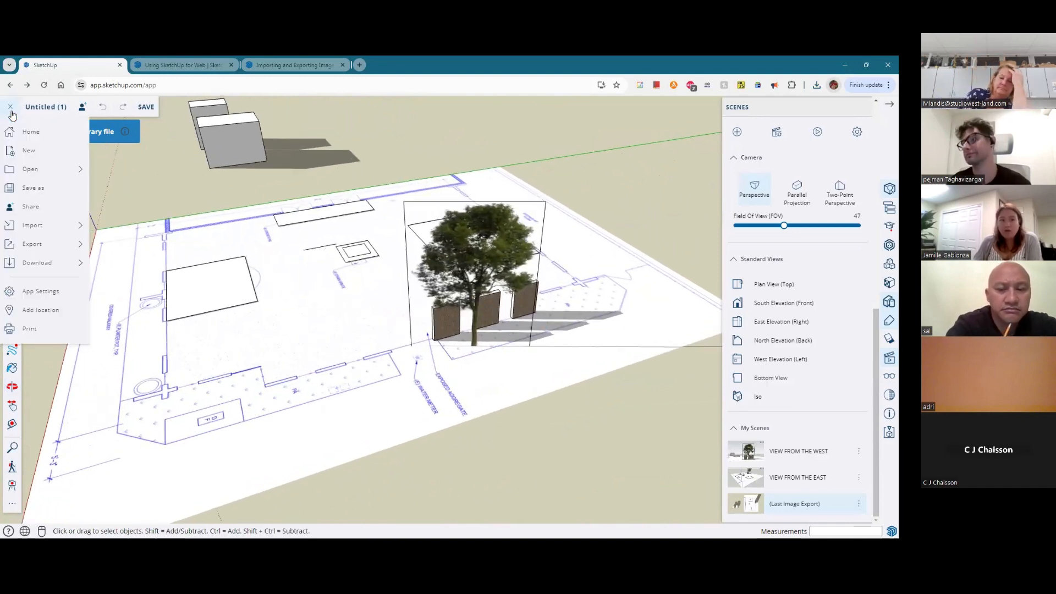
mouse_move(42, 262)
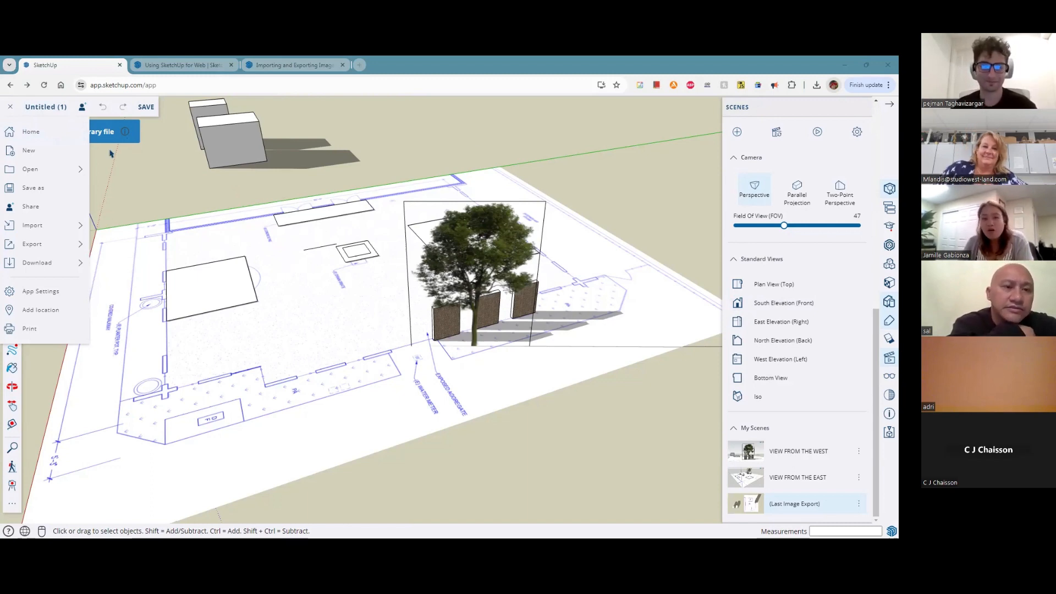
click(10, 110)
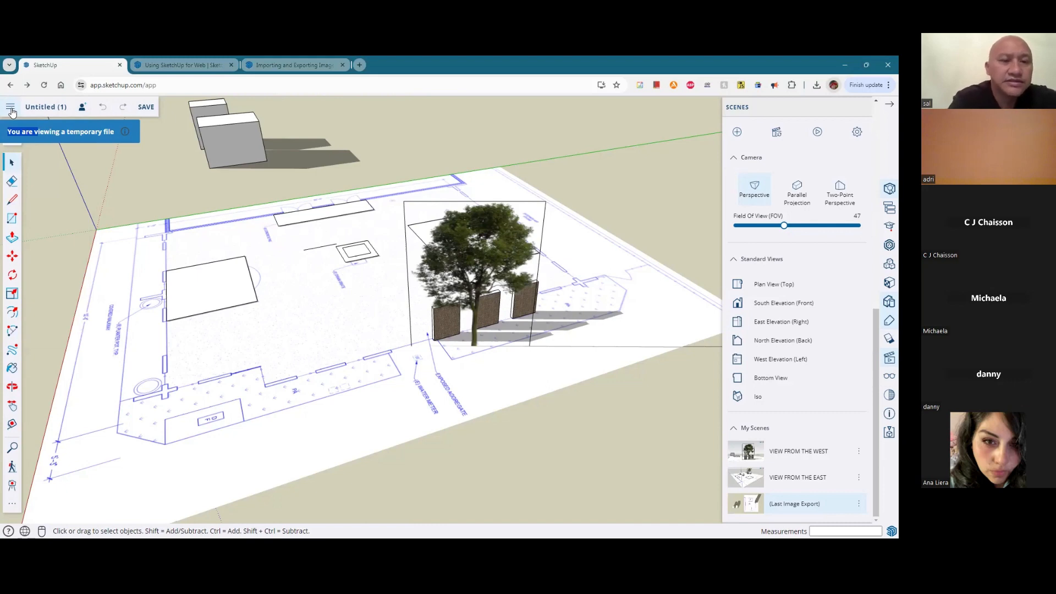
click(11, 110)
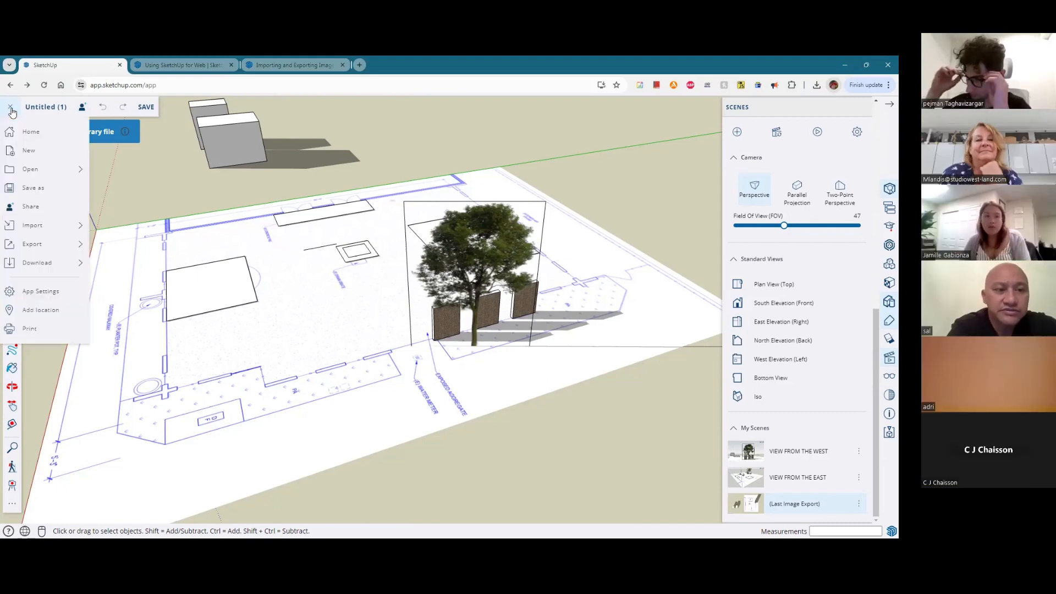
click(11, 108)
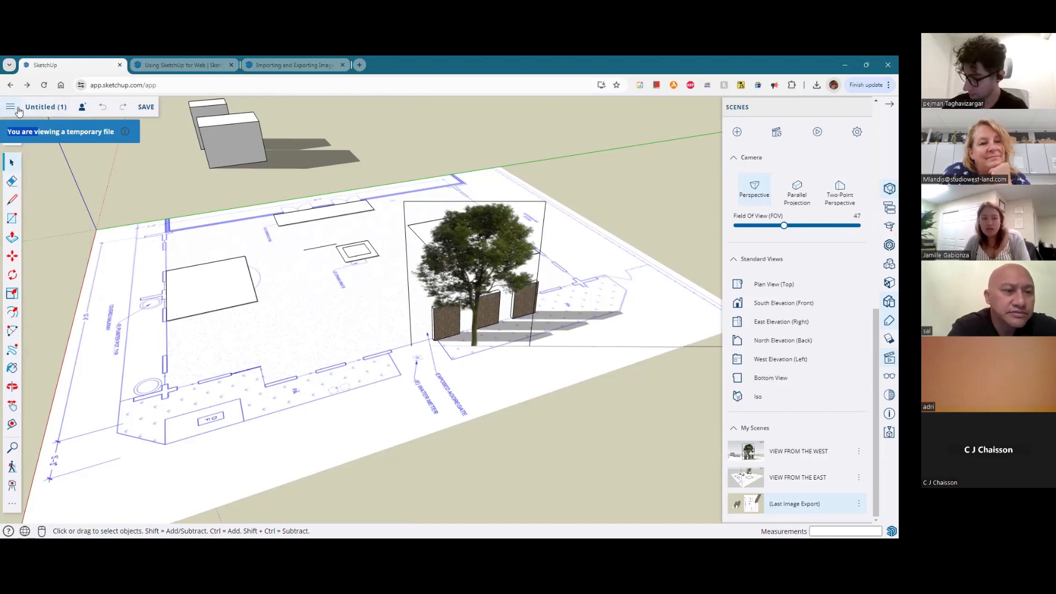
click(11, 110)
click(32, 248)
click(38, 264)
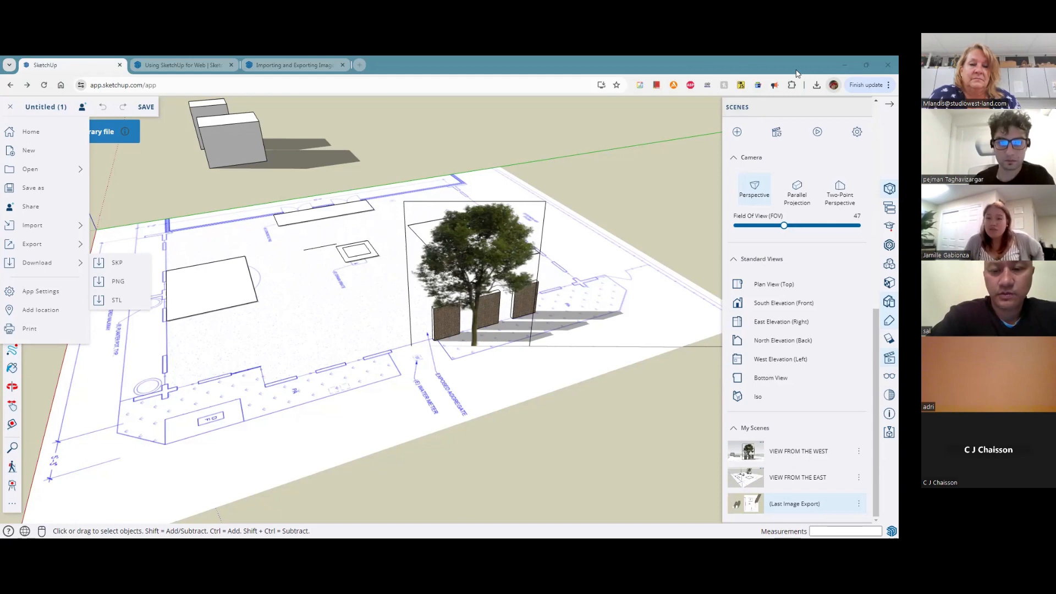
mouse_move(38, 246)
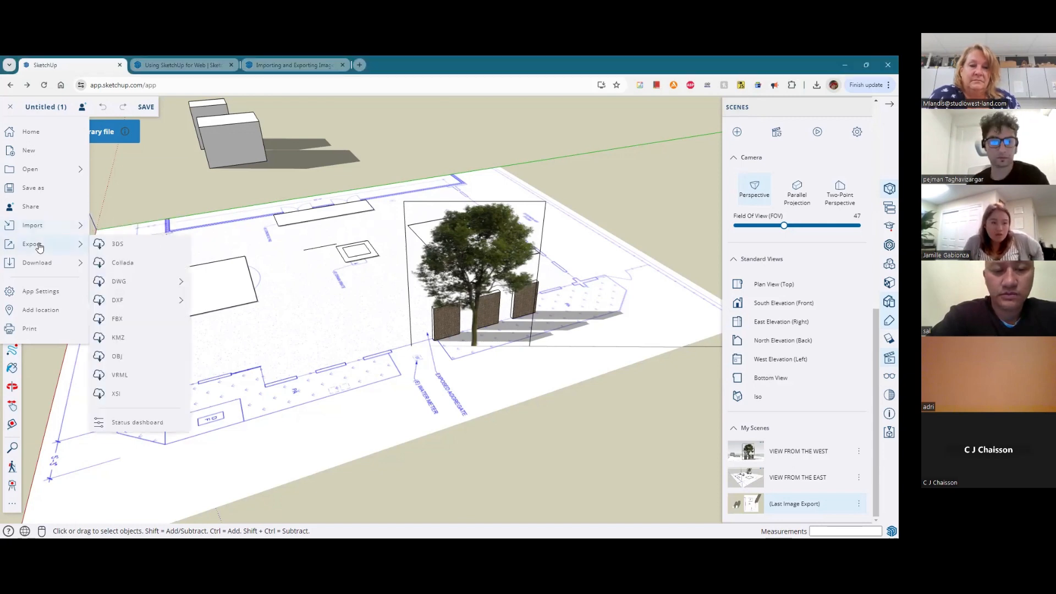
mouse_move(128, 285)
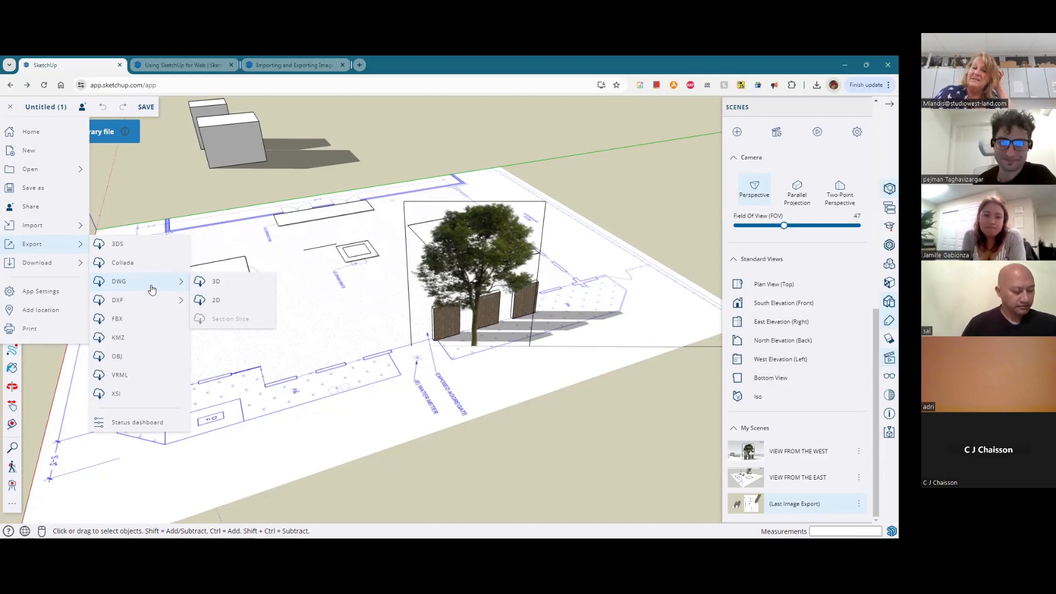
click(332, 167)
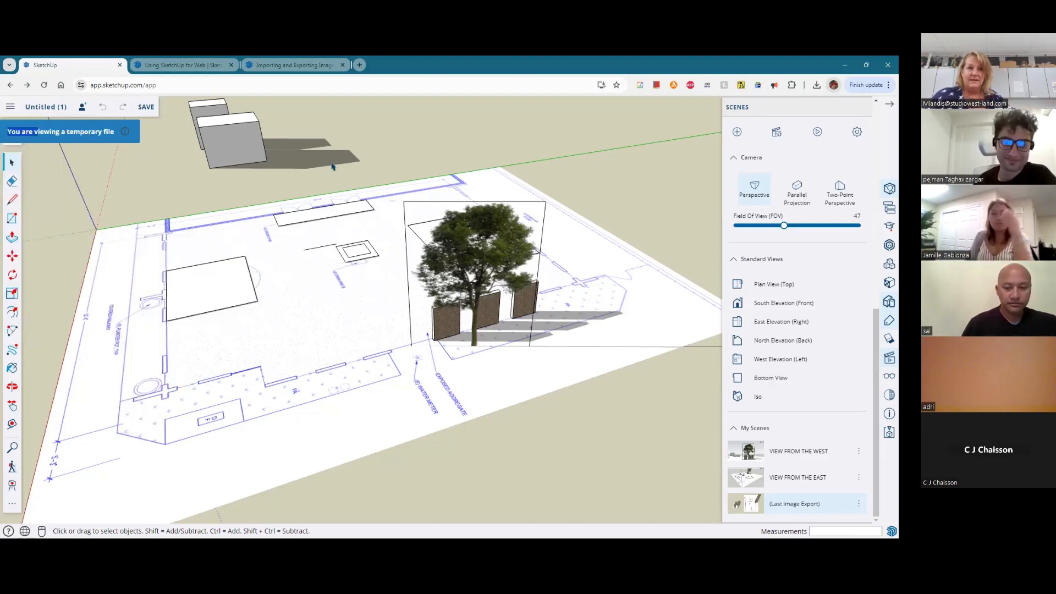